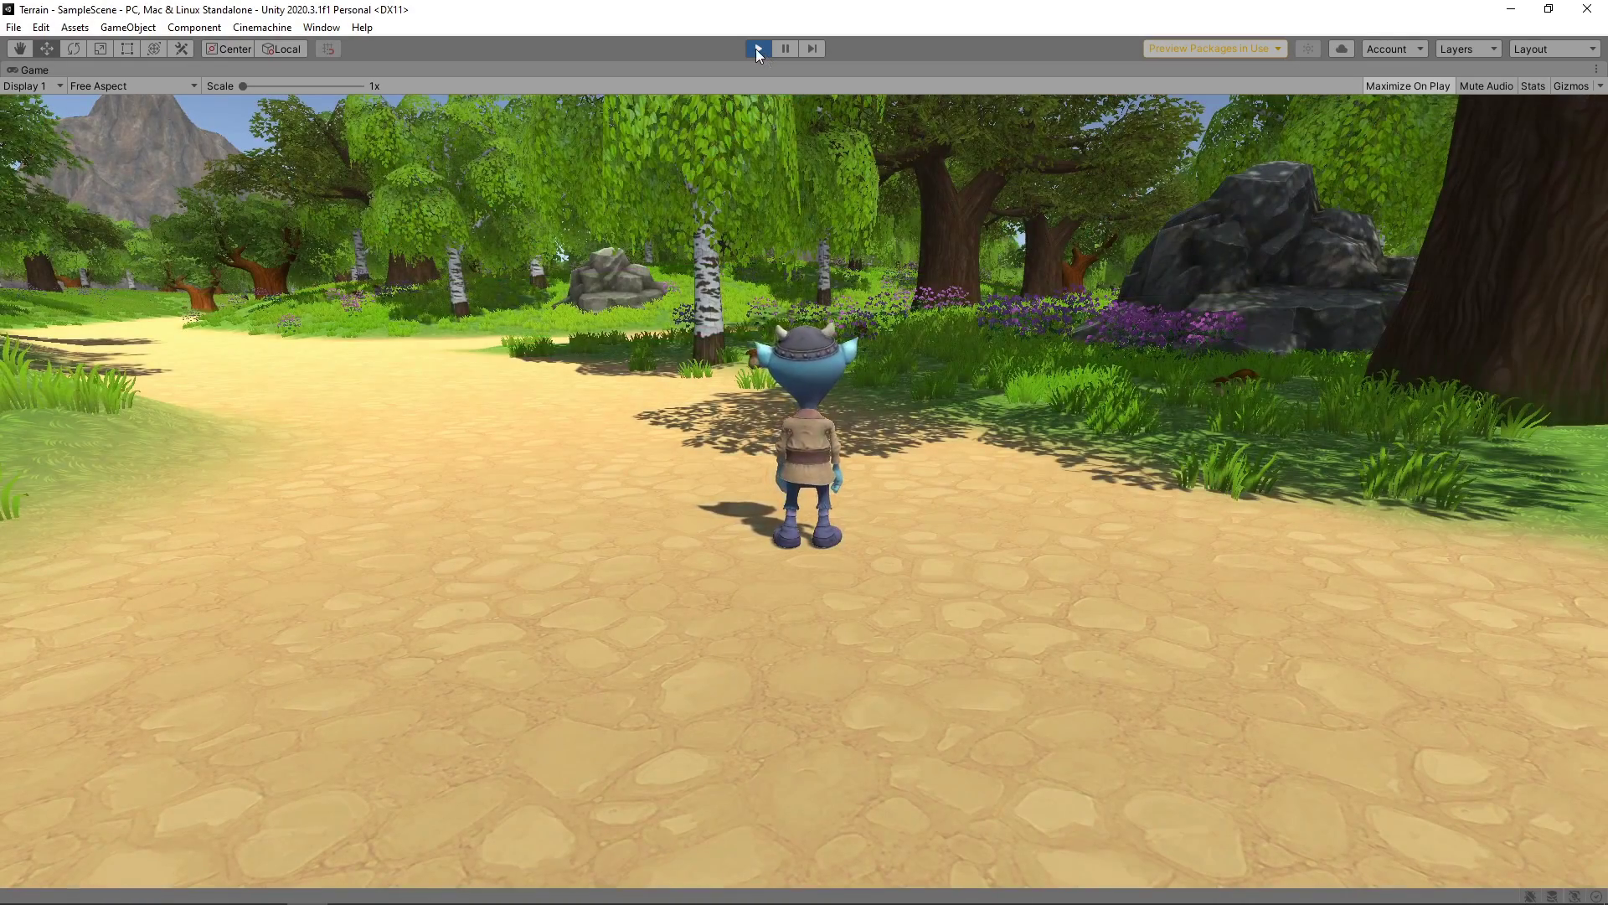
- Play-test the scene by walking the character around in several directions, and stop play mode
{"action": "key", "text": "w"}
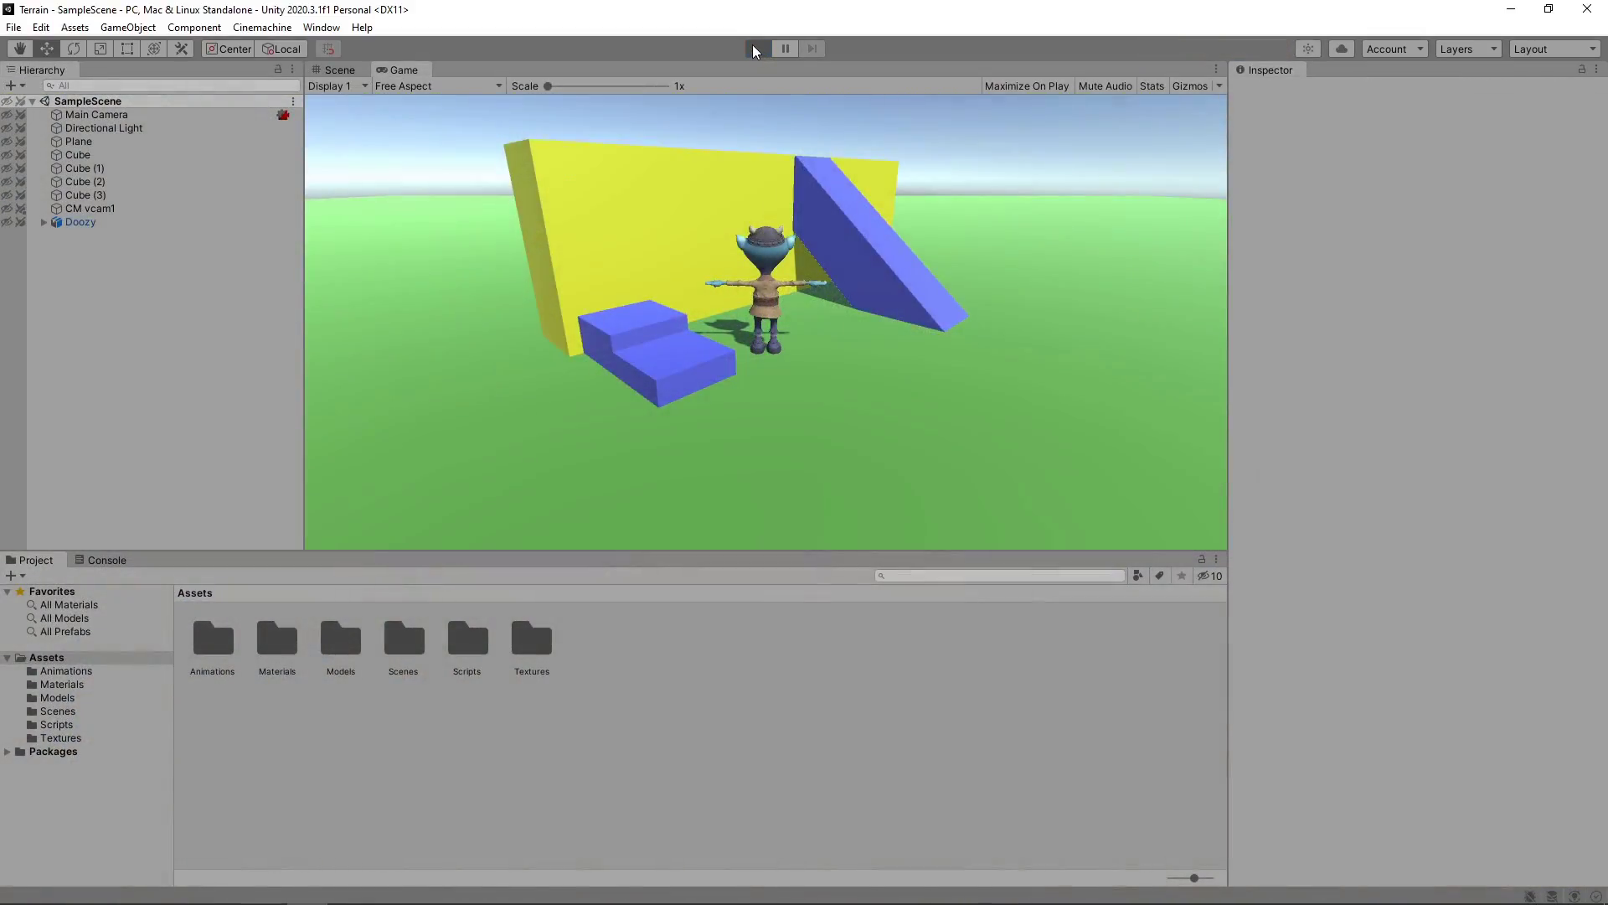
{"action": "left_click", "coordinate": [755, 49]}
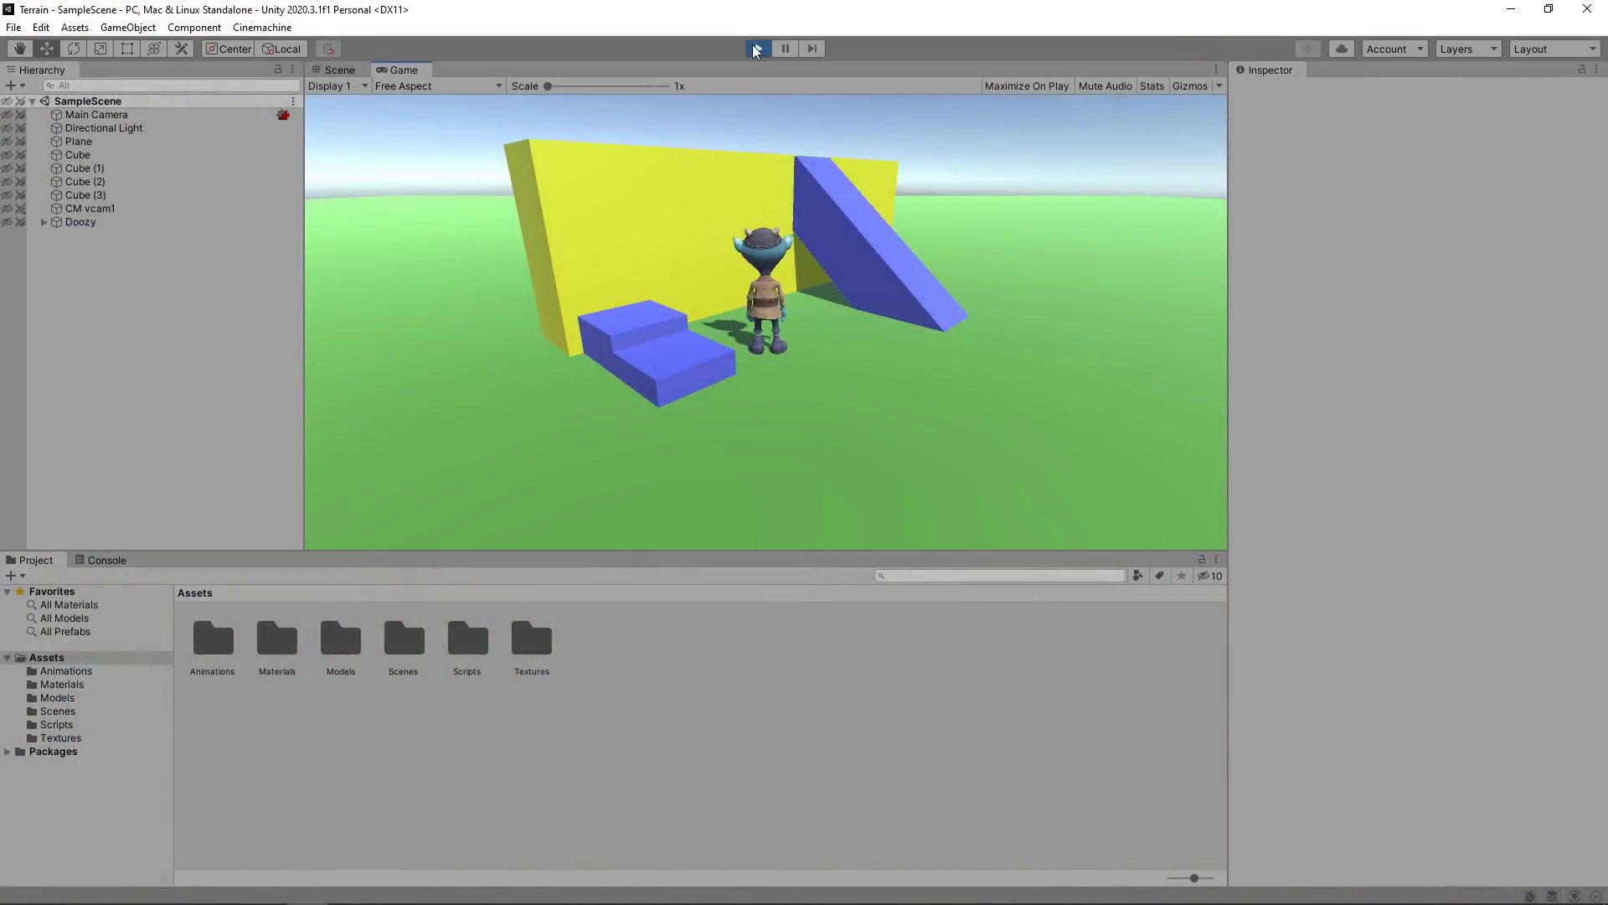
{"action": "key", "text": "w"}
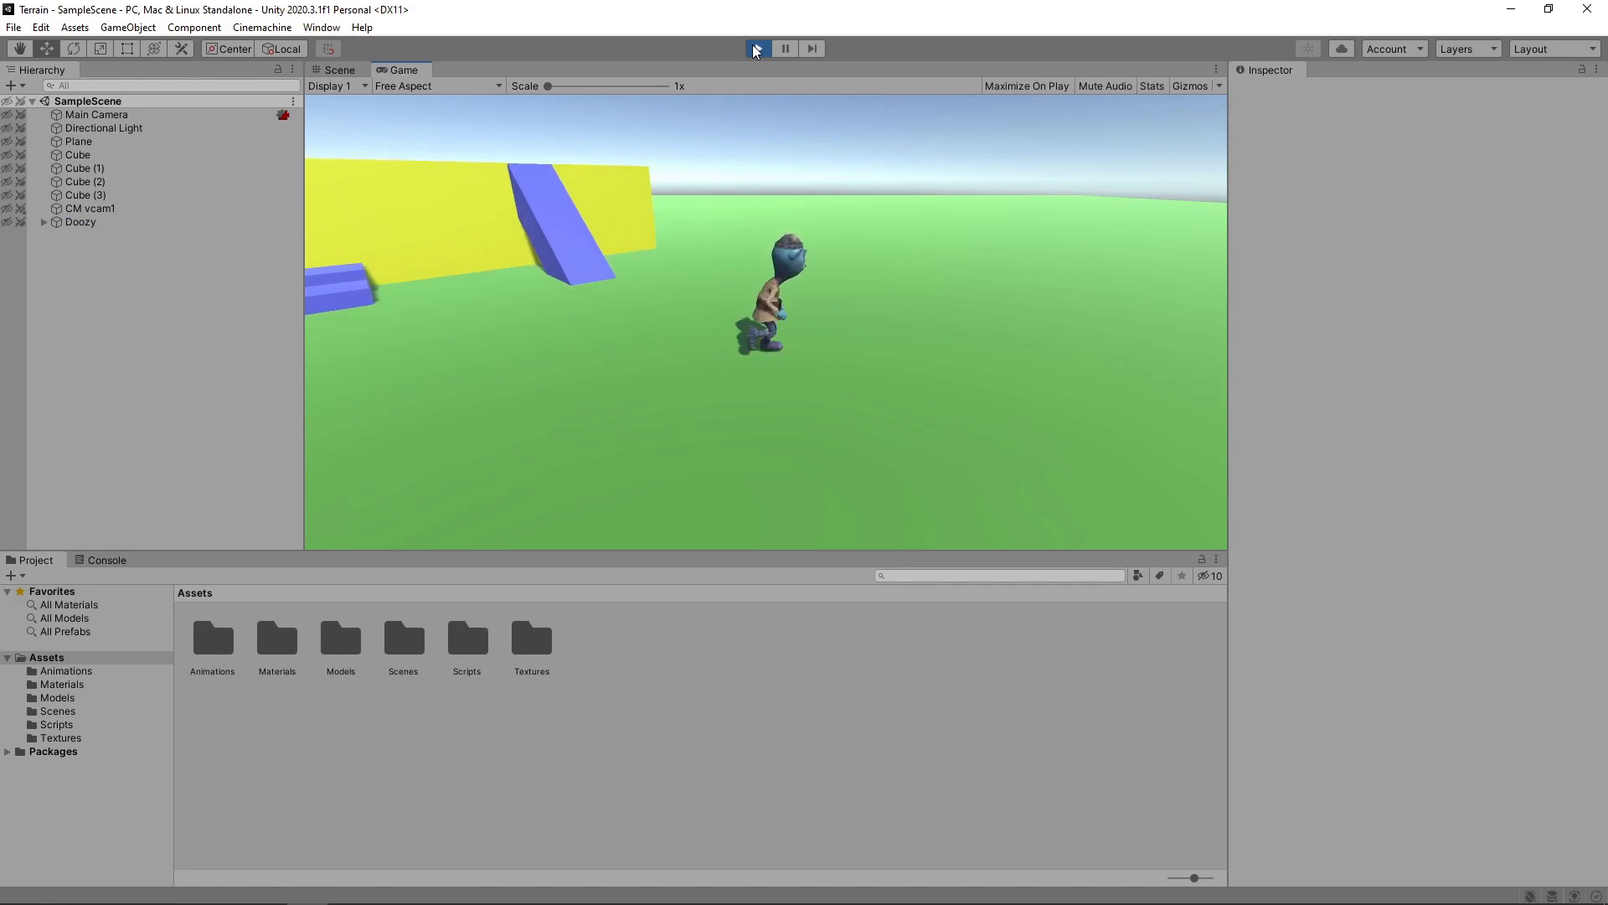
{"action": "key", "text": "d"}
{"action": "key", "text": "s"}
{"action": "key", "text": "a"}
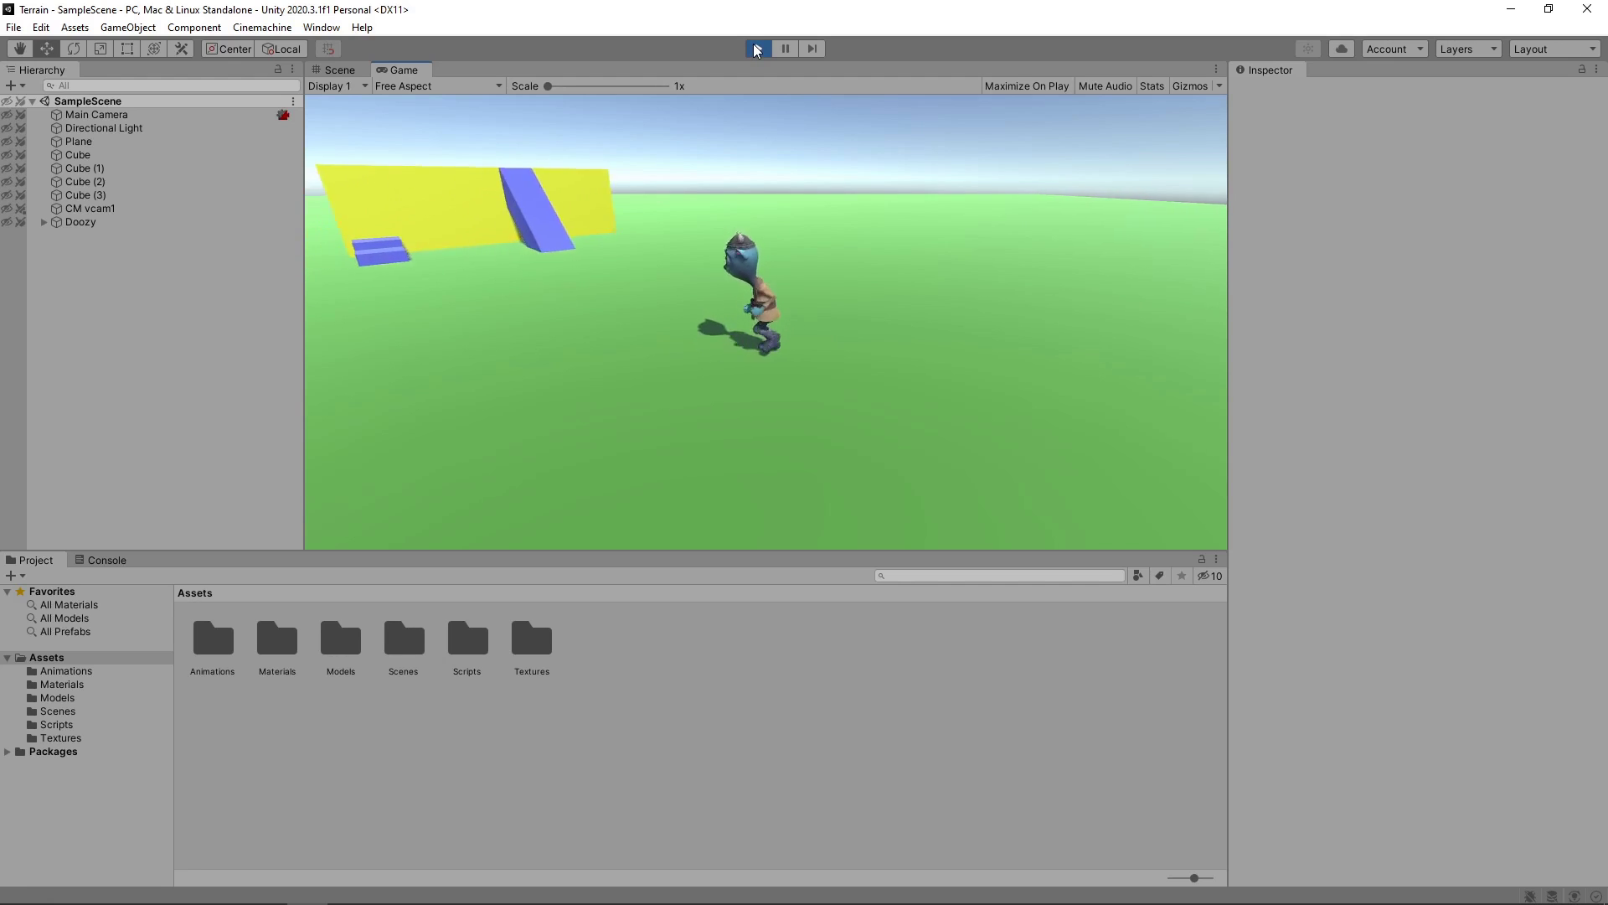
{"action": "left_click", "coordinate": [756, 49]}
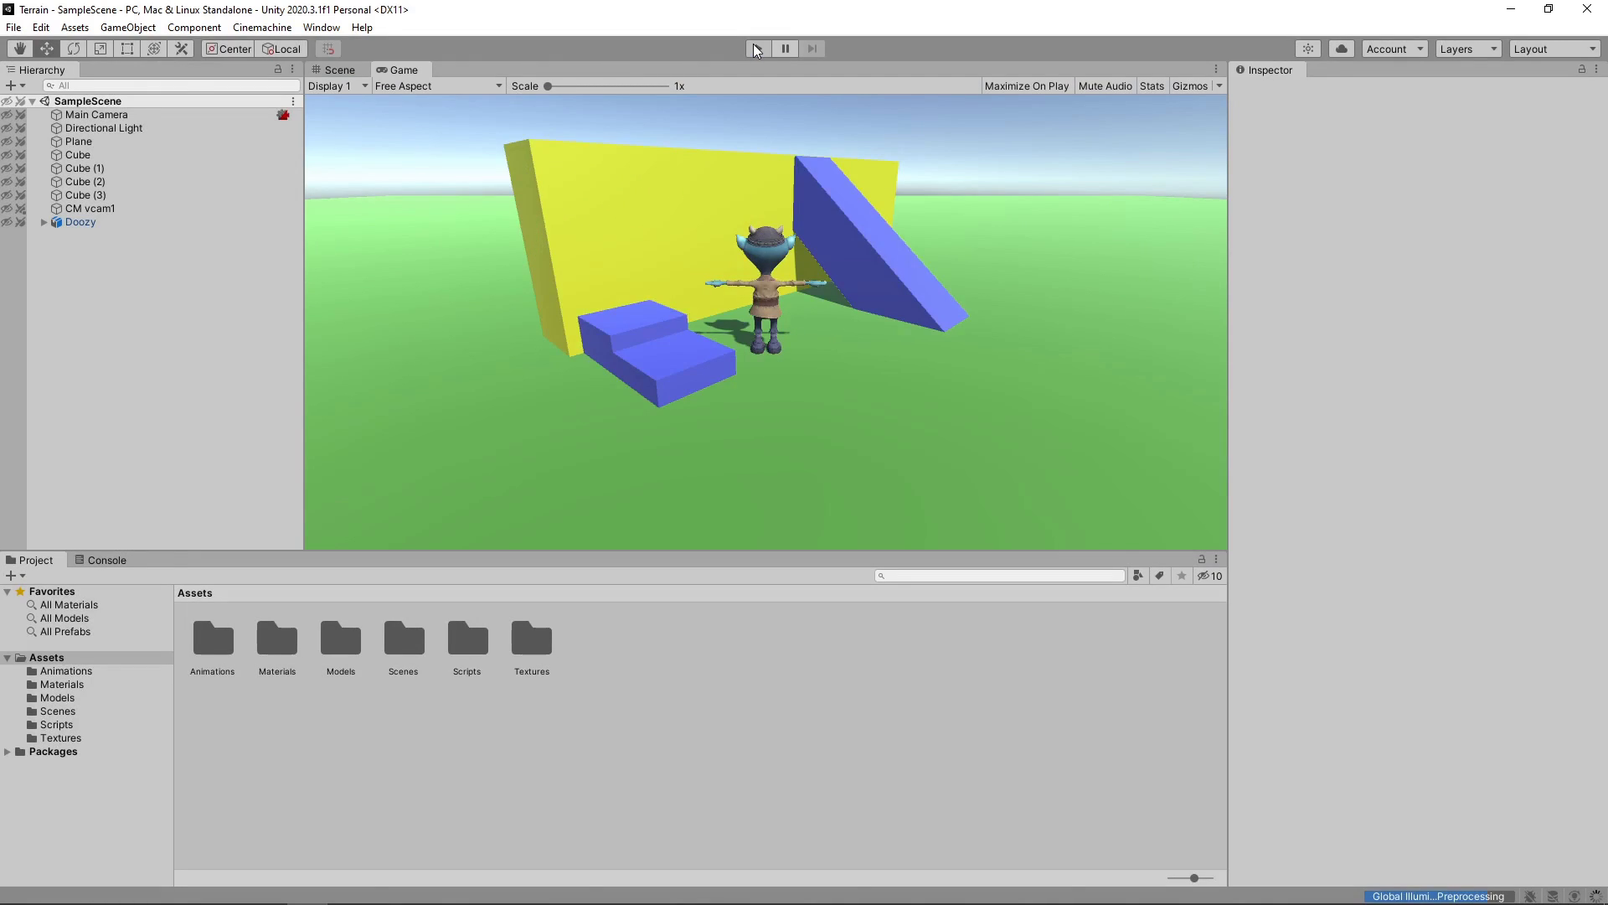
- Delete the plane and the four cubes from the scene, keeping the cameras, the light and the Doozy character
{"action": "left_click", "coordinate": [177, 144]}
{"action": "key", "text": "Delete"}
{"action": "left_click", "coordinate": [151, 144]}
{"action": "key", "text": "Delete"}
{"action": "left_click", "coordinate": [149, 144]}
{"action": "key", "text": "Delete"}
{"action": "left_click", "coordinate": [149, 144]}
{"action": "key", "text": "Delete"}
{"action": "left_click", "coordinate": [149, 144]}
{"action": "key", "text": "Delete"}
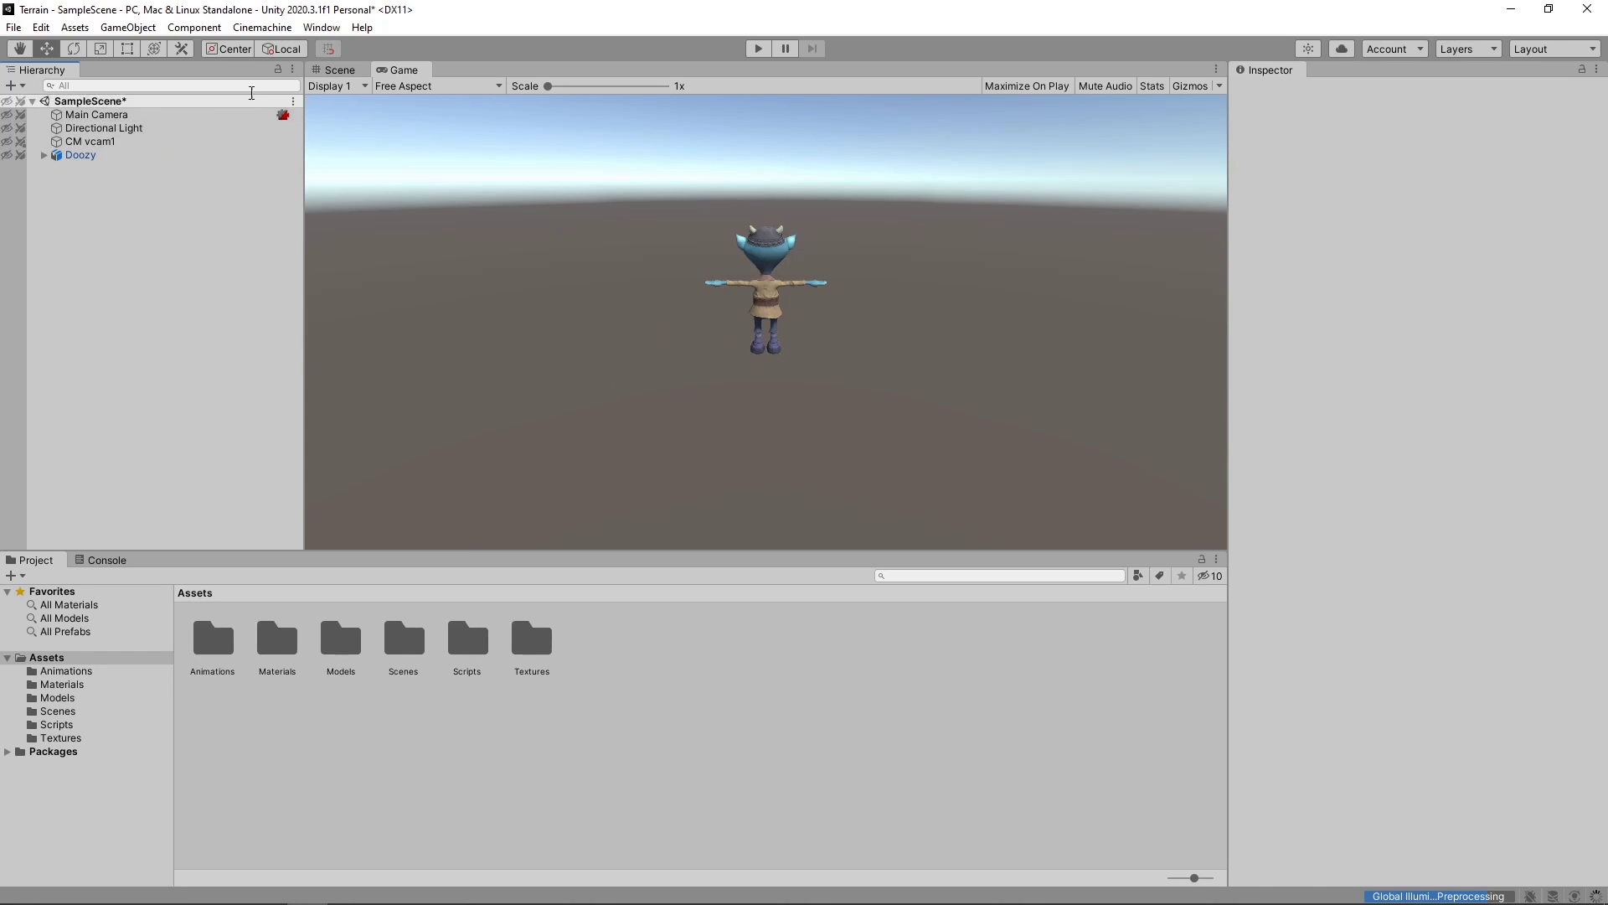
- Enable preview packages in the Package Manager's advanced project settings, accepting the notice about them
{"action": "left_click", "coordinate": [322, 28]}
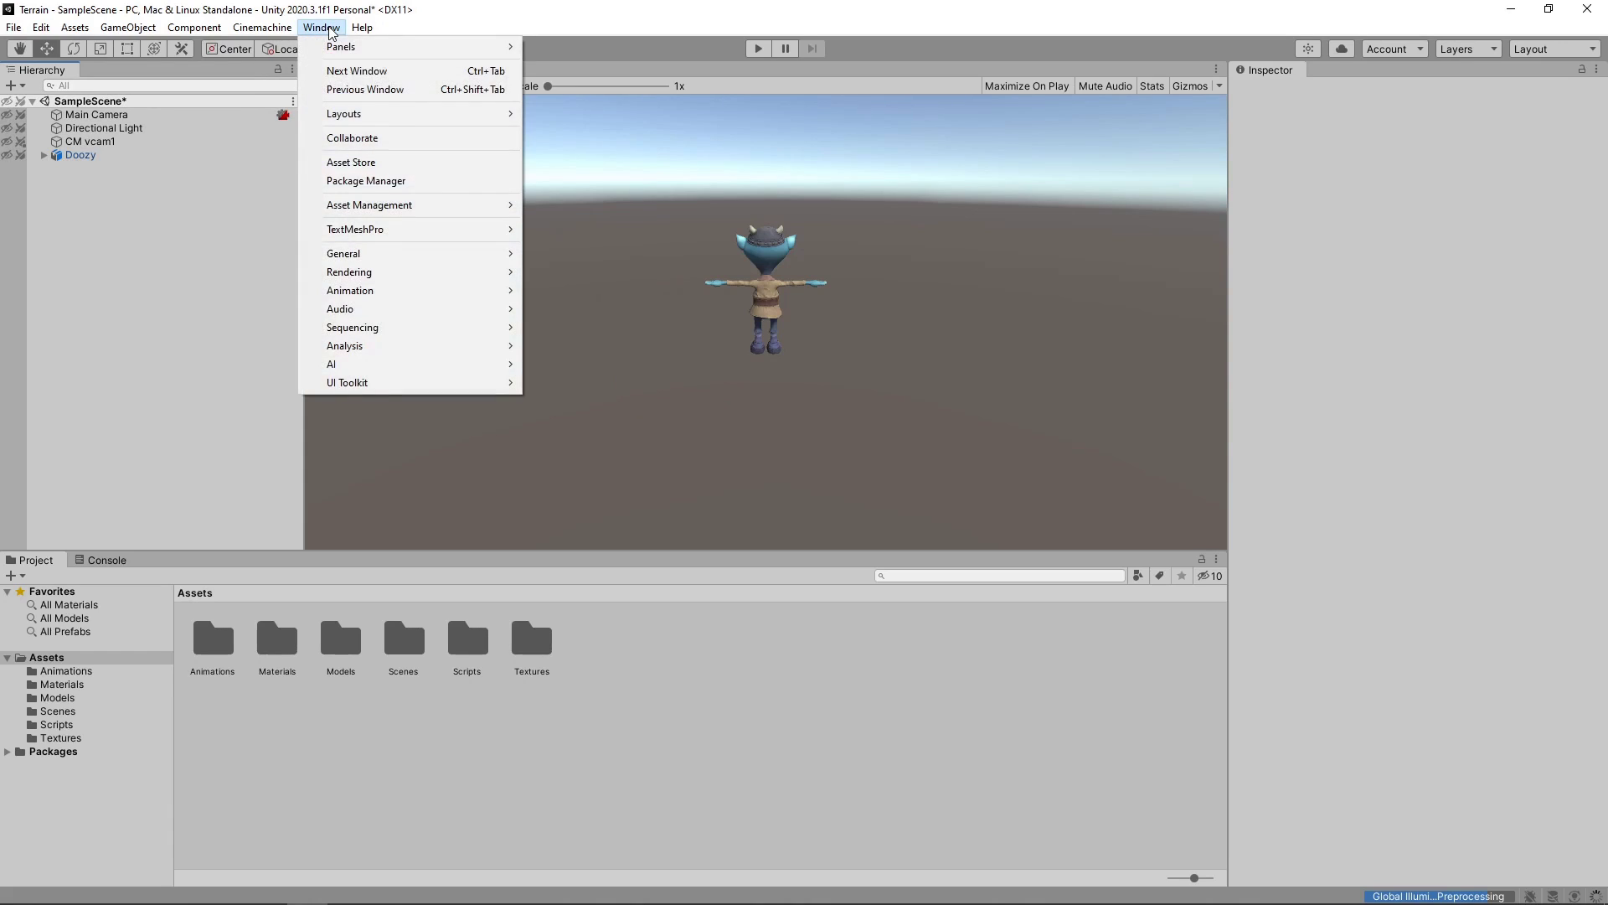
{"action": "left_click", "coordinate": [365, 180]}
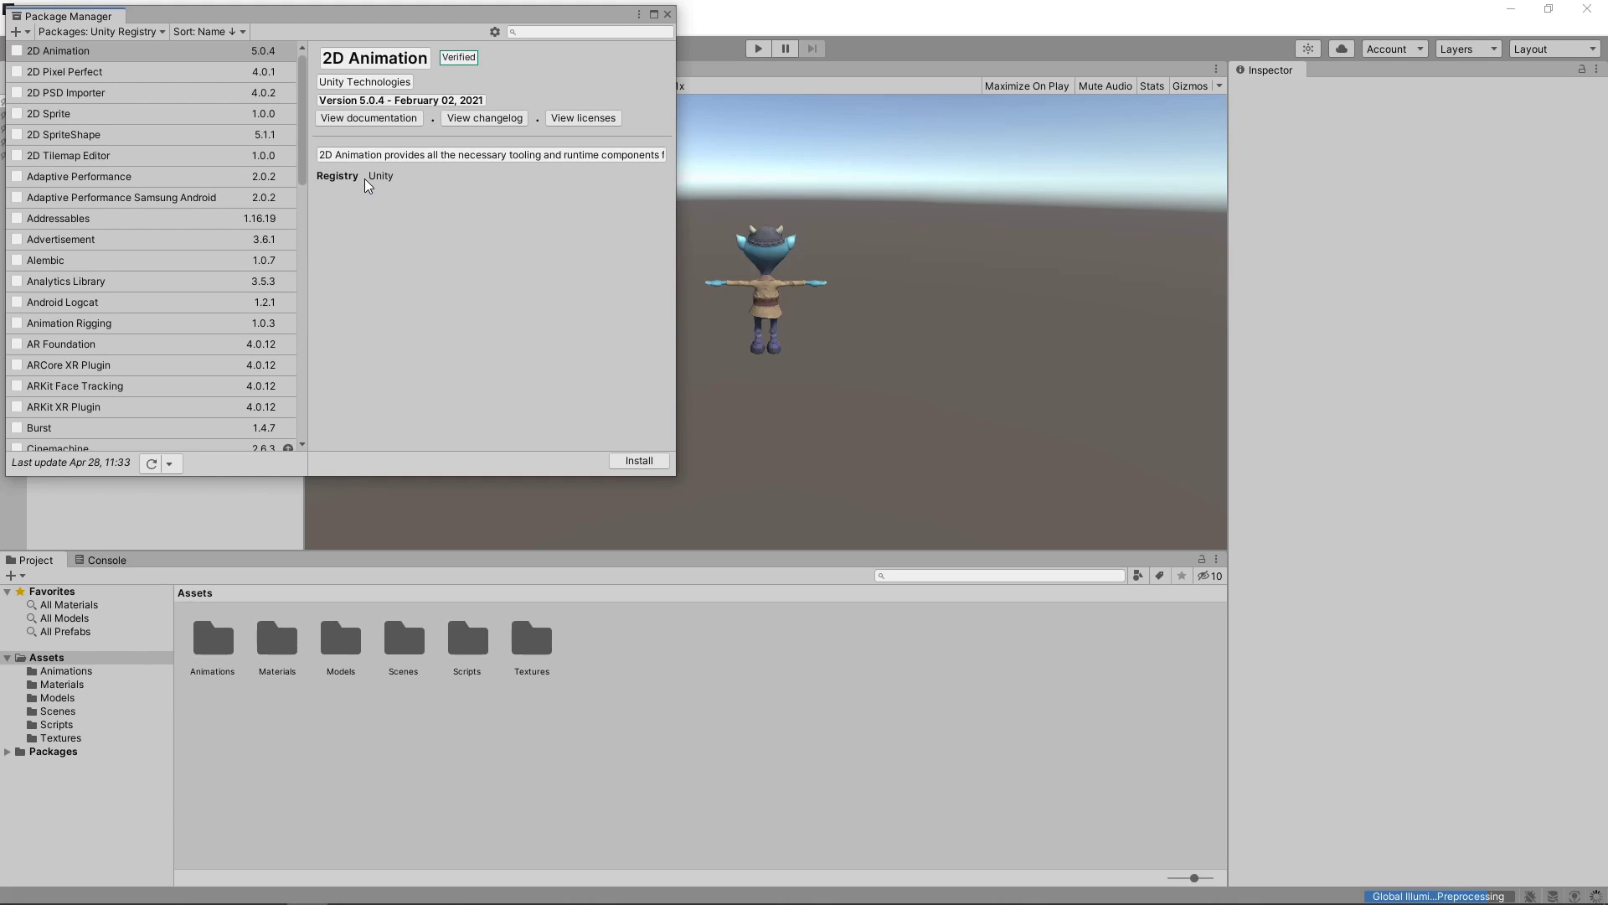
{"action": "left_click", "coordinate": [494, 35]}
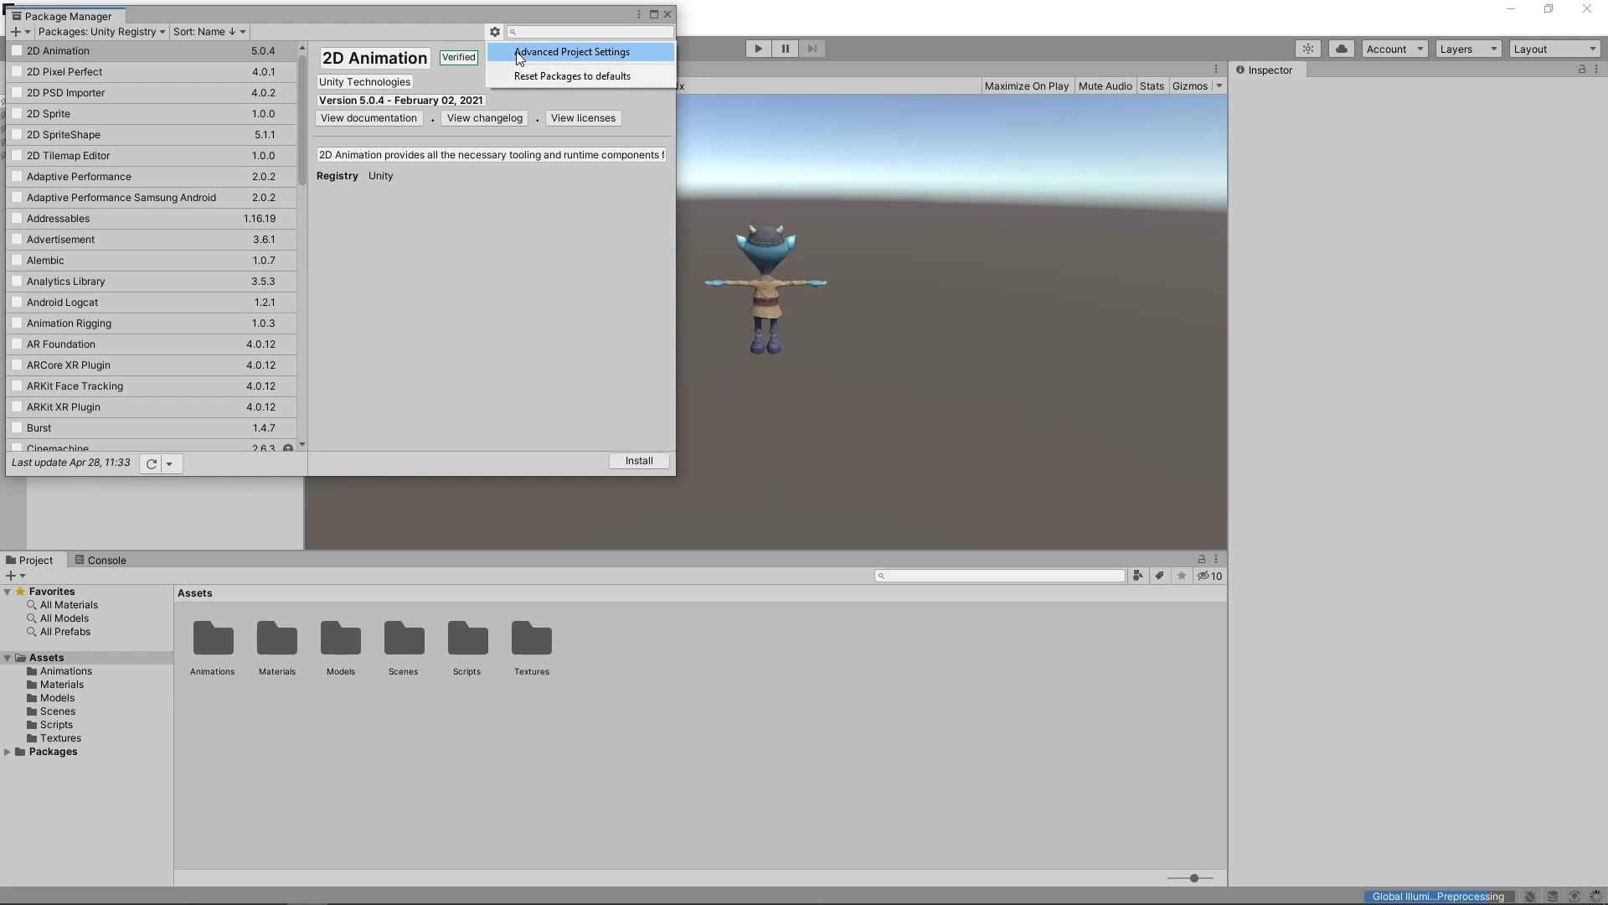
{"action": "left_click", "coordinate": [516, 52]}
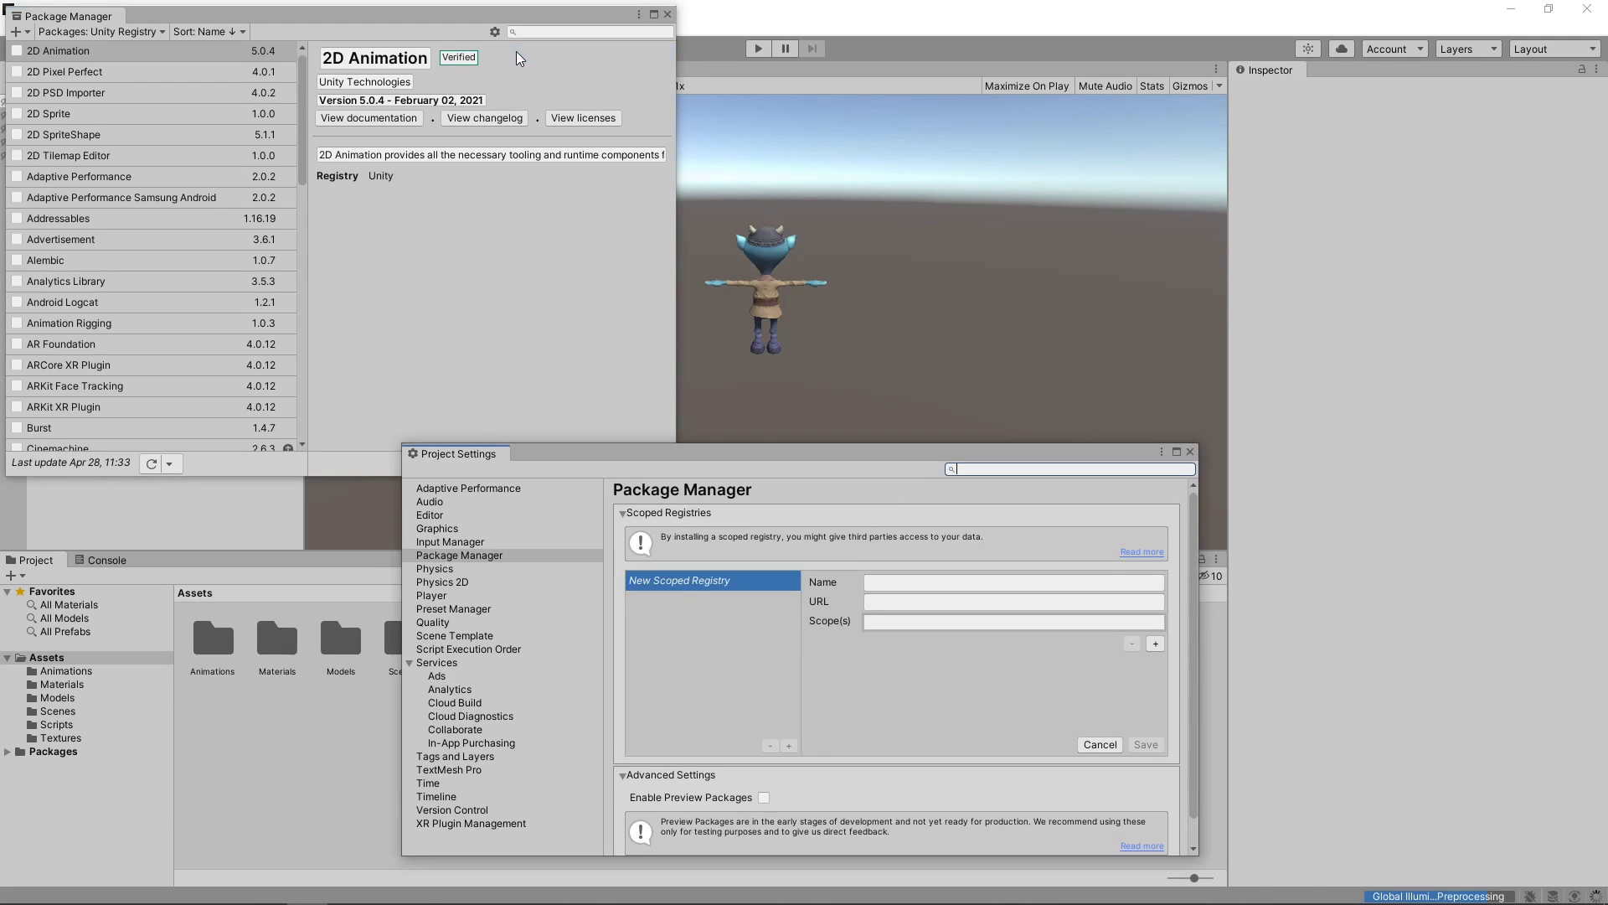
{"action": "left_click", "coordinate": [762, 797]}
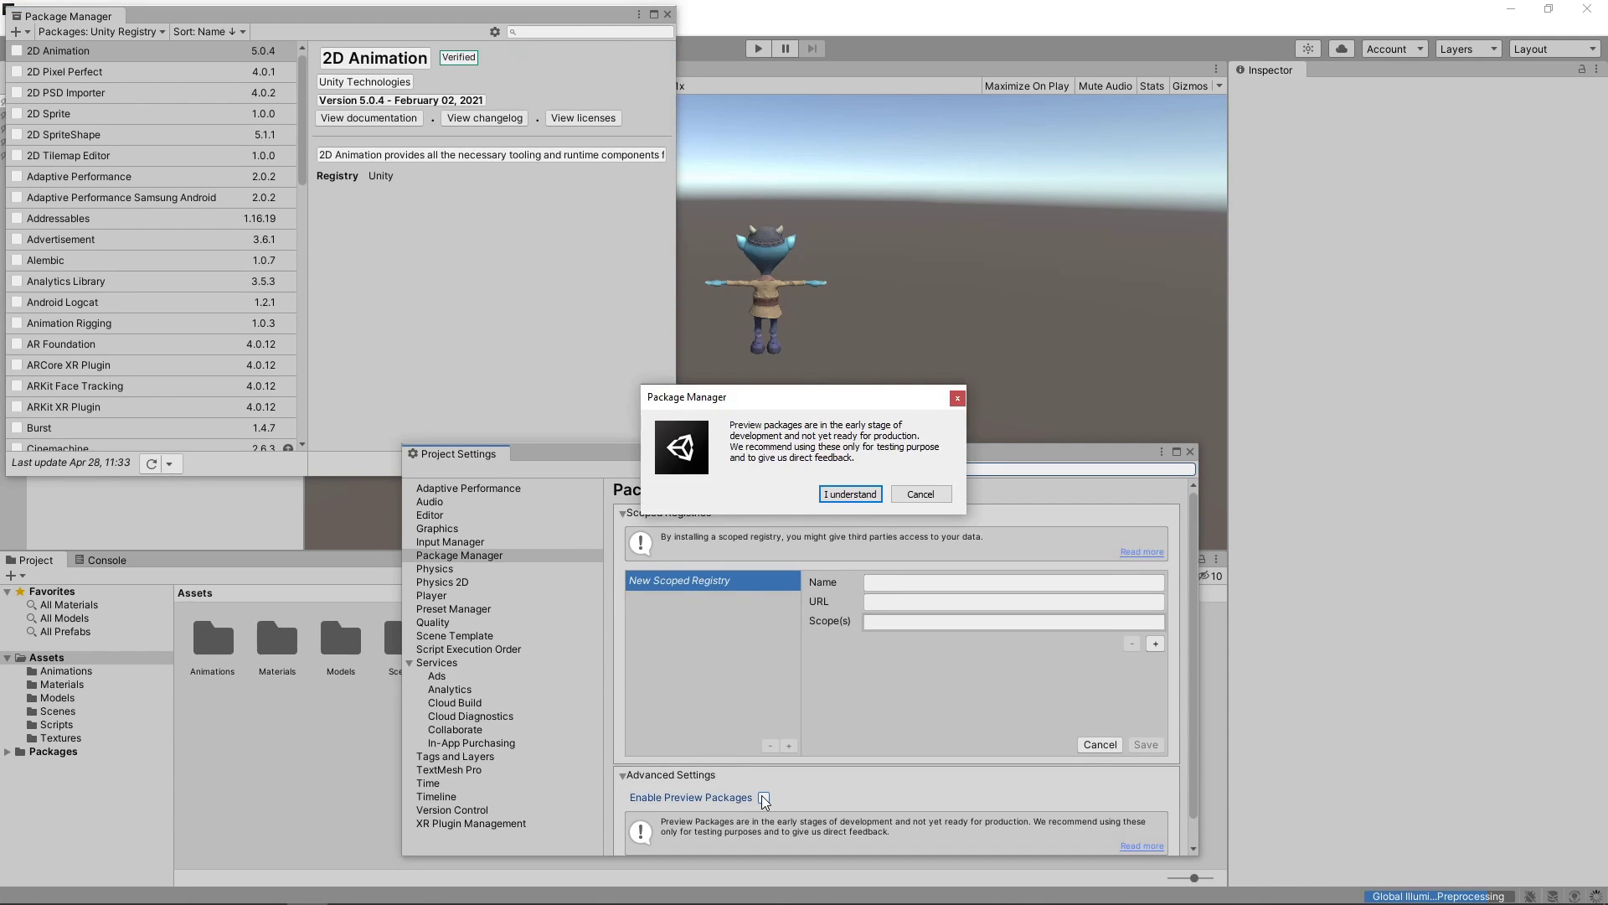
{"action": "left_click", "coordinate": [849, 494]}
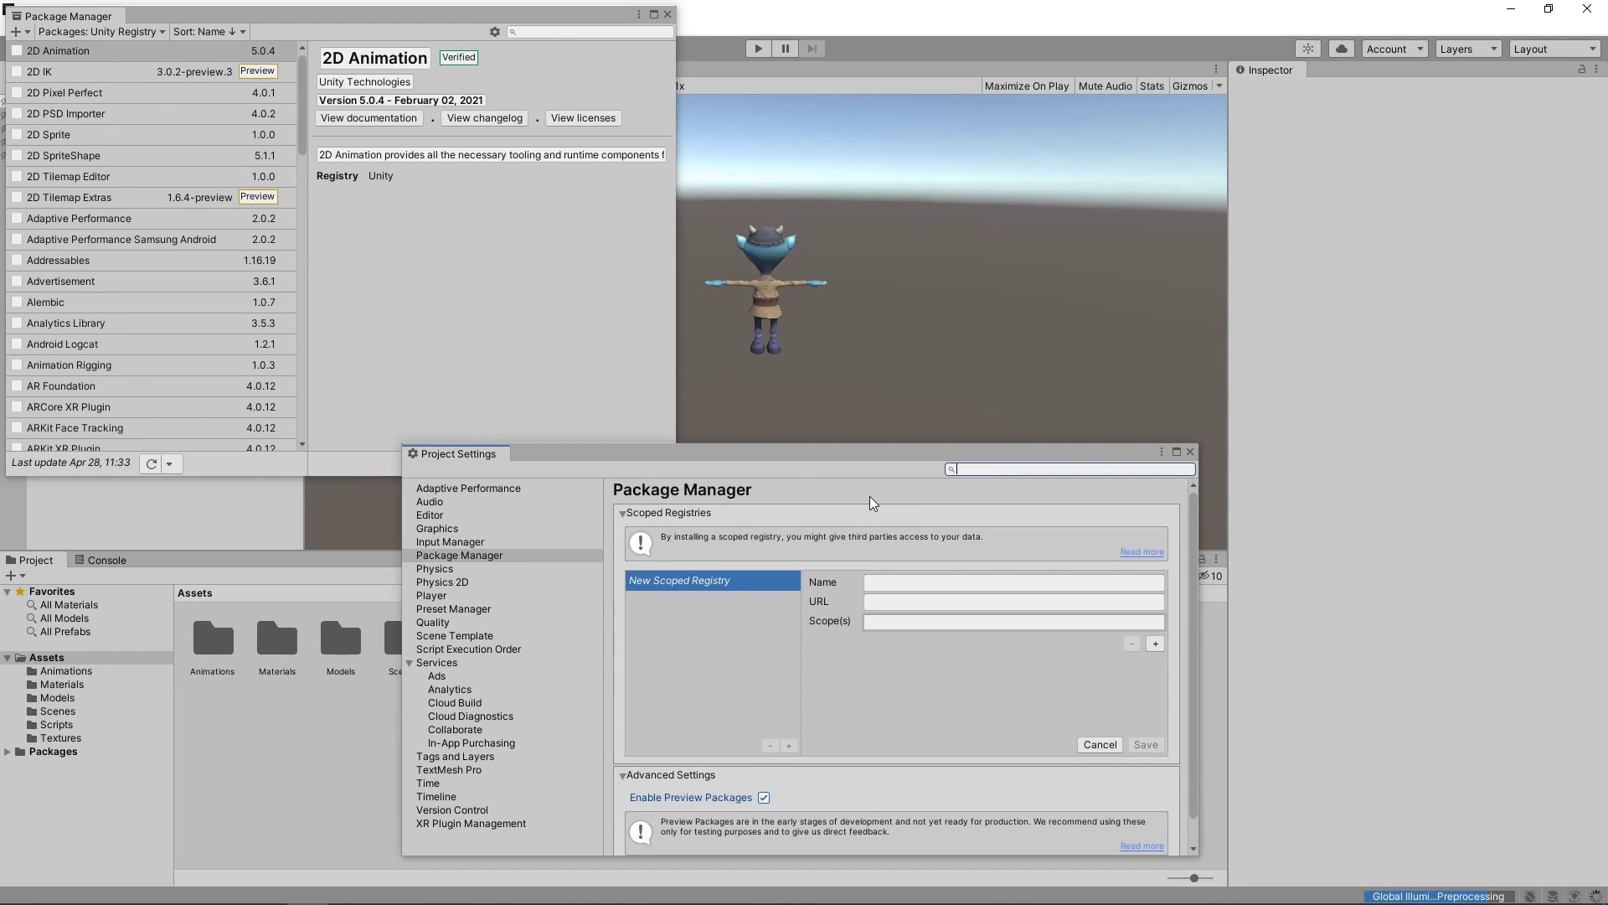
{"action": "left_click", "coordinate": [1189, 452]}
- Search the Unity Registry for Terrain Tools and install the package
{"action": "left_click", "coordinate": [536, 31]}
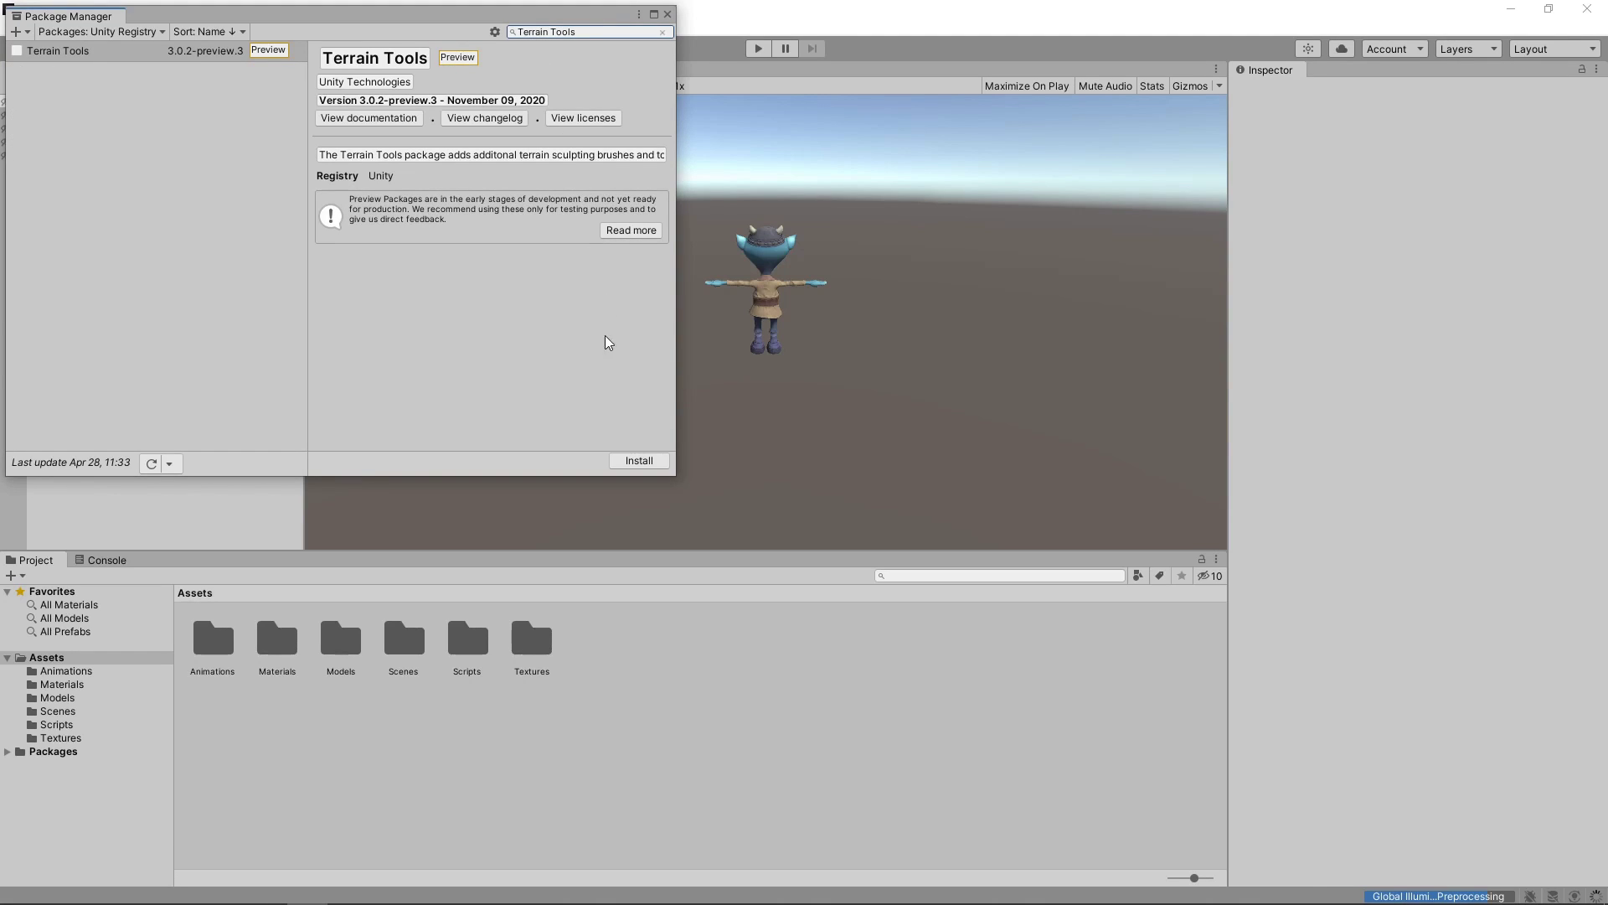
{"action": "left_click", "coordinate": [642, 462]}
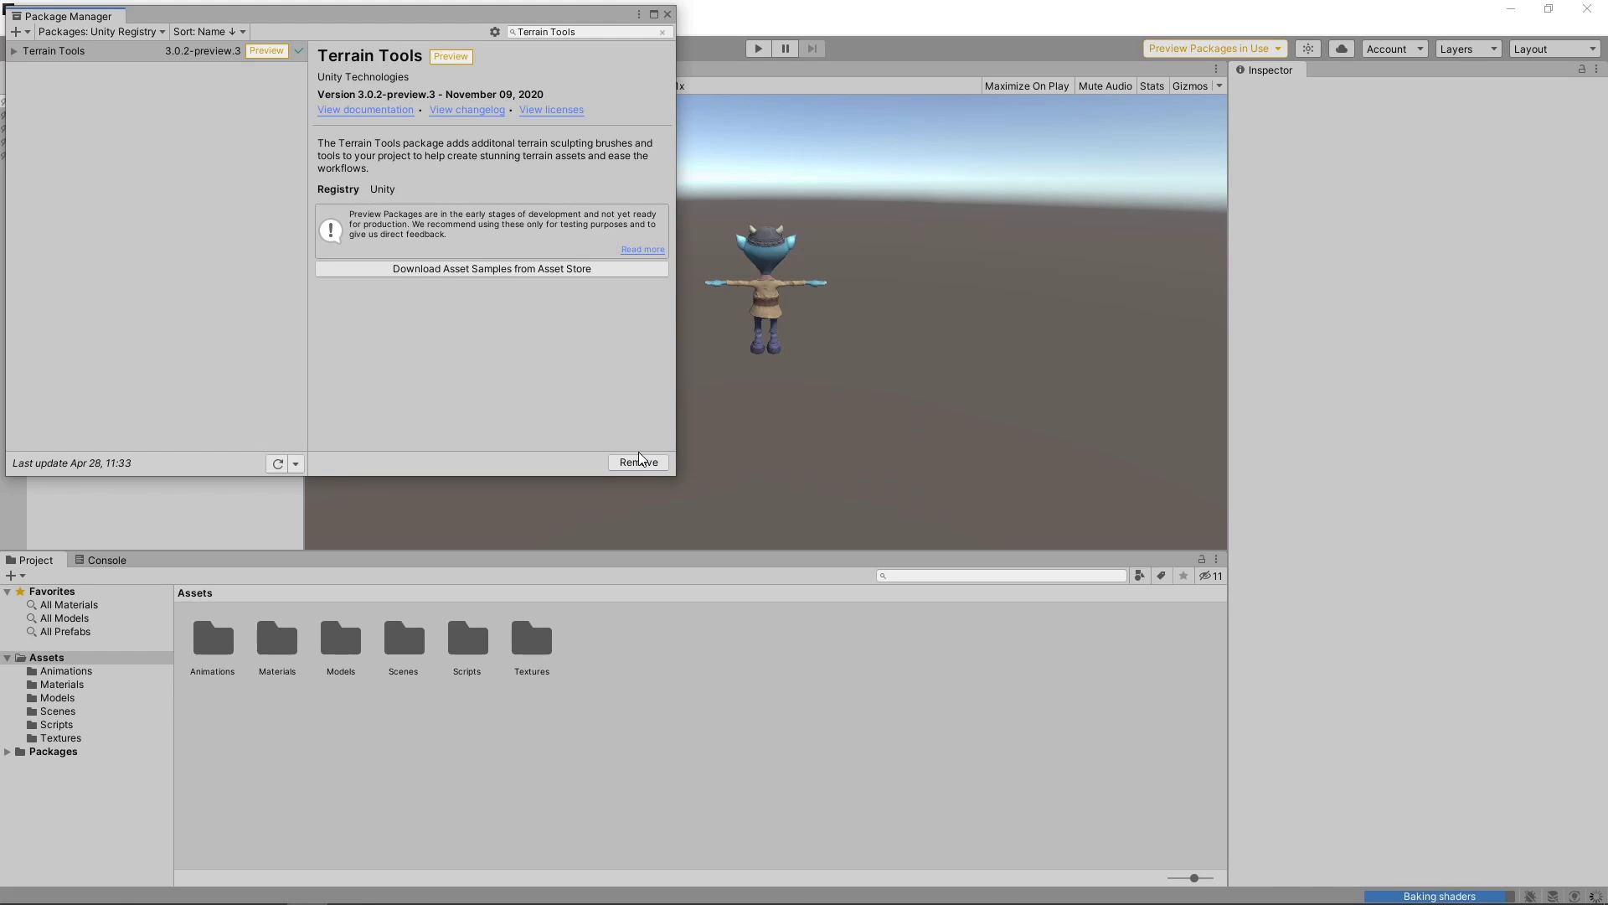
- Import all files of the Terrain Tools Sample Asset Pack from its Unity Asset Store page, and close the Package Manager
{"action": "left_click", "coordinate": [513, 269]}
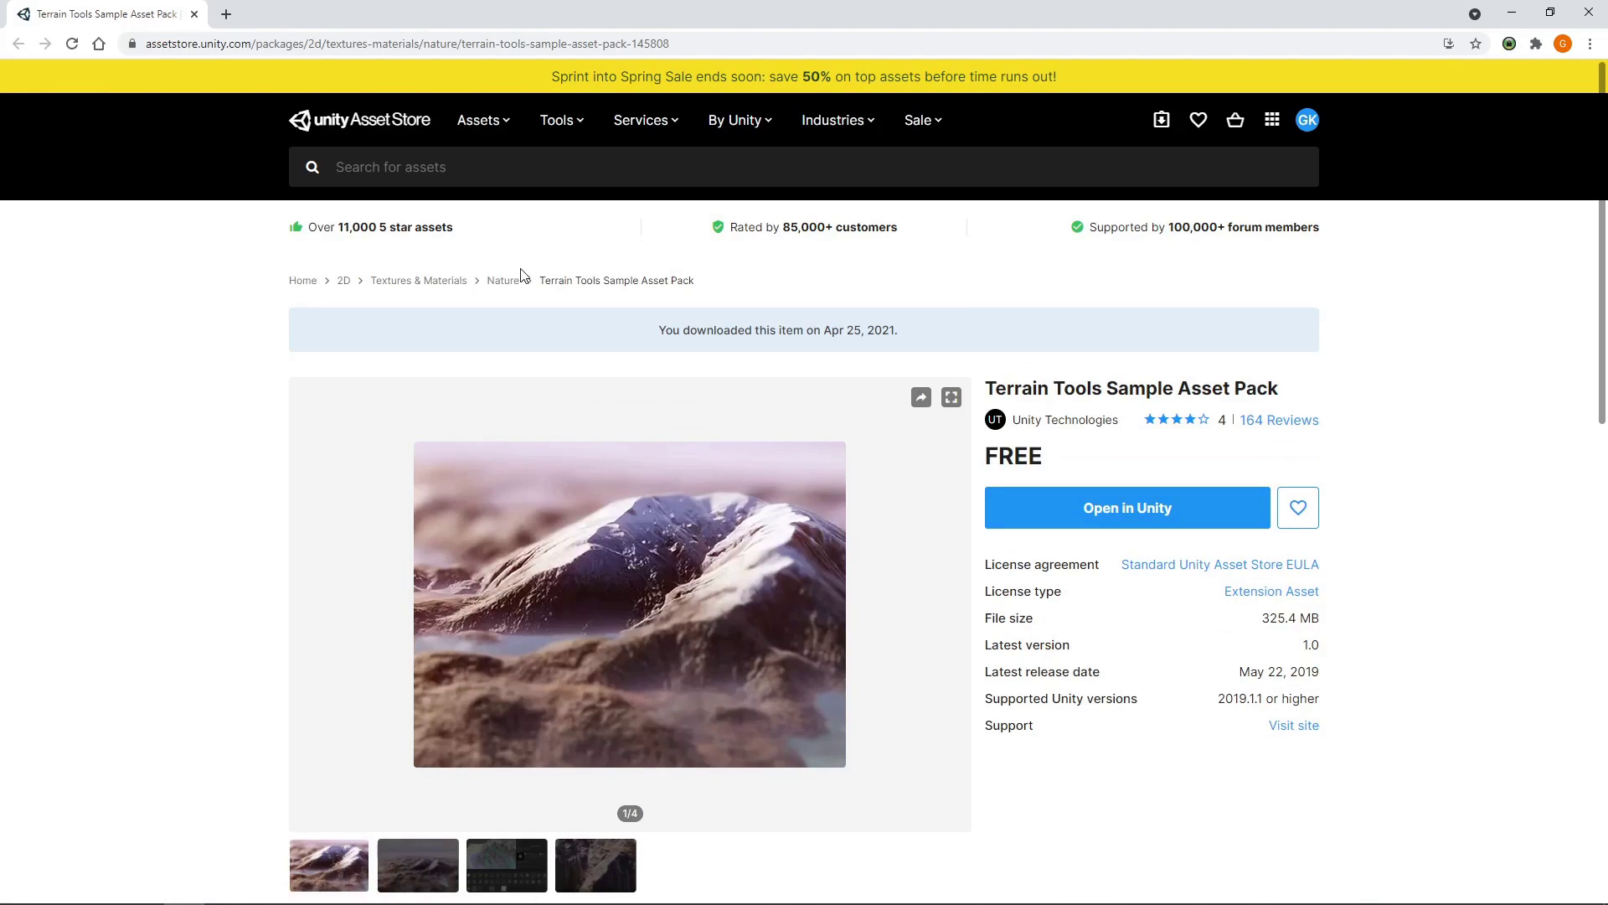
{"action": "left_click", "coordinate": [1194, 533]}
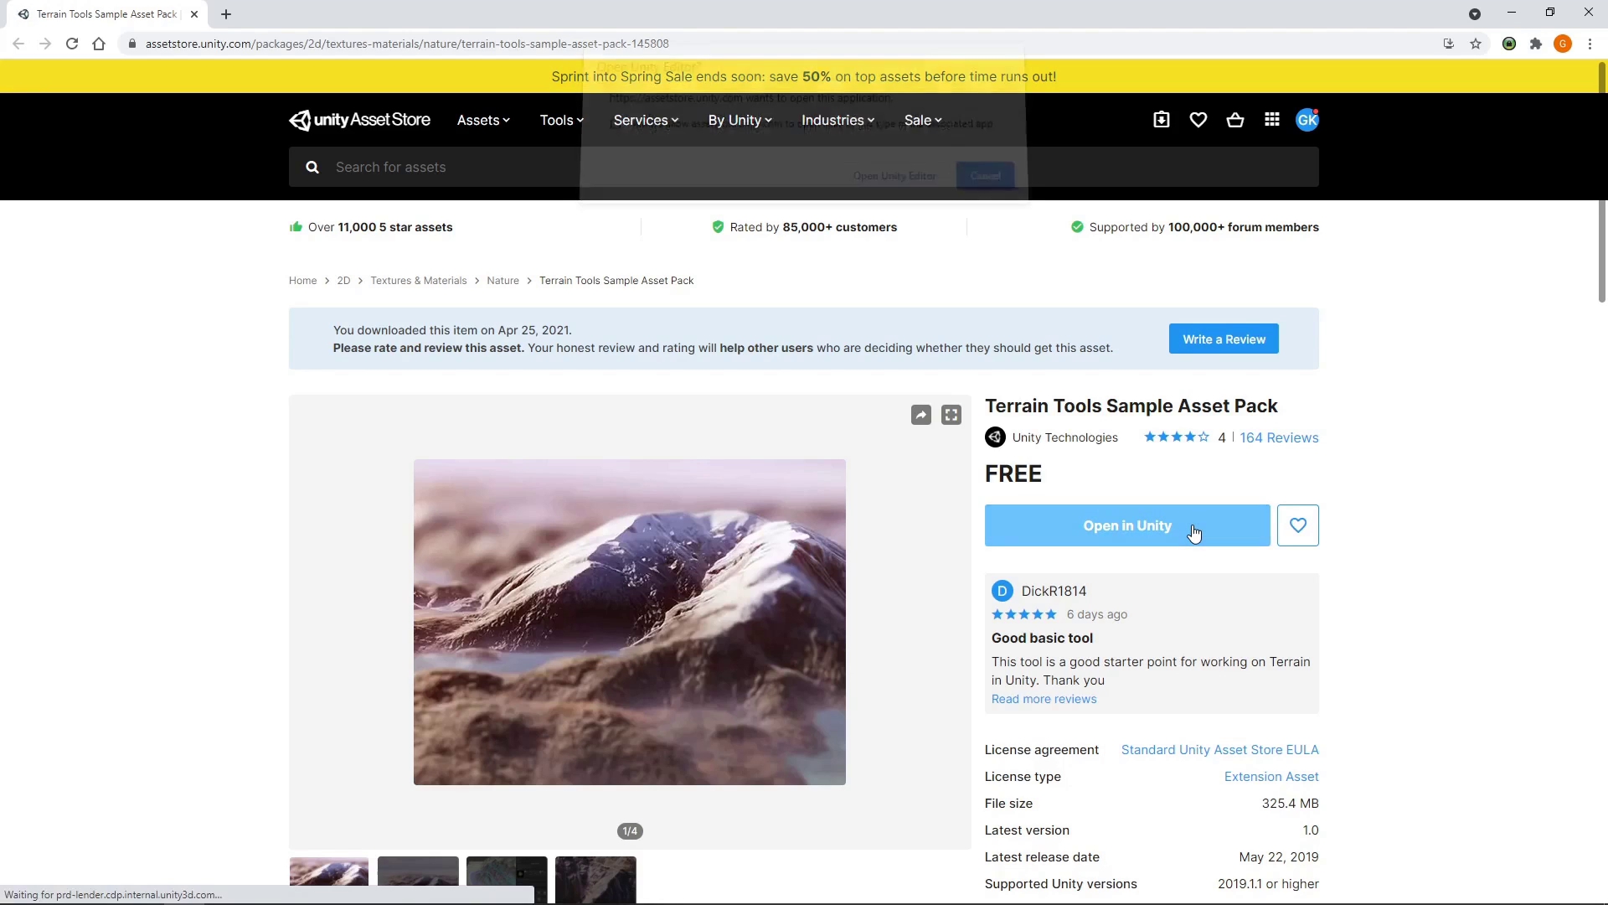
{"action": "left_click", "coordinate": [891, 188]}
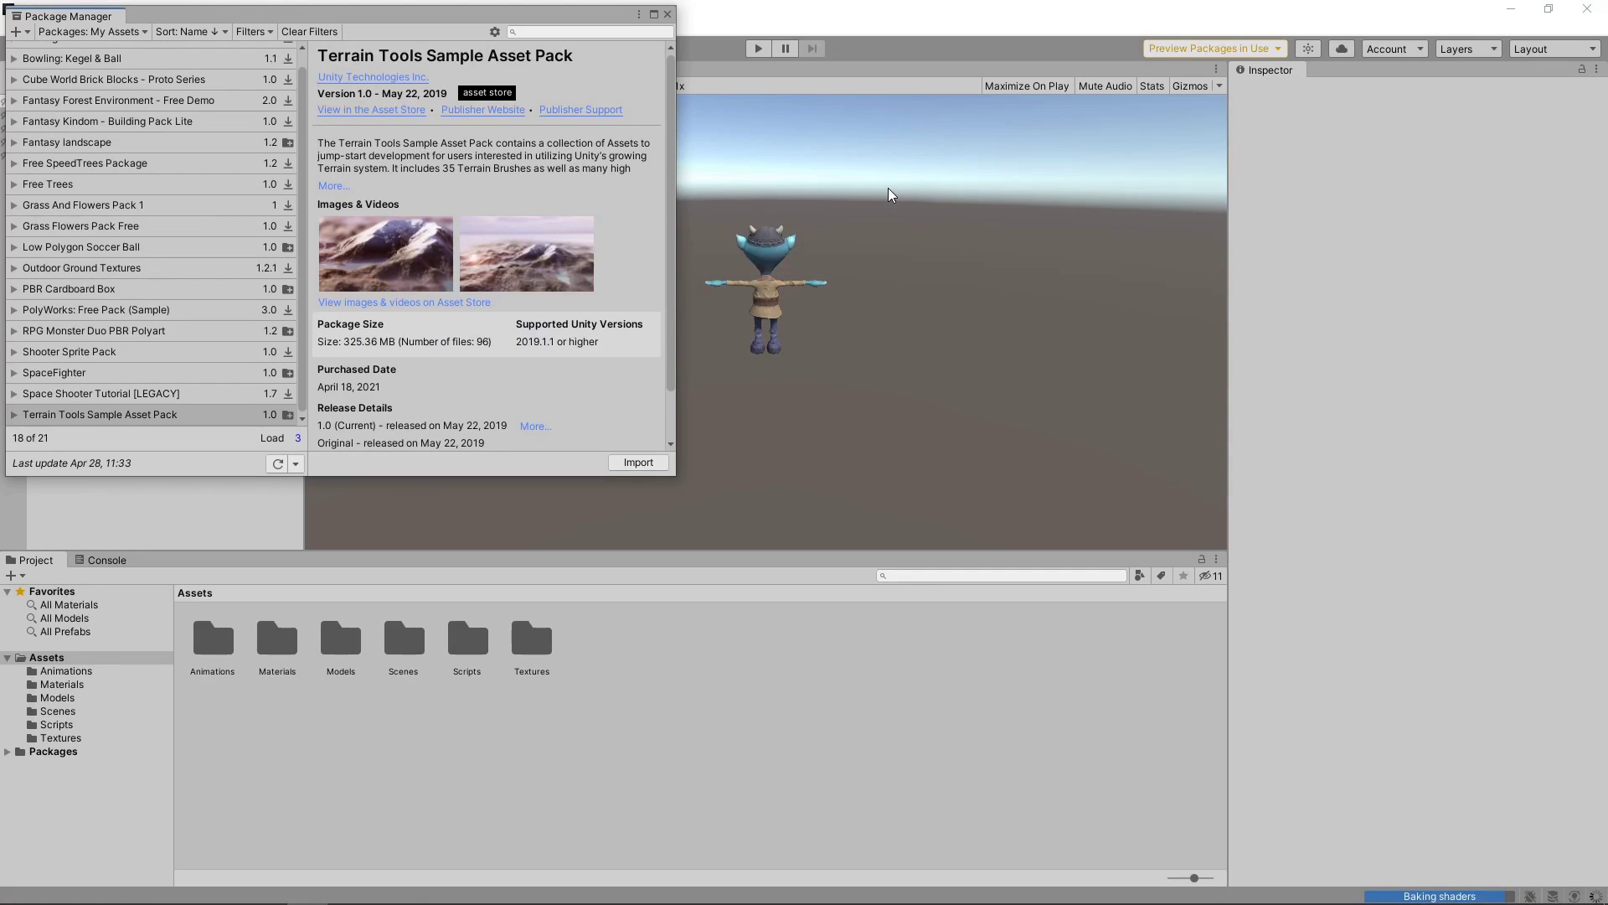
{"action": "left_click", "coordinate": [650, 465]}
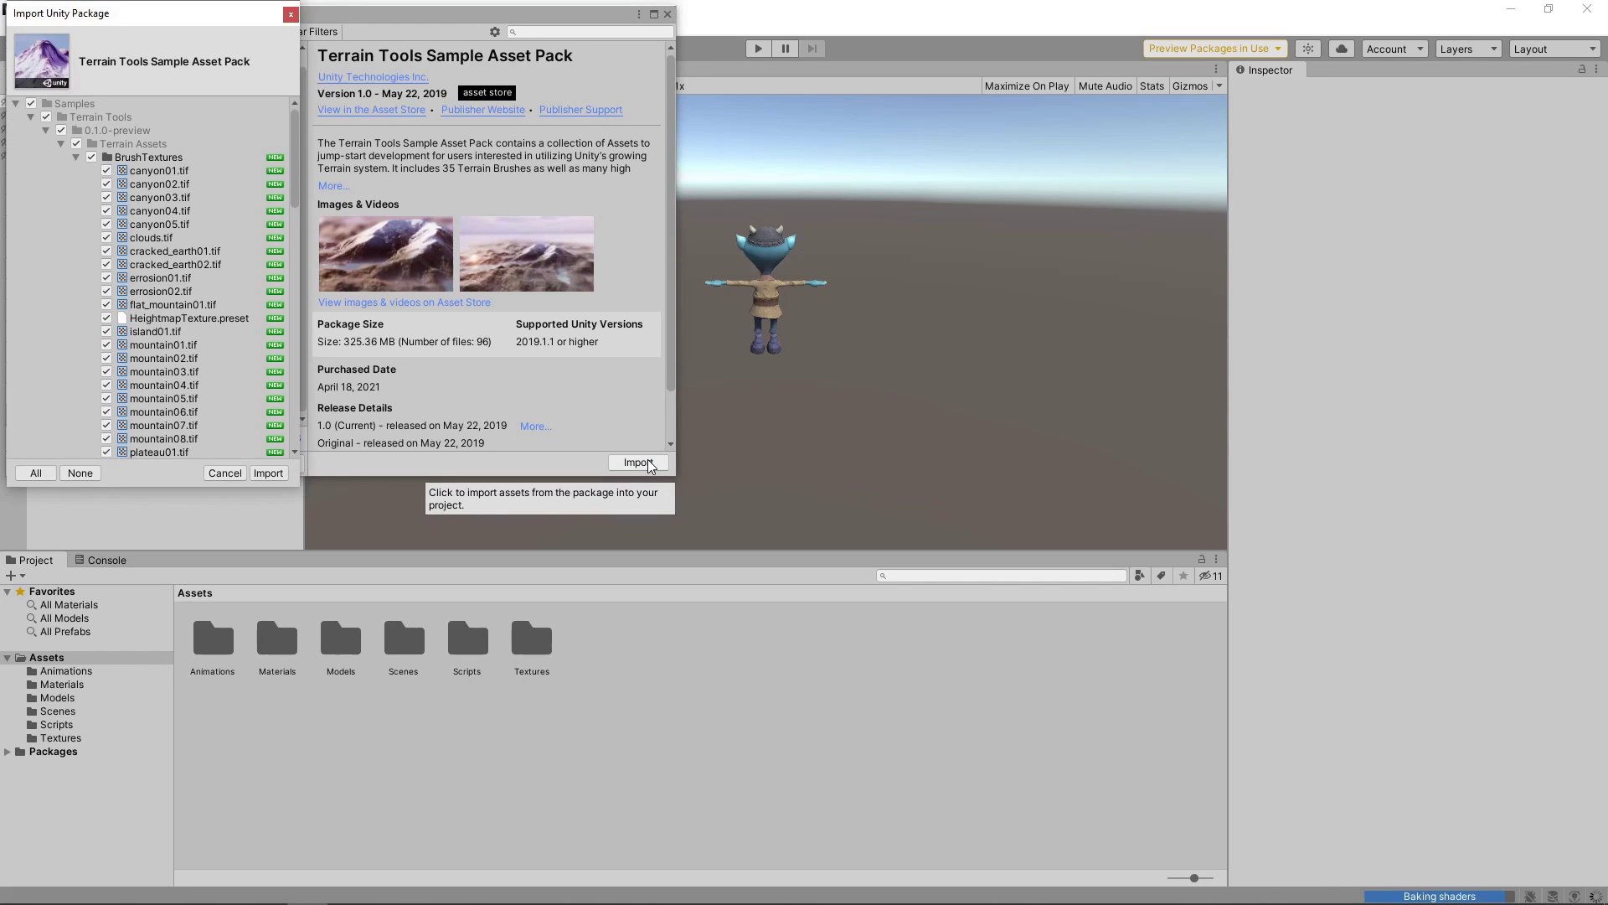
{"action": "left_click", "coordinate": [277, 472]}
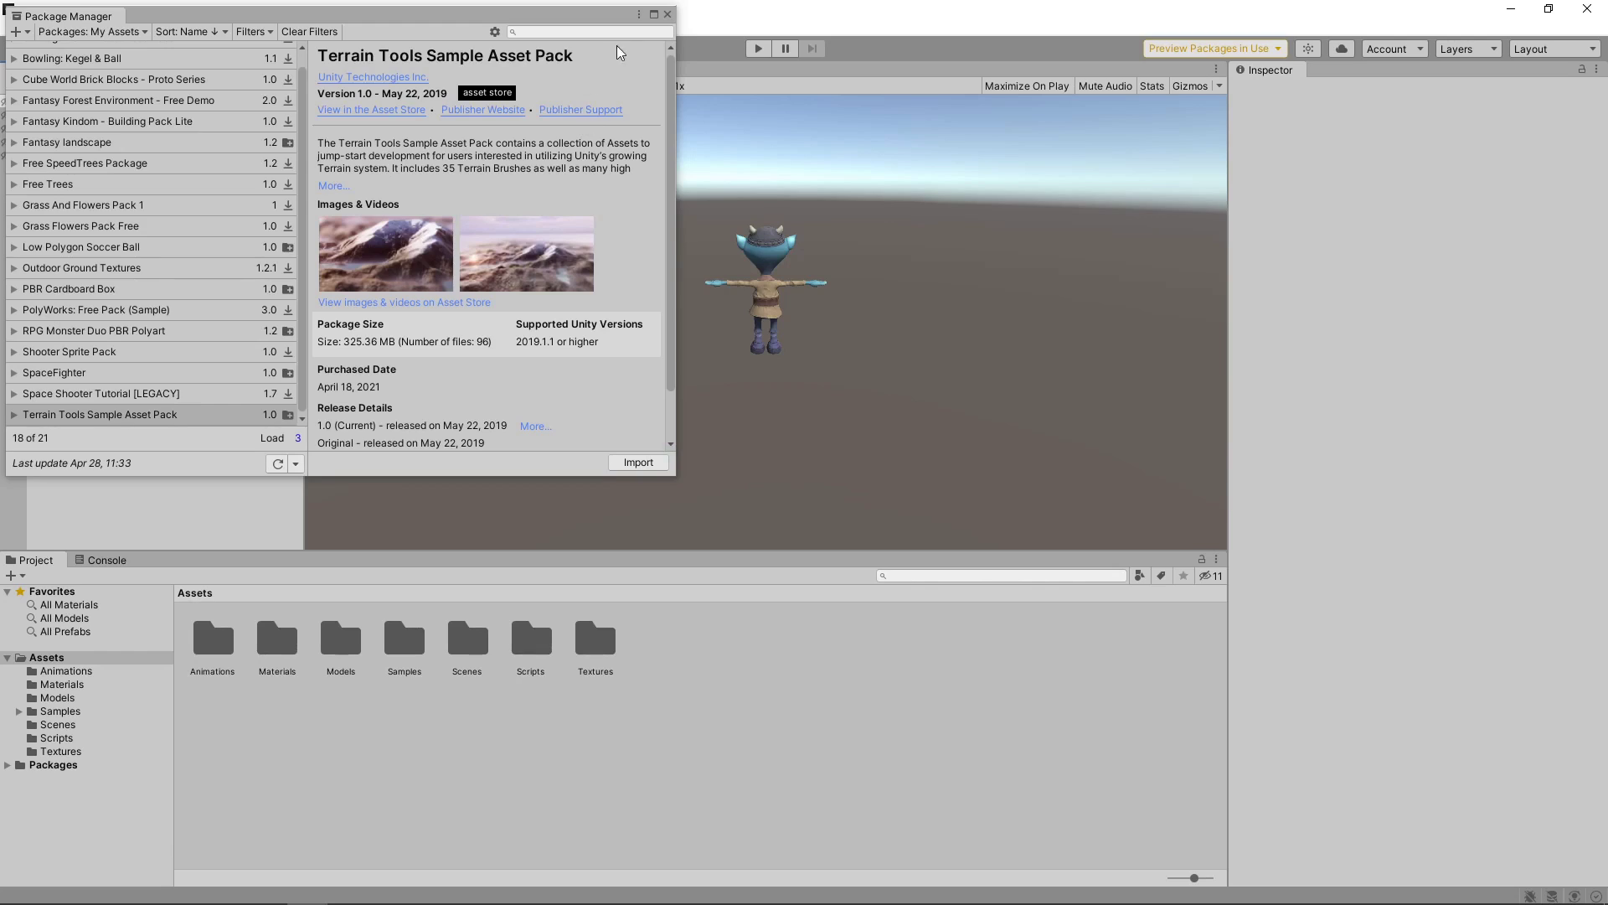
{"action": "left_click", "coordinate": [668, 14]}
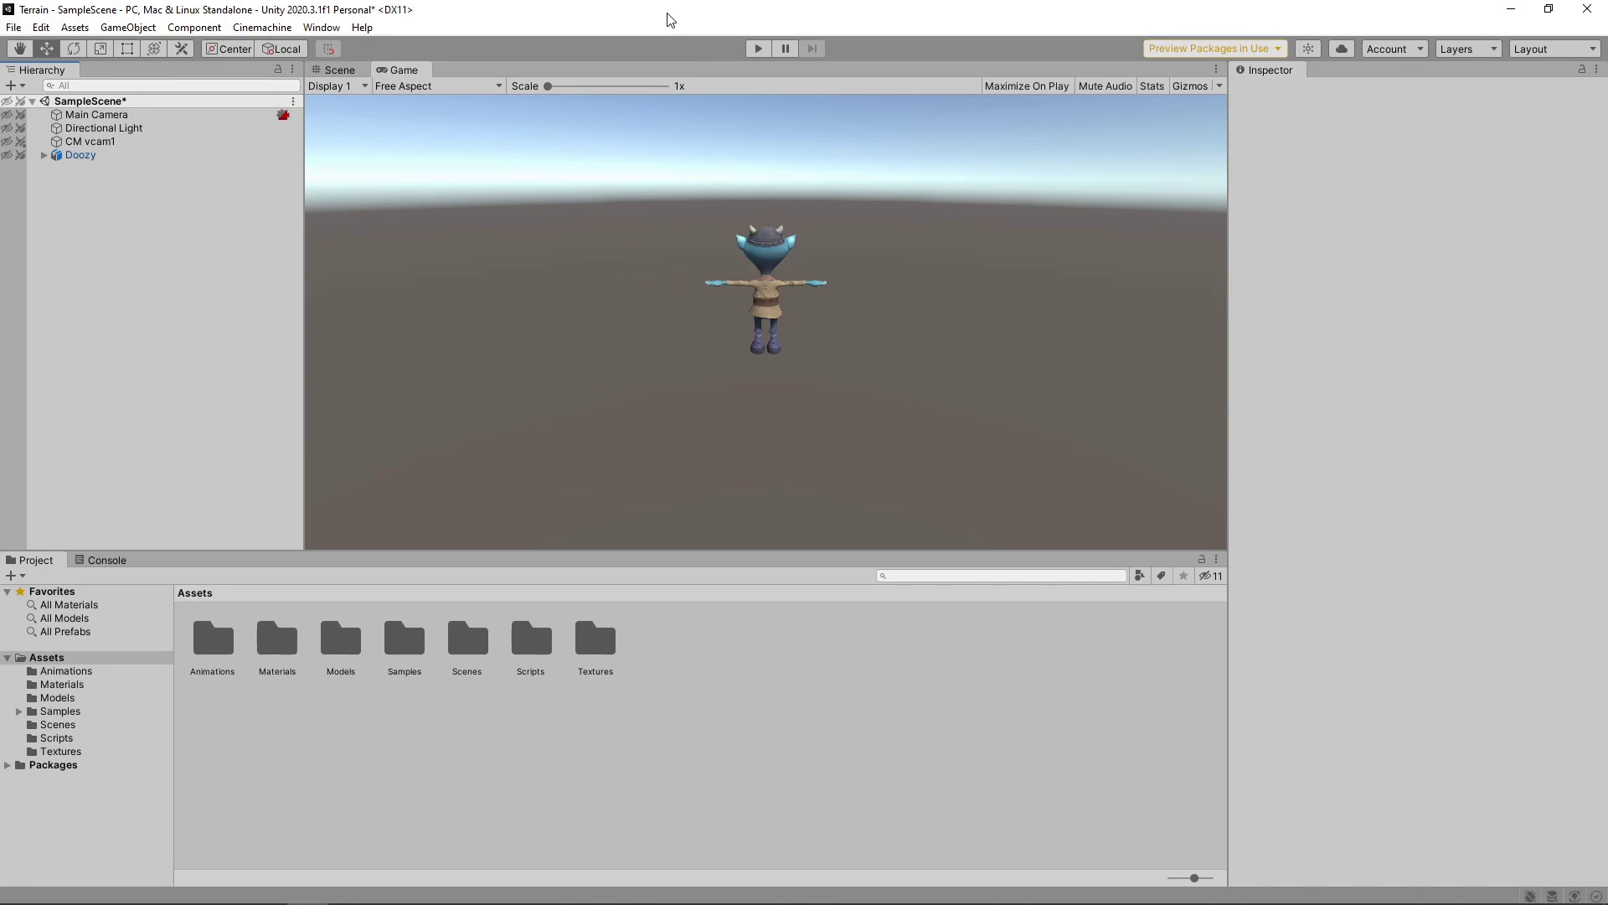
- Create a single-tile terrain with the Terrain Toolbox, 500 by 500 m and 500 m high, and close the toolbox
{"action": "left_click", "coordinate": [322, 28]}
{"action": "mouse_move", "coordinate": [382, 72]}
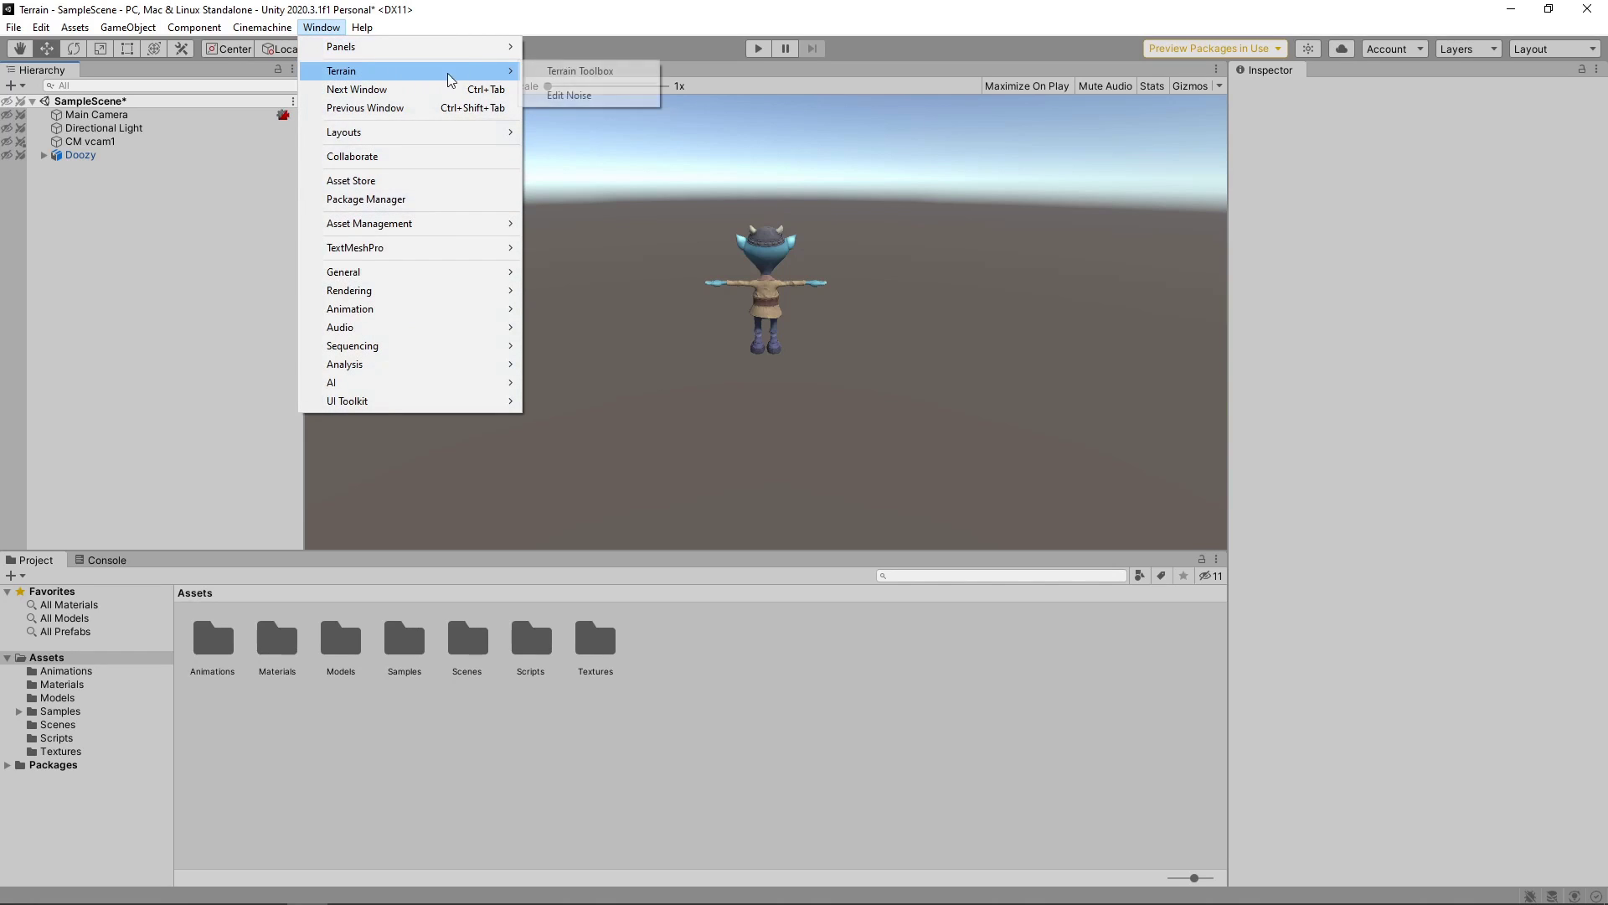
{"action": "left_click", "coordinate": [541, 72]}
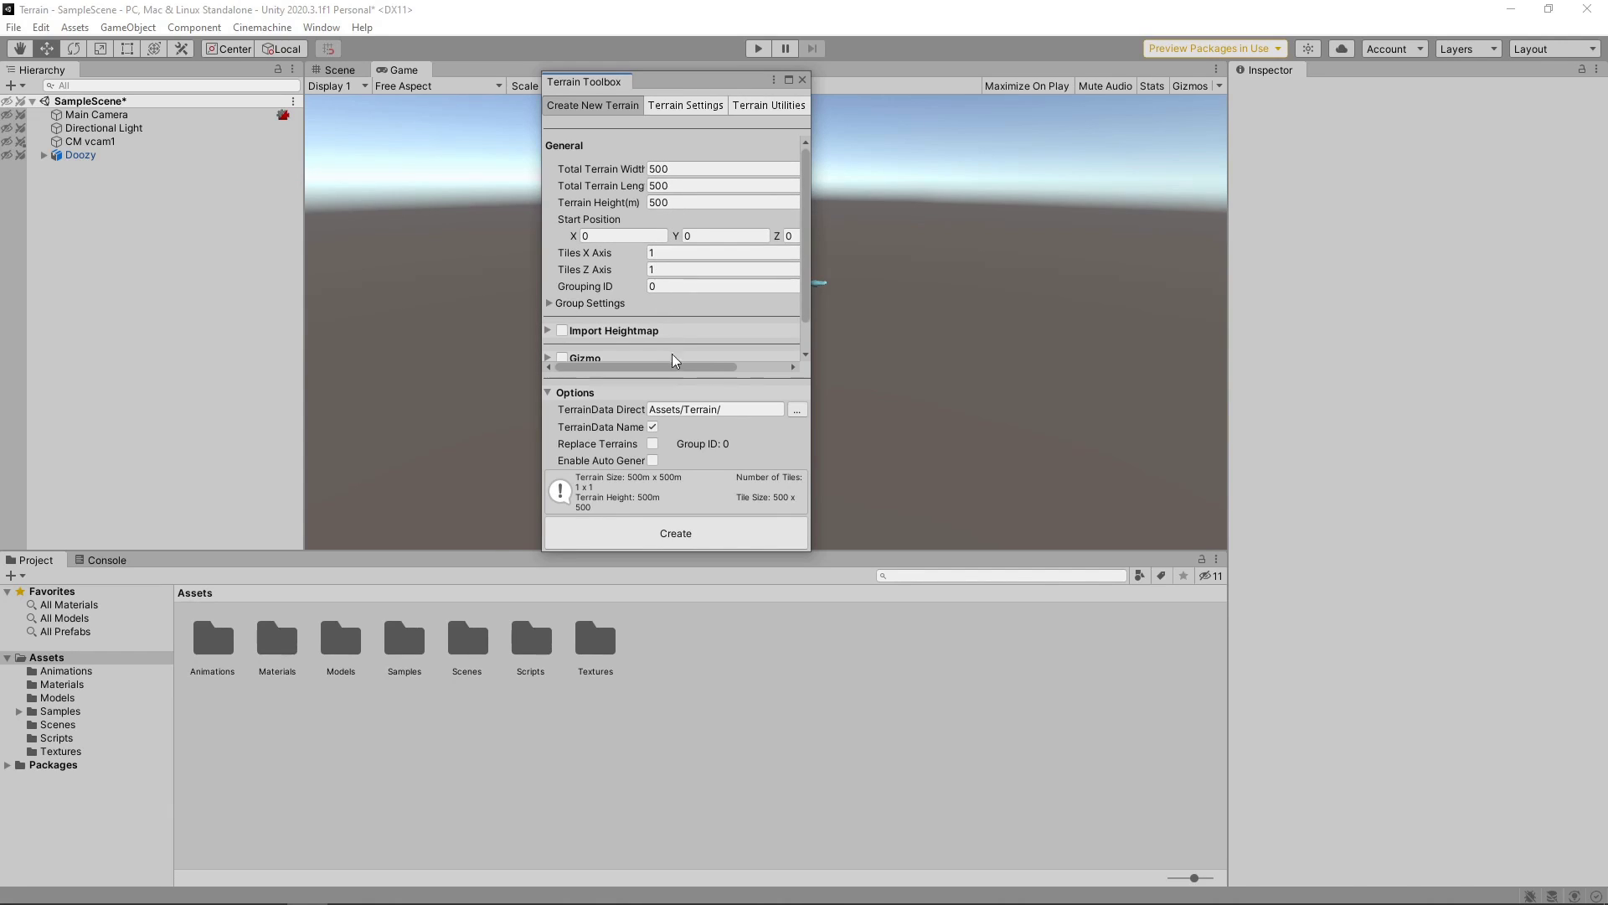
{"action": "left_click", "coordinate": [685, 537]}
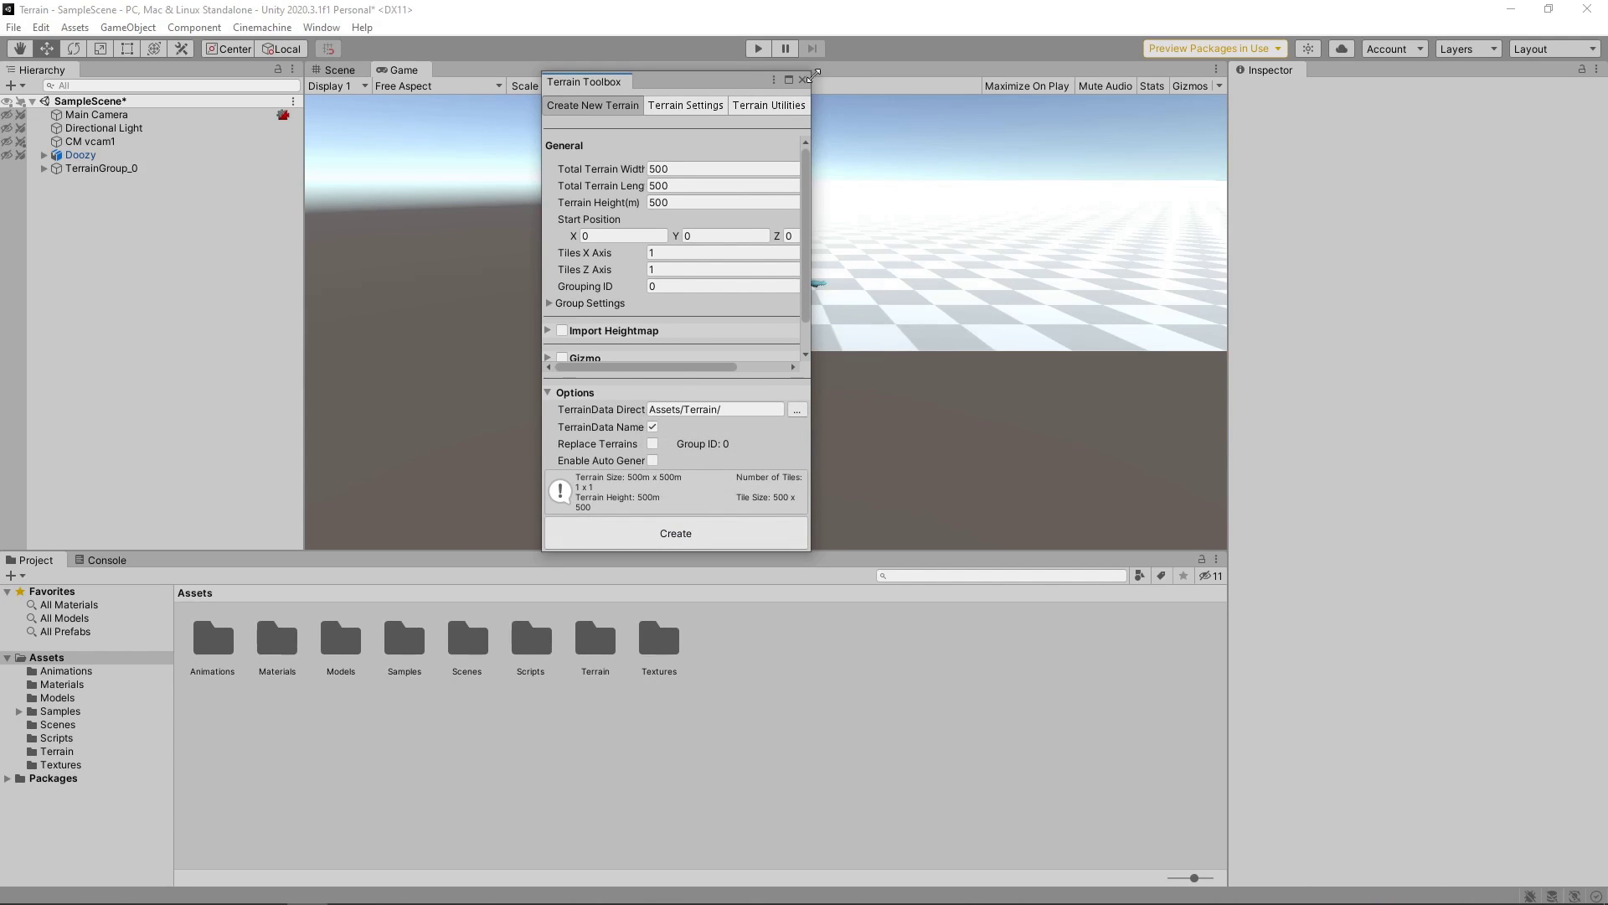
{"action": "left_click", "coordinate": [801, 79]}
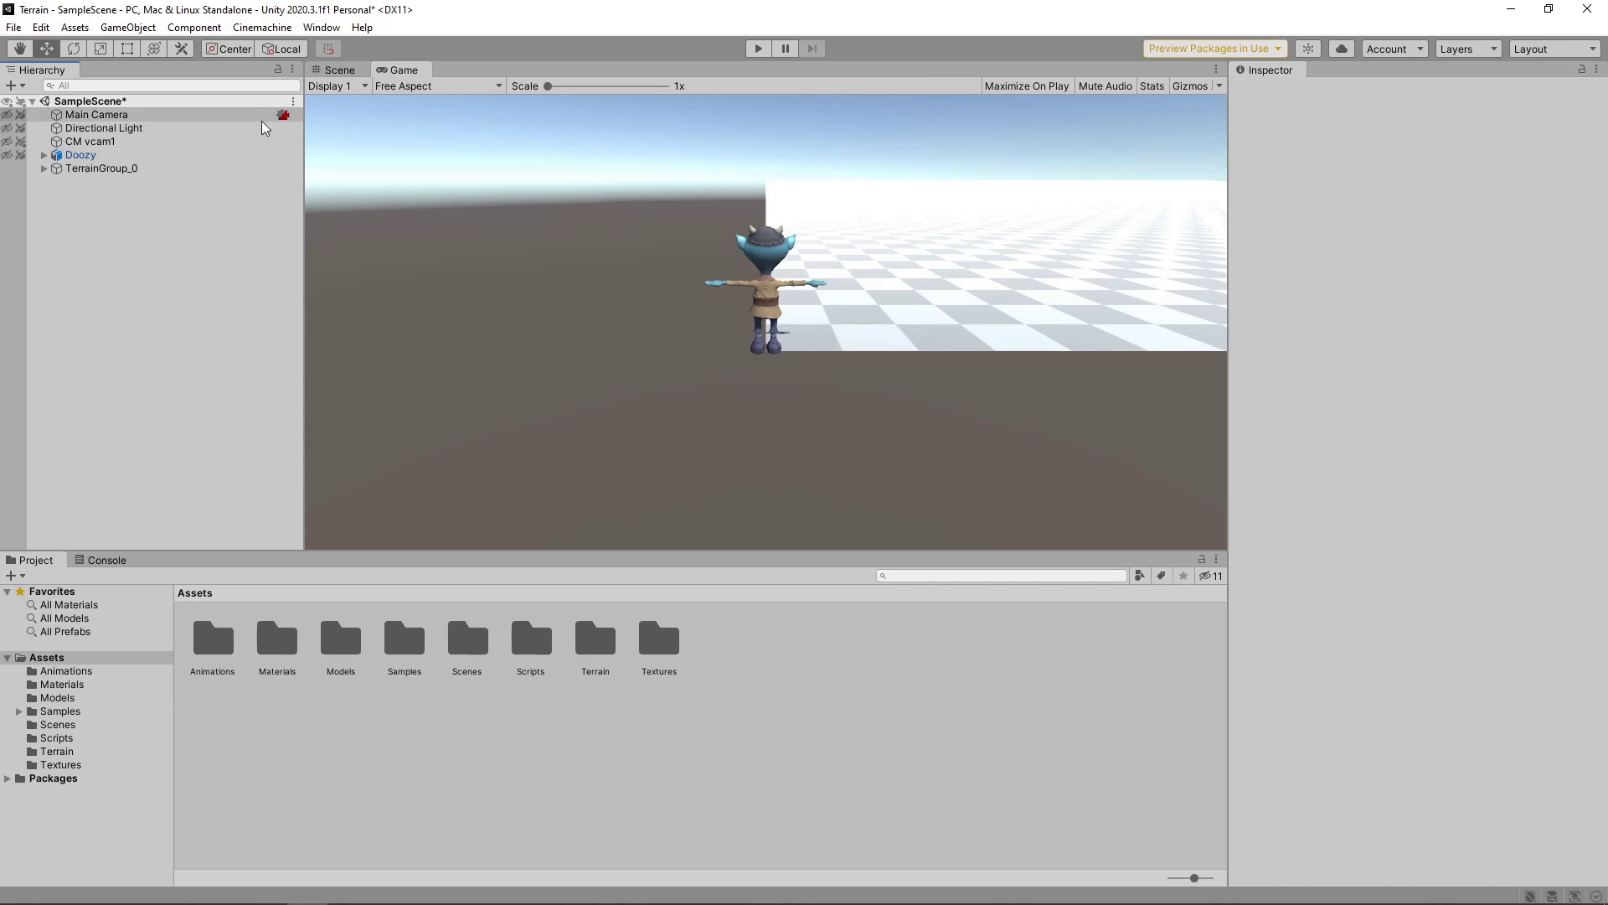
- Place the Doozy character on the terrain by setting its position to X 250 and Z 5
{"action": "left_click", "coordinate": [197, 155]}
{"action": "left_click", "coordinate": [1400, 170]}
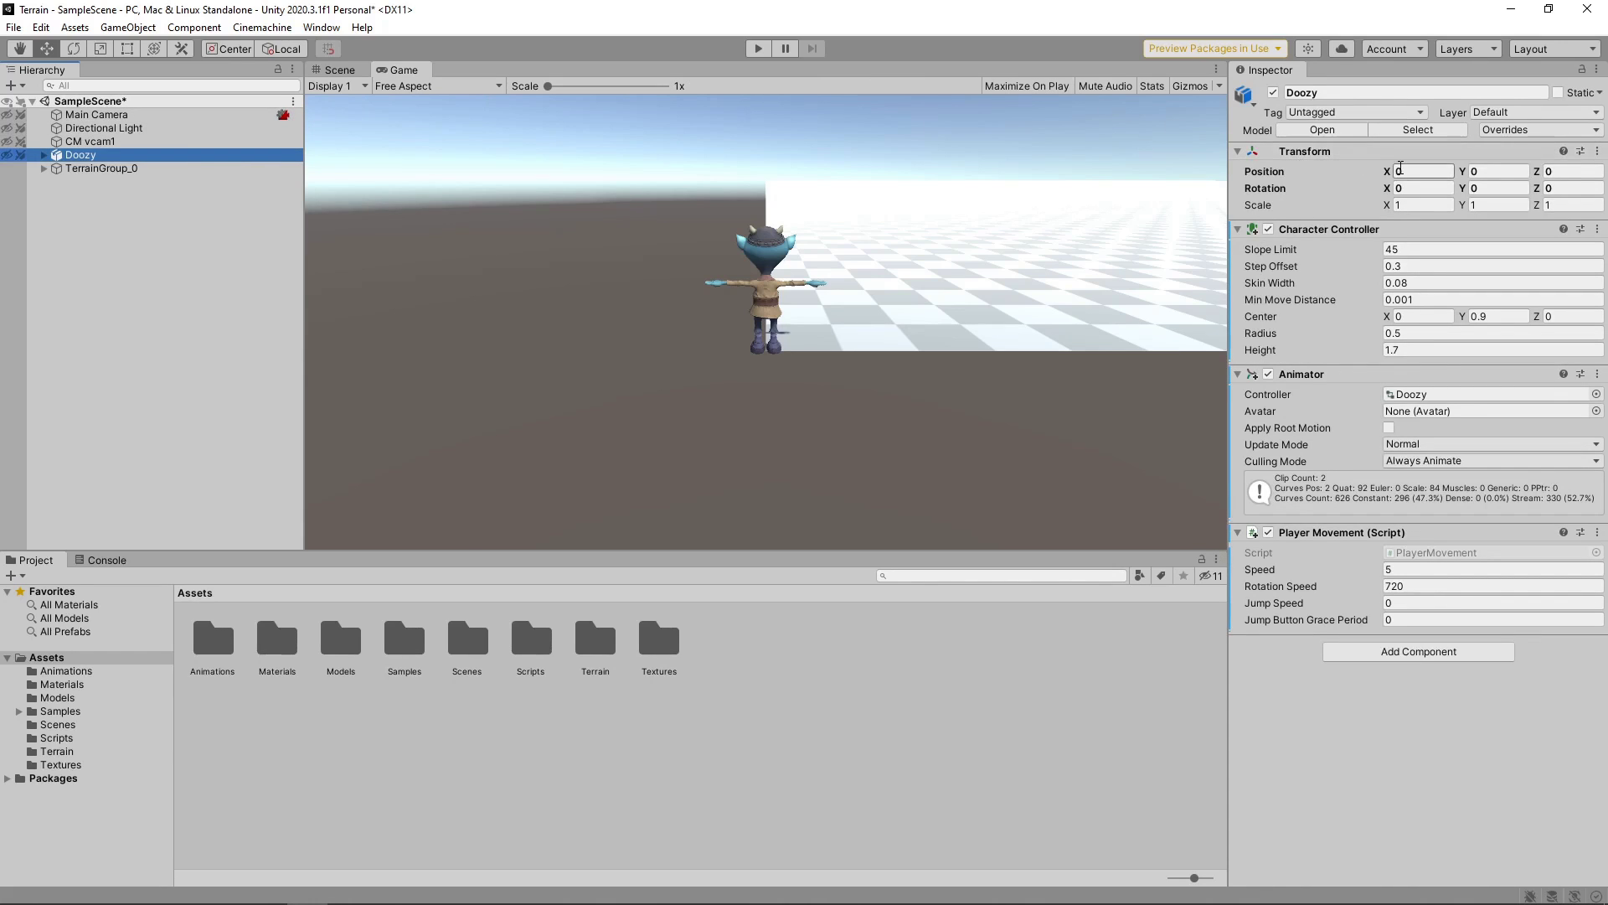
{"action": "type", "text": "50"}
{"action": "key", "text": "Tab"}
{"action": "key", "text": "Tab"}
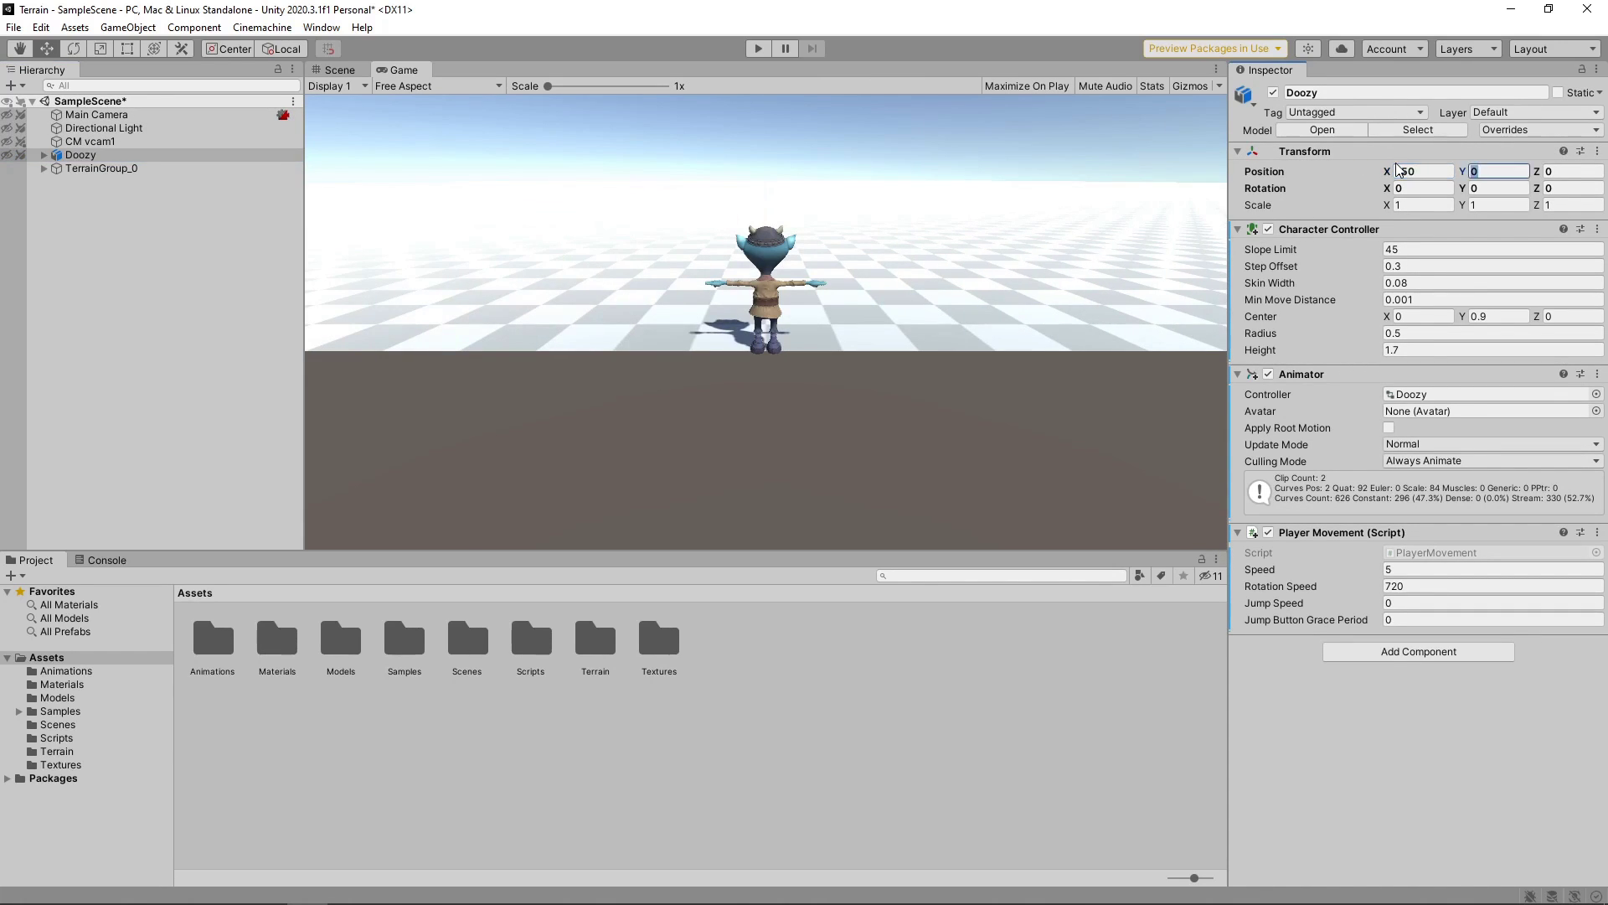
{"action": "type", "text": "5"}
{"action": "left_click", "coordinate": [1397, 170]}
{"action": "type", "text": "250"}
{"action": "key", "text": "Return"}
- Play-test the character walking forward on the new terrain in the maximized game view, and stop play mode
{"action": "left_click", "coordinate": [758, 48]}
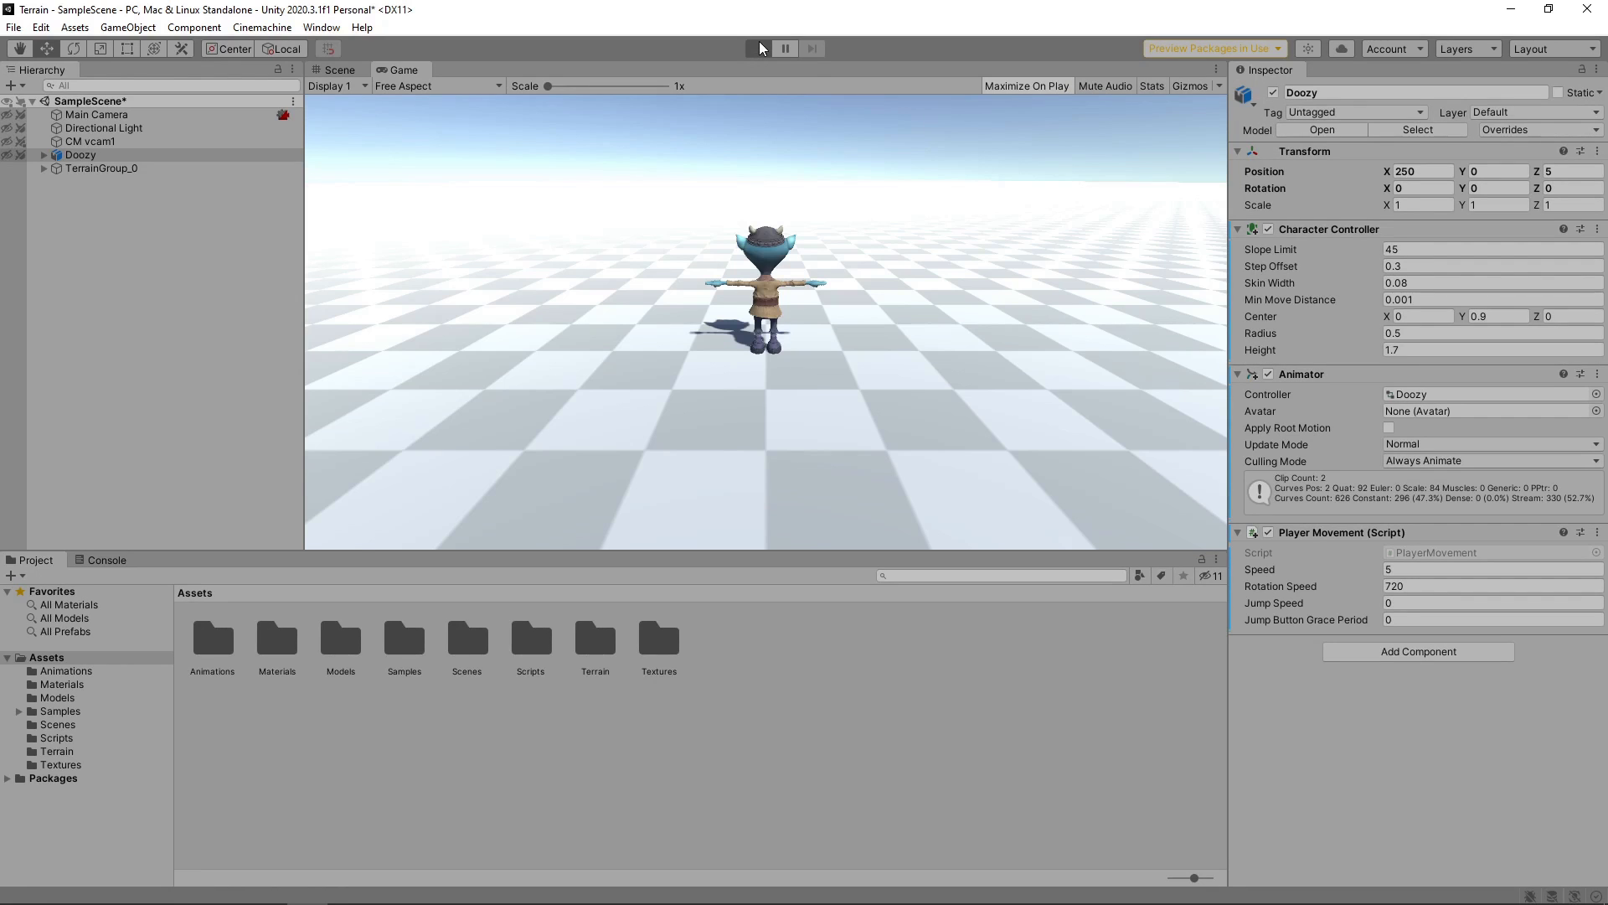
{"action": "key", "text": "w"}
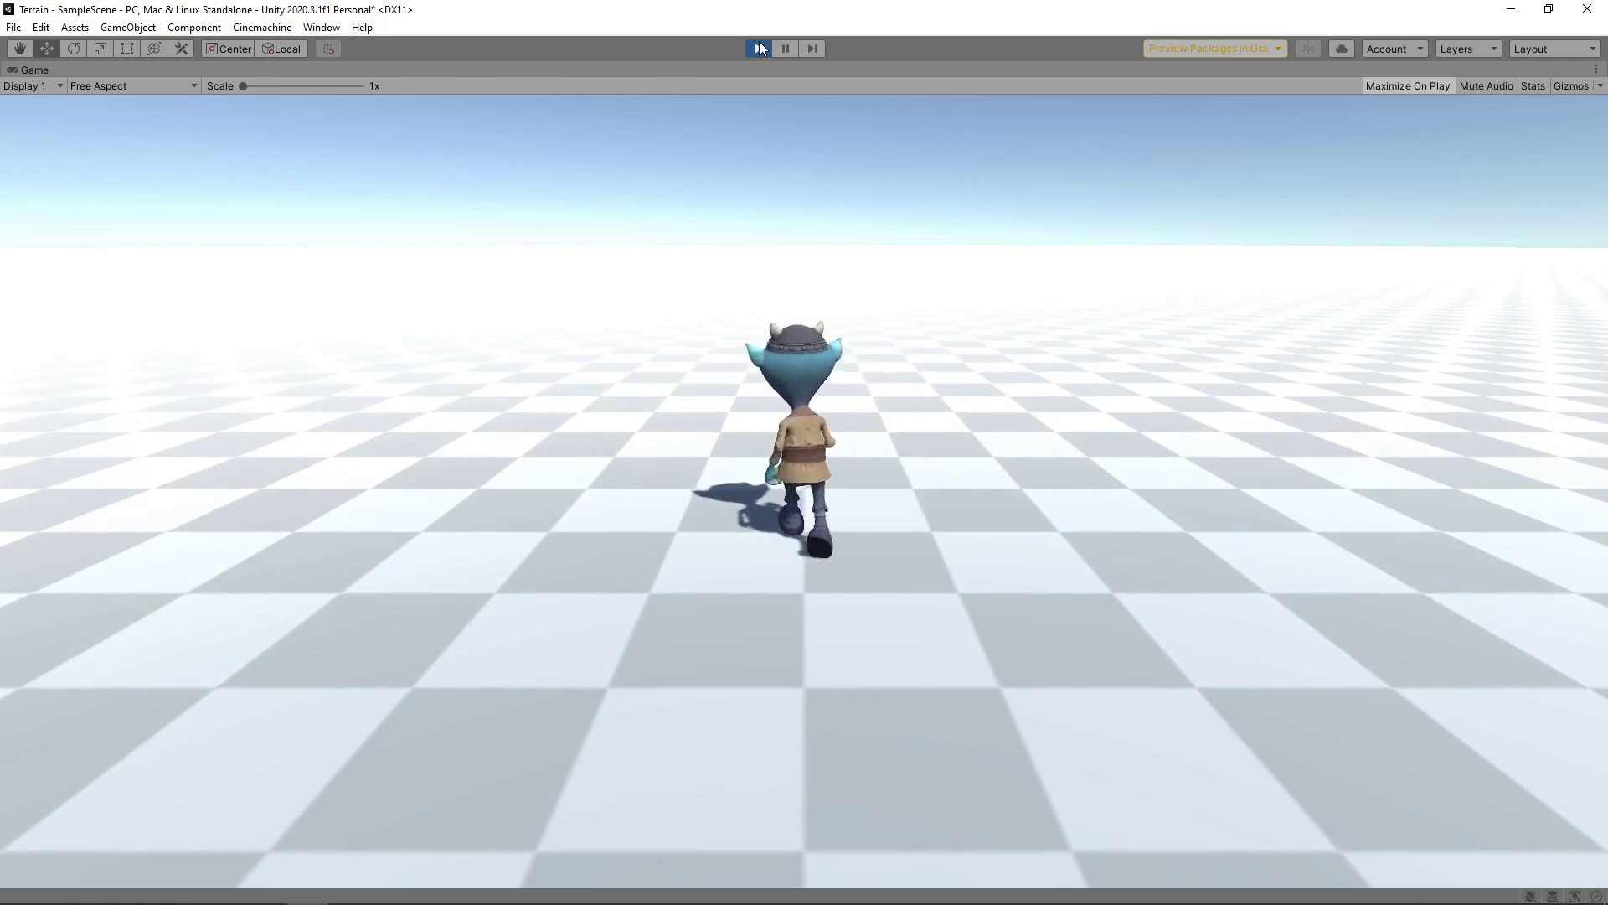
{"action": "left_click", "coordinate": [758, 48]}
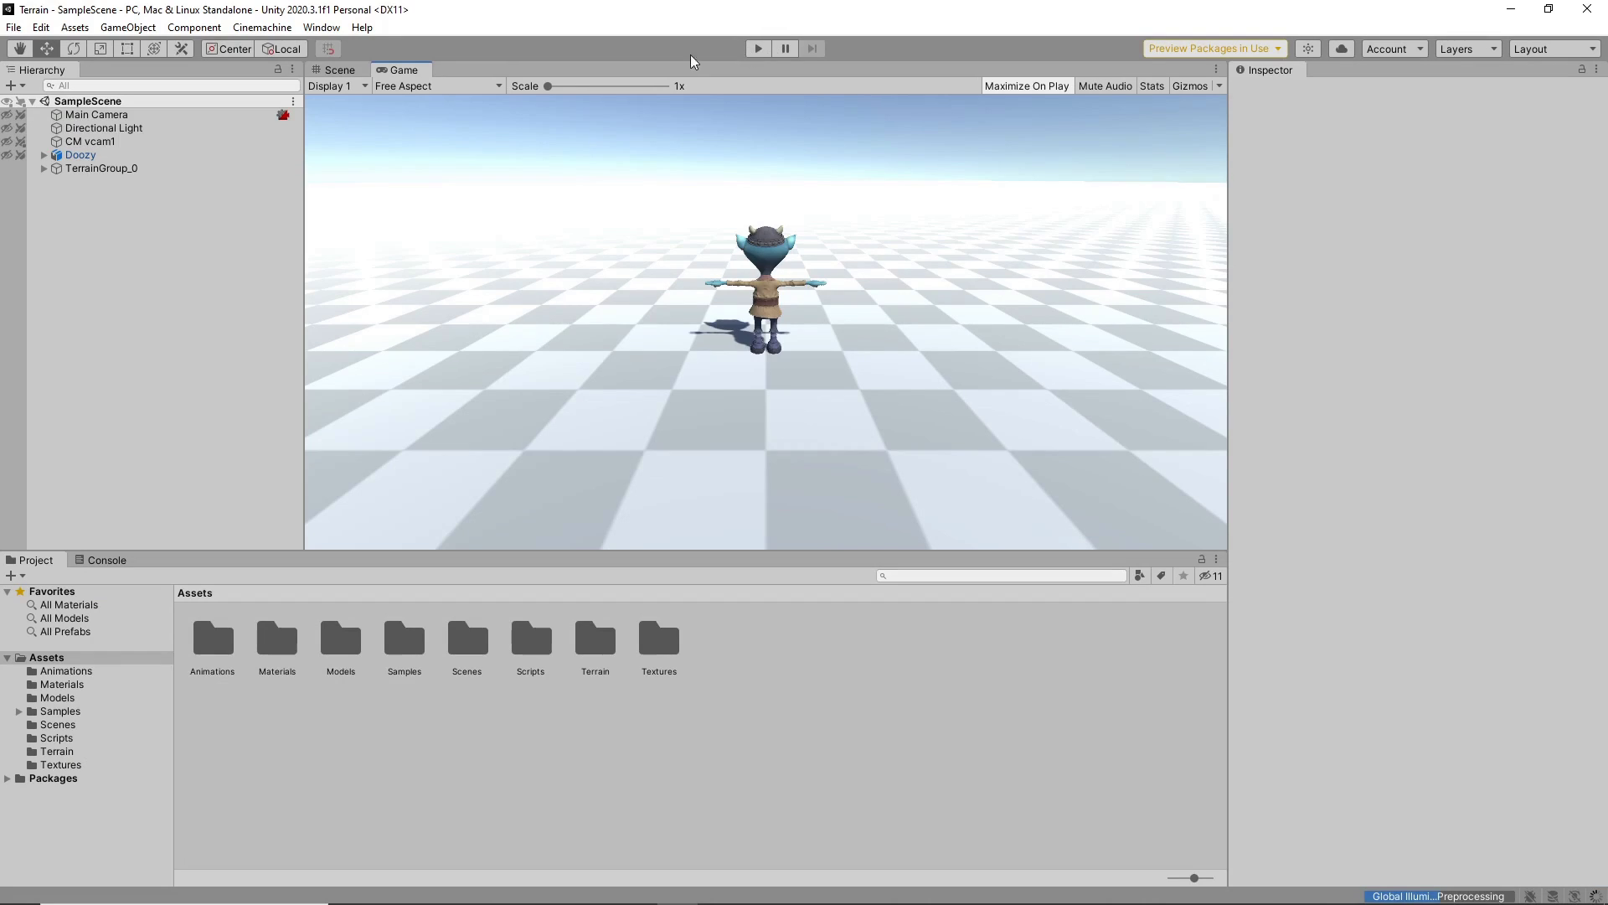
- Select the terrain tile under TerrainGroup_0 in the Scene view and set terrain painting to Raise or Lower Terrain with the cloudy brush mask
{"action": "left_click", "coordinate": [352, 70]}
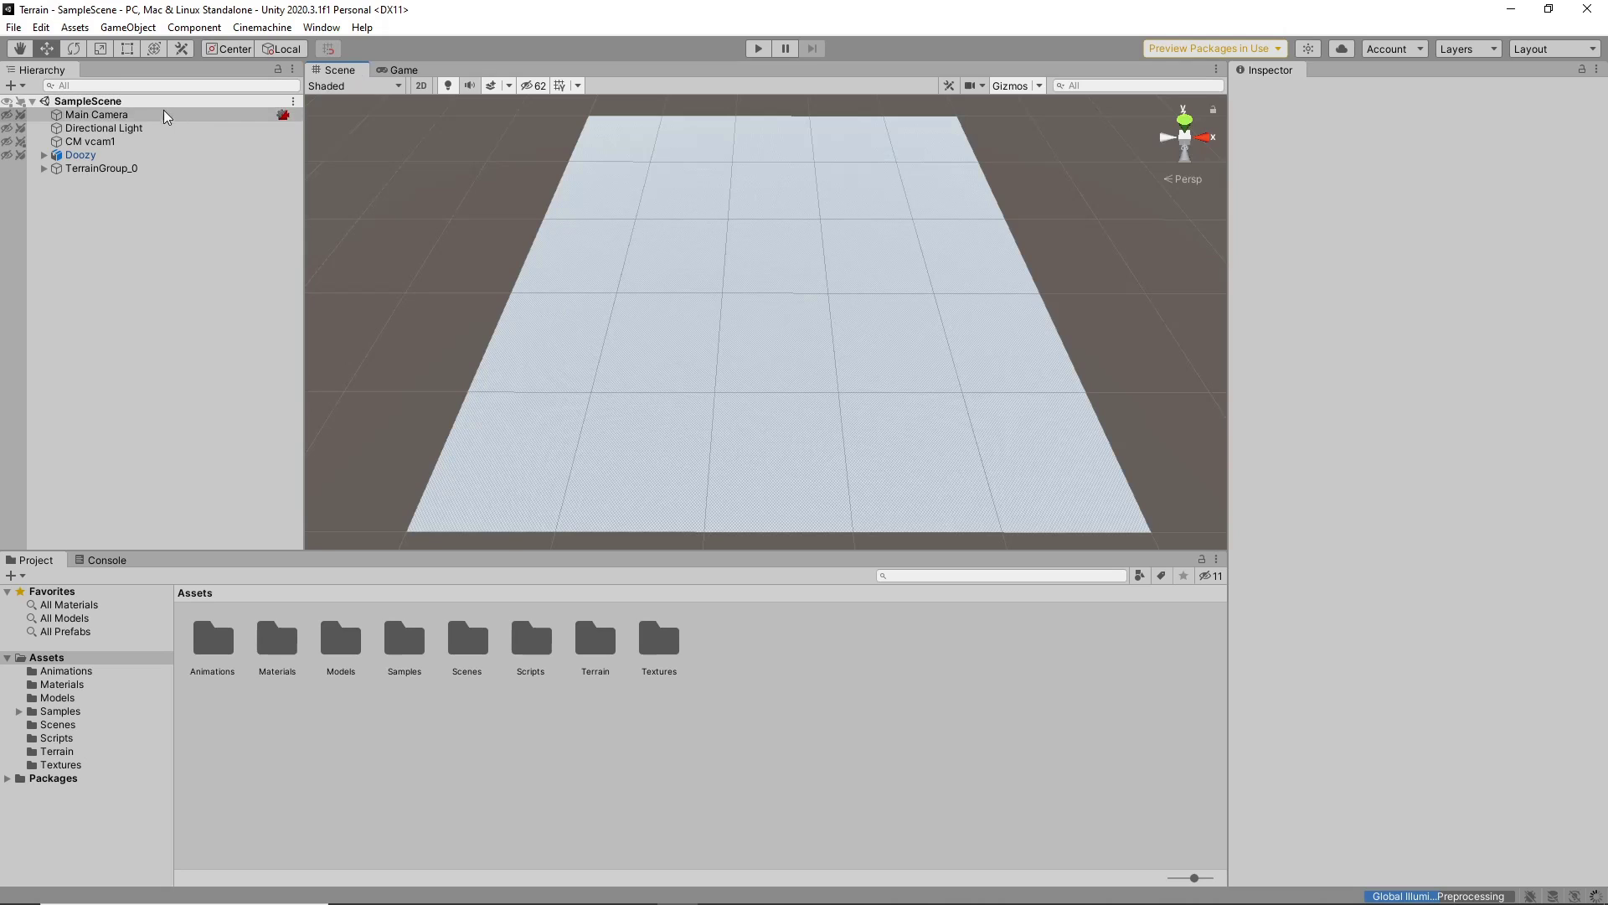
{"action": "left_click", "coordinate": [44, 168]}
{"action": "left_click", "coordinate": [113, 182]}
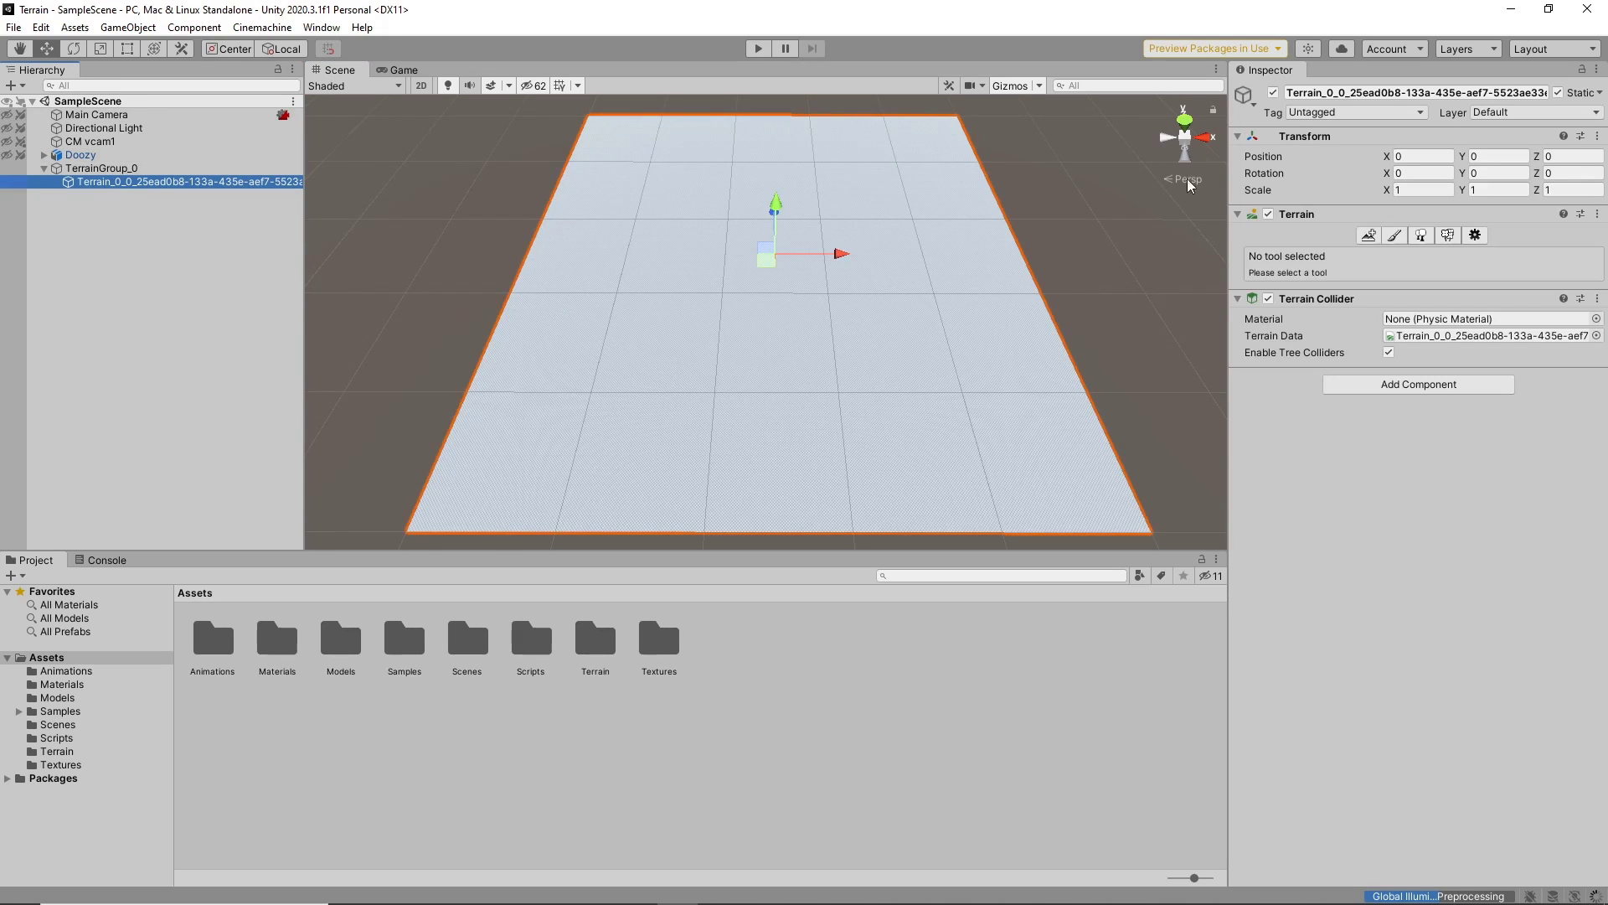
{"action": "left_click", "coordinate": [1395, 236]}
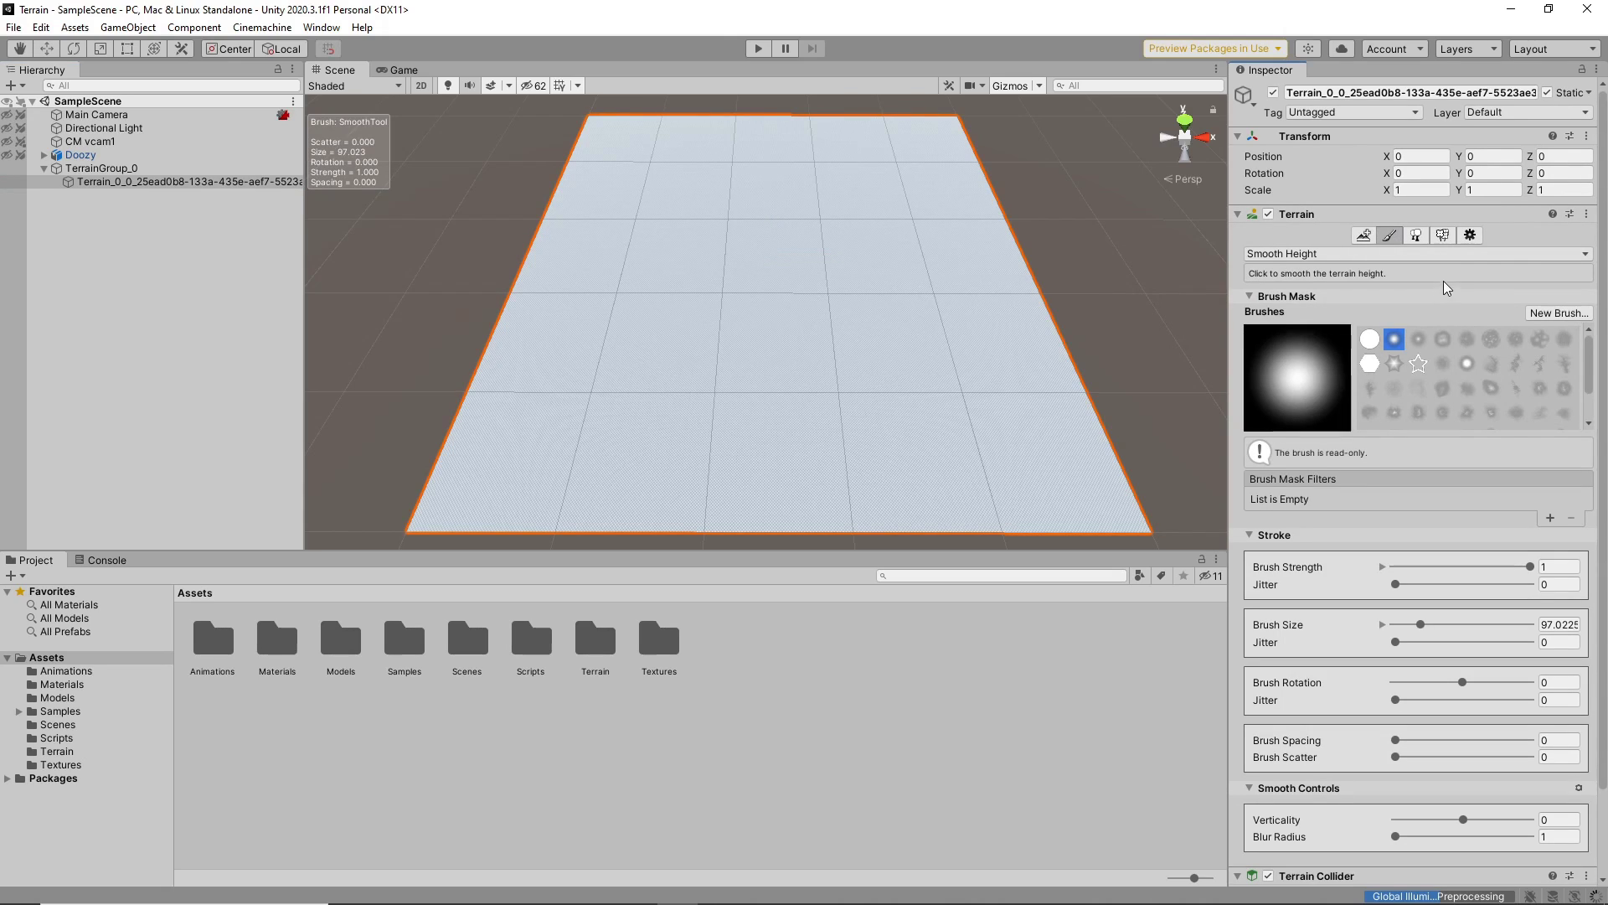
{"action": "left_click", "coordinate": [1444, 254]}
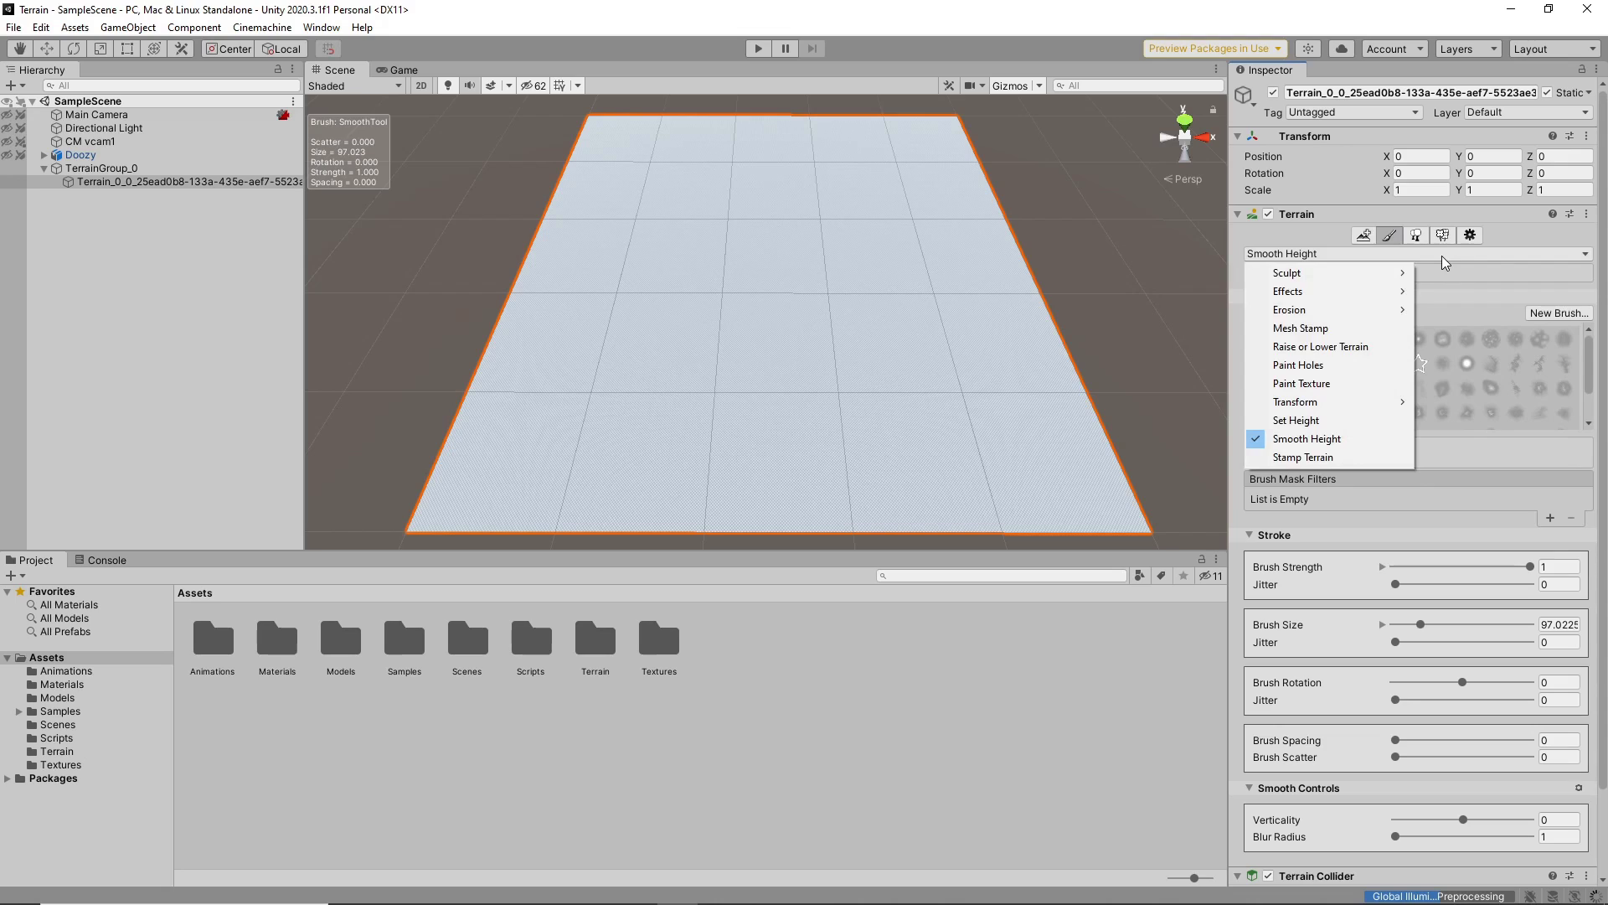
{"action": "left_click", "coordinate": [1368, 347]}
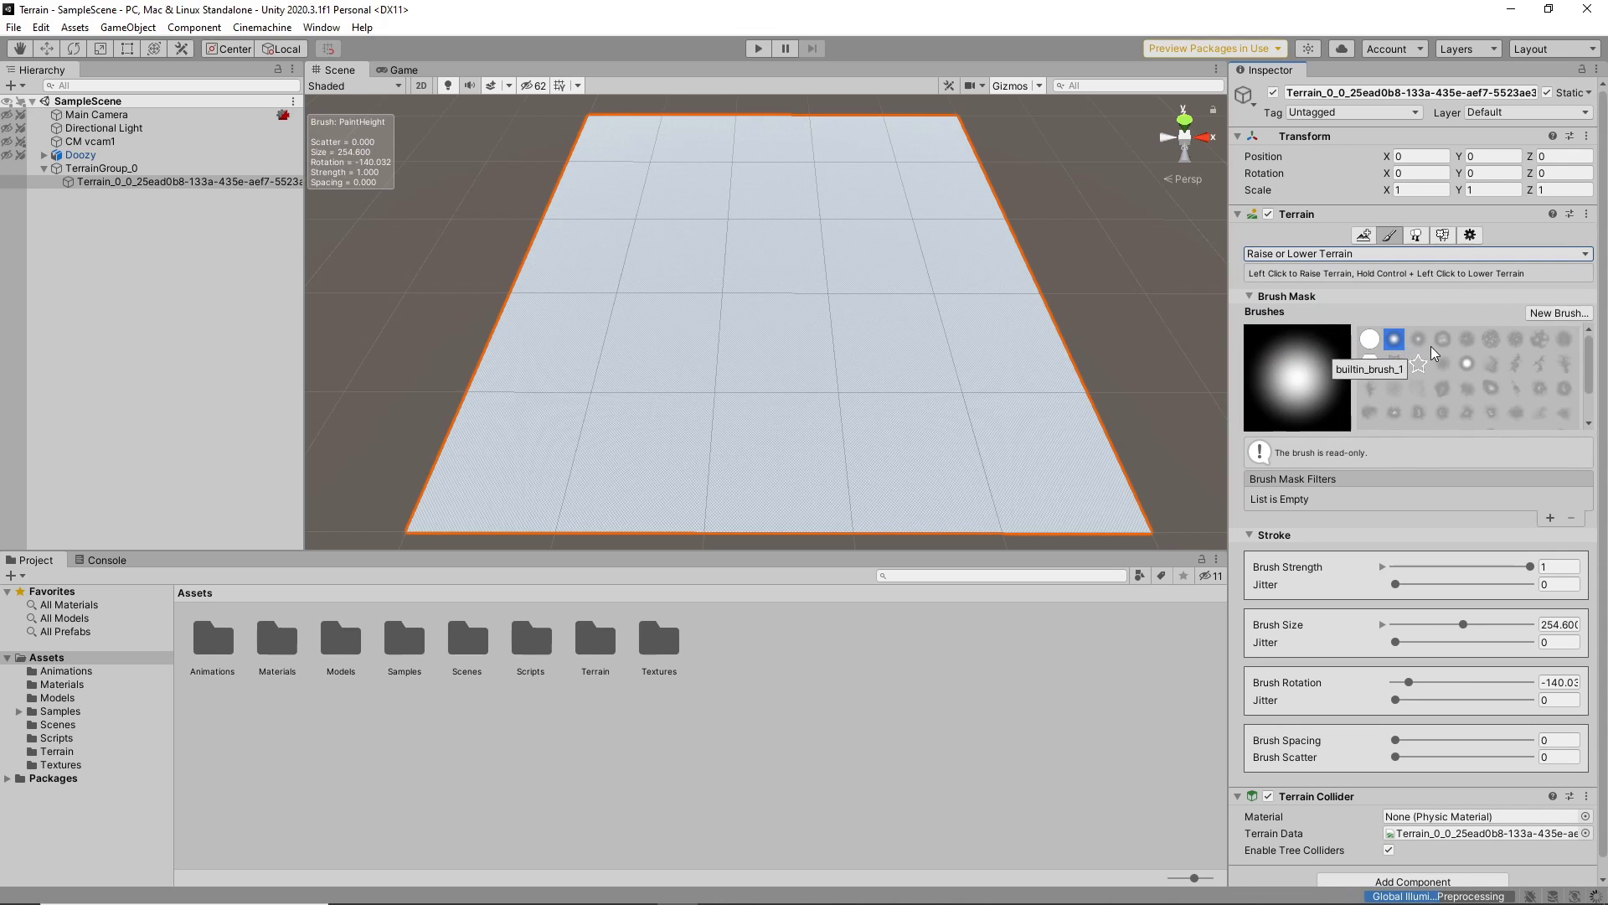
{"action": "left_click", "coordinate": [1467, 339]}
- Try raising the terrain with several brush strokes around its middle
{"action": "left_click_drag", "start_coordinate": [648, 296], "coordinate": [661, 220]}
{"action": "left_click_drag", "start_coordinate": [980, 312], "coordinate": [960, 341]}
{"action": "mouse_move", "coordinate": [662, 415]}
{"action": "left_mouse_down"}
{"action": "mouse_move", "coordinate": [608, 362]}
{"action": "mouse_move", "coordinate": [664, 359]}
{"action": "mouse_move", "coordinate": [675, 204]}
{"action": "mouse_move", "coordinate": [782, 201]}
{"action": "mouse_move", "coordinate": [905, 385]}
{"action": "mouse_move", "coordinate": [933, 269]}
{"action": "mouse_move", "coordinate": [825, 367]}
{"action": "left_mouse_up"}
{"action": "left_click_drag", "start_coordinate": [779, 285], "coordinate": [777, 287]}
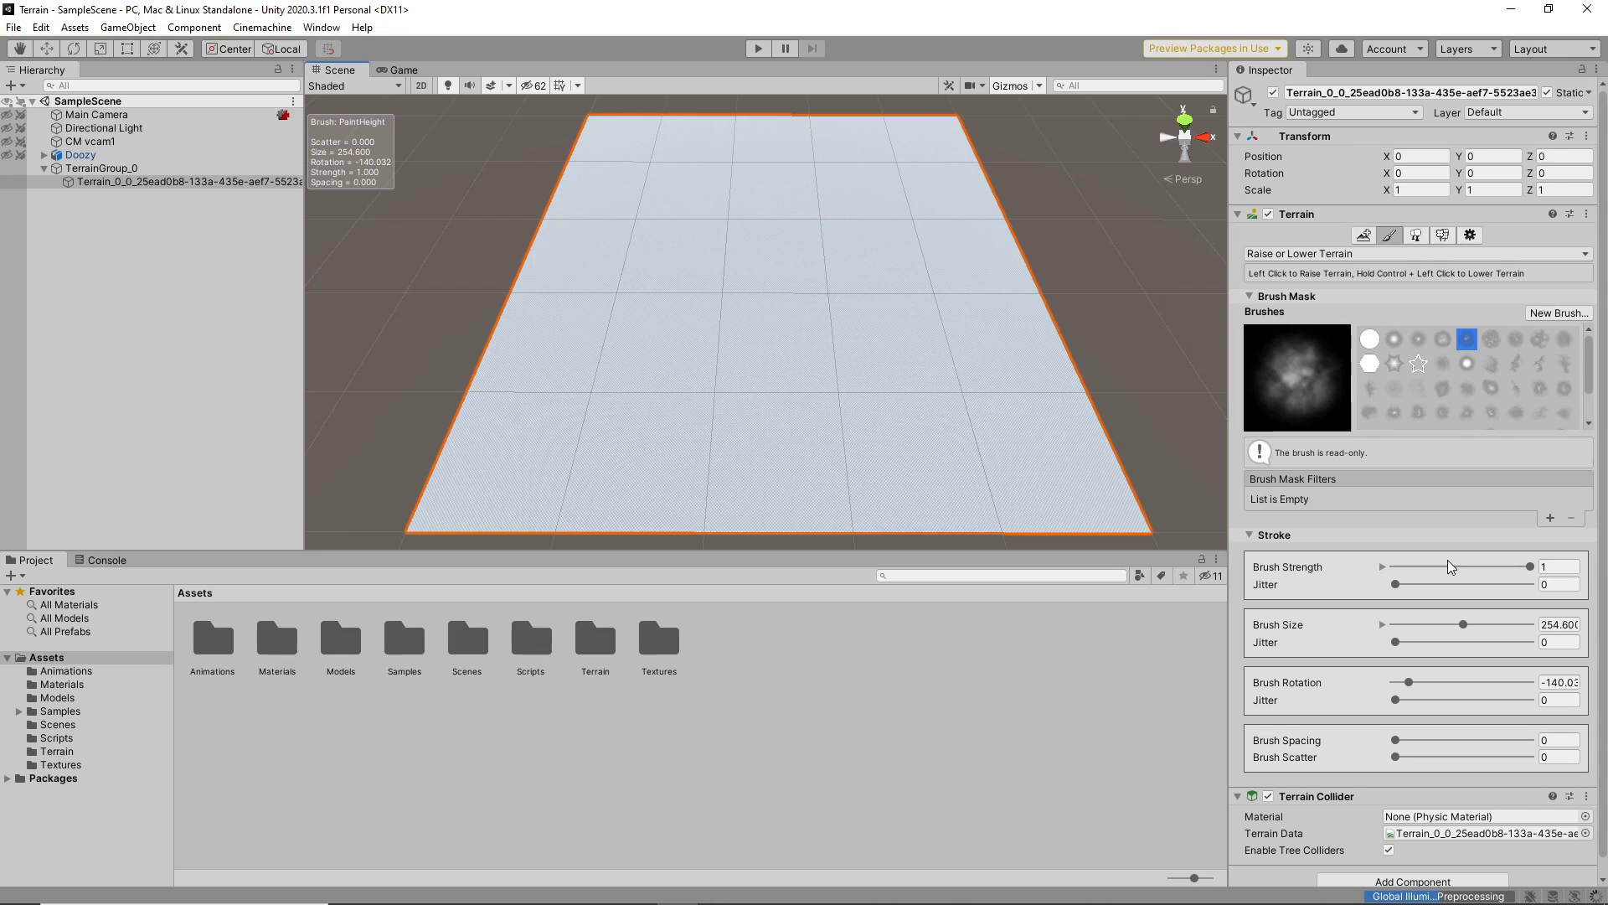
- Try a brush strength of about 0.486 and a brush size of 145.6 for raising the terrain
{"action": "left_click", "coordinate": [1455, 567]}
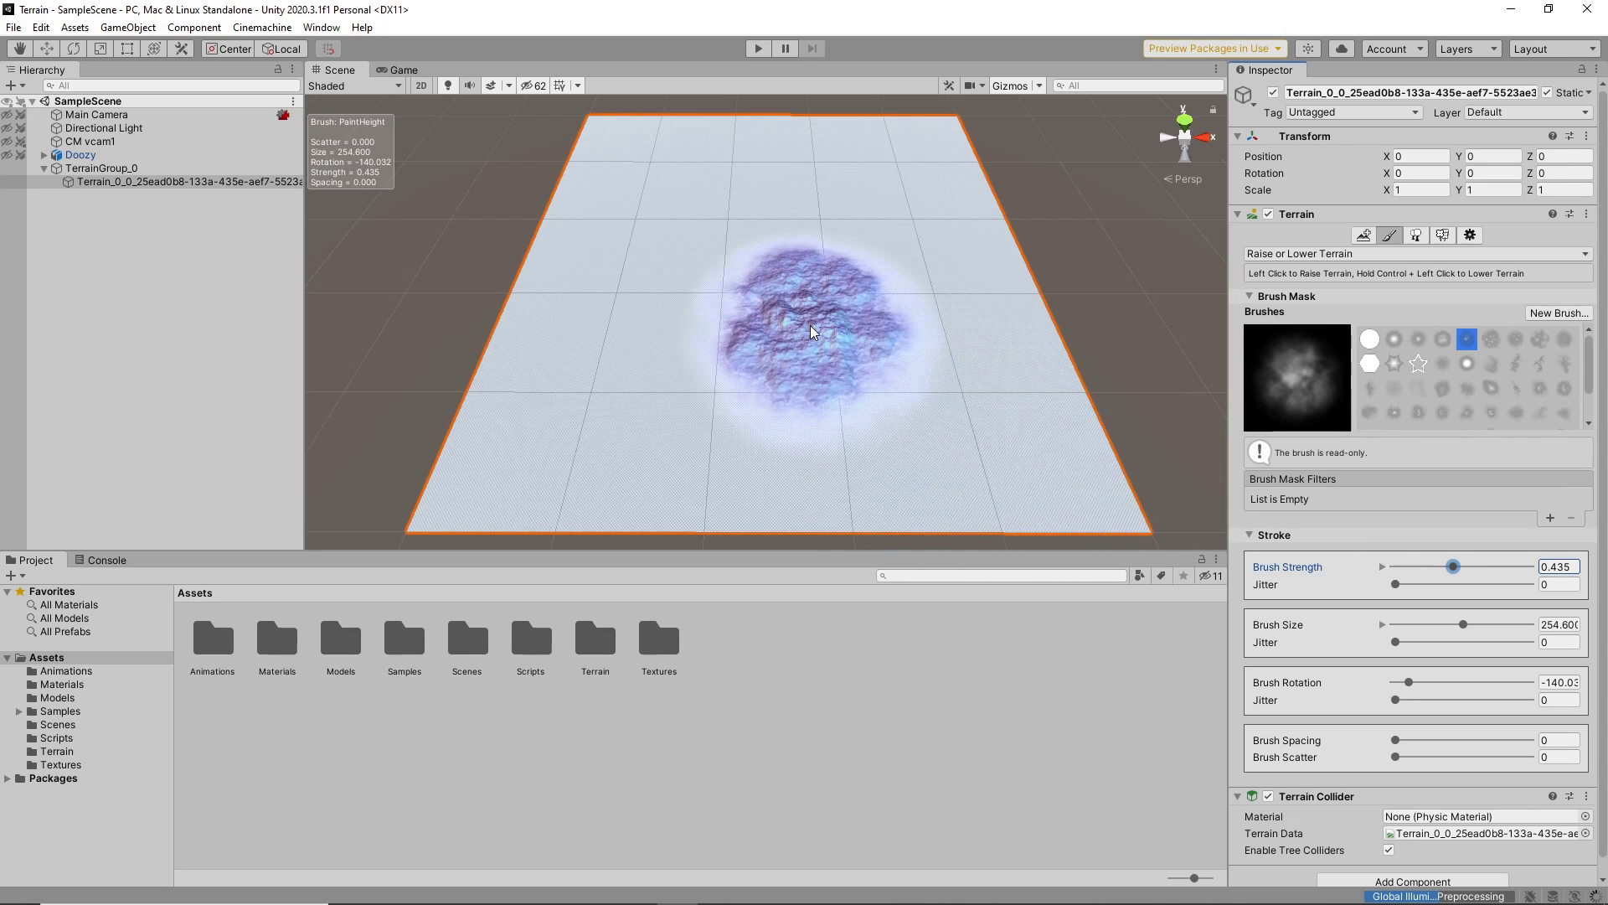
{"action": "key", "text": "a"}
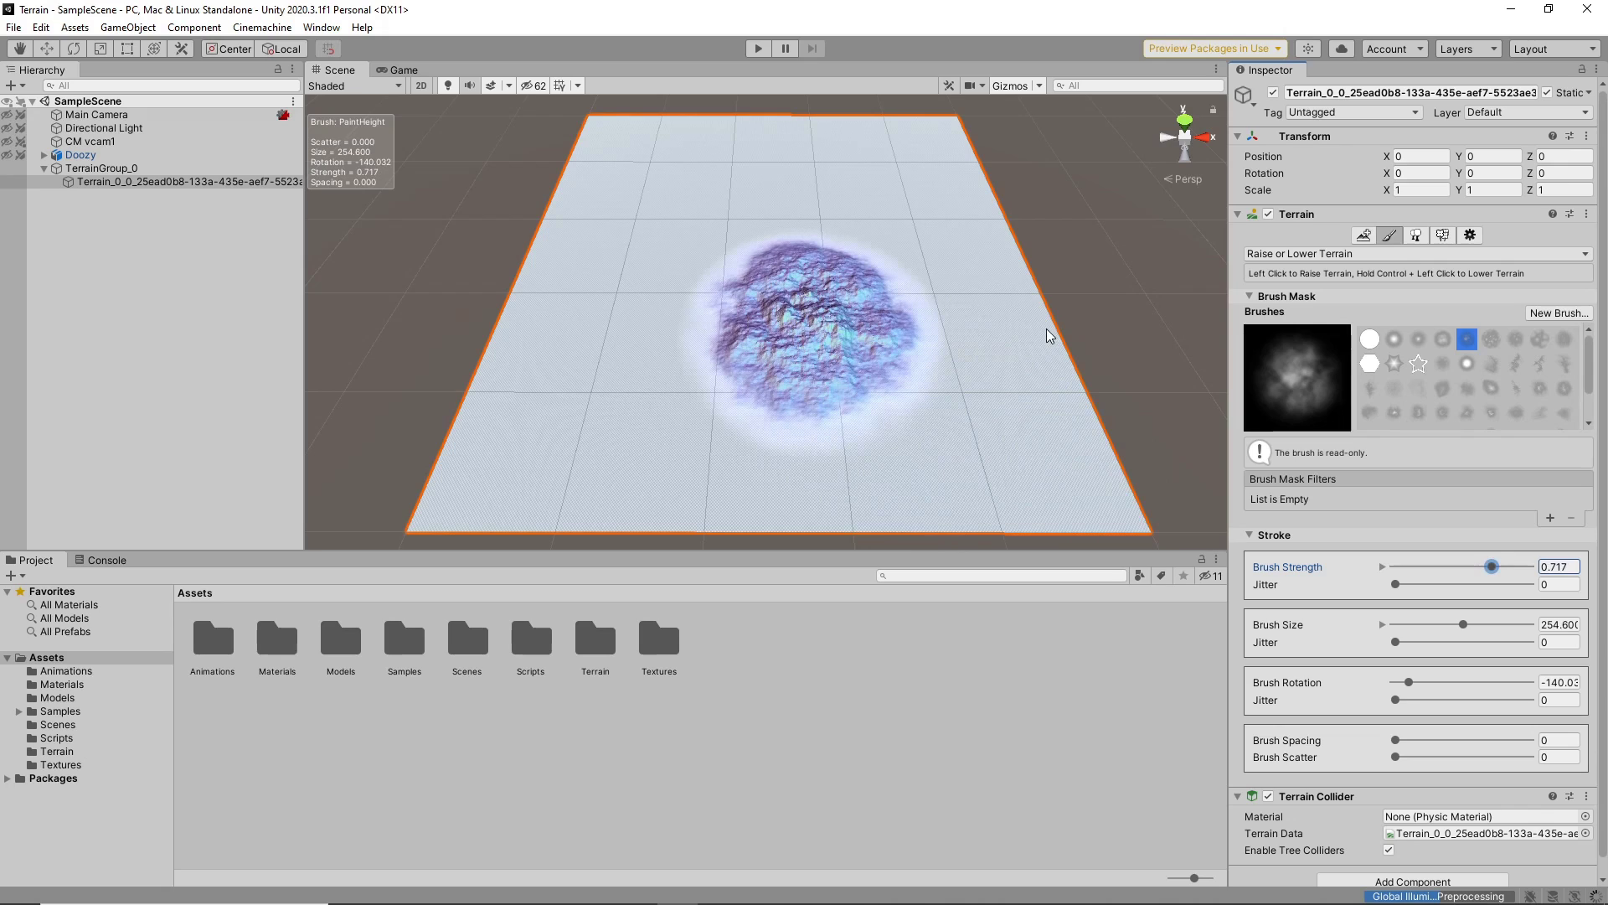
{"action": "key", "text": "a"}
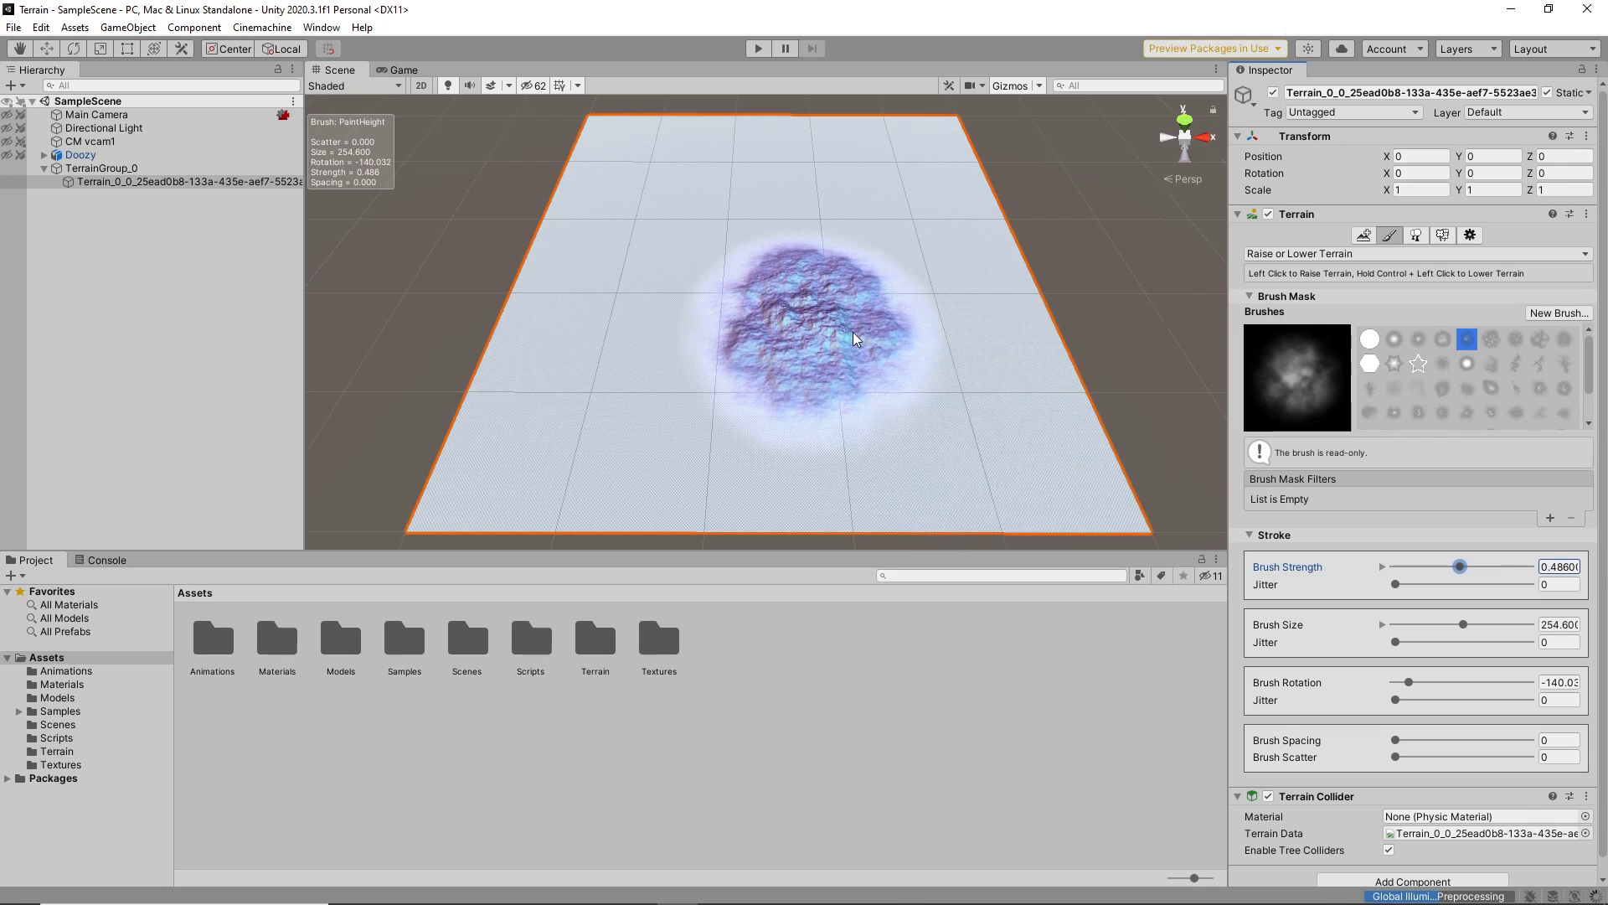
{"action": "left_click", "coordinate": [1428, 624]}
{"action": "key", "text": "s"}
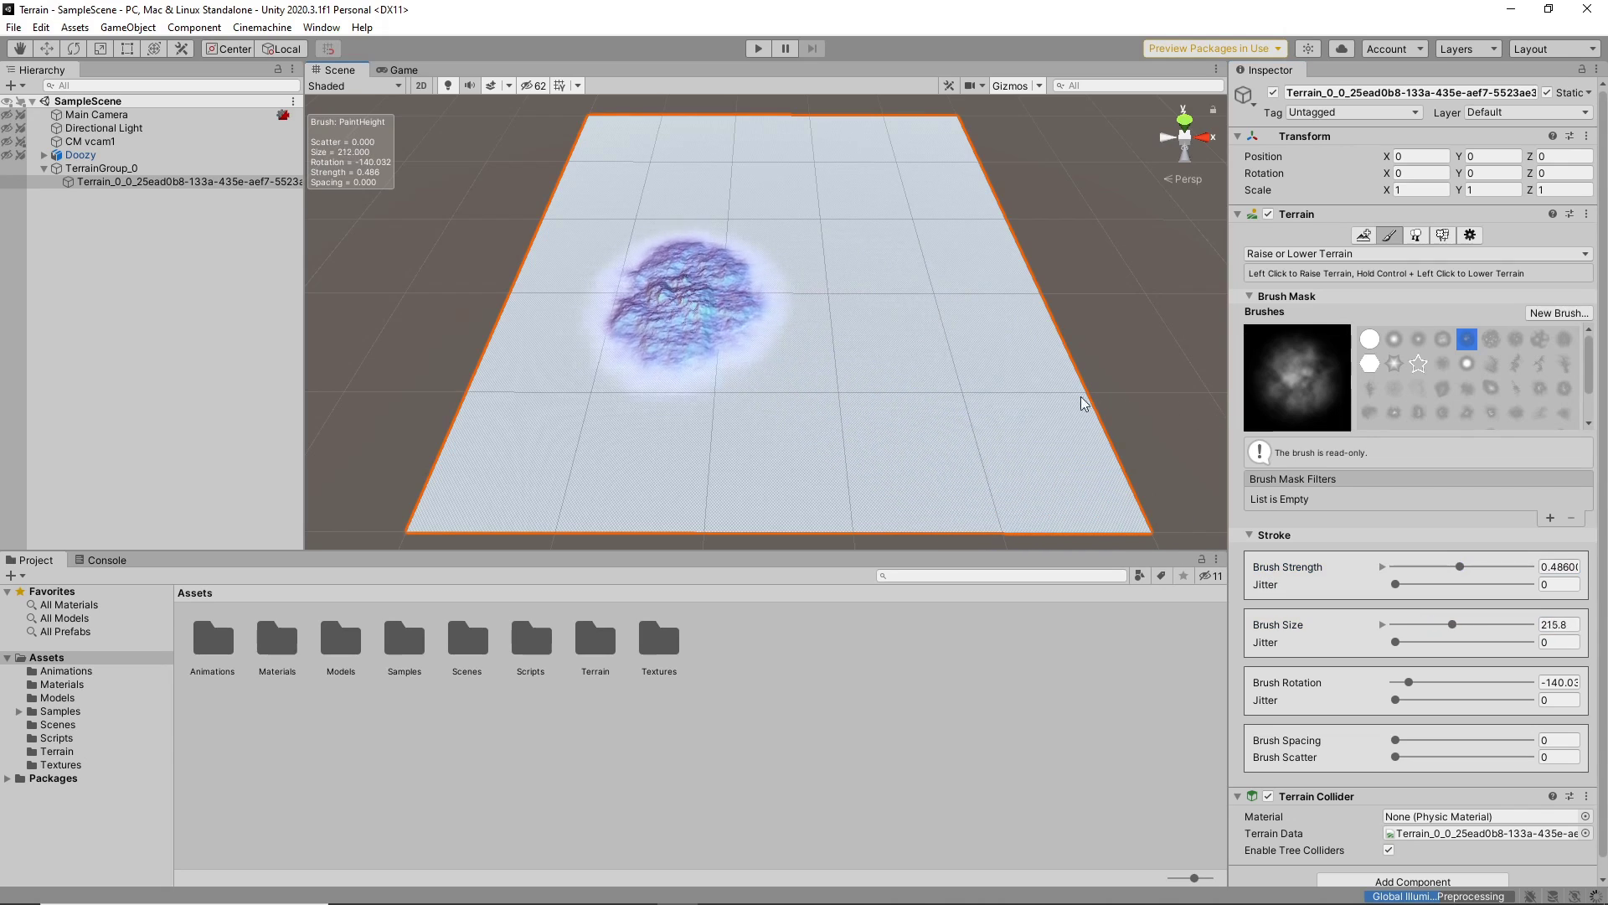
{"action": "key", "text": "s"}
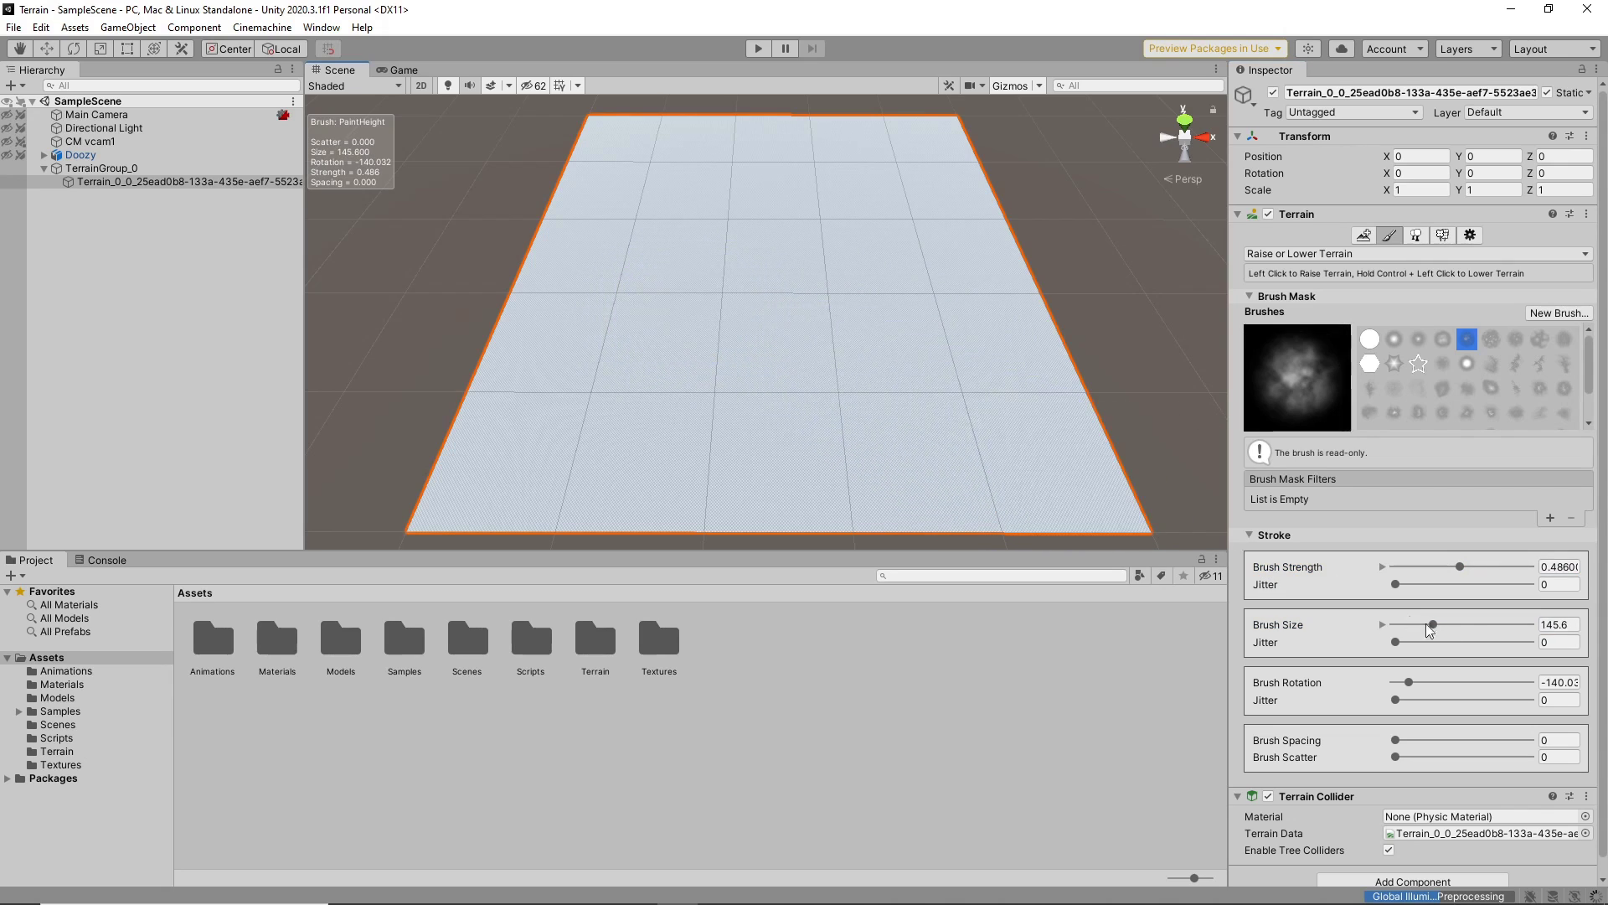
- Set the terrain brush rotation to about 30.6 degrees
{"action": "left_click", "coordinate": [1476, 682]}
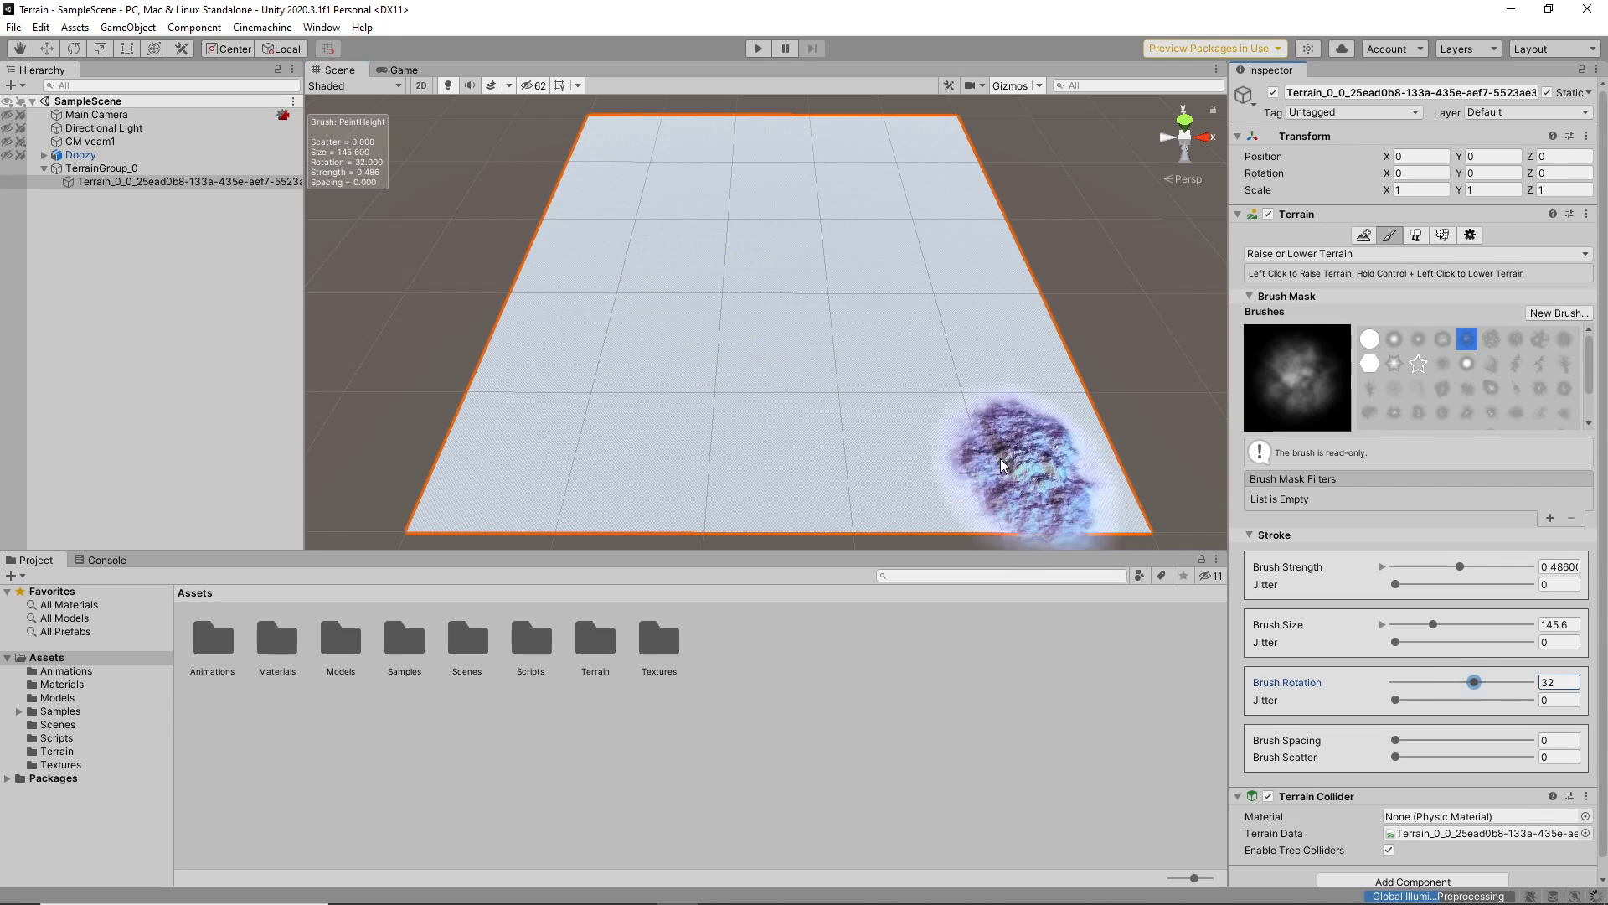
{"action": "key", "text": "d"}
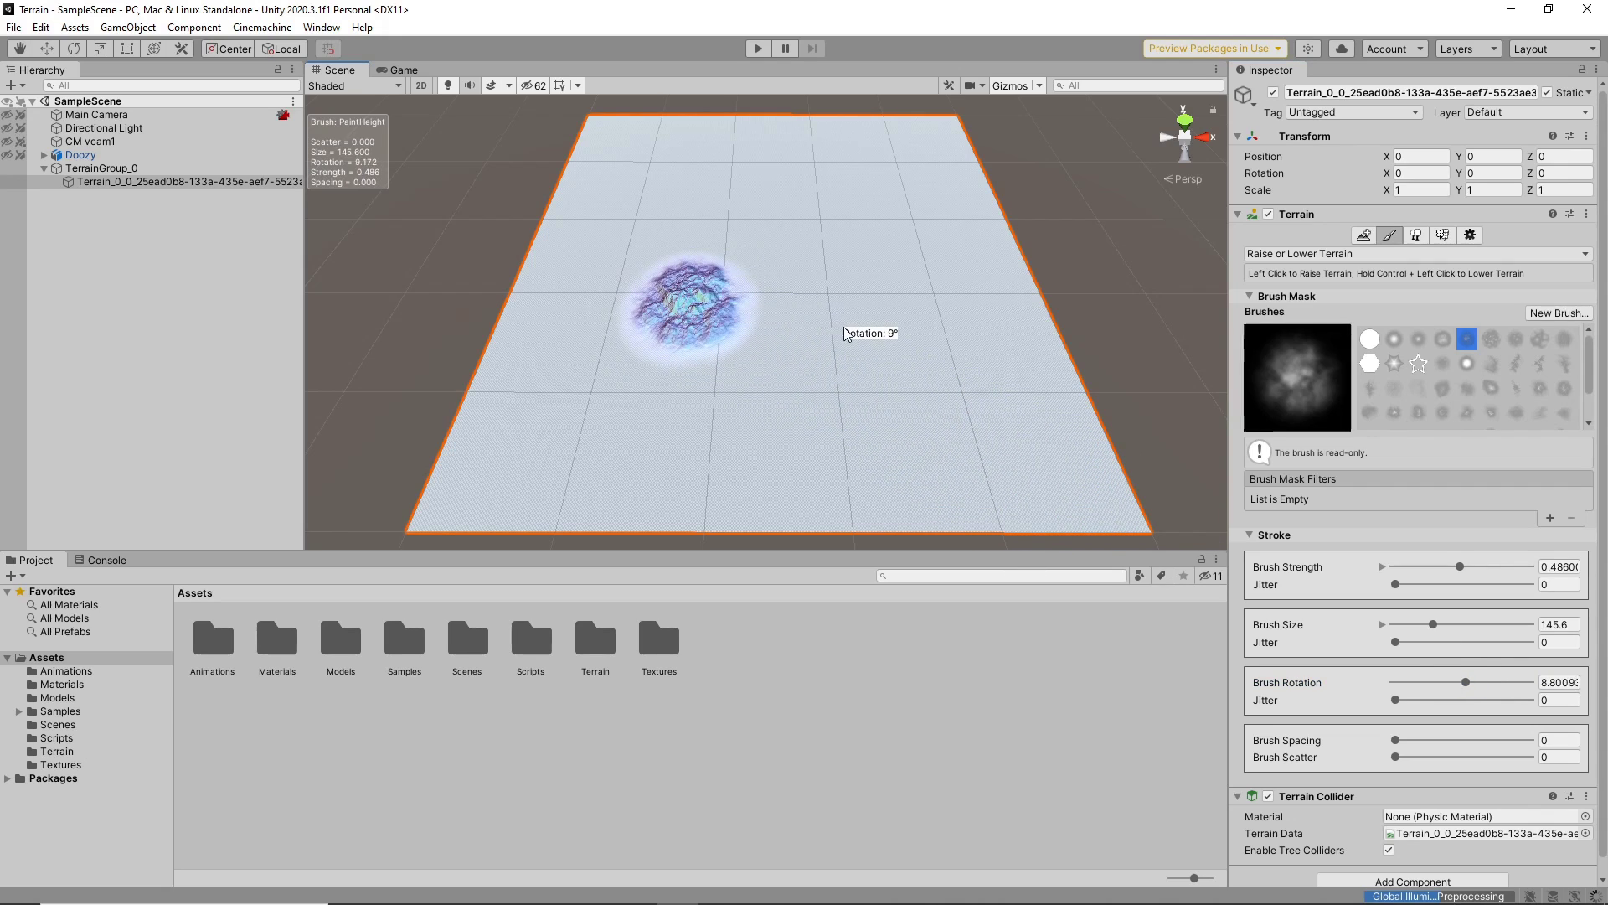
{"action": "key", "text": "d"}
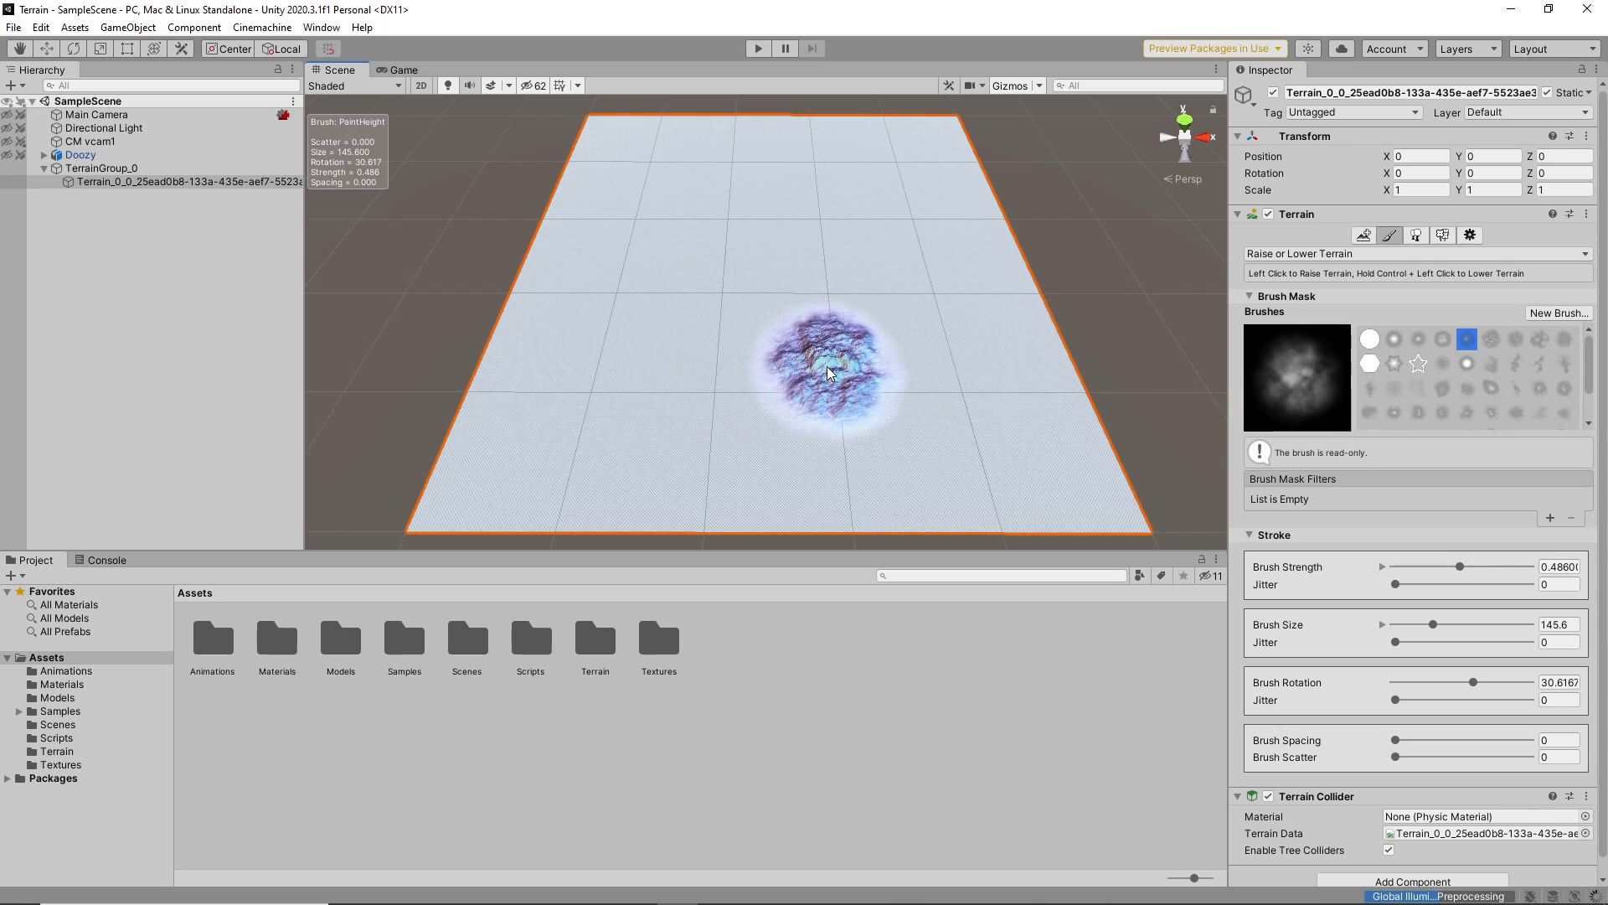
- Choose the terrainstamp_mountain07 brush mask and set the brush strength to 1 and the brush size to 190
{"action": "left_click", "coordinate": [1466, 412]}
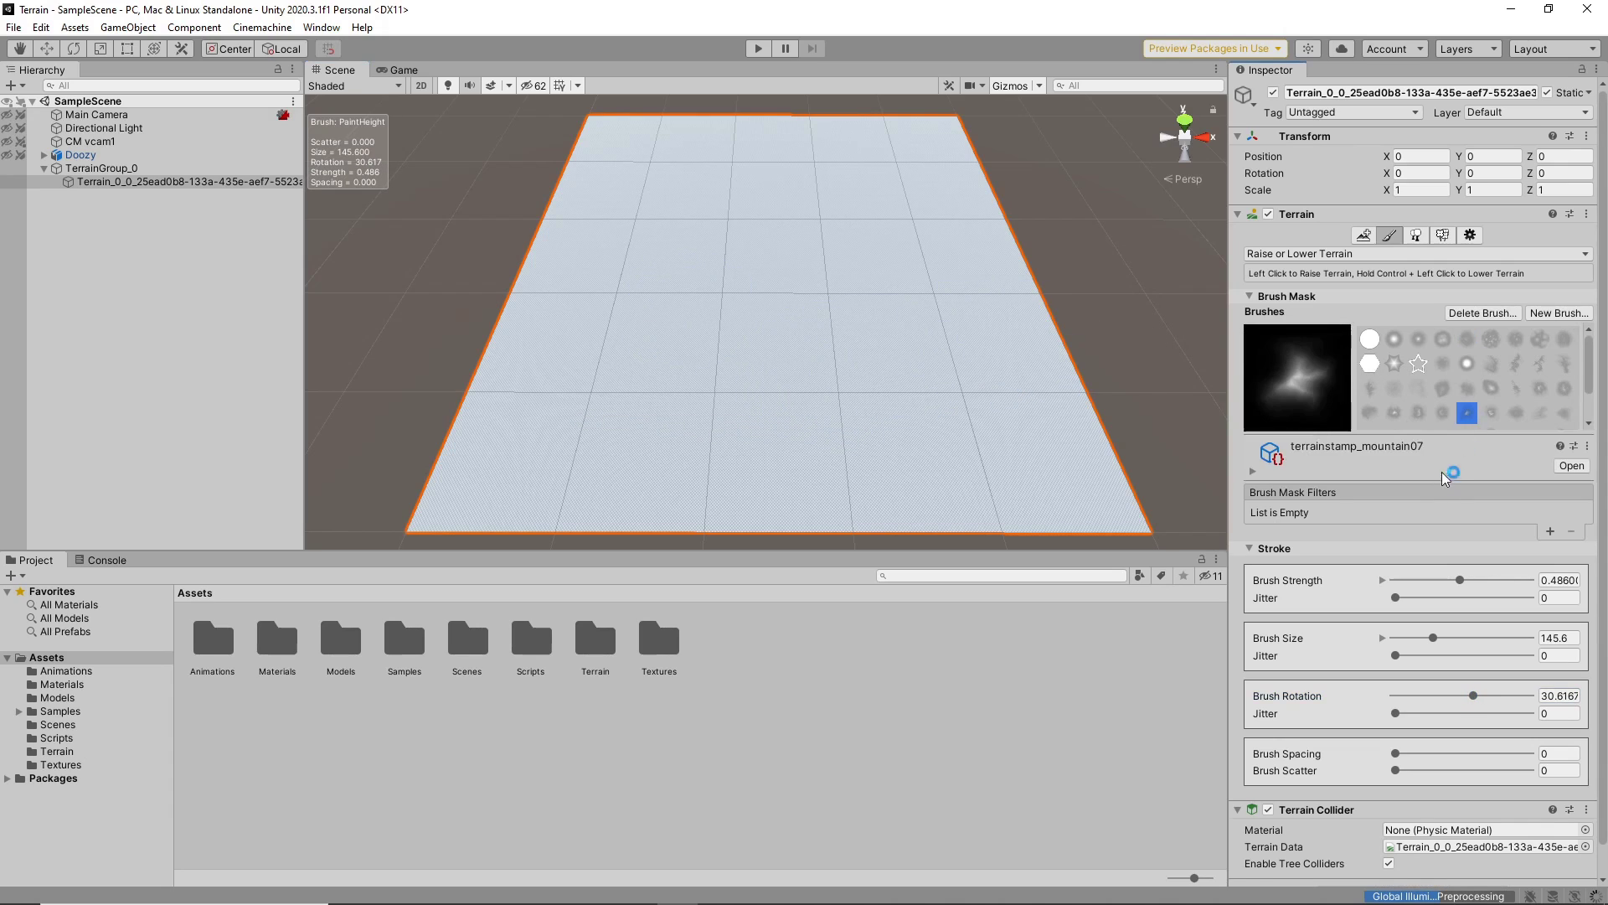
{"action": "left_click_drag", "start_coordinate": [1465, 586], "coordinate": [1562, 586]}
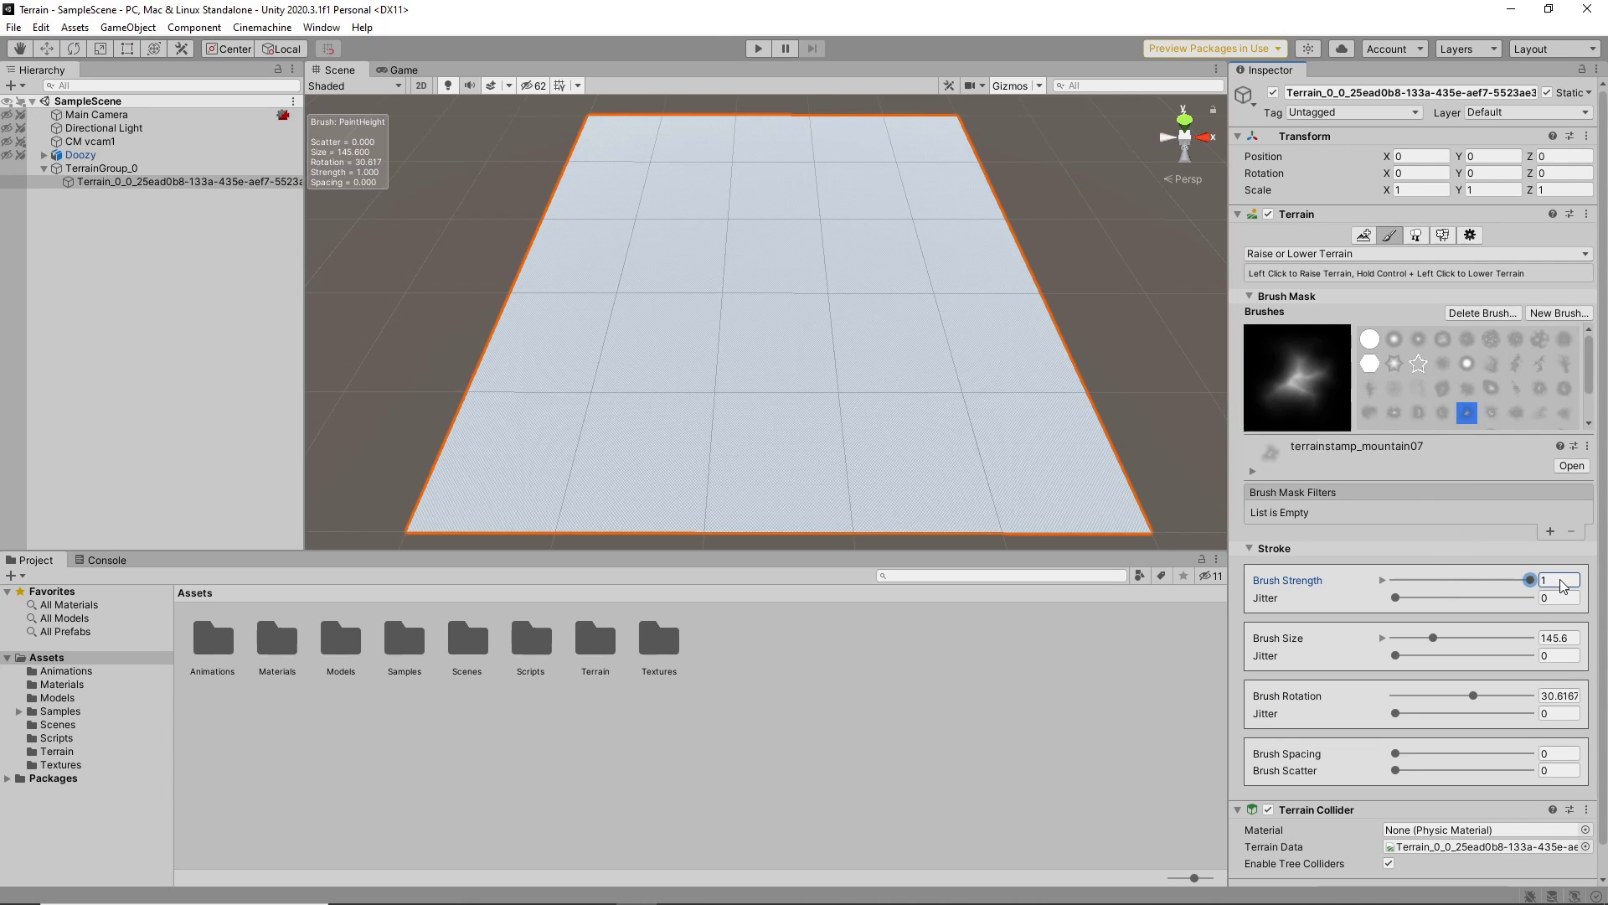
{"action": "key", "text": "s"}
{"action": "left_click_drag", "start_coordinate": [1072, 498], "coordinate": [1253, 485]}
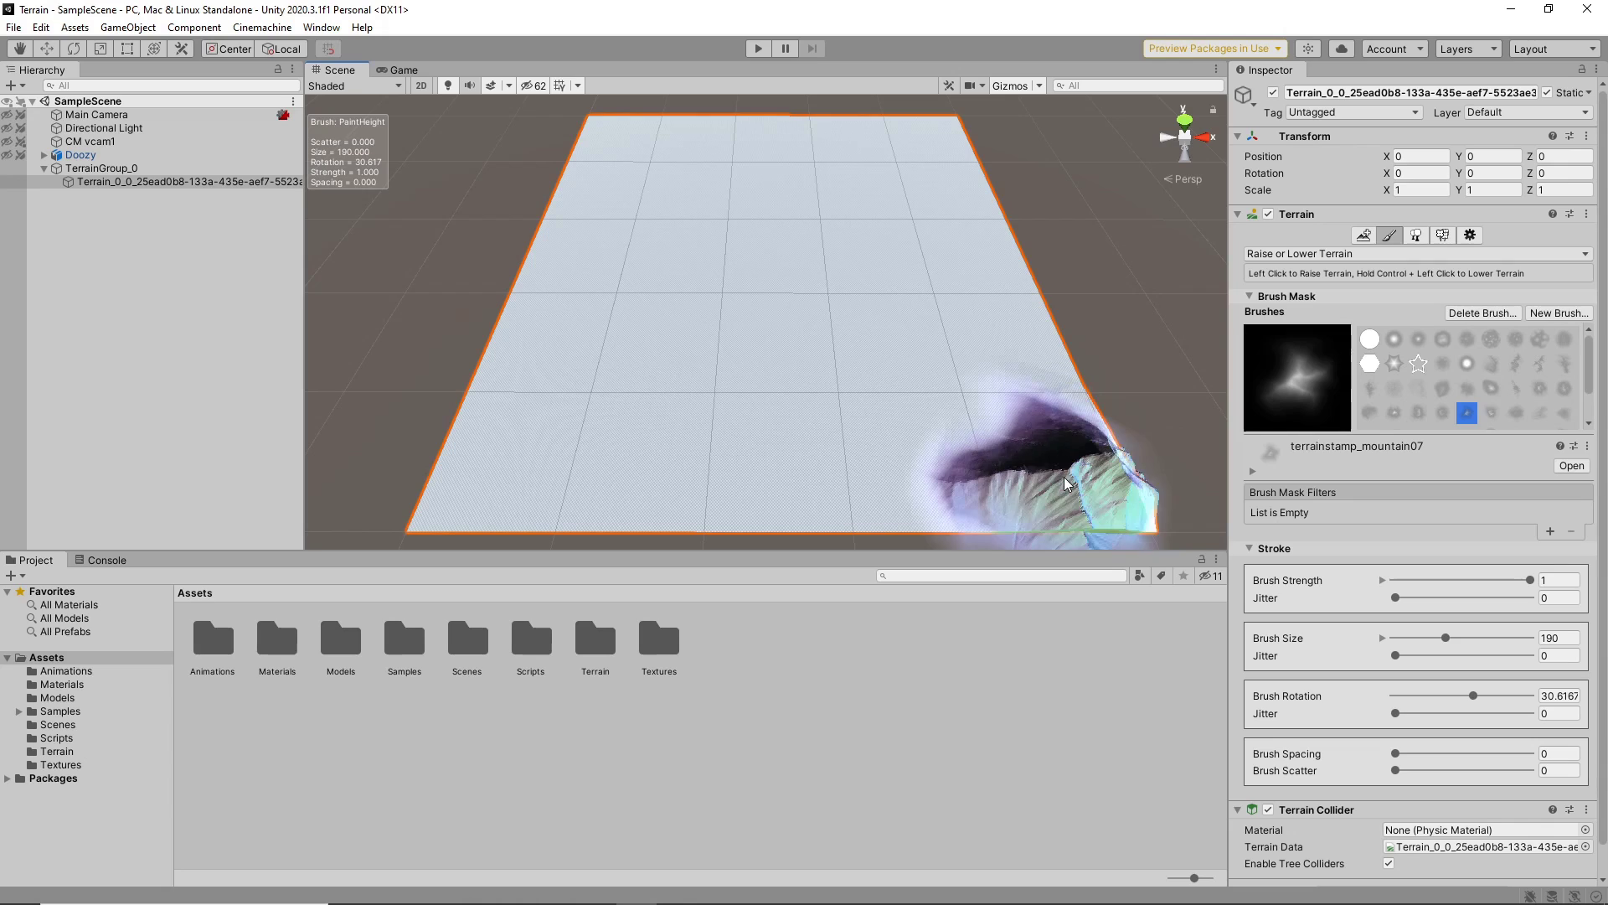
- Raise a chain of mountains along the terrain's right edge from the near corner to the far corner, varying the brush rotation
{"action": "key", "text": "d"}
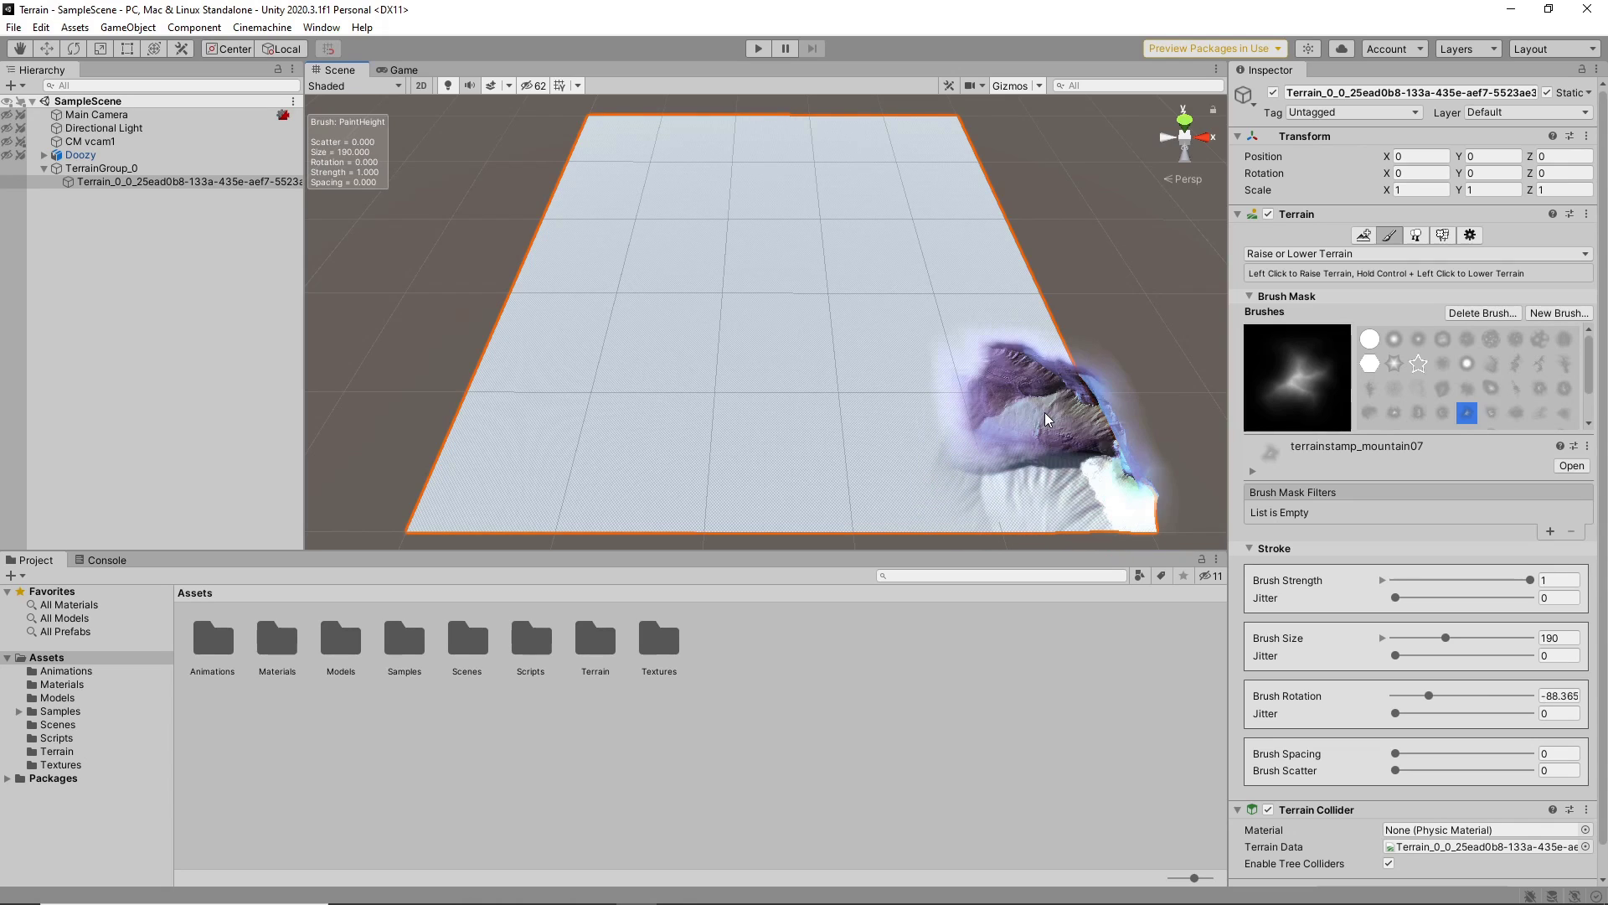
{"action": "left_click", "coordinate": [1017, 401]}
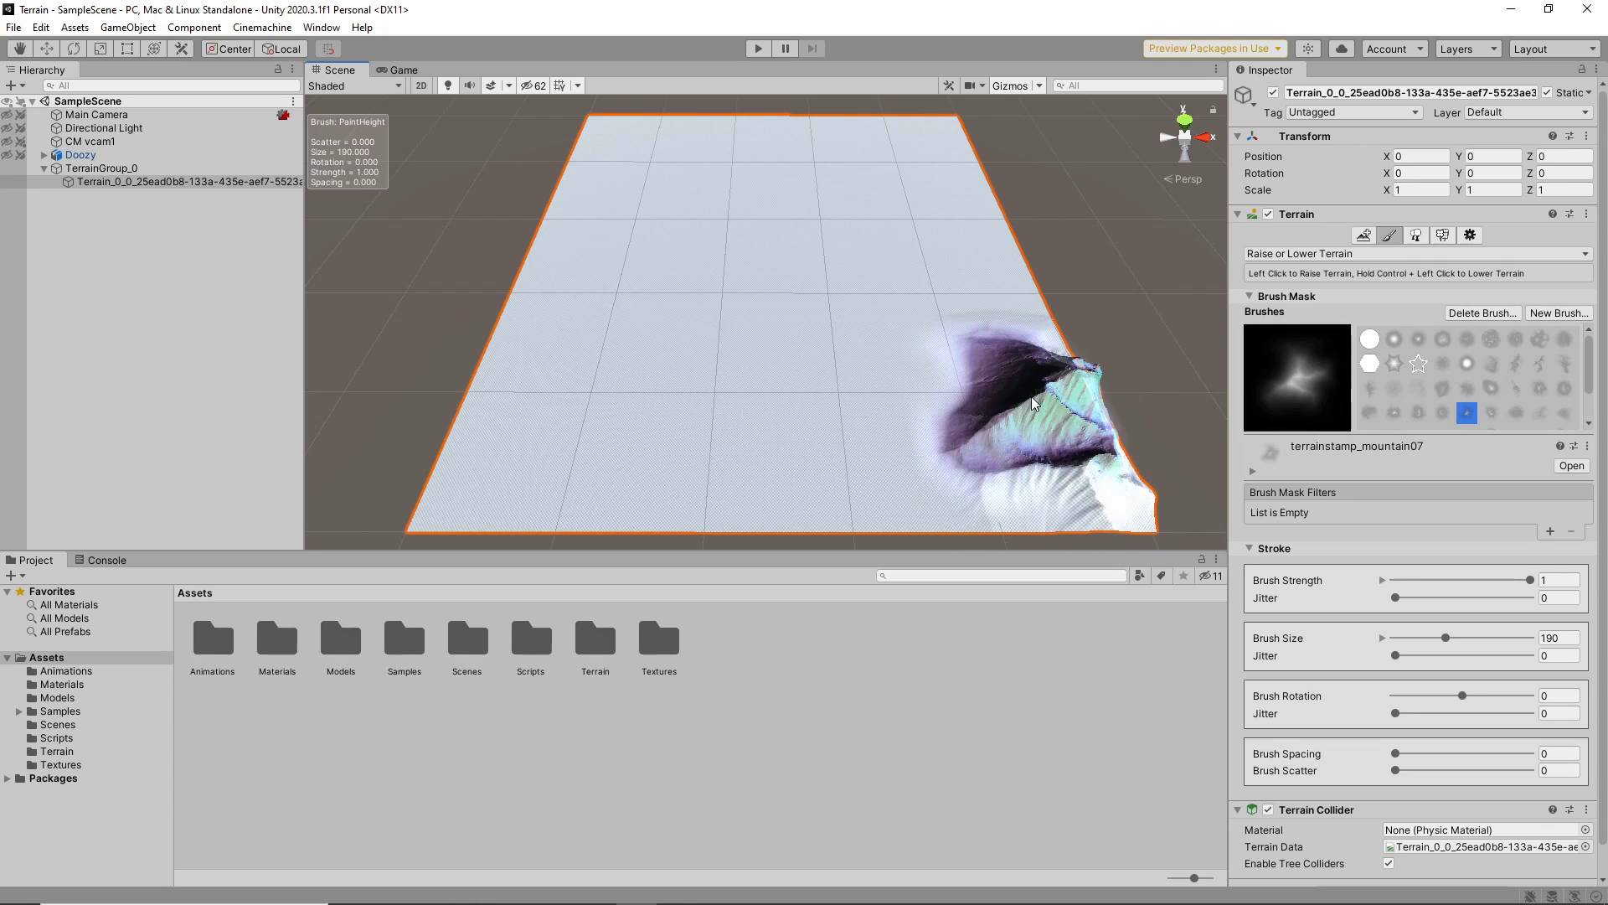
{"action": "mouse_move", "coordinate": [993, 329]}
{"action": "left_mouse_down"}
{"action": "mouse_move", "coordinate": [1012, 335]}
{"action": "mouse_move", "coordinate": [1004, 295]}
{"action": "left_mouse_up"}
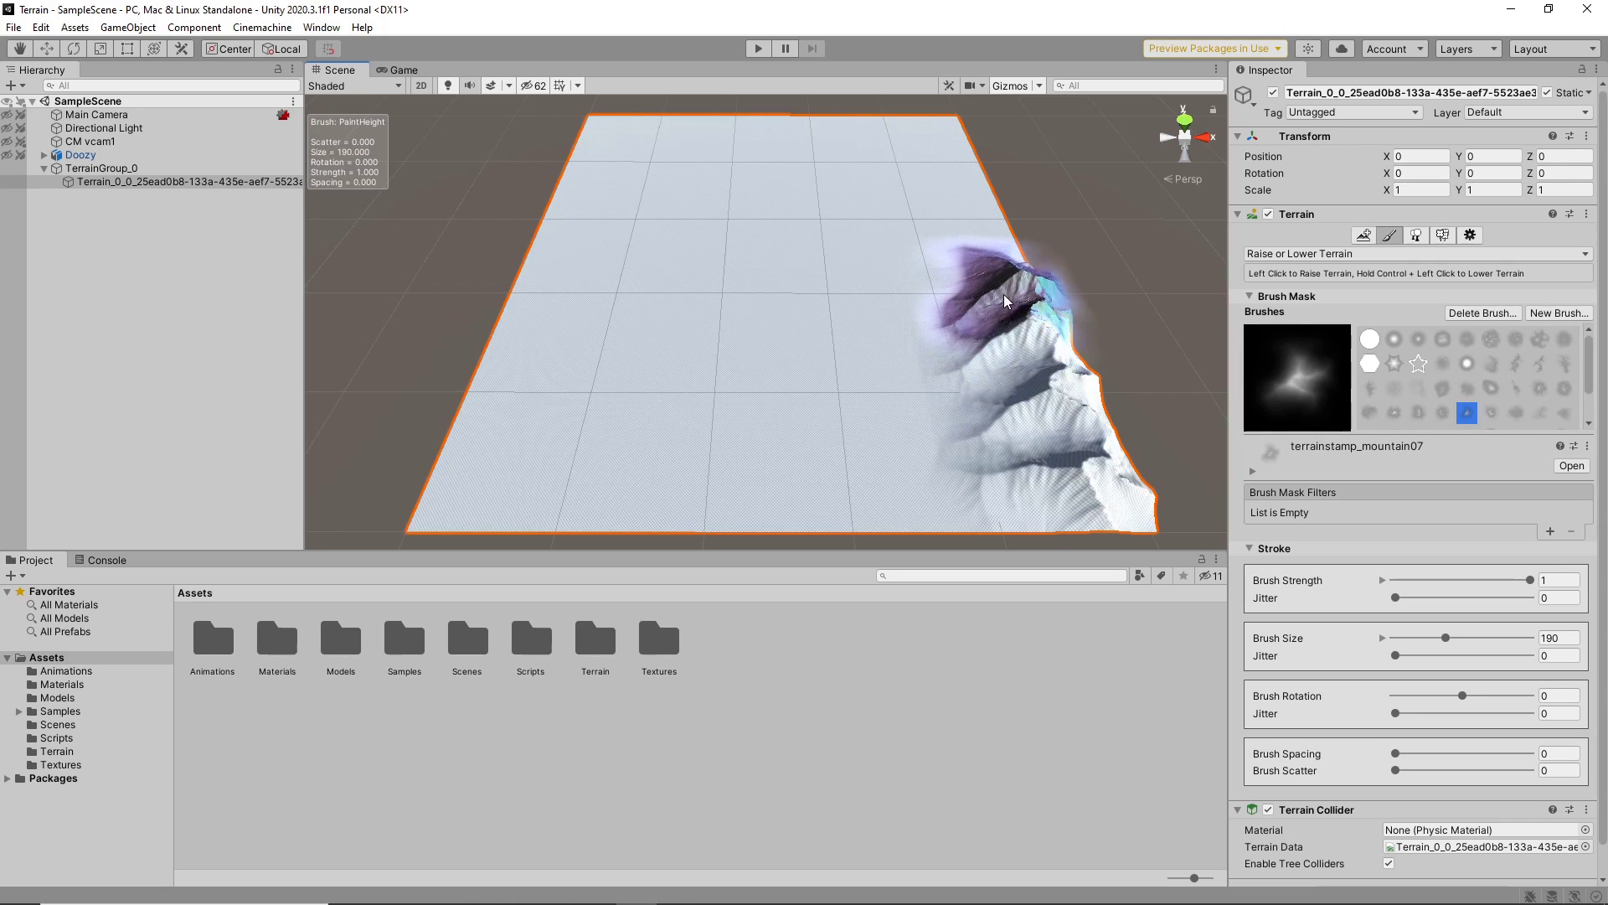
{"action": "key", "text": "d"}
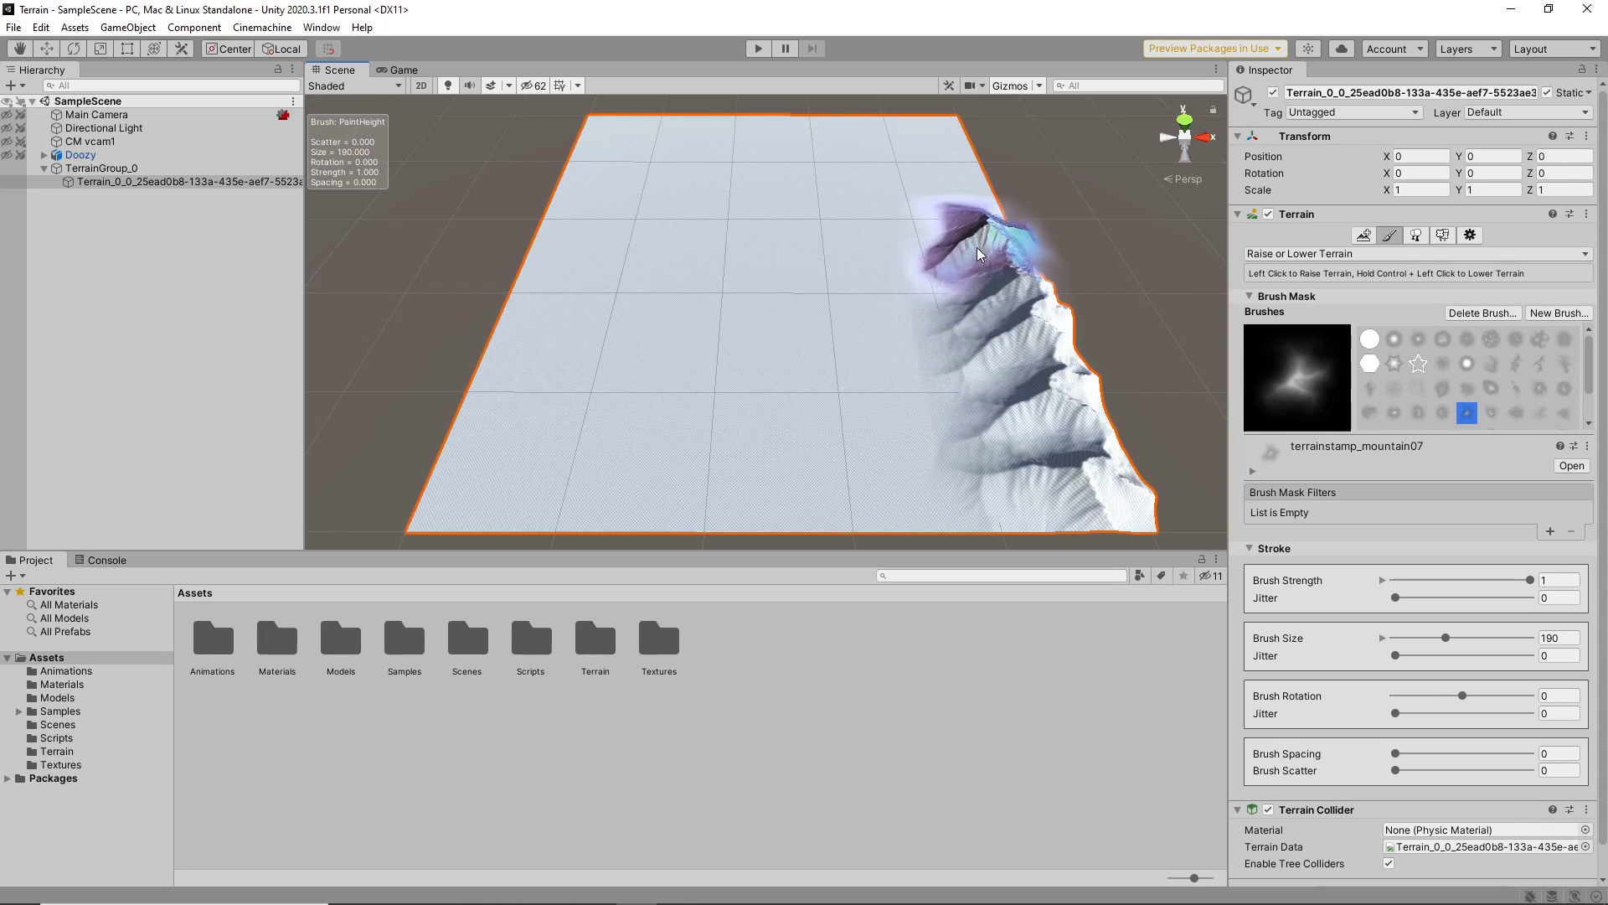
{"action": "left_click", "coordinate": [948, 256]}
{"action": "left_click", "coordinate": [963, 214]}
{"action": "left_click", "coordinate": [947, 171]}
- Continue the mountain range along the terrain's far edge to the left corner, rotating the brush between stamps
{"action": "key", "text": "d"}
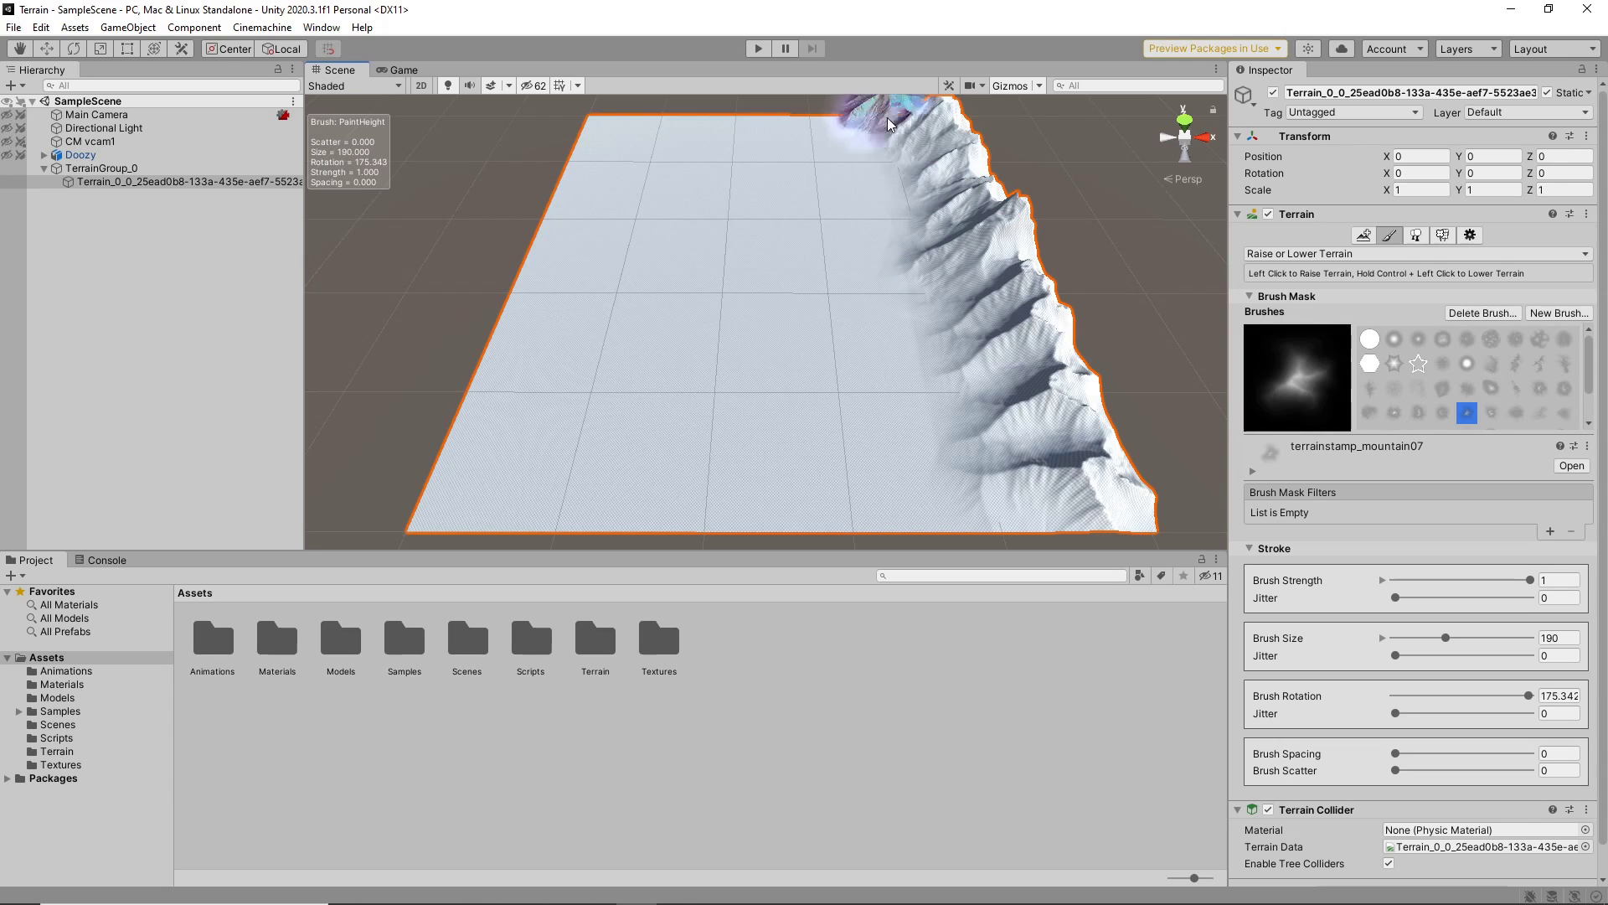
{"action": "left_click", "coordinate": [871, 133]}
{"action": "left_click", "coordinate": [799, 131]}
{"action": "key", "text": "d"}
{"action": "left_click", "coordinate": [752, 135]}
{"action": "key", "text": "d"}
{"action": "left_click", "coordinate": [670, 136]}
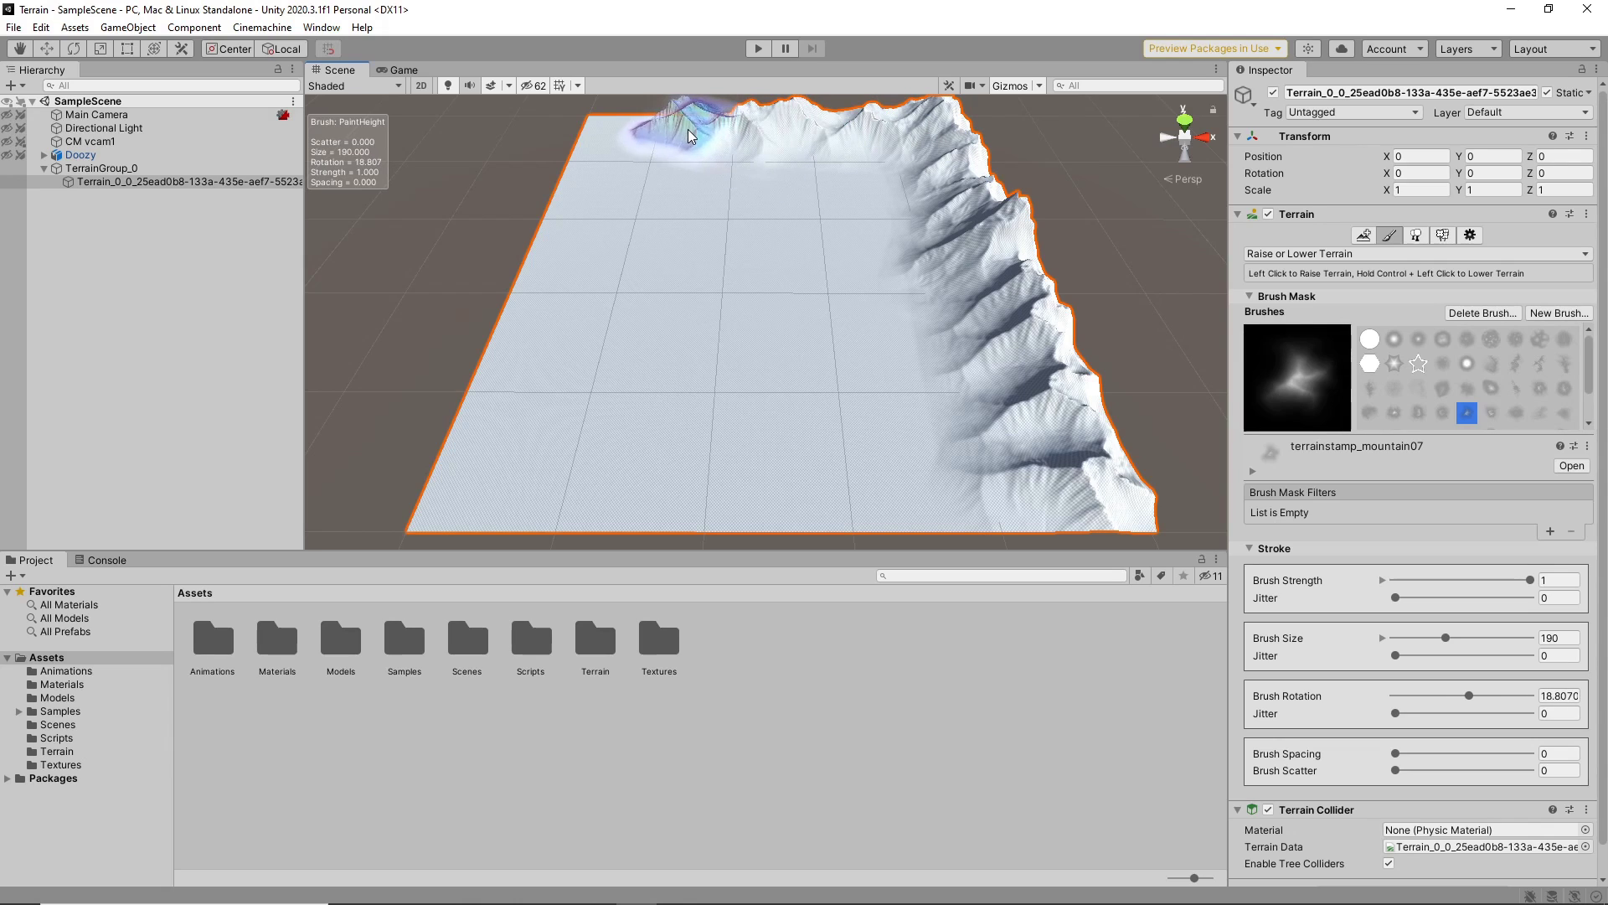
{"action": "left_click", "coordinate": [600, 130]}
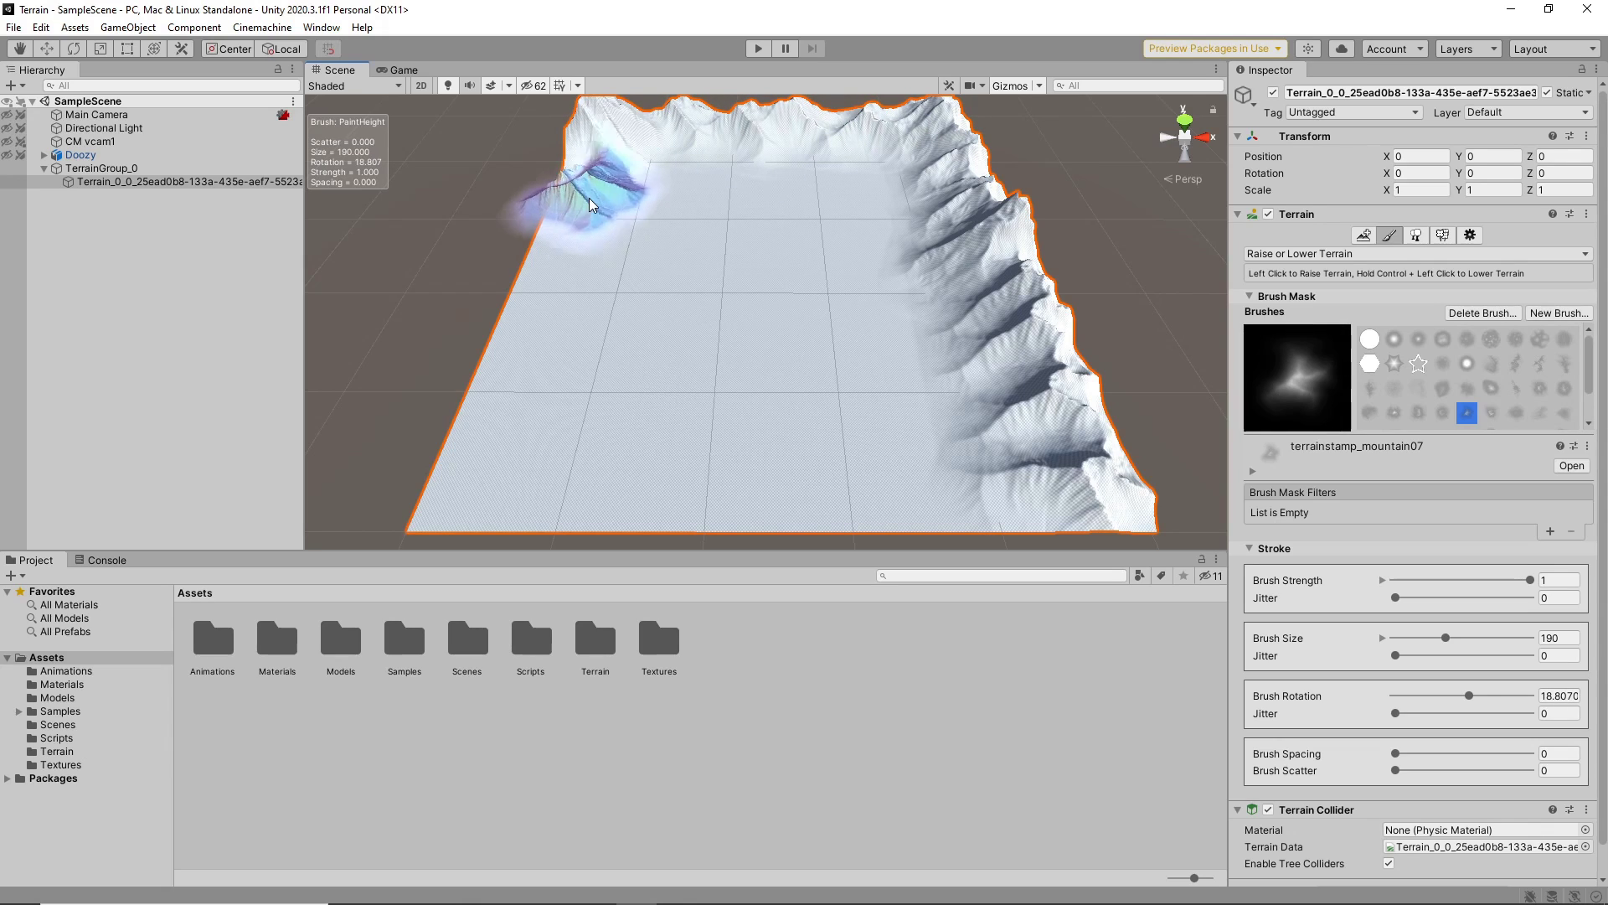
- Raise mountains down the terrain's left edge to the near corner, and stamp one mountain in the middle
{"action": "key", "text": "d"}
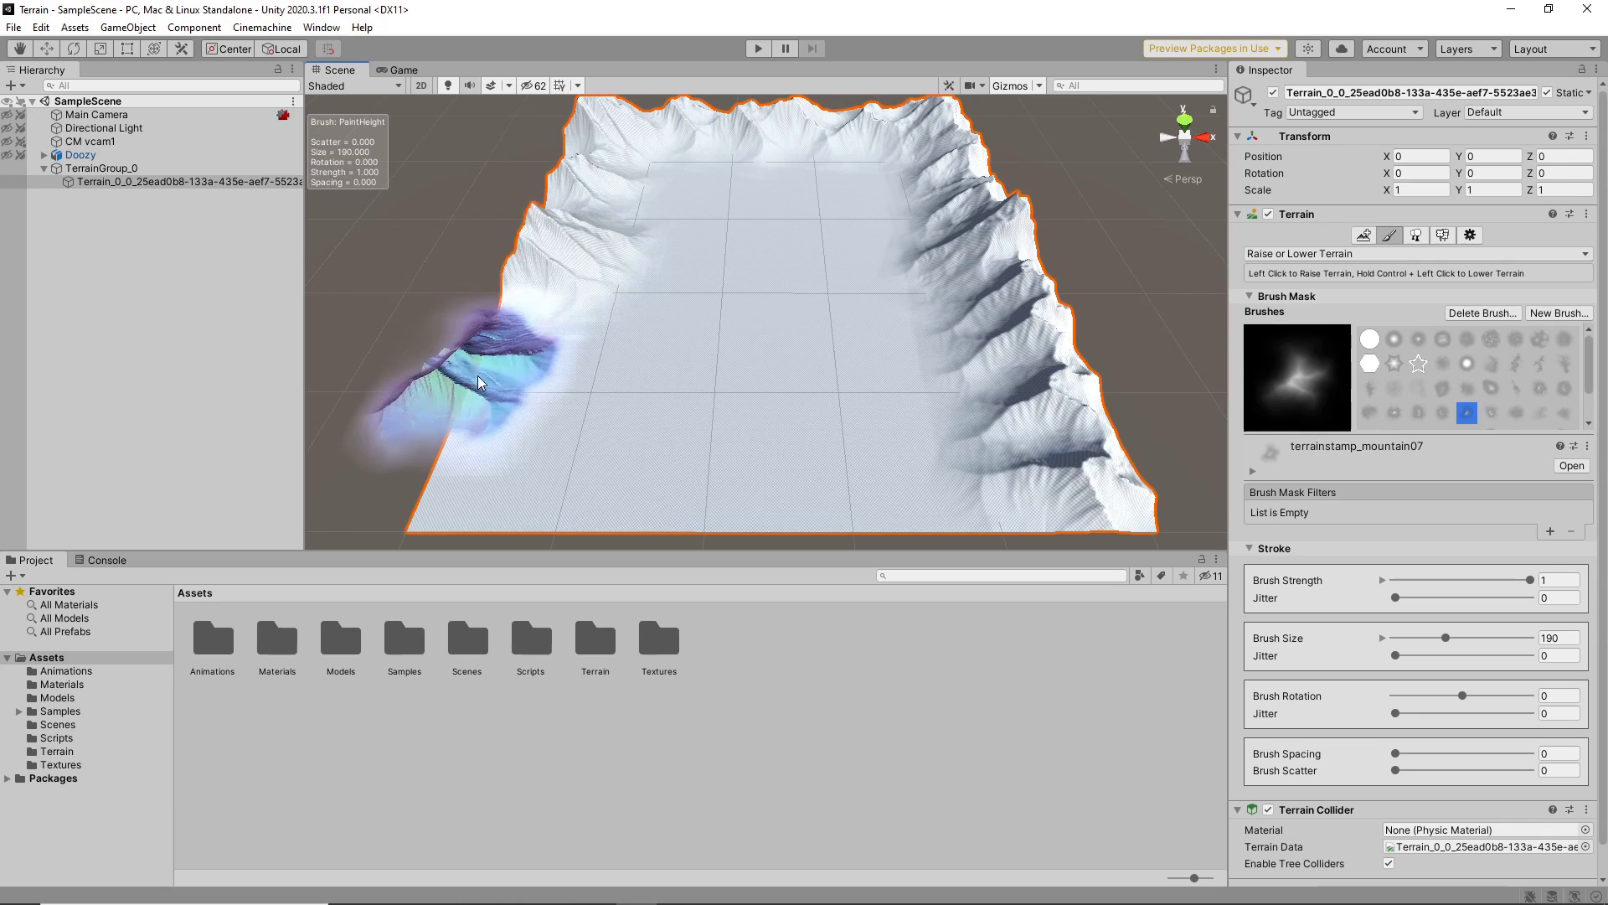
{"action": "left_click", "coordinate": [528, 366]}
{"action": "key", "text": "d"}
{"action": "left_click", "coordinate": [500, 453]}
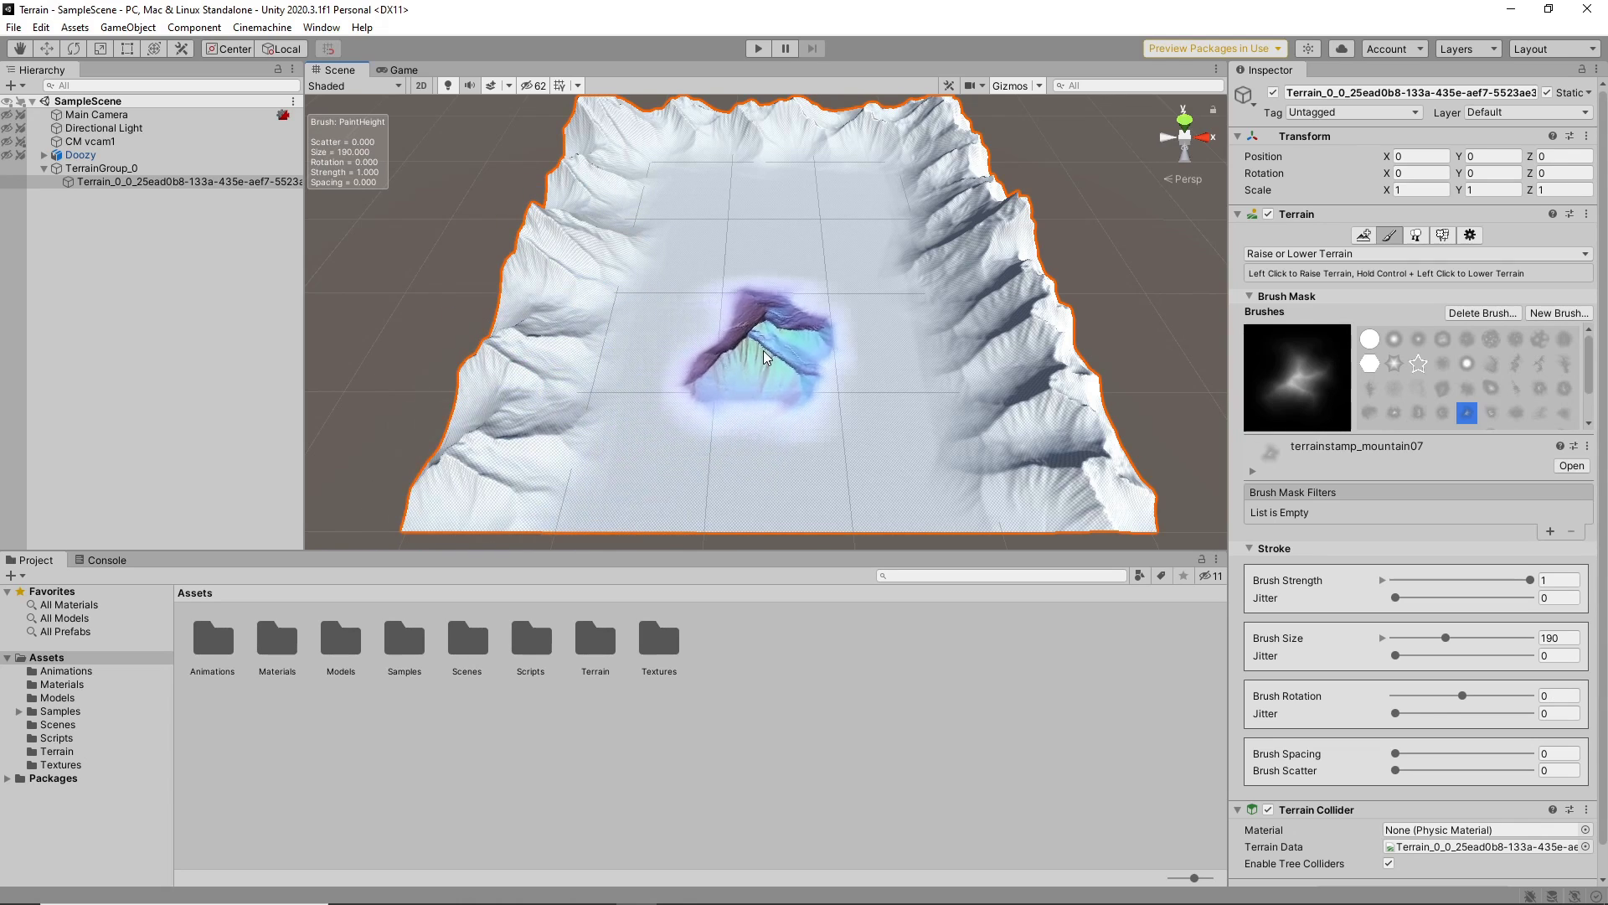
{"action": "left_click", "coordinate": [778, 327]}
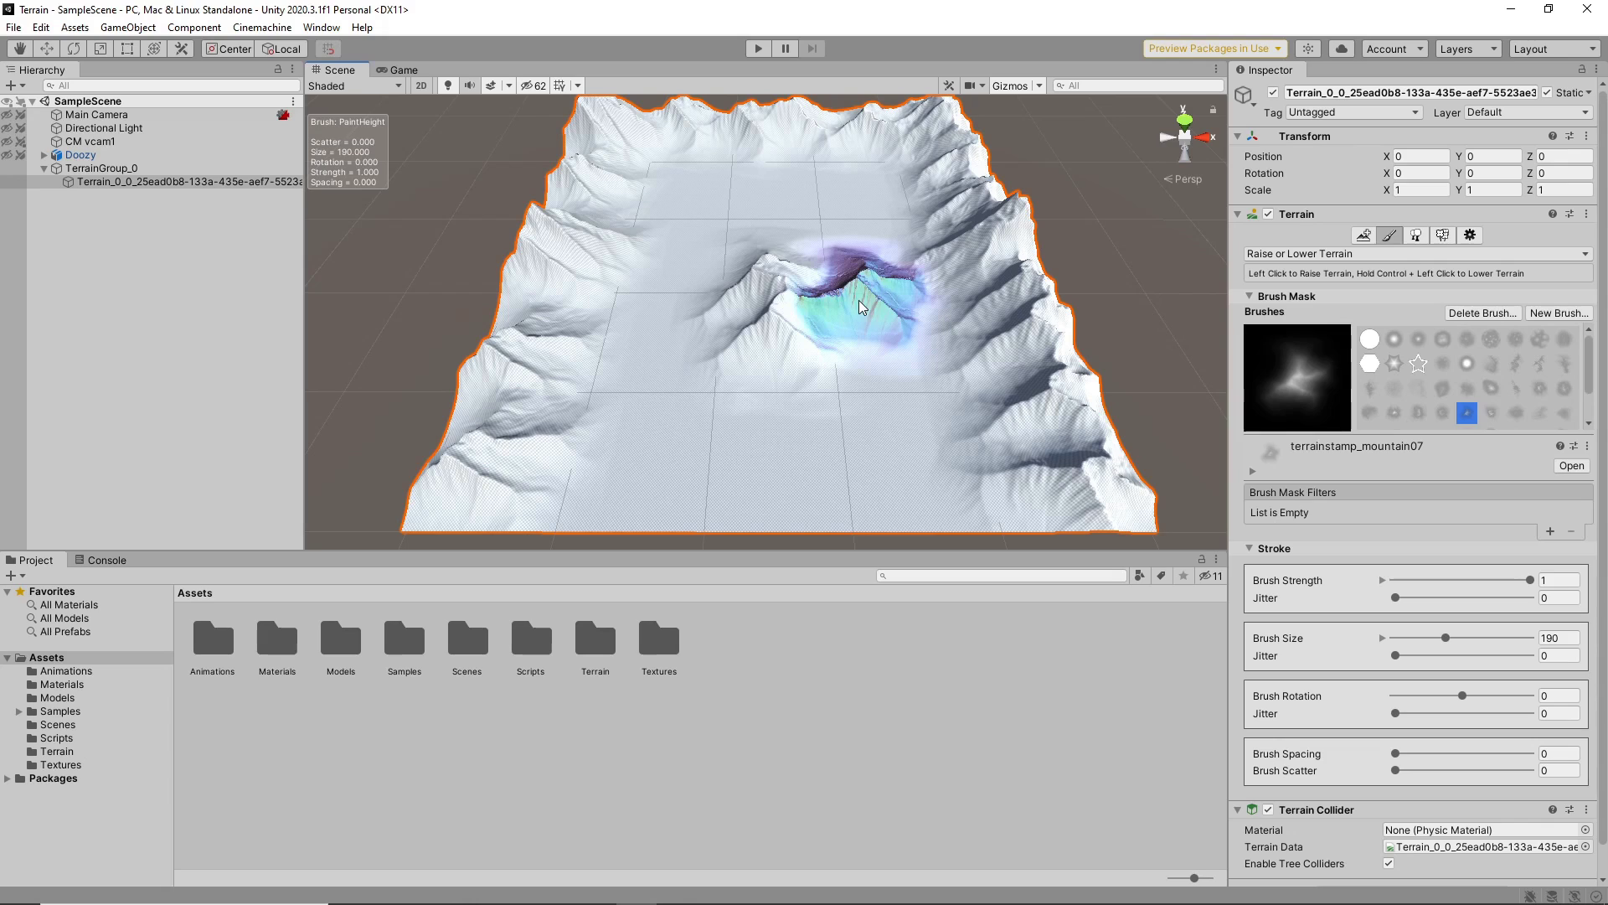
- Switch terrain painting to Set Height with a target height of 0.2 in world space
{"action": "left_click", "coordinate": [1316, 254]}
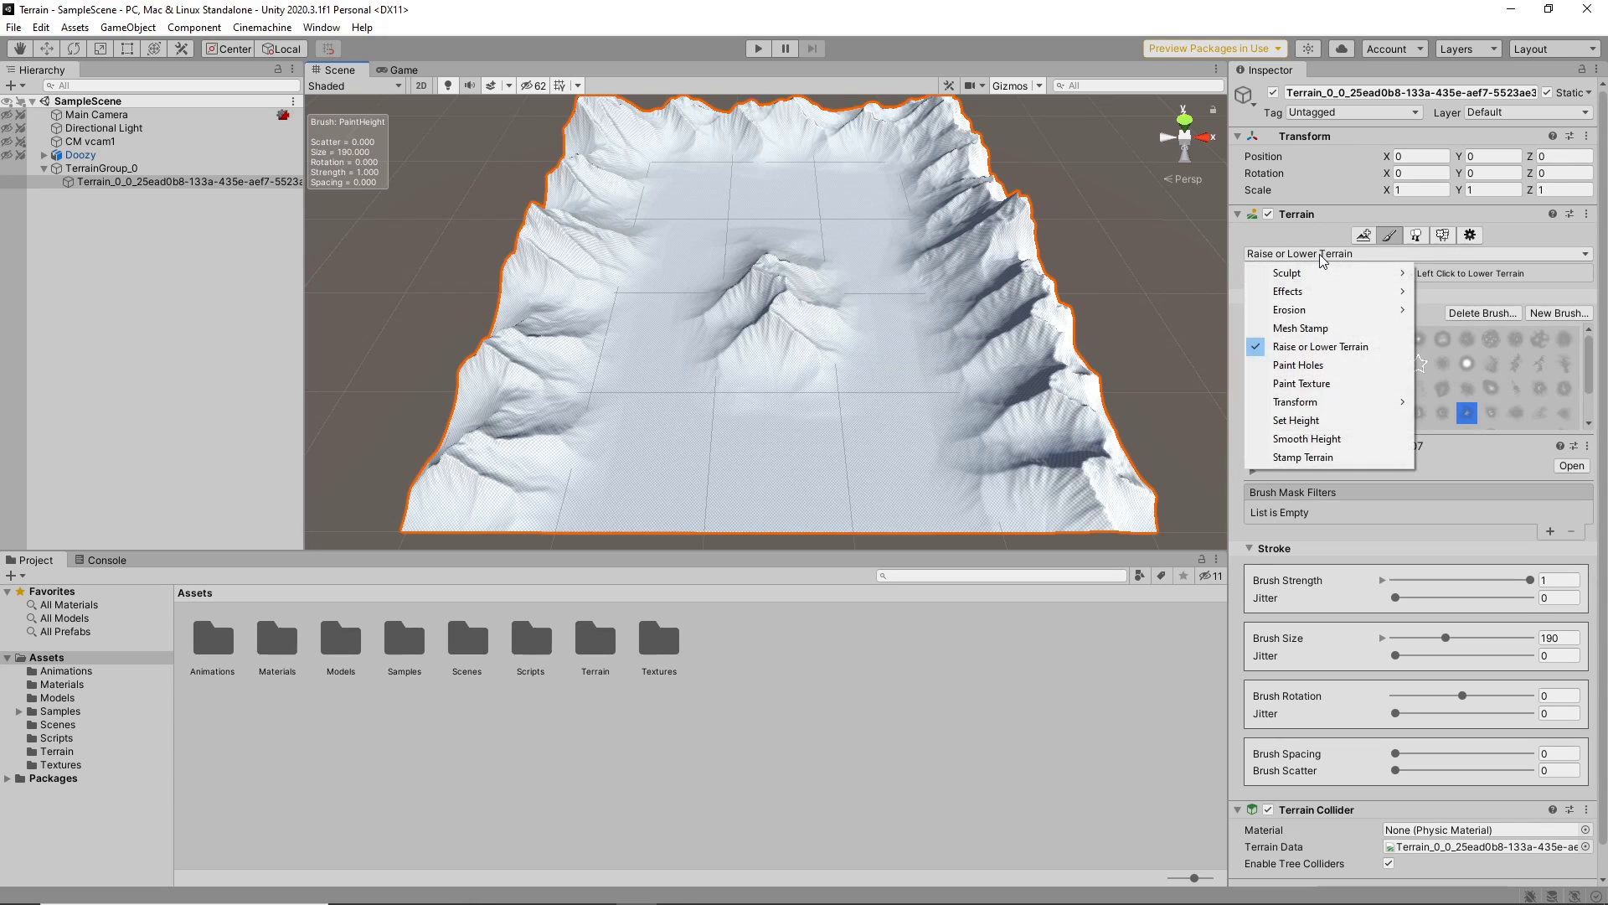
{"action": "left_click", "coordinate": [1335, 420]}
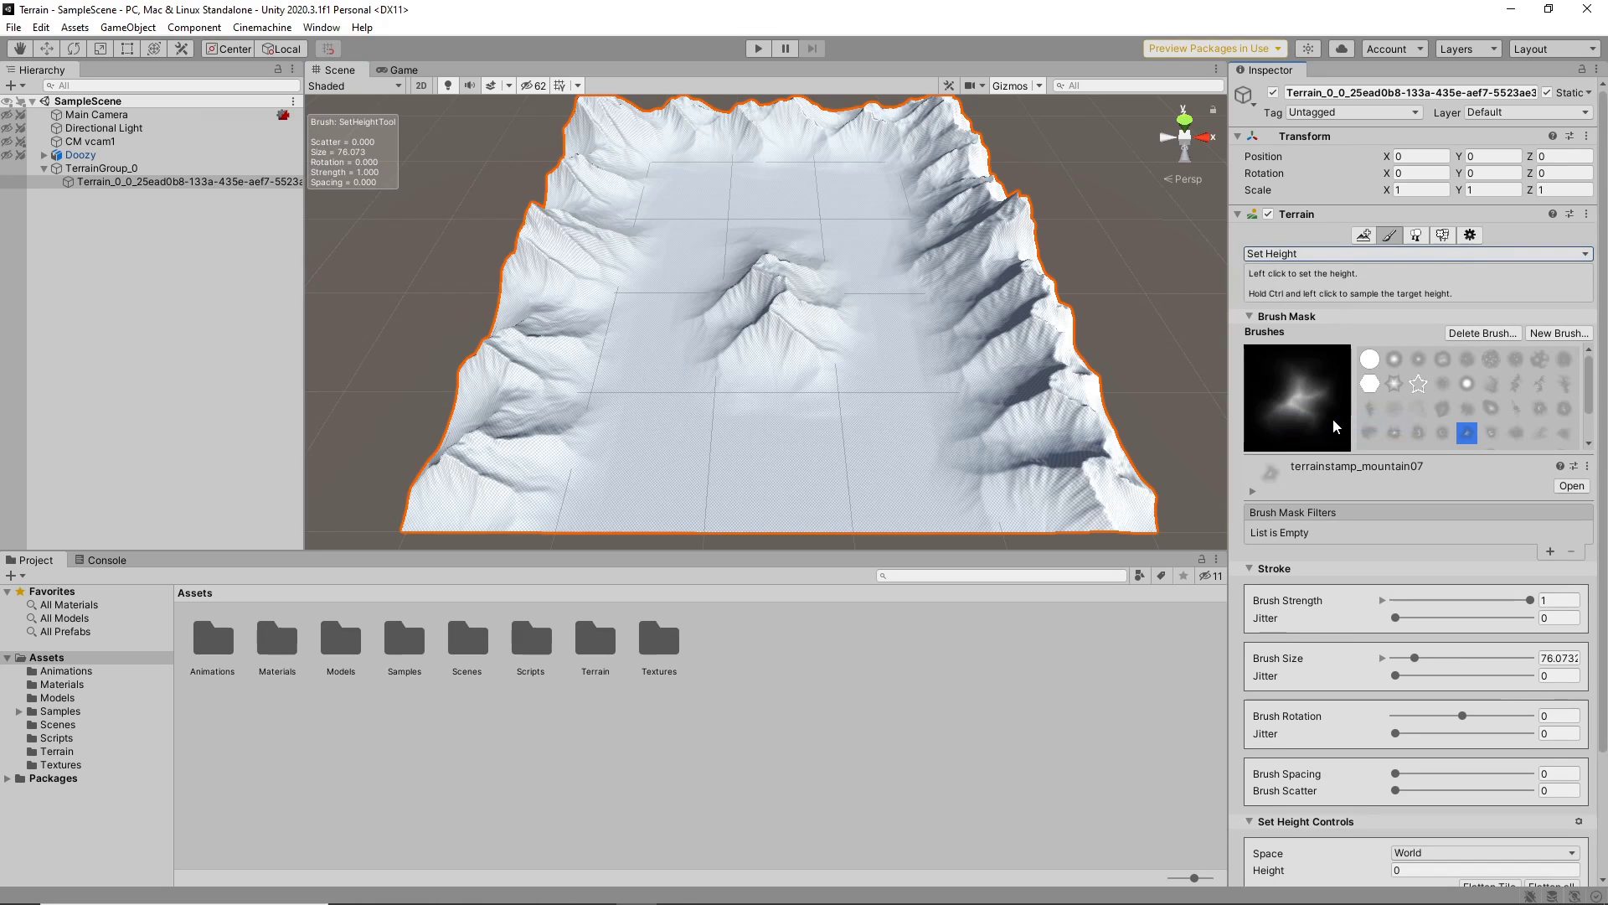
{"action": "left_click_drag", "start_coordinate": [1604, 475], "coordinate": [1606, 677]}
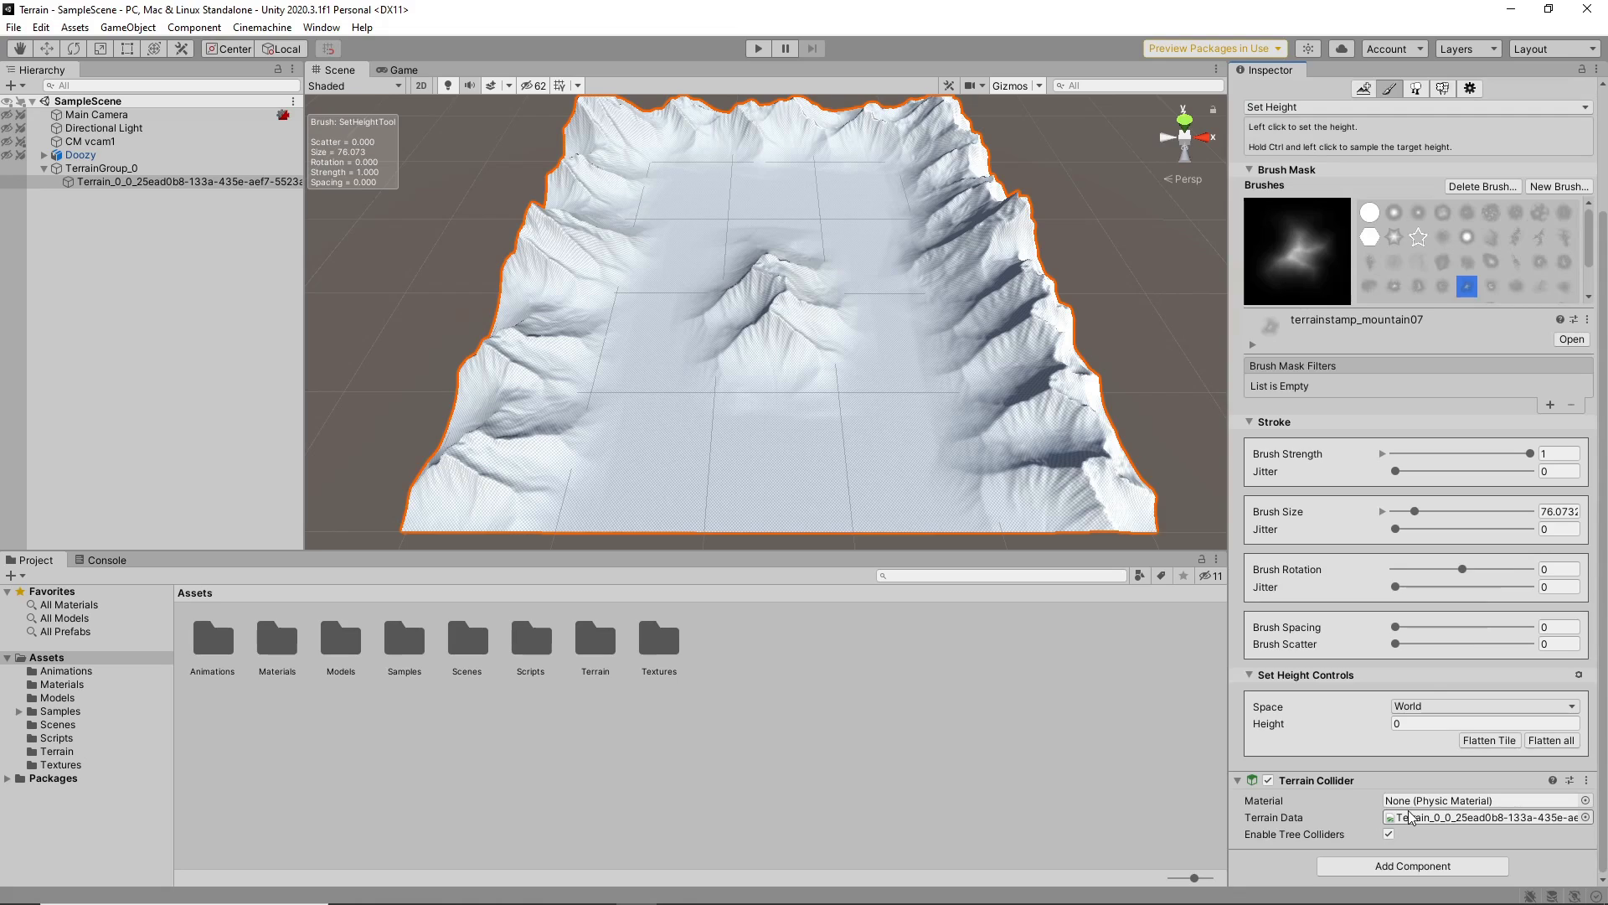
{"action": "left_click", "coordinate": [1428, 724]}
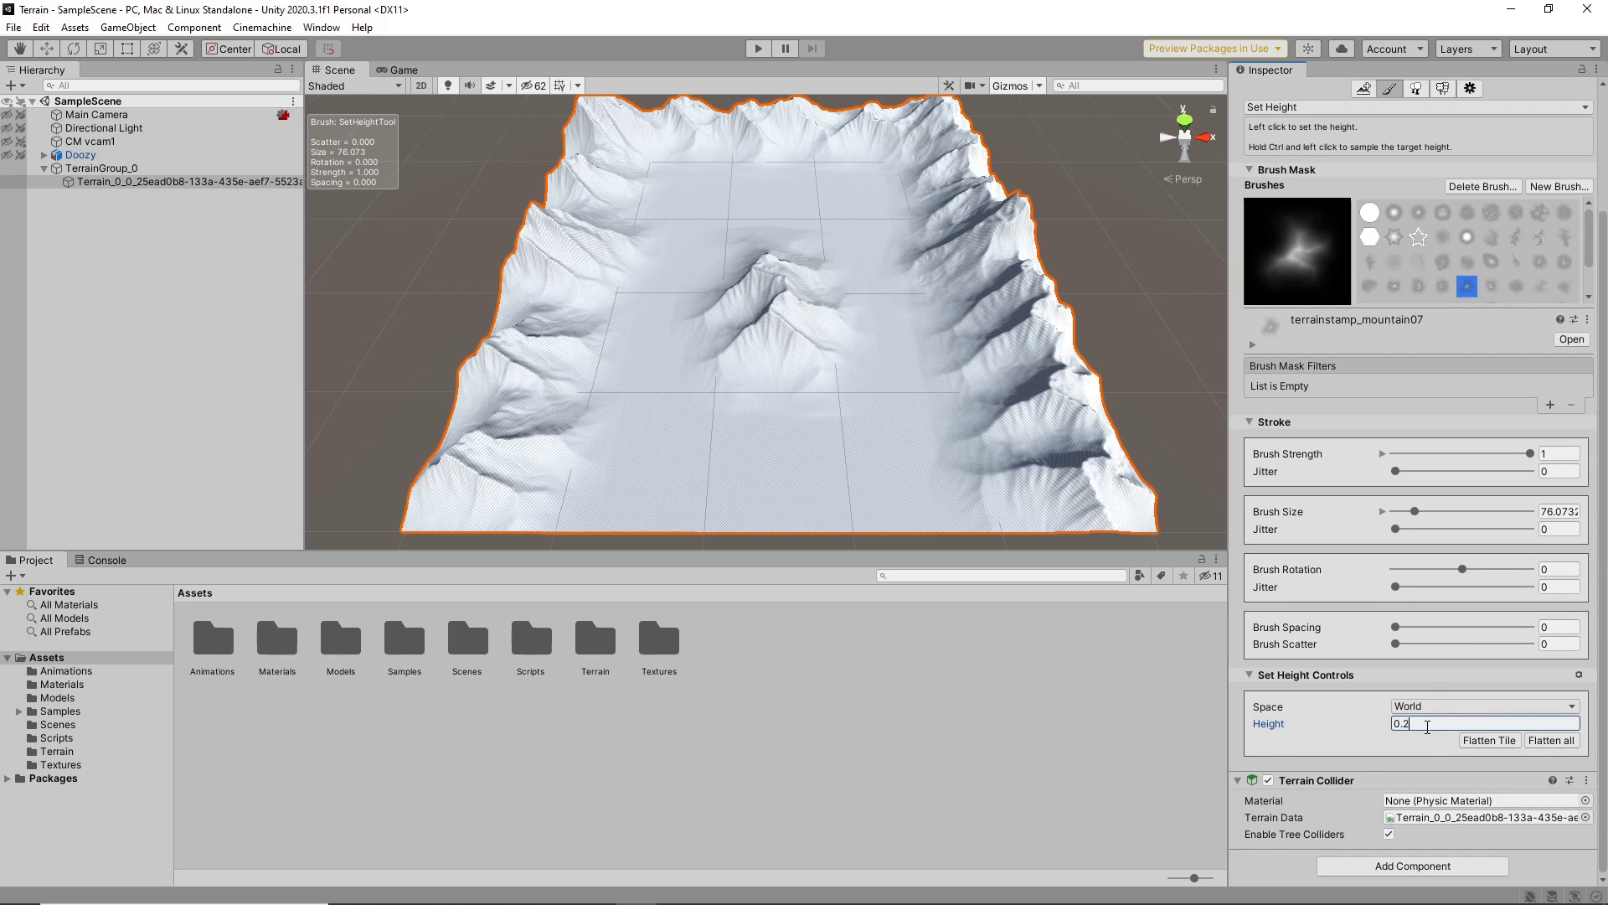
- Flatten the ground between the bordering mountains and around the central peak using the soft round brush mask
{"action": "left_click", "coordinate": [1391, 213]}
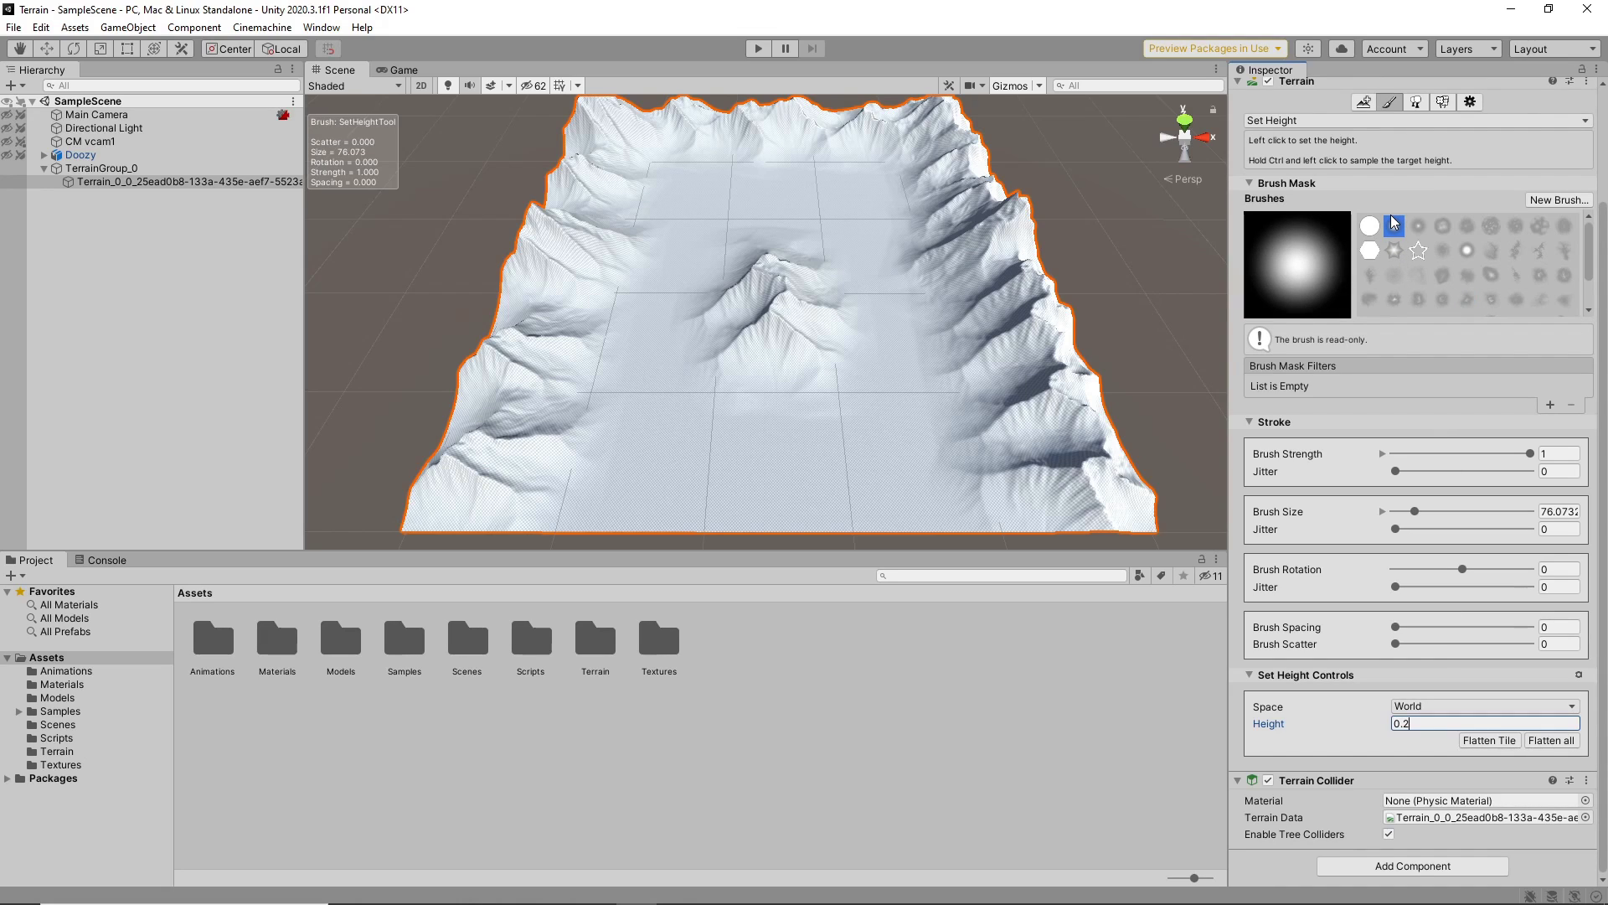
{"action": "left_click", "coordinate": [867, 481]}
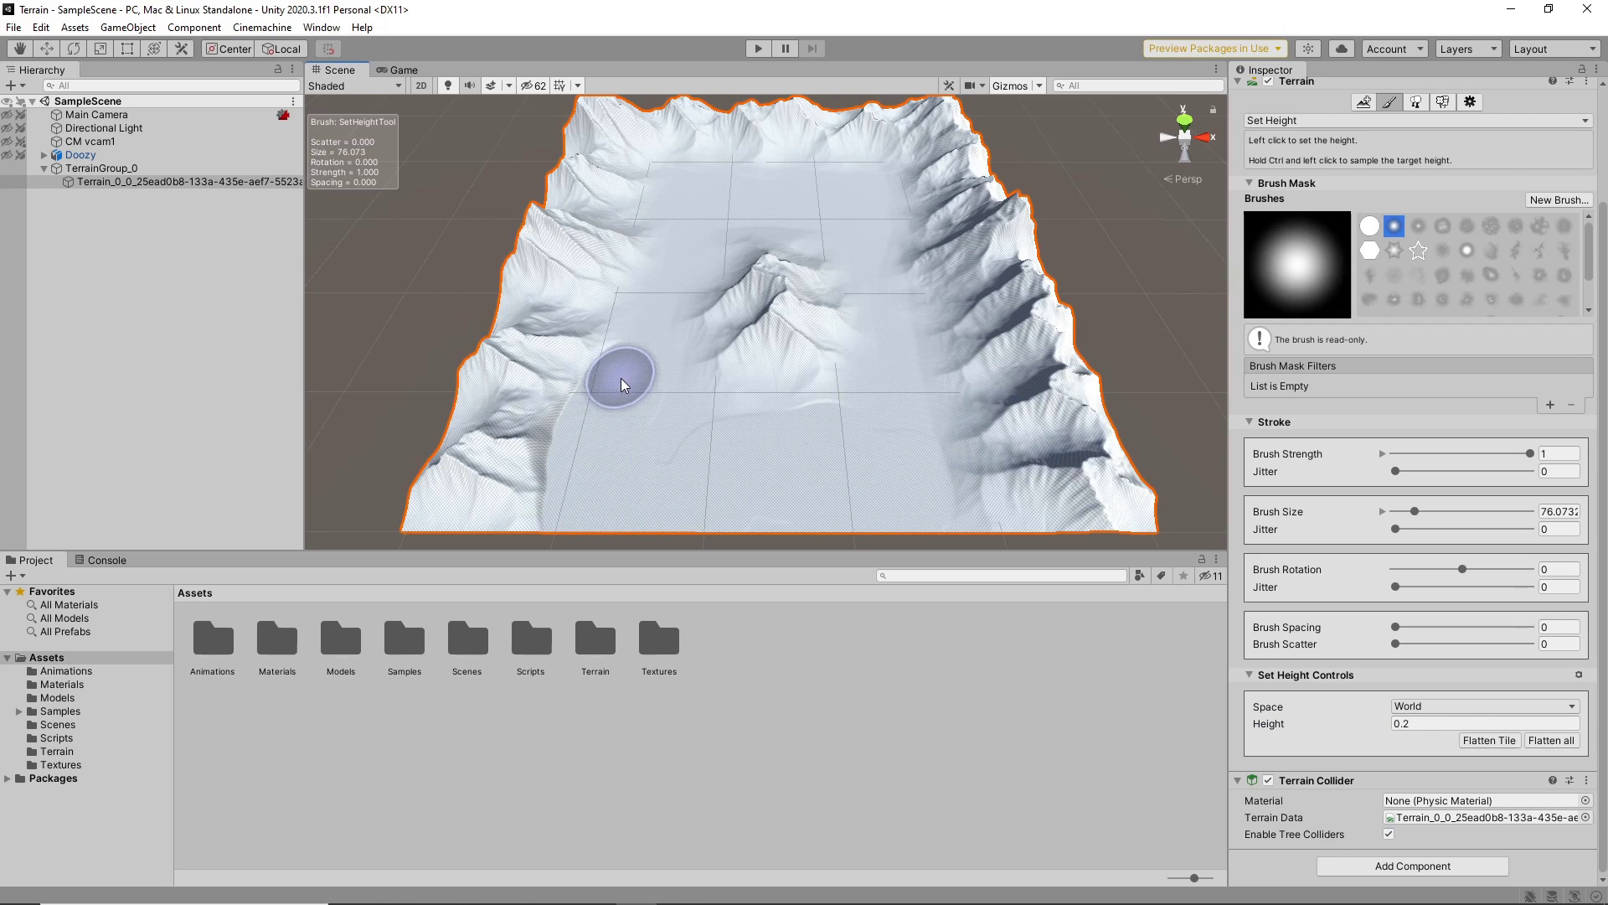
{"action": "mouse_move", "coordinate": [724, 408]}
{"action": "left_mouse_down"}
{"action": "mouse_move", "coordinate": [871, 349]}
{"action": "mouse_move", "coordinate": [837, 259]}
{"action": "mouse_move", "coordinate": [762, 244]}
{"action": "mouse_move", "coordinate": [694, 287]}
{"action": "mouse_move", "coordinate": [697, 345]}
{"action": "mouse_move", "coordinate": [948, 499]}
{"action": "mouse_move", "coordinate": [920, 415]}
{"action": "mouse_move", "coordinate": [932, 335]}
{"action": "mouse_move", "coordinate": [887, 190]}
{"action": "mouse_move", "coordinate": [855, 162]}
{"action": "mouse_move", "coordinate": [736, 151]}
{"action": "mouse_move", "coordinate": [657, 169]}
{"action": "mouse_move", "coordinate": [632, 334]}
{"action": "mouse_move", "coordinate": [632, 301]}
{"action": "mouse_move", "coordinate": [567, 492]}
{"action": "mouse_move", "coordinate": [603, 503]}
{"action": "mouse_move", "coordinate": [952, 424]}
{"action": "mouse_move", "coordinate": [950, 381]}
{"action": "mouse_move", "coordinate": [914, 472]}
{"action": "left_mouse_up"}
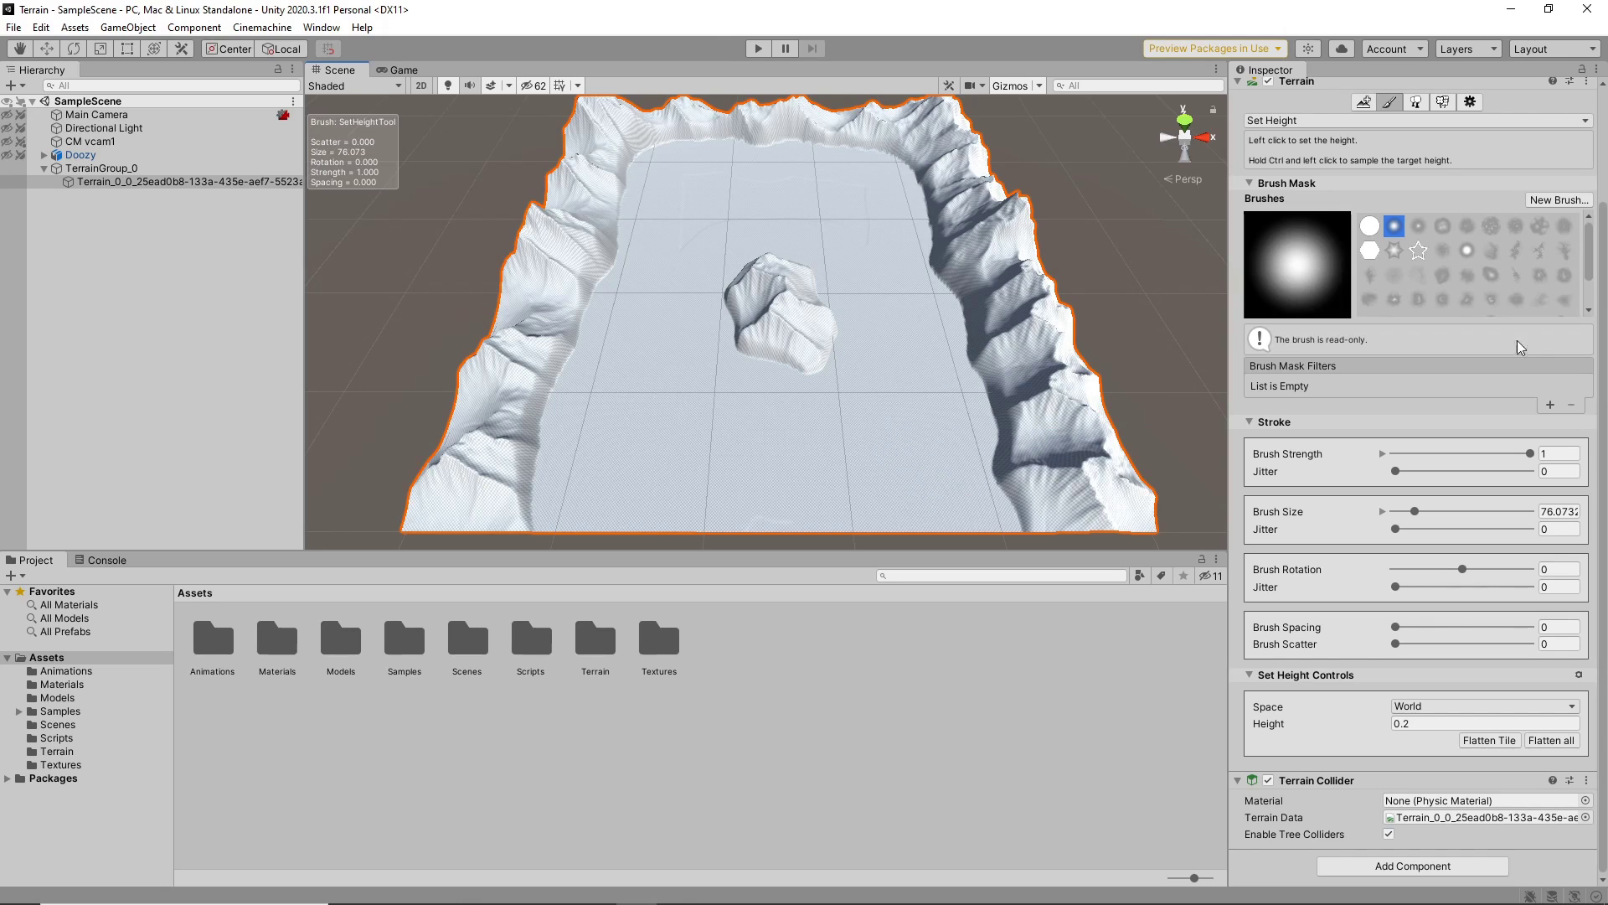
- Switch terrain painting to the Noise sculpting tool
{"action": "left_click_drag", "start_coordinate": [1604, 333], "coordinate": [1607, 214]}
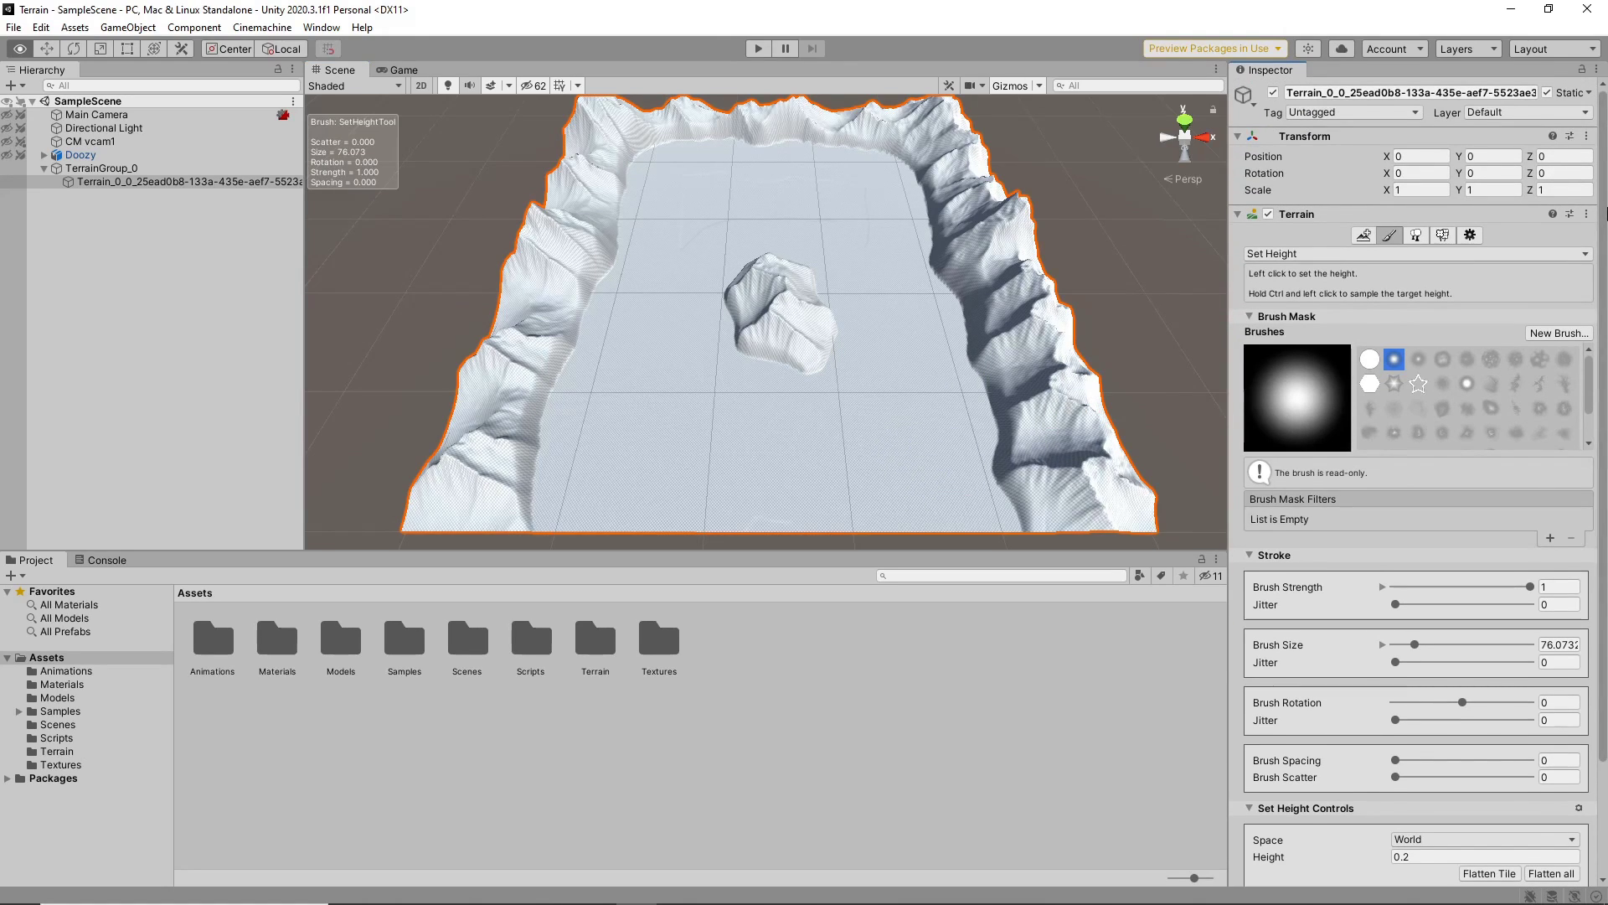
{"action": "left_click", "coordinate": [1396, 255]}
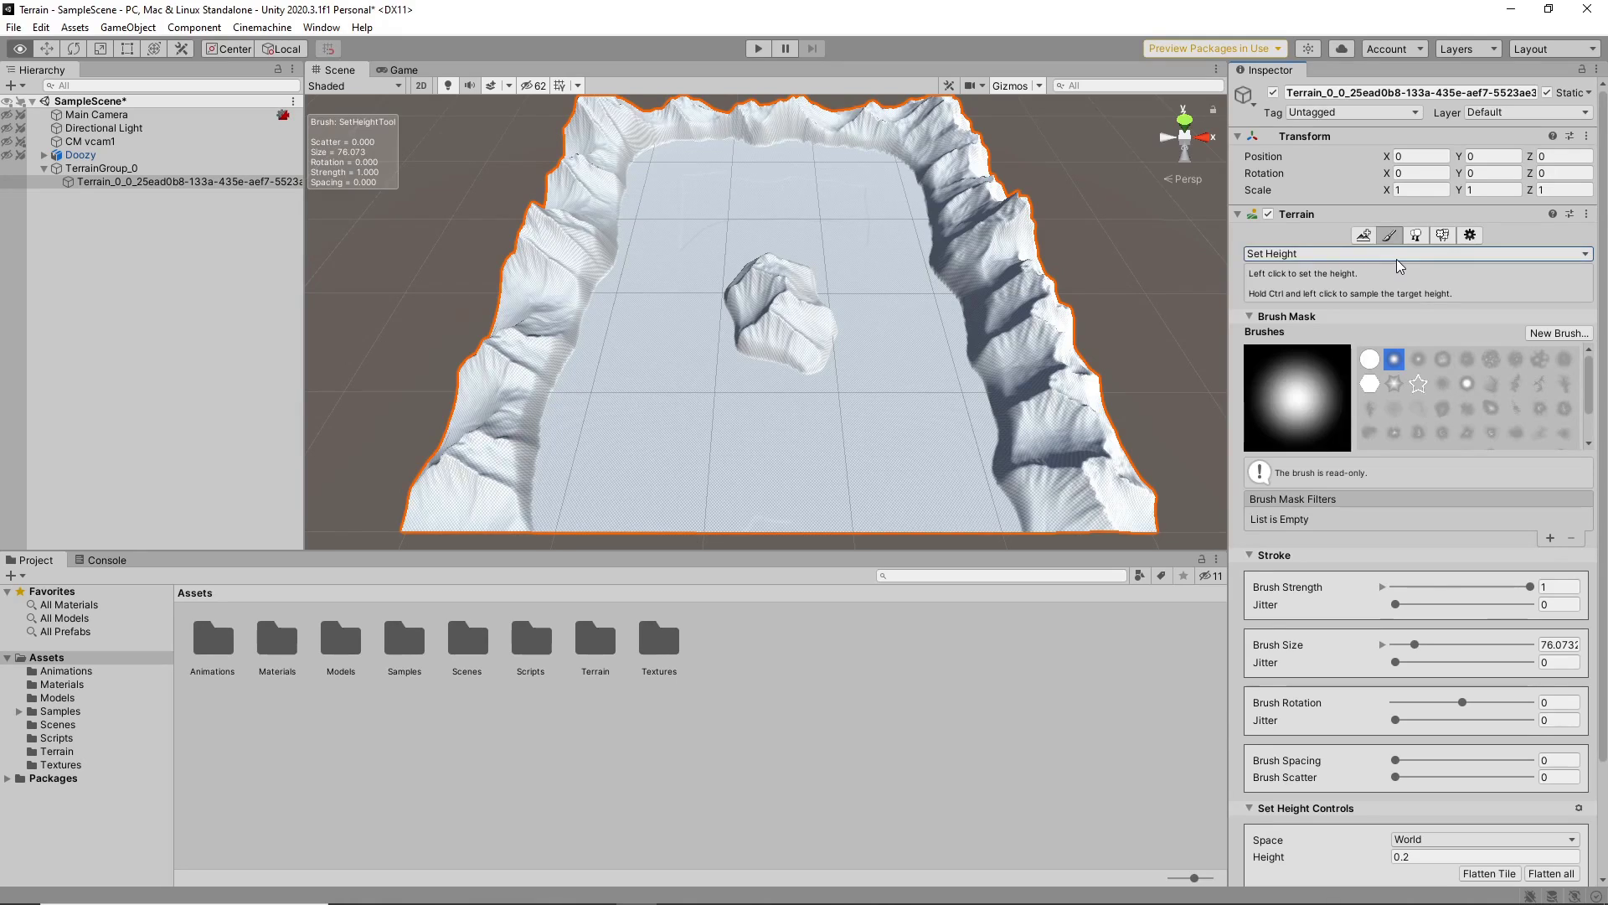
{"action": "mouse_move", "coordinate": [1290, 273]}
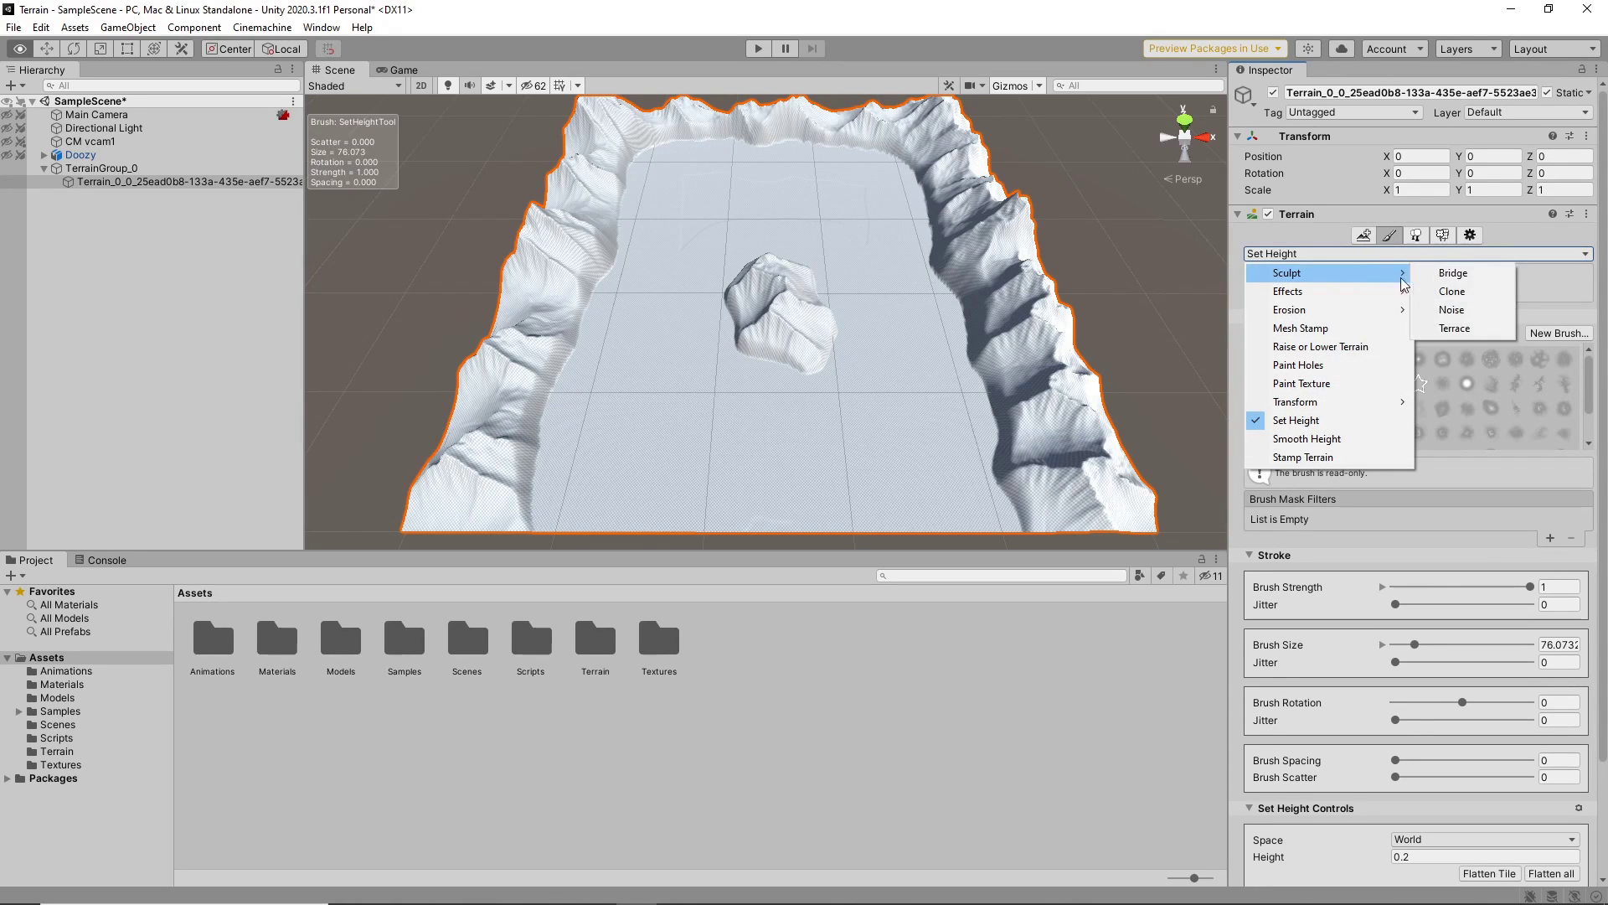
{"action": "left_click", "coordinate": [1442, 309]}
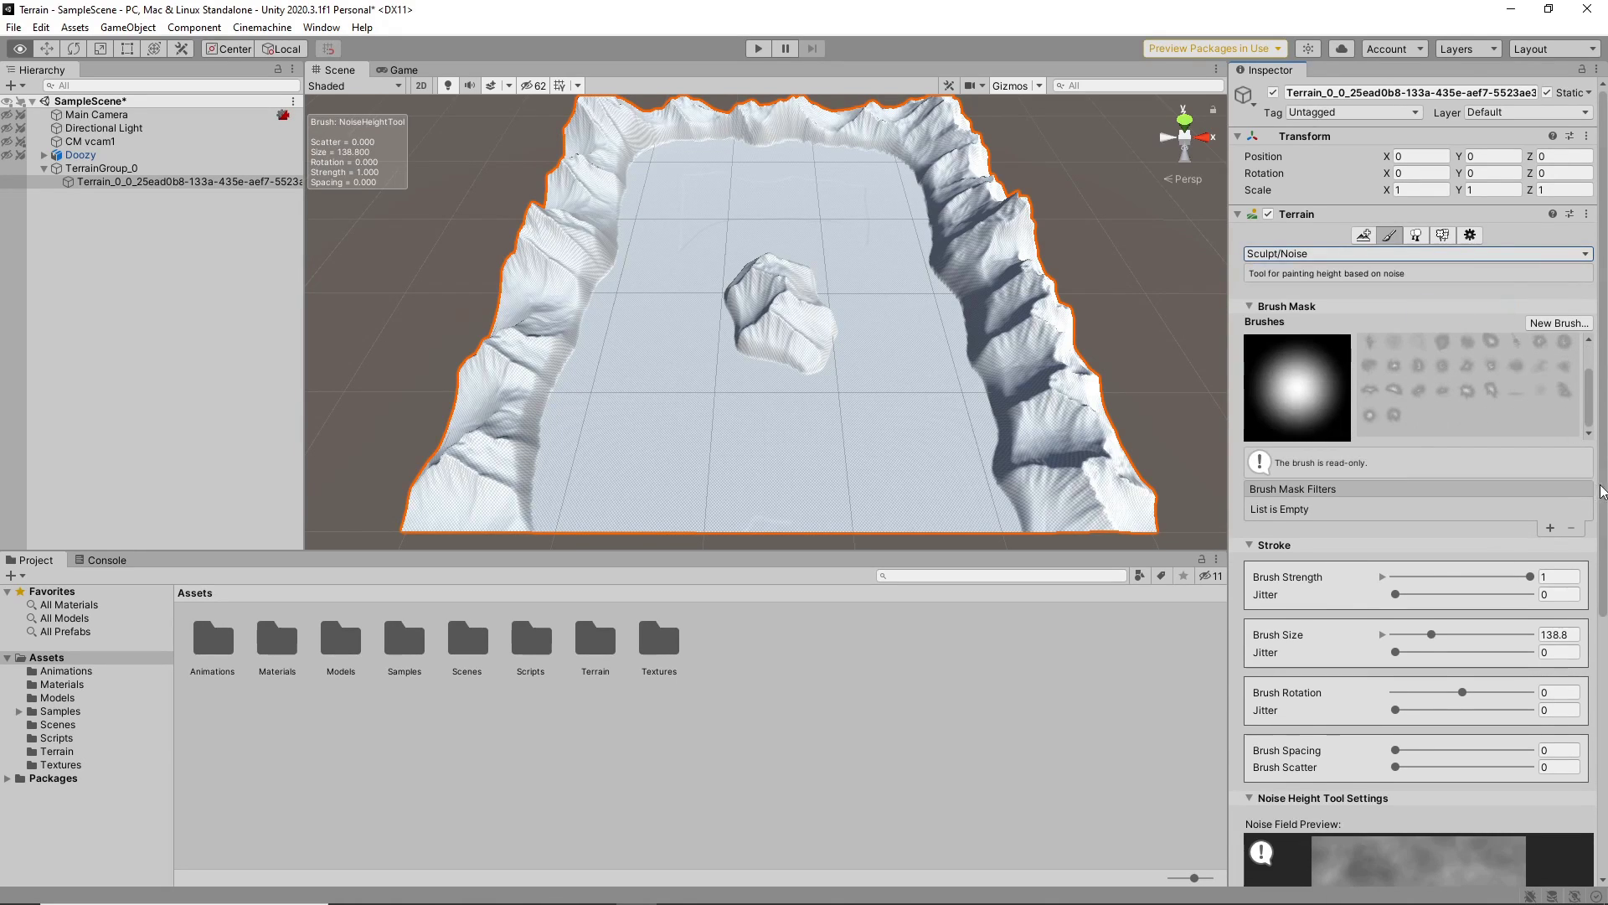
- Rescale the noise field in its preview to a much finer pattern
{"action": "scroll", "coordinate": [1499, 537], "scroll_direction": "down", "scroll_amount": 5}
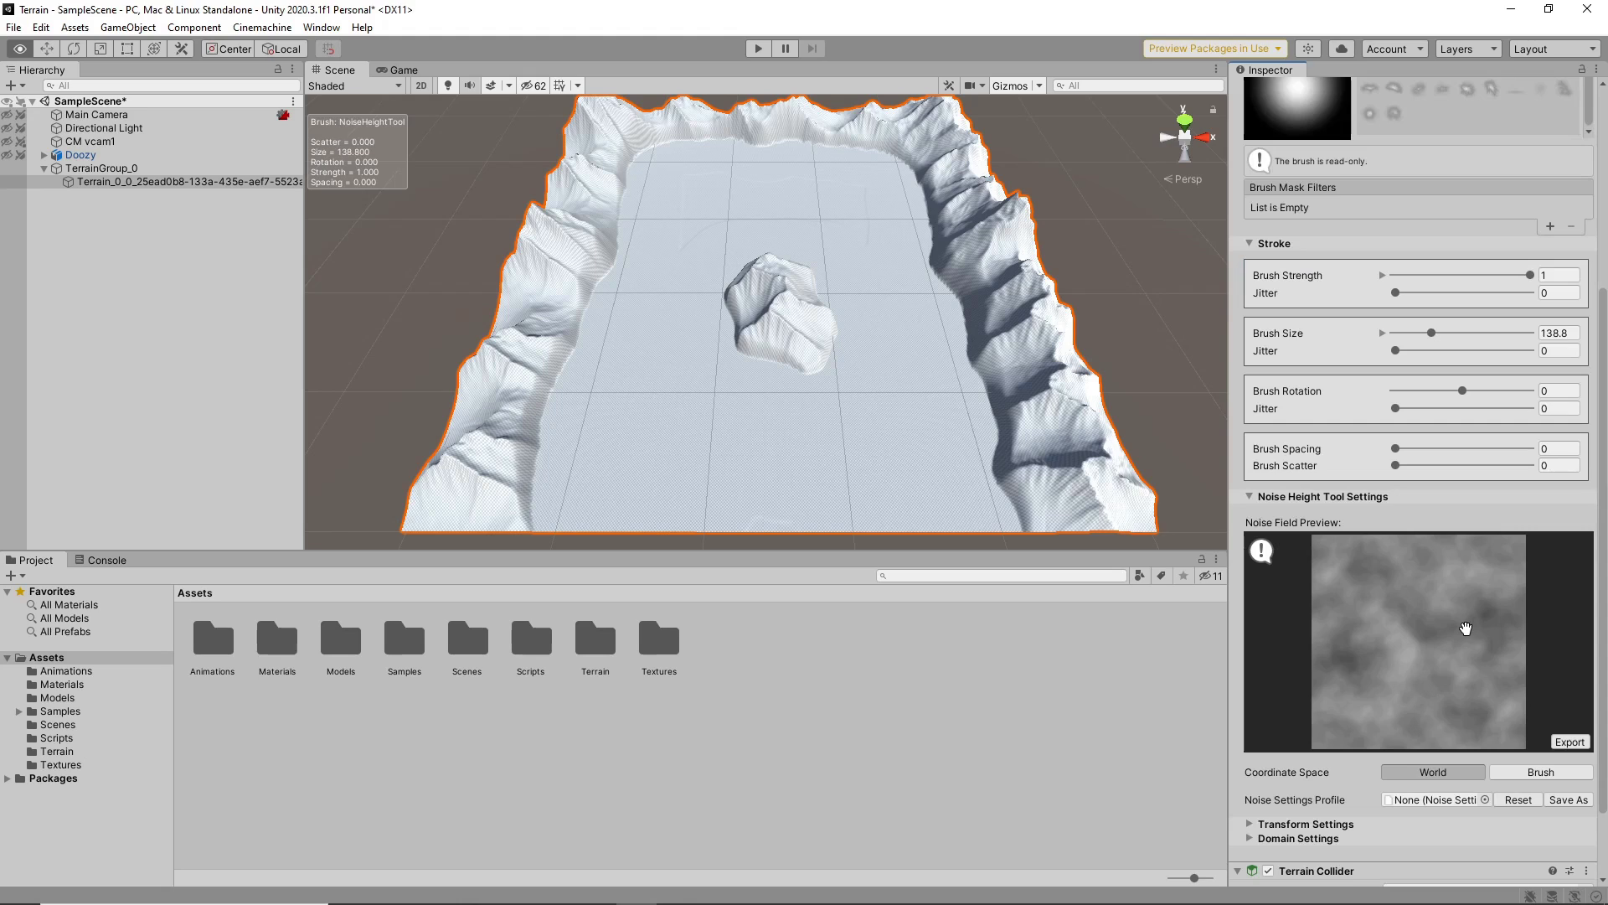
{"action": "scroll", "coordinate": [1465, 628], "scroll_direction": "down", "scroll_amount": 10}
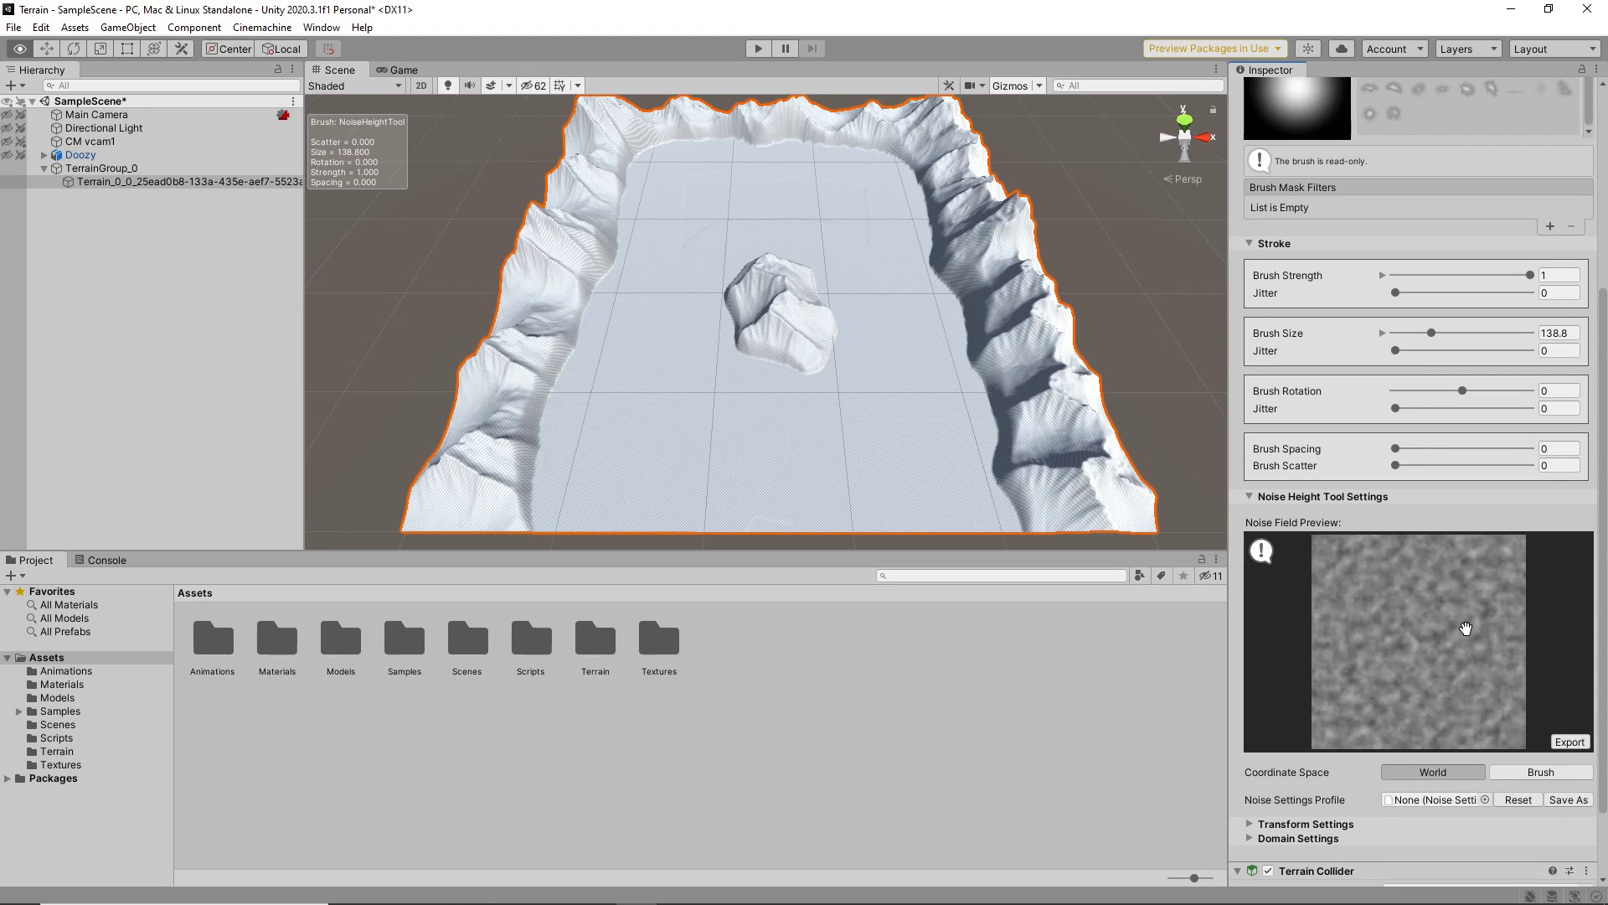
{"action": "scroll", "coordinate": [1466, 628], "scroll_direction": "down", "scroll_amount": 3}
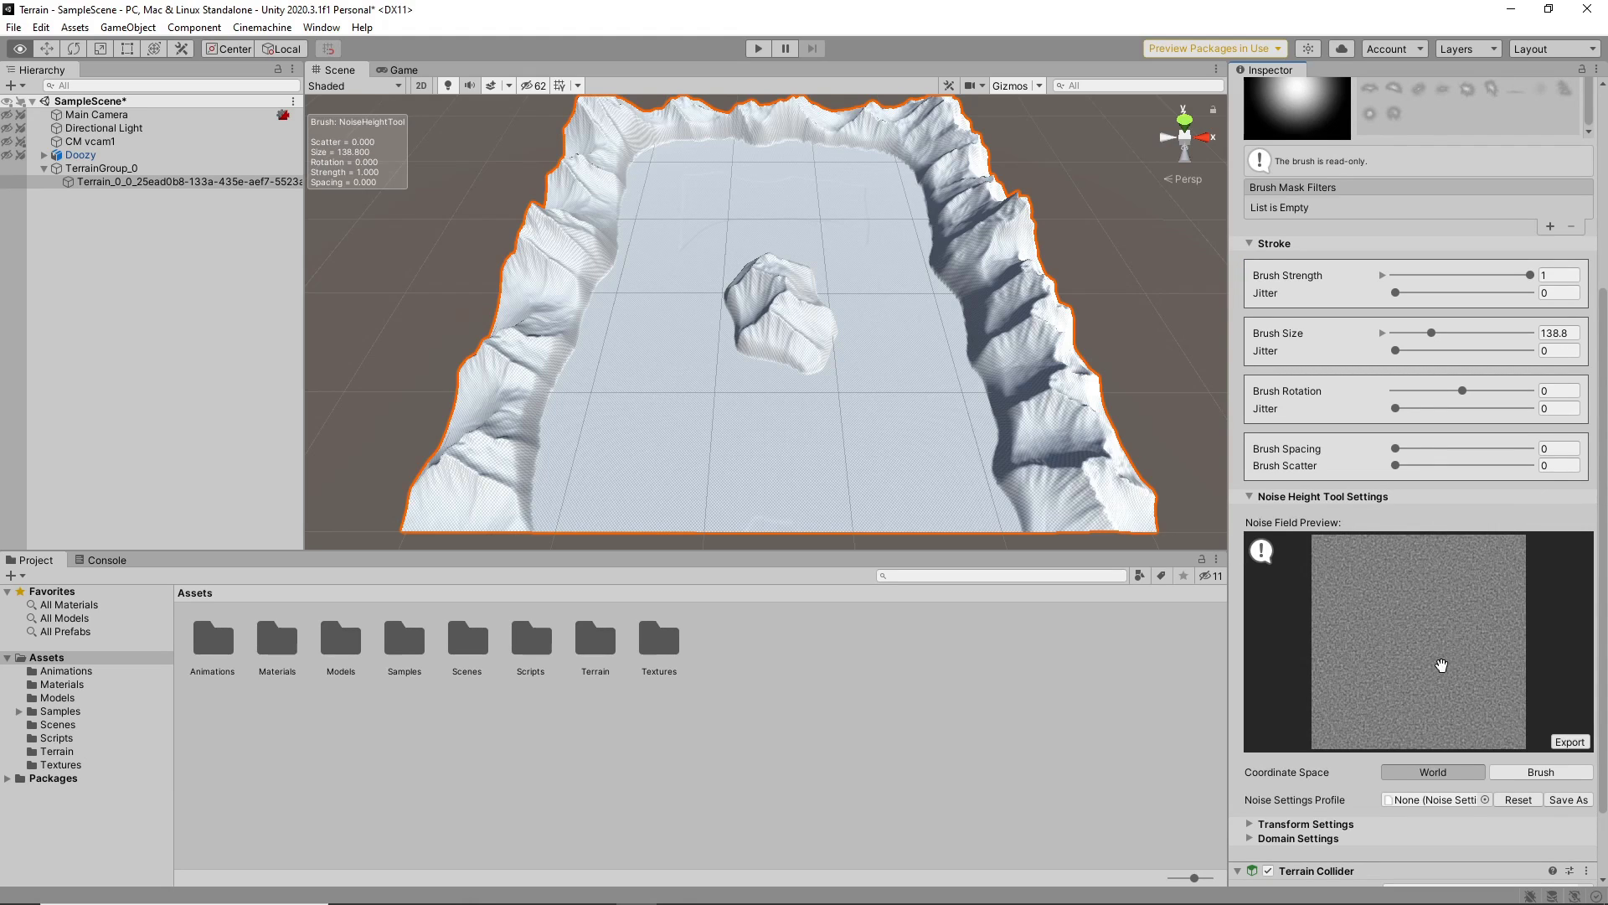
- Rescale the noise field in its preview to a coarser, cloud-like pattern and set the brush strength to 0.5
{"action": "scroll", "coordinate": [1439, 668], "scroll_direction": "up", "scroll_amount": 8}
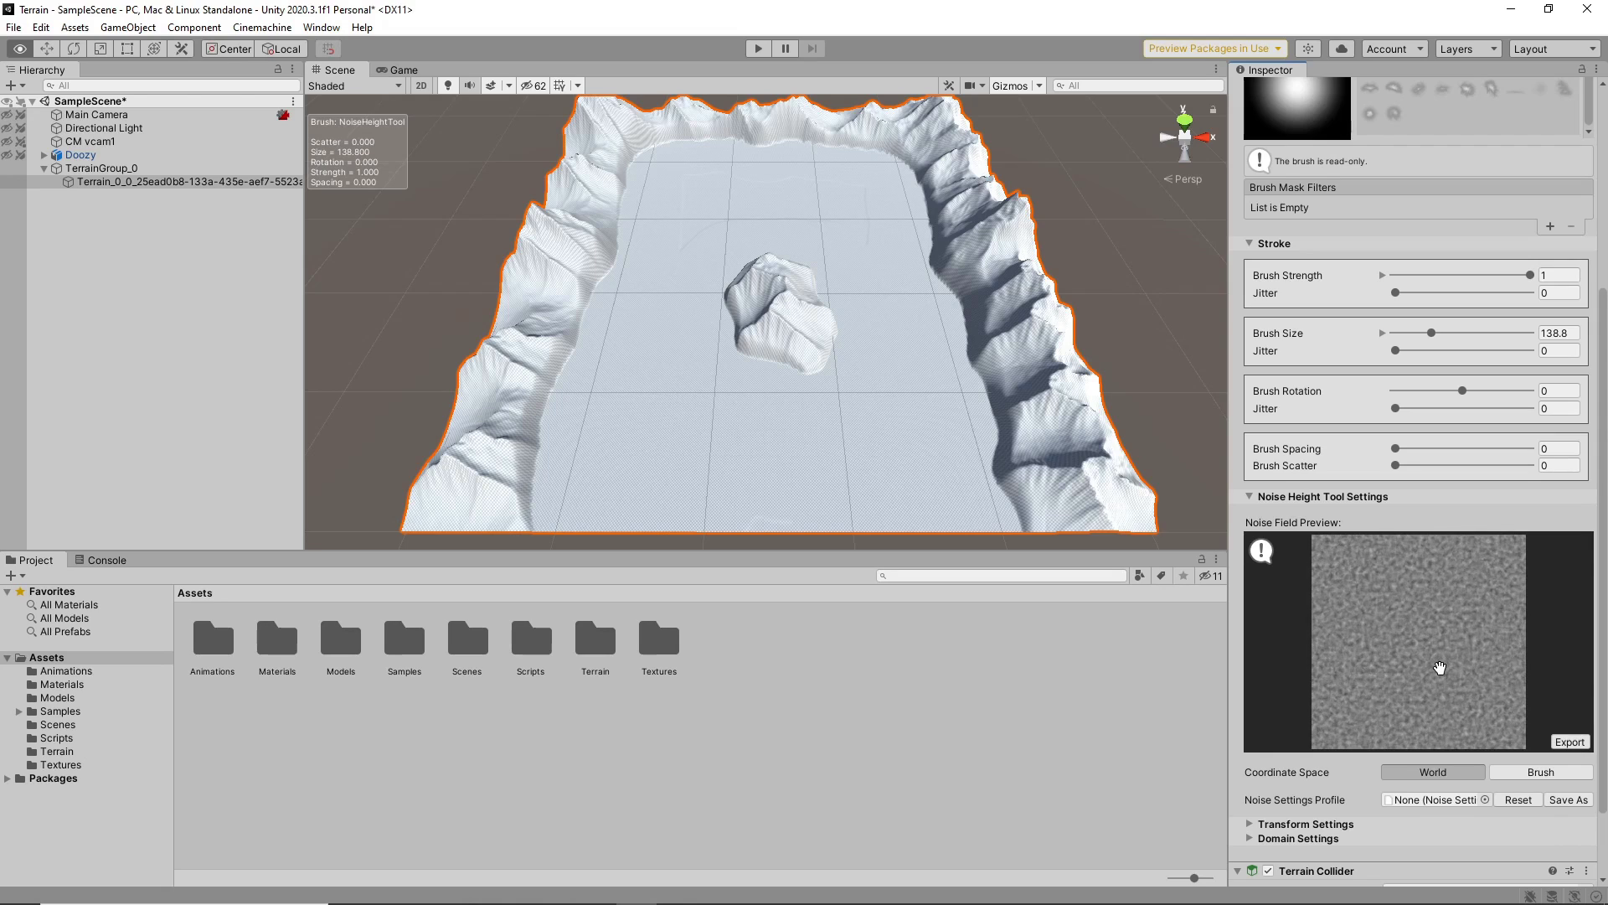
{"action": "scroll", "coordinate": [1439, 668], "scroll_direction": "up", "scroll_amount": 2}
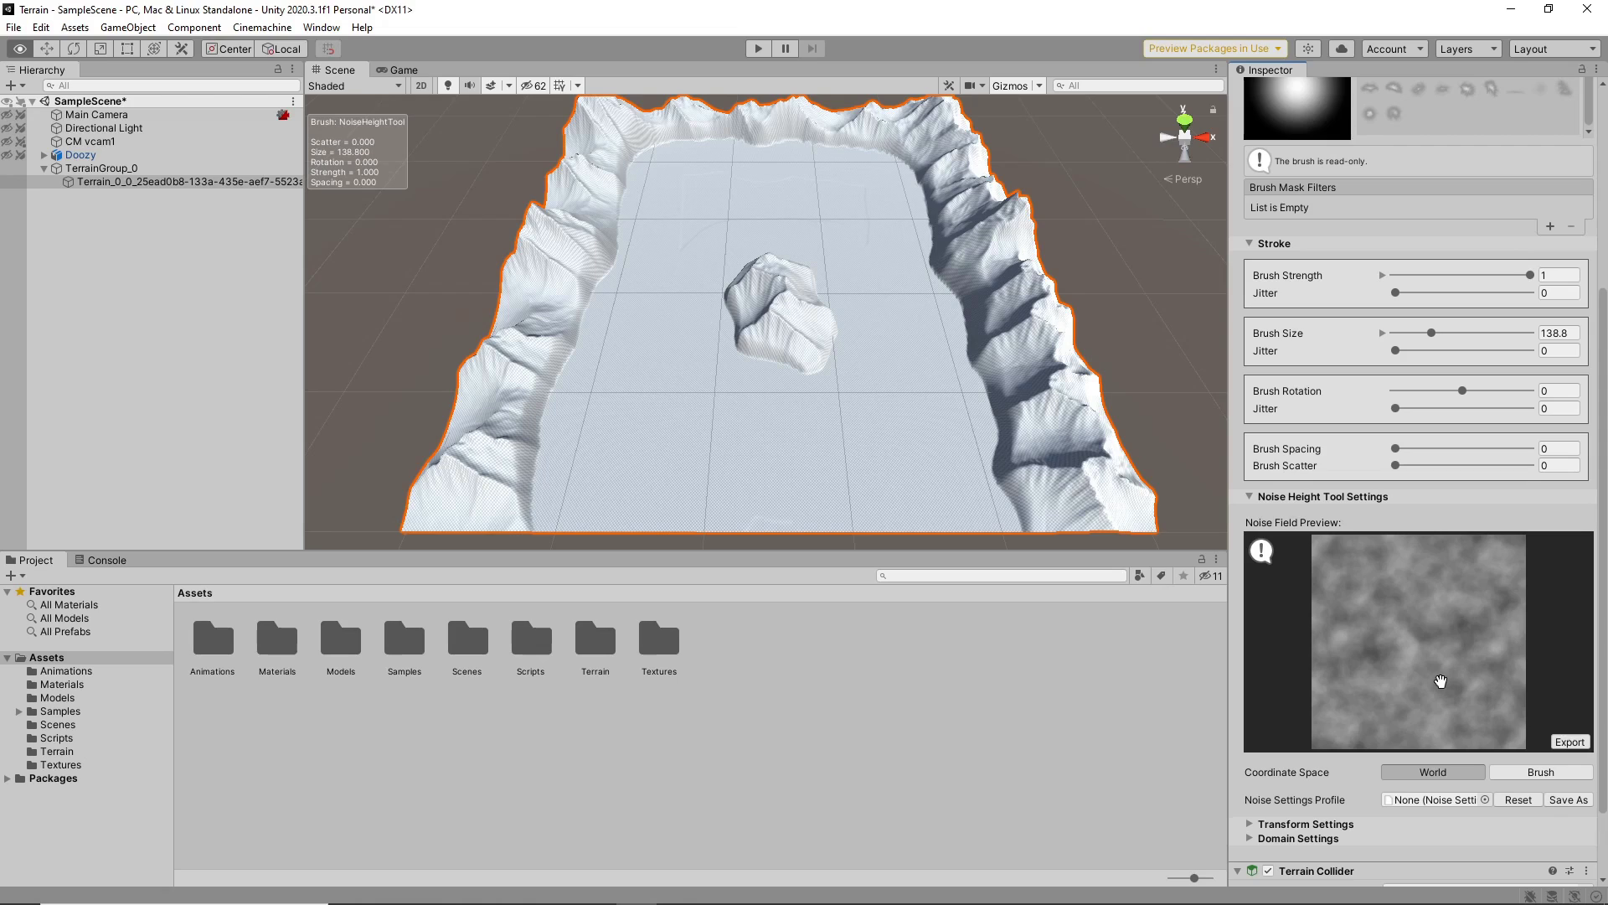
{"action": "left_click", "coordinate": [1543, 274]}
{"action": "type", "text": "0.5"}
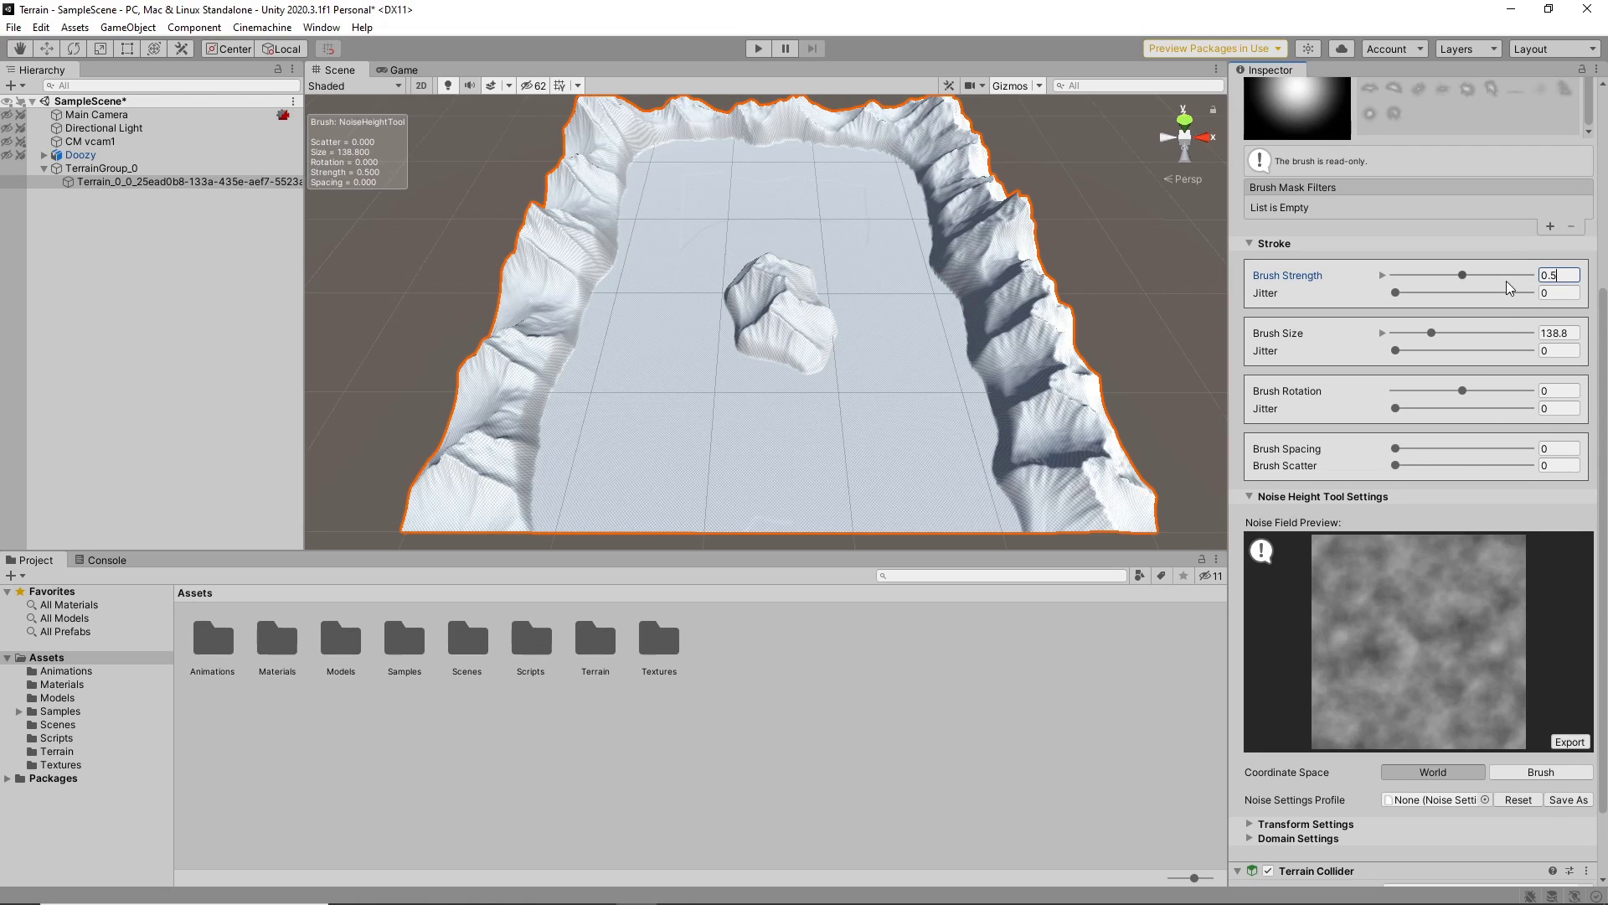
{"action": "key", "text": "Return"}
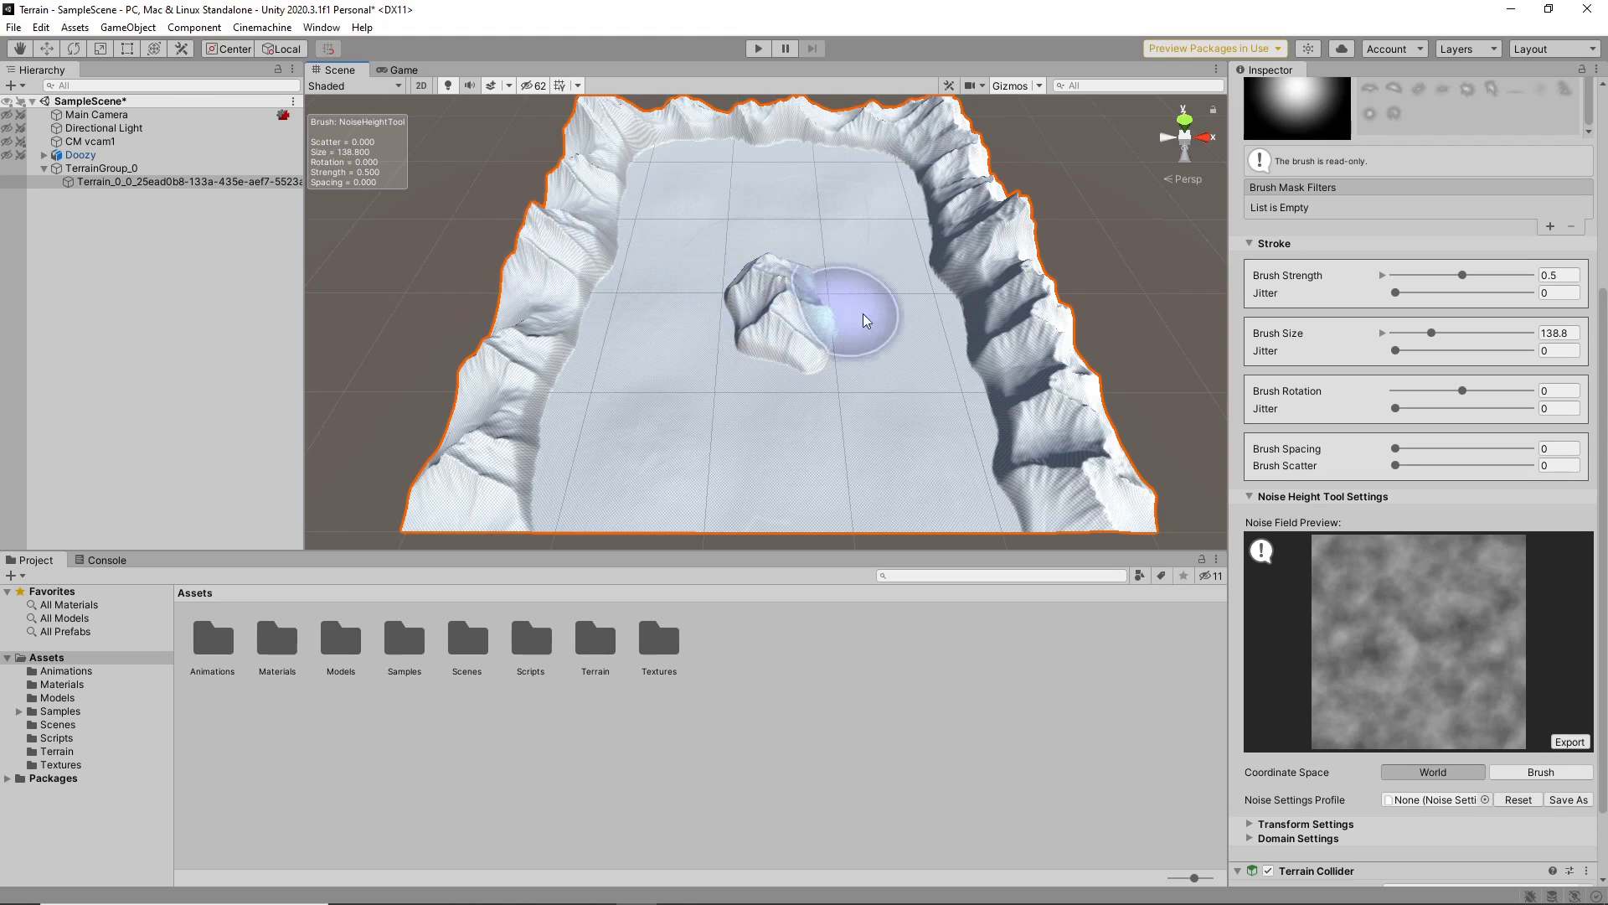
- Switch terrain painting from the Noise tool to Smooth Height
{"action": "scroll", "coordinate": [1424, 327], "scroll_direction": "up", "scroll_amount": 5}
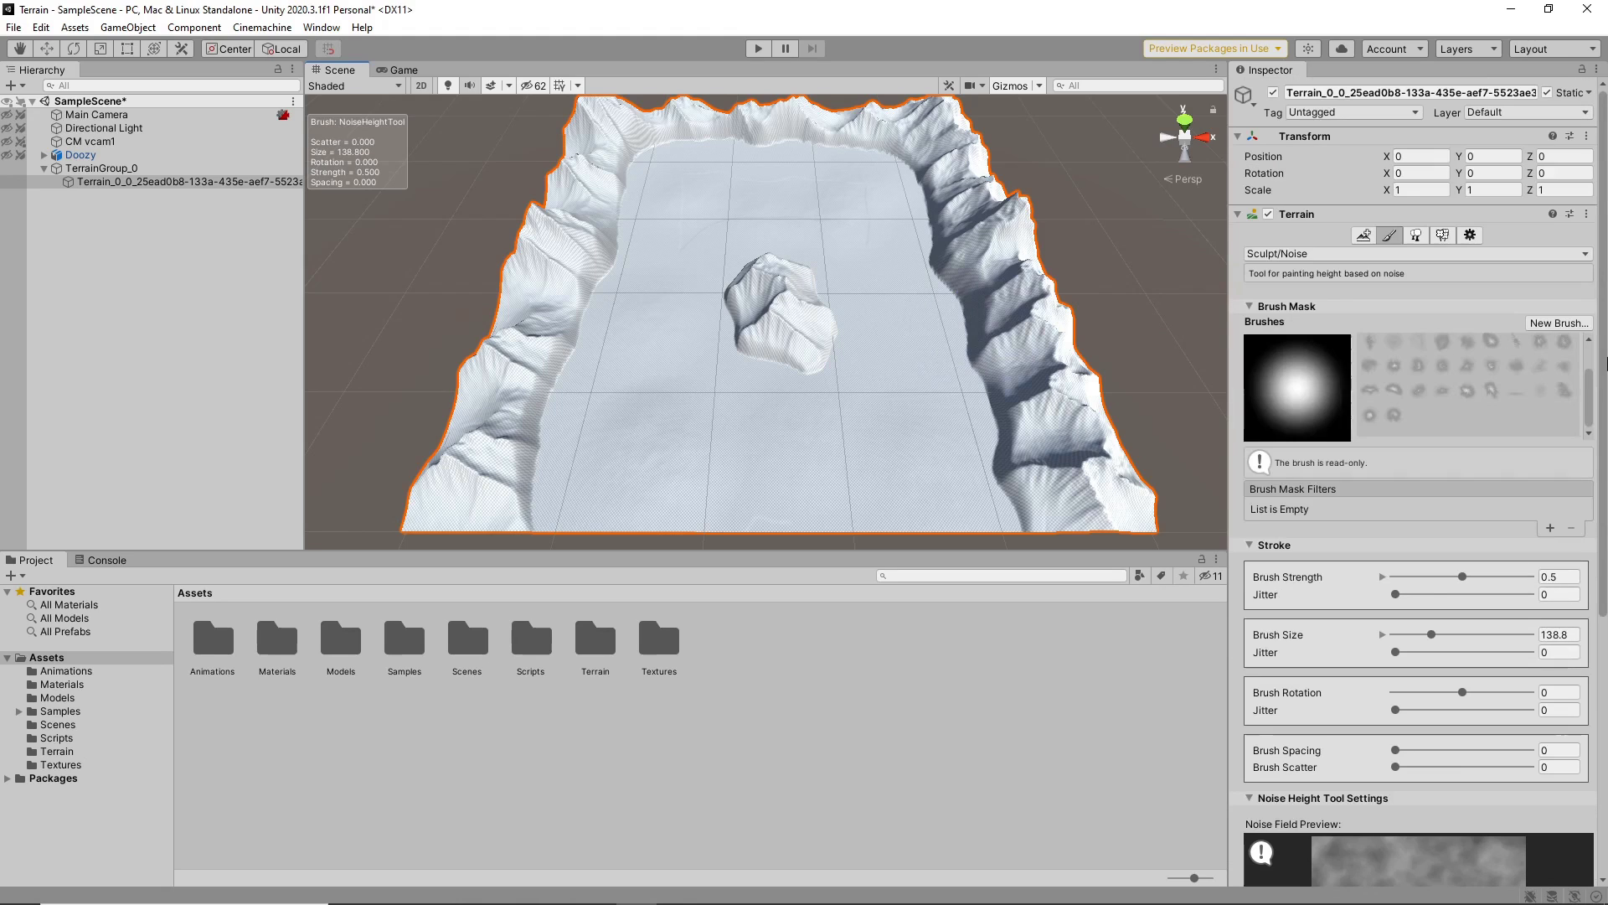
{"action": "left_click", "coordinate": [1378, 254]}
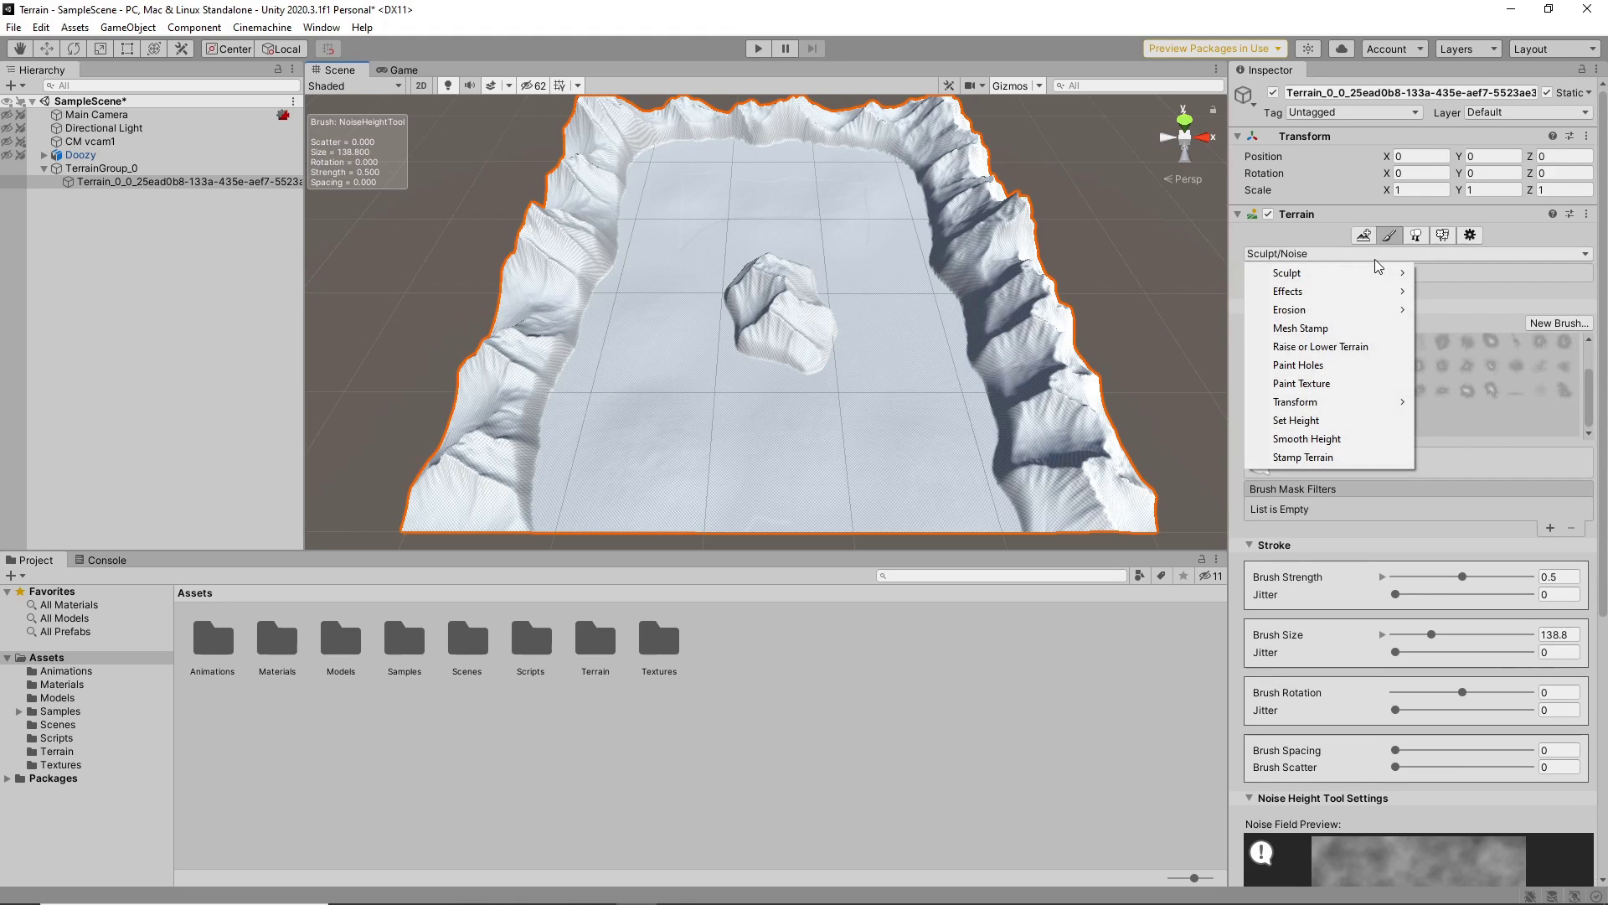
{"action": "left_click", "coordinate": [1337, 439]}
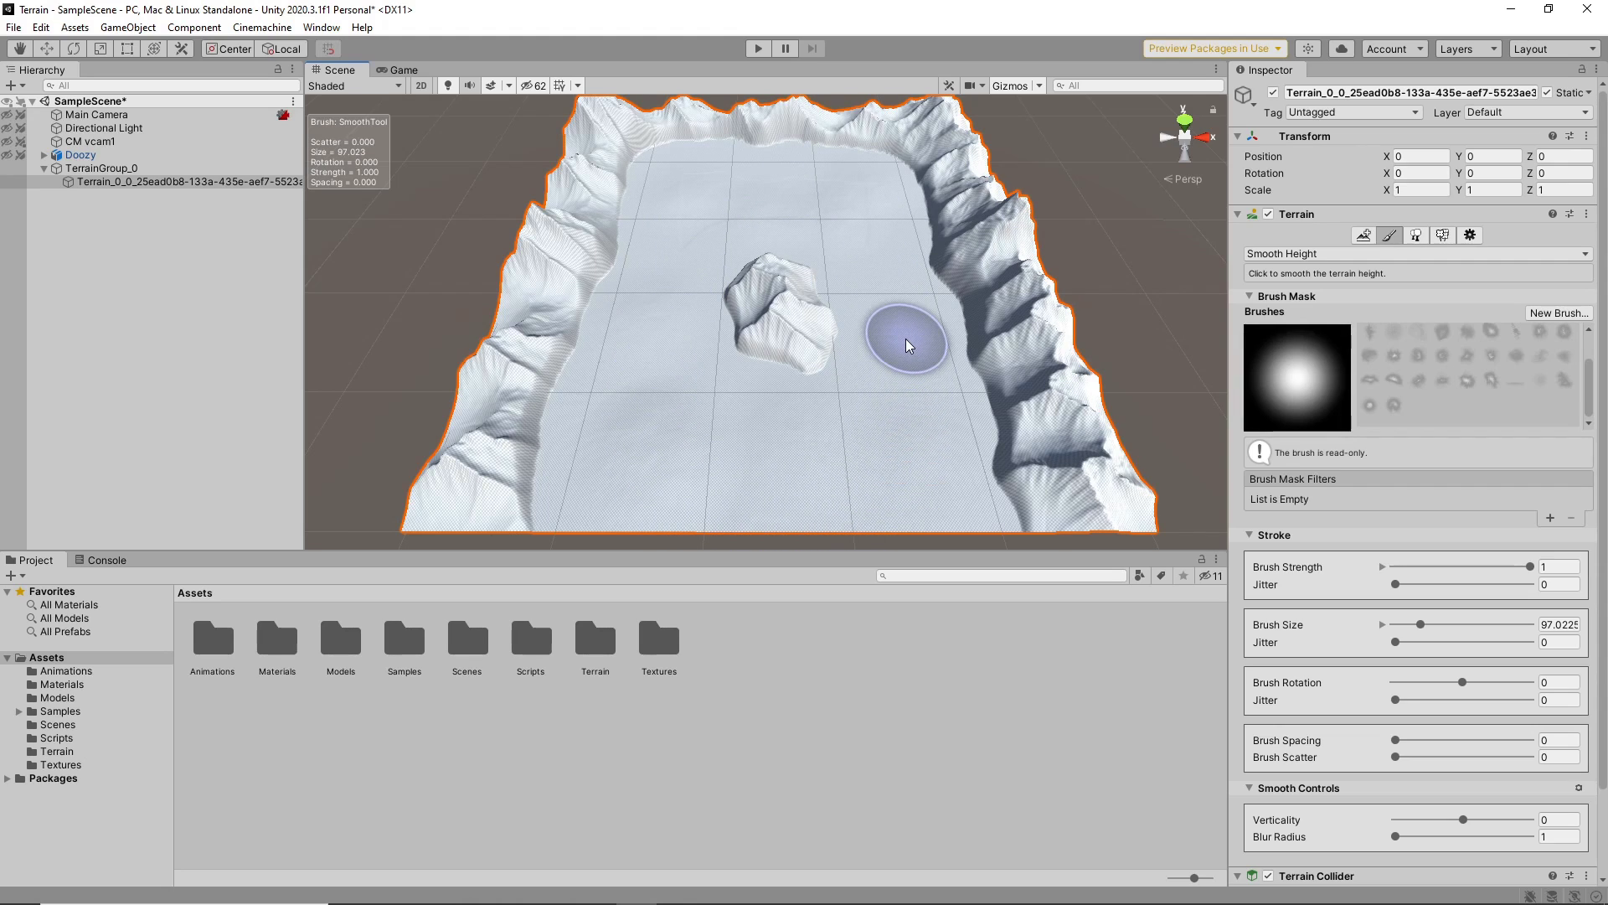
- Show the game view and set the X rotation of the CM vcam1 virtual camera to 15
{"action": "left_click", "coordinate": [402, 72]}
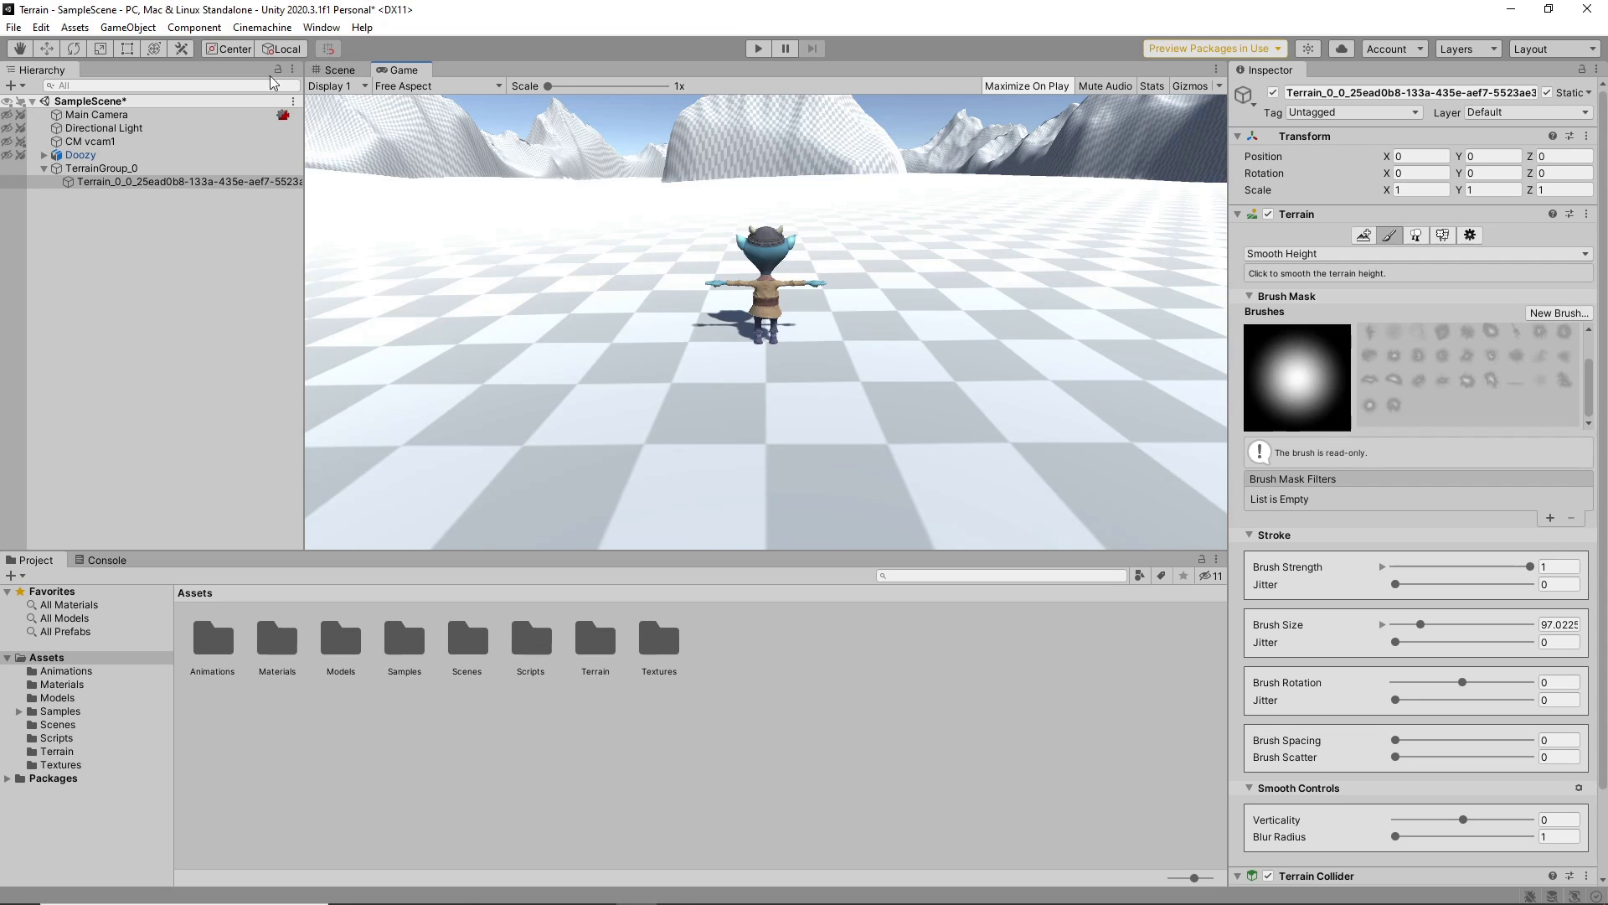
{"action": "left_click", "coordinate": [90, 141]}
{"action": "left_click", "coordinate": [1420, 173]}
{"action": "type", "text": "15"}
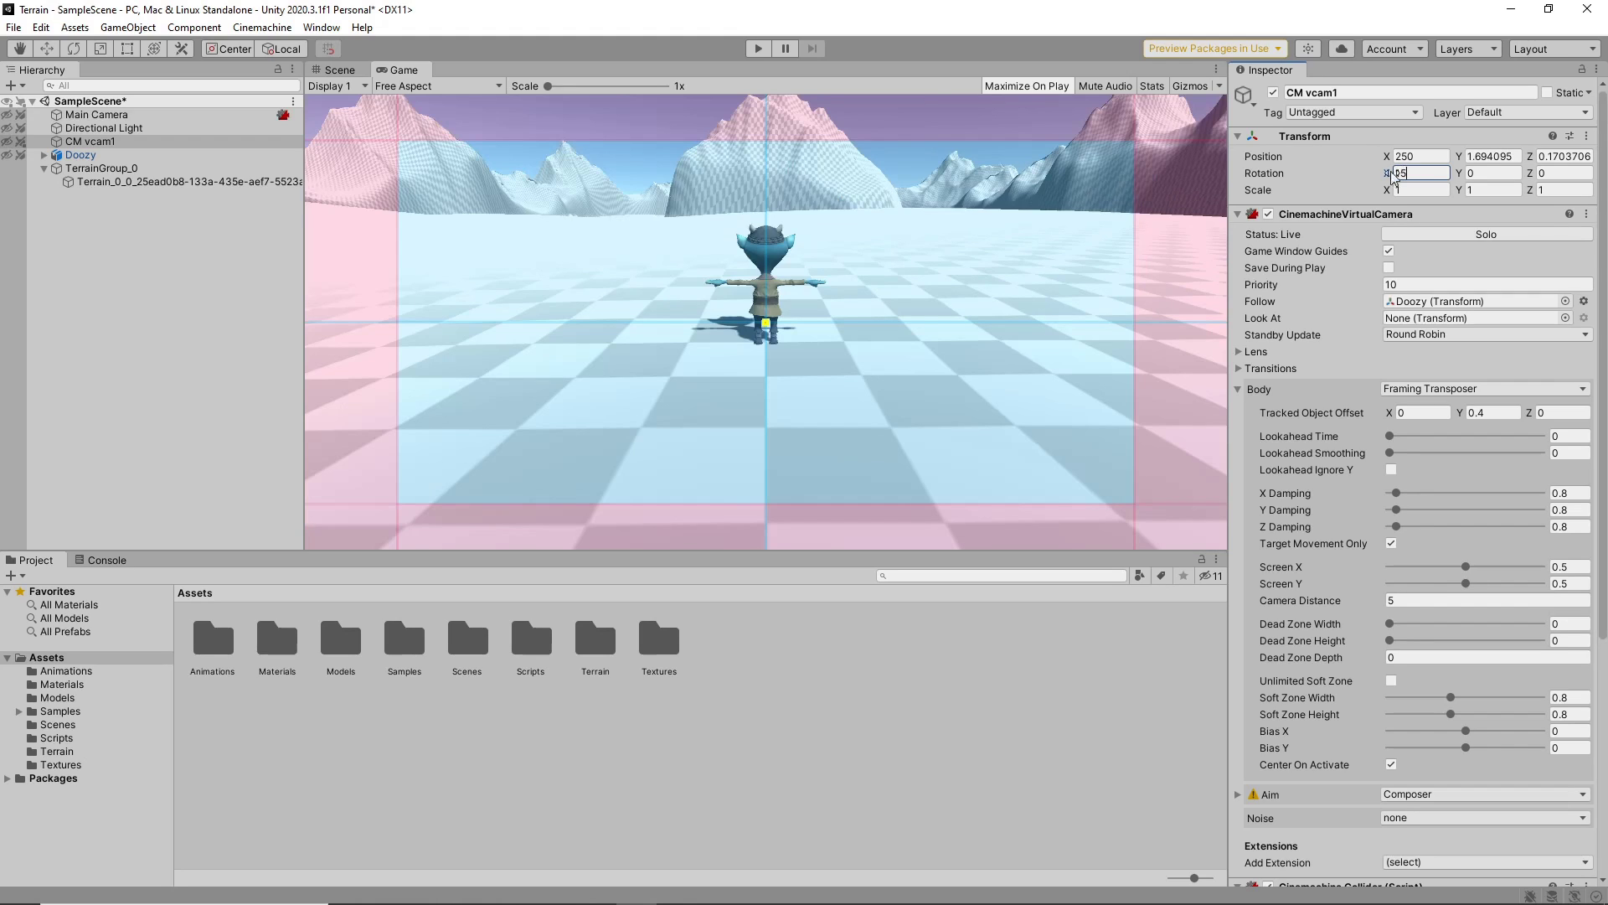
- Set the Y position of the Doozy character to 0.15 to raise it onto the ground
{"action": "left_click", "coordinate": [80, 155]}
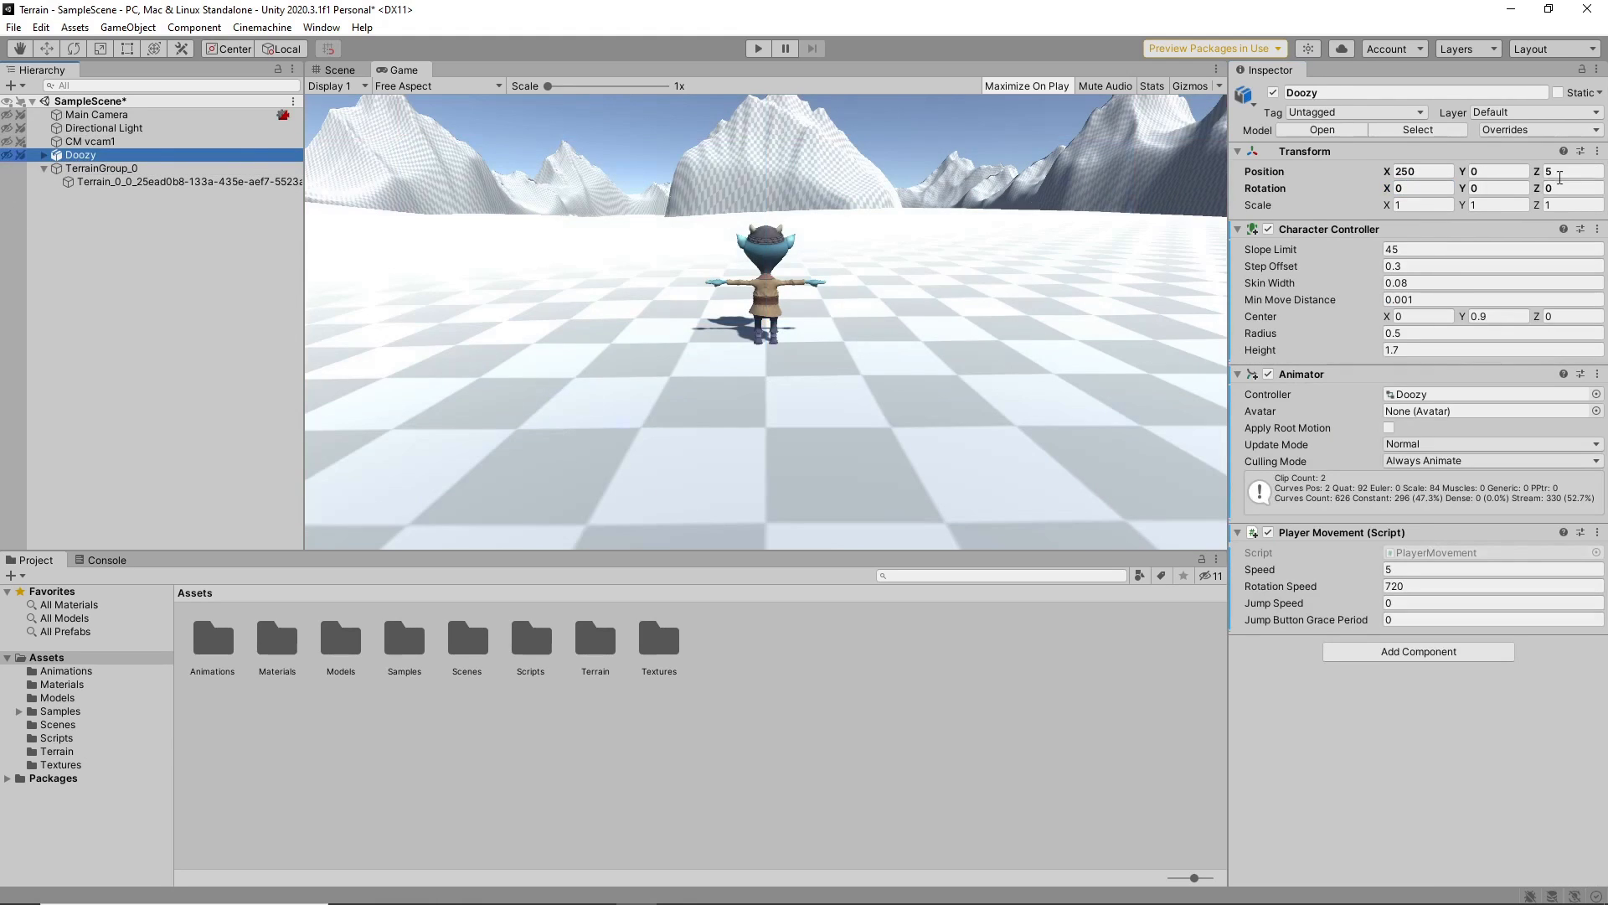
{"action": "left_click", "coordinate": [1476, 172]}
{"action": "type", "text": "0.03"}
{"action": "key", "text": "BackSpace"}
{"action": "key", "text": "BackSpace"}
{"action": "type", "text": "15"}
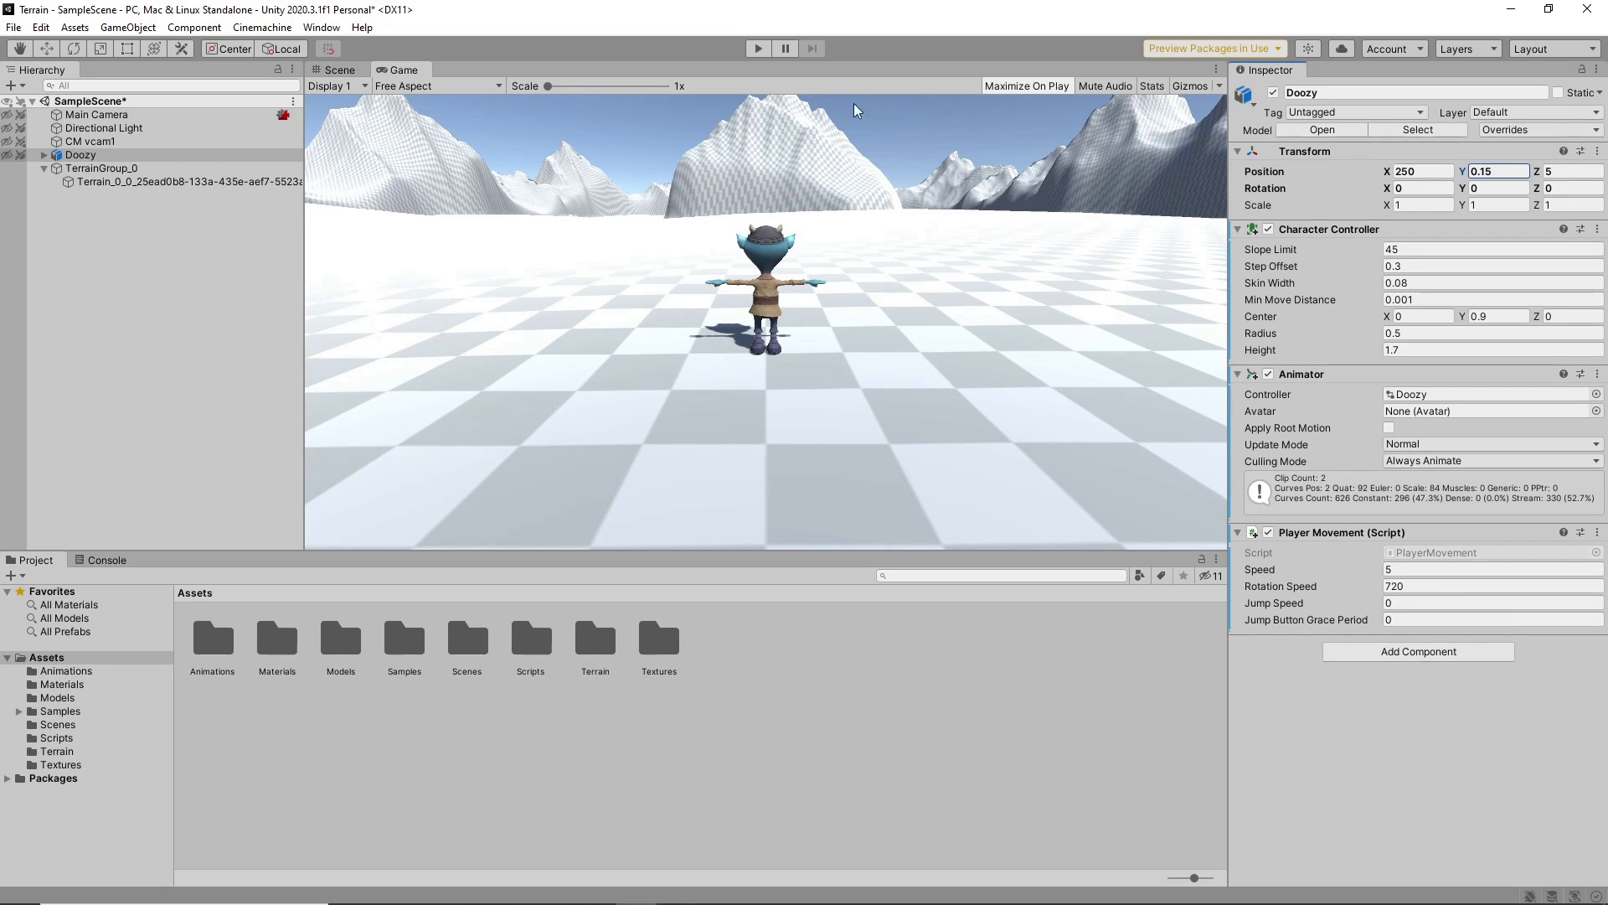
- Play the scene, walk the character forward across the untextured terrain, and stop play mode
{"action": "left_click", "coordinate": [759, 48]}
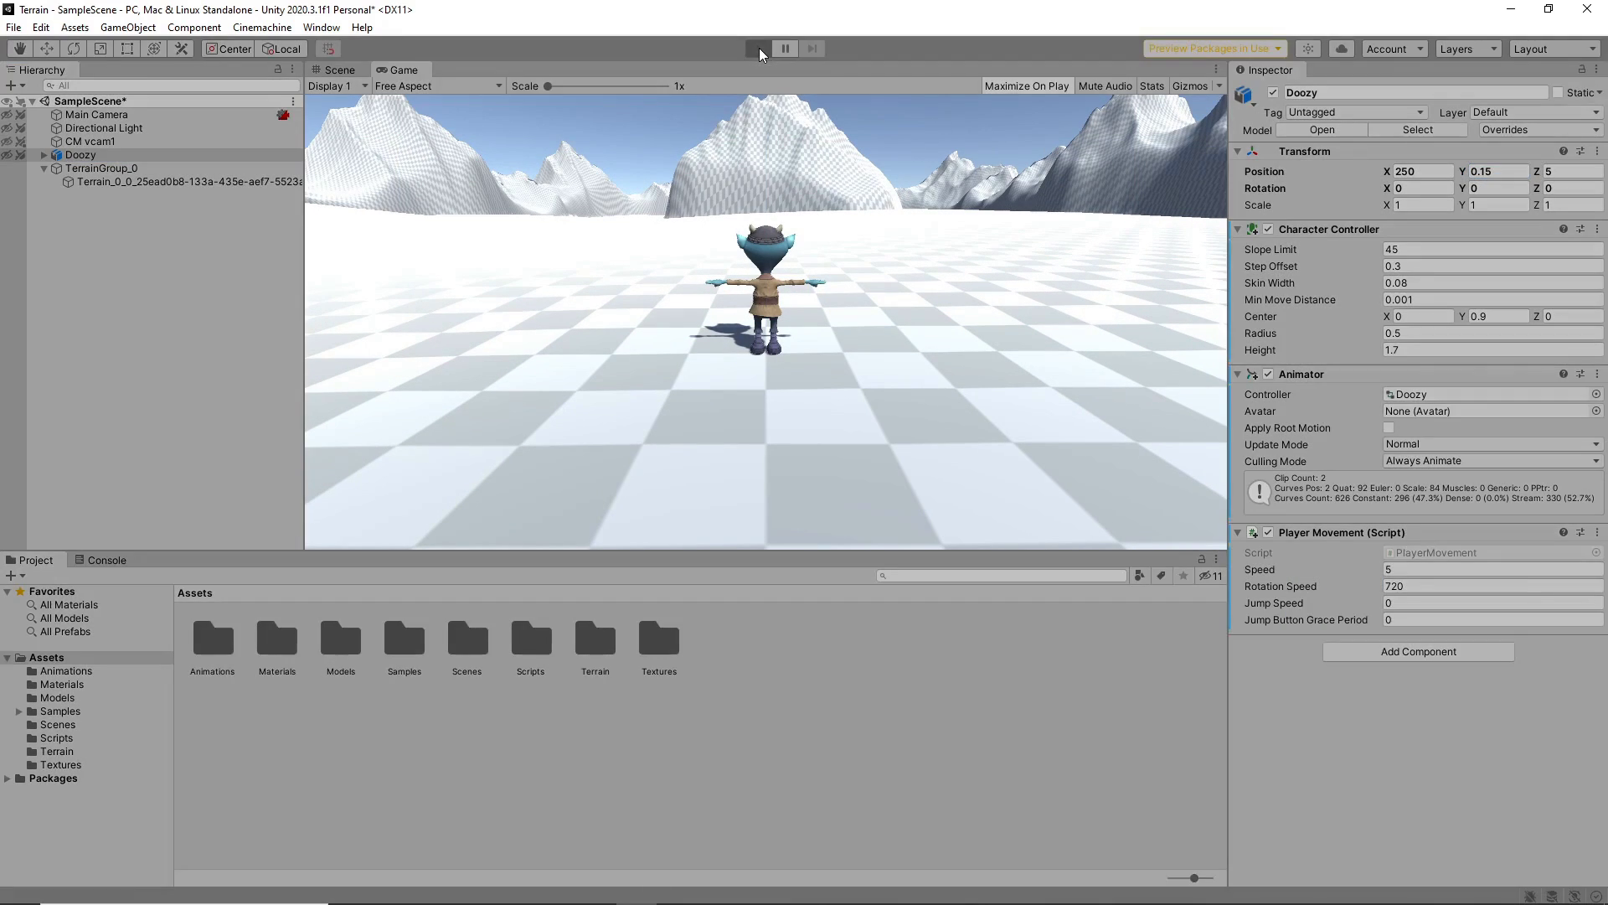
{"action": "key", "text": "w"}
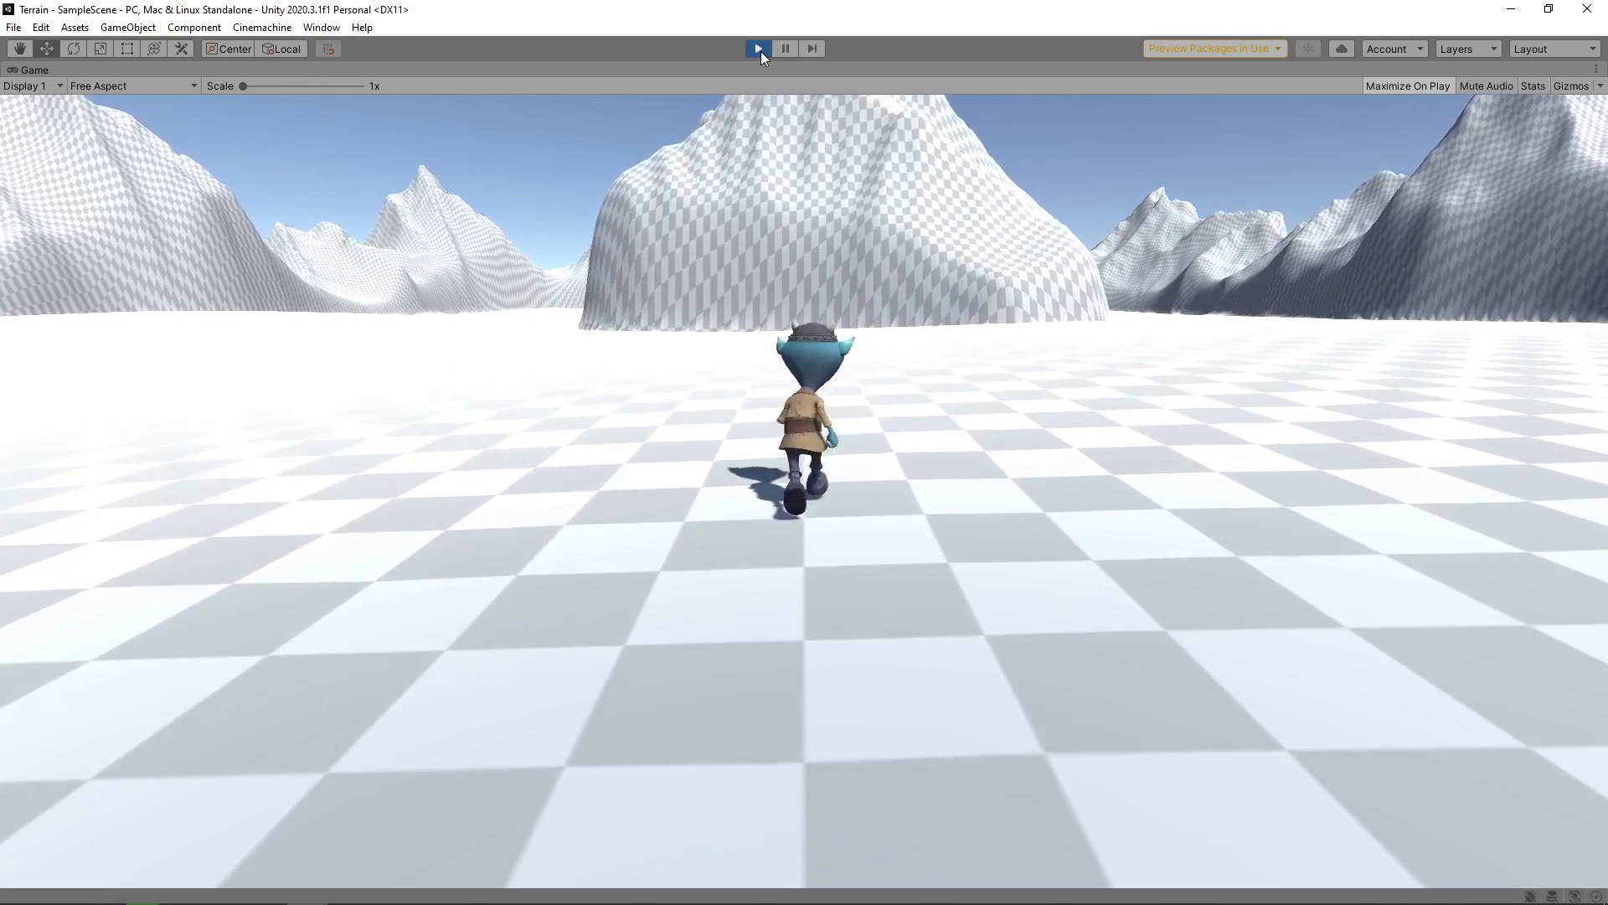
{"action": "left_click", "coordinate": [759, 50]}
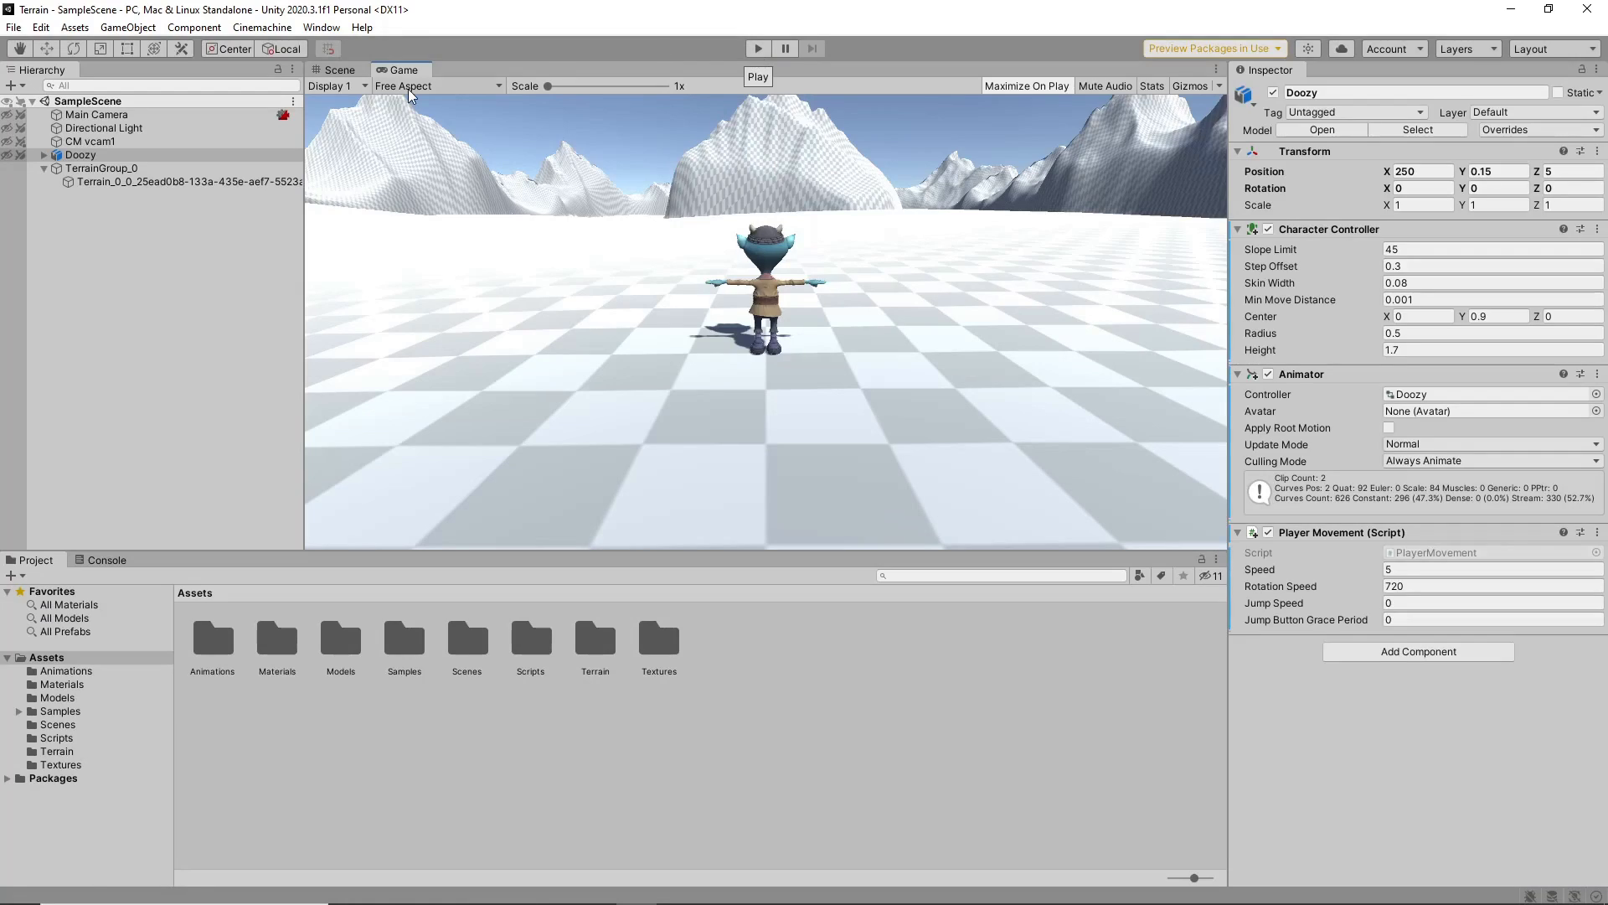
- Select the terrain tile under TerrainGroup_0 and switch its painting tool to Paint Texture
{"action": "left_click", "coordinate": [274, 188]}
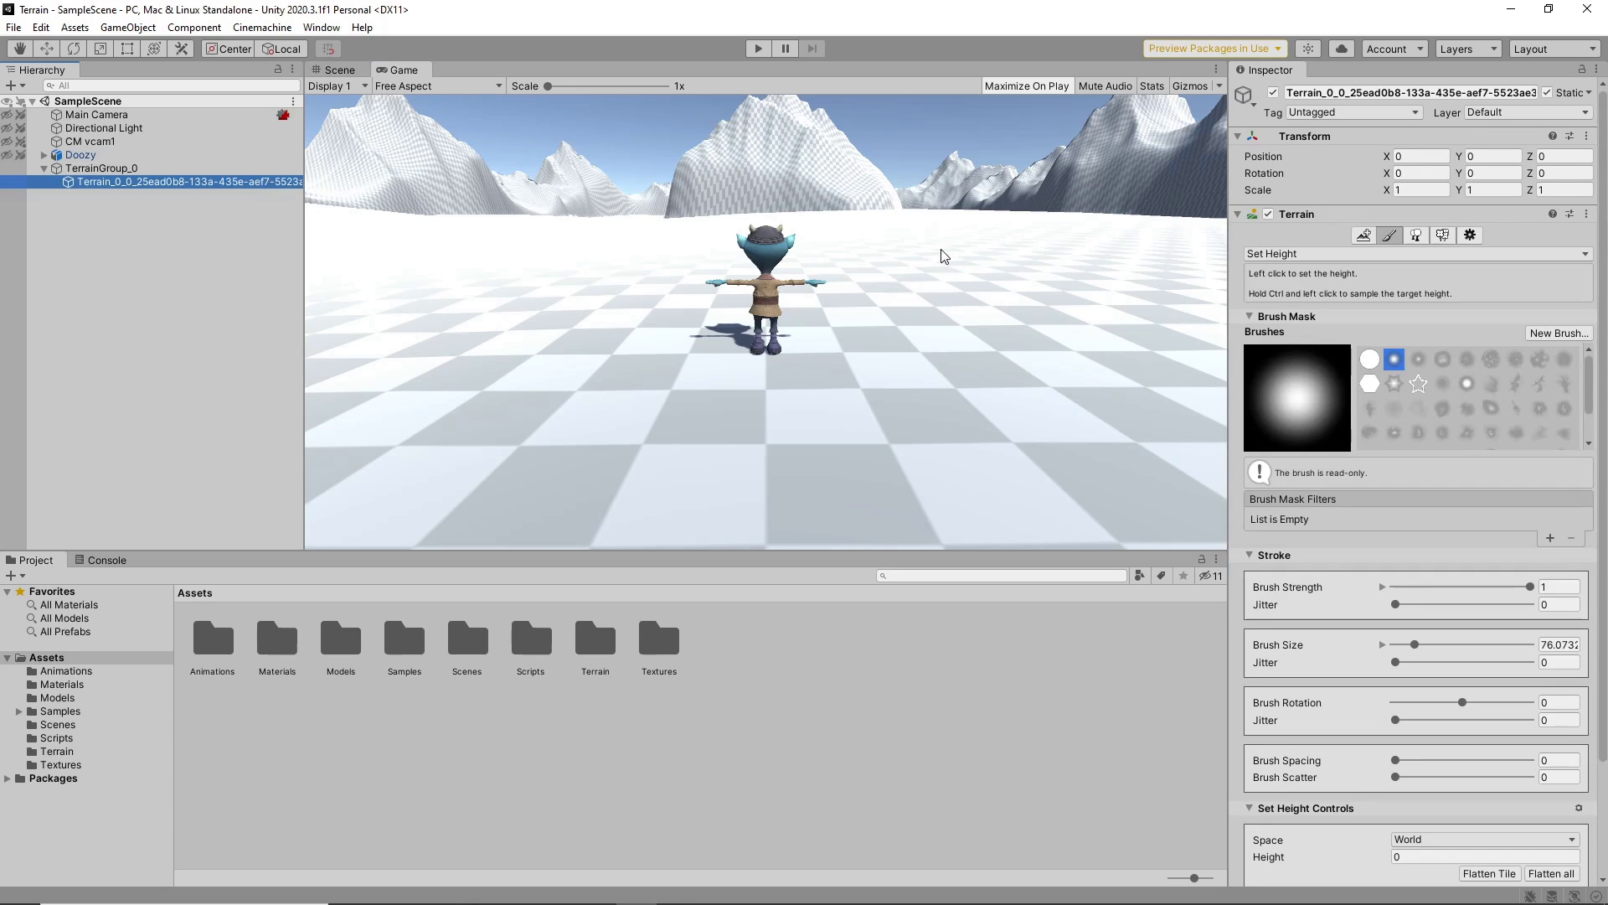
{"action": "left_click", "coordinate": [1272, 254]}
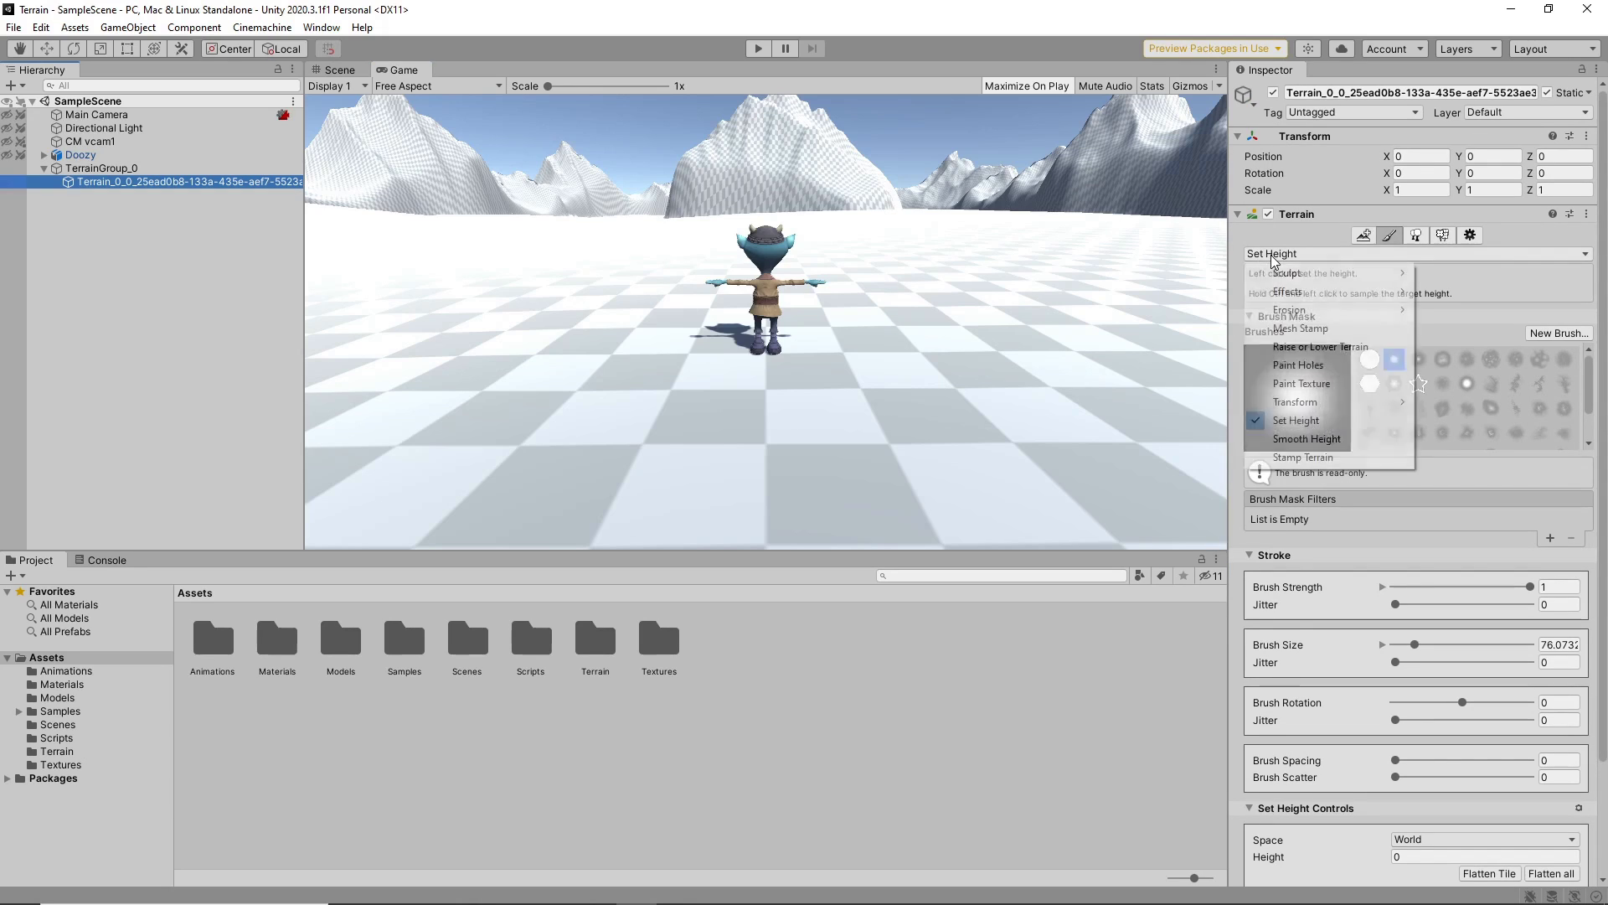
{"action": "left_click", "coordinate": [1311, 384]}
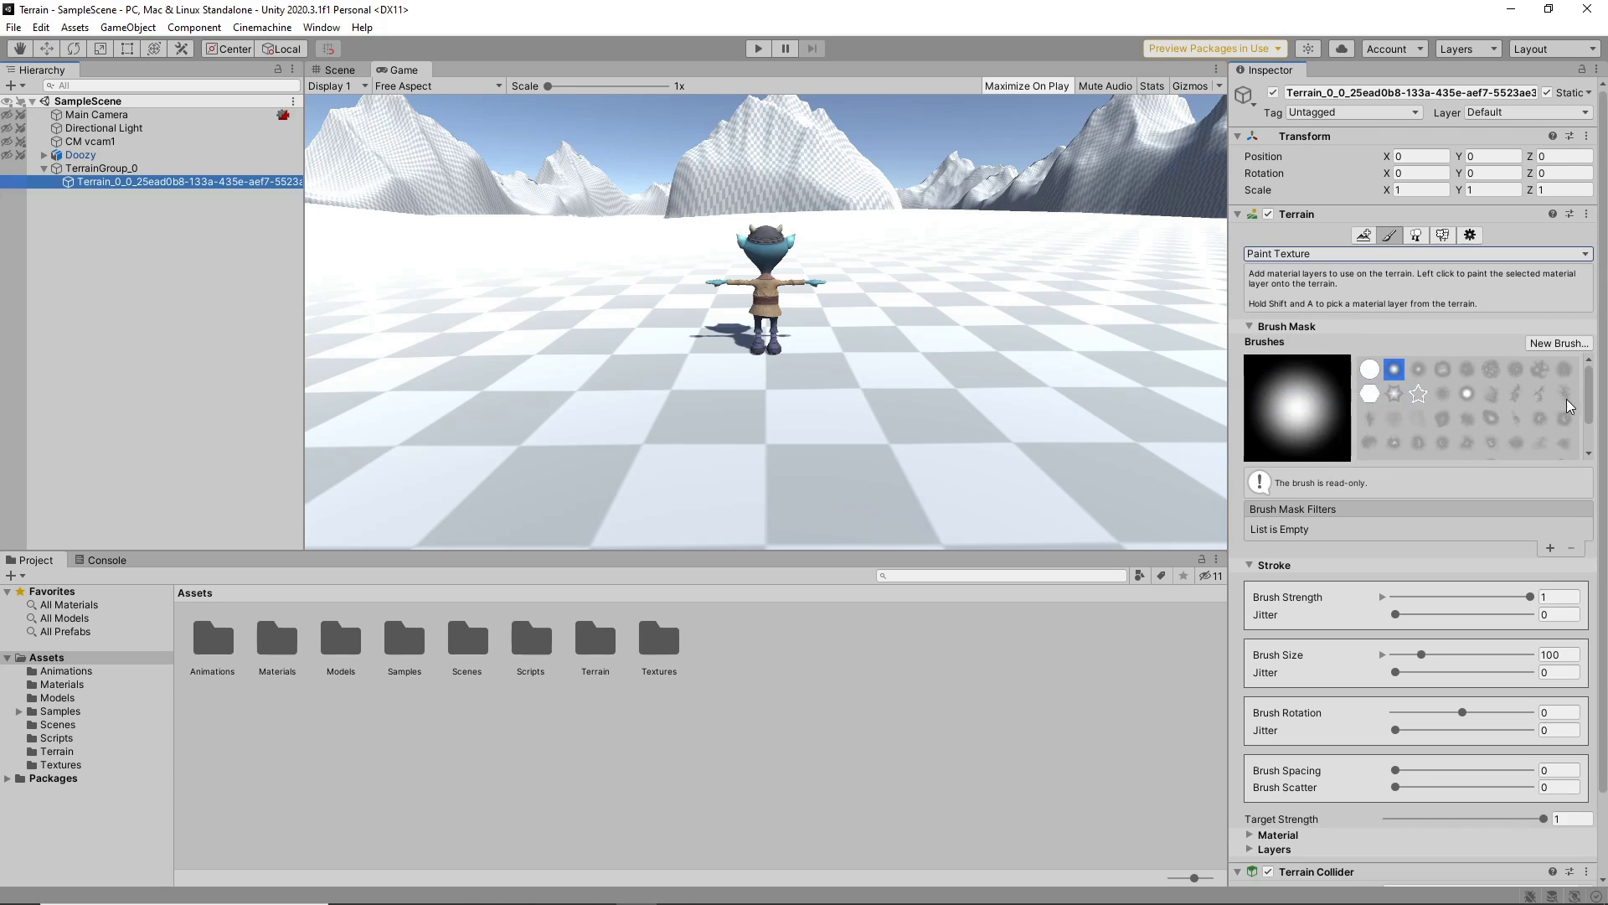
- Add the rock terrain layer to the terrain's empty layer palette
{"action": "scroll", "coordinate": [1606, 410], "scroll_direction": "down", "scroll_amount": 3}
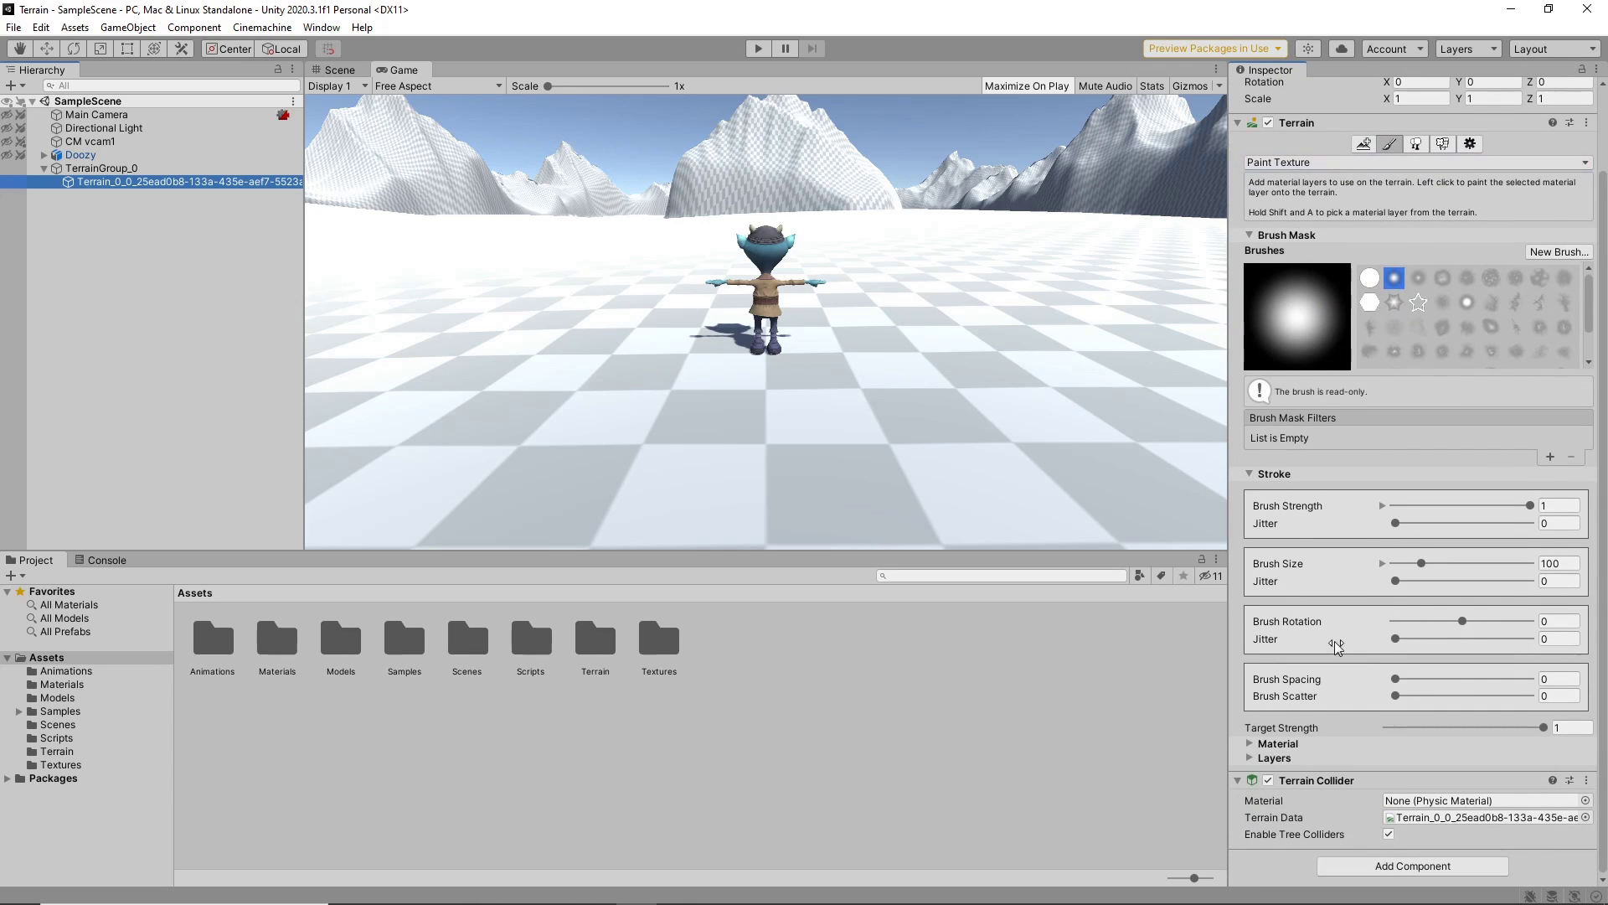
{"action": "left_click", "coordinate": [1259, 758]}
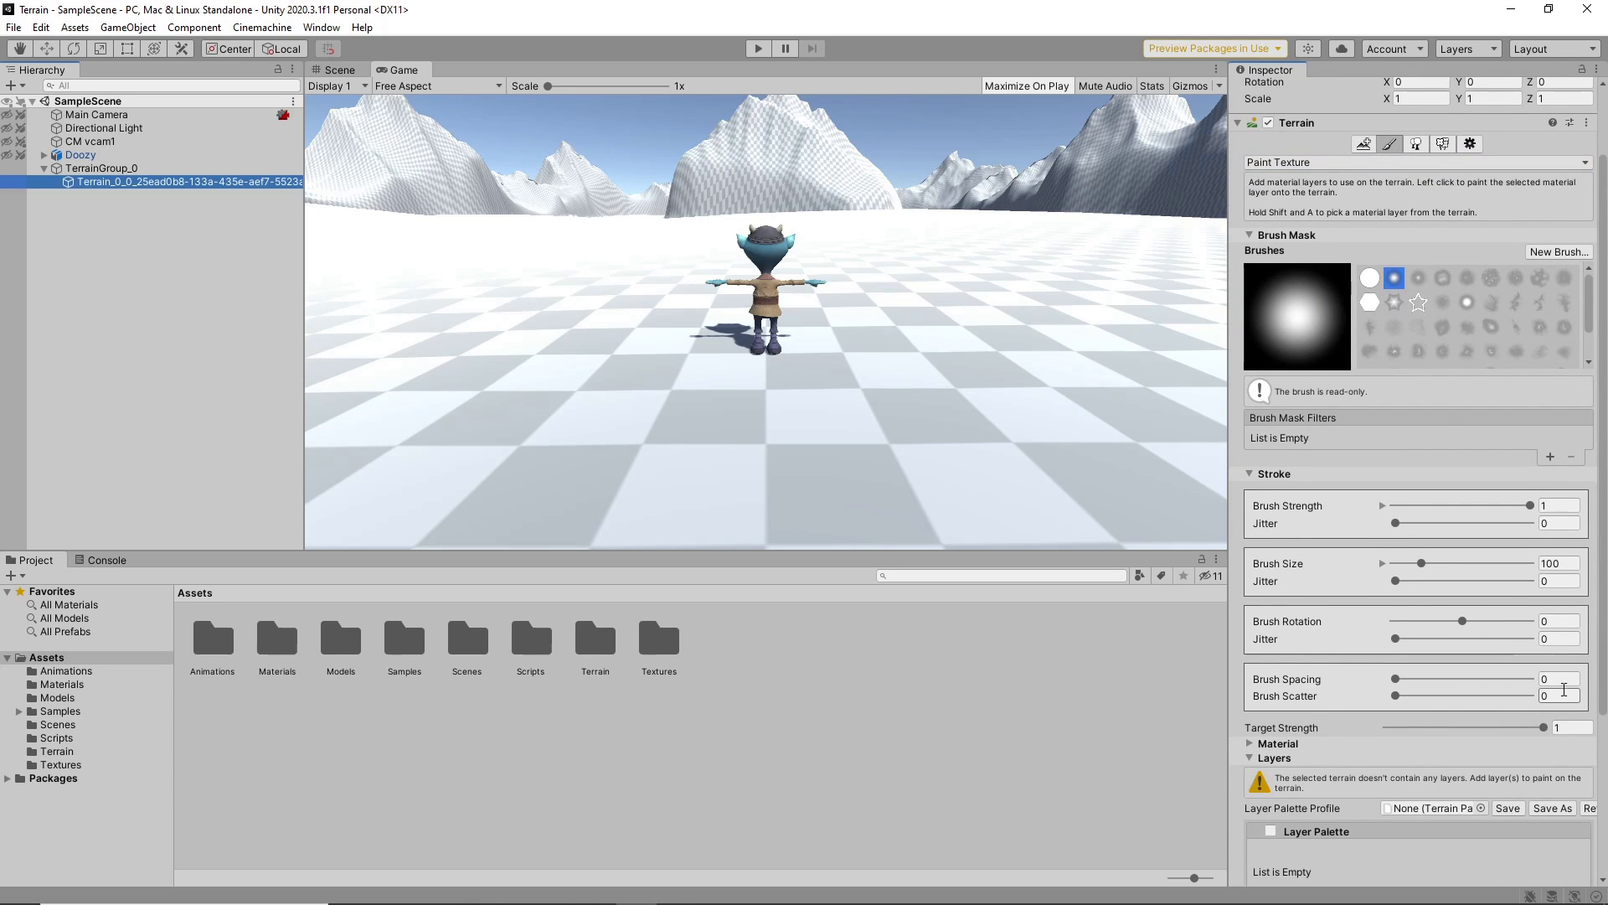
{"action": "scroll", "coordinate": [1605, 800], "scroll_direction": "down", "scroll_amount": 3}
{"action": "scroll", "coordinate": [1606, 800], "scroll_direction": "down", "scroll_amount": 2}
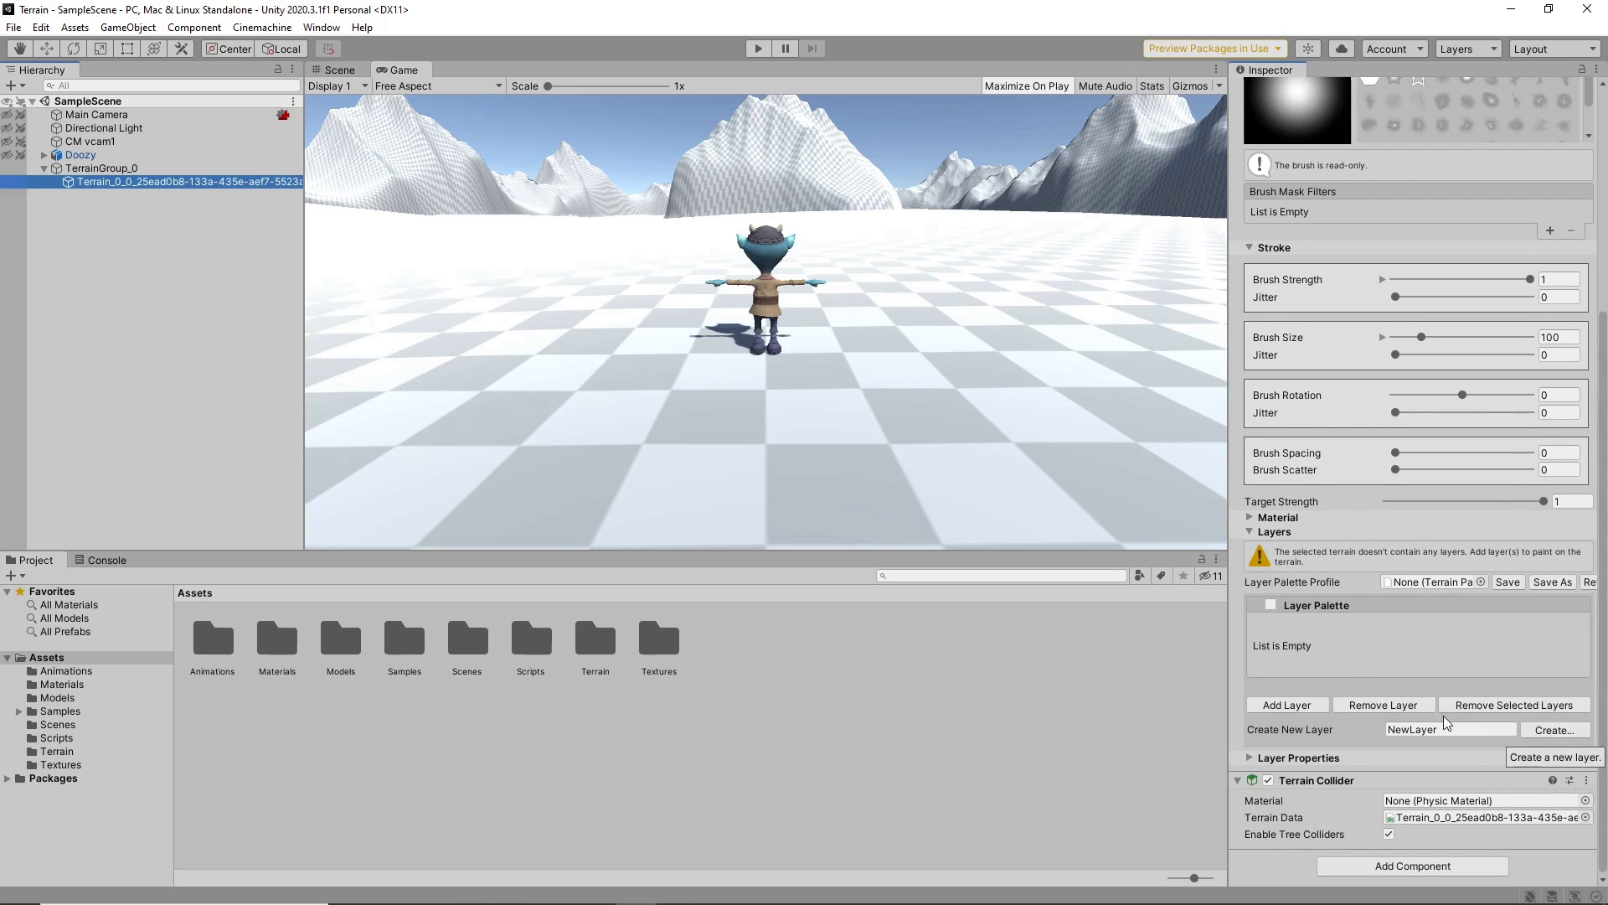
{"action": "left_click", "coordinate": [1288, 706]}
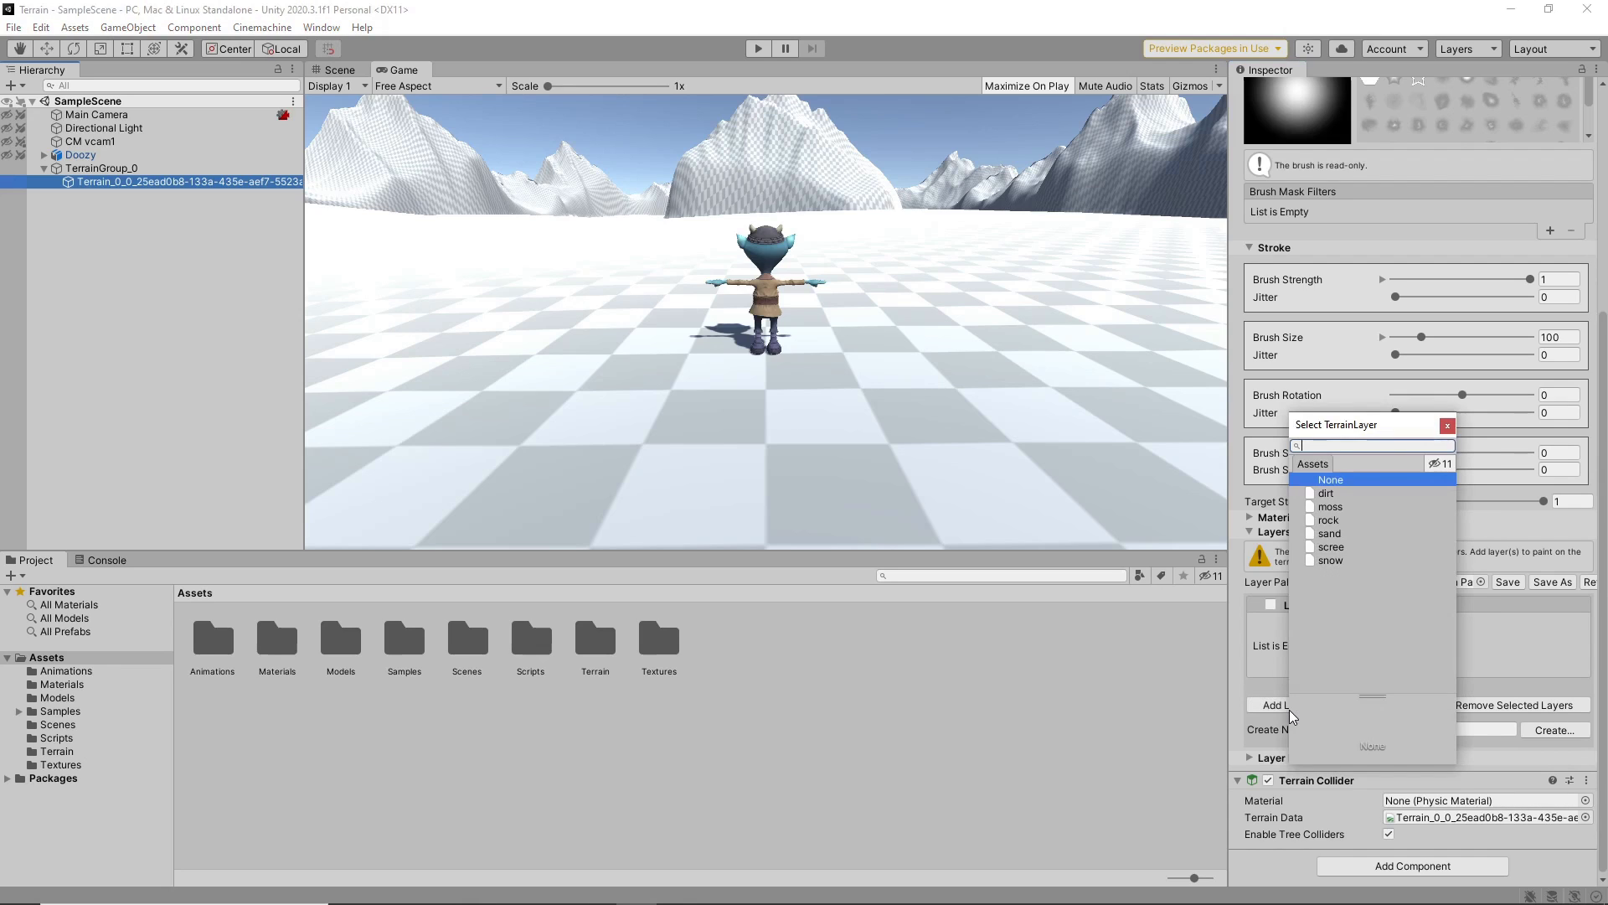
{"action": "double_click", "coordinate": [1329, 521]}
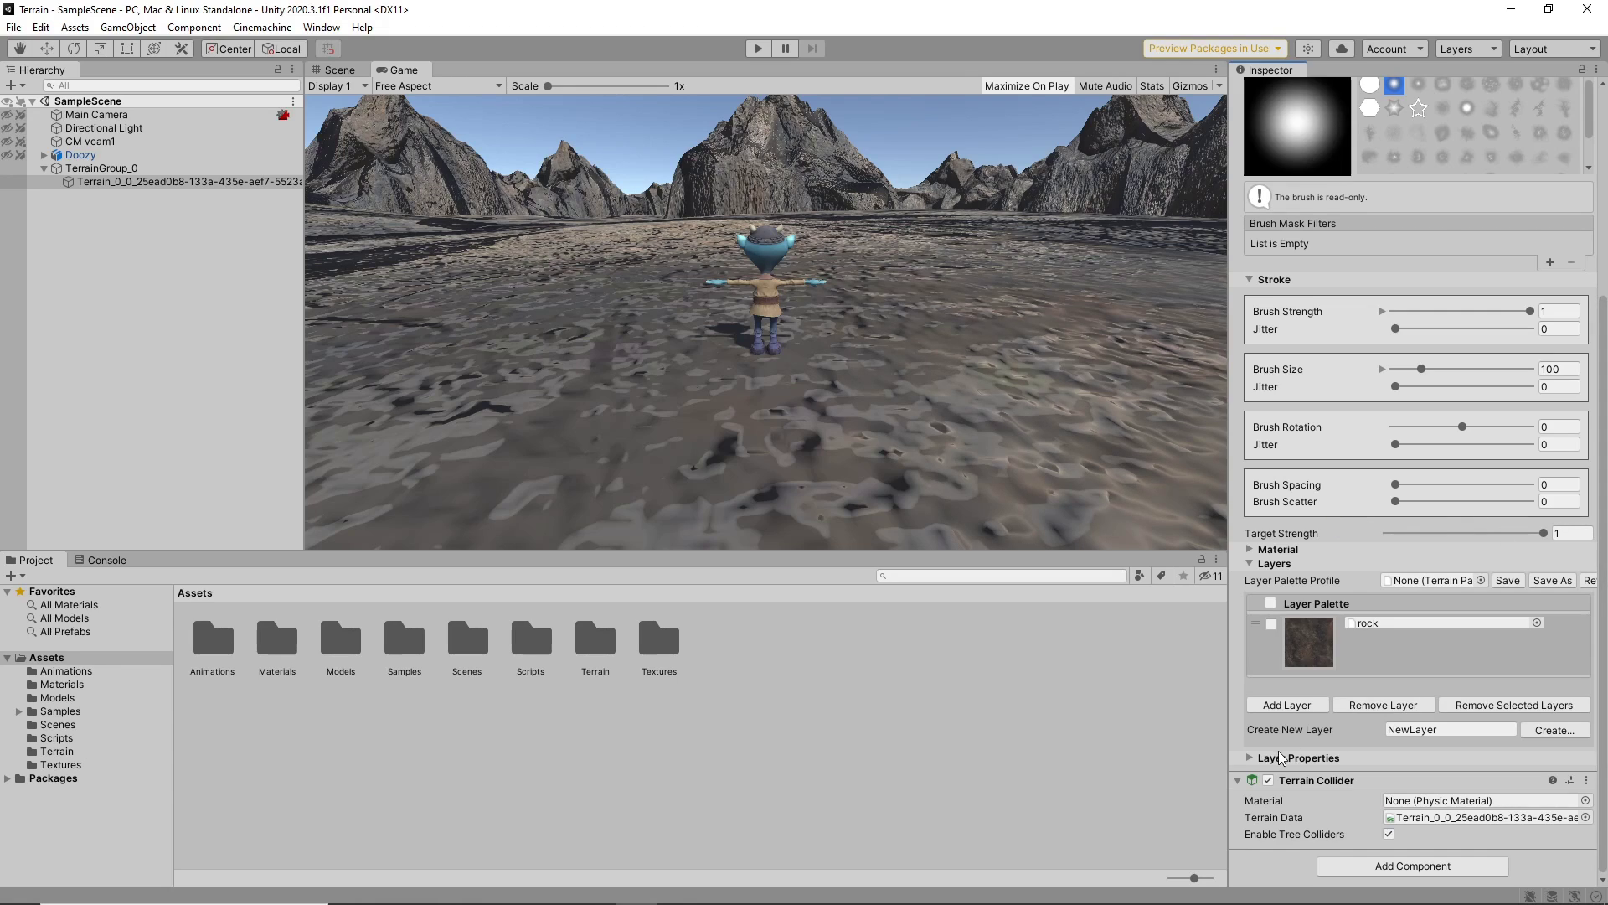
- Set the rock layer's normal scale to 1 in its layer properties
{"action": "left_click", "coordinate": [1249, 758]}
{"action": "scroll", "coordinate": [1602, 664], "scroll_direction": "down", "scroll_amount": 5}
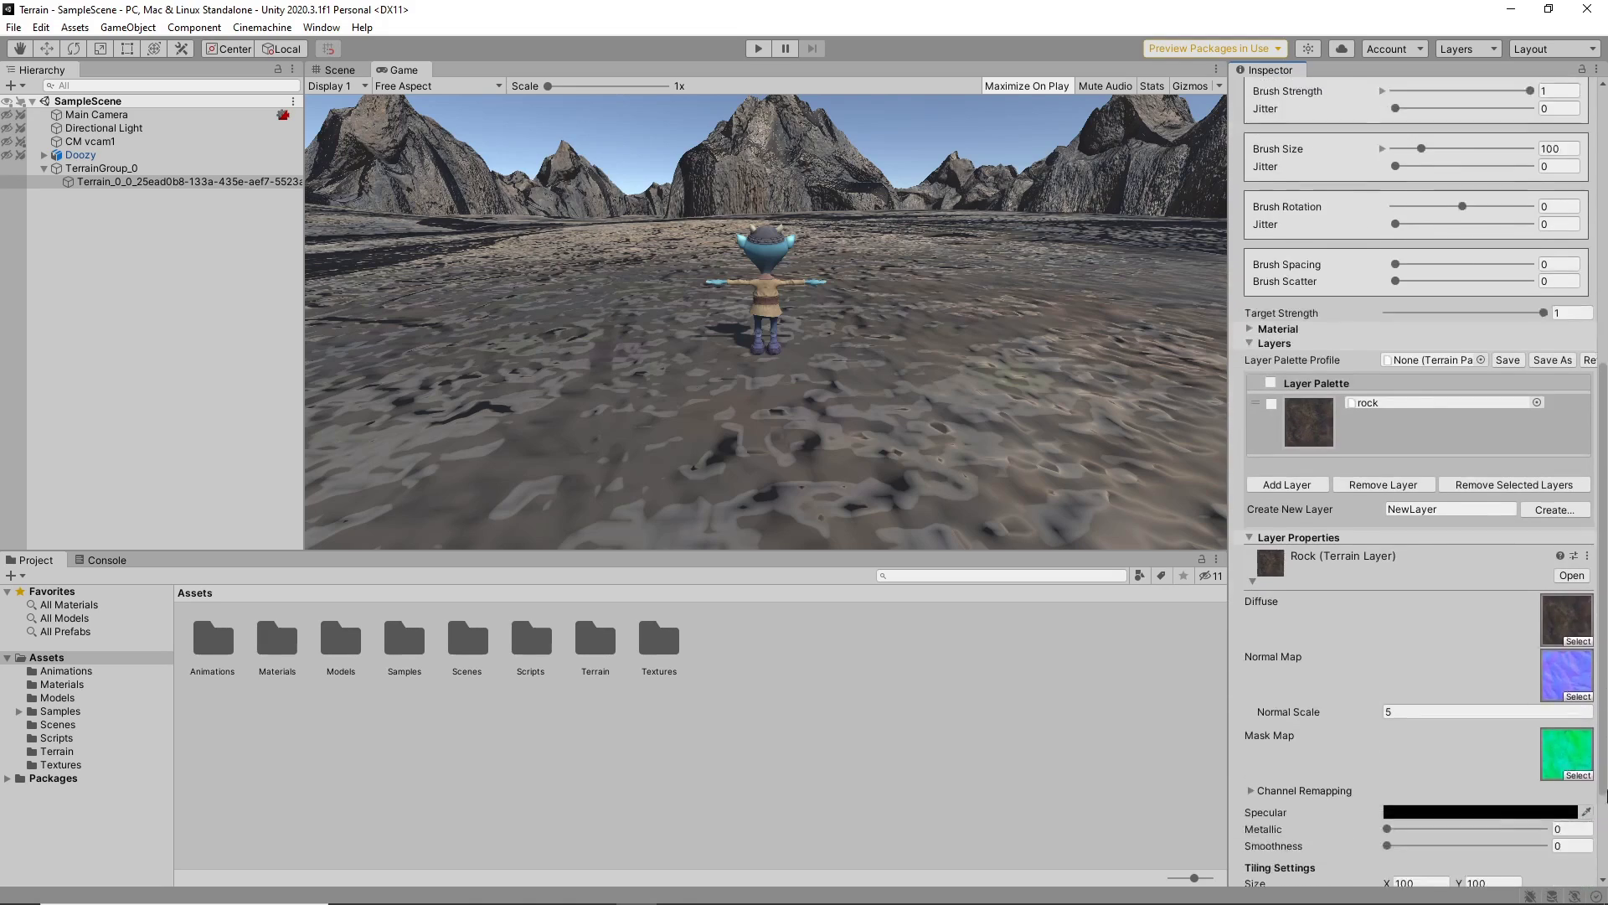
{"action": "left_click", "coordinate": [1418, 567]}
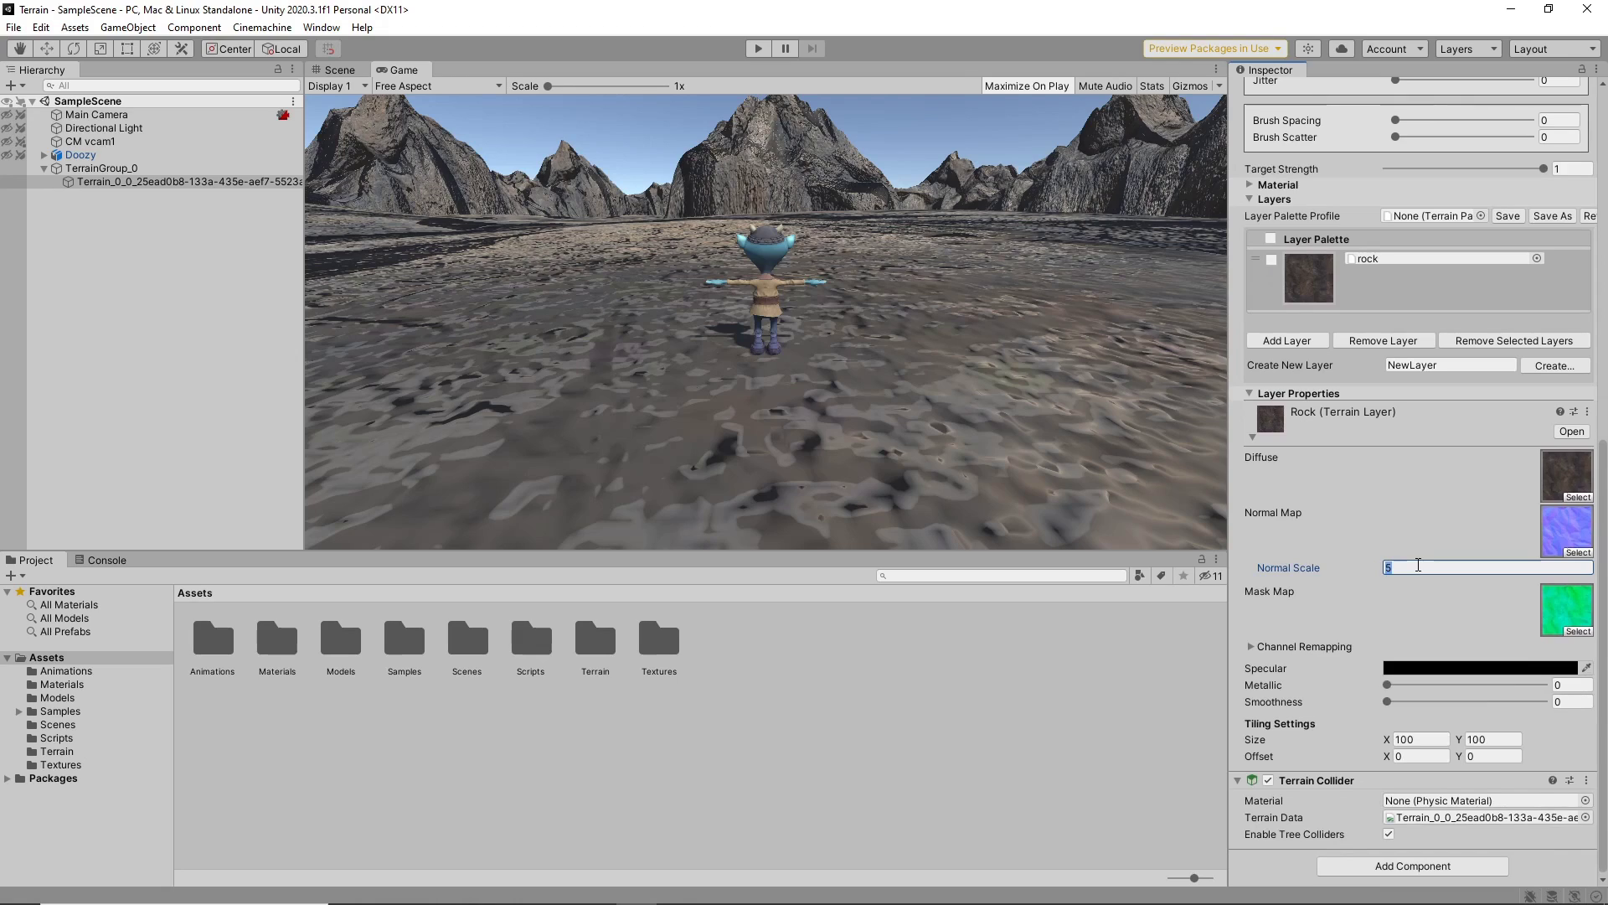
{"action": "type", "text": "0"}
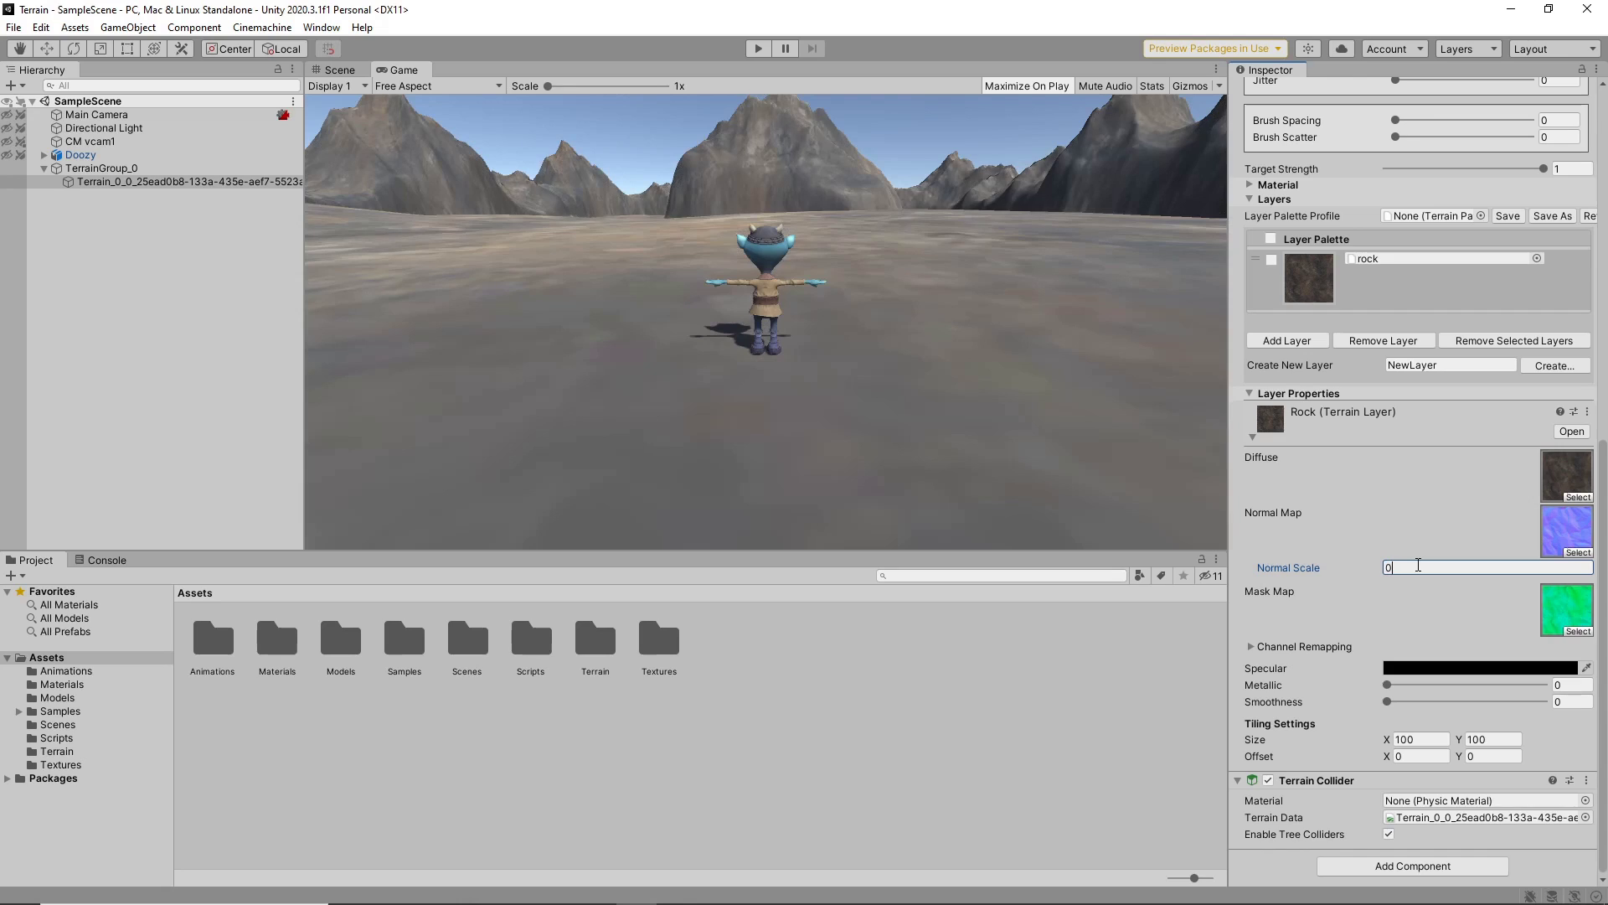
{"action": "key", "text": "BackSpace"}
{"action": "type", "text": "1"}
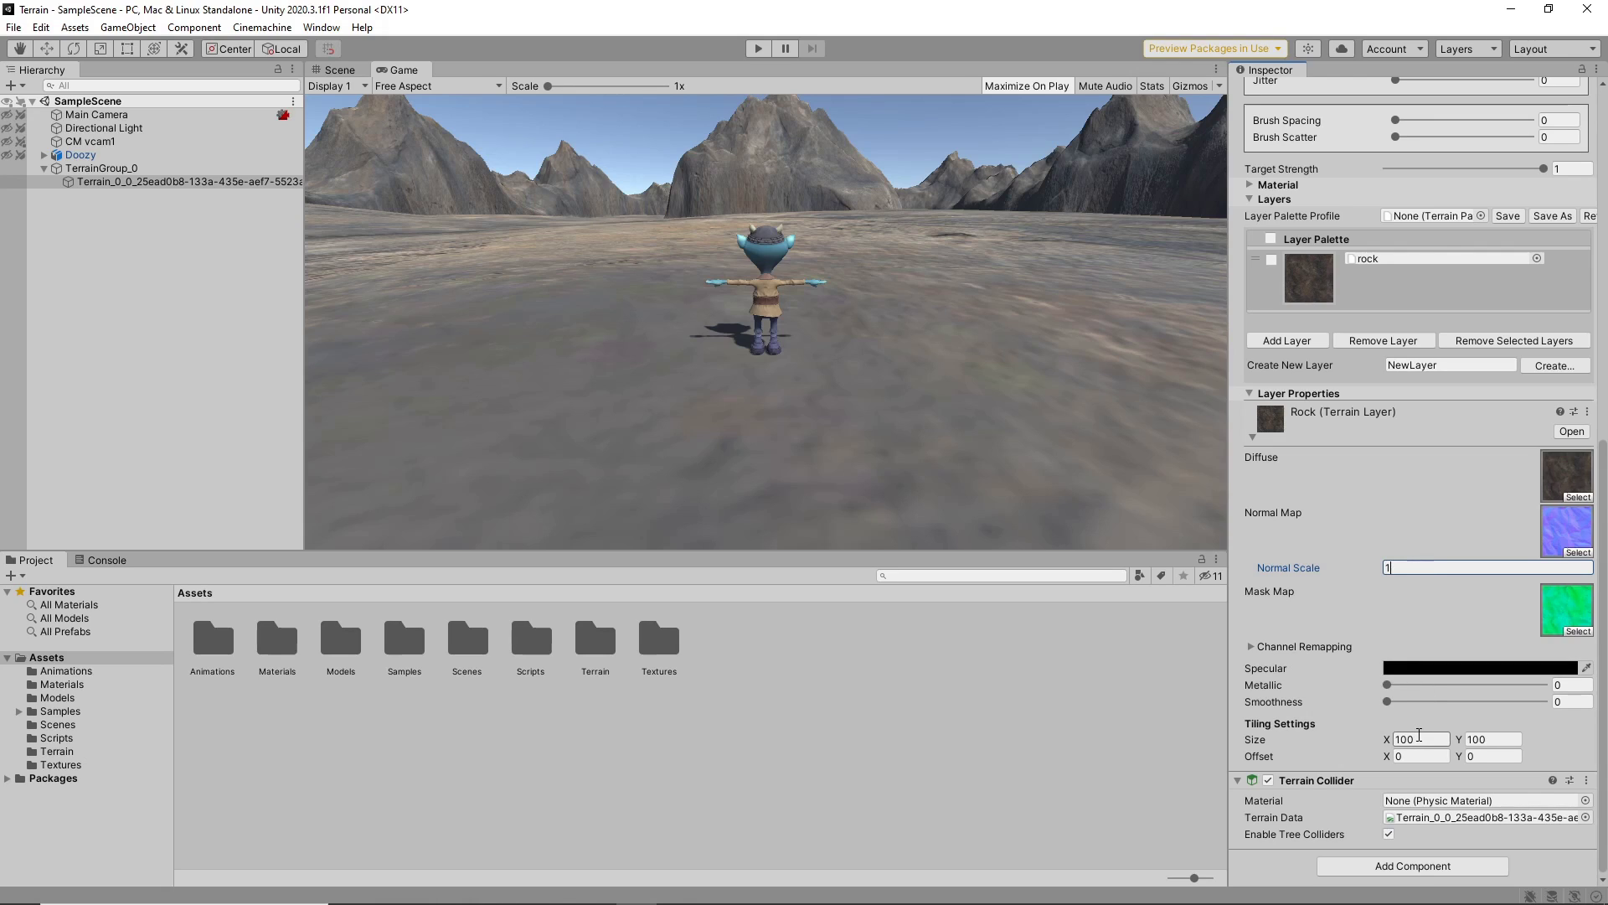
- Set the rock layer's tiling size to 20 in both X and Y
{"action": "left_click", "coordinate": [1419, 738]}
{"action": "type", "text": "20"}
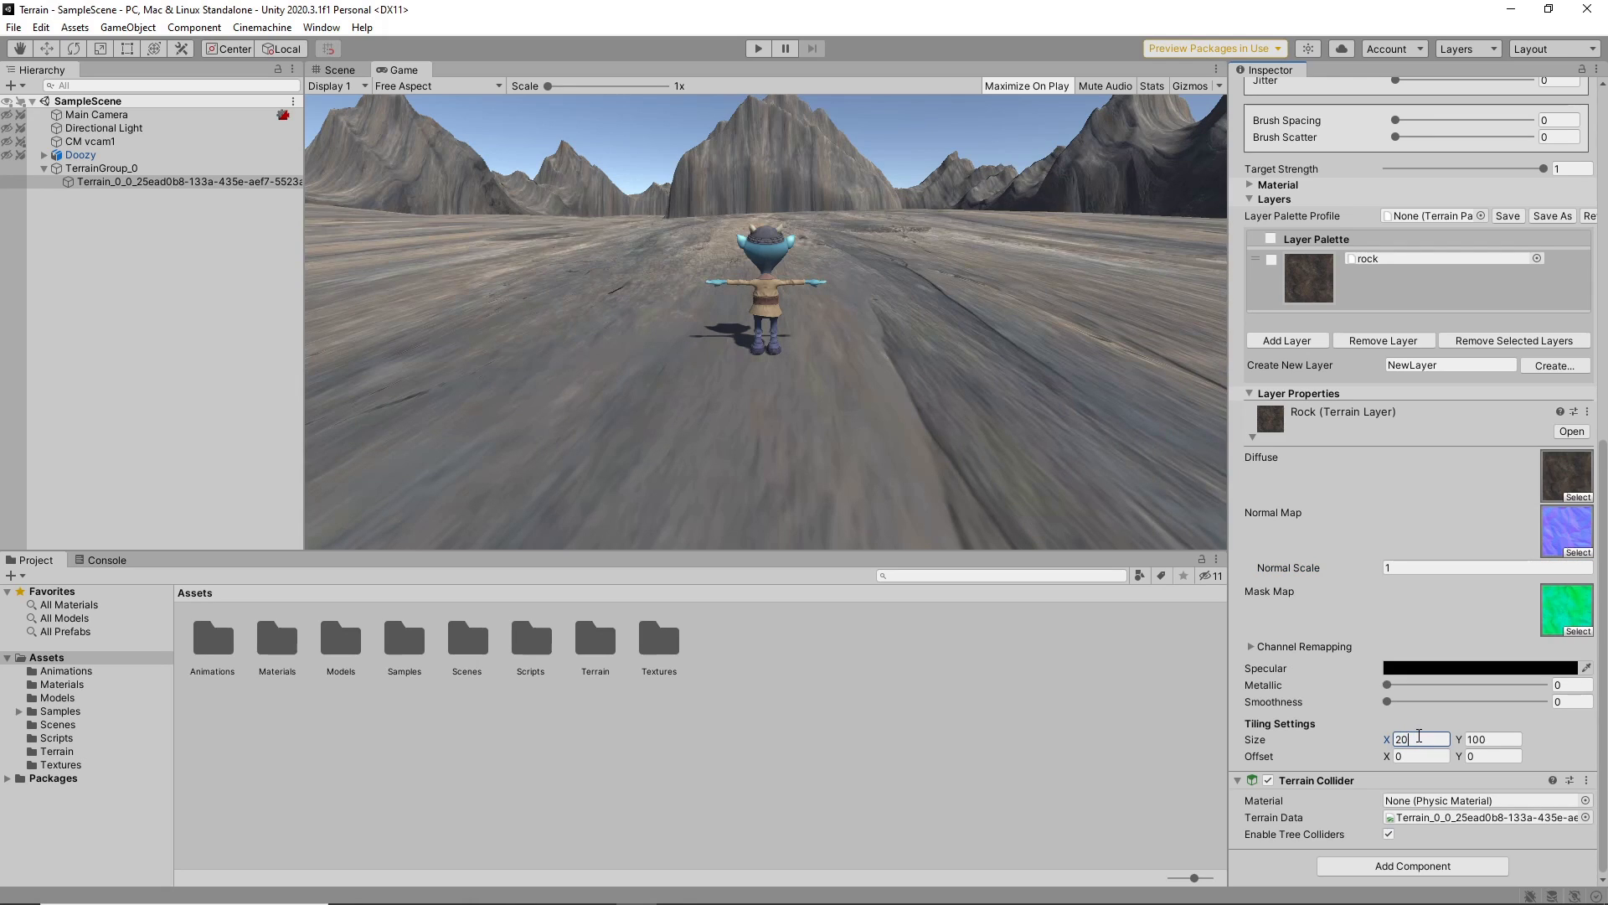
{"action": "key", "text": "Tab"}
{"action": "type", "text": "20"}
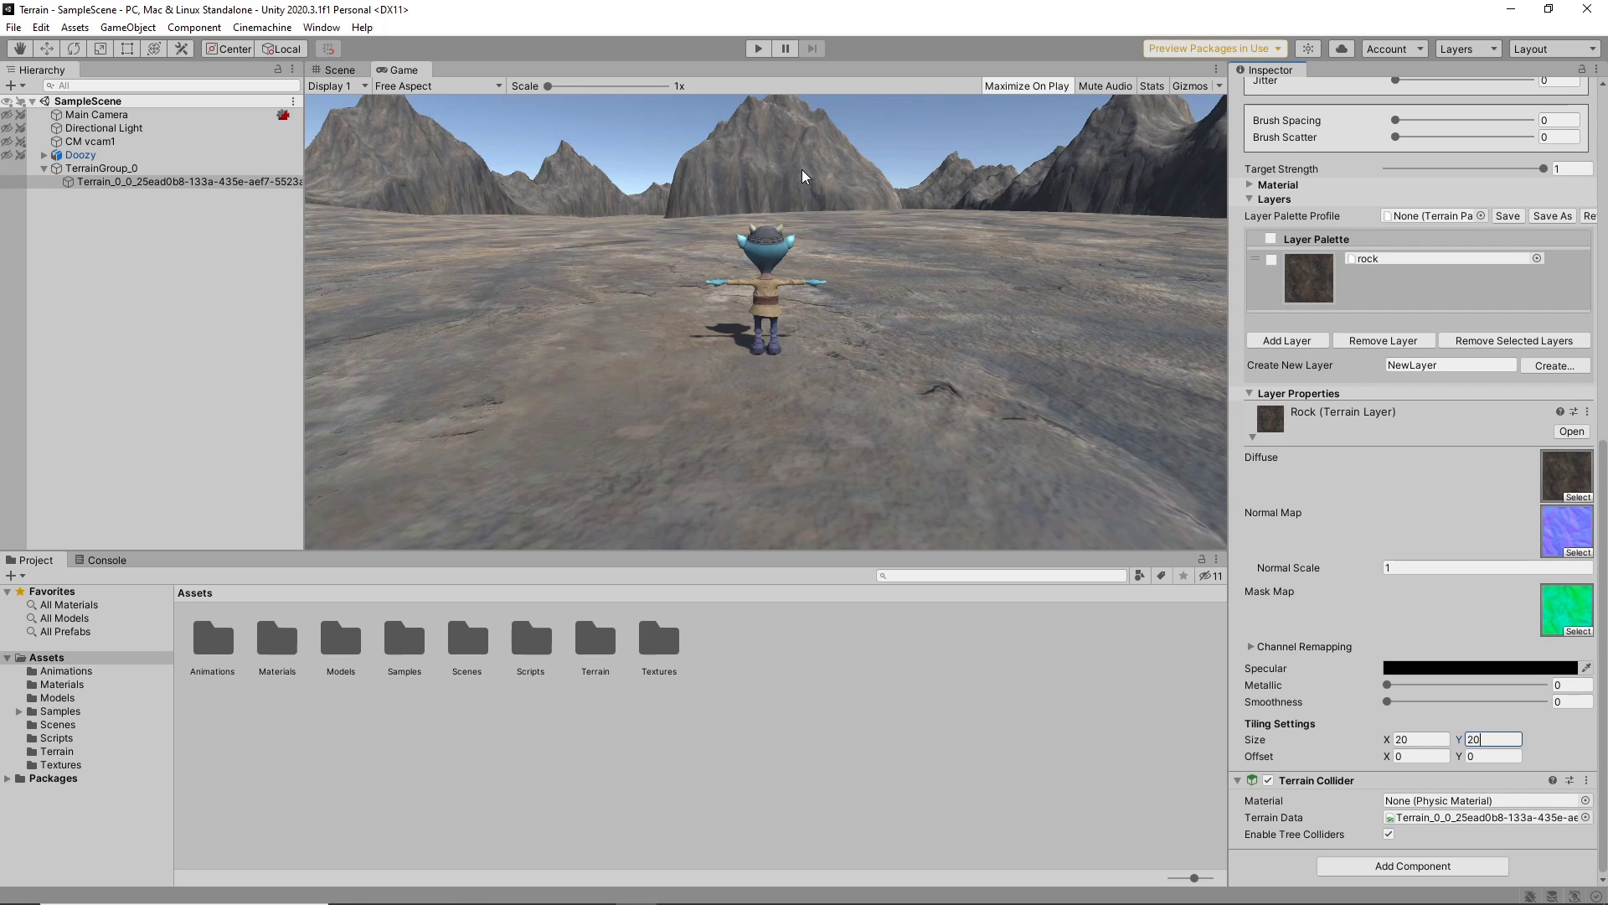
- Play the scene again, walk the character forward over the rock-textured ground, and stop play mode
{"action": "left_click", "coordinate": [758, 50]}
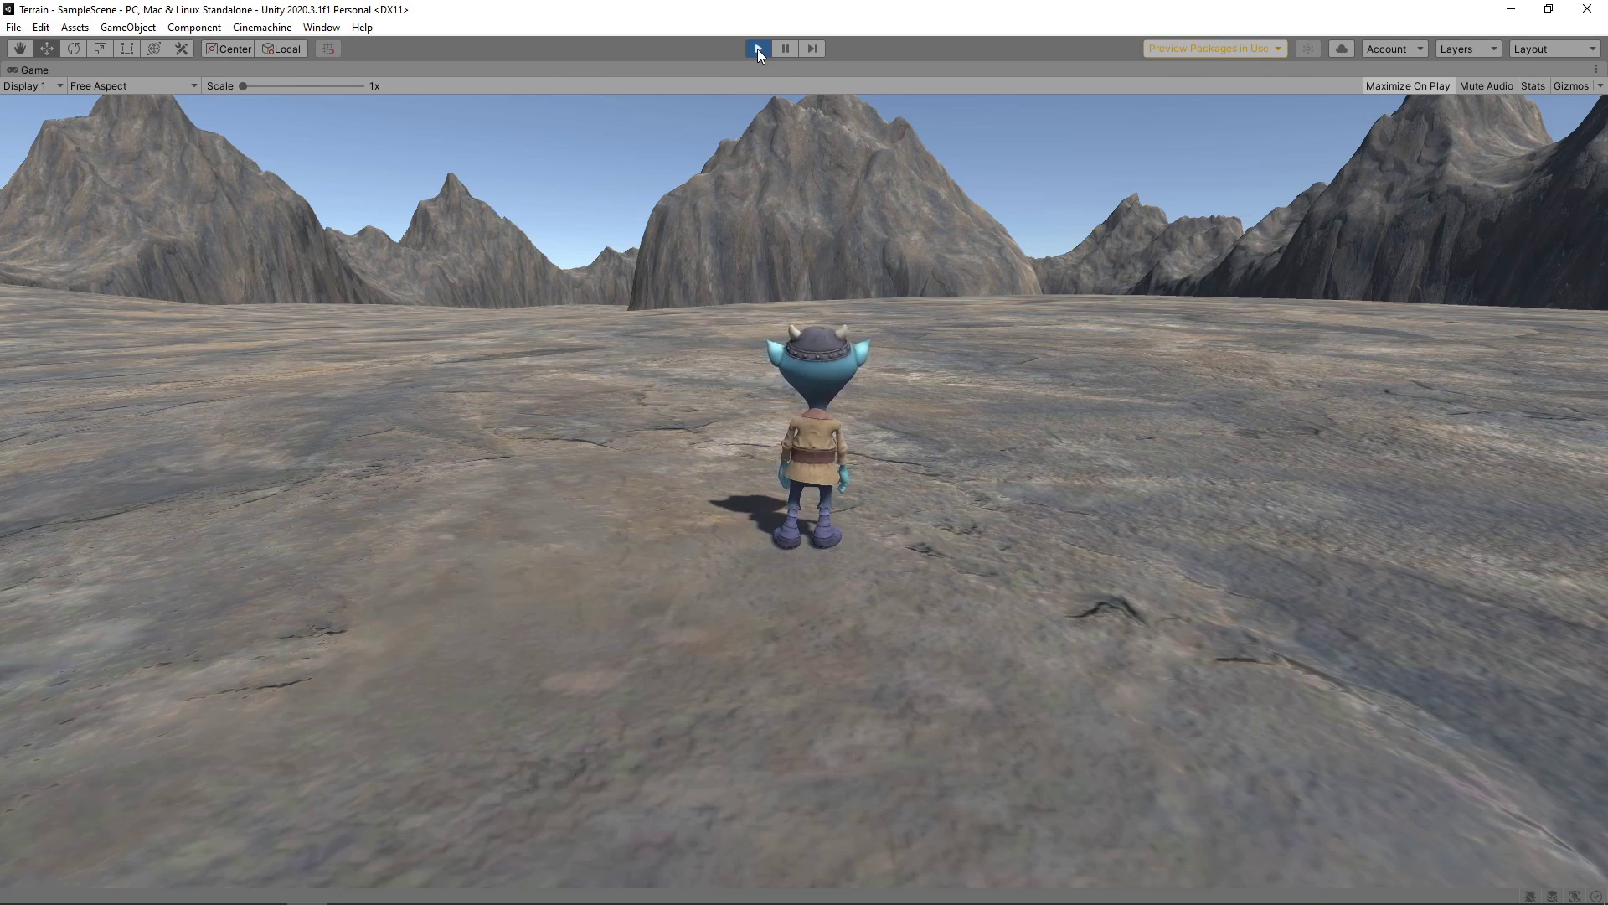
{"action": "key", "text": "w"}
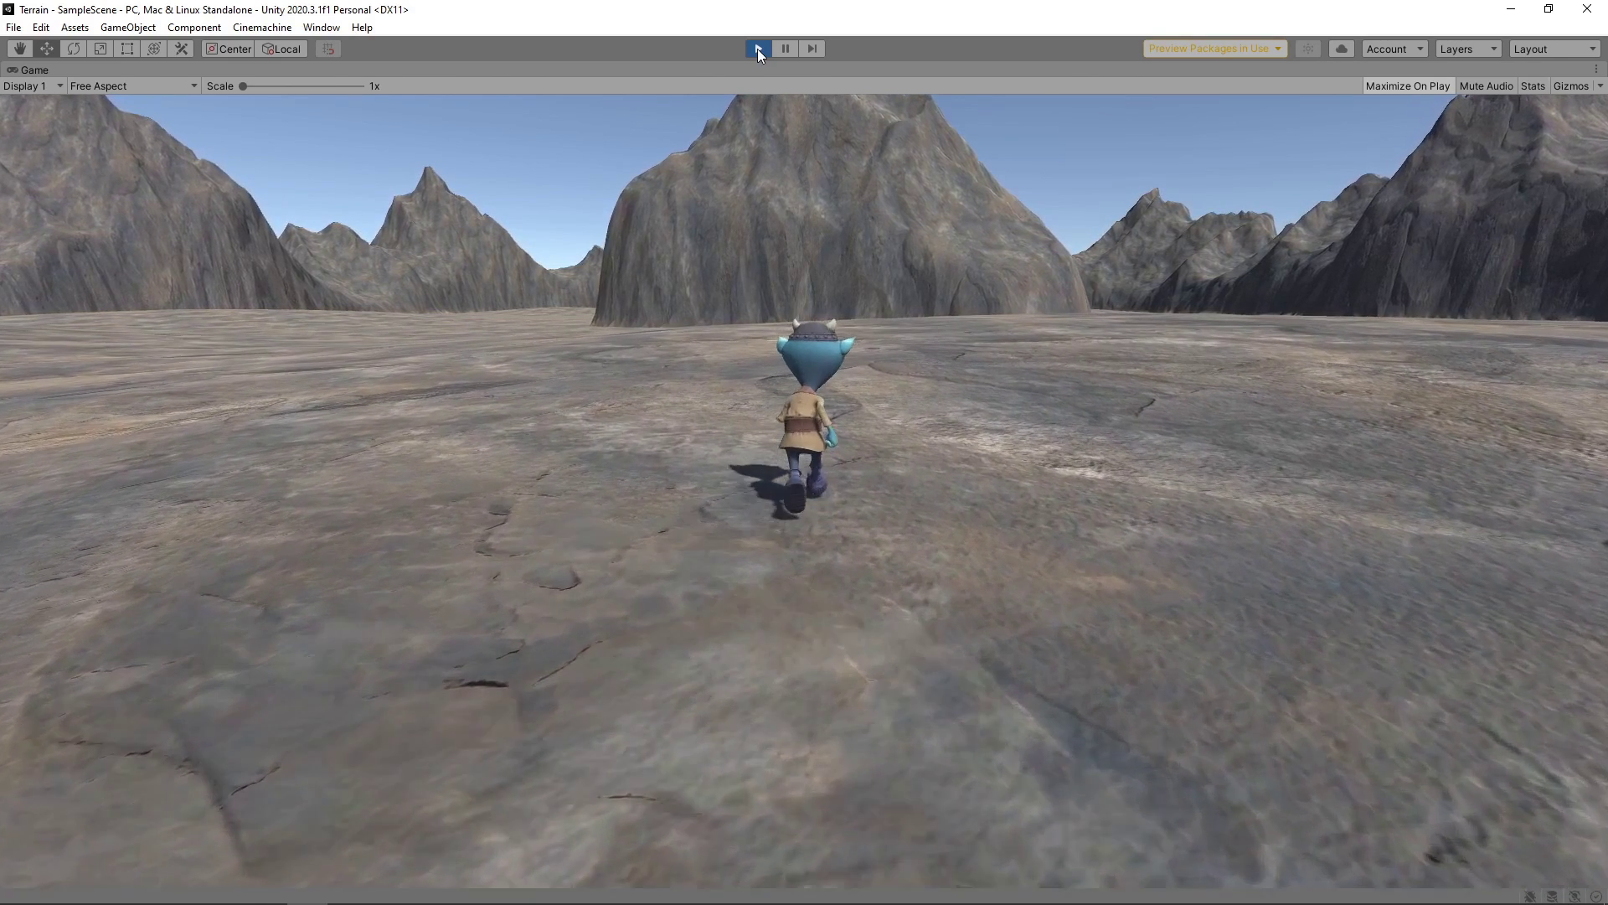
{"action": "left_click", "coordinate": [757, 49]}
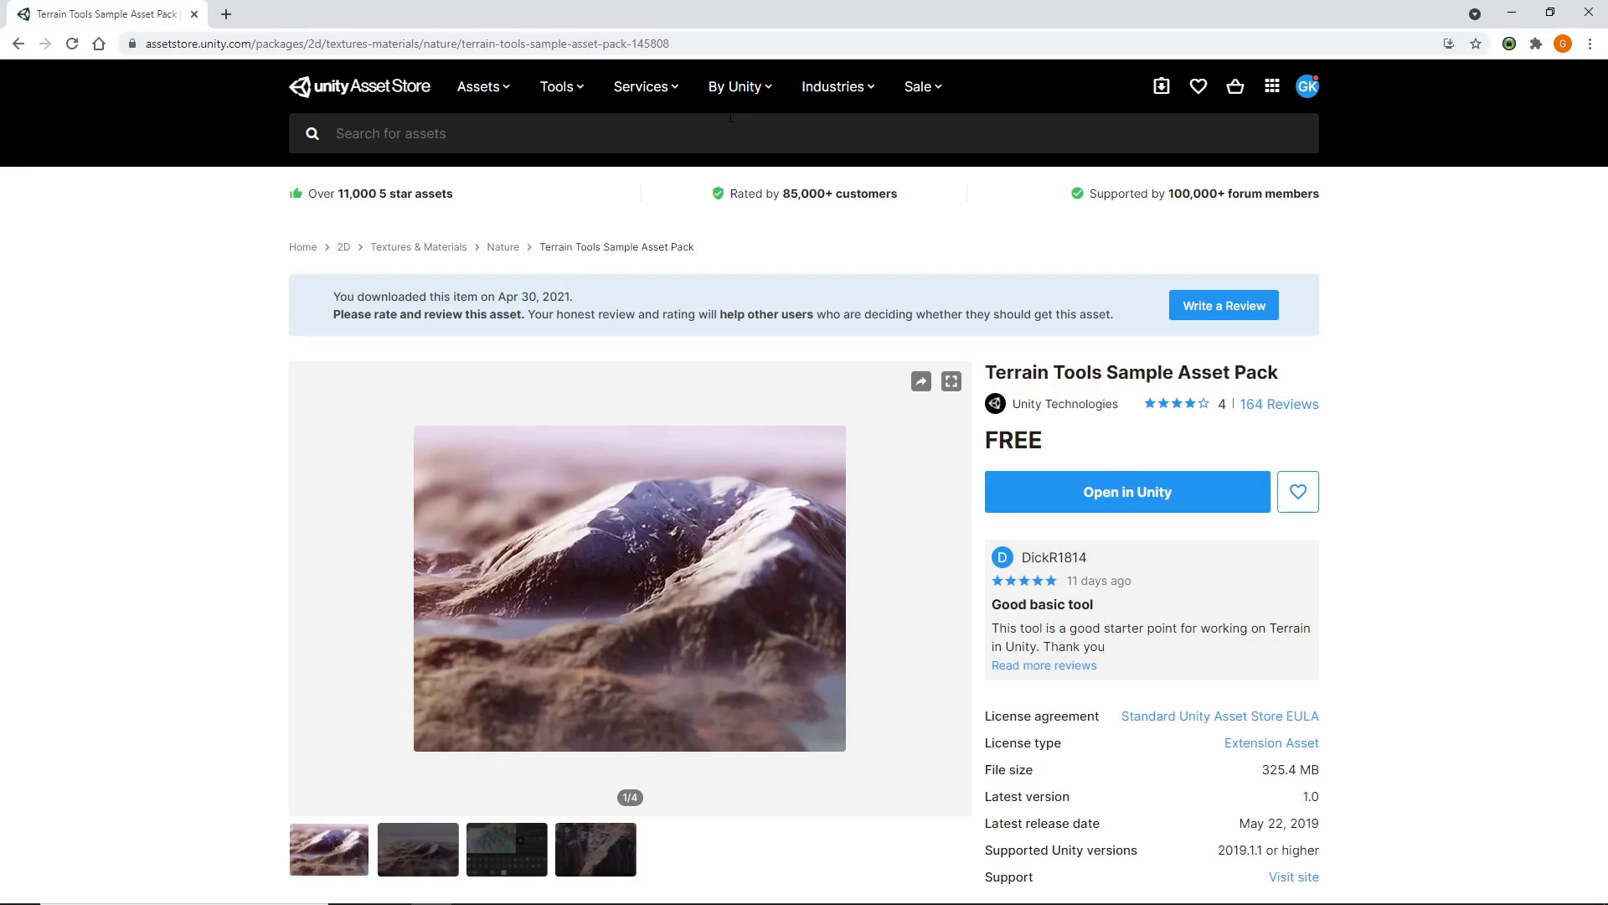
- Switch to the Unity Asset Store in the browser, search for "fantasy landscape", and open the free Fantasy landscape package in Unity's Package Manager
{"action": "left_click", "coordinate": [729, 130]}
{"action": "type", "text": "fantasy landscape"}
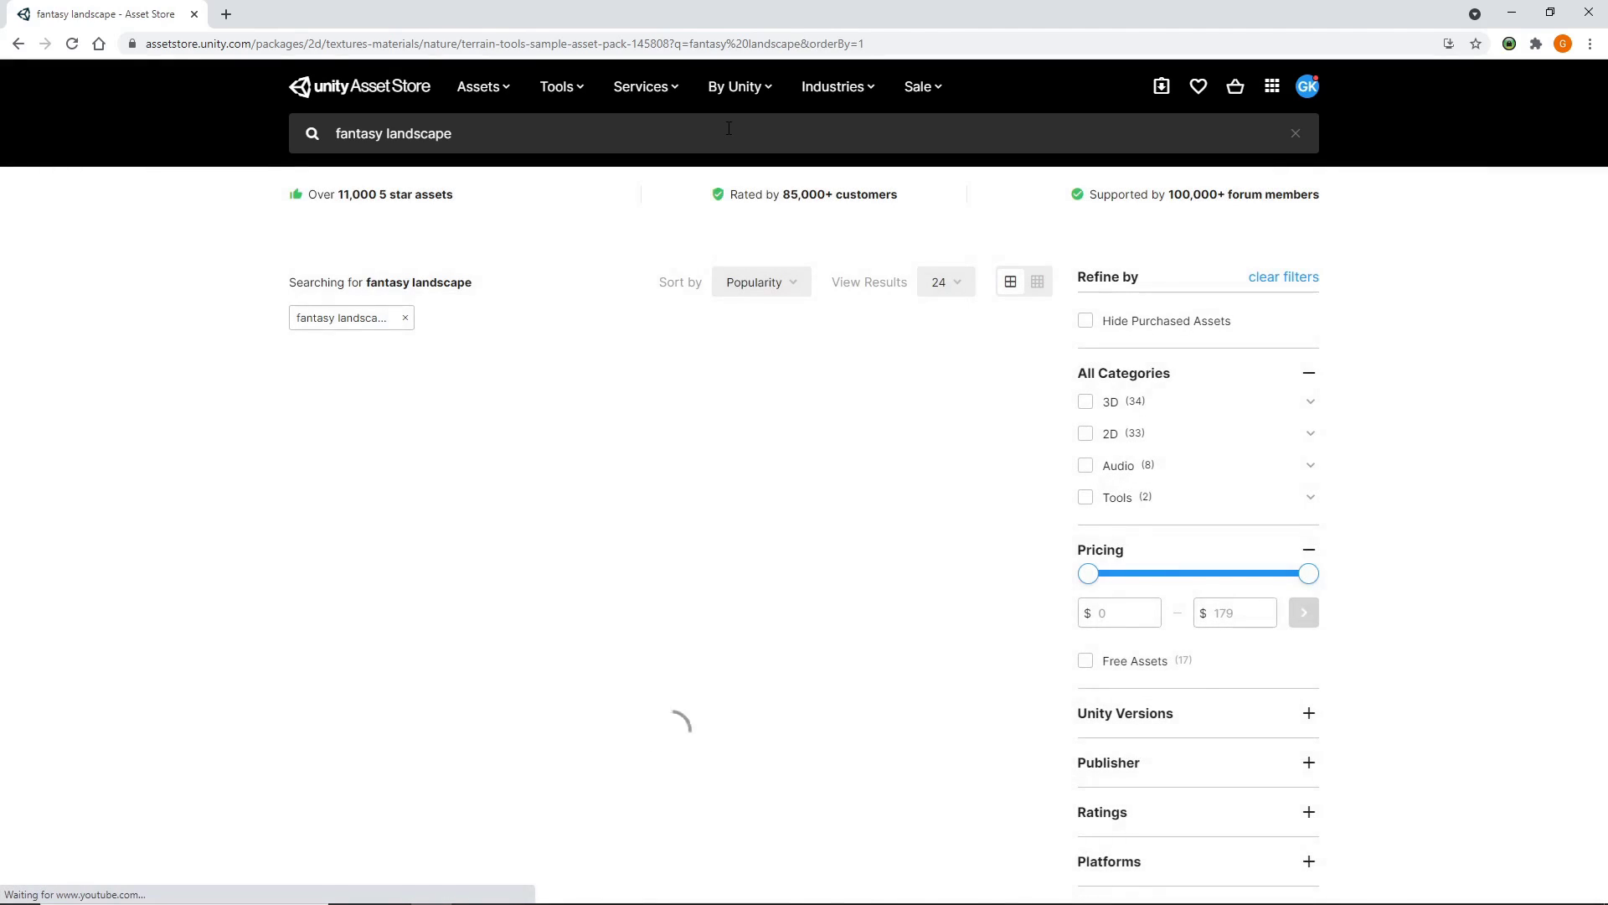
{"action": "left_click", "coordinate": [364, 618]}
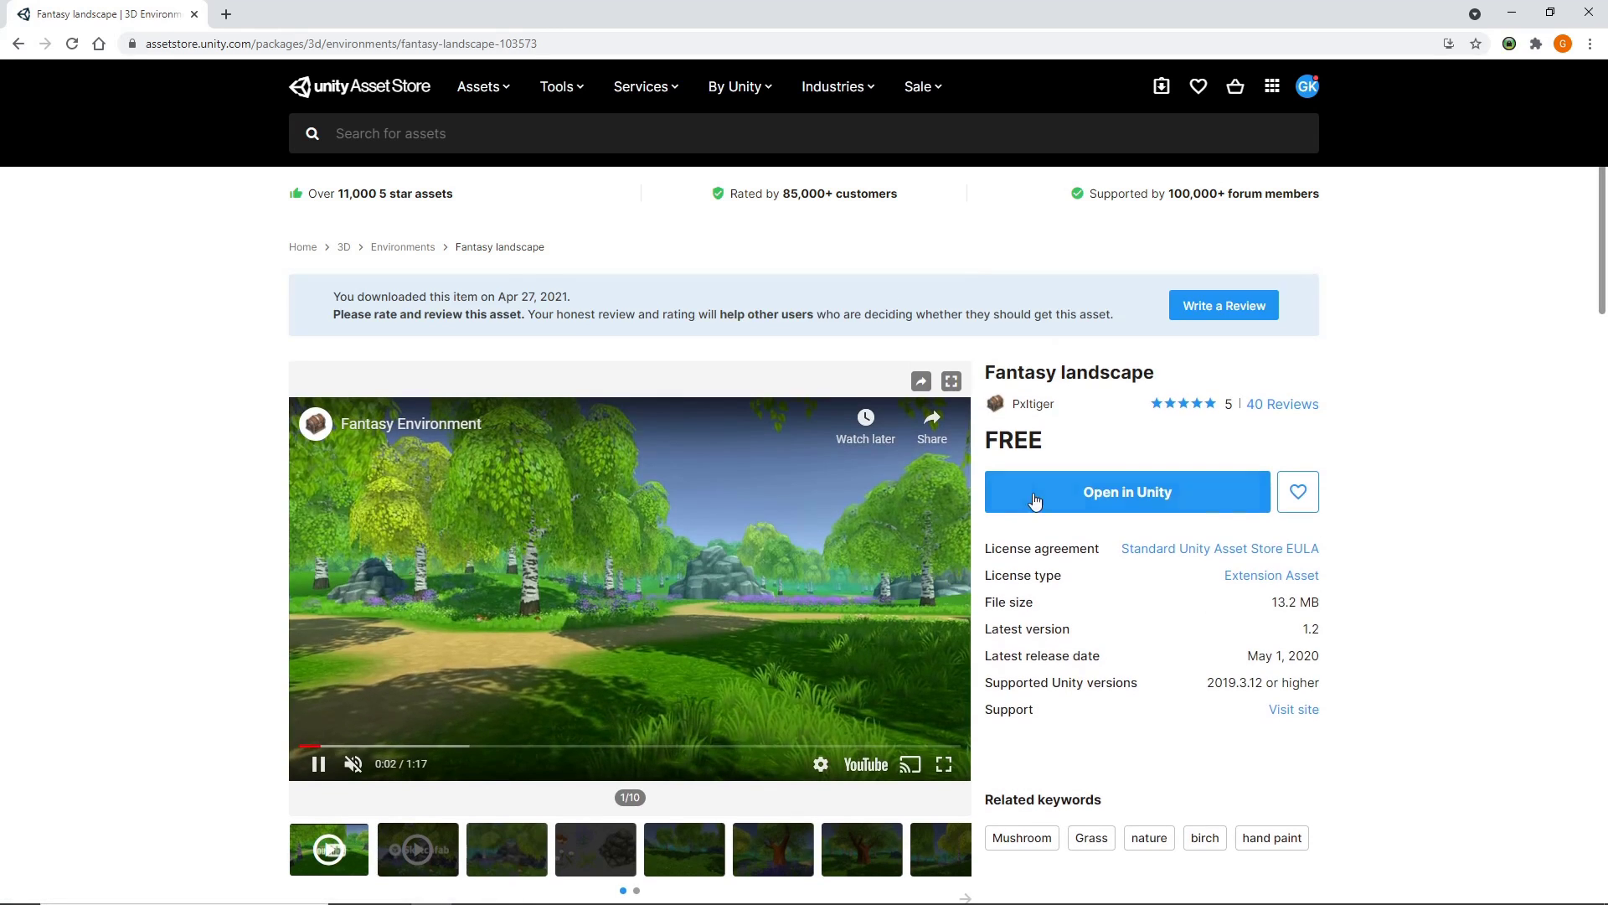
{"action": "left_click", "coordinate": [1036, 500]}
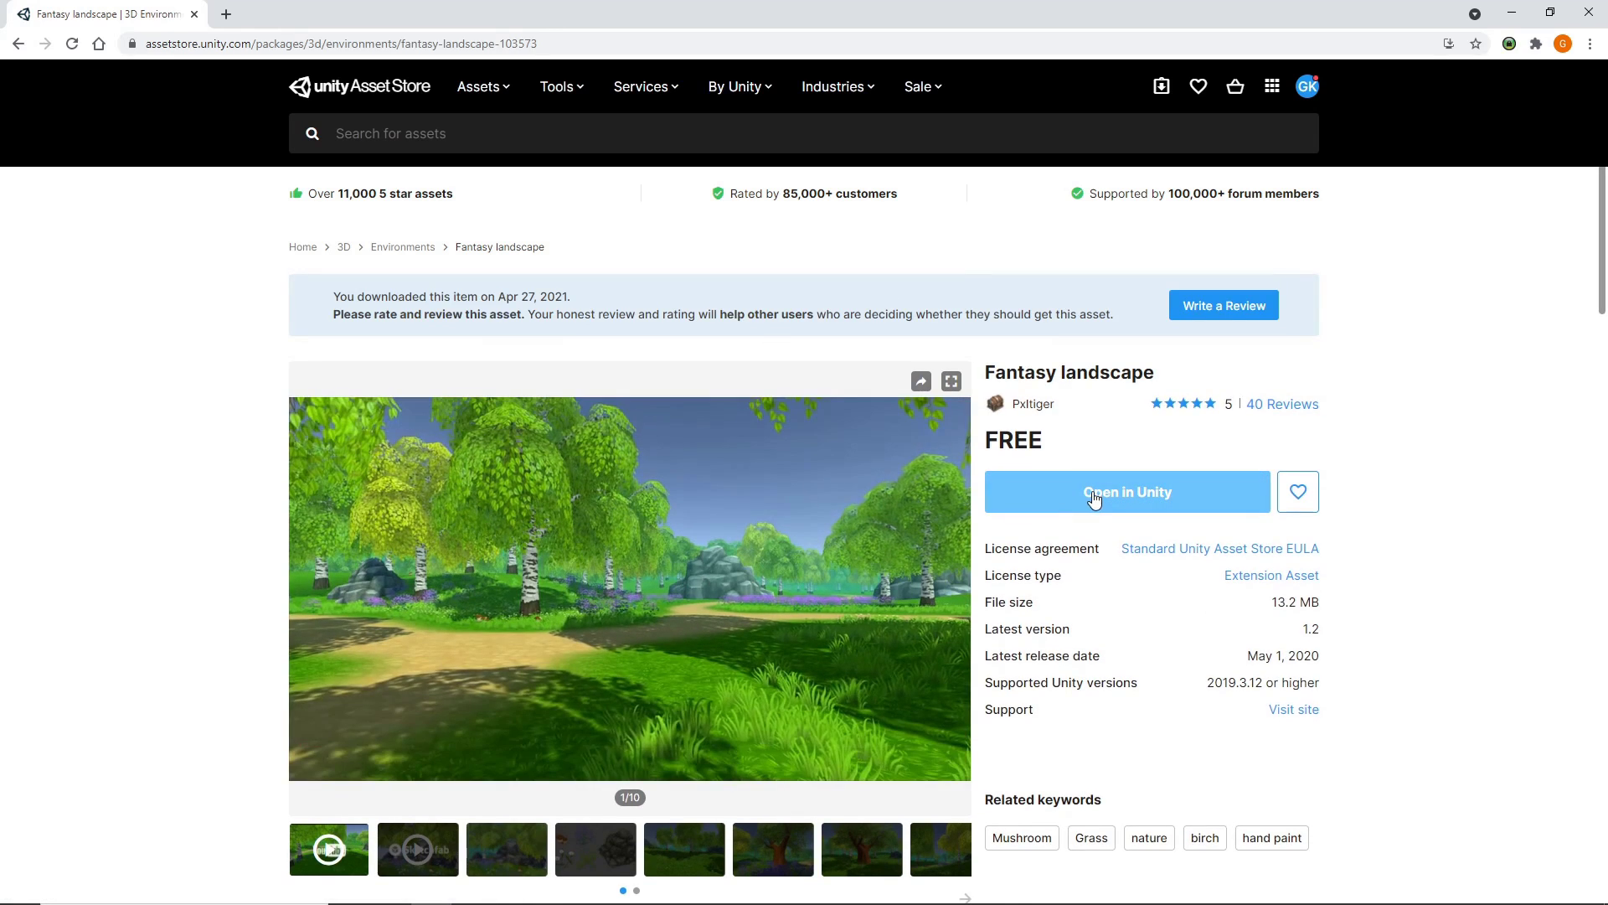
{"action": "left_click", "coordinate": [864, 187]}
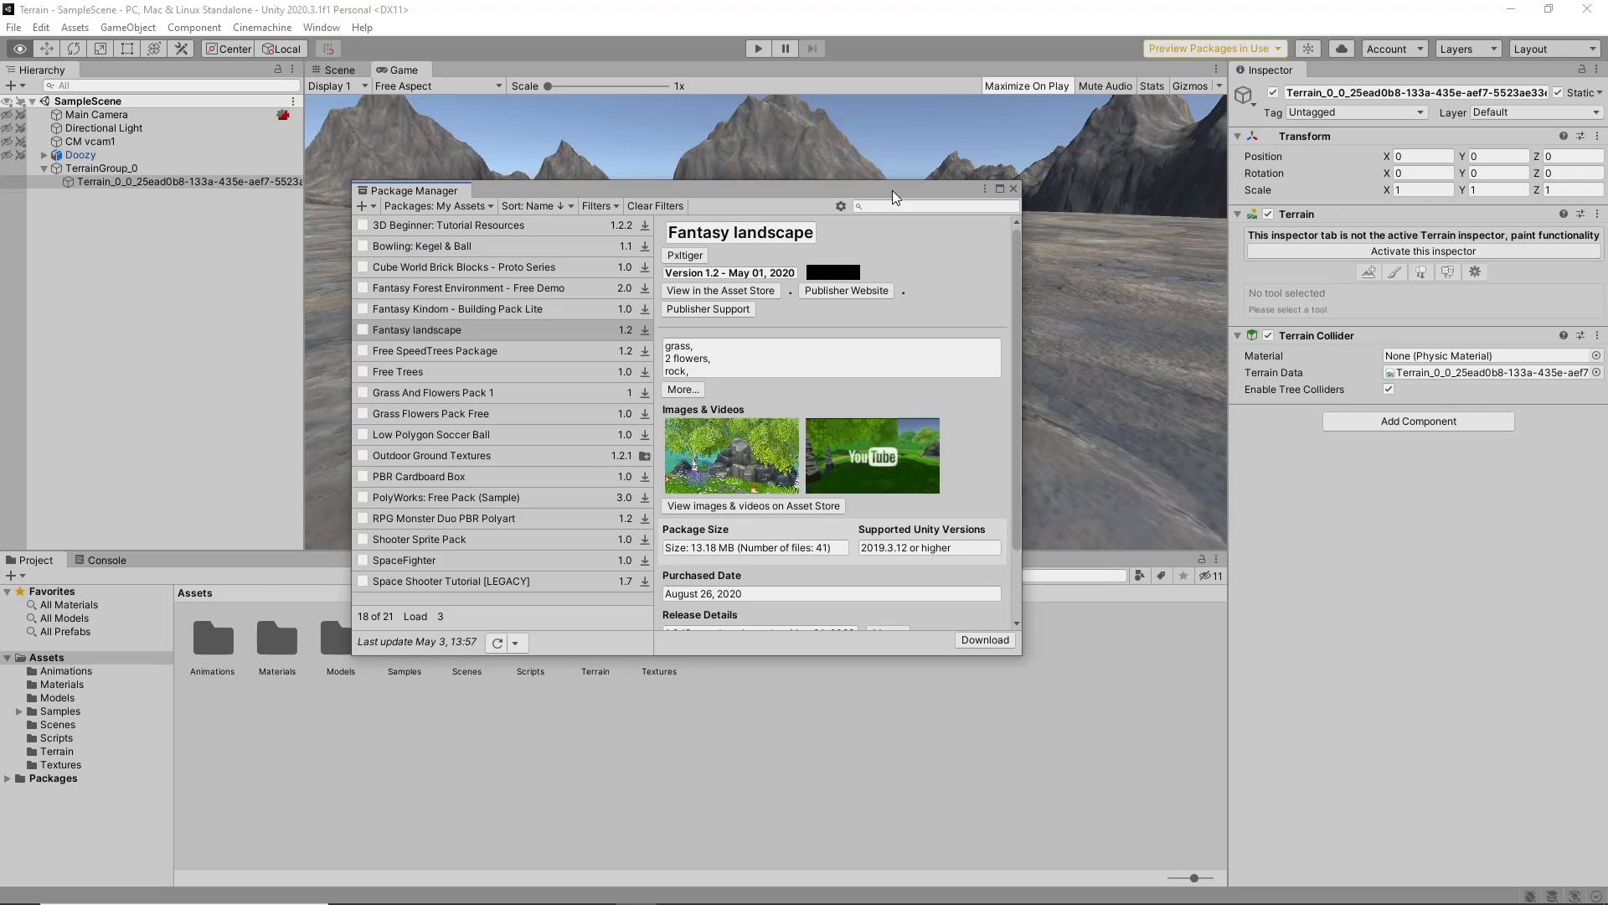
- Download the Fantasy landscape package, import all of its contents into the project, and close the Package Manager
{"action": "left_click", "coordinate": [992, 643]}
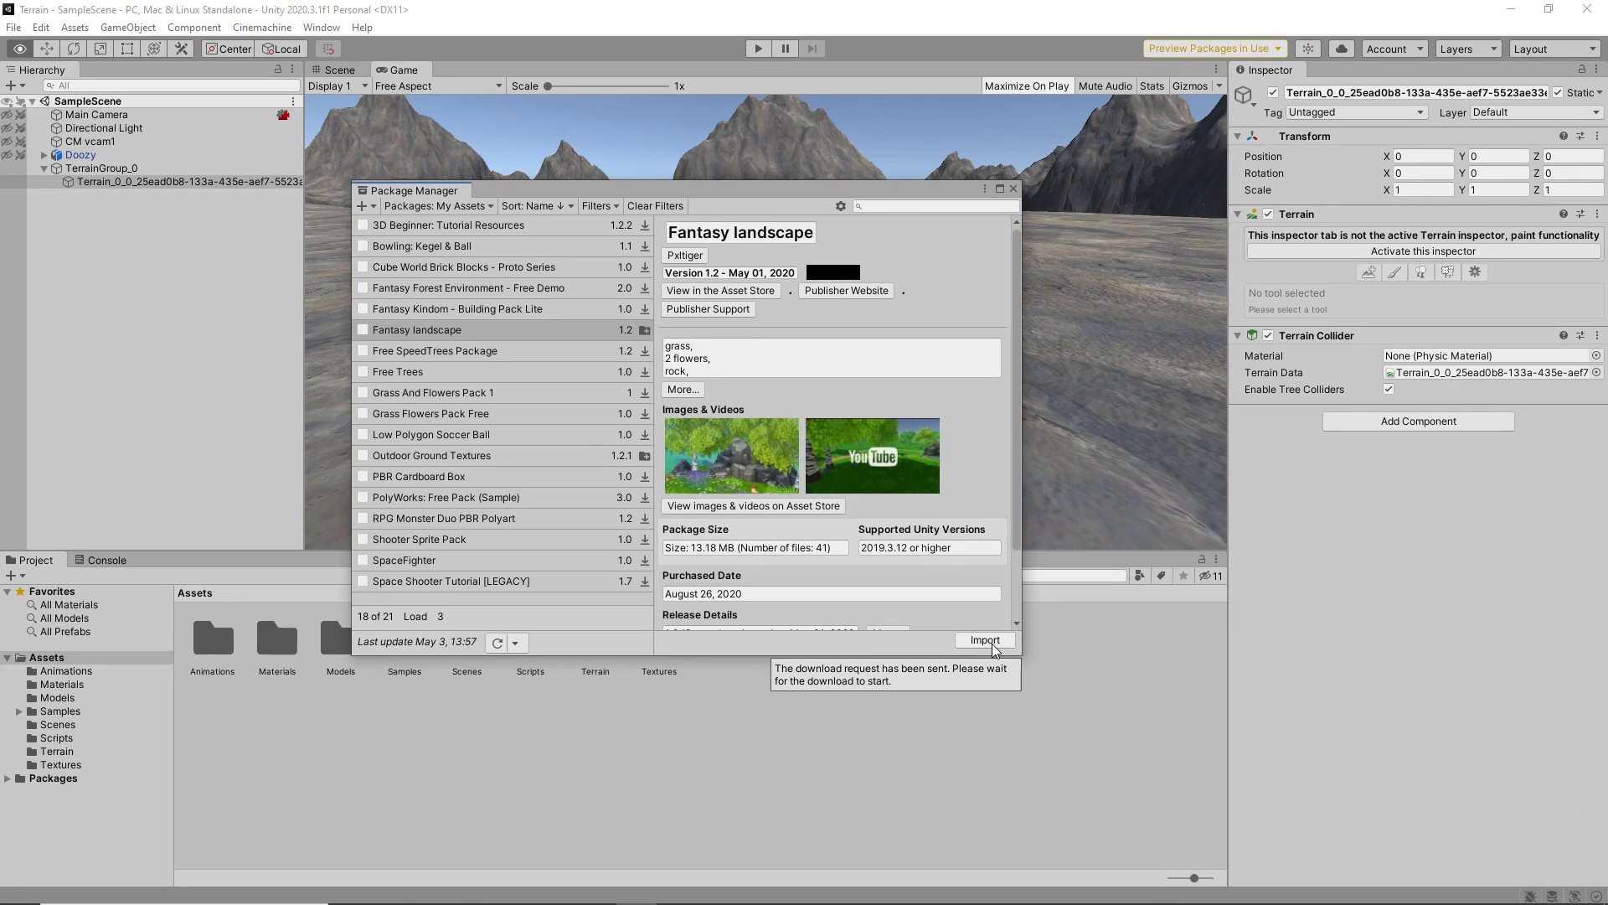
{"action": "left_click", "coordinate": [991, 643]}
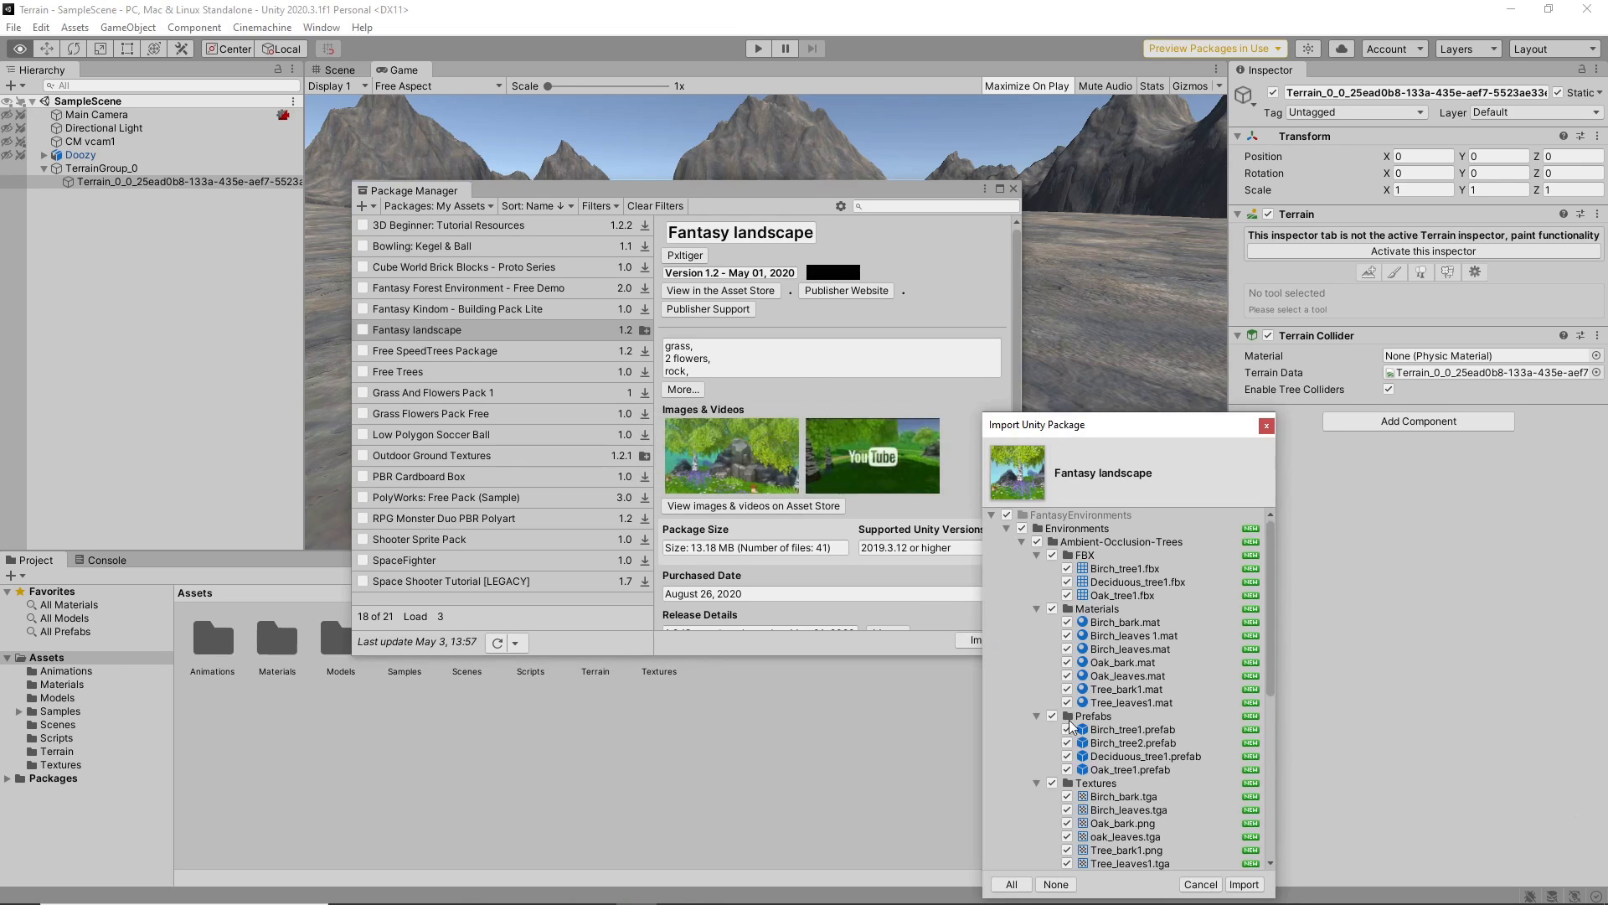
{"action": "left_click", "coordinate": [1243, 885]}
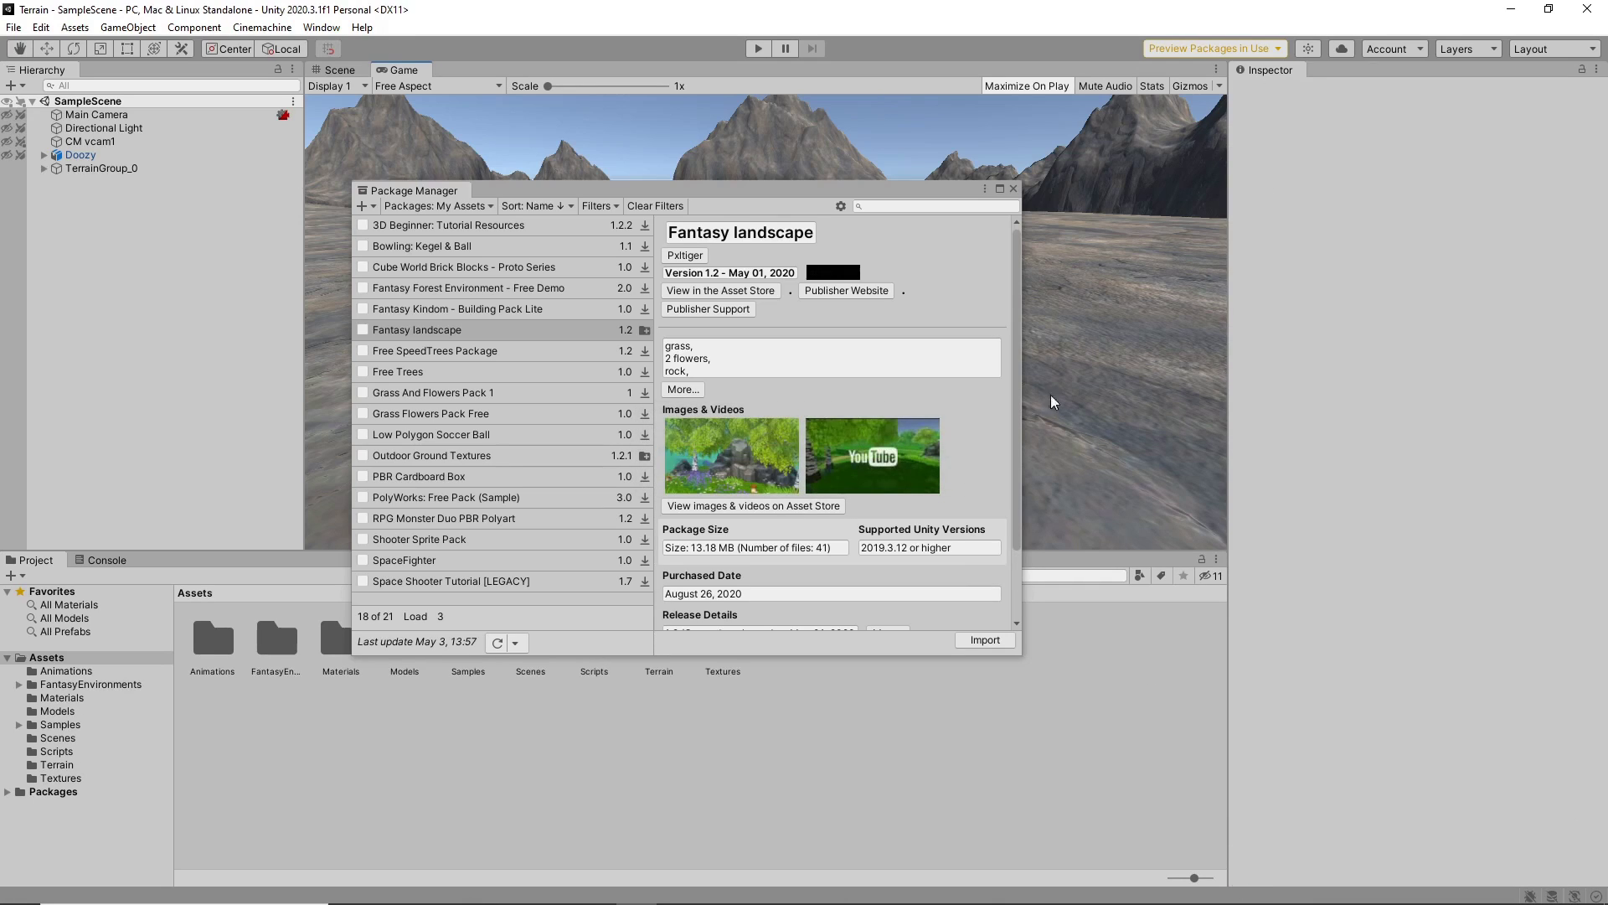
{"action": "left_click", "coordinate": [1013, 190]}
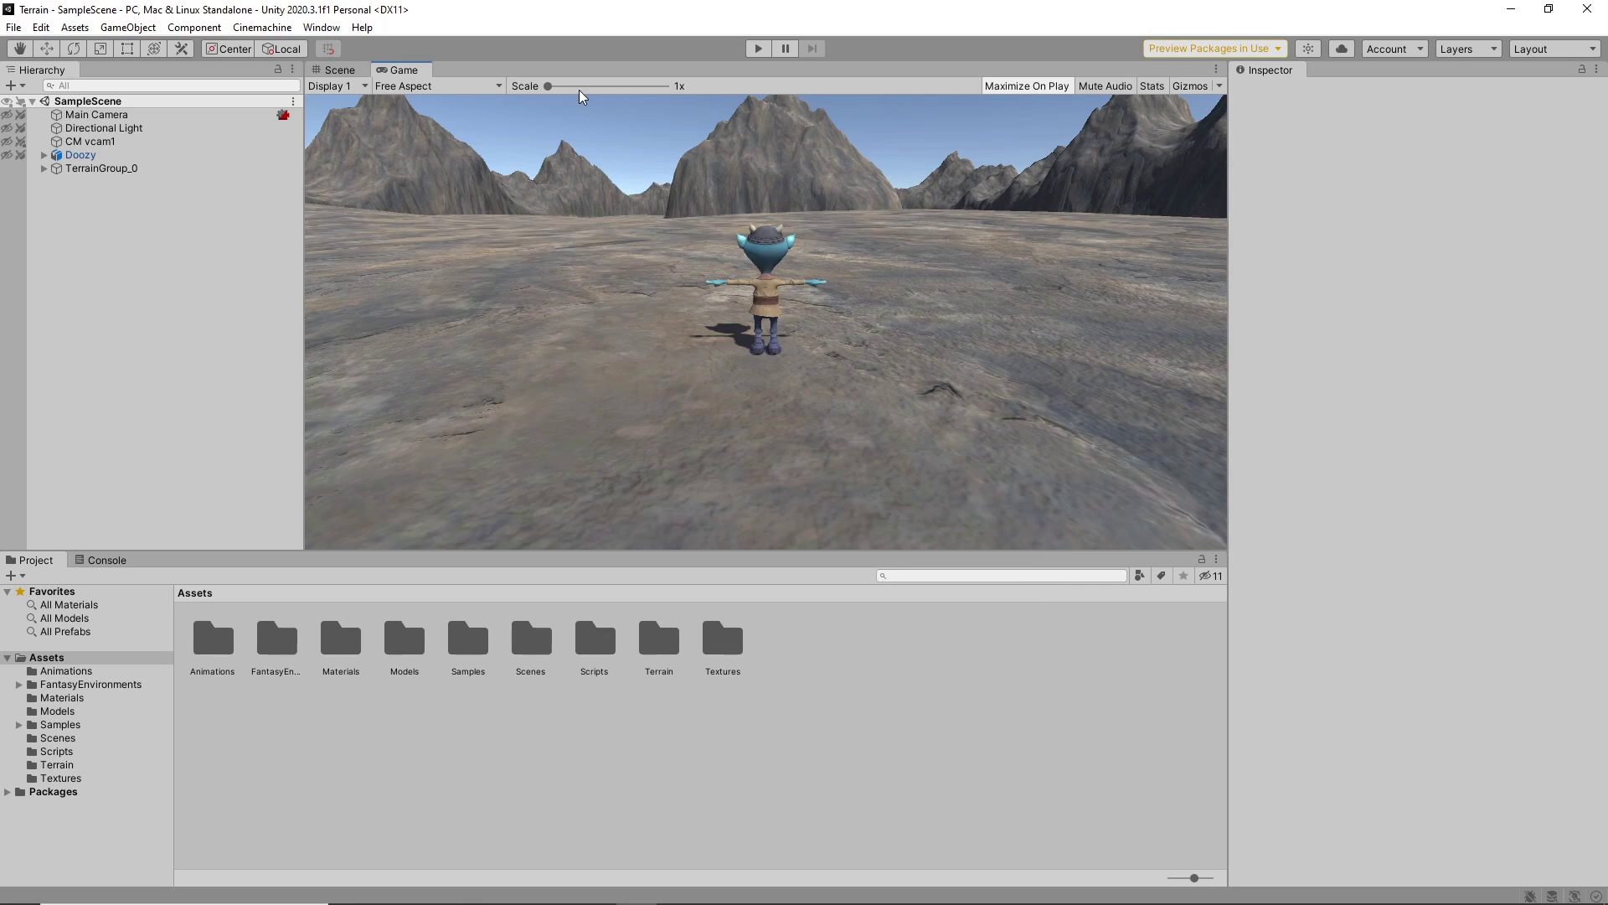
- Add the layer_ground_grass layer to the terrain's palette and paint it over the valley floor around the central rock with the size 100 brush
{"action": "left_click", "coordinate": [335, 69]}
{"action": "left_click", "coordinate": [44, 169]}
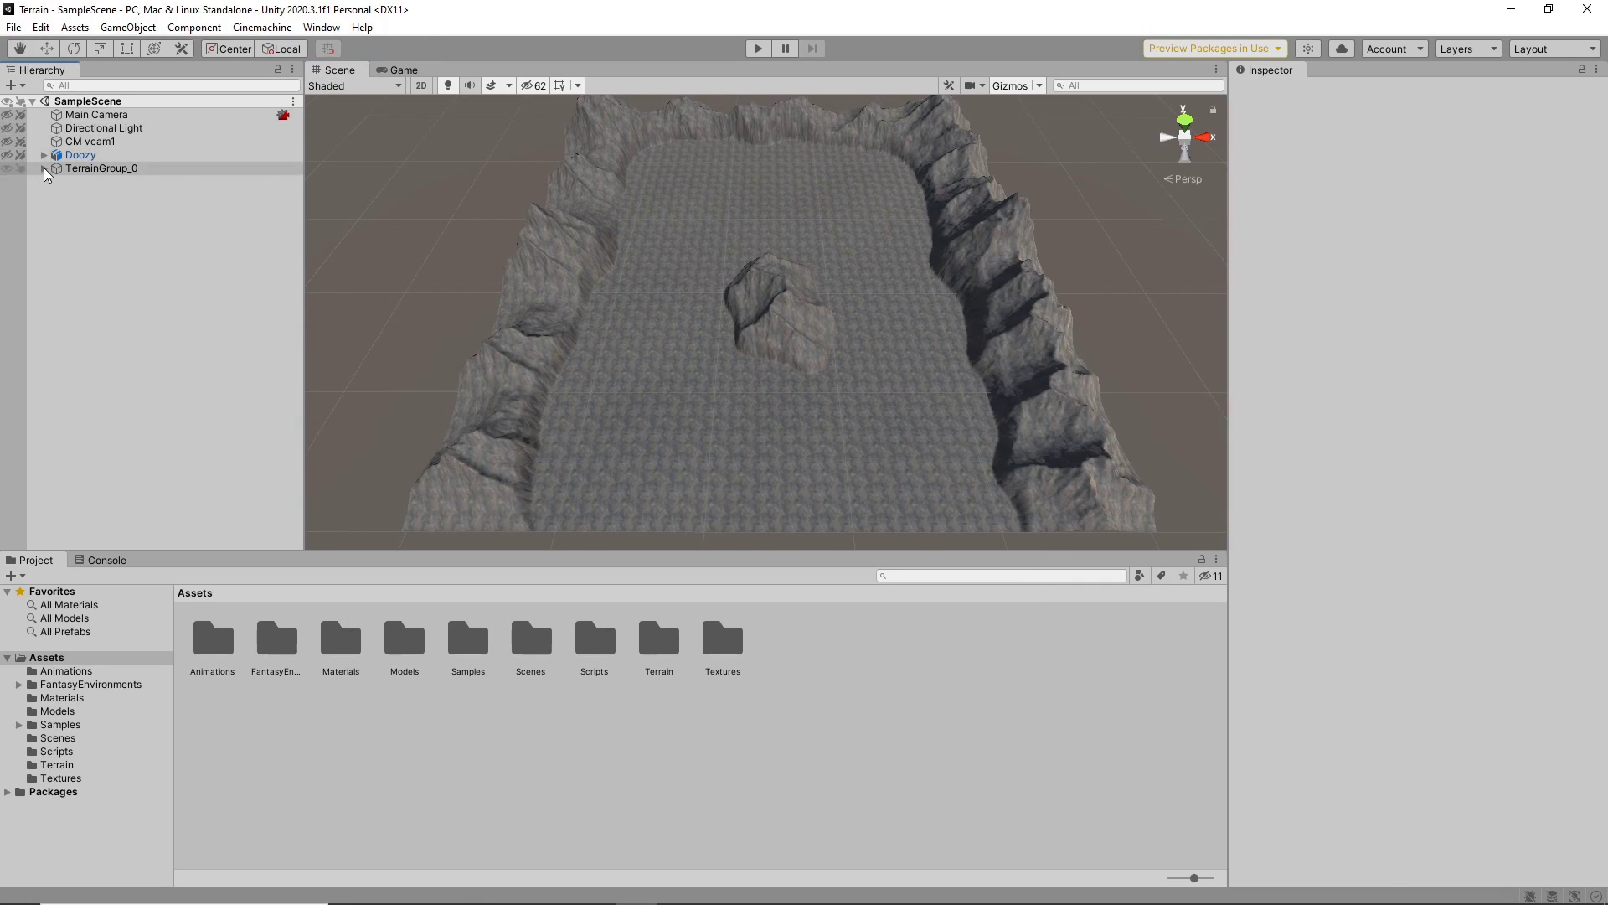
{"action": "left_click", "coordinate": [125, 182]}
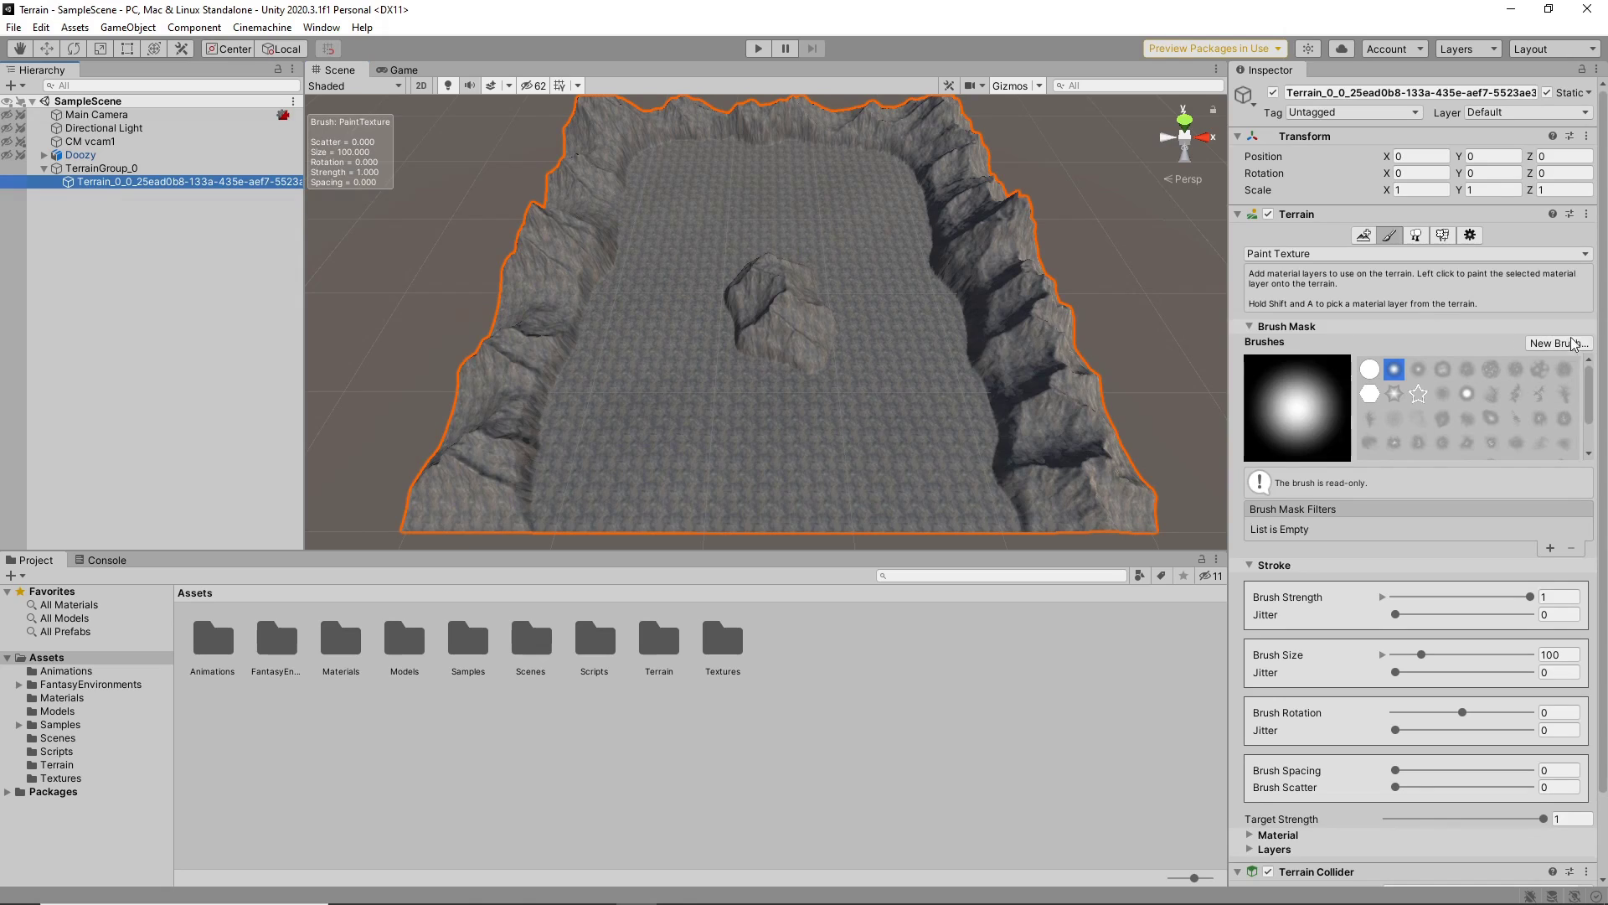
{"action": "left_click_drag", "start_coordinate": [1603, 356], "coordinate": [1604, 445]}
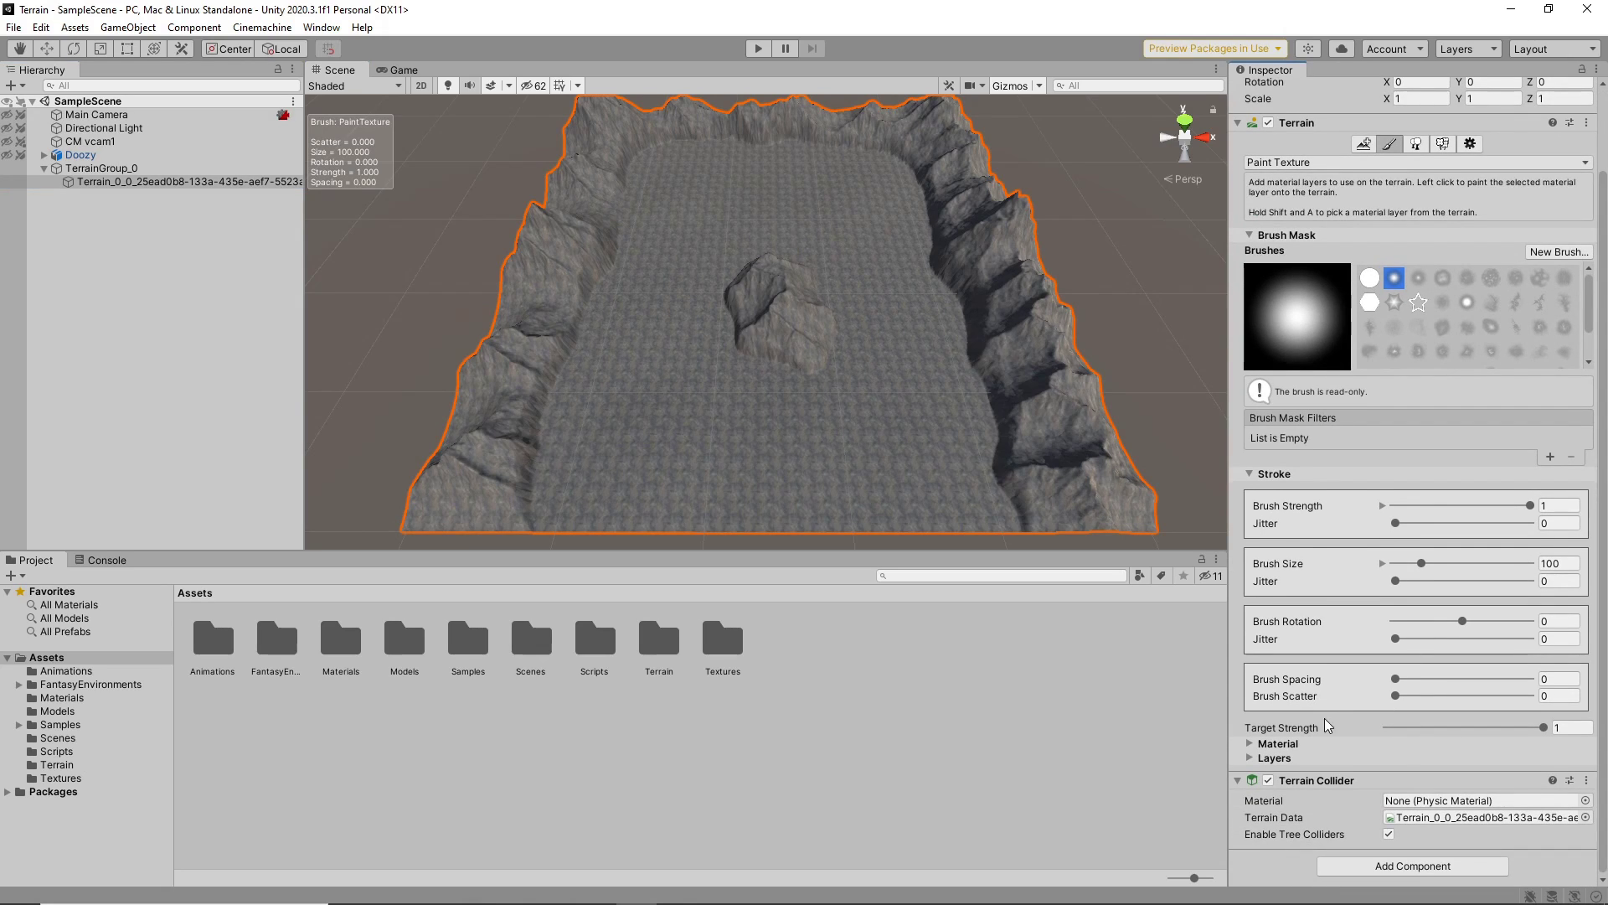
{"action": "left_click", "coordinate": [1267, 760]}
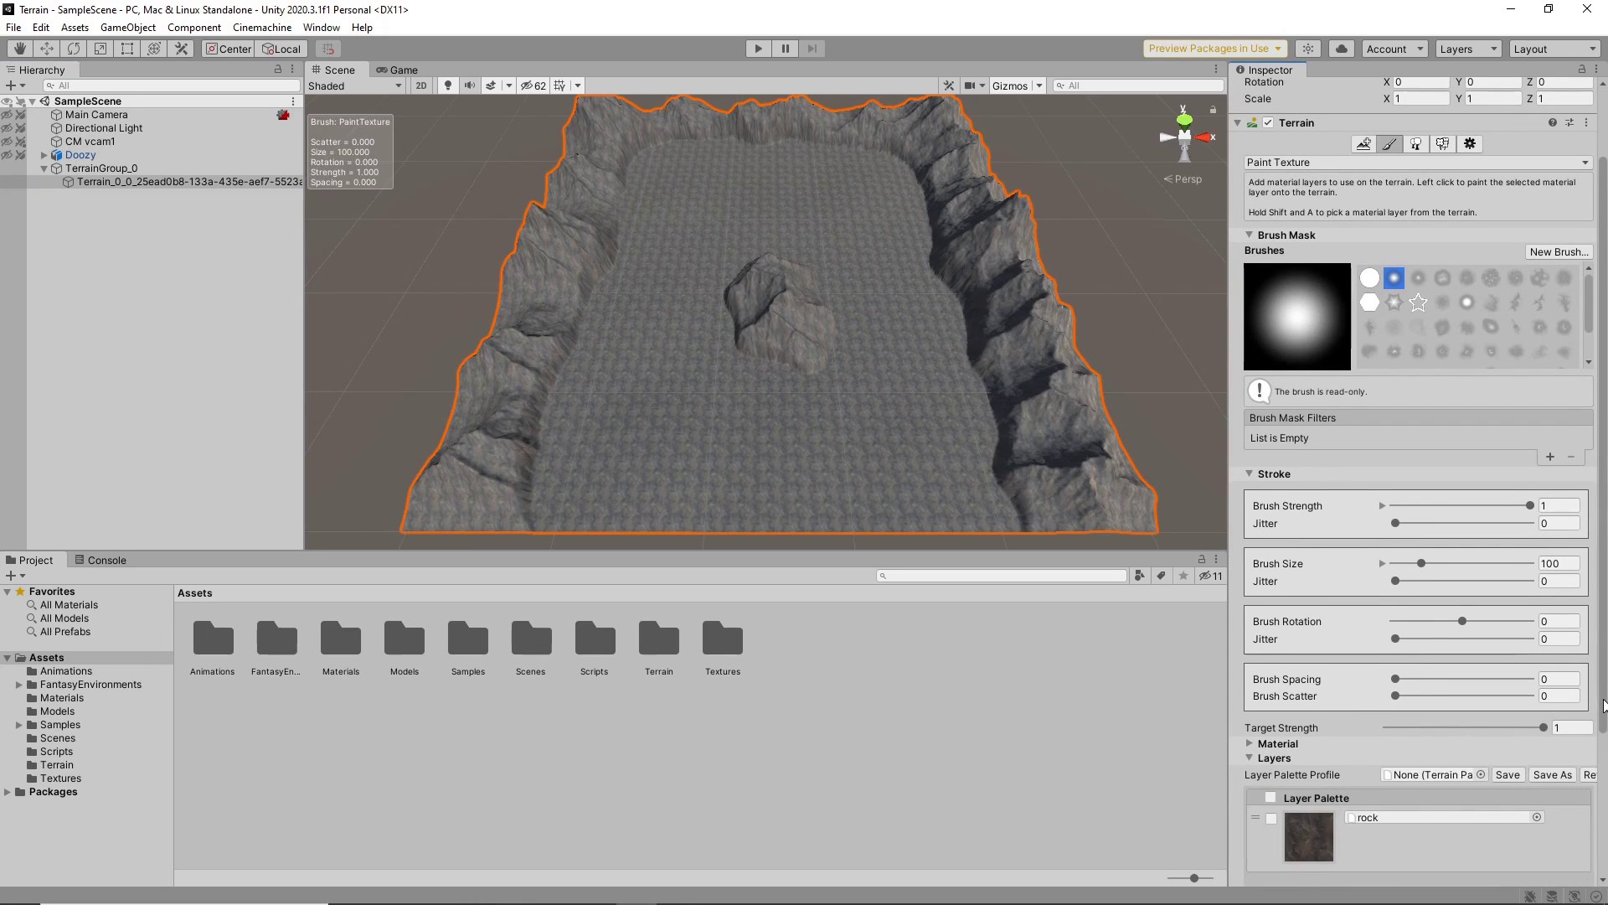
{"action": "left_click_drag", "start_coordinate": [1603, 702], "coordinate": [1604, 885]}
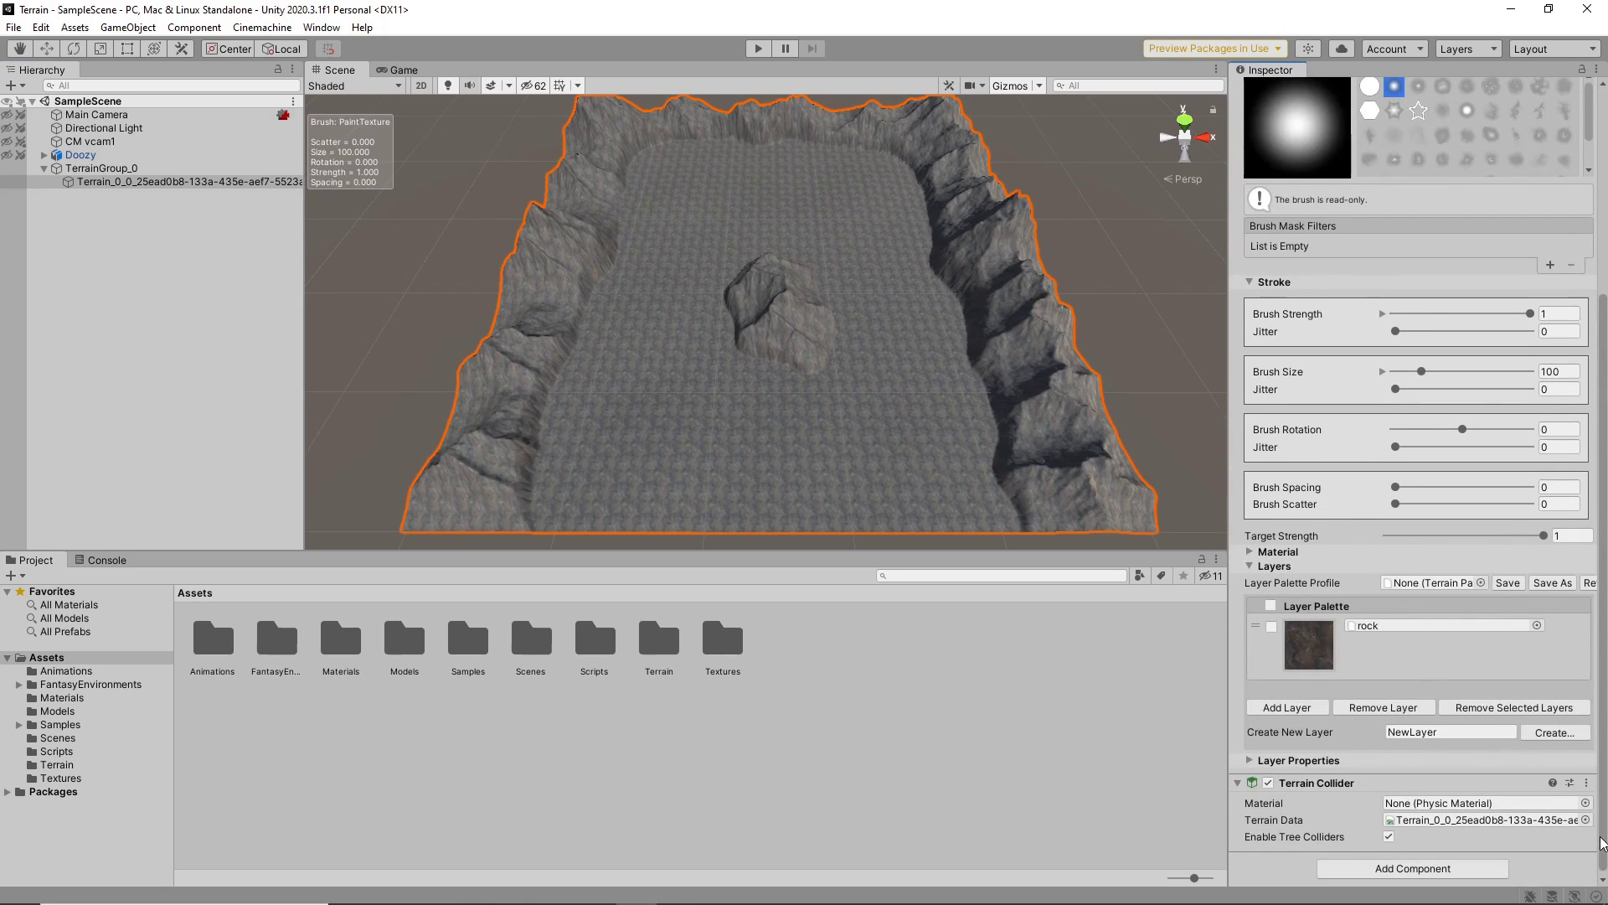
{"action": "left_click", "coordinate": [1287, 706]}
{"action": "double_click", "coordinate": [1358, 642]}
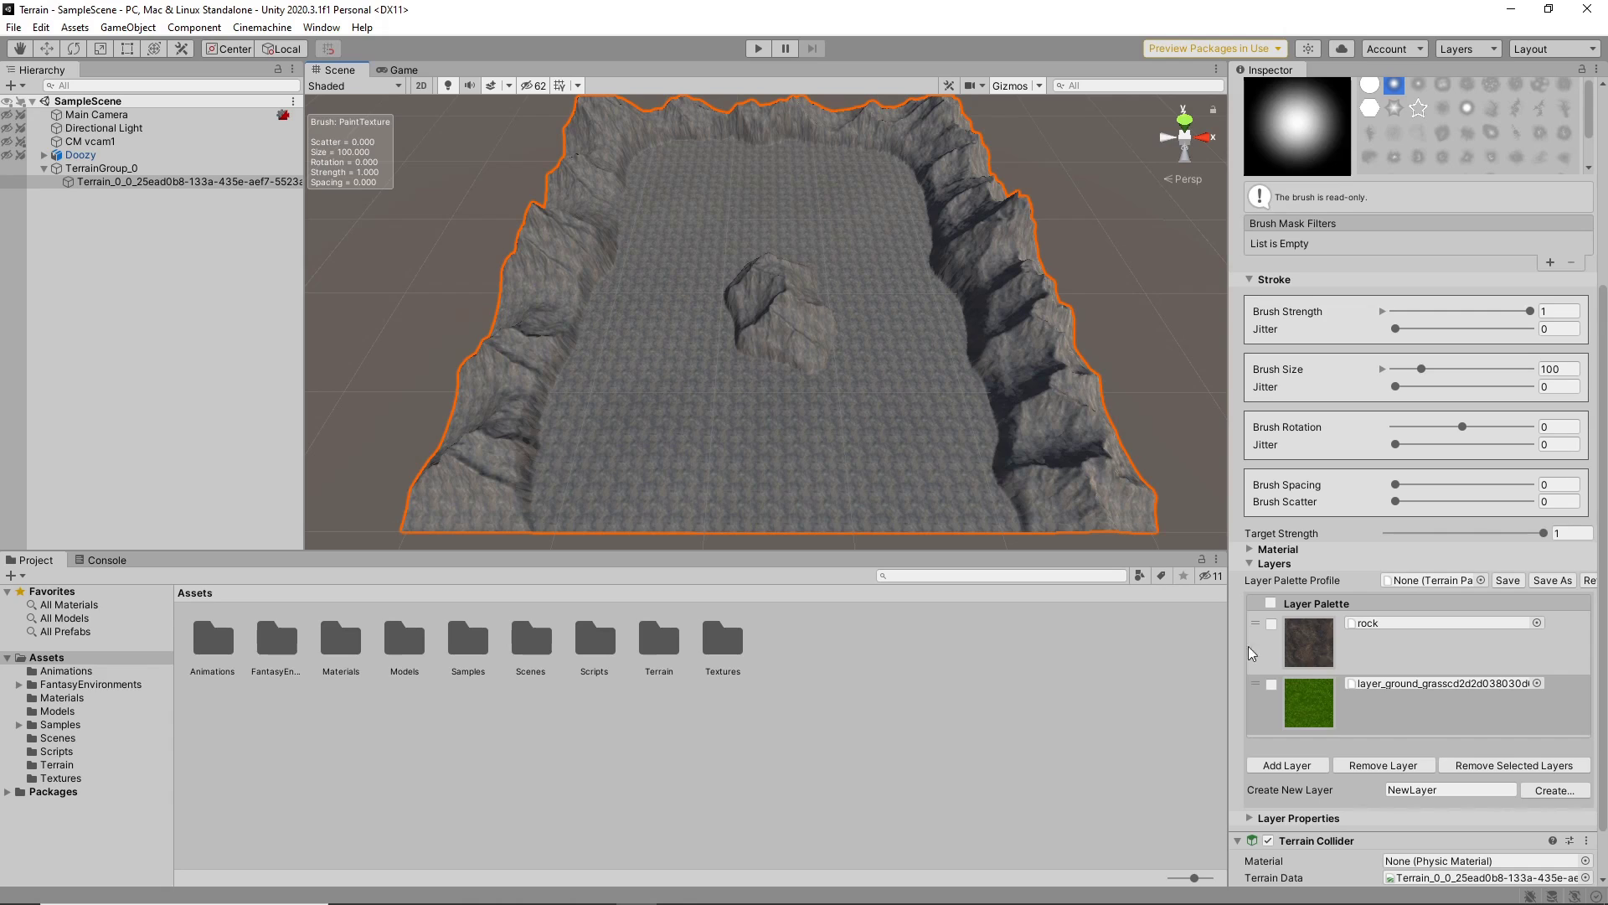
{"action": "mouse_move", "coordinate": [904, 485]}
{"action": "left_mouse_down"}
{"action": "mouse_move", "coordinate": [701, 500]}
{"action": "mouse_move", "coordinate": [716, 460]}
{"action": "mouse_move", "coordinate": [848, 467]}
{"action": "mouse_move", "coordinate": [919, 506]}
{"action": "mouse_move", "coordinate": [643, 442]}
{"action": "mouse_move", "coordinate": [761, 183]}
{"action": "mouse_move", "coordinate": [893, 434]}
{"action": "mouse_move", "coordinate": [765, 424]}
{"action": "mouse_move", "coordinate": [675, 373]}
{"action": "mouse_move", "coordinate": [664, 301]}
{"action": "mouse_move", "coordinate": [722, 204]}
{"action": "mouse_move", "coordinate": [836, 183]}
{"action": "mouse_move", "coordinate": [897, 304]}
{"action": "mouse_move", "coordinate": [921, 406]}
{"action": "mouse_move", "coordinate": [940, 406]}
{"action": "mouse_move", "coordinate": [940, 506]}
{"action": "mouse_move", "coordinate": [599, 476]}
{"action": "mouse_move", "coordinate": [670, 174]}
{"action": "left_mouse_up"}
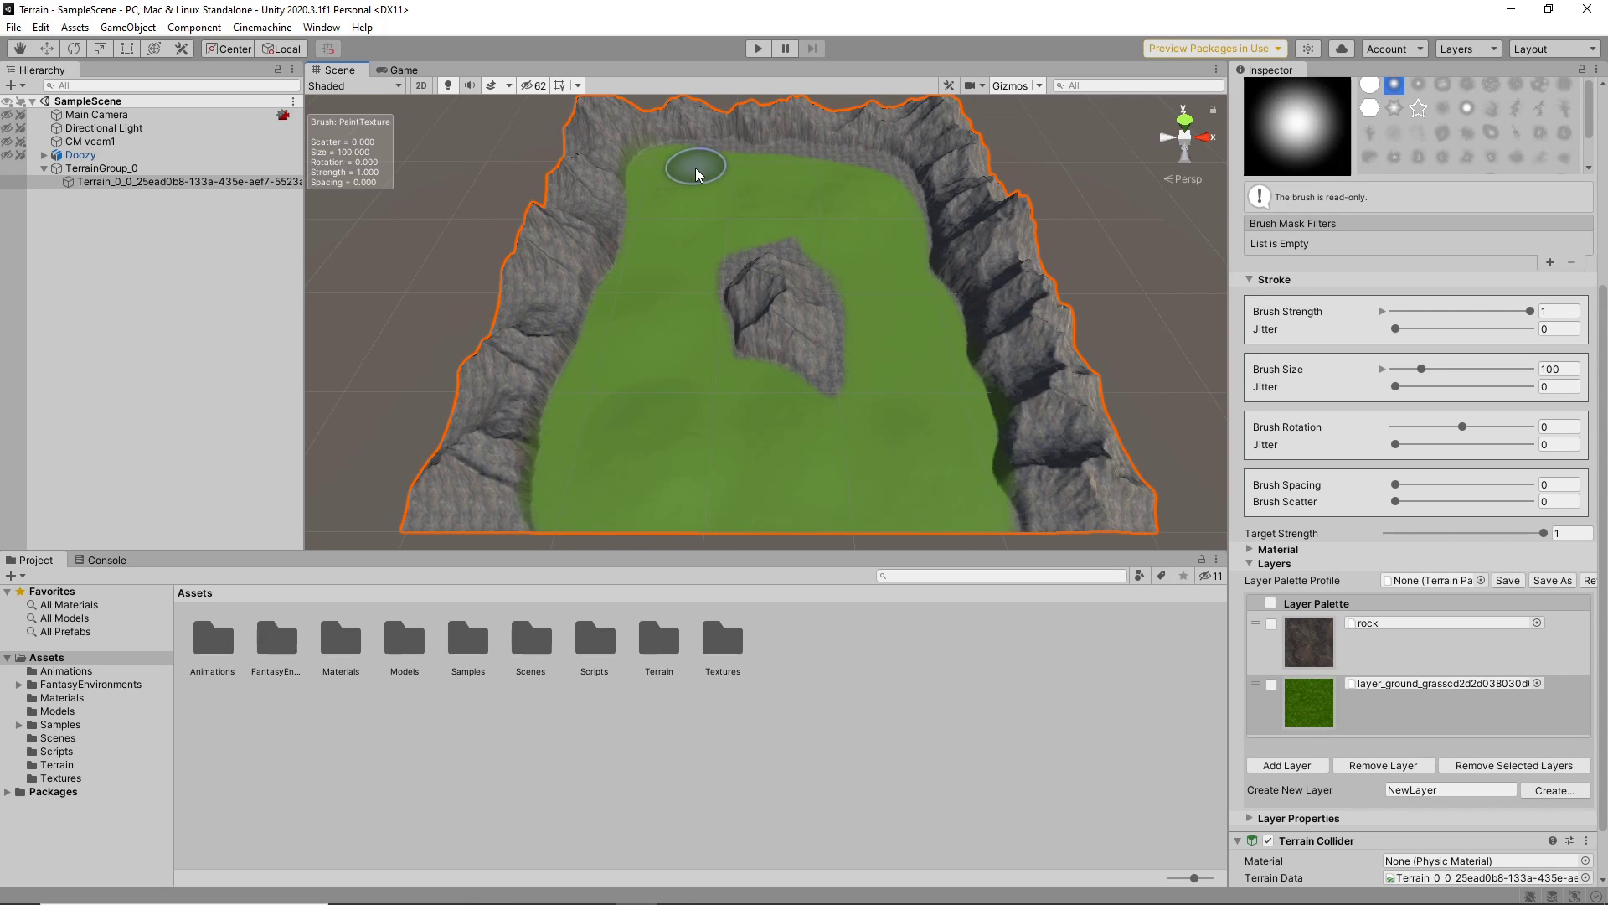
{"action": "scroll", "coordinate": [687, 166], "scroll_direction": "down", "scroll_amount": 1}
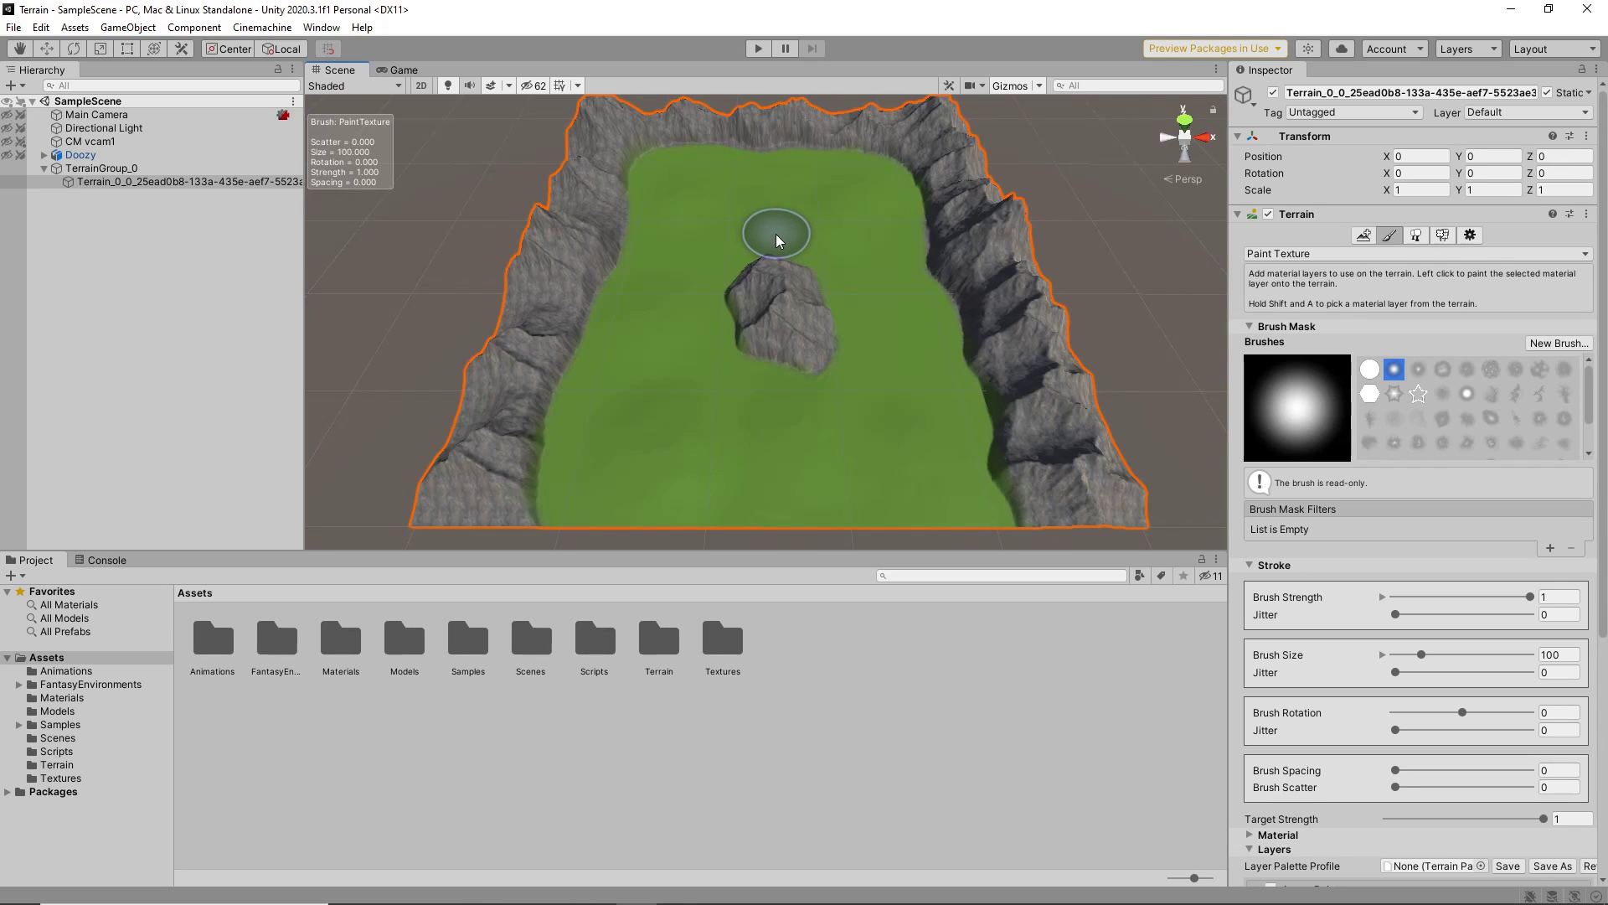
- Play the scene, walk the character forward over the grass, and stop play mode
{"action": "left_click", "coordinate": [762, 49]}
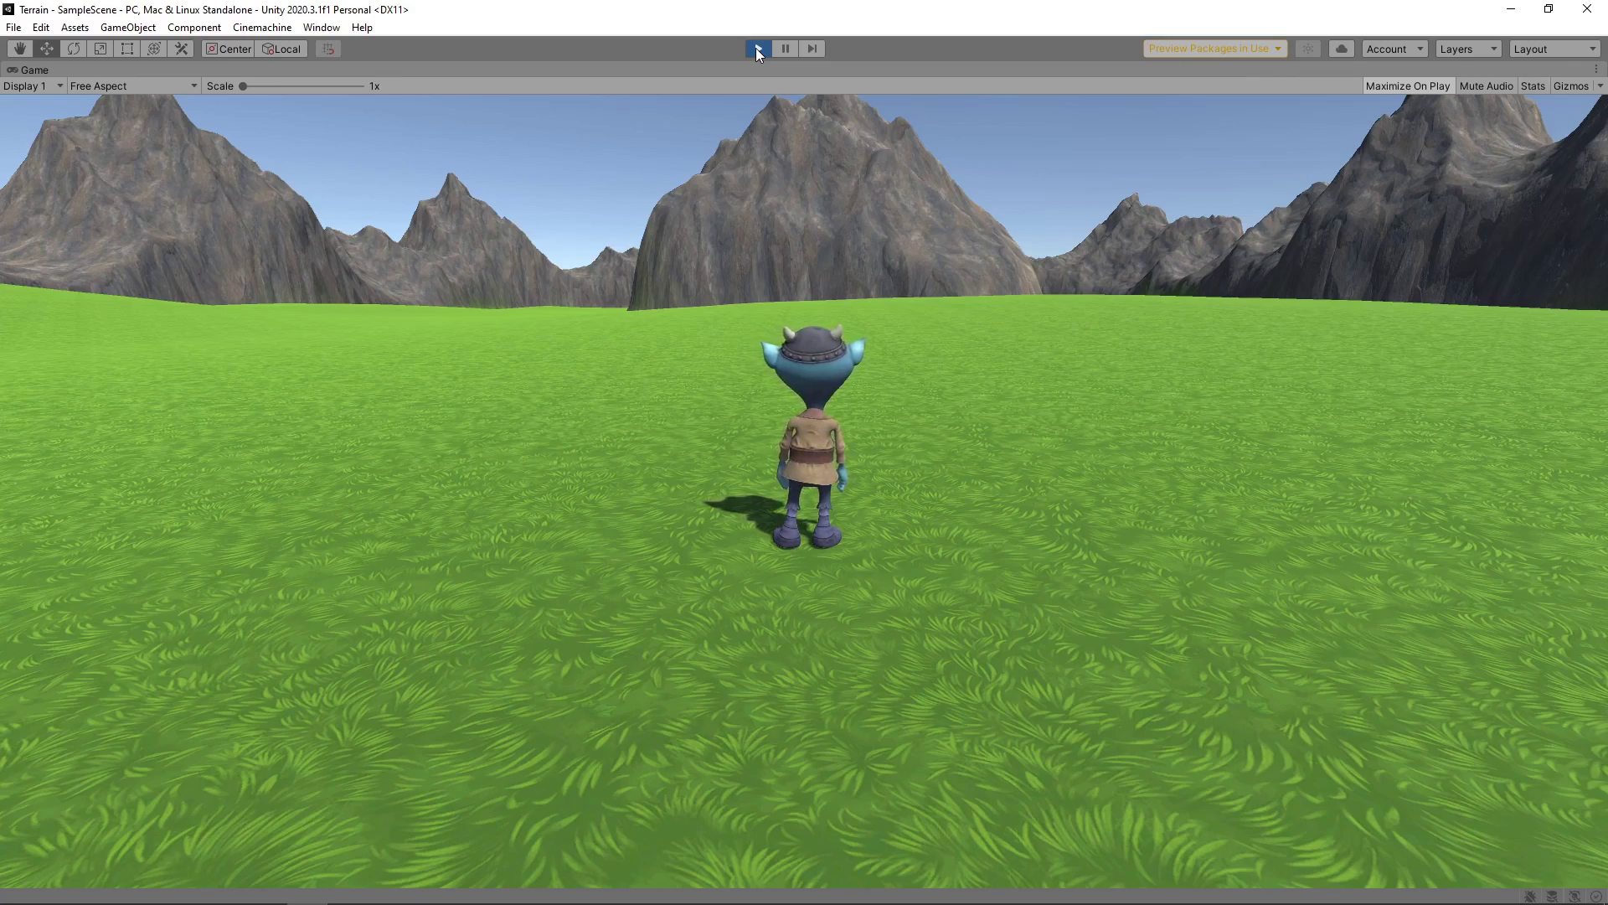
{"action": "key", "text": "w"}
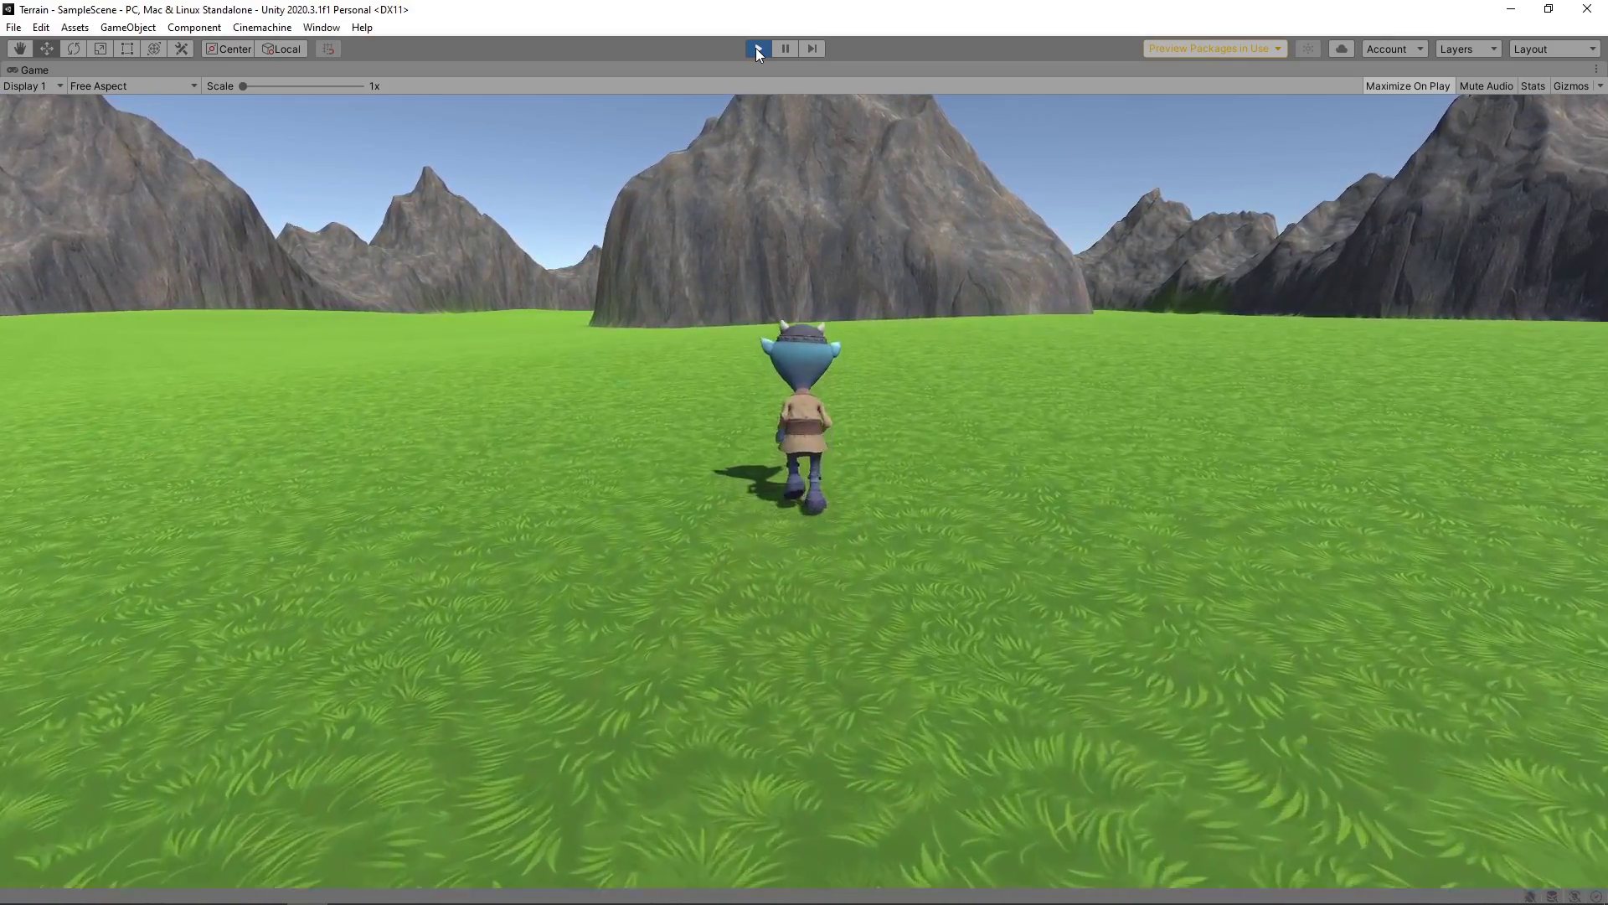
{"action": "left_click", "coordinate": [758, 49]}
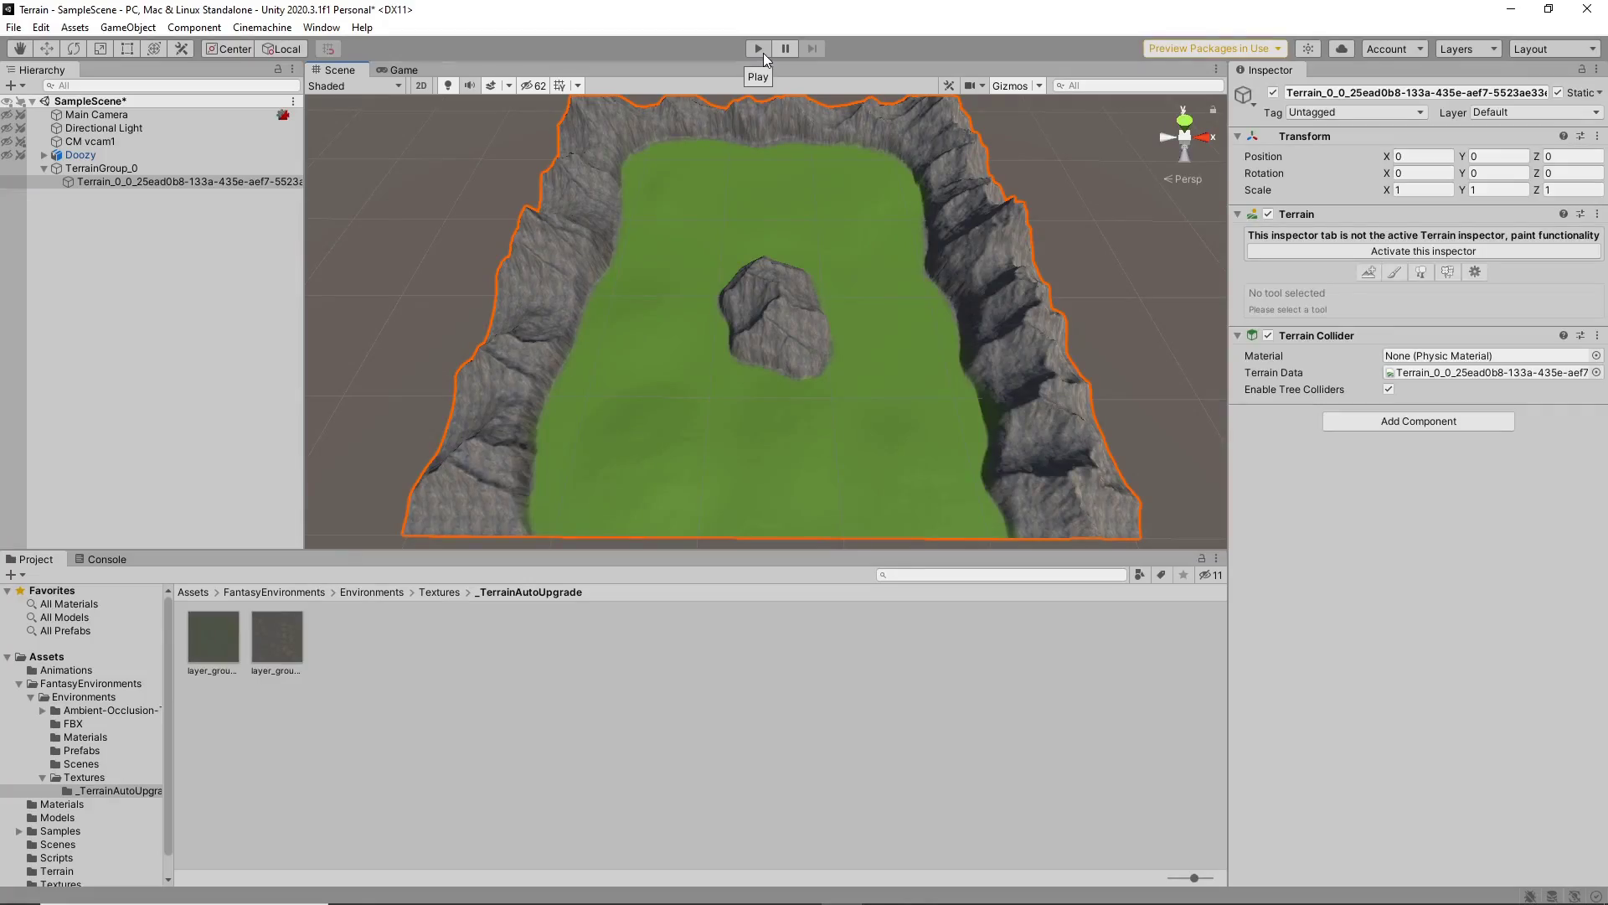
- Reactivate the terrain inspector and add the layer_ground_road terrain layer to the layer palette
{"action": "left_click", "coordinate": [1357, 249]}
{"action": "scroll", "coordinate": [1447, 419], "scroll_direction": "down", "scroll_amount": 5}
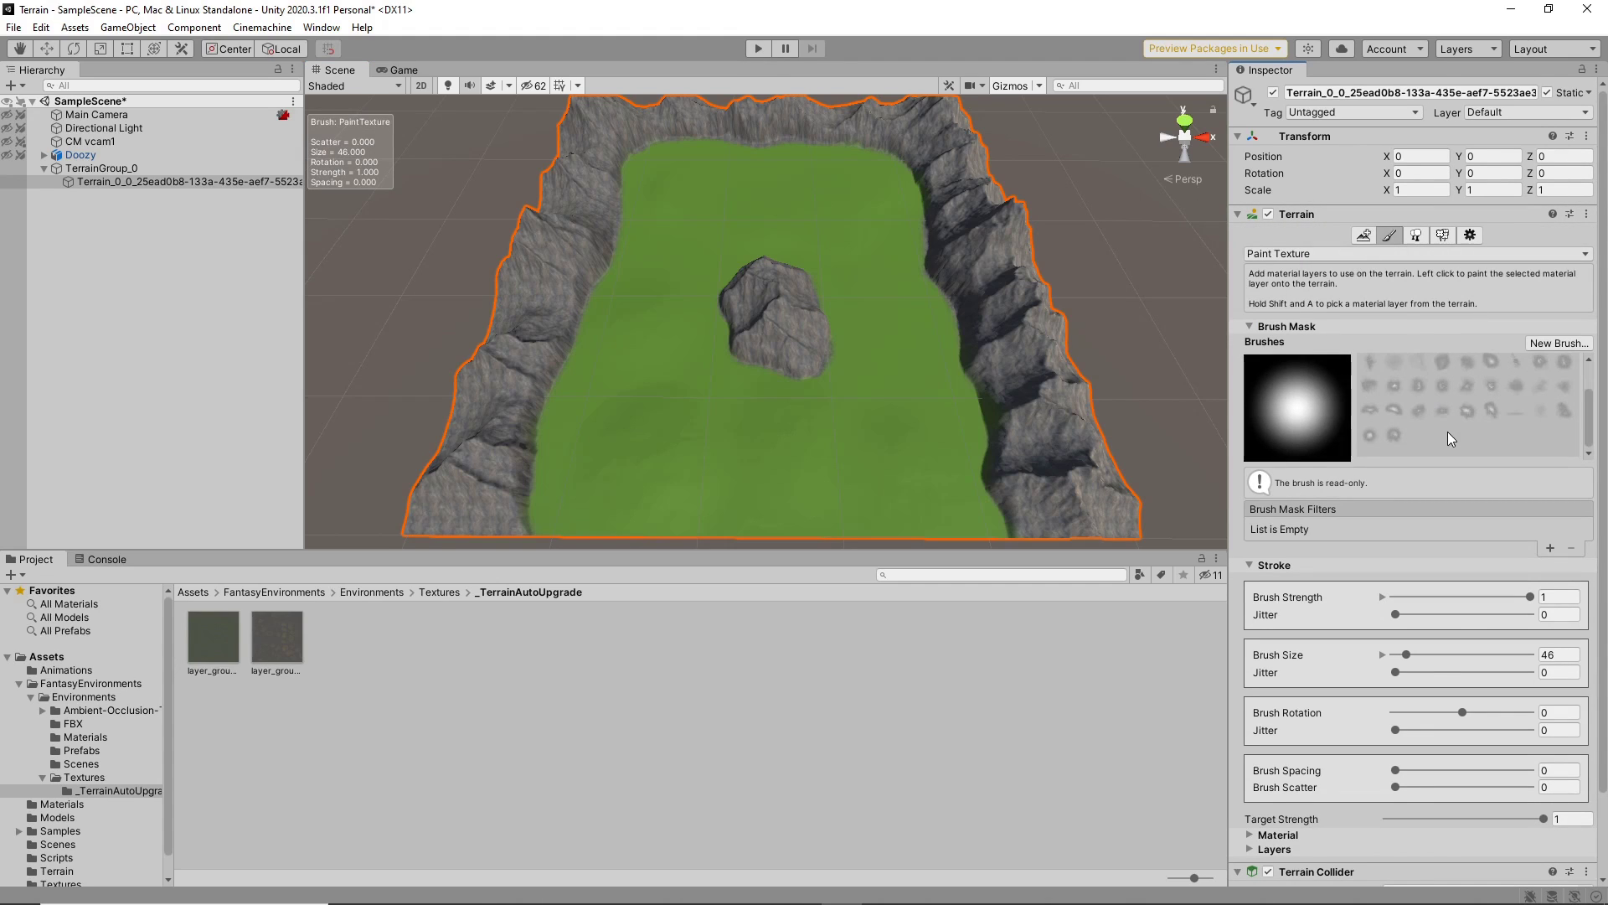
{"action": "left_click", "coordinate": [1249, 757]}
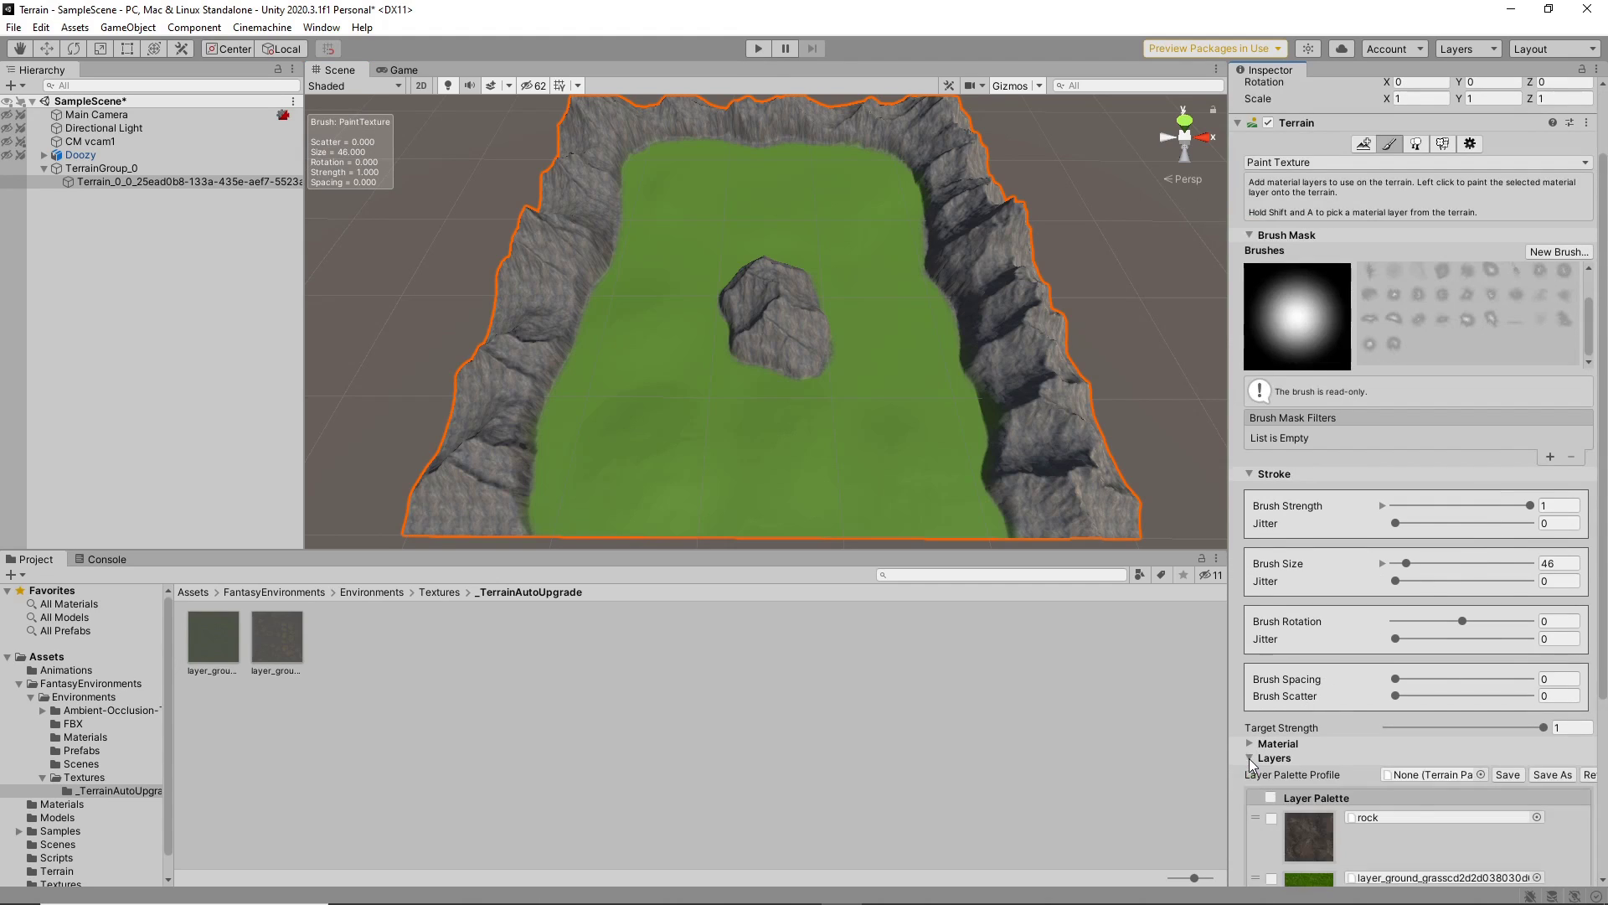
{"action": "scroll", "coordinate": [1352, 756], "scroll_direction": "down", "scroll_amount": 5}
{"action": "left_click", "coordinate": [1289, 706]}
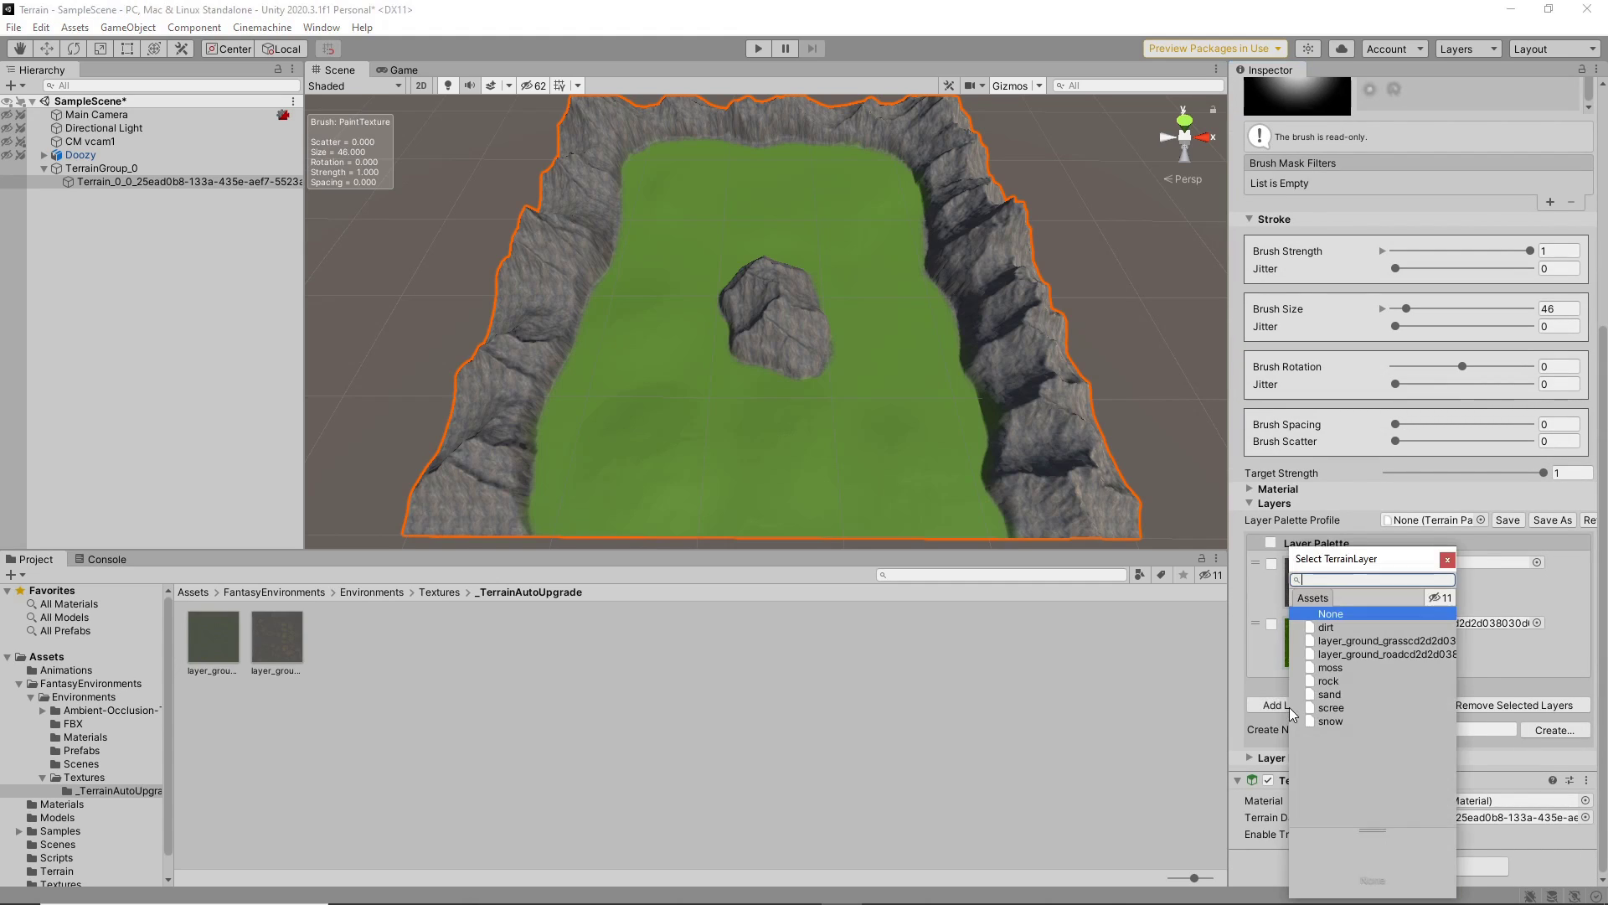
{"action": "left_click", "coordinate": [1370, 653]}
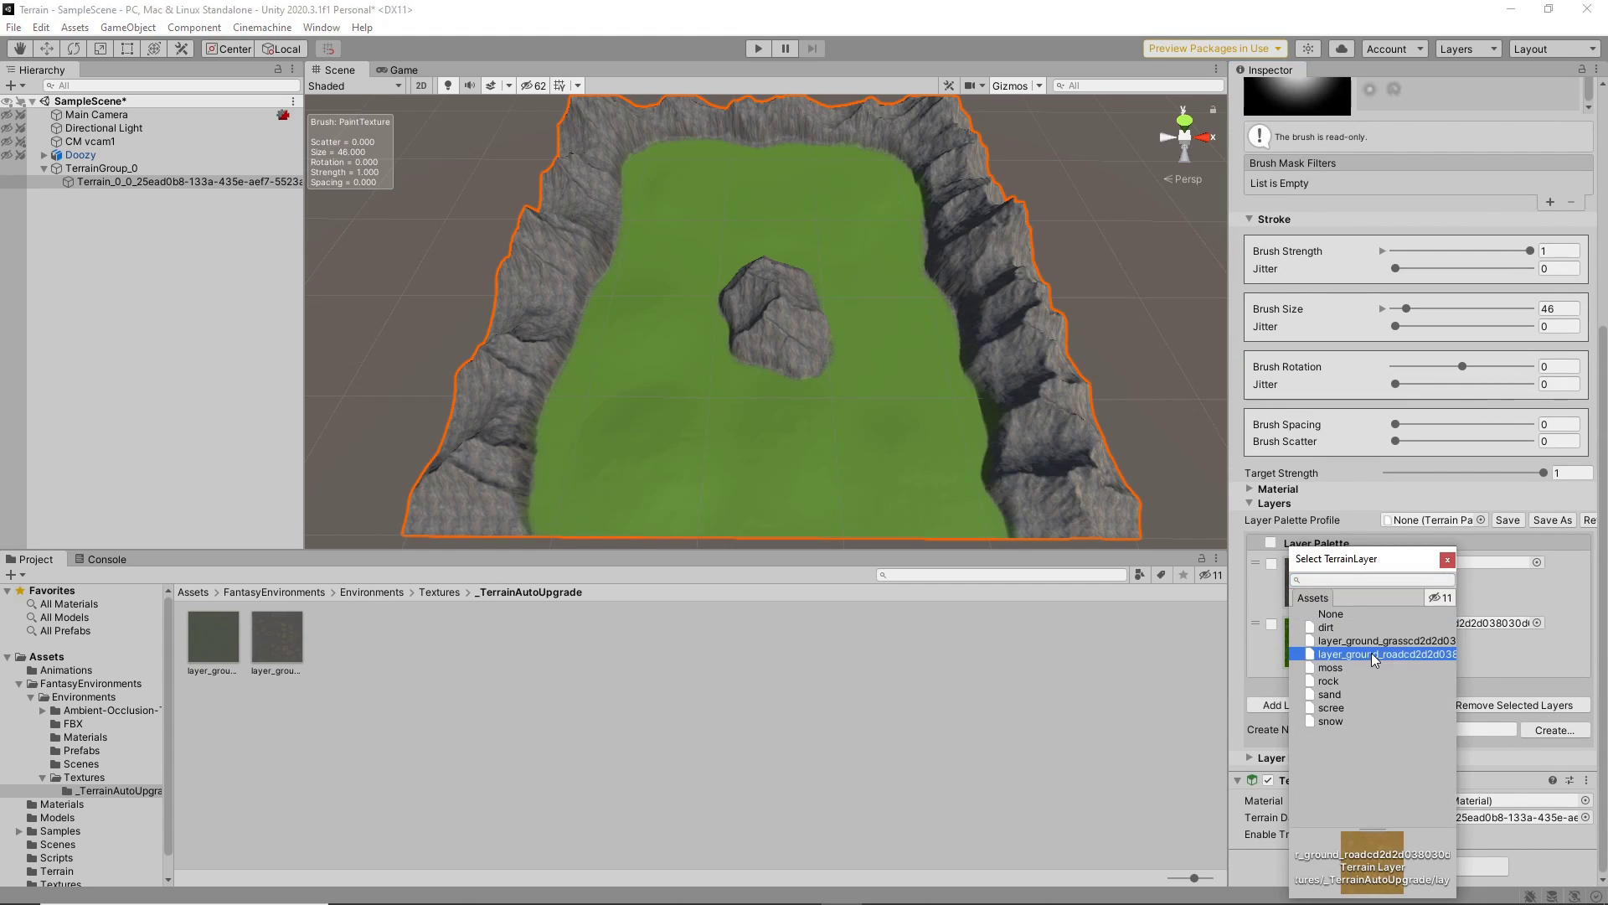
{"action": "double_click", "coordinate": [1370, 654]}
- Set the brush size to 15 and paint branching road paths across the grass, looping around the central rock
{"action": "scroll", "coordinate": [1526, 381], "scroll_direction": "up", "scroll_amount": 7}
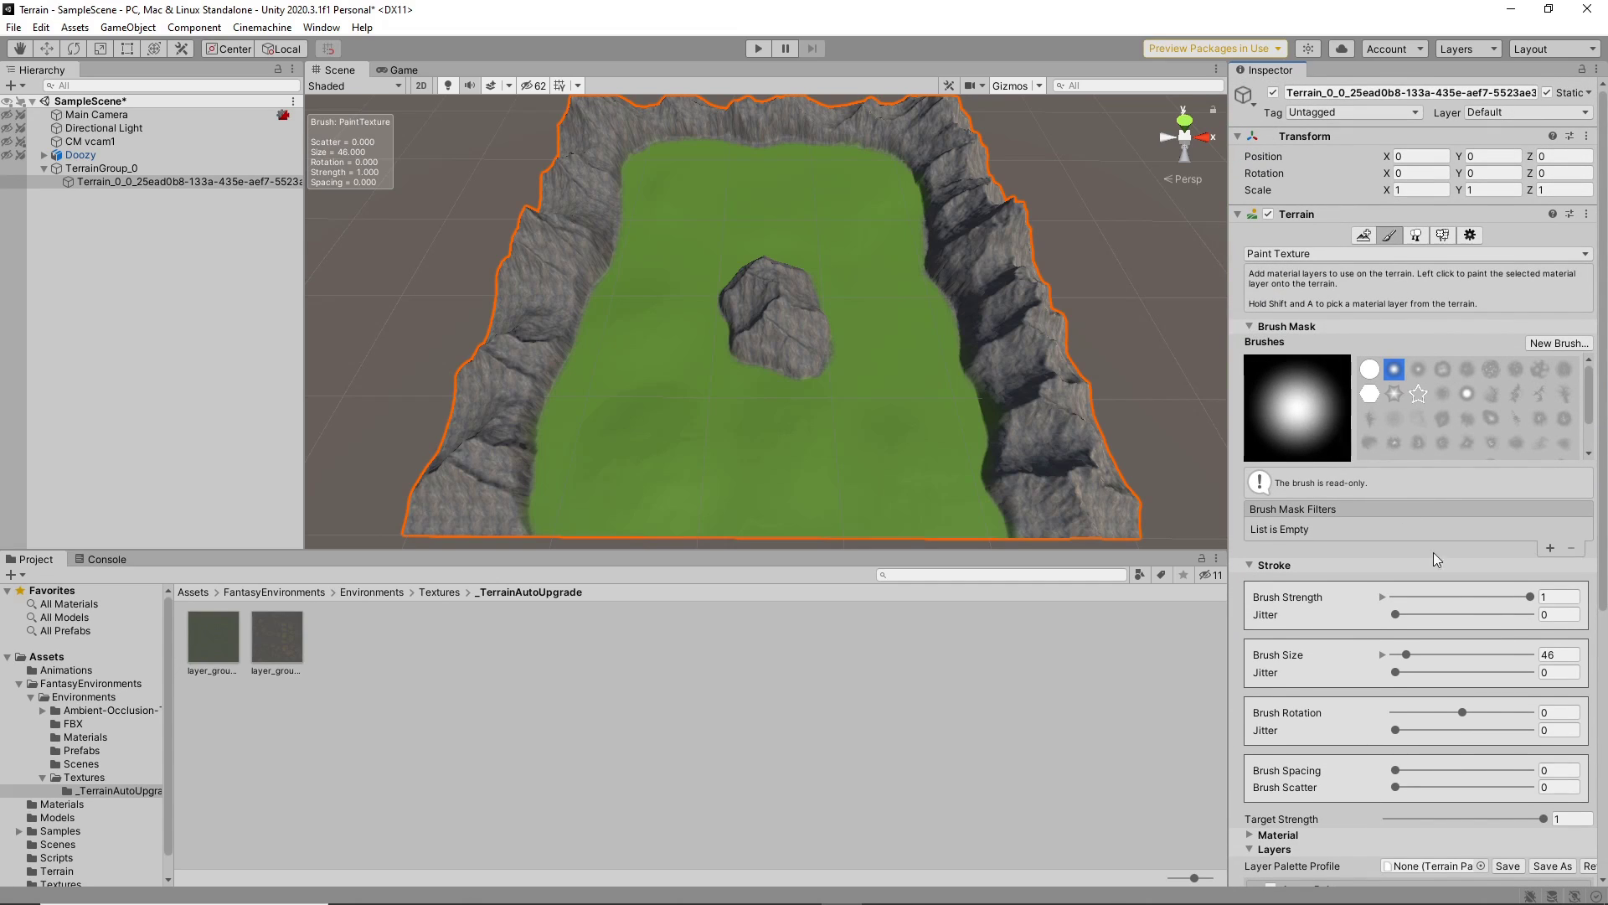
{"action": "left_click", "coordinate": [1547, 651]}
{"action": "type", "text": "15"}
{"action": "left_click", "coordinate": [770, 534]}
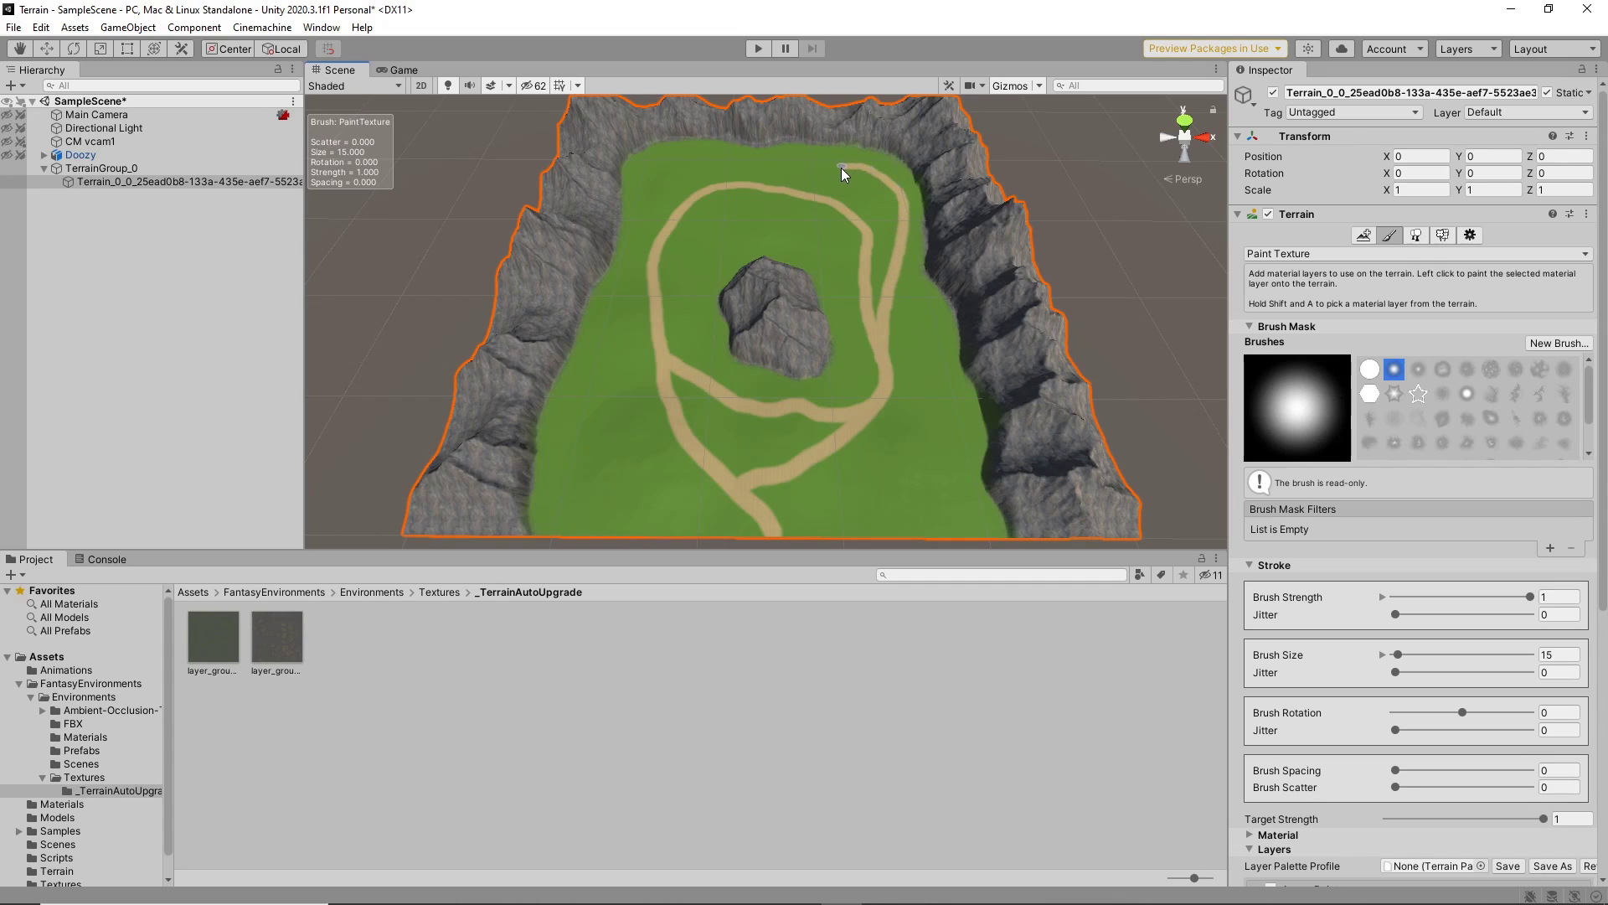
{"action": "key", "text": "alt"}
- Play the scene, walk the character forward and left along the painted road, and stop play mode
{"action": "left_click", "coordinate": [756, 50]}
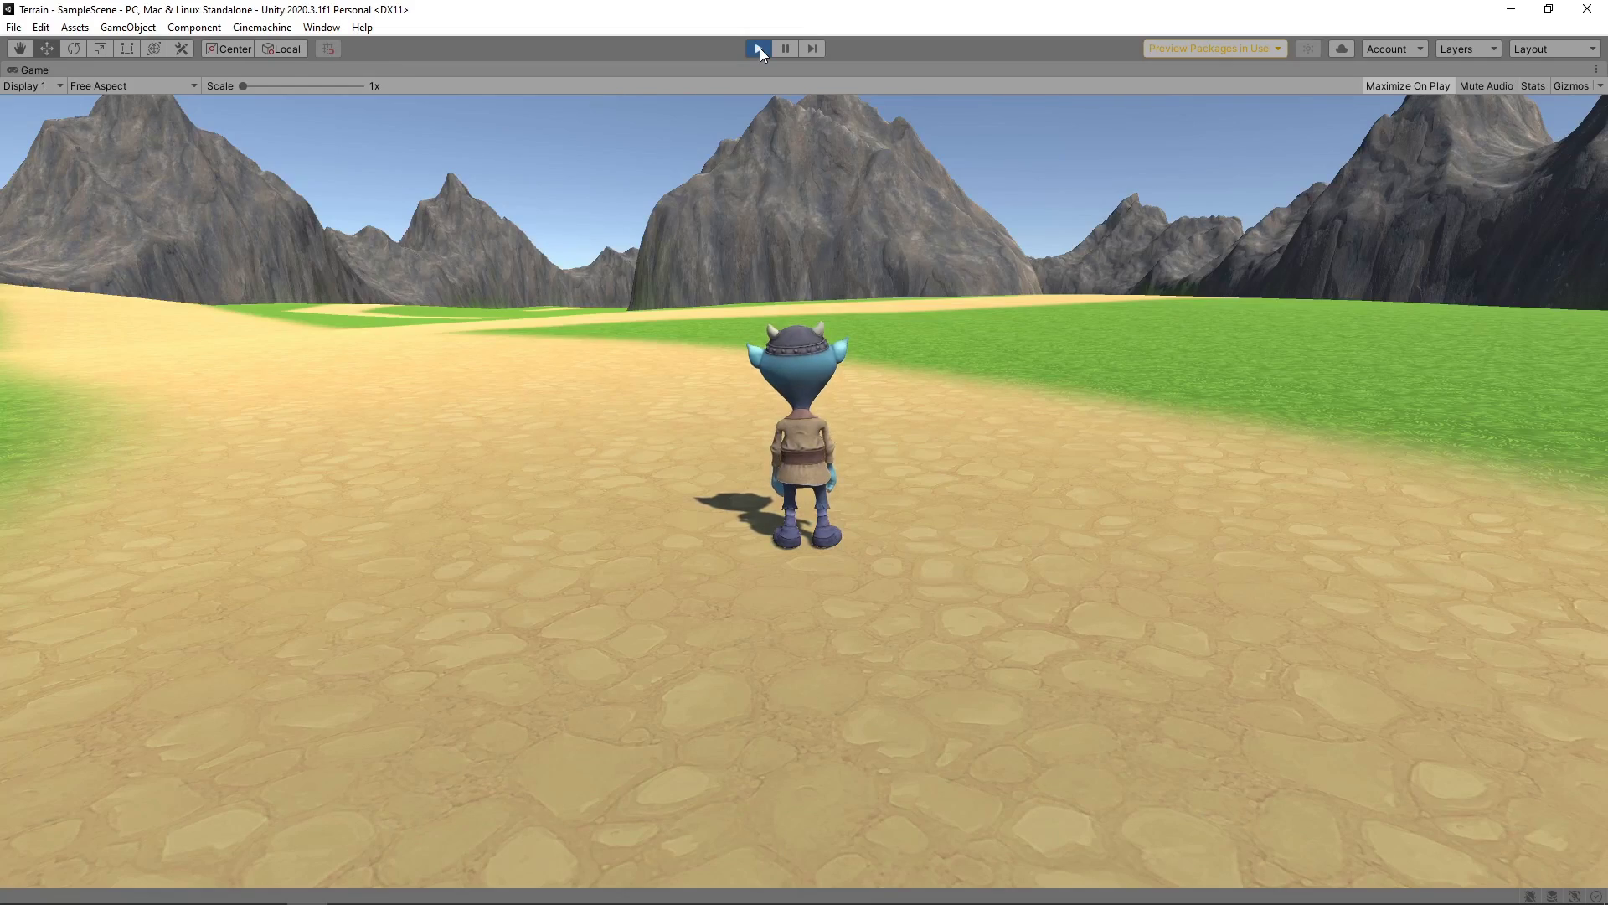
{"action": "key", "text": "w"}
{"action": "key", "text": "a"}
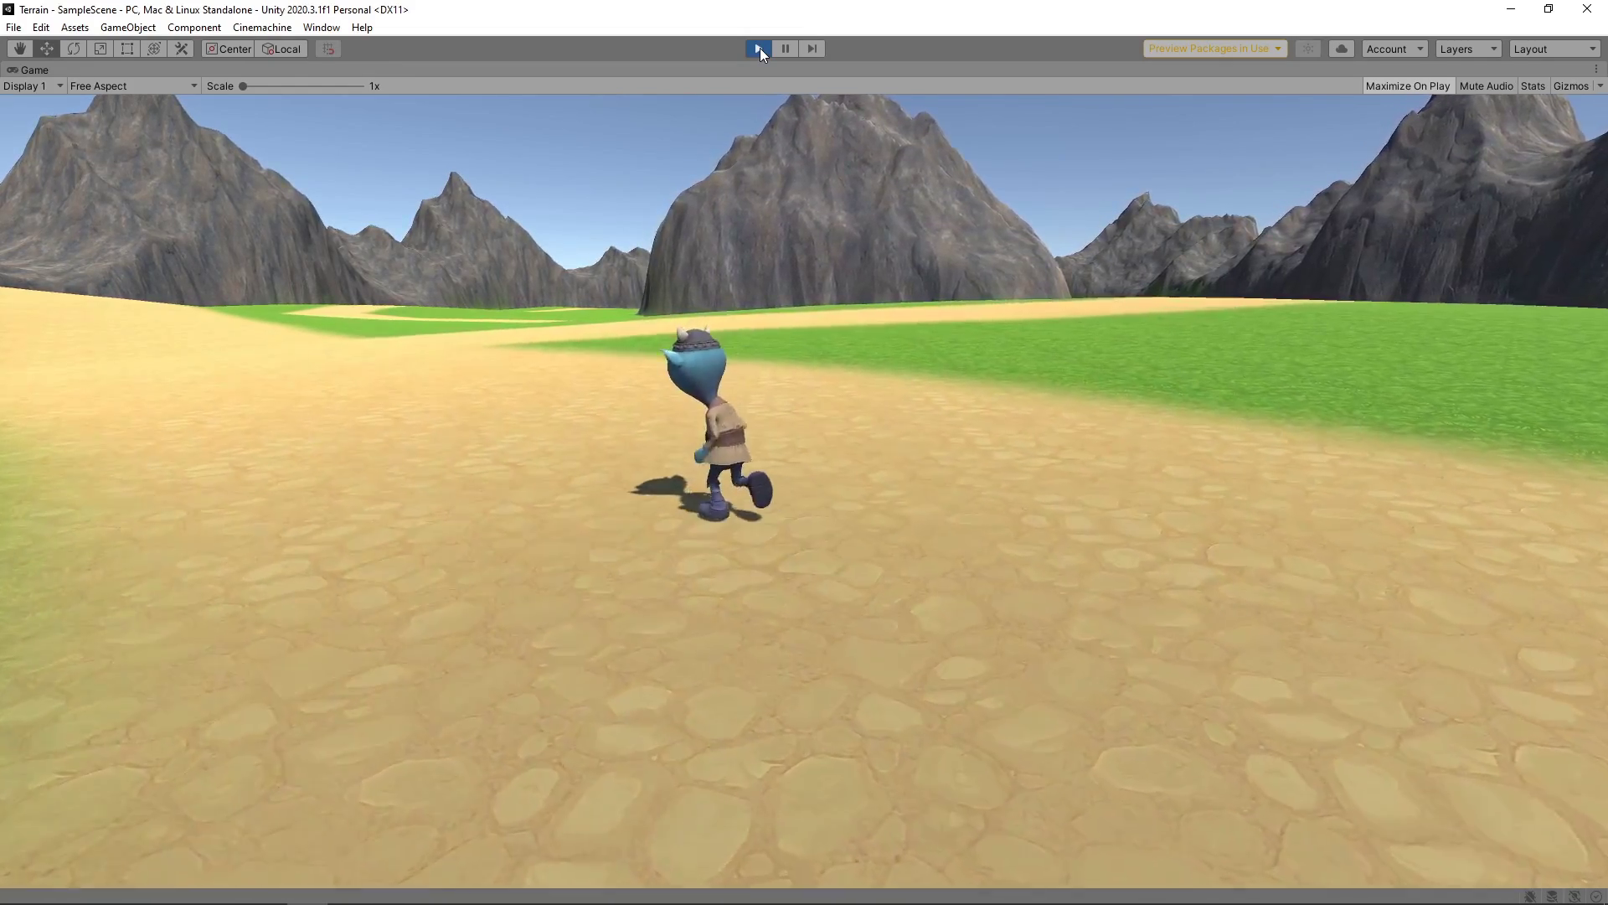
{"action": "key", "text": "w"}
{"action": "key", "text": "a"}
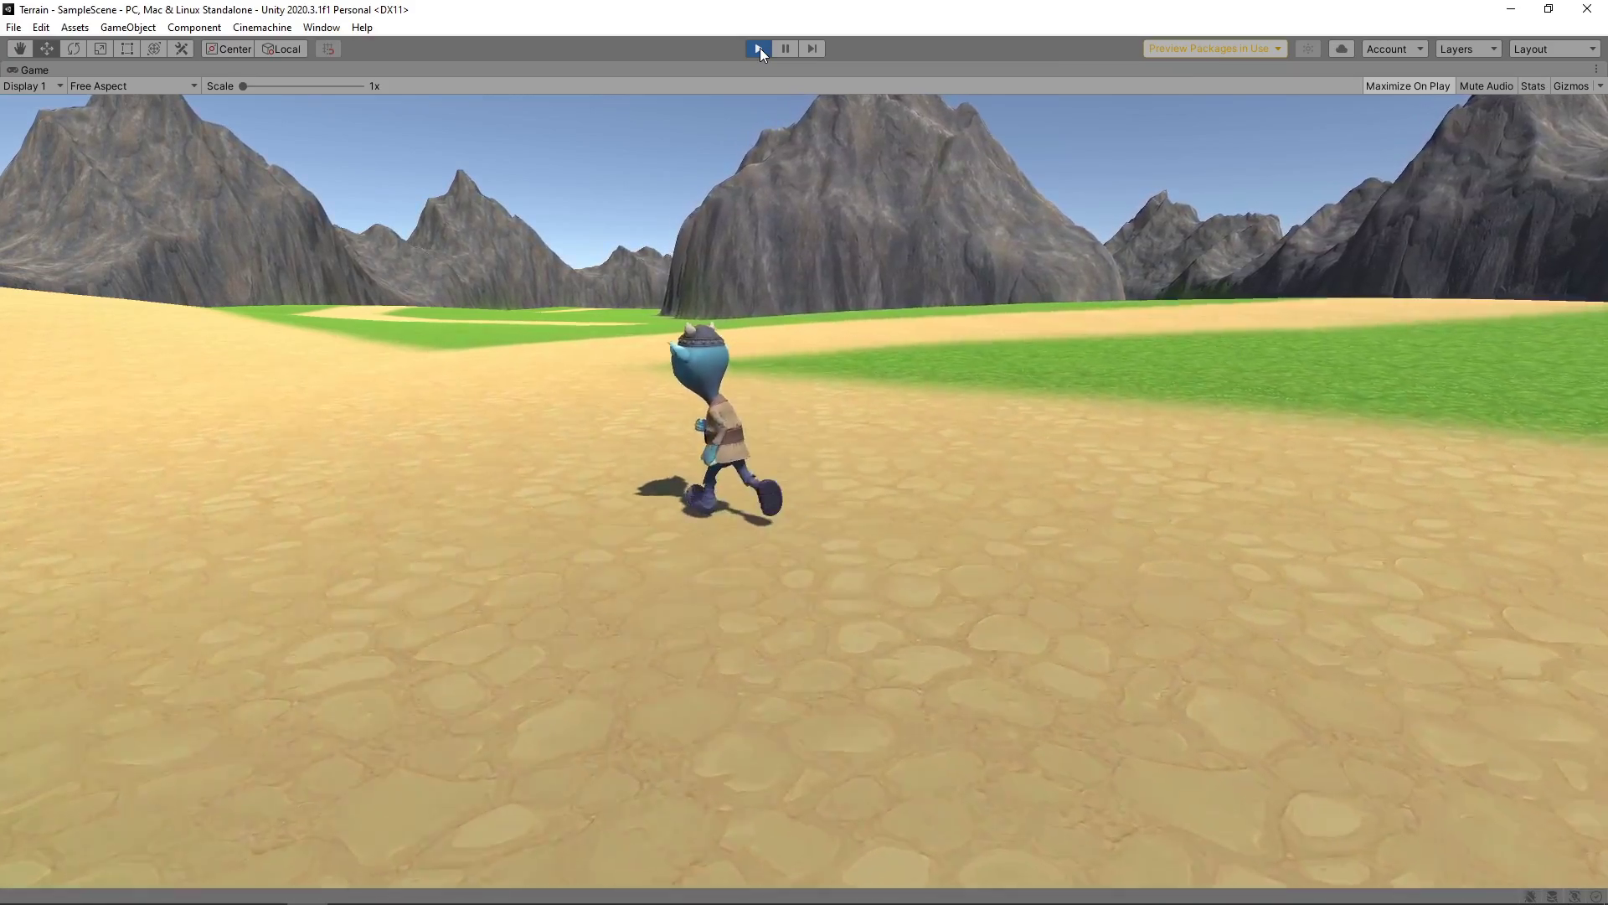
{"action": "key", "text": "w"}
{"action": "key", "text": "a"}
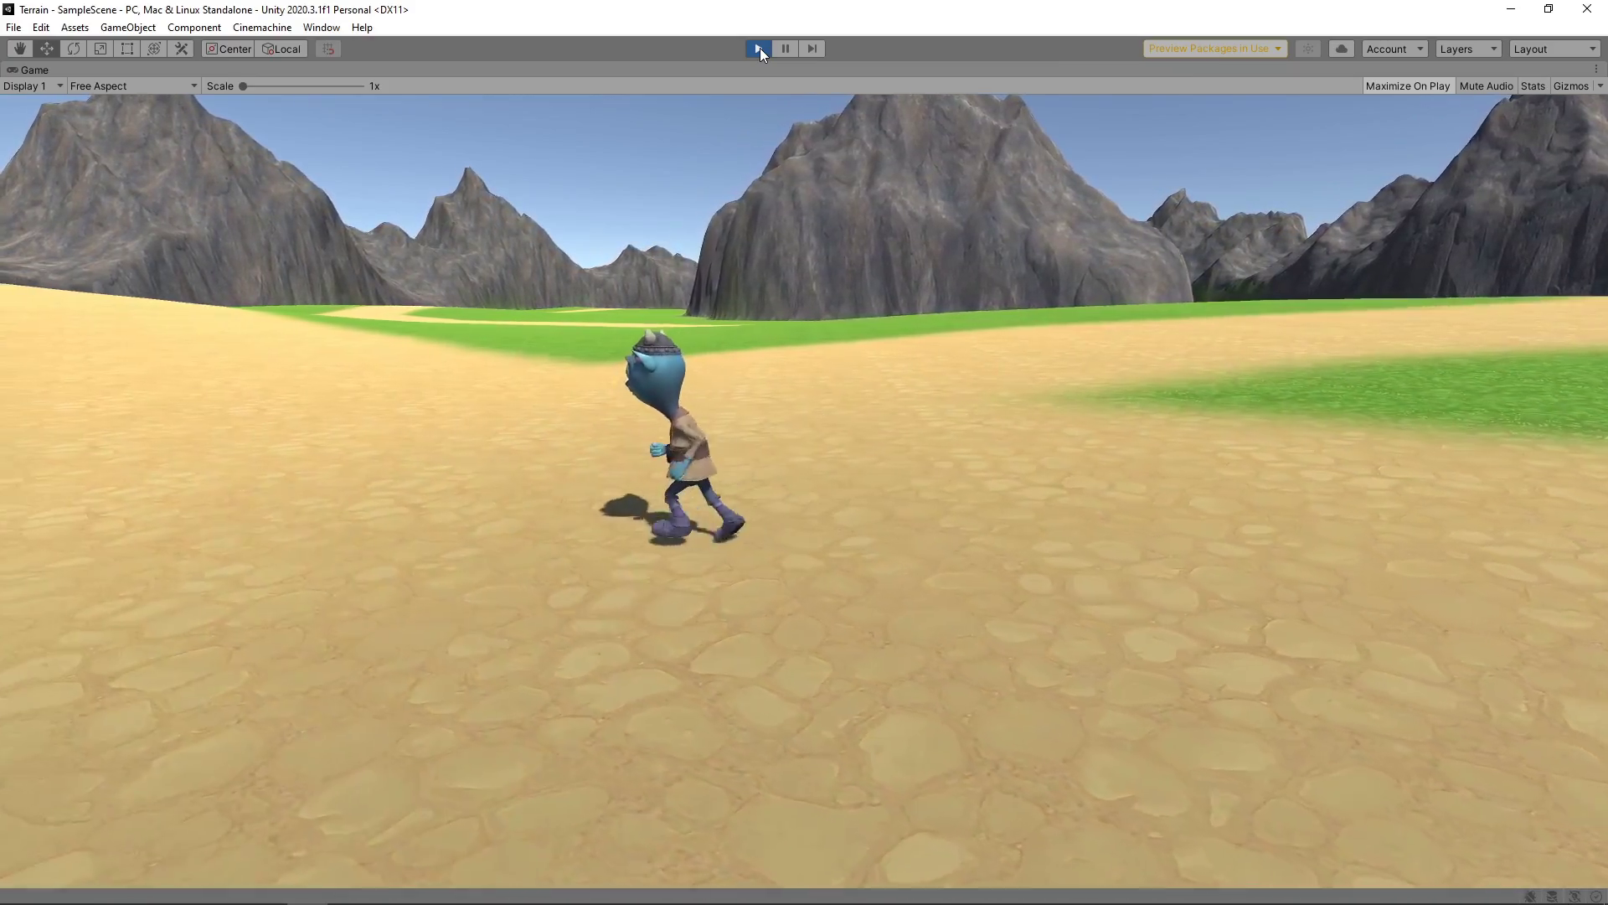
{"action": "key", "text": "w"}
{"action": "key", "text": "a"}
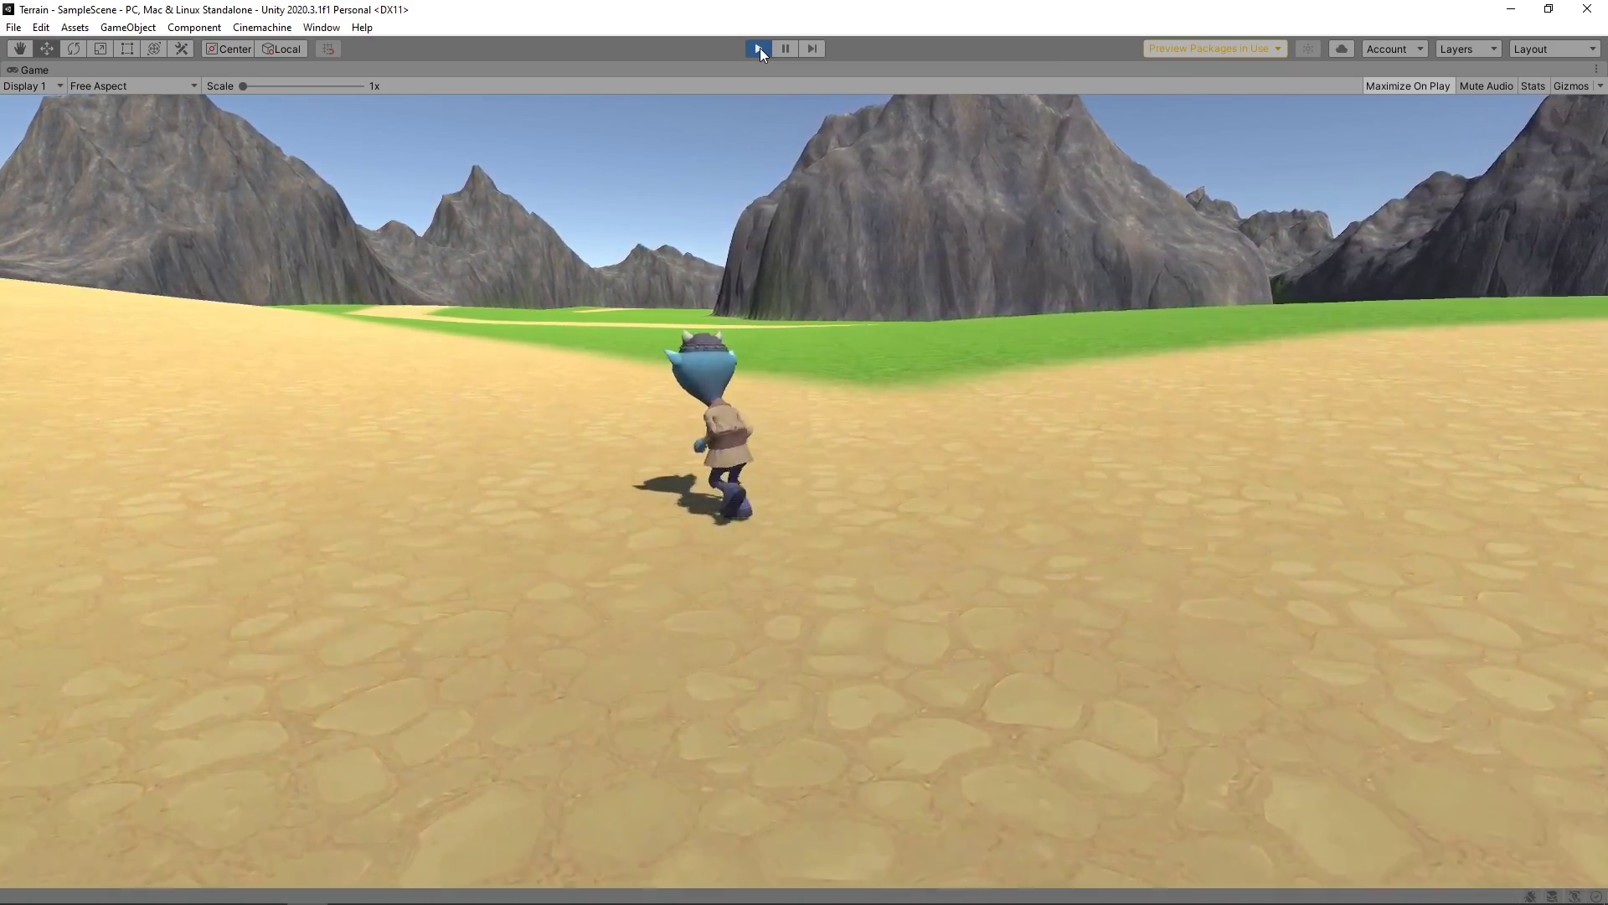
{"action": "left_click", "coordinate": [761, 48]}
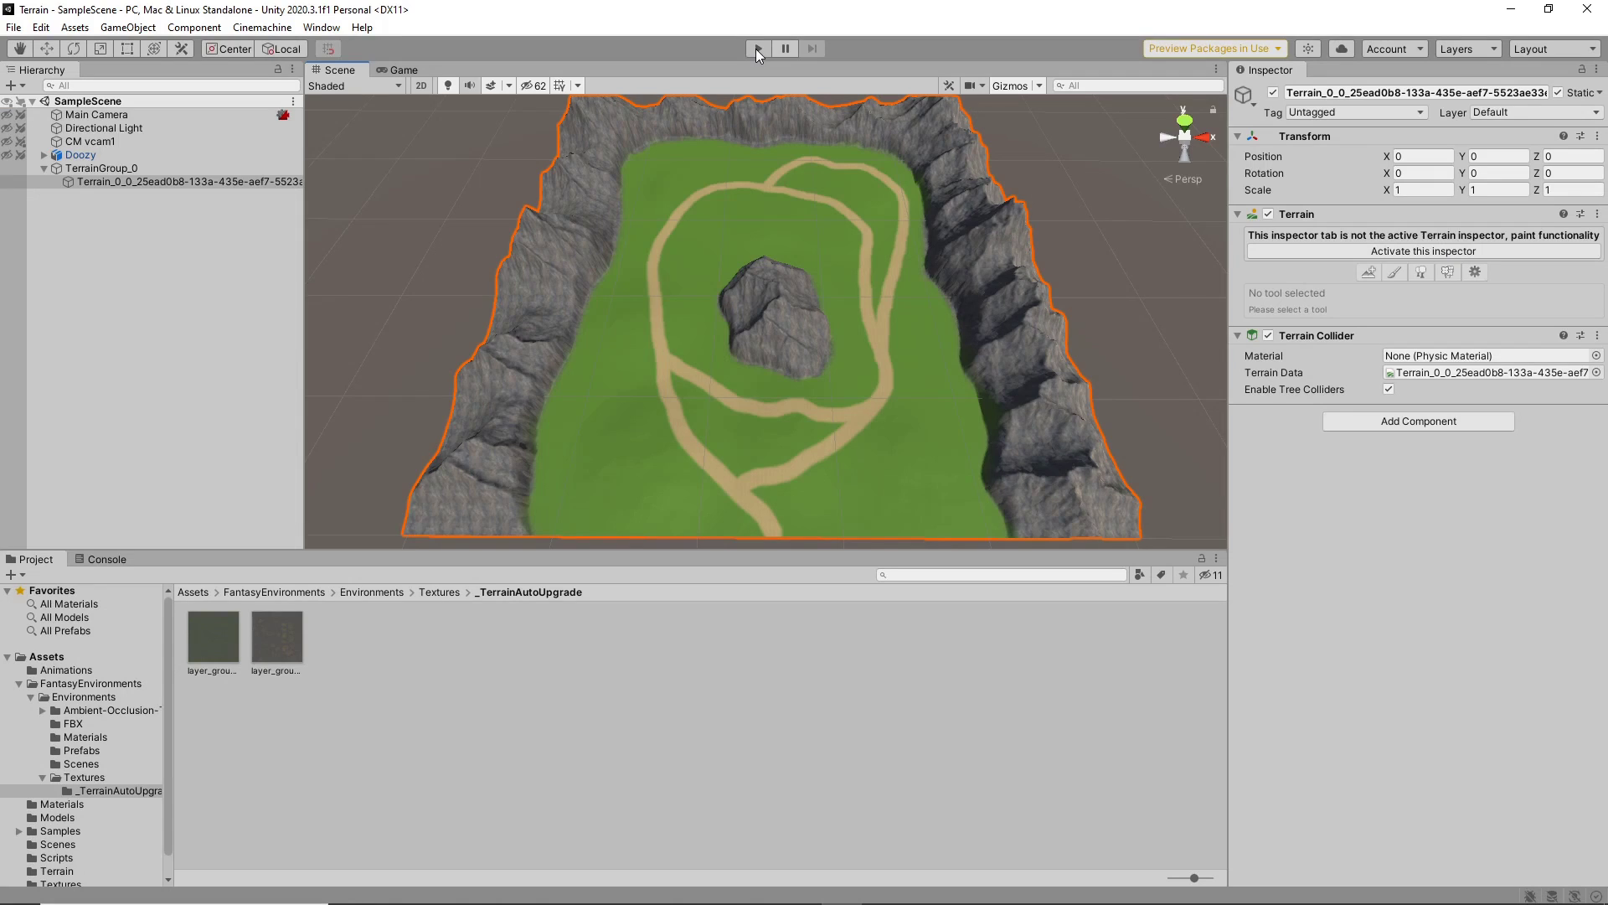
- Switch the terrain tool to Raise or Lower Terrain with brush size 15 and sculpt the ground height along the road paths
{"action": "left_click", "coordinate": [1365, 252]}
{"action": "left_click", "coordinate": [1367, 254]}
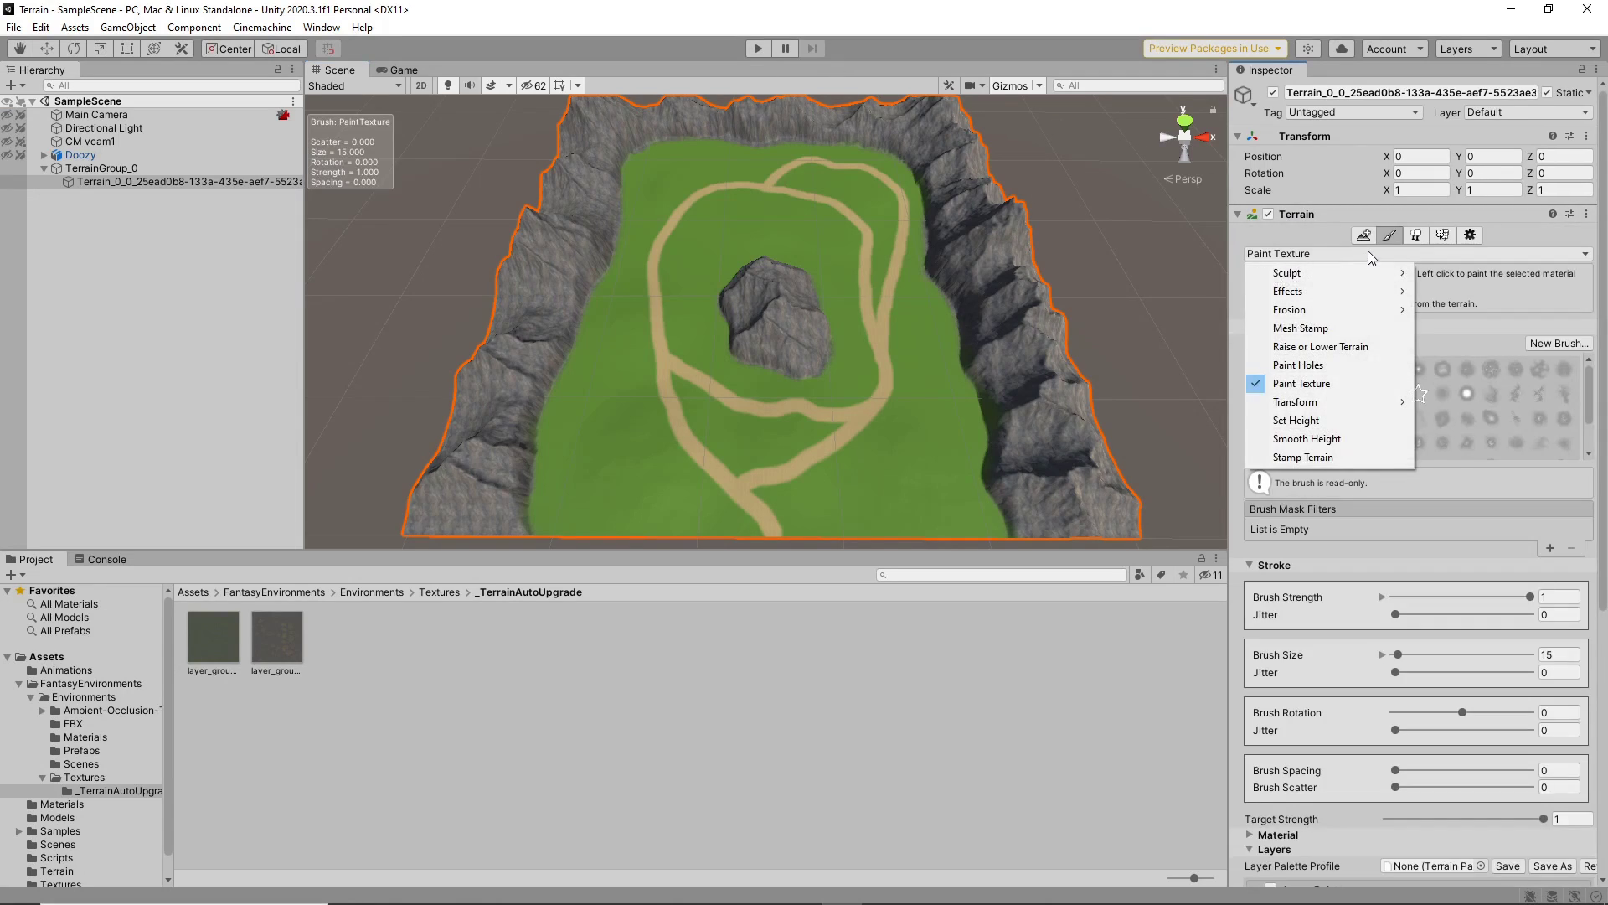
{"action": "left_click", "coordinate": [1348, 348]}
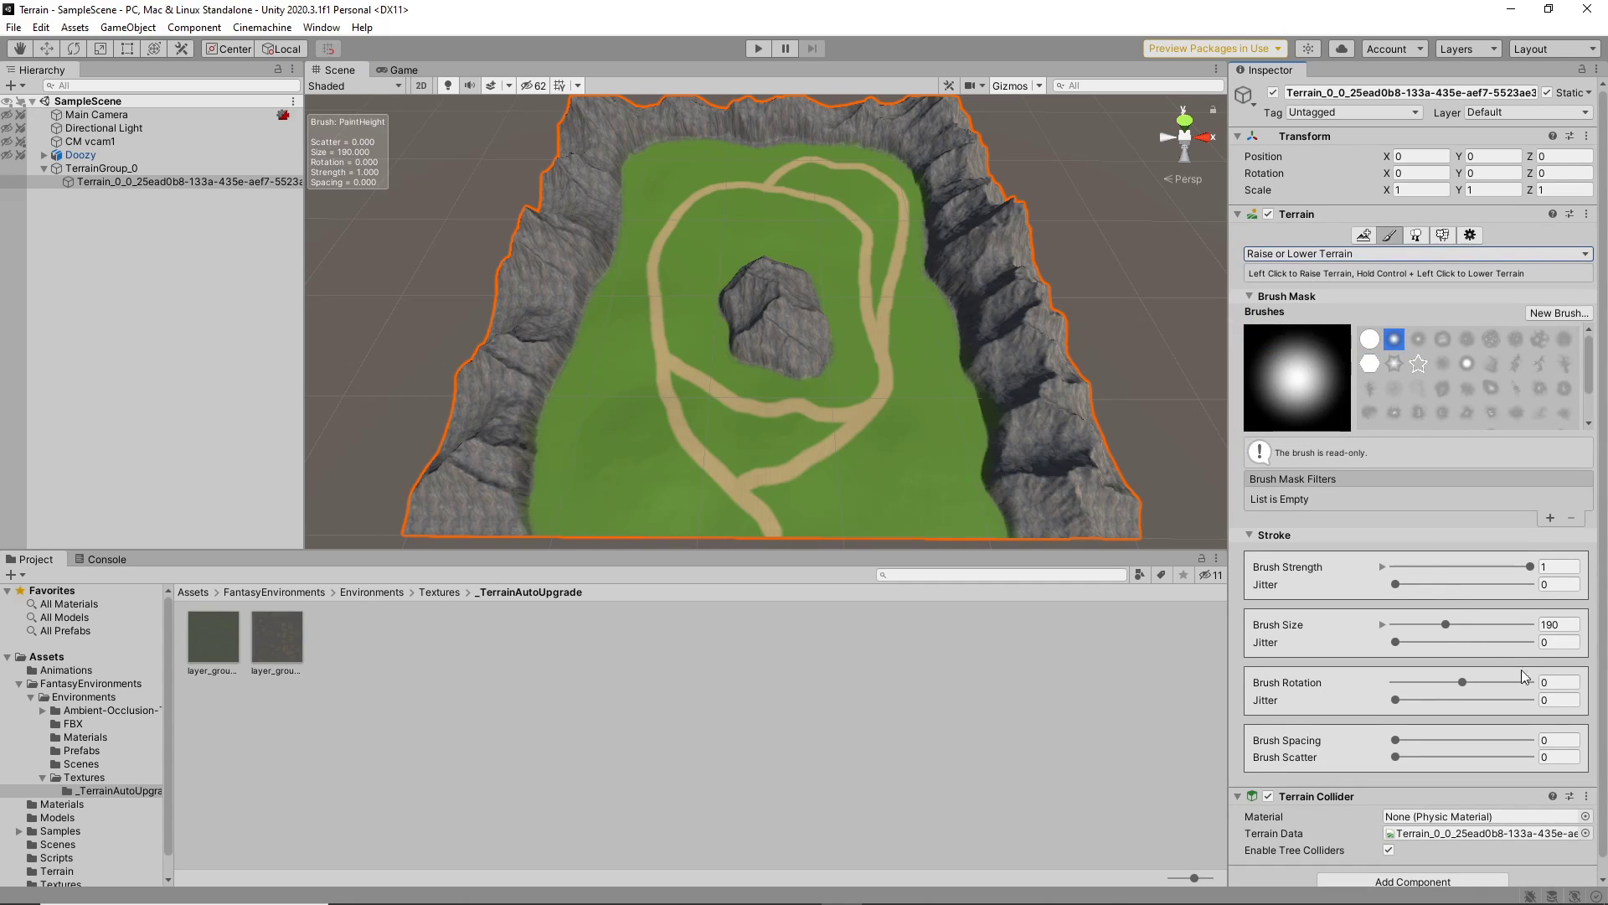
{"action": "left_click", "coordinate": [1552, 624]}
{"action": "type", "text": "15"}
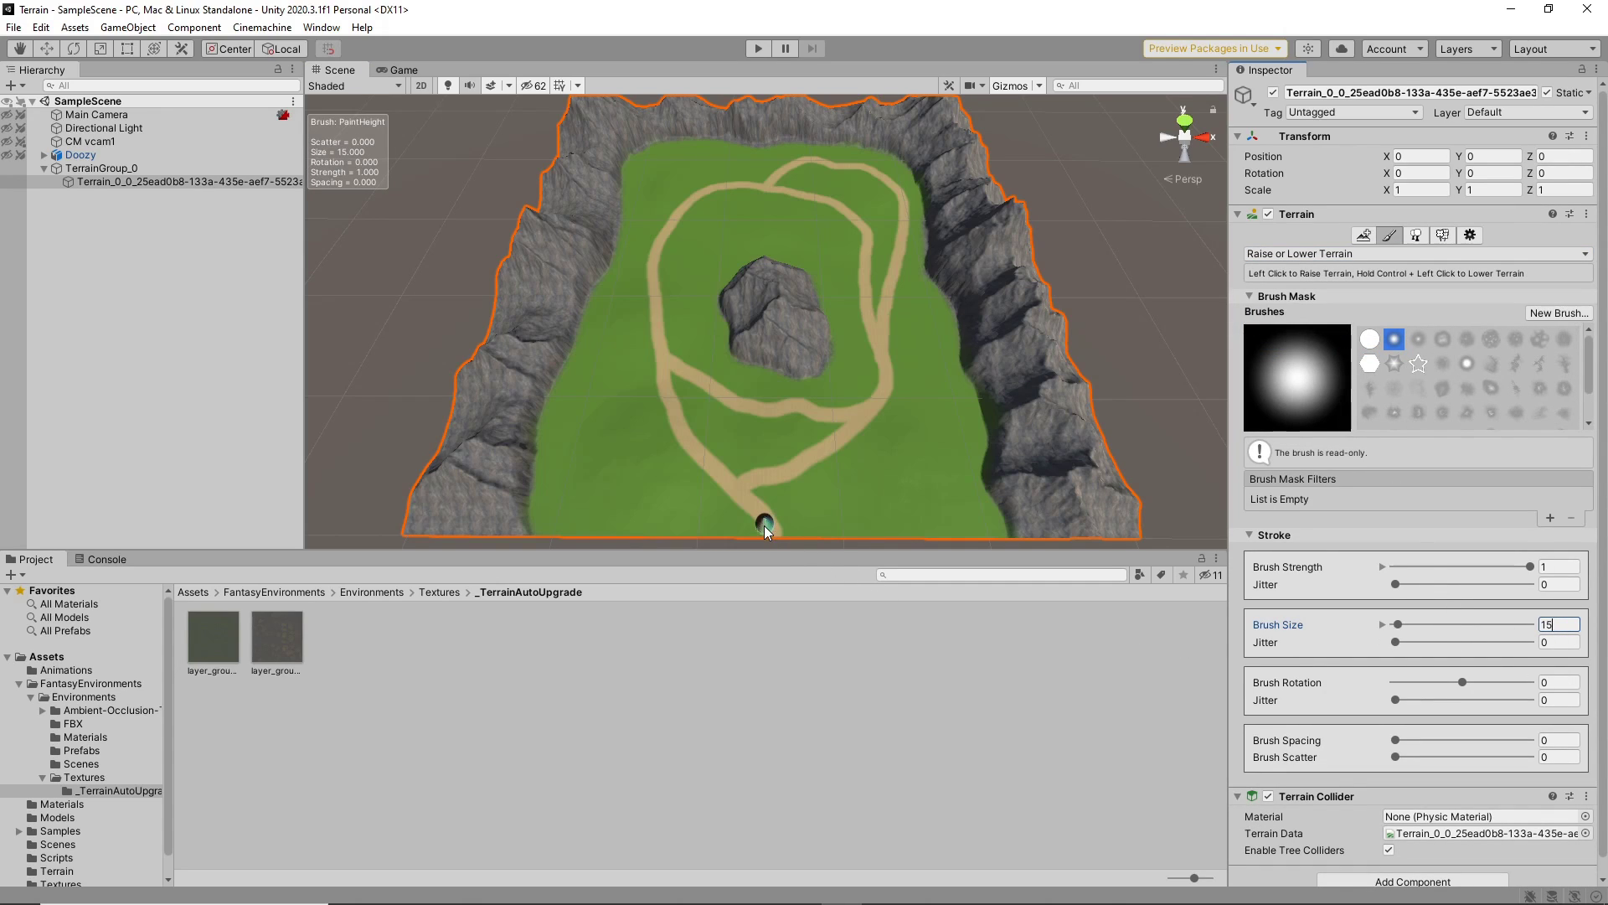
{"action": "left_click", "coordinate": [774, 534]}
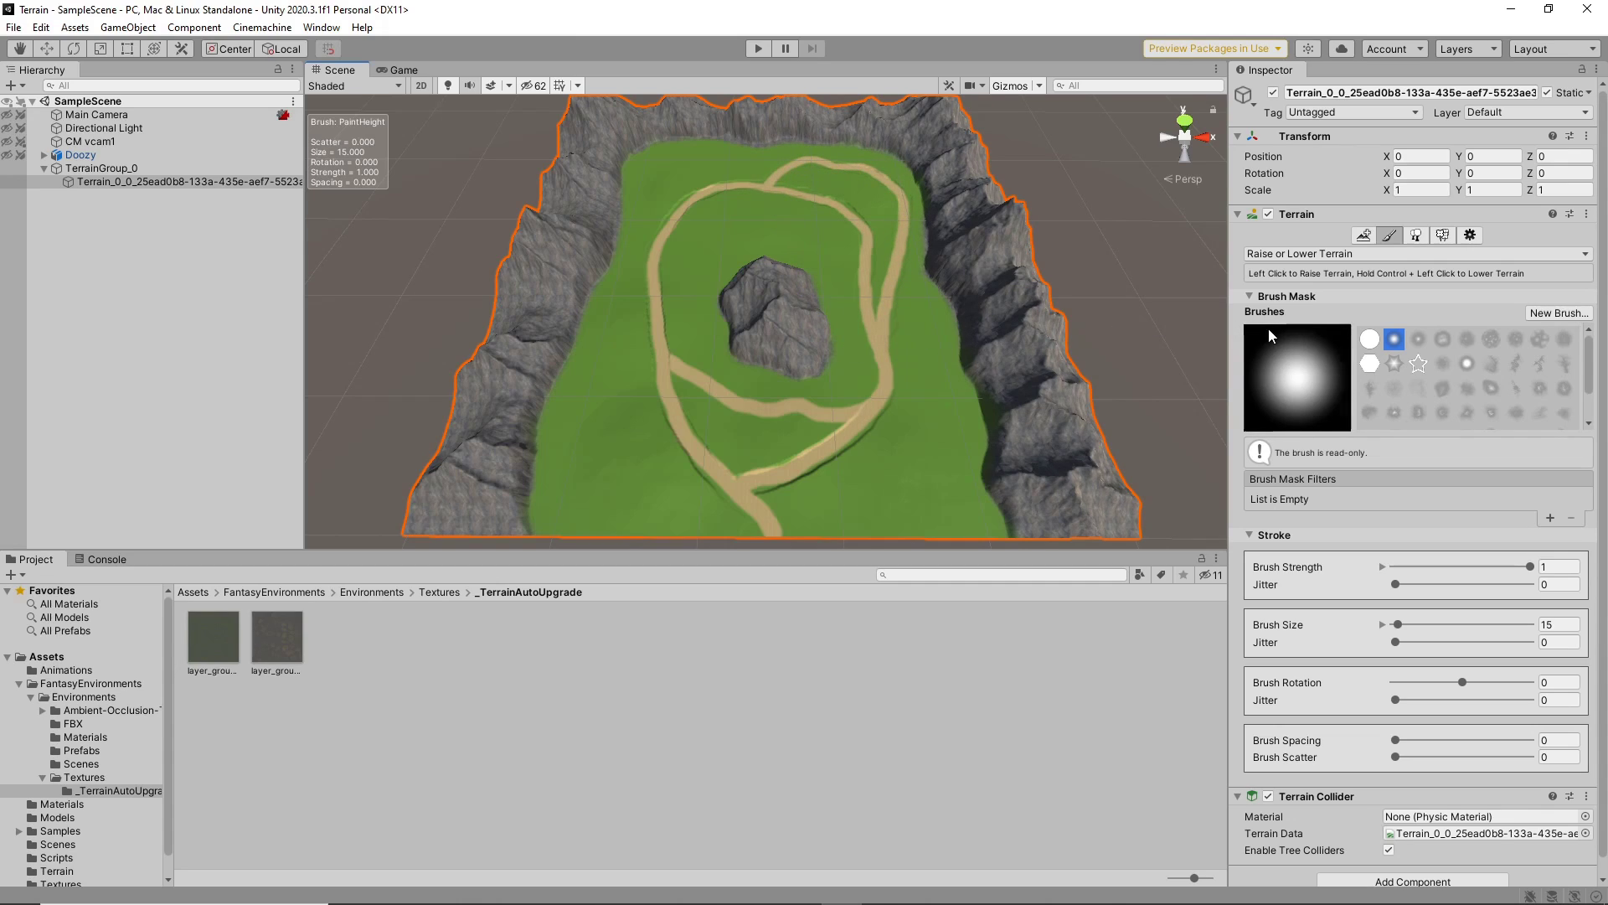
- Set the brush strength to about 0.12 and size to about 39, and raise small mounds in the grass beside the lower path
{"action": "key", "text": "s"}
{"action": "key", "text": "a"}
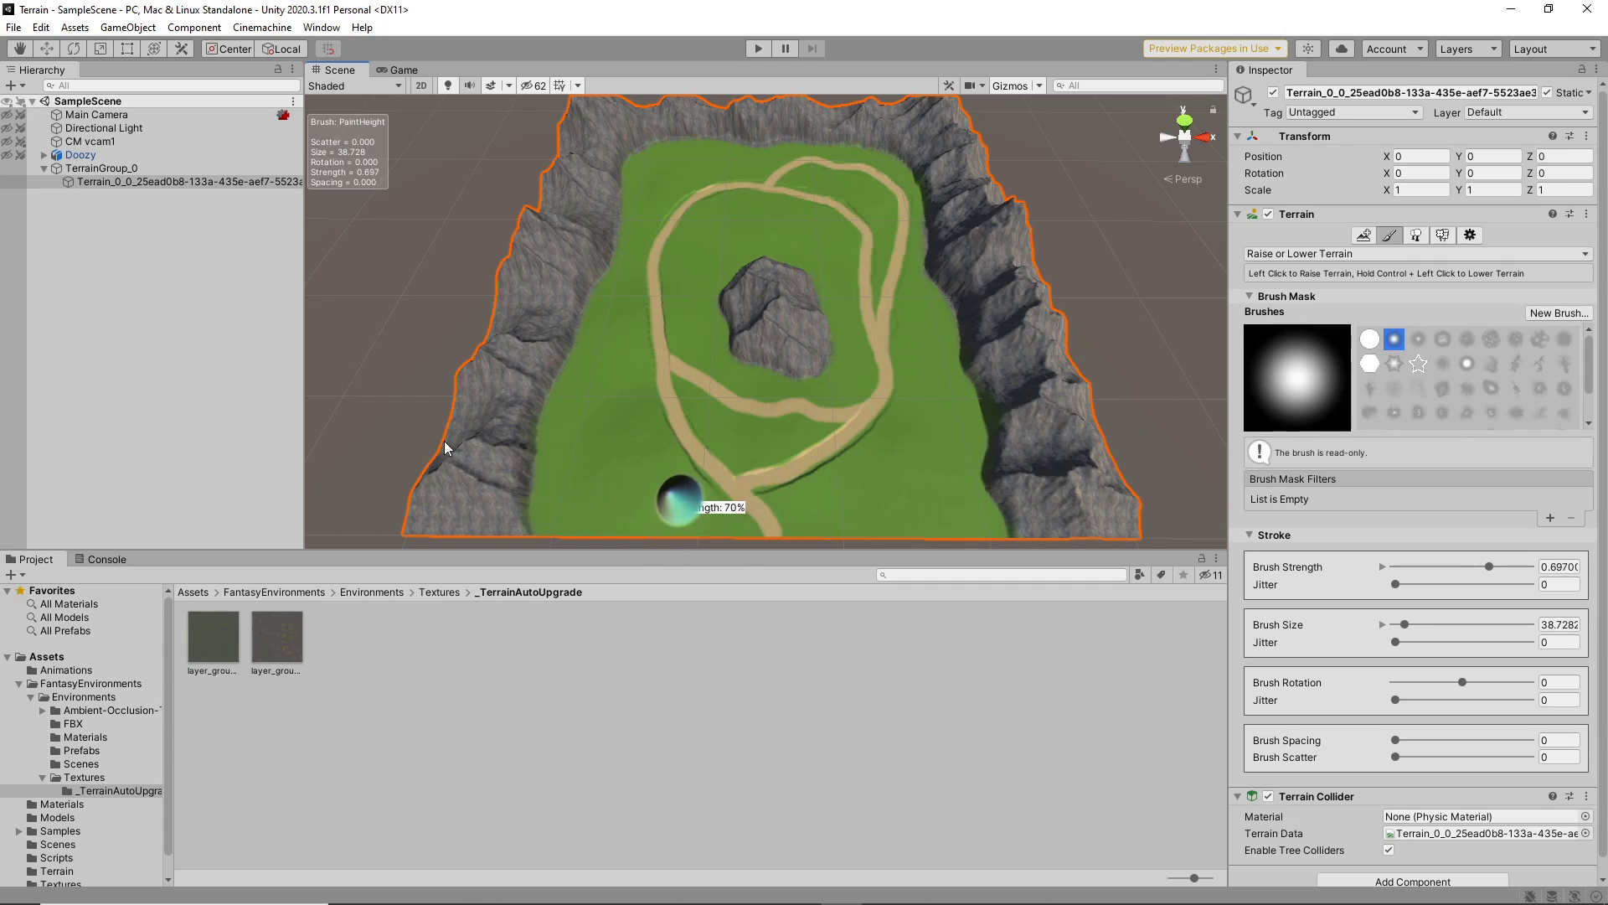
{"action": "key", "text": "a"}
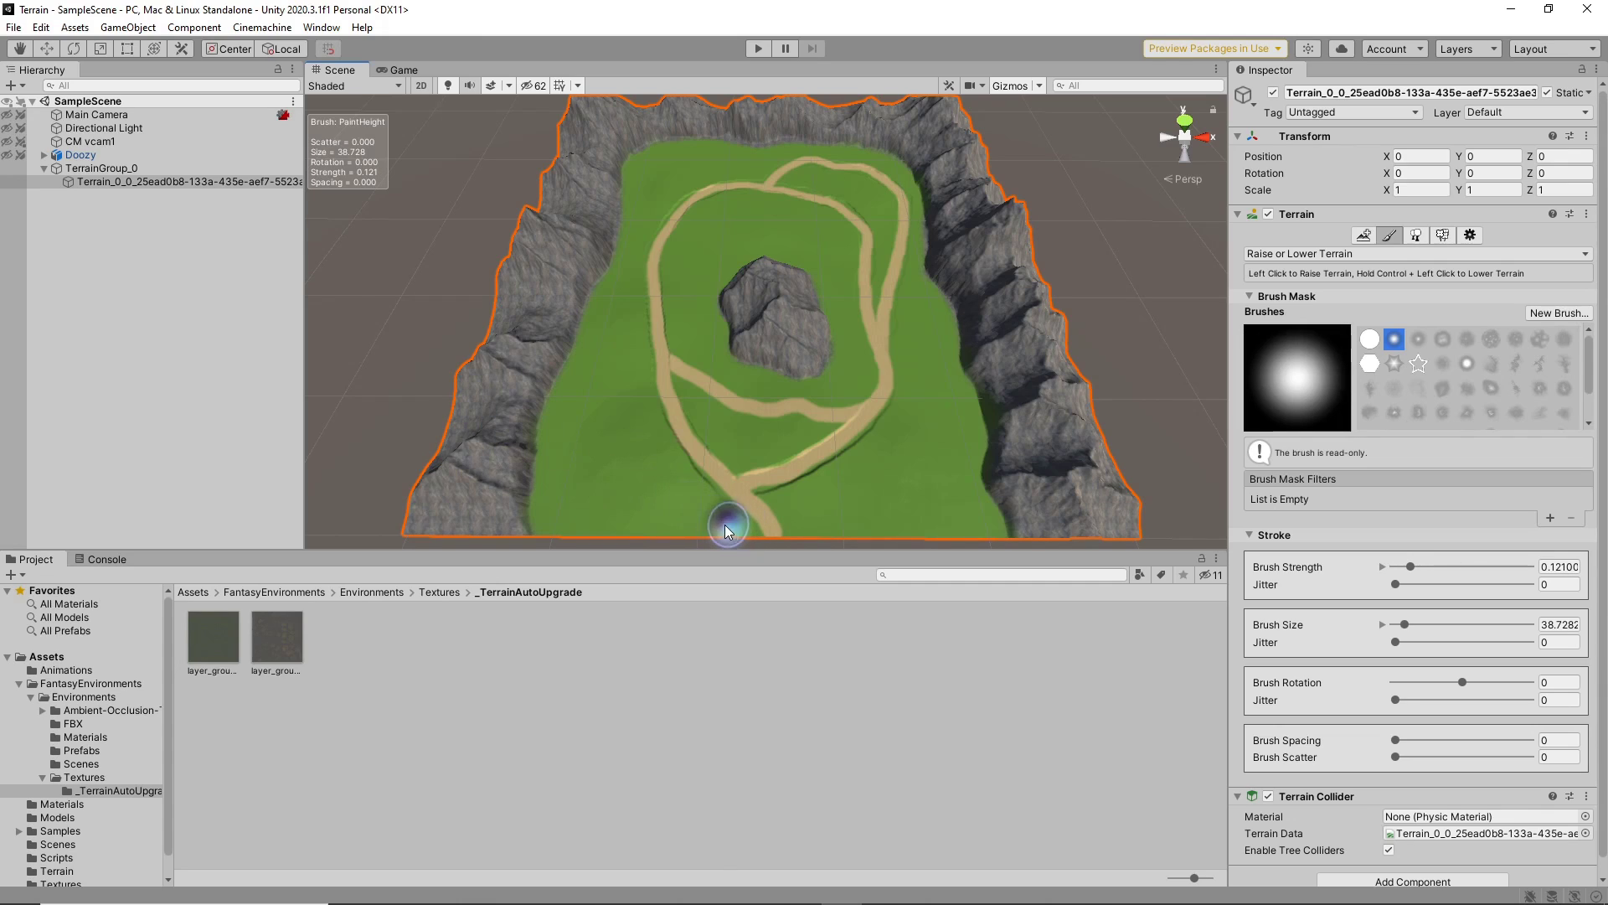
{"action": "mouse_move", "coordinate": [709, 523]}
{"action": "left_mouse_down"}
{"action": "mouse_move", "coordinate": [618, 420]}
{"action": "mouse_move", "coordinate": [645, 377]}
{"action": "mouse_move", "coordinate": [796, 516]}
{"action": "mouse_move", "coordinate": [633, 374]}
{"action": "left_mouse_up"}
- Raise small mounds in the grass along both sides of all road paths and around the central rock, varying brush size from about 55 to 31
{"action": "key", "text": "a"}
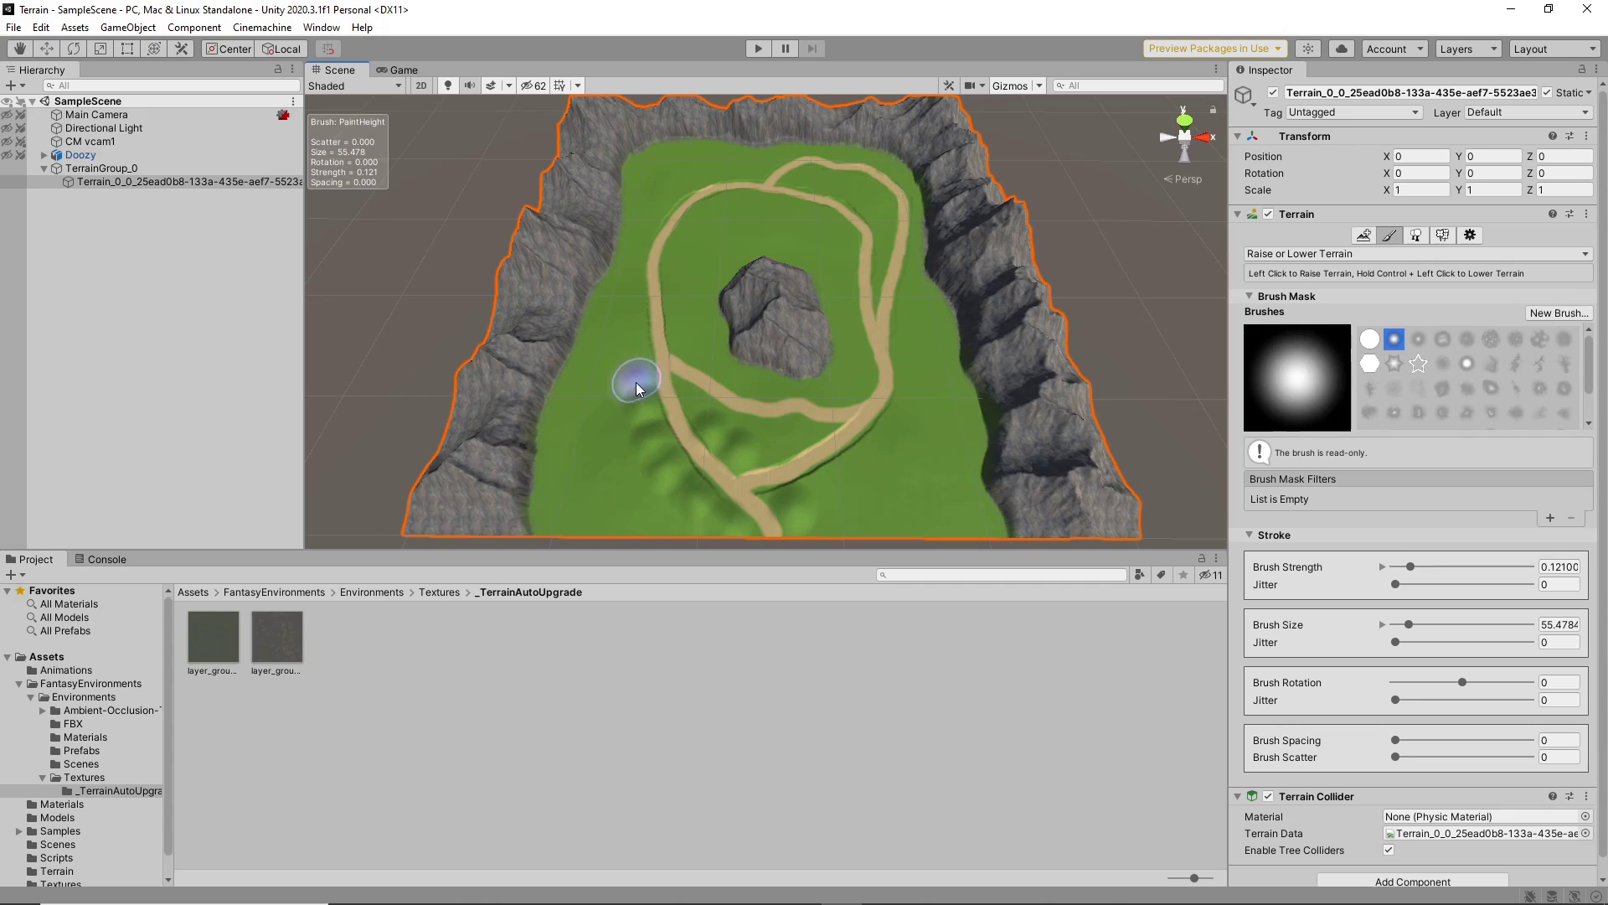
{"action": "mouse_move", "coordinate": [630, 311]}
{"action": "left_mouse_down"}
{"action": "mouse_move", "coordinate": [693, 344]}
{"action": "mouse_move", "coordinate": [660, 215]}
{"action": "mouse_move", "coordinate": [632, 268]}
{"action": "mouse_move", "coordinate": [701, 191]}
{"action": "mouse_move", "coordinate": [836, 253]}
{"action": "mouse_move", "coordinate": [725, 211]}
{"action": "mouse_move", "coordinate": [849, 334]}
{"action": "left_mouse_up"}
{"action": "key", "text": "s"}
{"action": "left_click", "coordinate": [839, 315]}
{"action": "left_click", "coordinate": [851, 347]}
{"action": "left_click", "coordinate": [854, 378]}
{"action": "left_click", "coordinate": [774, 445]}
{"action": "left_click", "coordinate": [703, 440]}
{"action": "left_click", "coordinate": [824, 488]}
{"action": "key", "text": "s"}
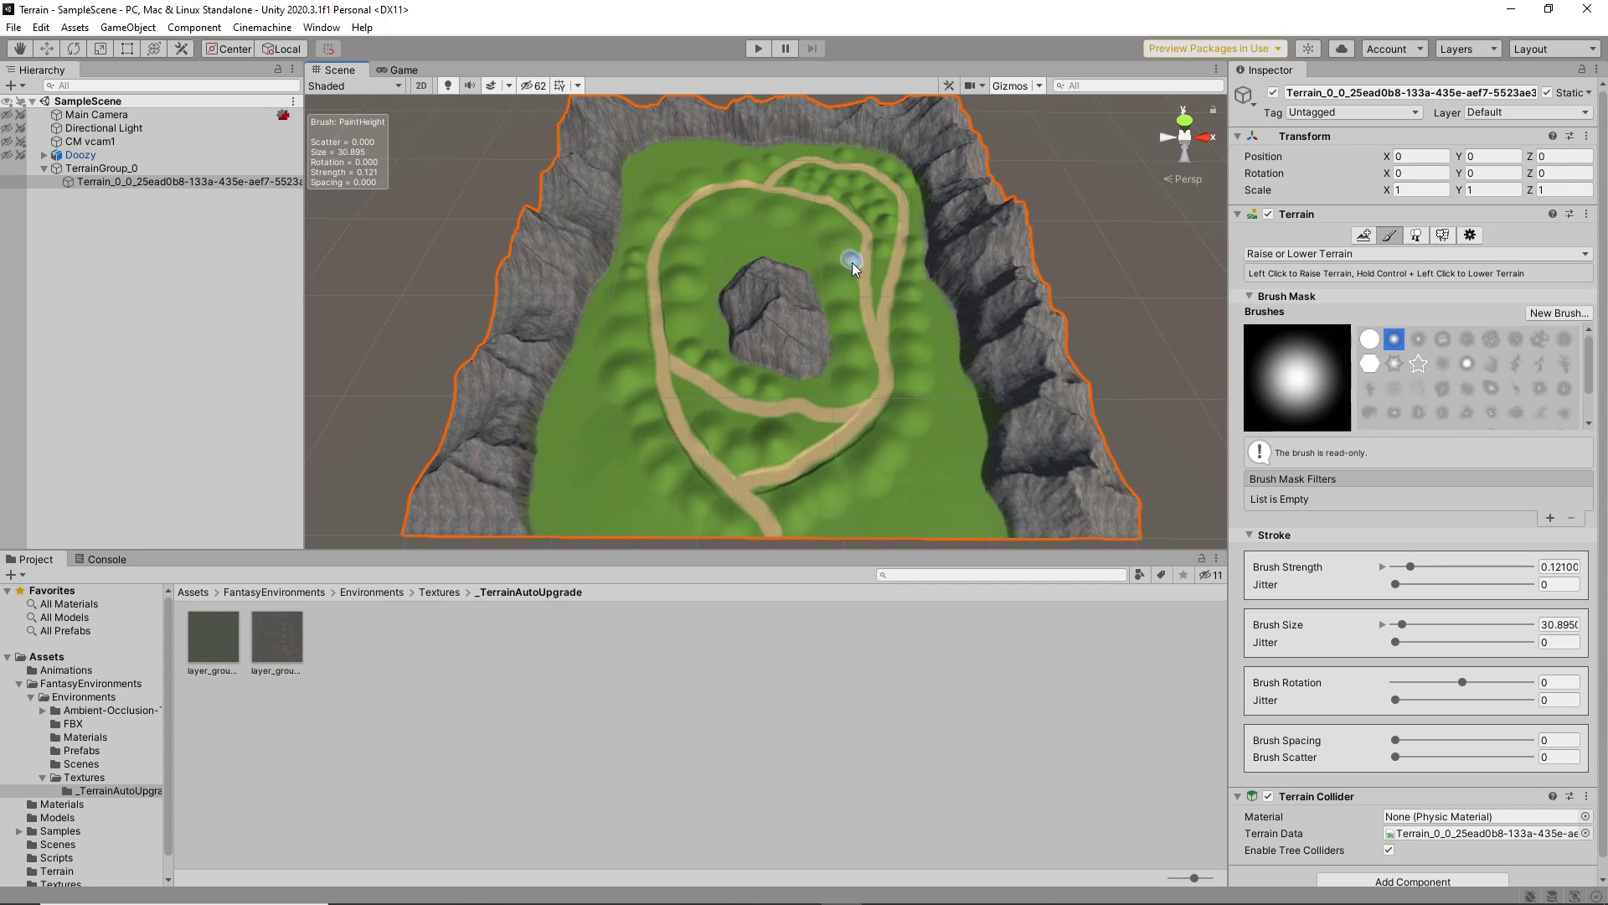
- Switch the terrain tool to Smooth Height with blur radius 2 and soften the mounds along the paths using a brush size of about 97
{"action": "left_click", "coordinate": [1316, 253]}
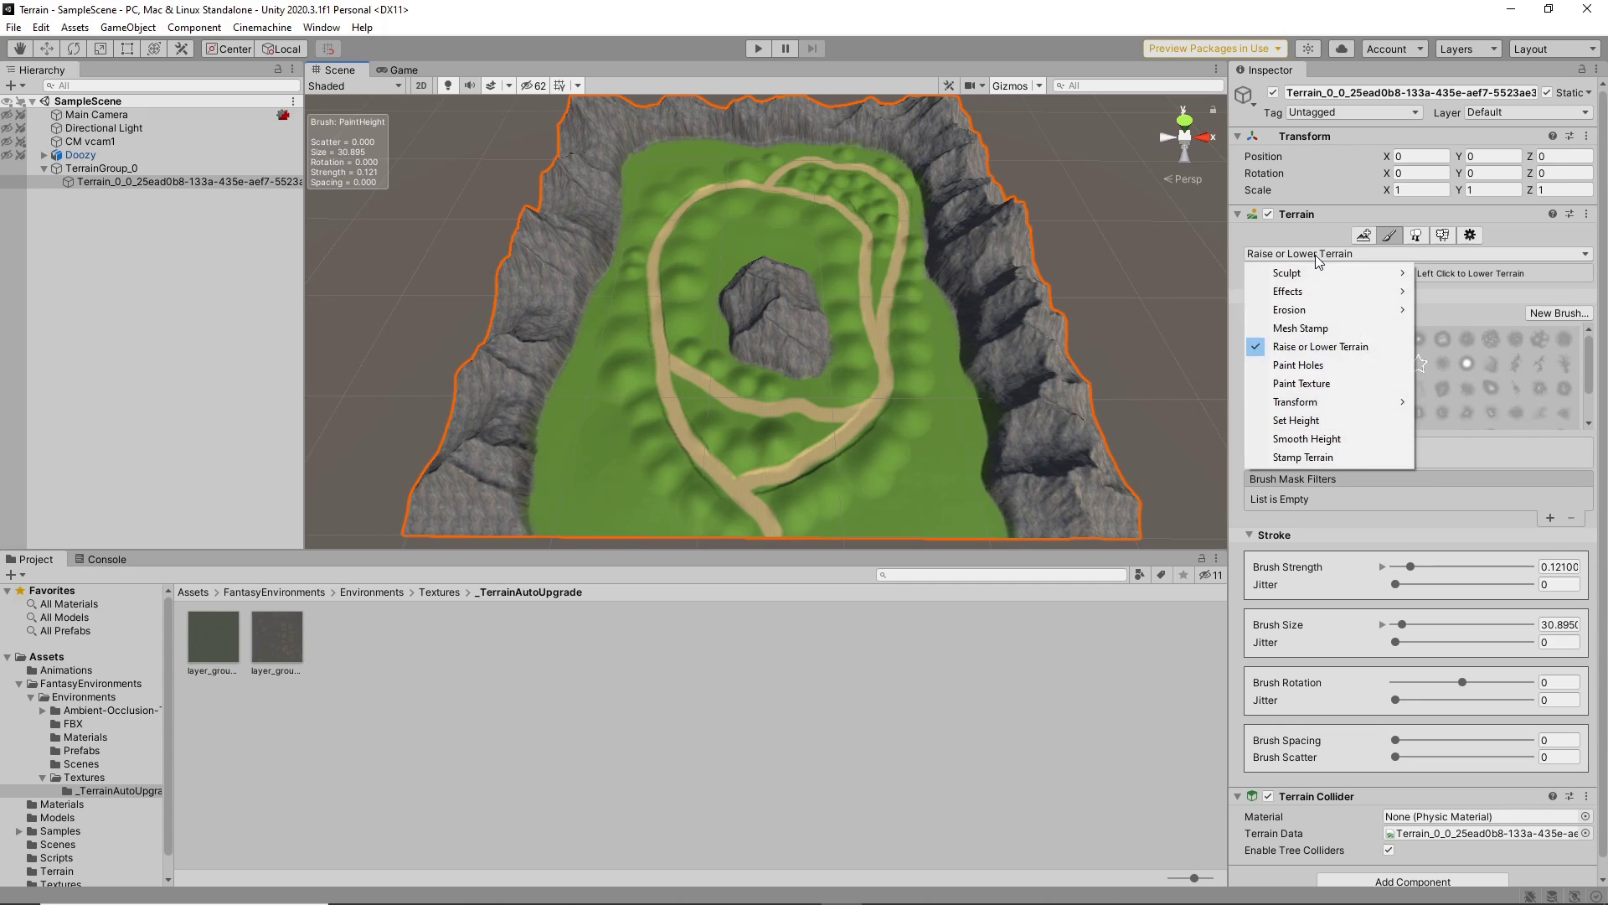
{"action": "left_click", "coordinate": [1307, 439]}
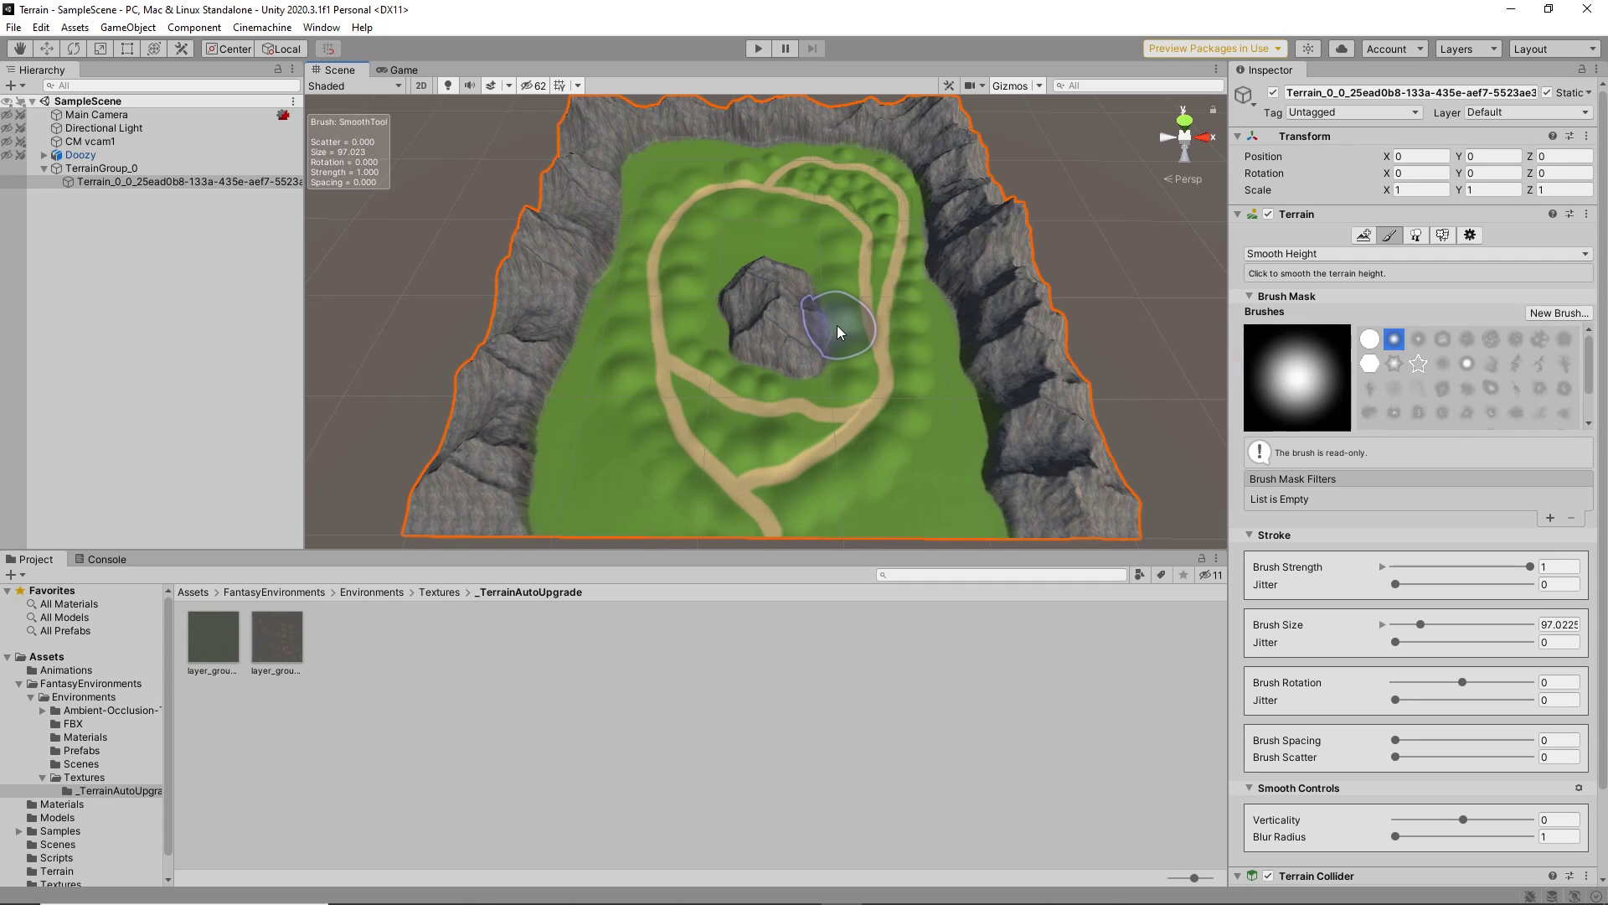
{"action": "left_click", "coordinate": [1547, 835]}
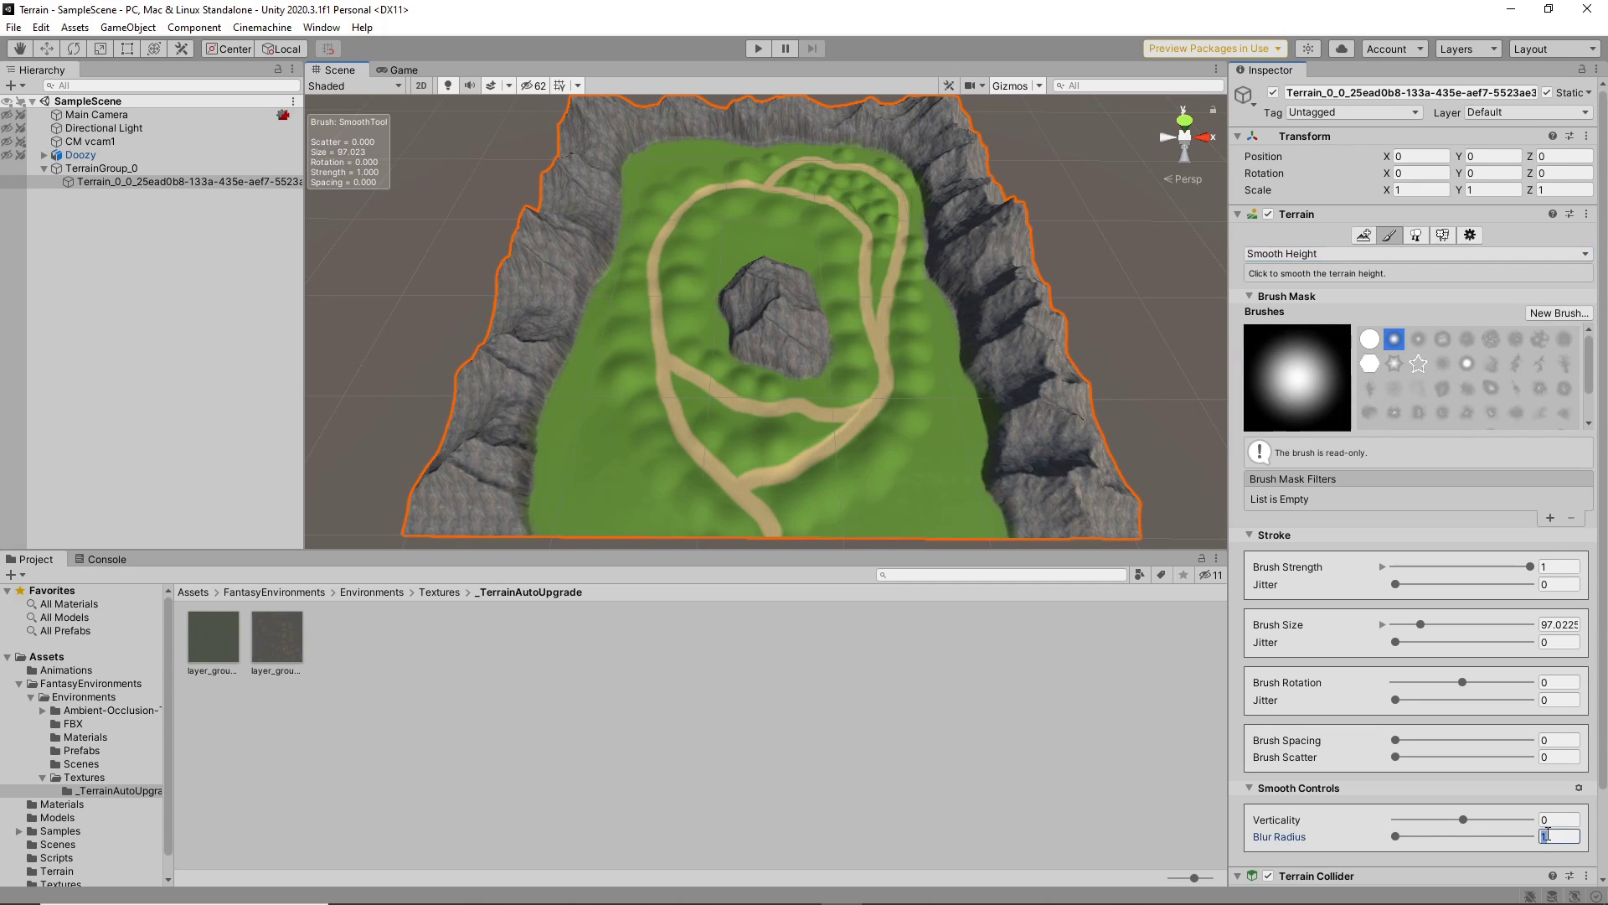
{"action": "type", "text": "2"}
{"action": "mouse_move", "coordinate": [915, 482]}
{"action": "left_mouse_down"}
{"action": "mouse_move", "coordinate": [908, 451]}
{"action": "mouse_move", "coordinate": [635, 471]}
{"action": "mouse_move", "coordinate": [619, 363]}
{"action": "left_mouse_up"}
{"action": "mouse_move", "coordinate": [741, 430]}
{"action": "left_mouse_down"}
{"action": "mouse_move", "coordinate": [926, 345]}
{"action": "mouse_move", "coordinate": [582, 454]}
{"action": "mouse_move", "coordinate": [623, 320]}
{"action": "left_mouse_up"}
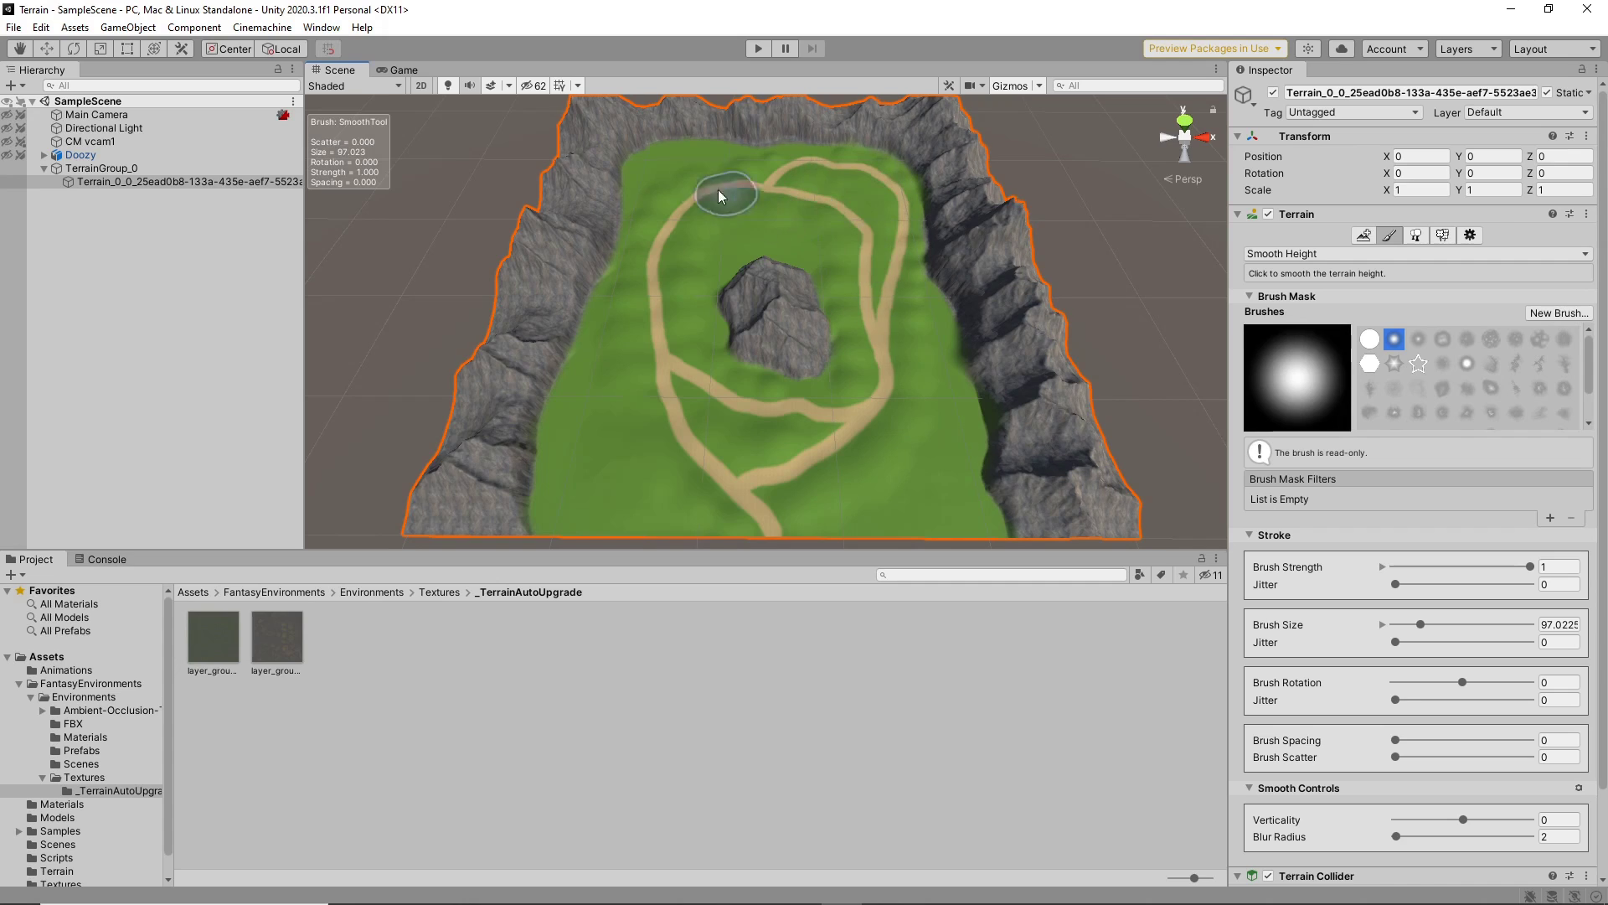
{"action": "key", "text": "s"}
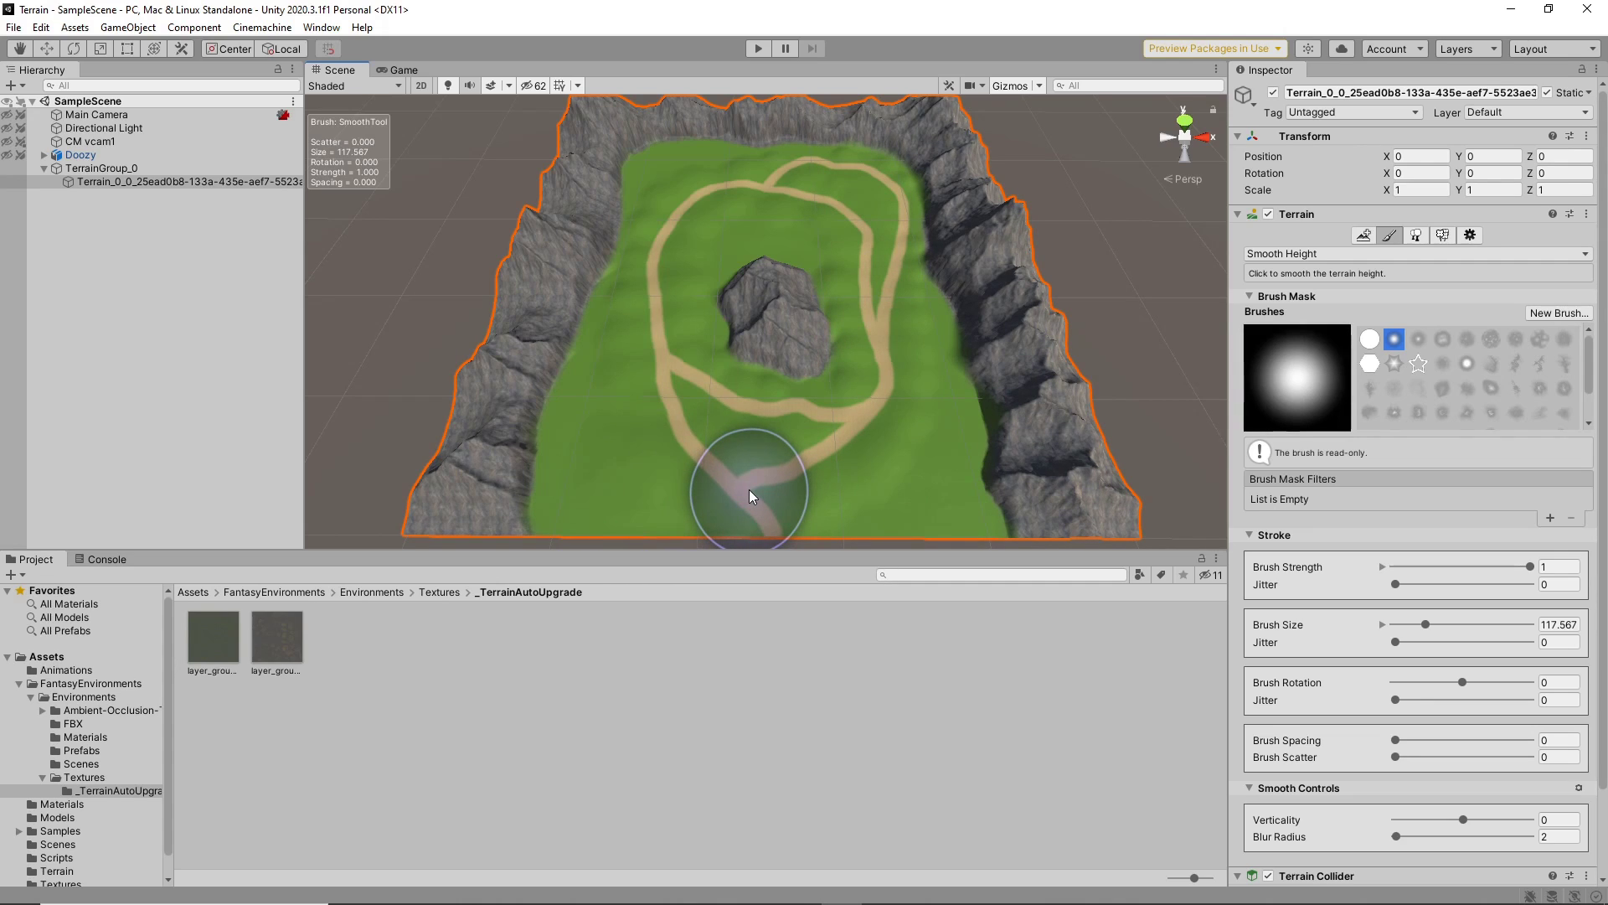
- In the Game view, lower the Doozy character onto the ground by setting its Y position to 0.02
{"action": "left_click", "coordinate": [399, 71]}
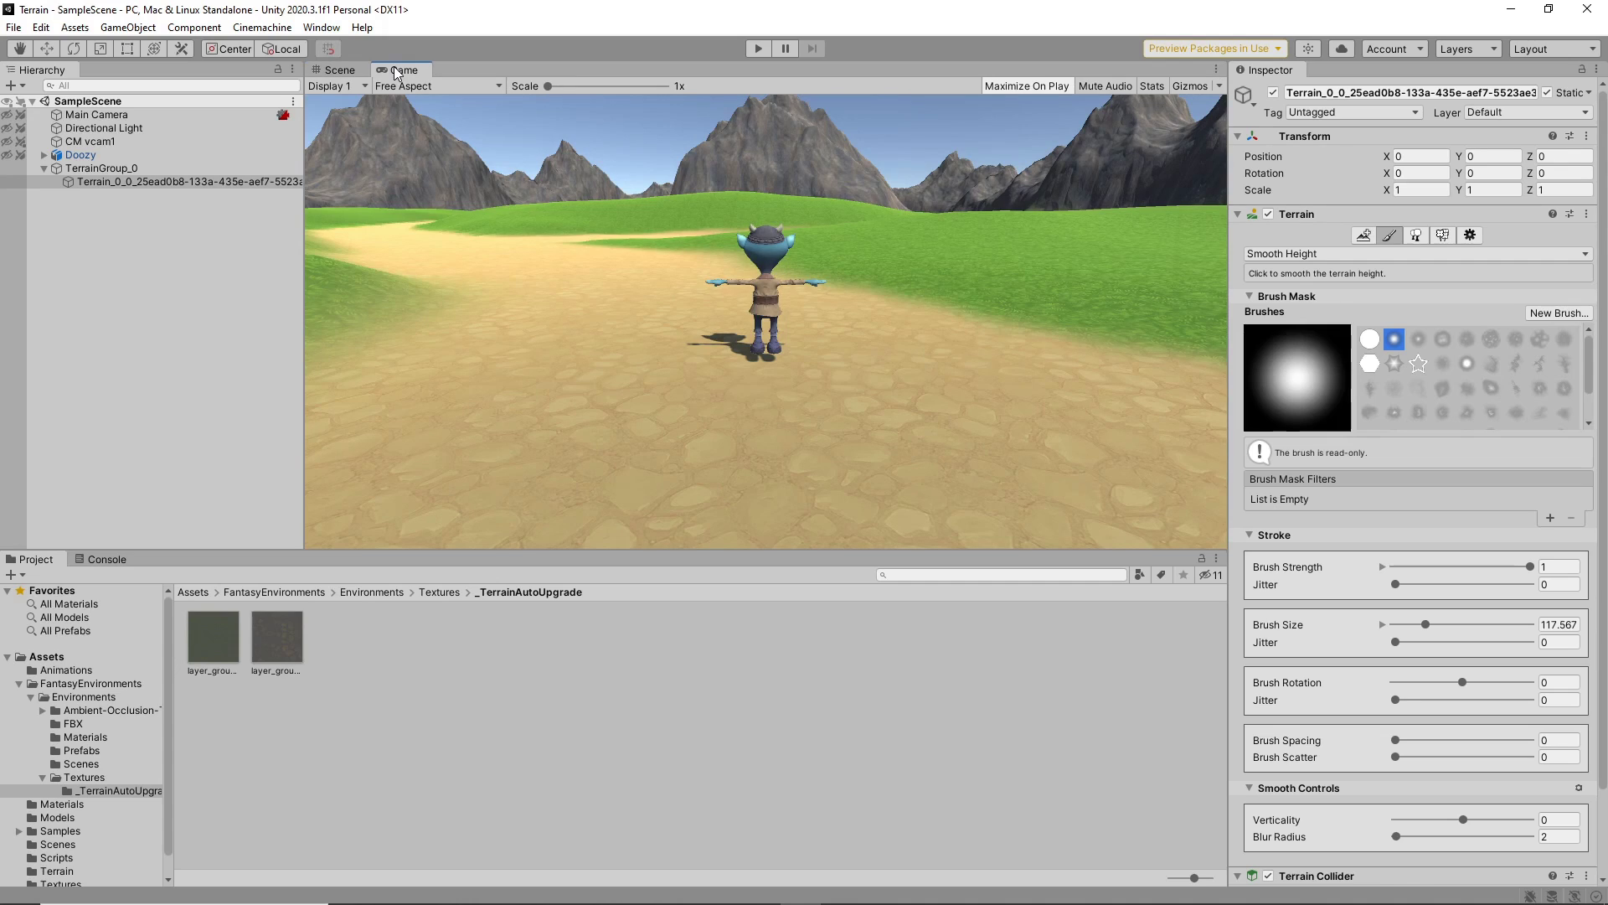
{"action": "left_click", "coordinate": [251, 154]}
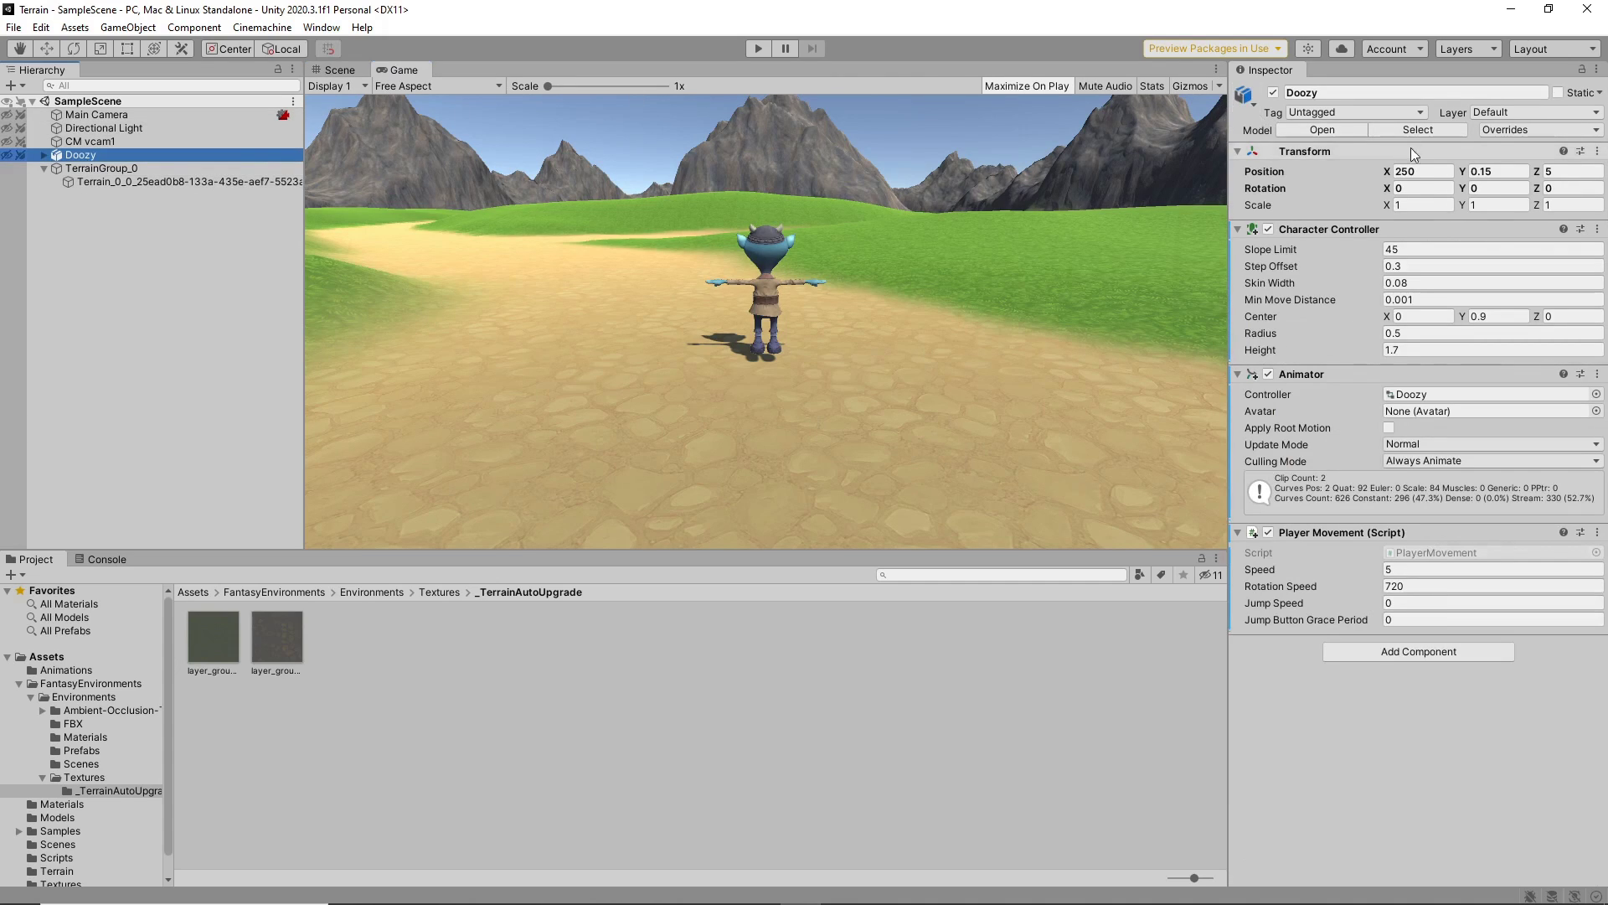
{"action": "left_click_drag", "start_coordinate": [1461, 172], "coordinate": [1459, 173]}
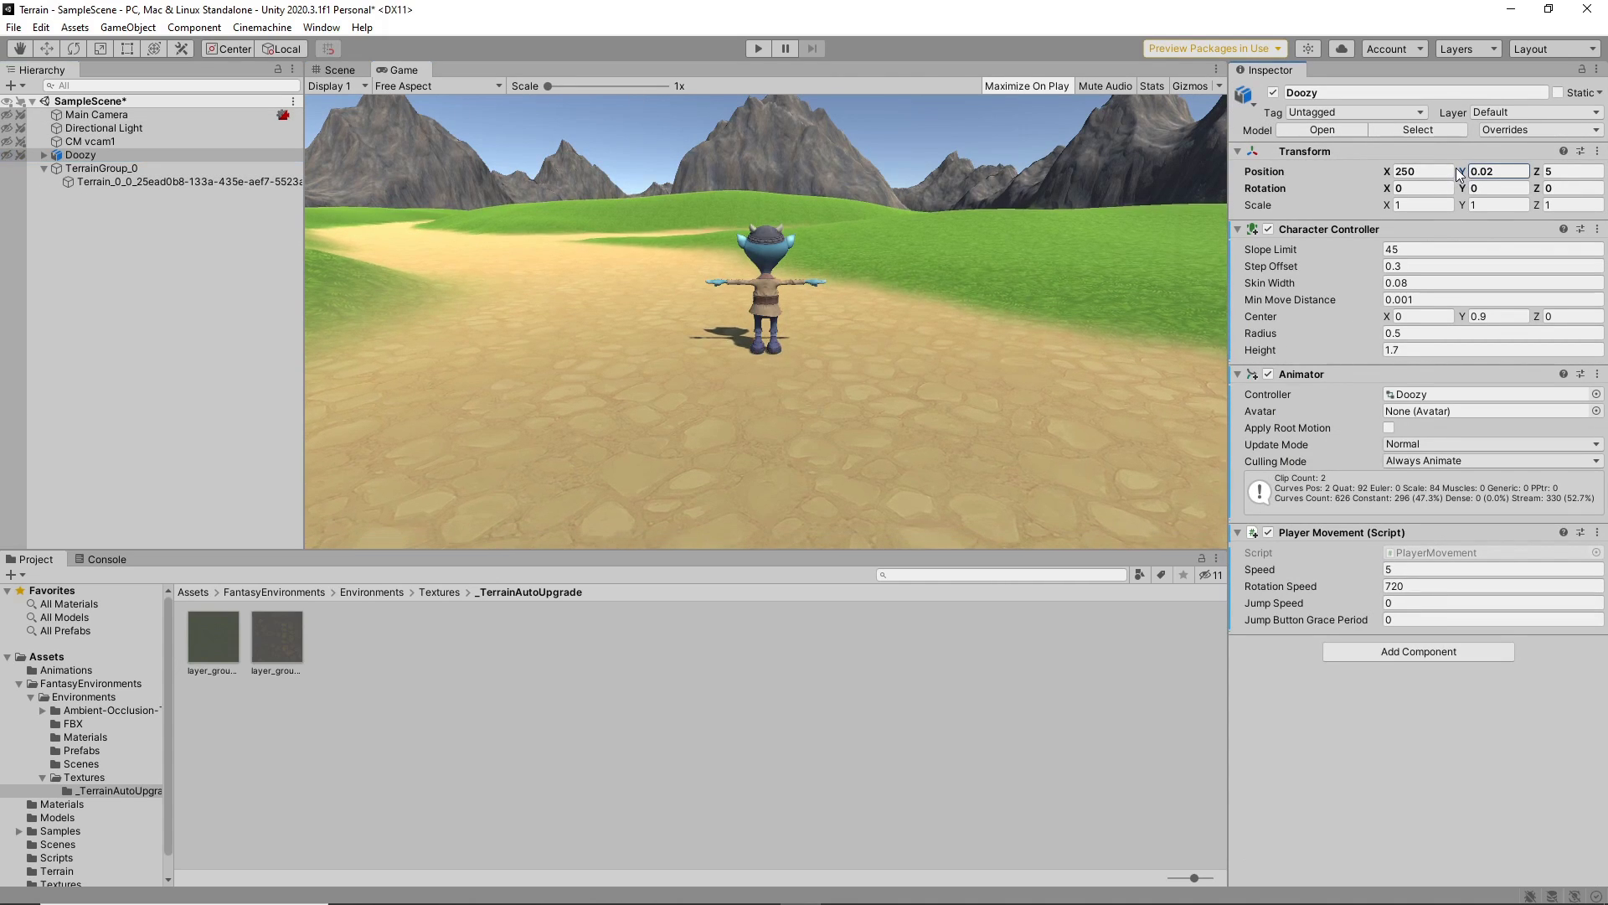
- Play the scene, walk the character forward and left along the smoothed road, and stop play mode
{"action": "left_click", "coordinate": [761, 48]}
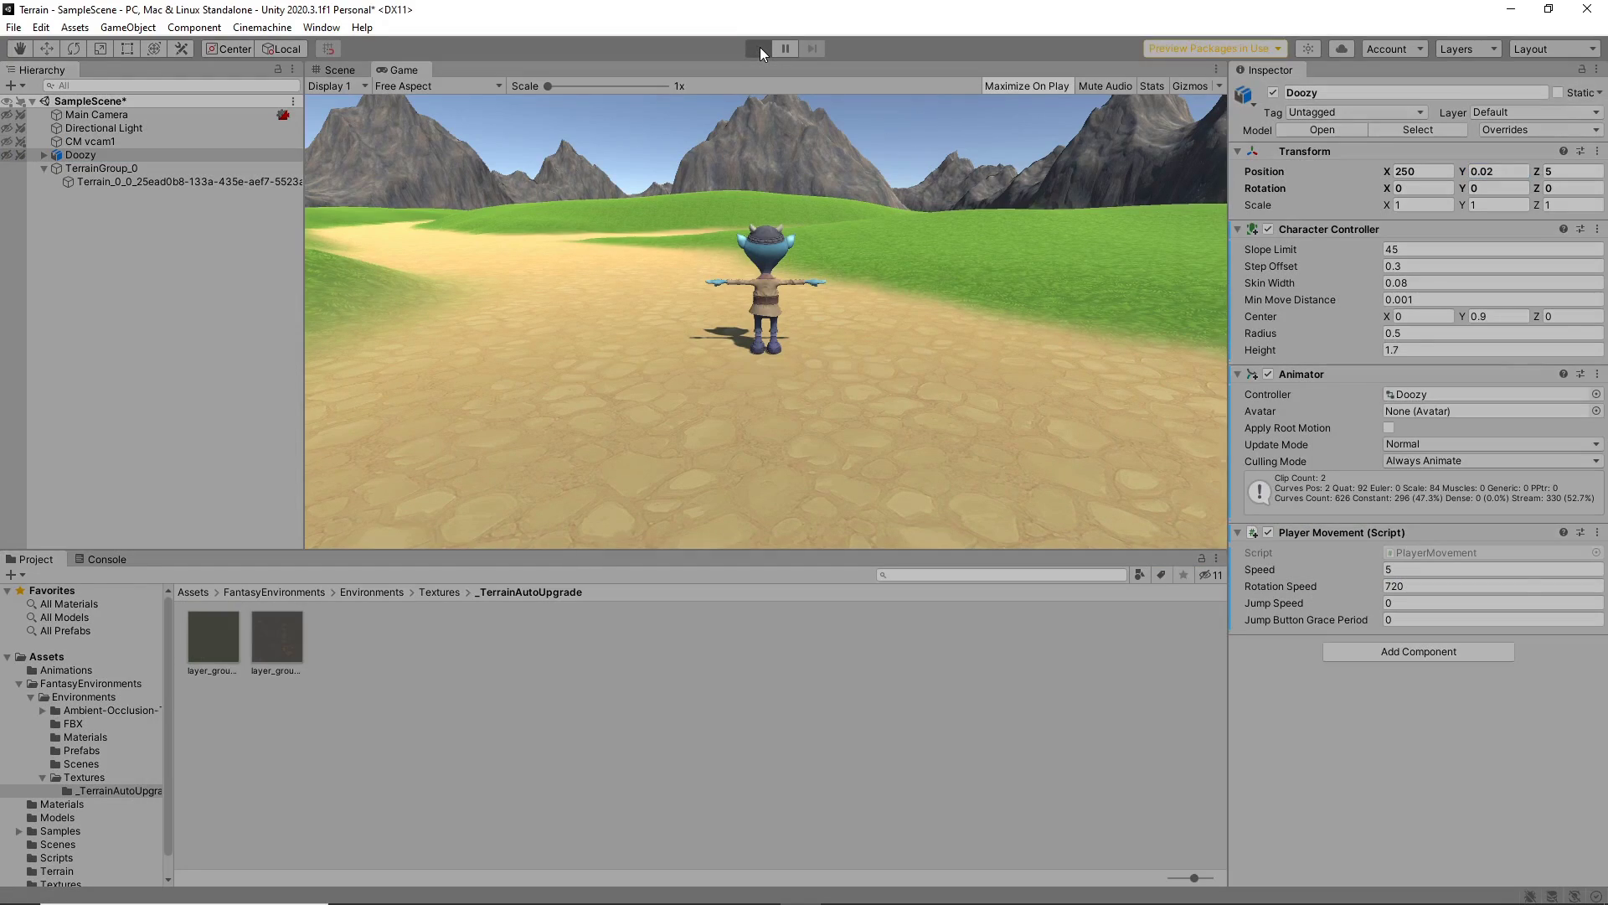
{"action": "key", "text": "Up"}
{"action": "key", "text": "Left"}
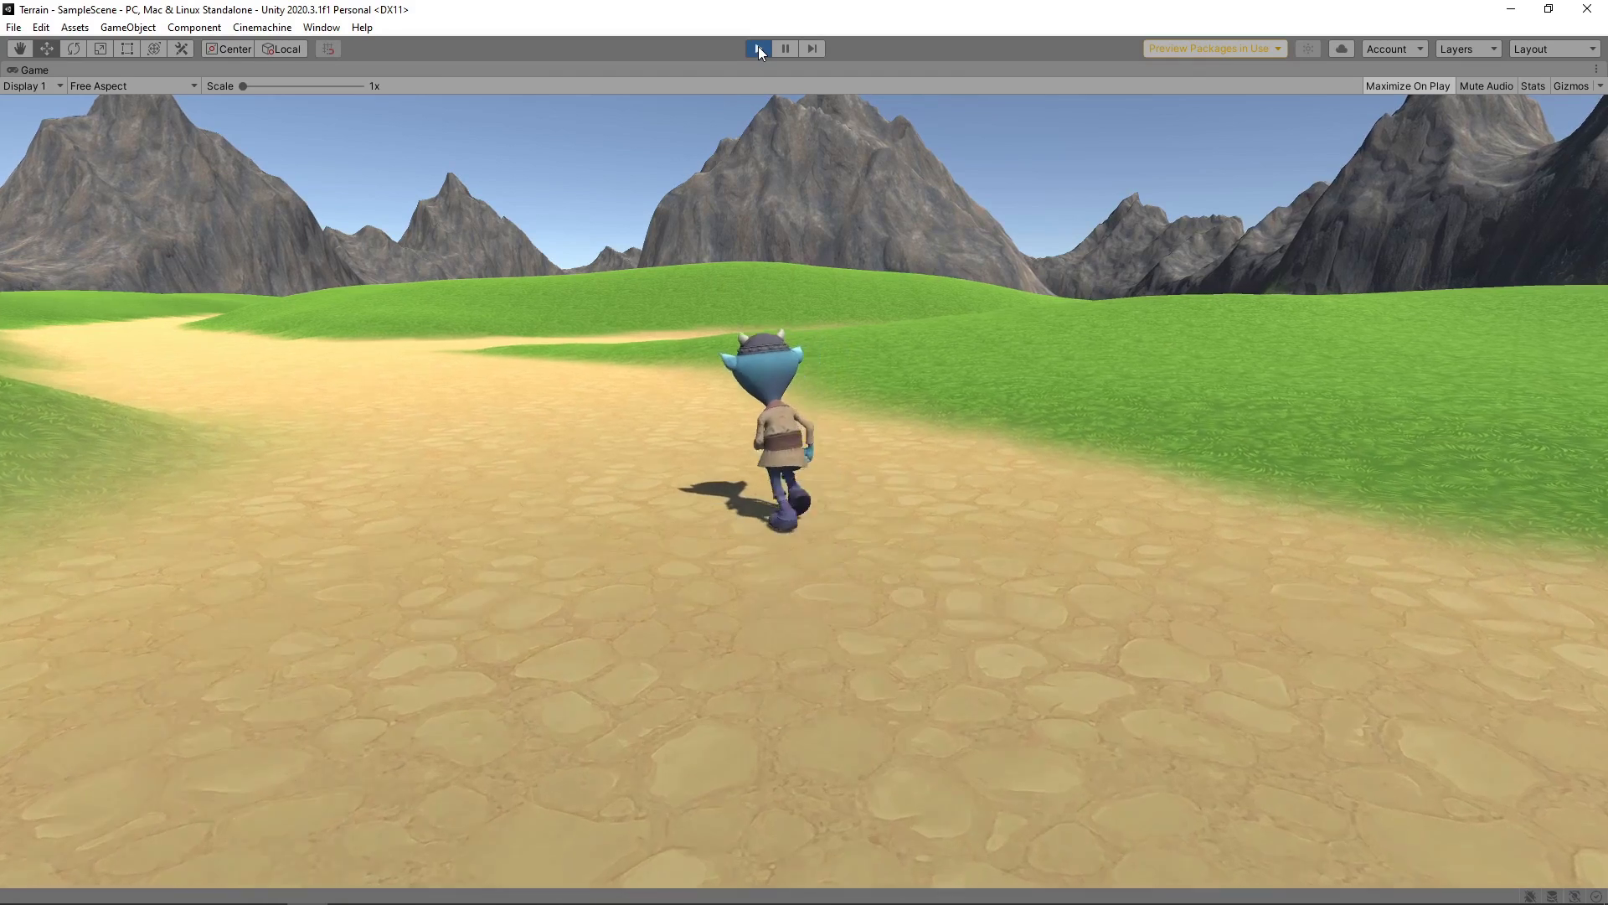
{"action": "key", "text": "w"}
{"action": "key", "text": "a"}
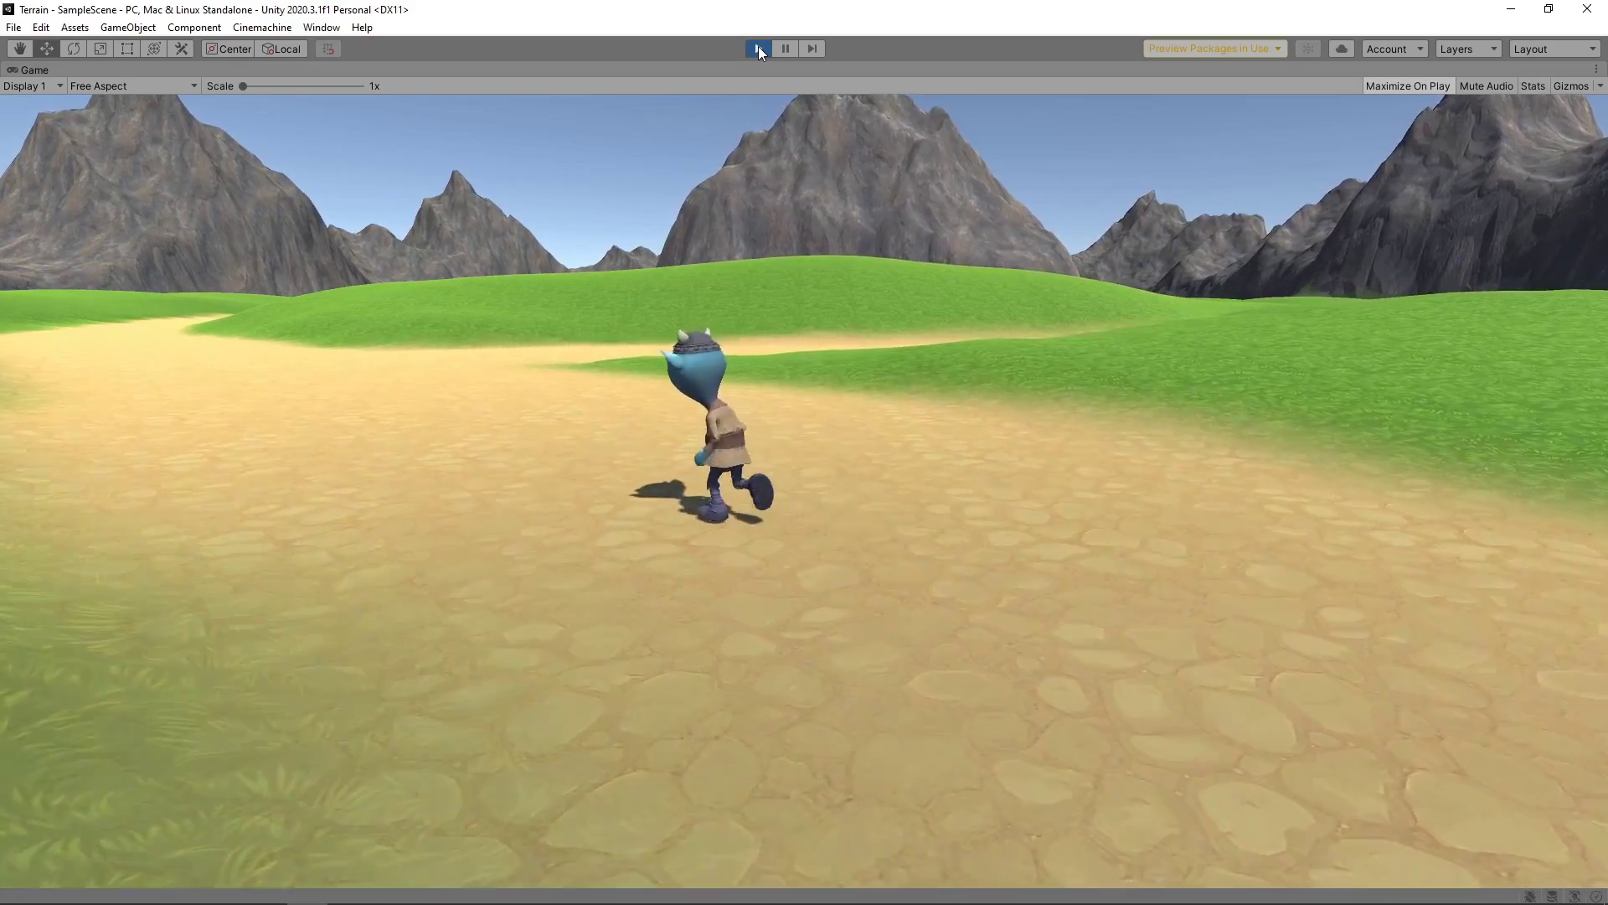
{"action": "key", "text": "w"}
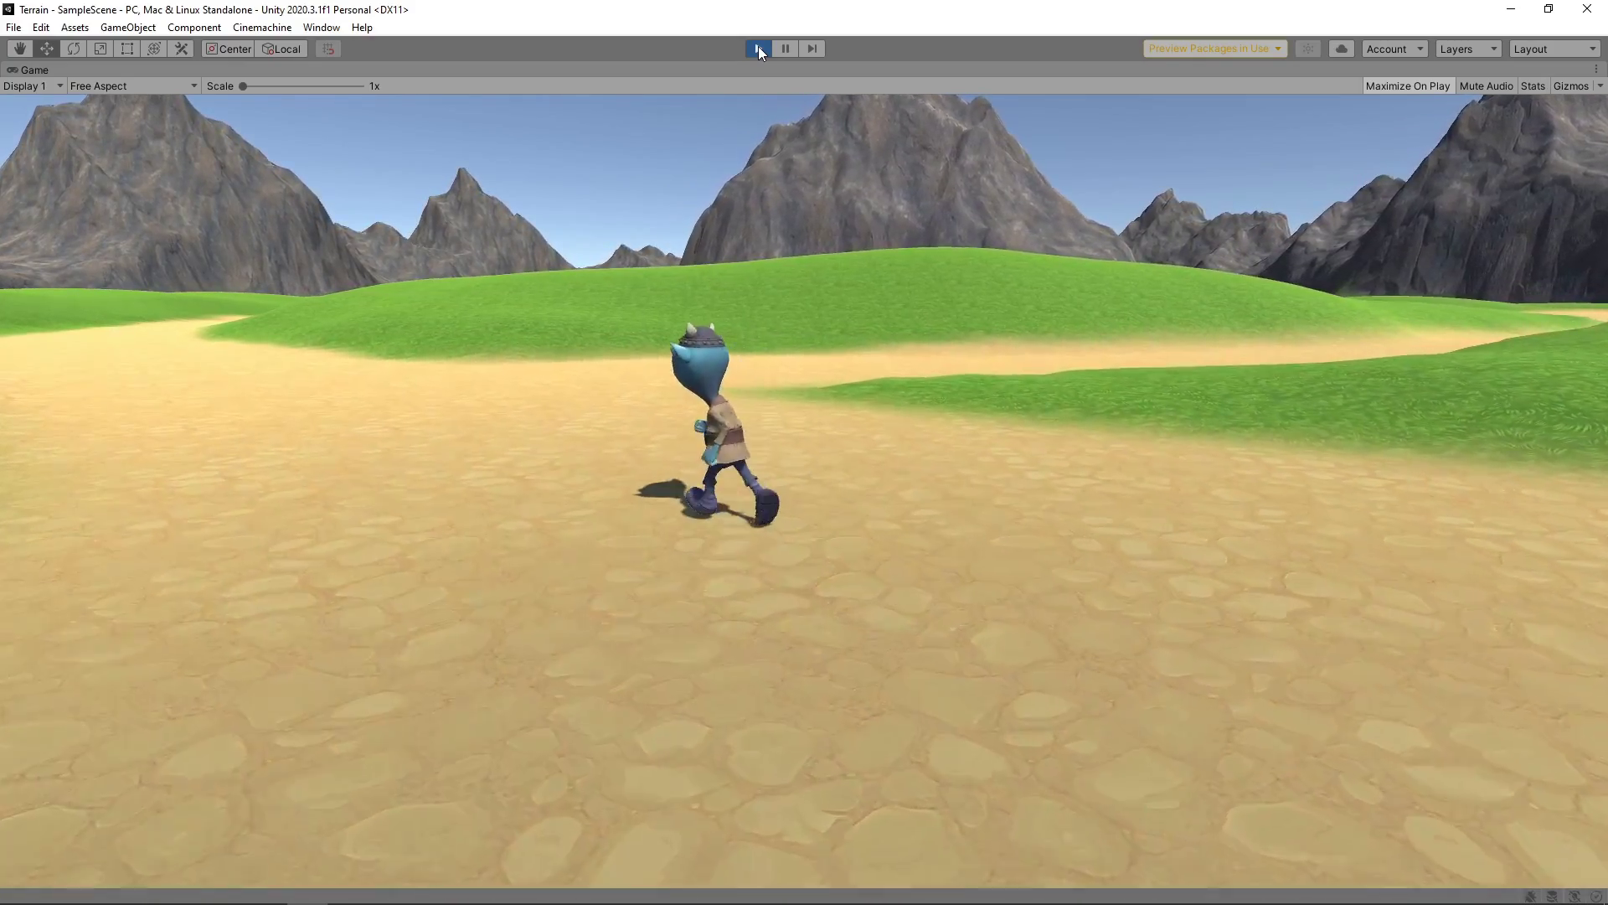
{"action": "key", "text": "w"}
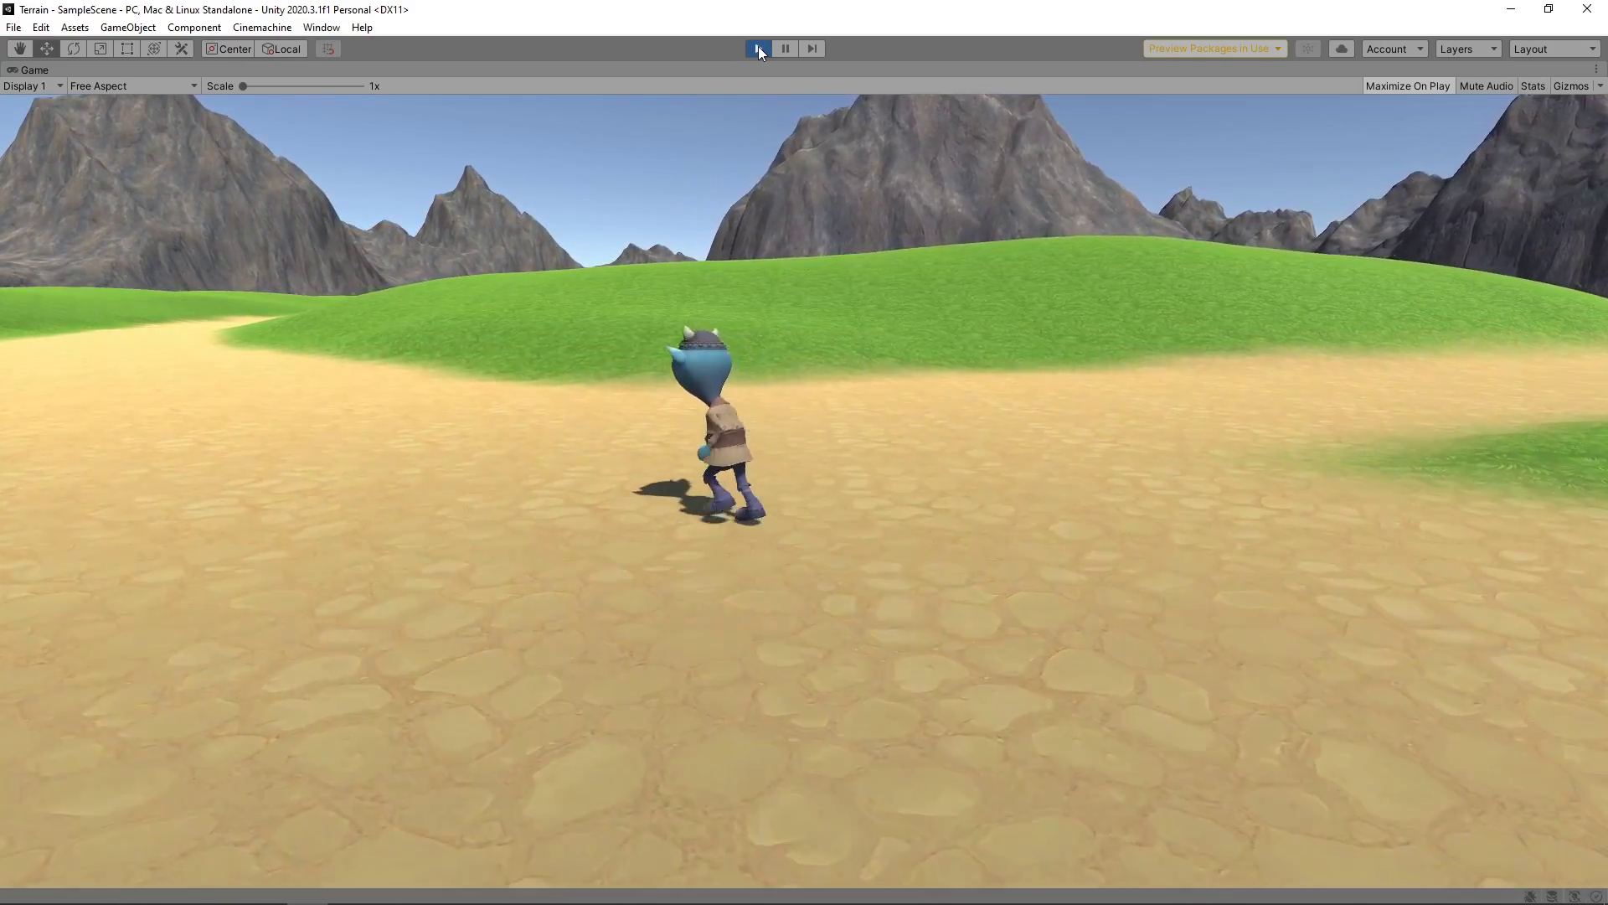
{"action": "left_click", "coordinate": [759, 49]}
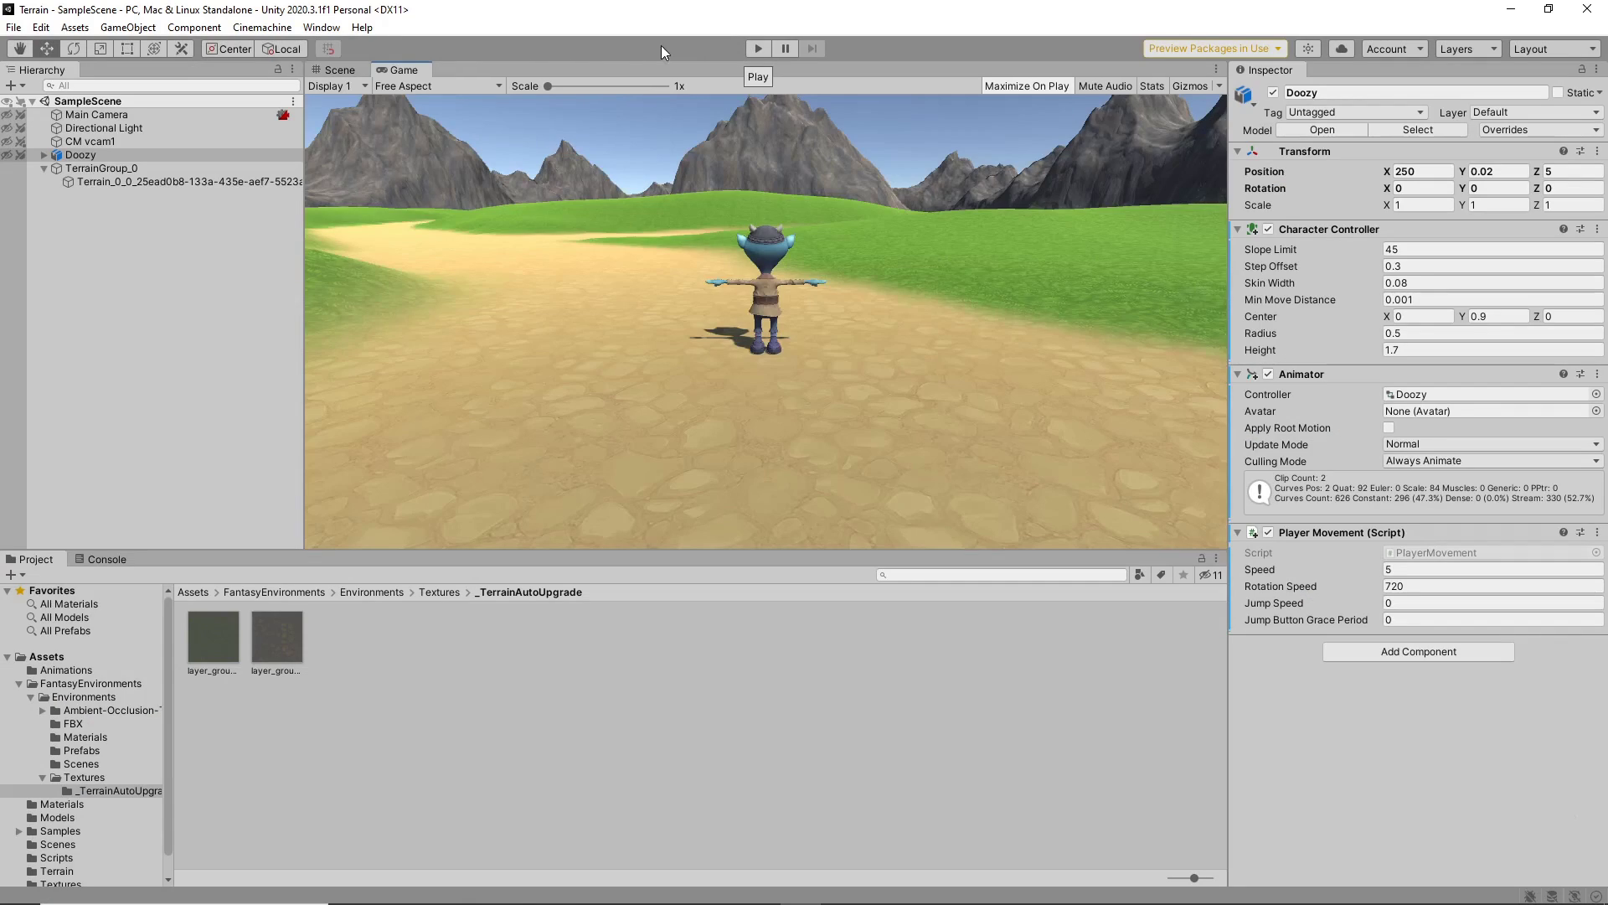
- Return to the Scene view, select the terrain, switch to Paint Trees, and add the Birch_tree1 prefab as a tree type
{"action": "left_click", "coordinate": [347, 67]}
{"action": "left_click", "coordinate": [266, 181]}
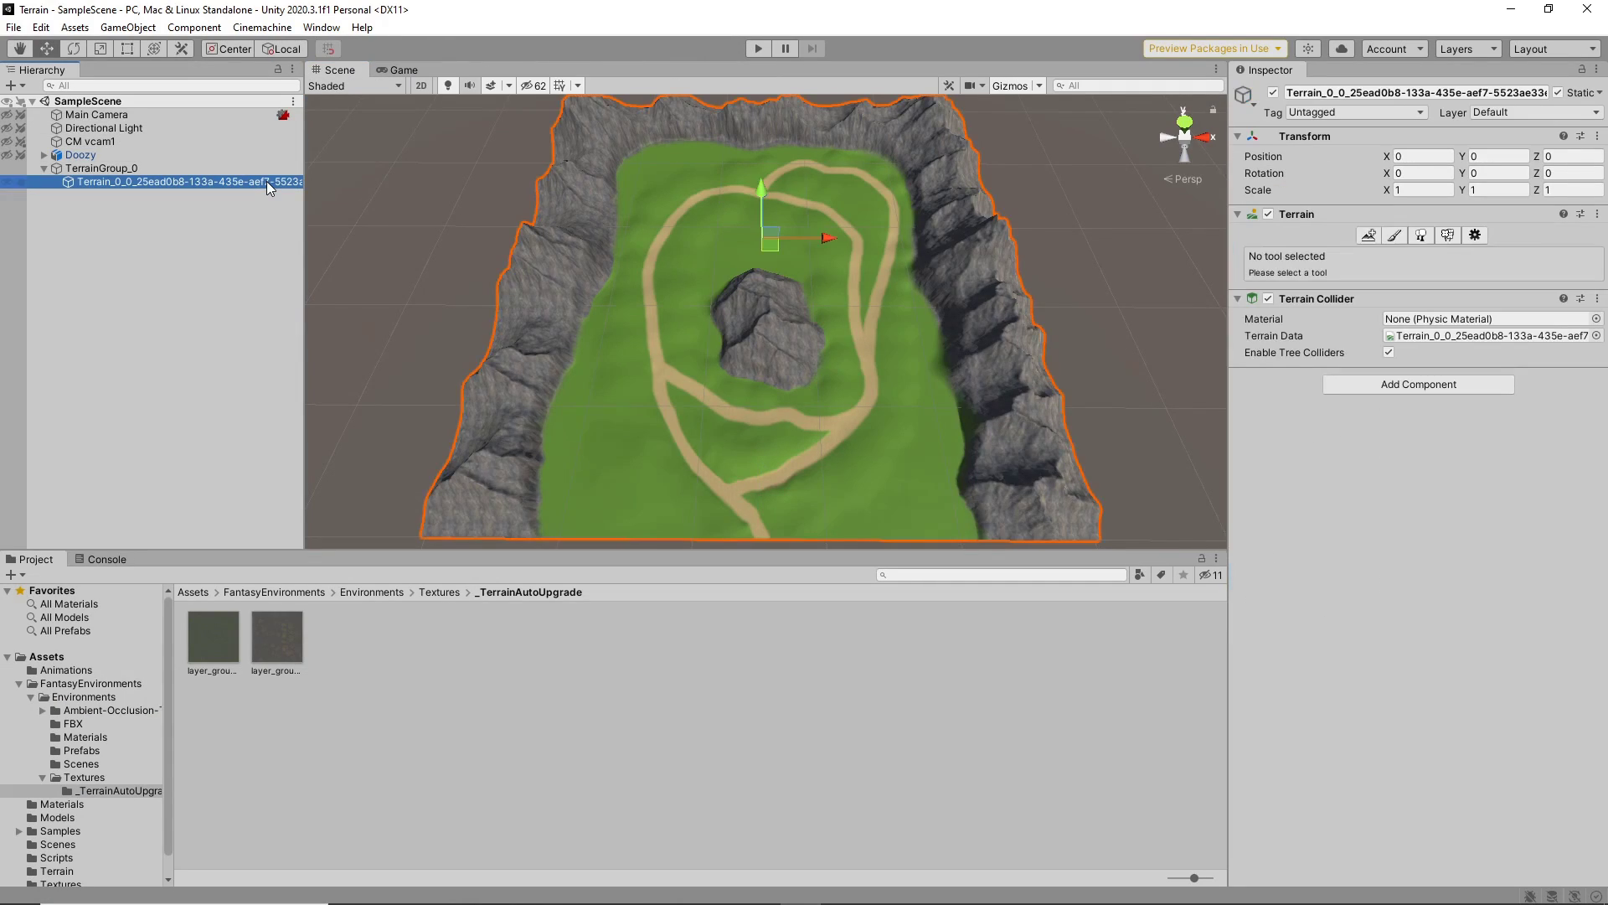
{"action": "left_click", "coordinate": [1421, 235]}
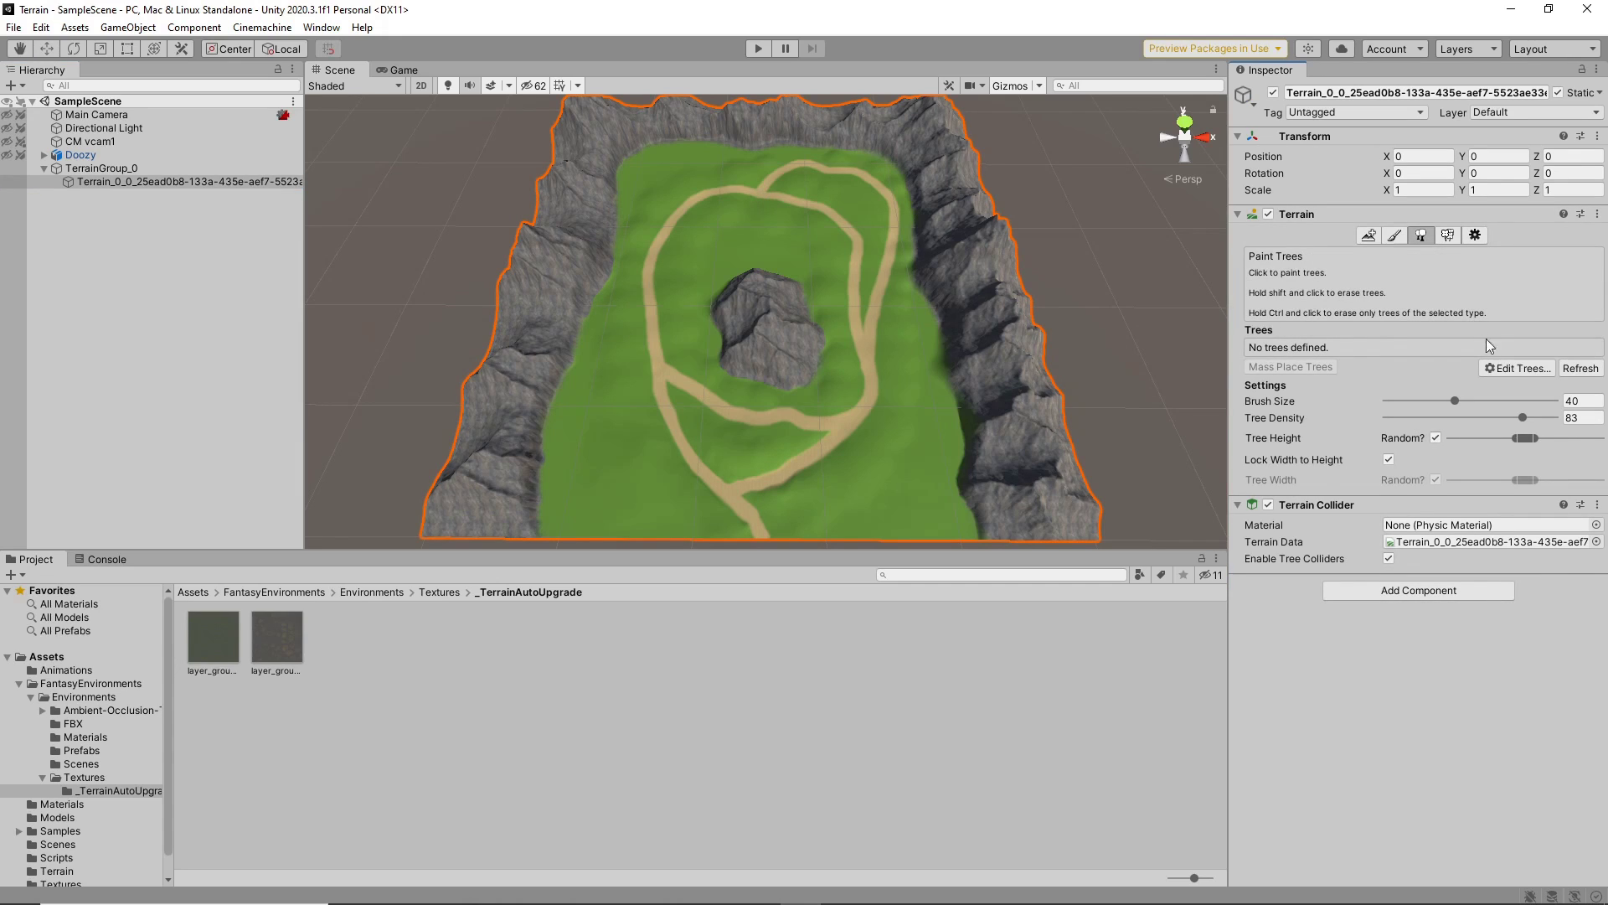
{"action": "left_click", "coordinate": [1506, 371]}
{"action": "left_click", "coordinate": [1505, 370]}
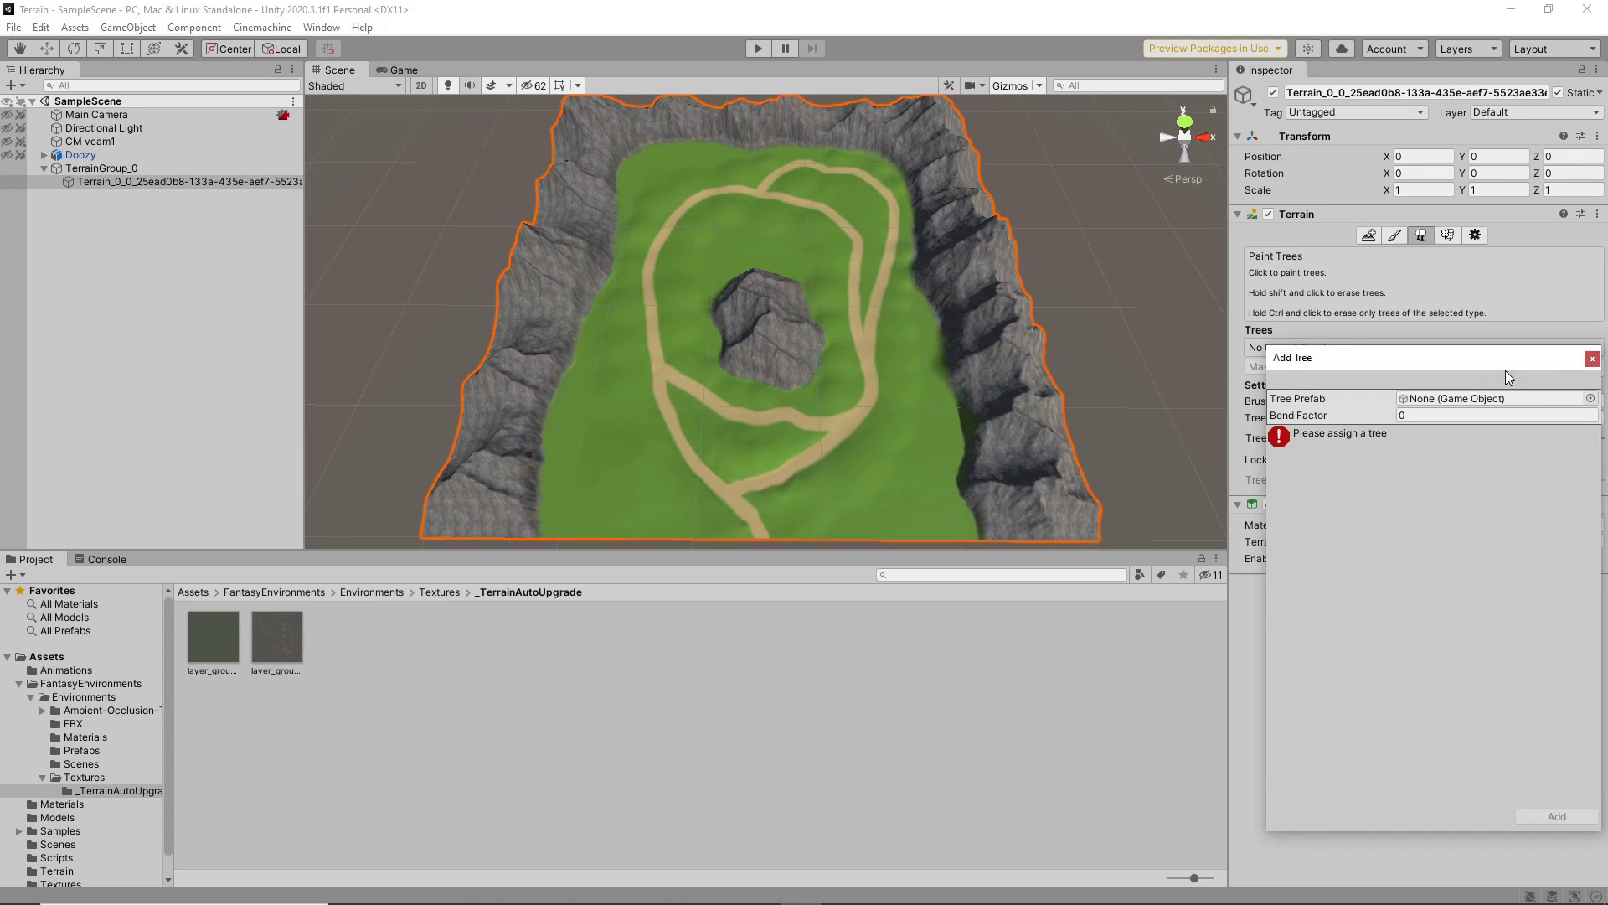
{"action": "left_click", "coordinate": [1591, 397]}
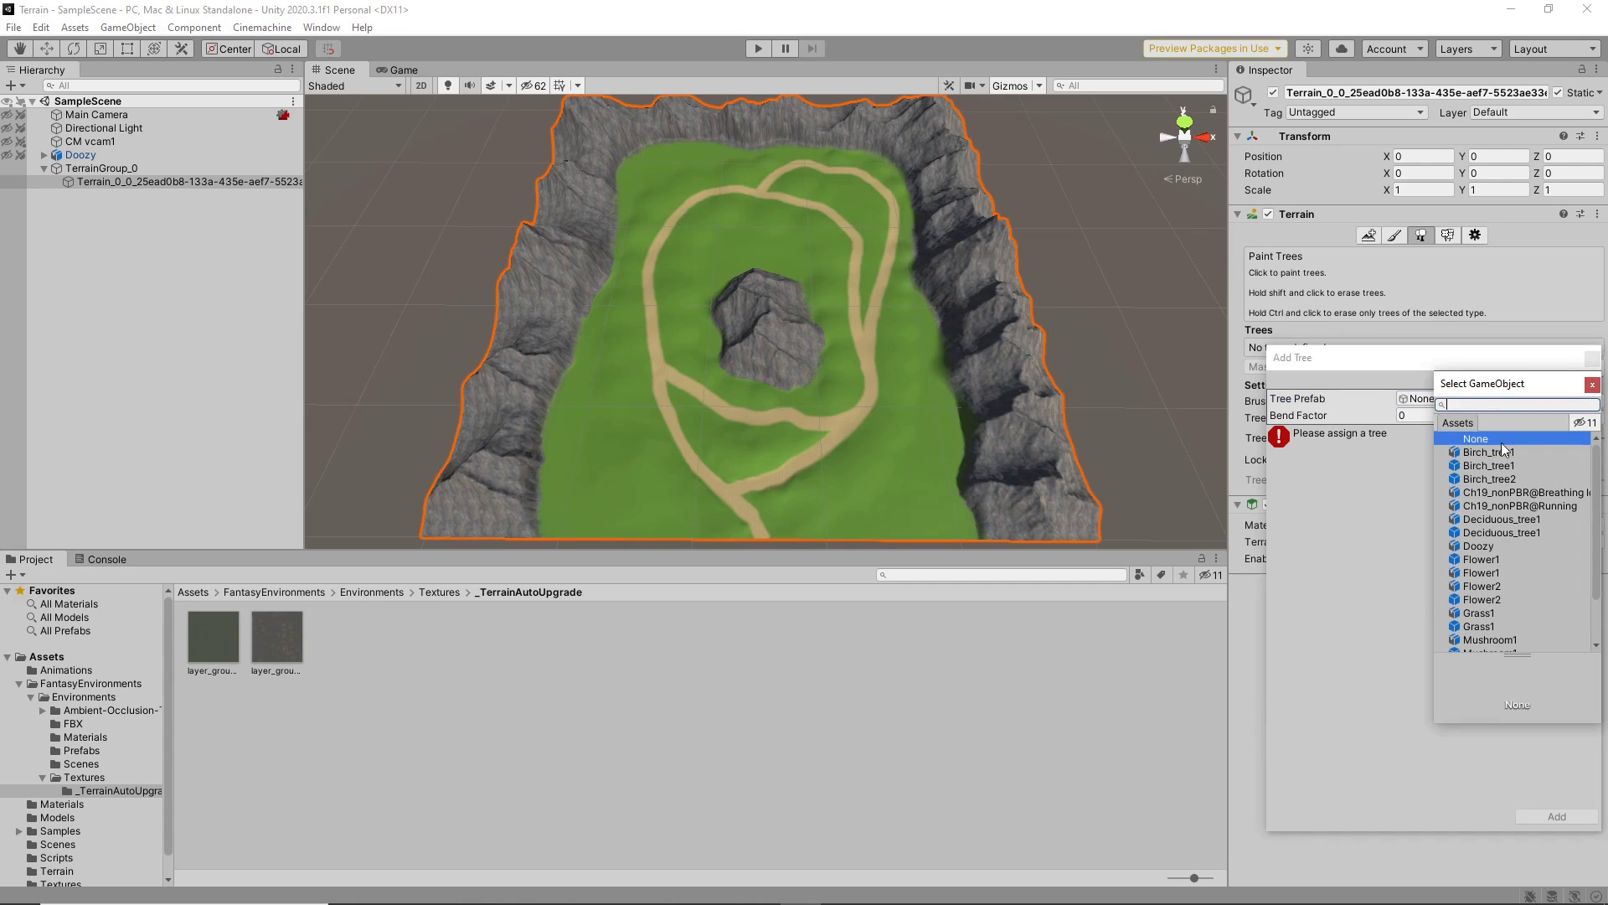
{"action": "left_click", "coordinate": [1488, 465]}
{"action": "left_click", "coordinate": [1488, 466]}
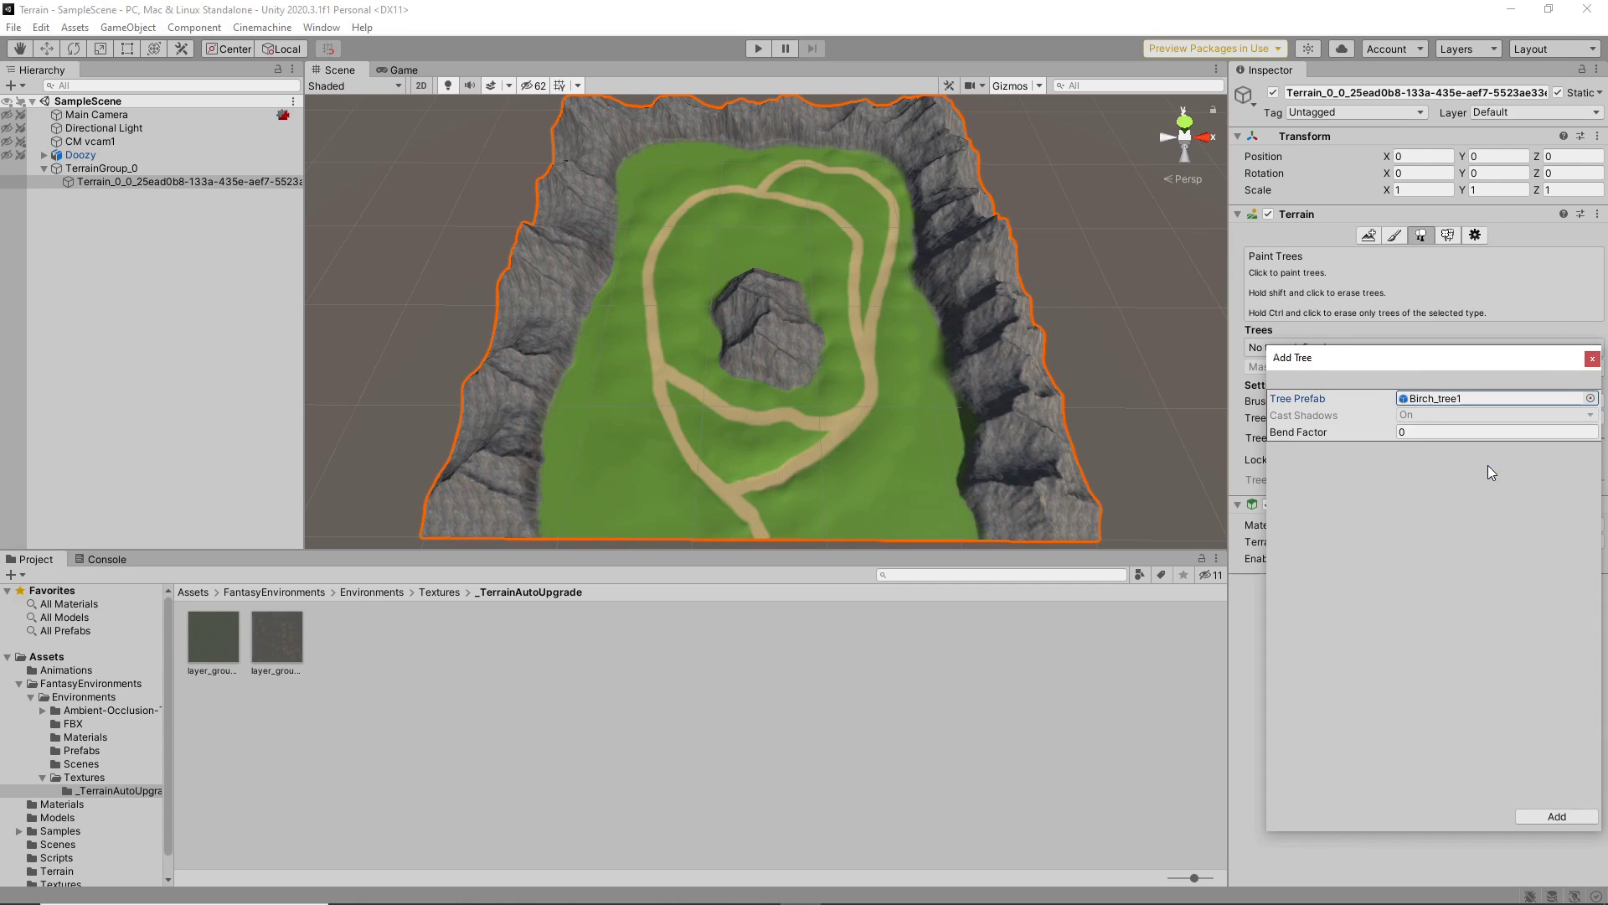
{"action": "left_click", "coordinate": [1553, 813]}
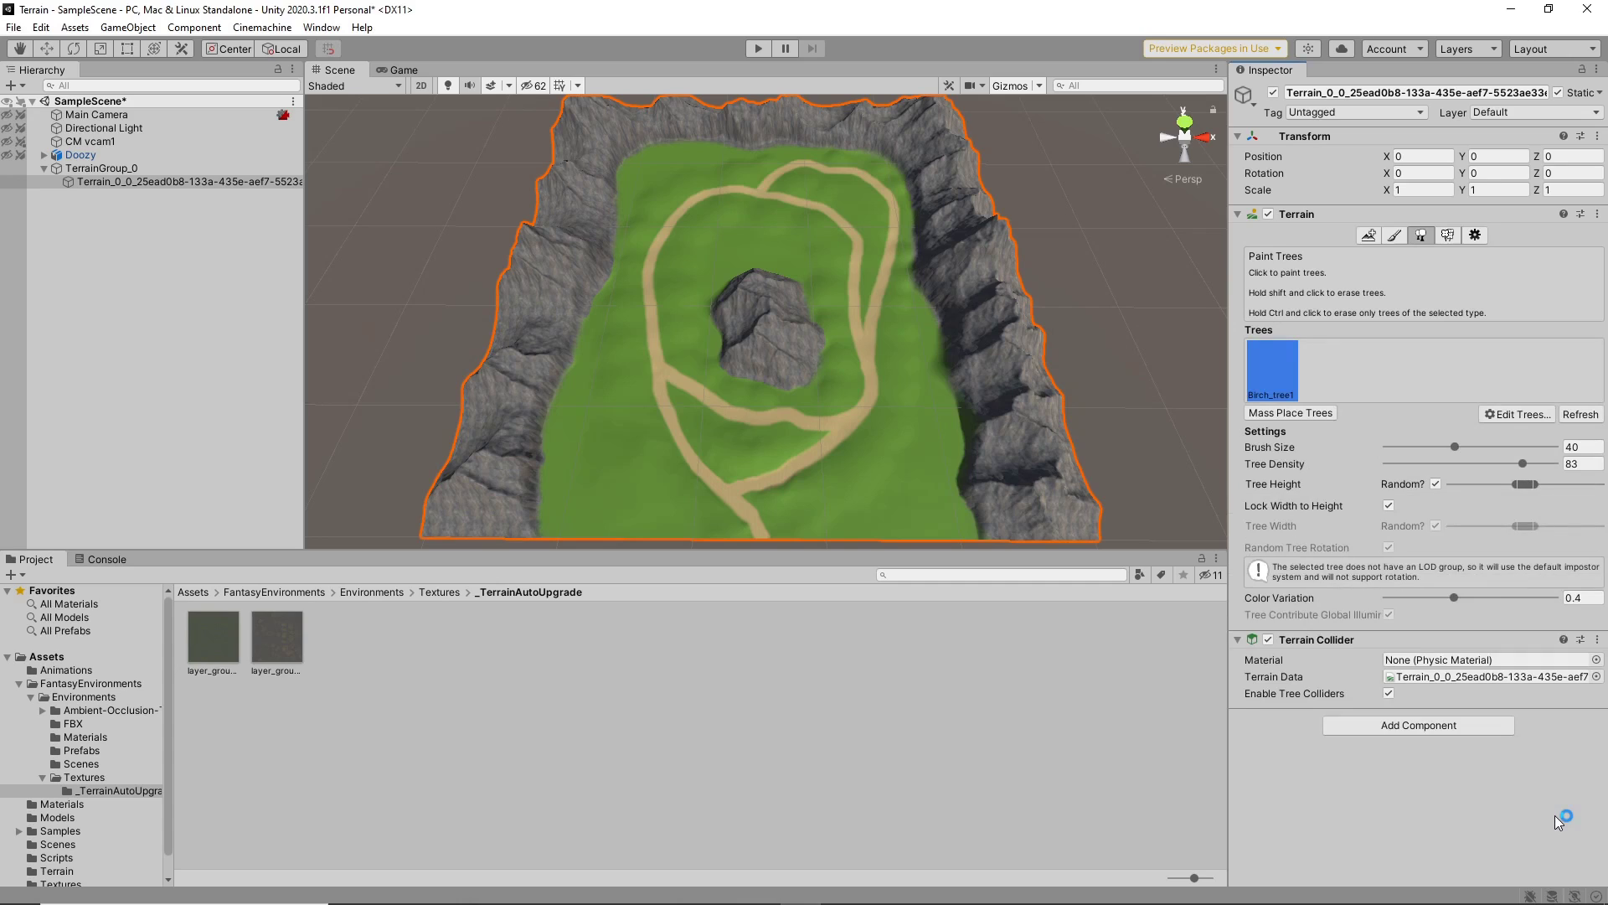
- Try mass placing 1000 birch trees over the whole terrain, and undo the placement
{"action": "left_click", "coordinate": [807, 507]}
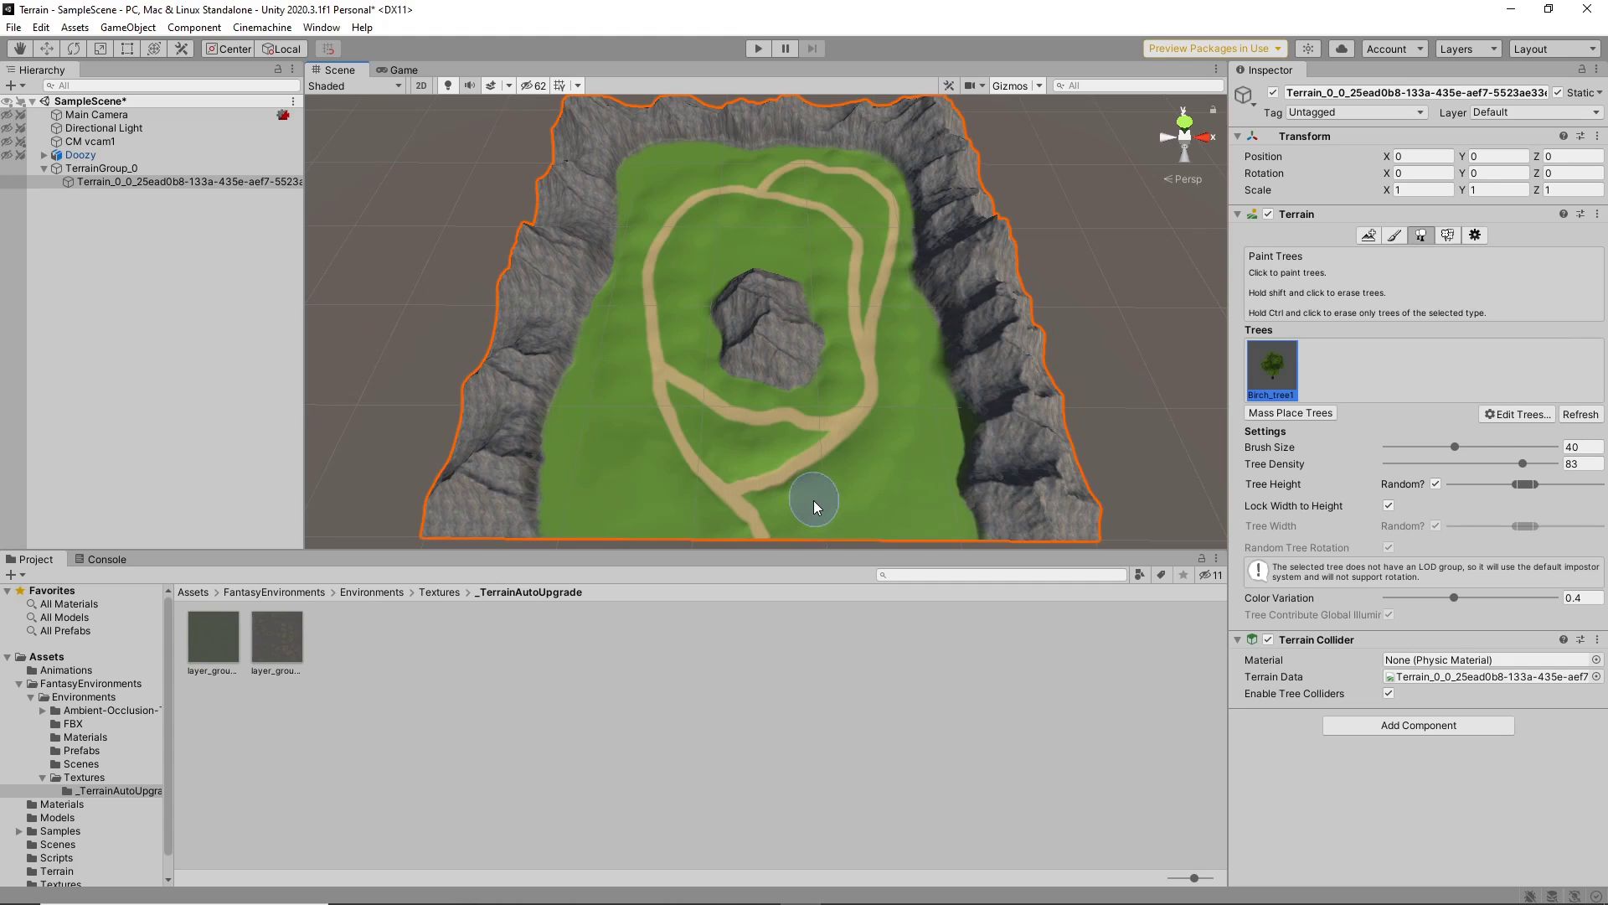
{"action": "left_click", "coordinate": [1292, 412]}
{"action": "left_click", "coordinate": [1455, 457]}
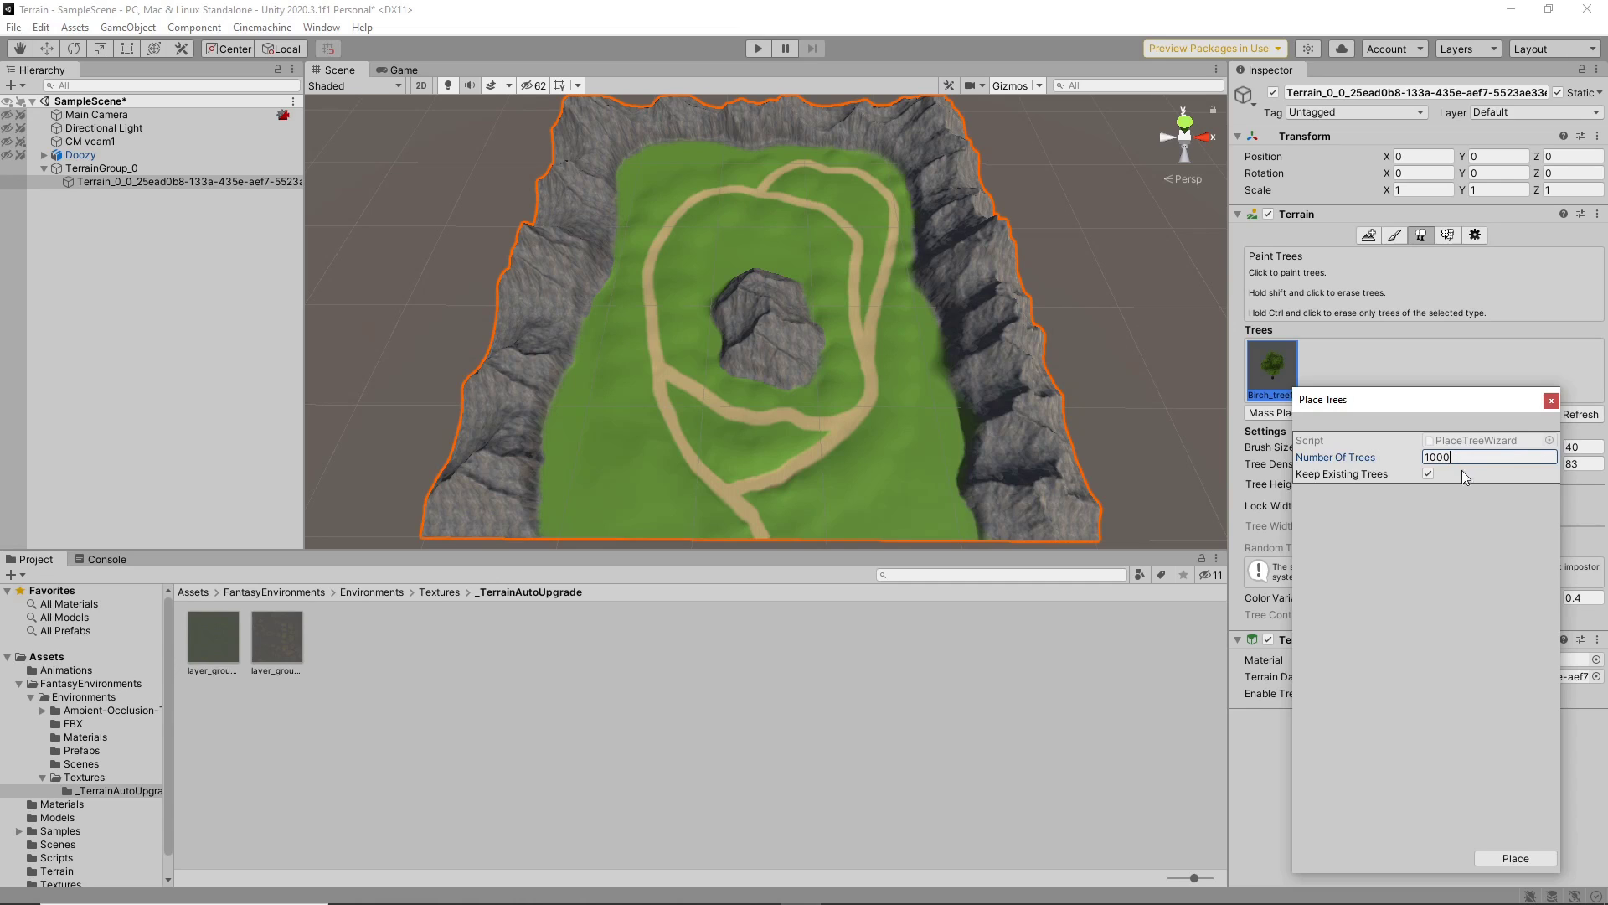
{"action": "left_click", "coordinate": [1516, 858]}
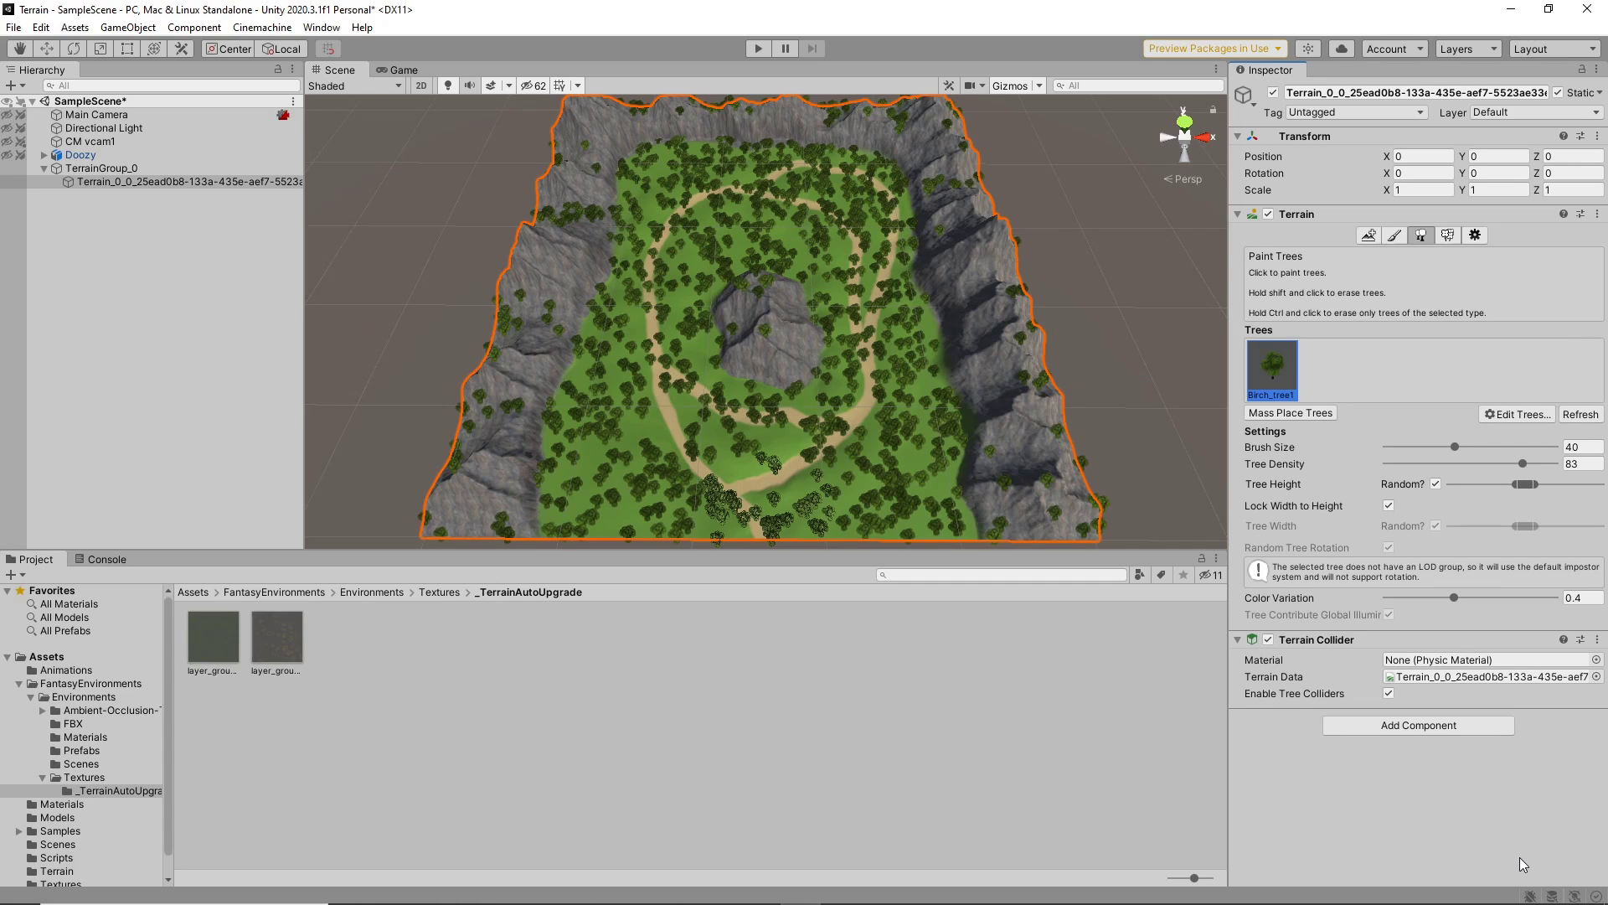
{"action": "key", "text": "ctrl+z"}
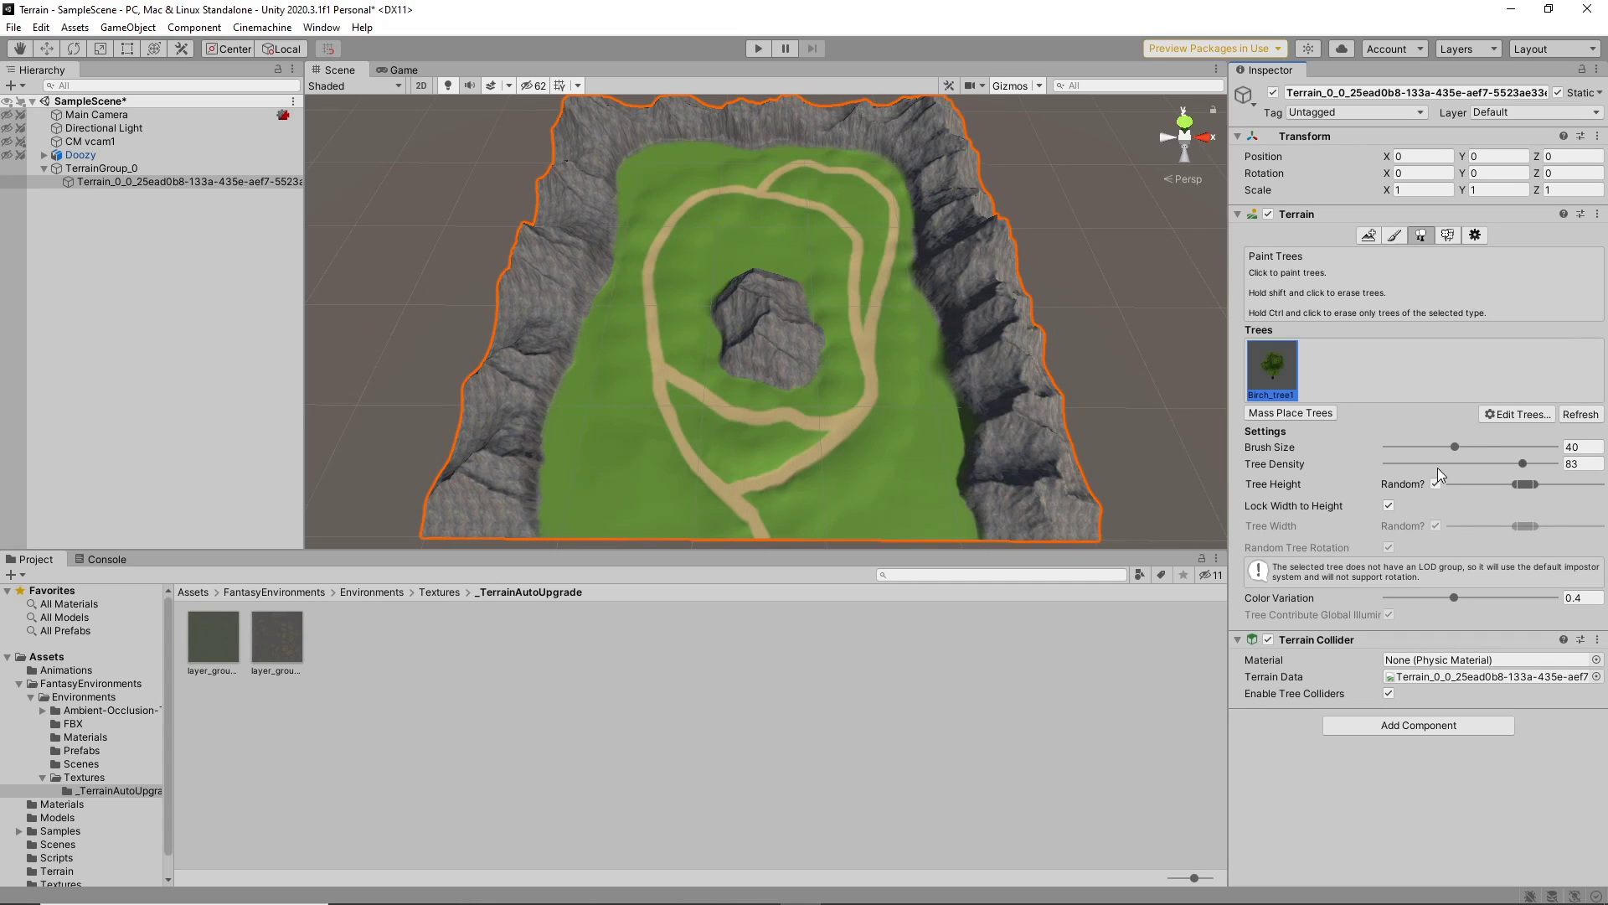
- Set the tree density to 26 and paint birch trees over the grass between and around the road paths
{"action": "left_click_drag", "start_coordinate": [1519, 465], "coordinate": [1417, 455]}
{"action": "left_click", "coordinate": [809, 510]}
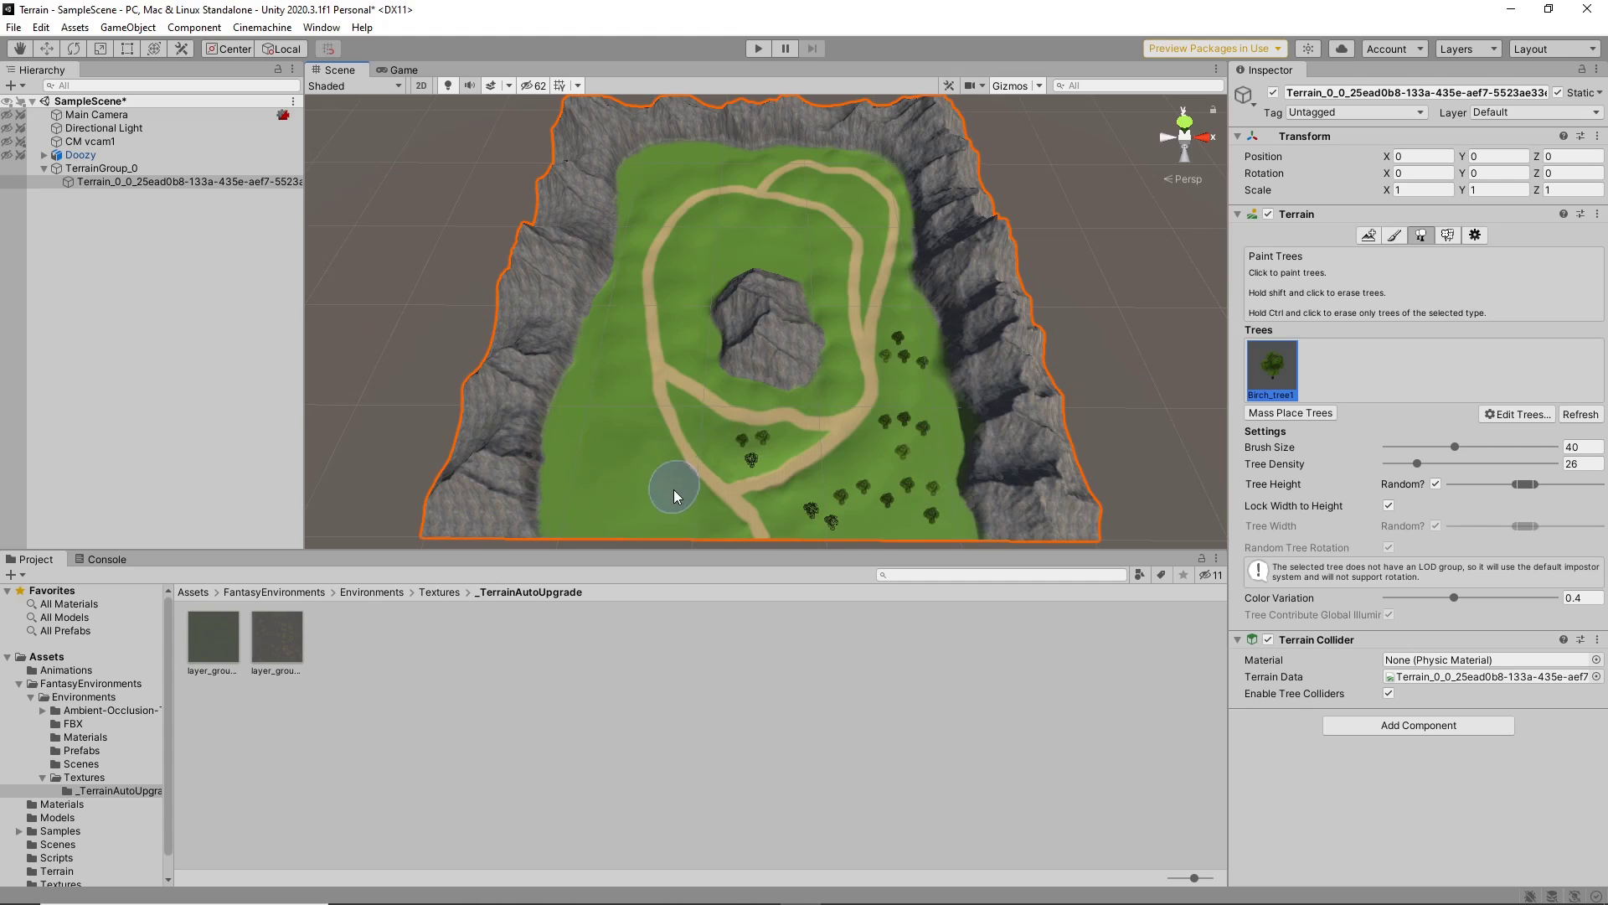
{"action": "mouse_move", "coordinate": [697, 523]}
{"action": "left_mouse_down"}
{"action": "mouse_move", "coordinate": [575, 449]}
{"action": "mouse_move", "coordinate": [700, 251]}
{"action": "mouse_move", "coordinate": [865, 212]}
{"action": "mouse_move", "coordinate": [718, 243]}
{"action": "mouse_move", "coordinate": [617, 405]}
{"action": "mouse_move", "coordinate": [645, 163]}
{"action": "mouse_move", "coordinate": [720, 216]}
{"action": "left_mouse_up"}
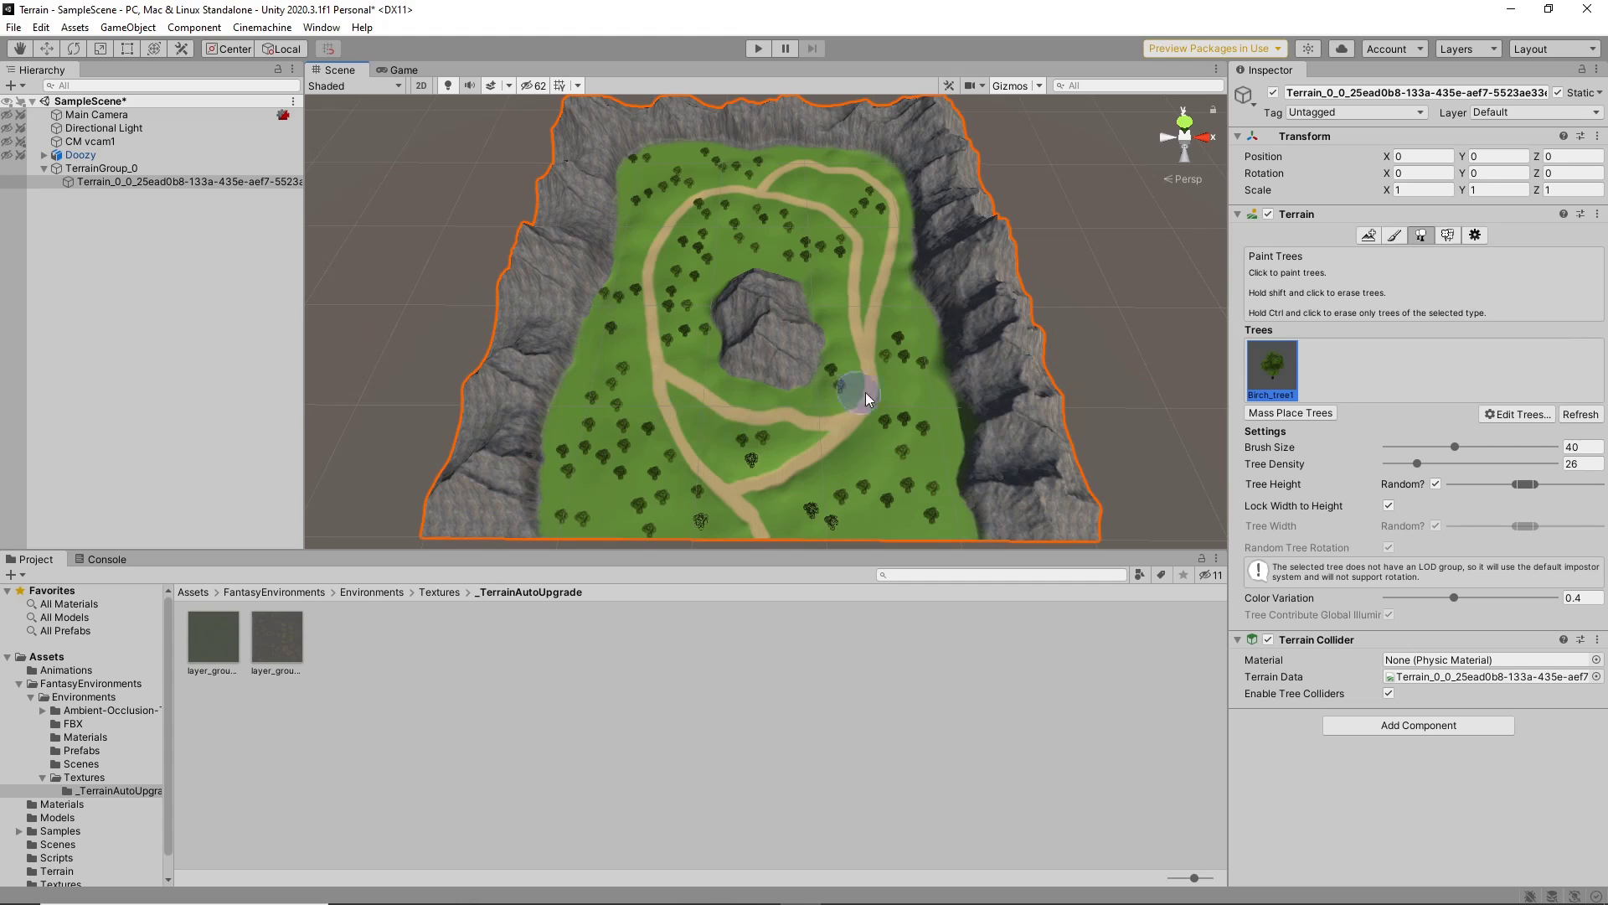
- Add the Oak_tree1 prefab as a second tree type for the terrain
{"action": "left_click", "coordinate": [1508, 419]}
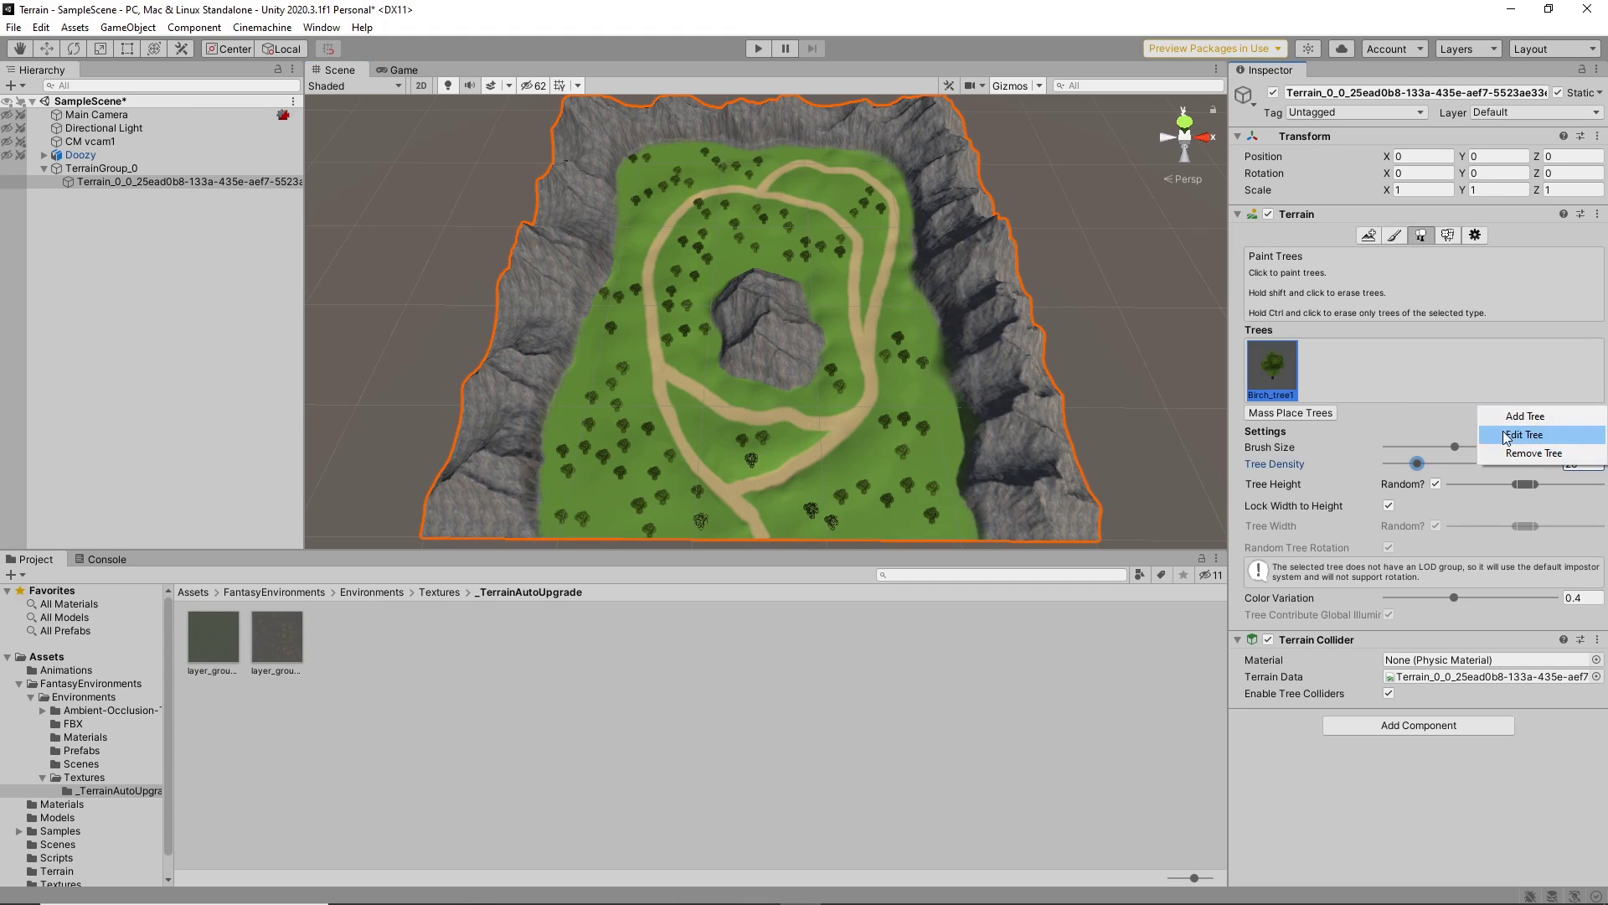
{"action": "left_click", "coordinate": [1521, 421]}
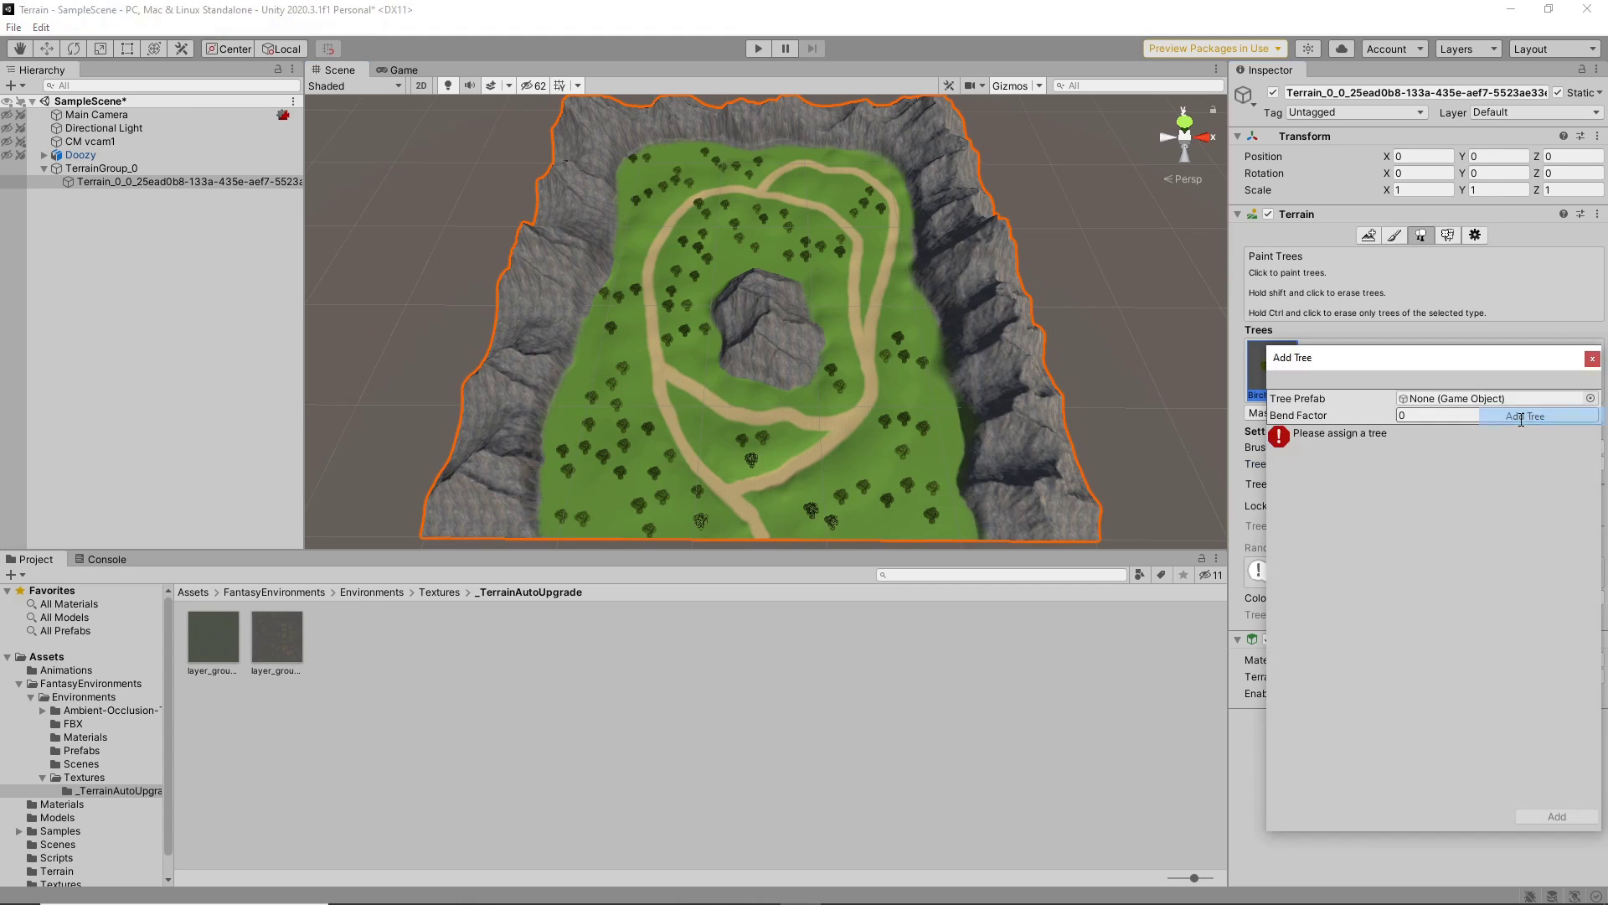
{"action": "left_click", "coordinate": [1590, 398]}
{"action": "scroll", "coordinate": [1548, 501], "scroll_direction": "down", "scroll_amount": 5}
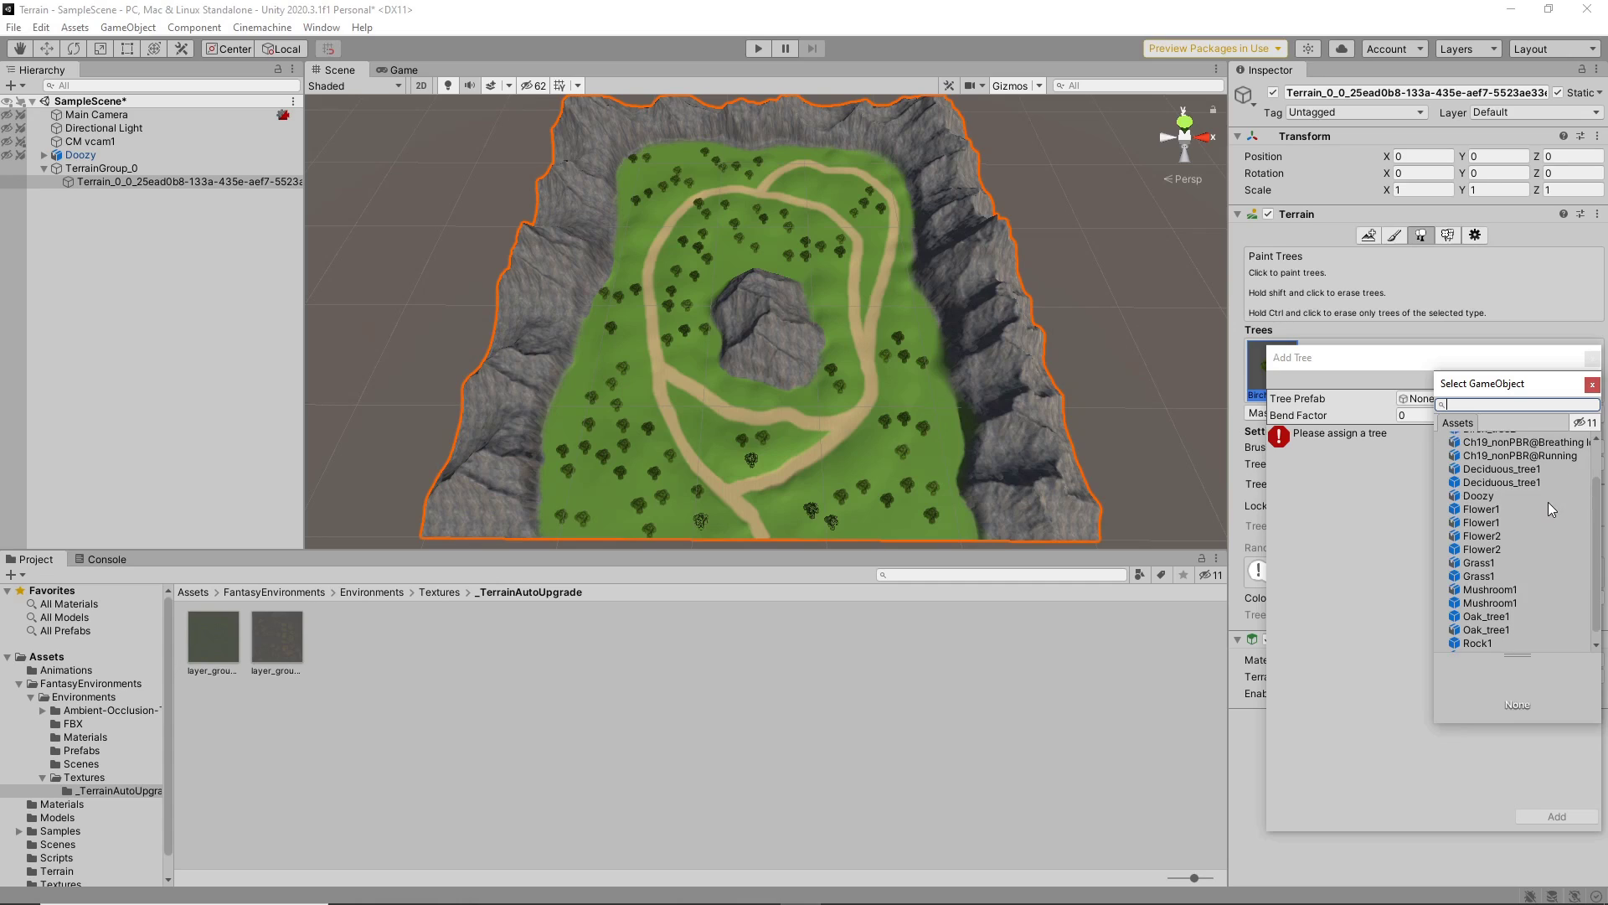
{"action": "double_click", "coordinate": [1486, 611]}
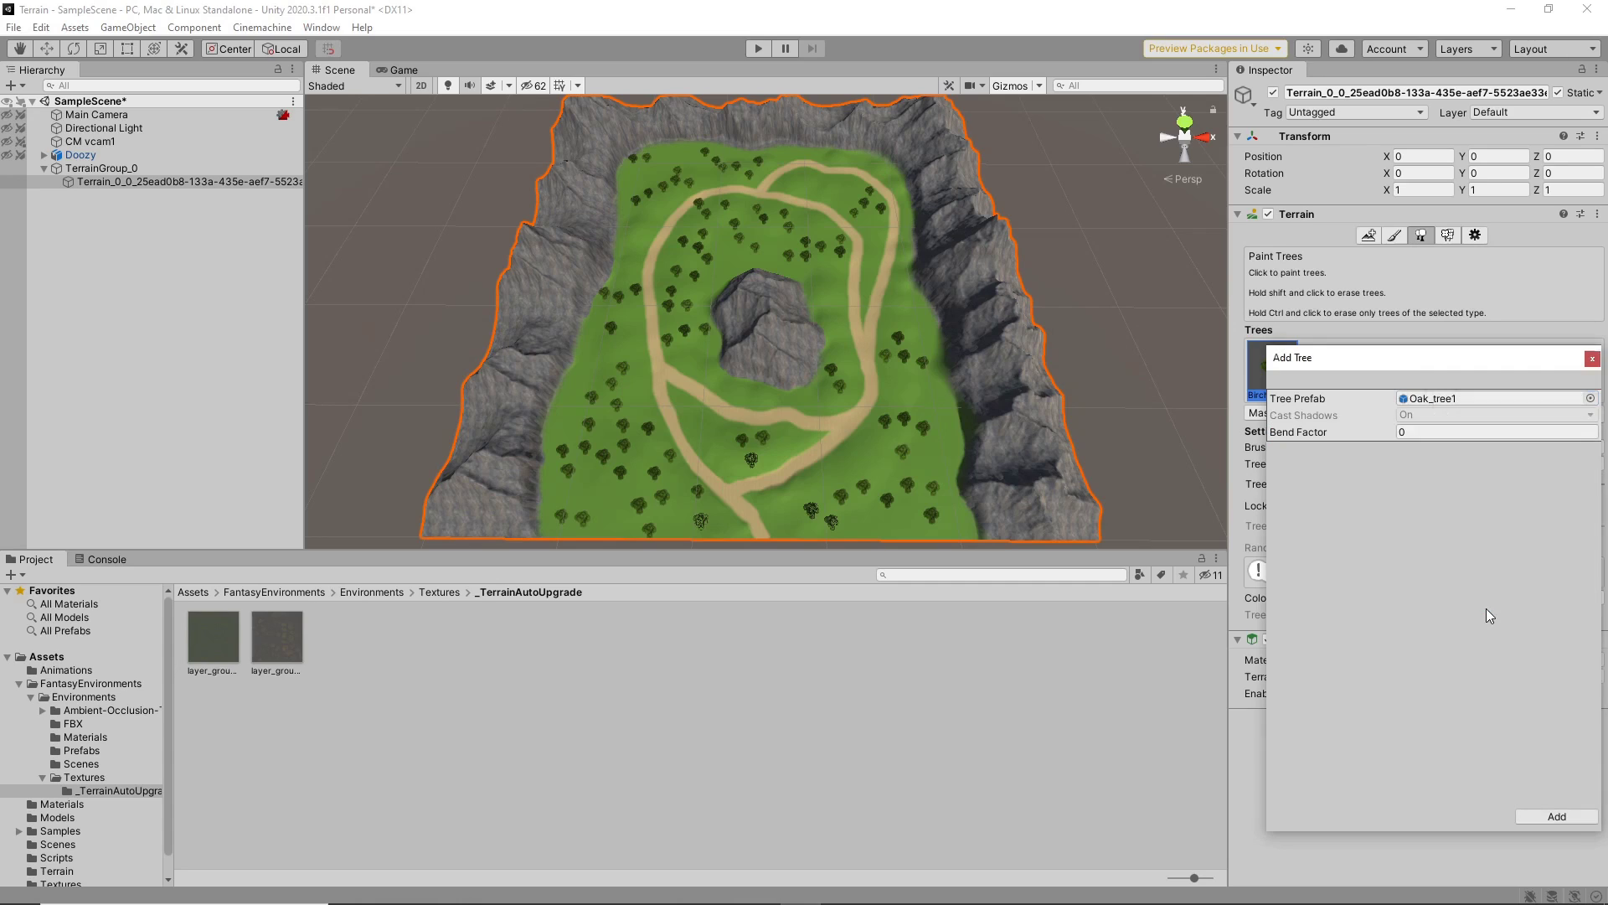
{"action": "left_click", "coordinate": [1548, 821]}
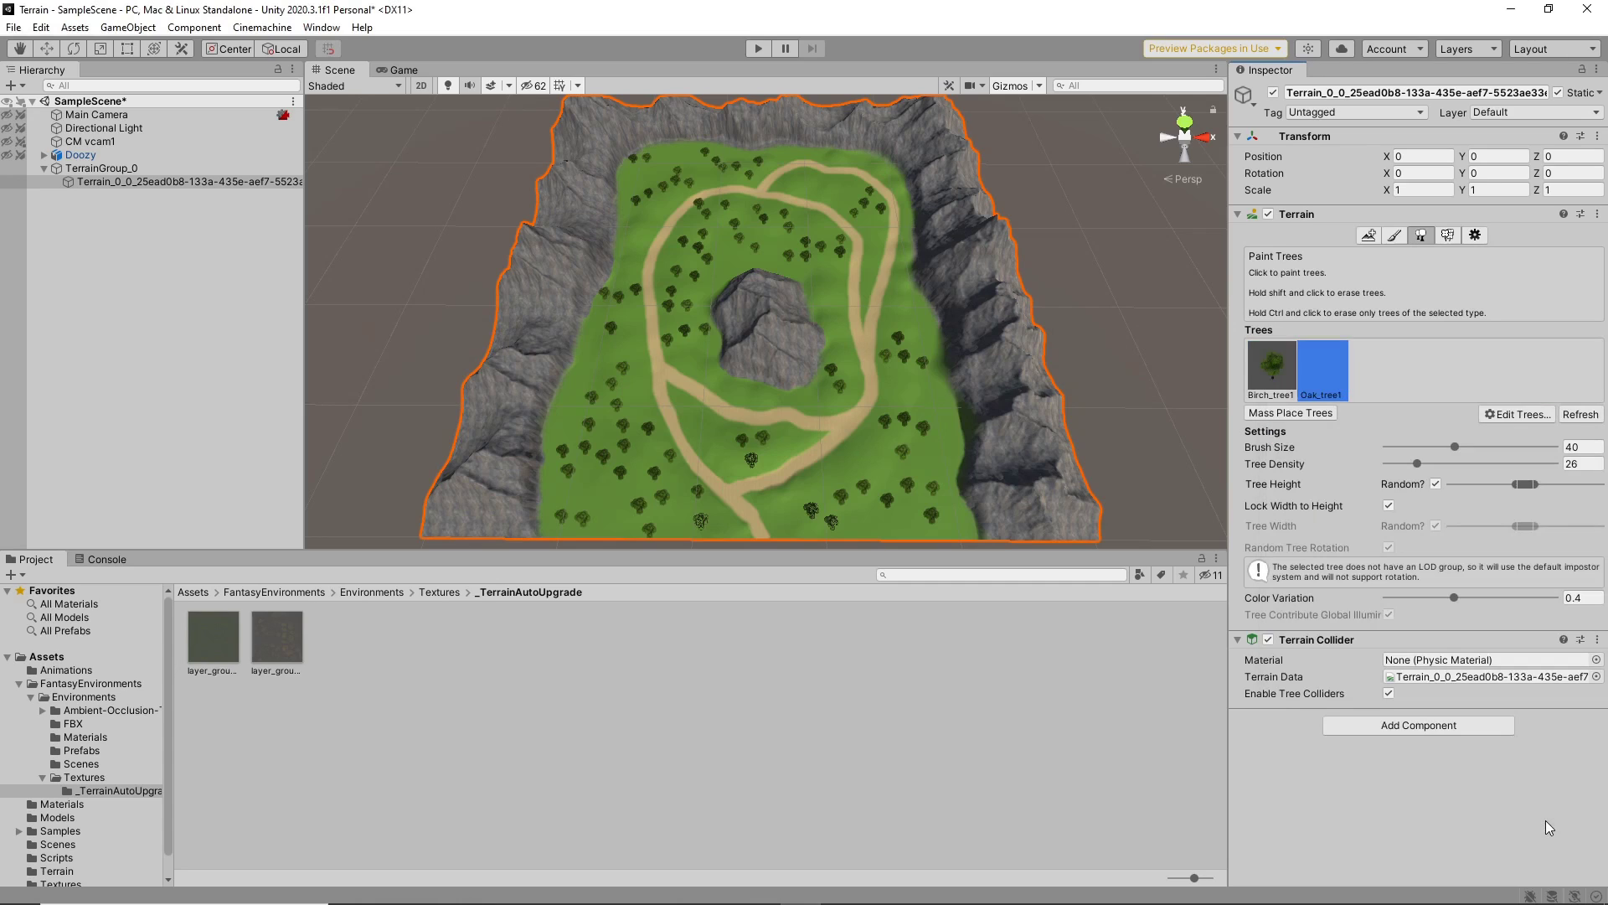
- Add the Deciduous_tree1 prefab as a third tree type for the terrain
{"action": "left_click", "coordinate": [1504, 412]}
{"action": "left_click", "coordinate": [1508, 418]}
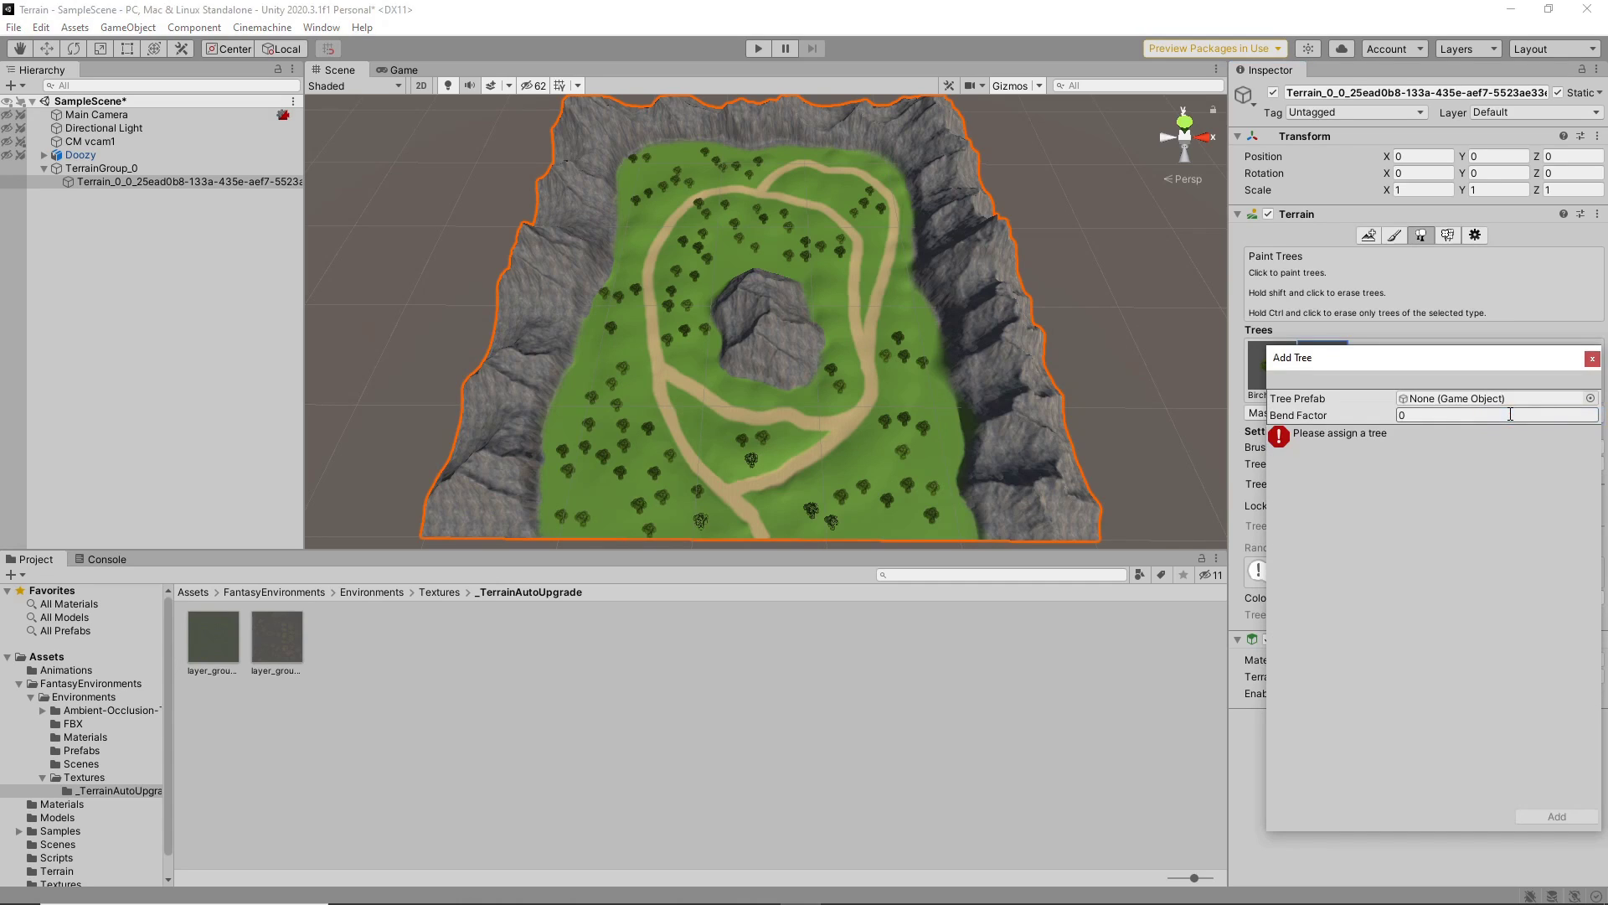
{"action": "left_click", "coordinate": [1591, 399]}
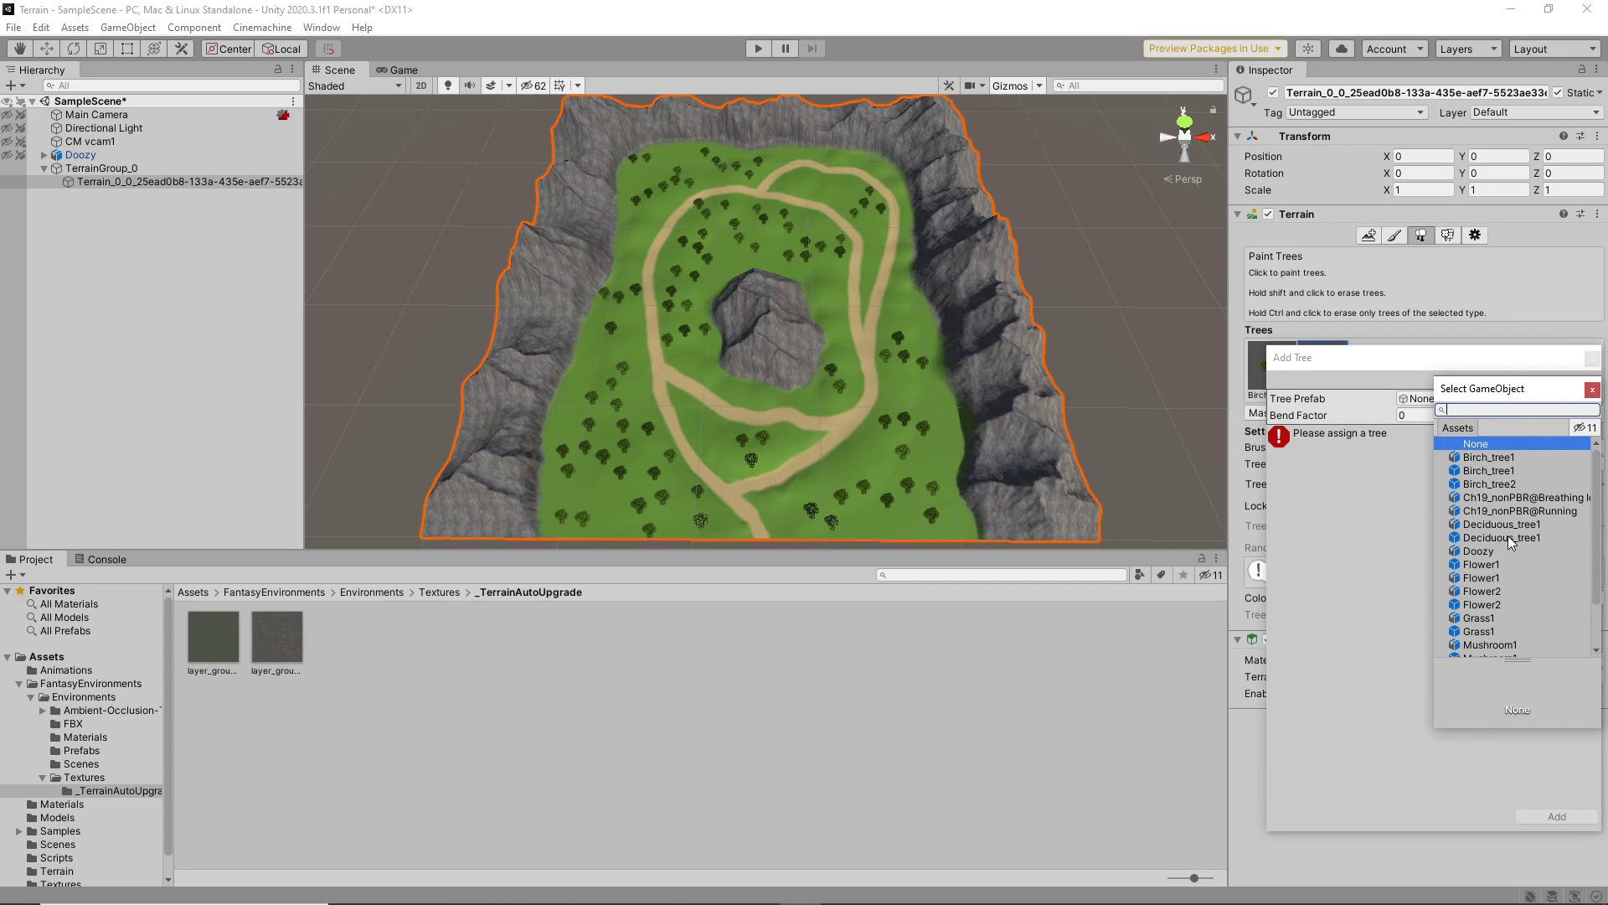
{"action": "double_click", "coordinate": [1504, 536]}
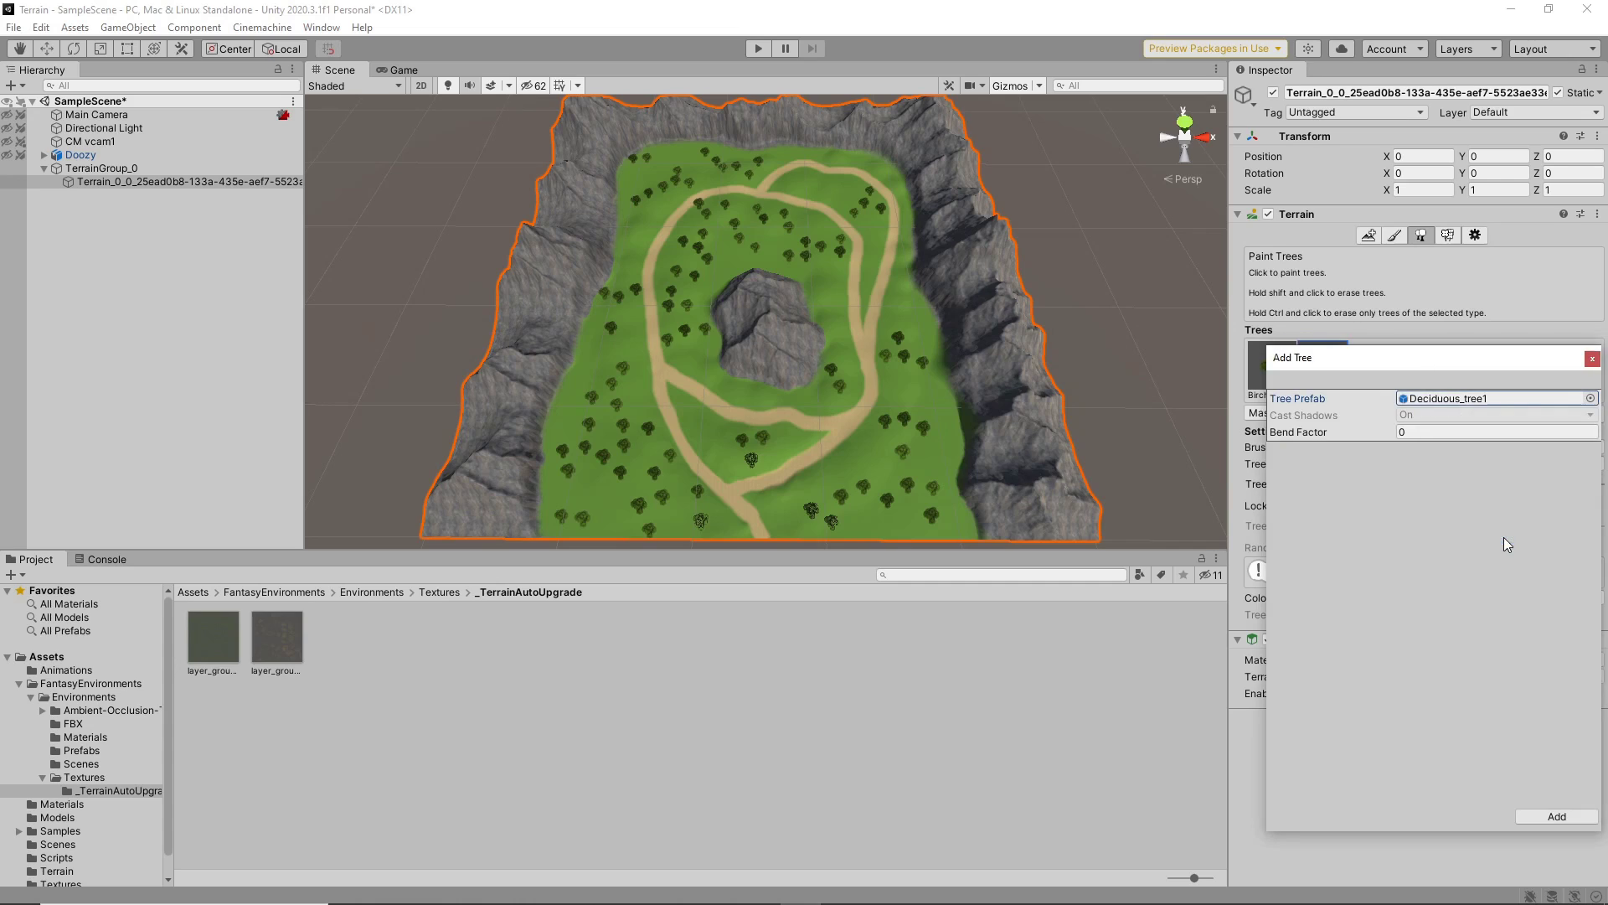
{"action": "left_click", "coordinate": [1533, 816]}
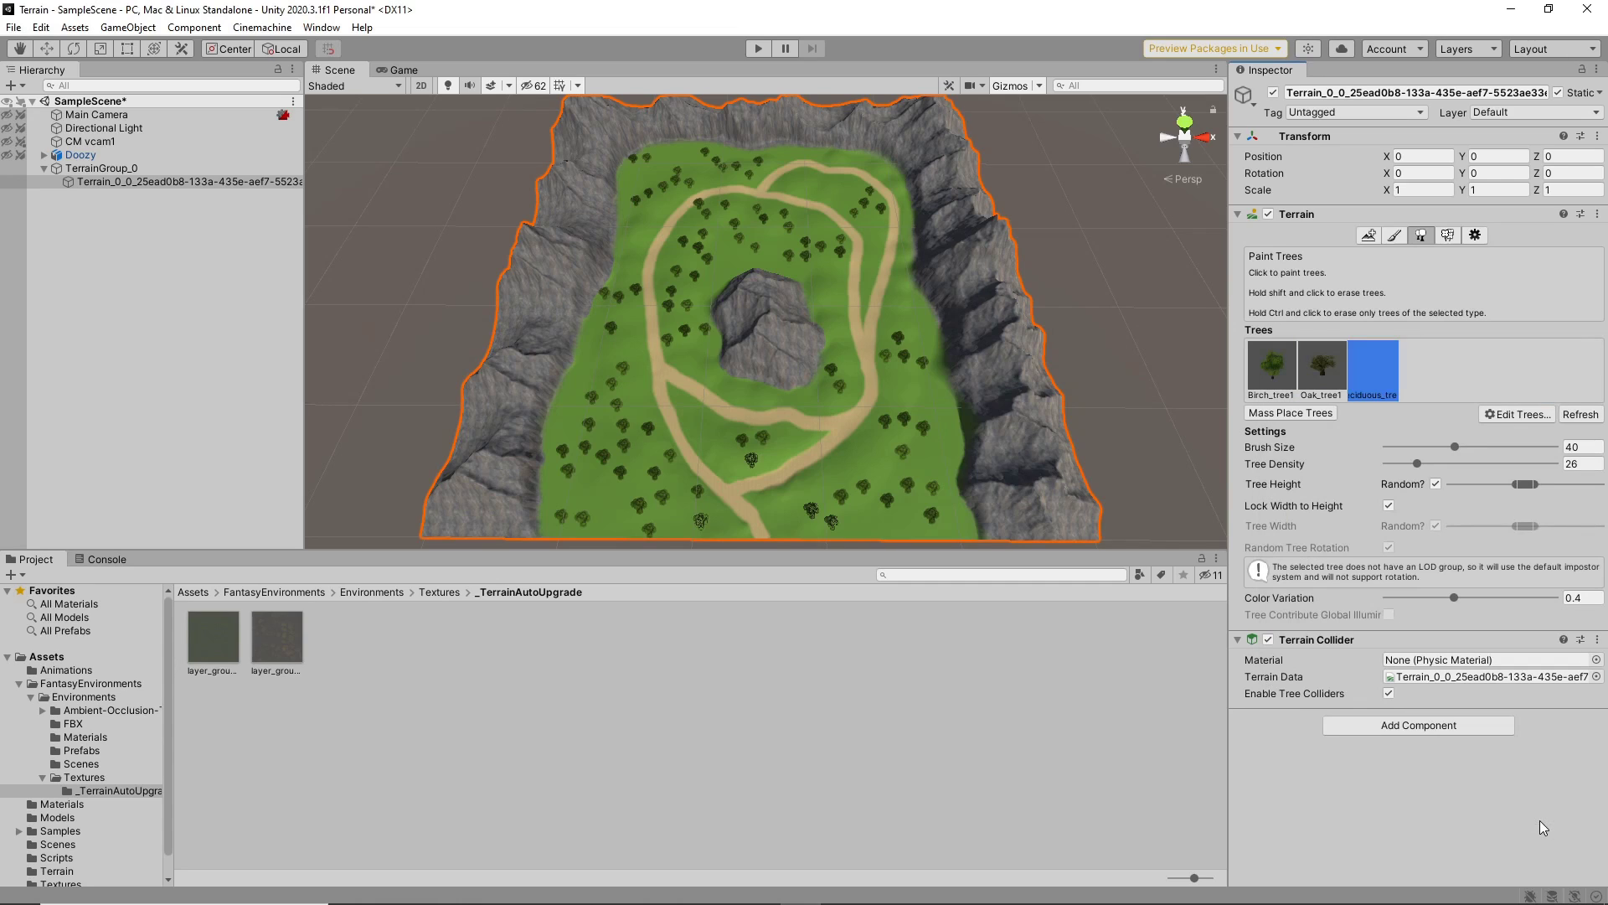
- Paint deciduous trees and then oak trees over the grass inside and outside the road loop
{"action": "left_click", "coordinate": [784, 442]}
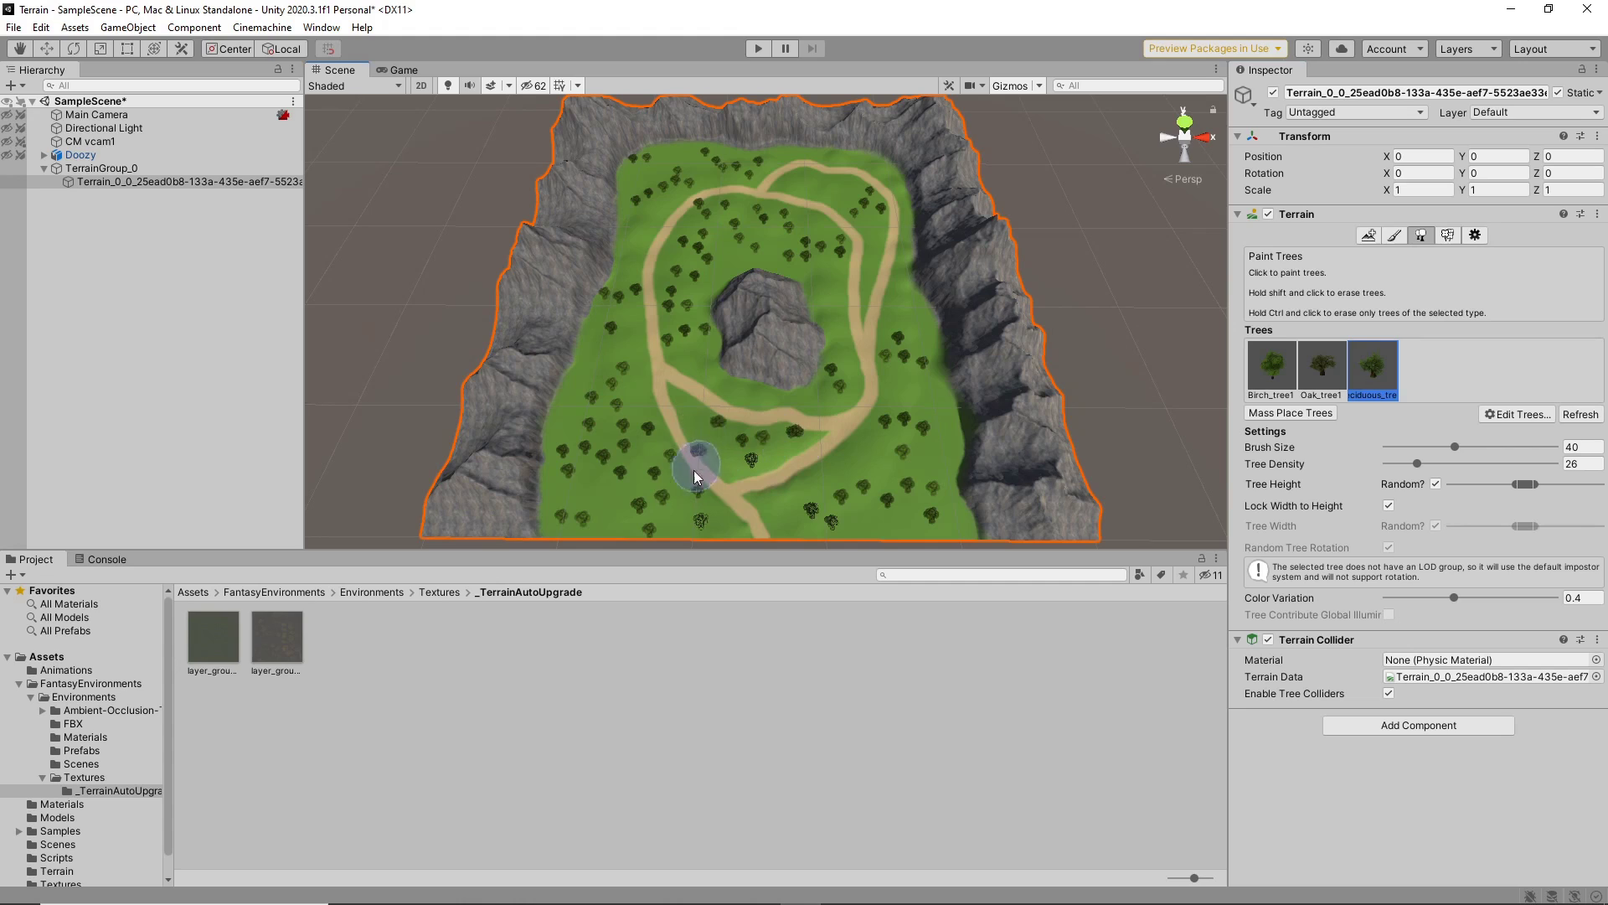
{"action": "left_click", "coordinate": [584, 372]}
{"action": "left_click", "coordinate": [877, 460]}
{"action": "left_click", "coordinate": [927, 337]}
{"action": "left_click", "coordinate": [1322, 369]}
{"action": "left_click", "coordinate": [774, 396]}
{"action": "left_click", "coordinate": [773, 530]}
{"action": "left_click", "coordinate": [651, 231]}
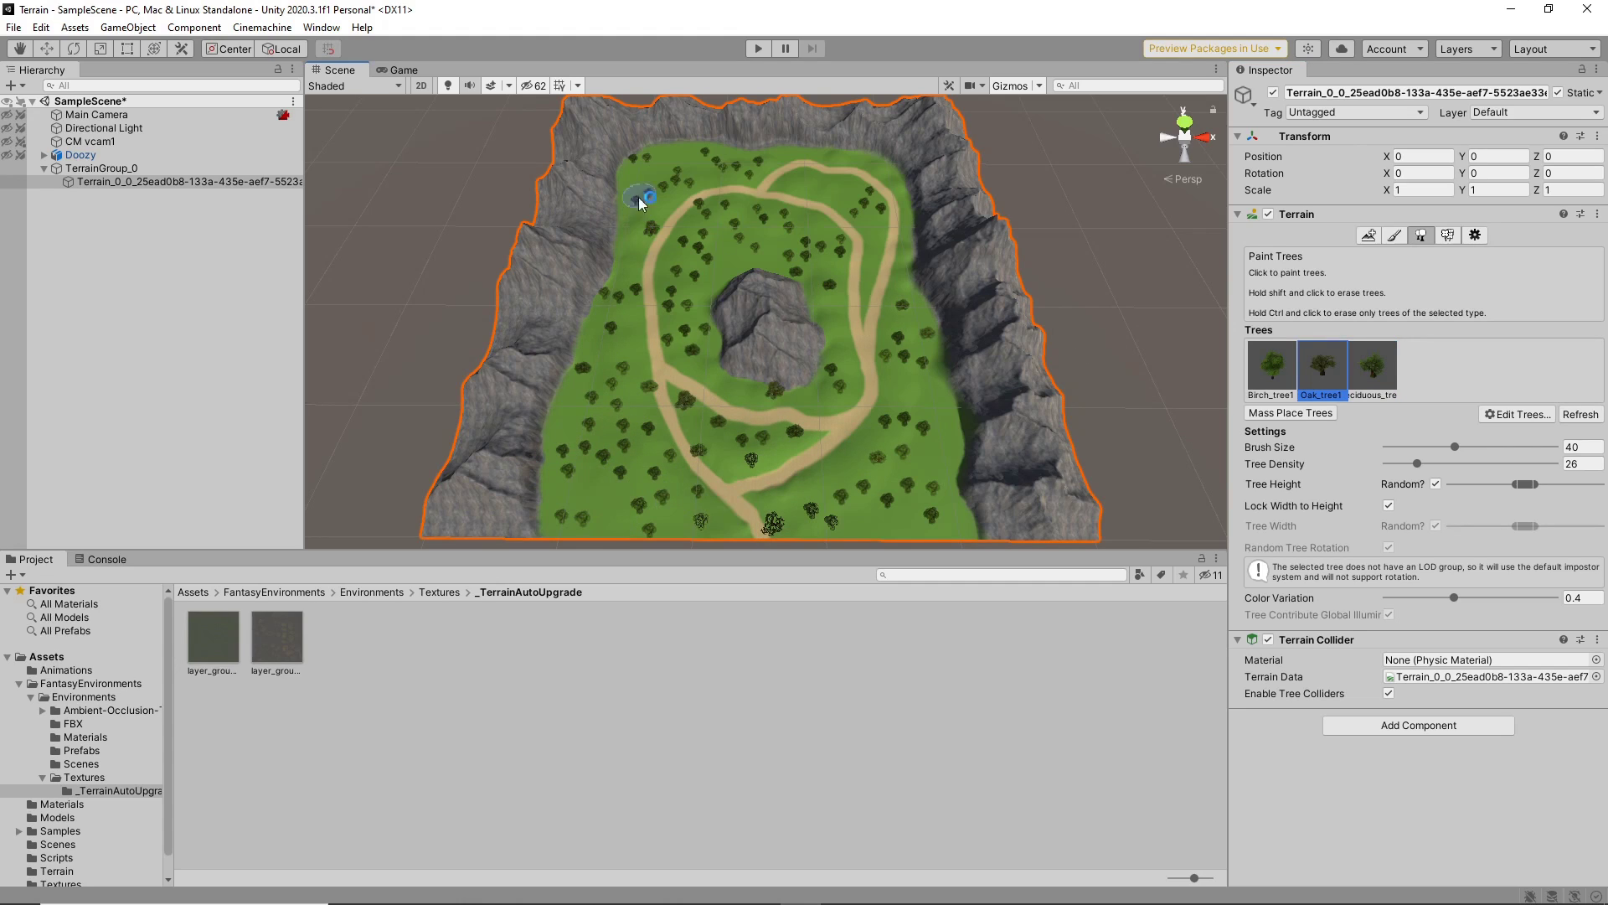
- Paint more deciduous trees over the western grass and the northern part of the valley
{"action": "left_click", "coordinate": [1372, 368]}
{"action": "left_click", "coordinate": [613, 513]}
{"action": "left_click", "coordinate": [629, 313]}
{"action": "left_click", "coordinate": [633, 250]}
{"action": "left_click", "coordinate": [701, 172]}
{"action": "left_click", "coordinate": [764, 218]}
- Raise the tree density and paint oak trees across the grass on all sides of the roads
{"action": "left_click", "coordinate": [1272, 369]}
{"action": "left_click_drag", "start_coordinate": [1418, 464], "coordinate": [1436, 464]}
{"action": "left_click", "coordinate": [1321, 369]}
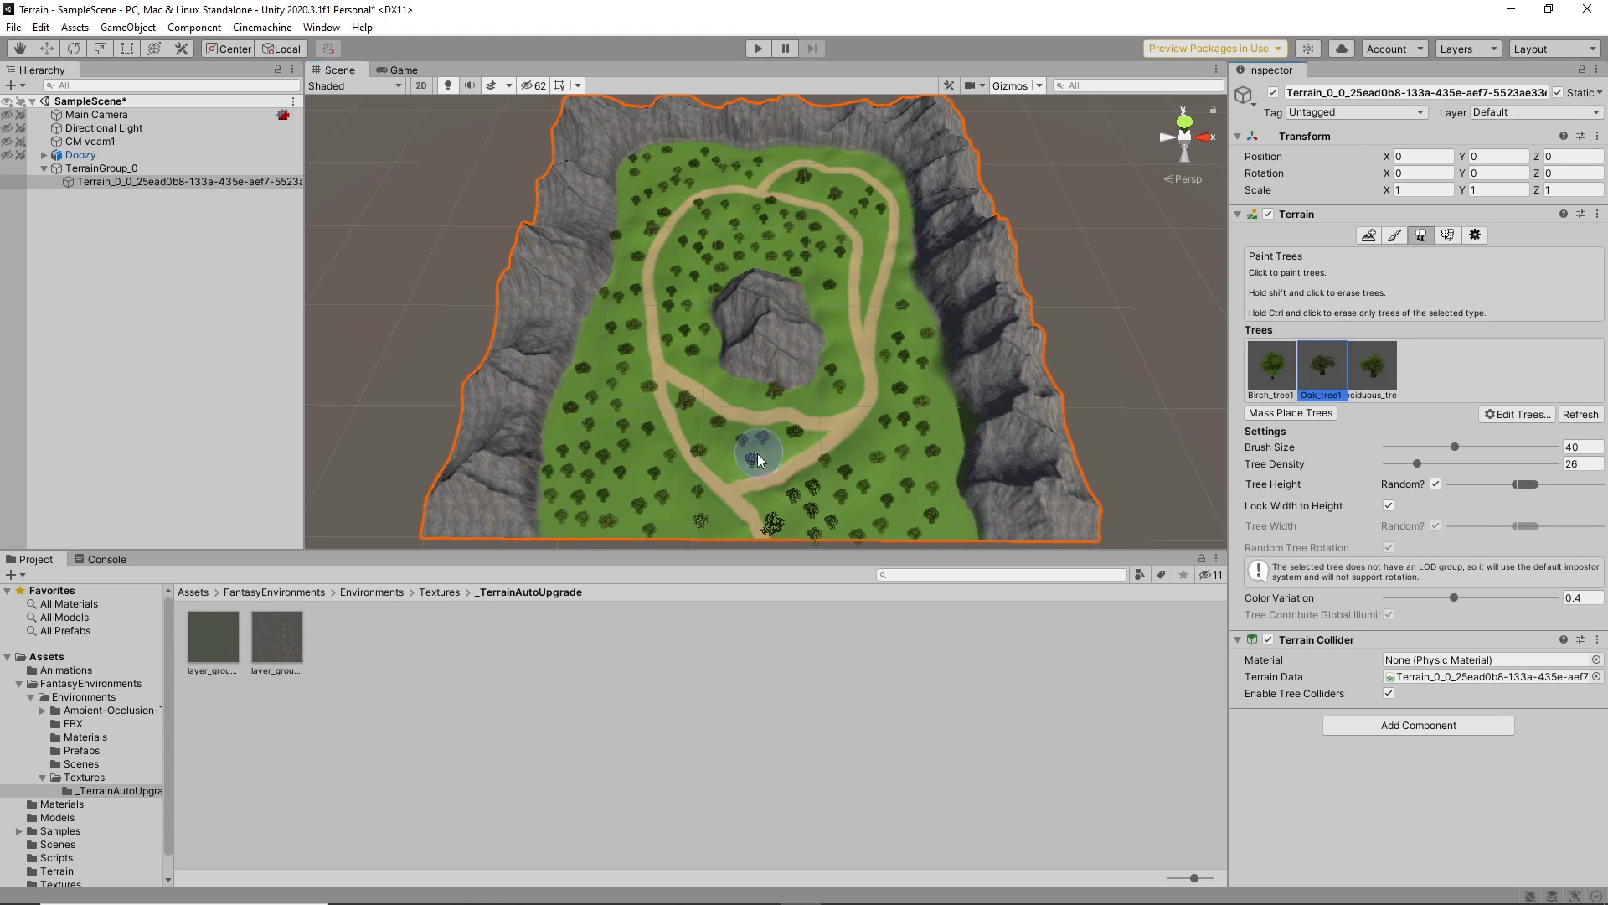
{"action": "left_click", "coordinate": [724, 459]}
{"action": "left_click", "coordinate": [781, 463]}
{"action": "left_click", "coordinate": [844, 323]}
{"action": "left_click", "coordinate": [877, 240]}
{"action": "left_click", "coordinate": [714, 178]}
{"action": "left_click", "coordinate": [616, 275]}
{"action": "left_click", "coordinate": [642, 407]}
{"action": "left_click", "coordinate": [727, 526]}
{"action": "left_click", "coordinate": [961, 537]}
{"action": "left_click", "coordinate": [952, 415]}
- Paint birch trees between the central rock and the southern curve of the road loop
{"action": "left_click", "coordinate": [1271, 368]}
{"action": "left_click", "coordinate": [727, 396]}
{"action": "left_click", "coordinate": [693, 367]}
{"action": "left_click", "coordinate": [820, 398]}
- Set the tree density to 39 and paint deciduous trees over the grass on both sides of the roads
{"action": "left_click", "coordinate": [1372, 368]}
{"action": "mouse_move", "coordinate": [1436, 463]}
{"action": "left_mouse_down"}
{"action": "mouse_move", "coordinate": [1418, 461]}
{"action": "mouse_move", "coordinate": [1441, 463]}
{"action": "left_mouse_up"}
{"action": "left_click", "coordinate": [676, 493]}
{"action": "left_click", "coordinate": [612, 433]}
{"action": "left_click", "coordinate": [829, 279]}
{"action": "left_click", "coordinate": [923, 394]}
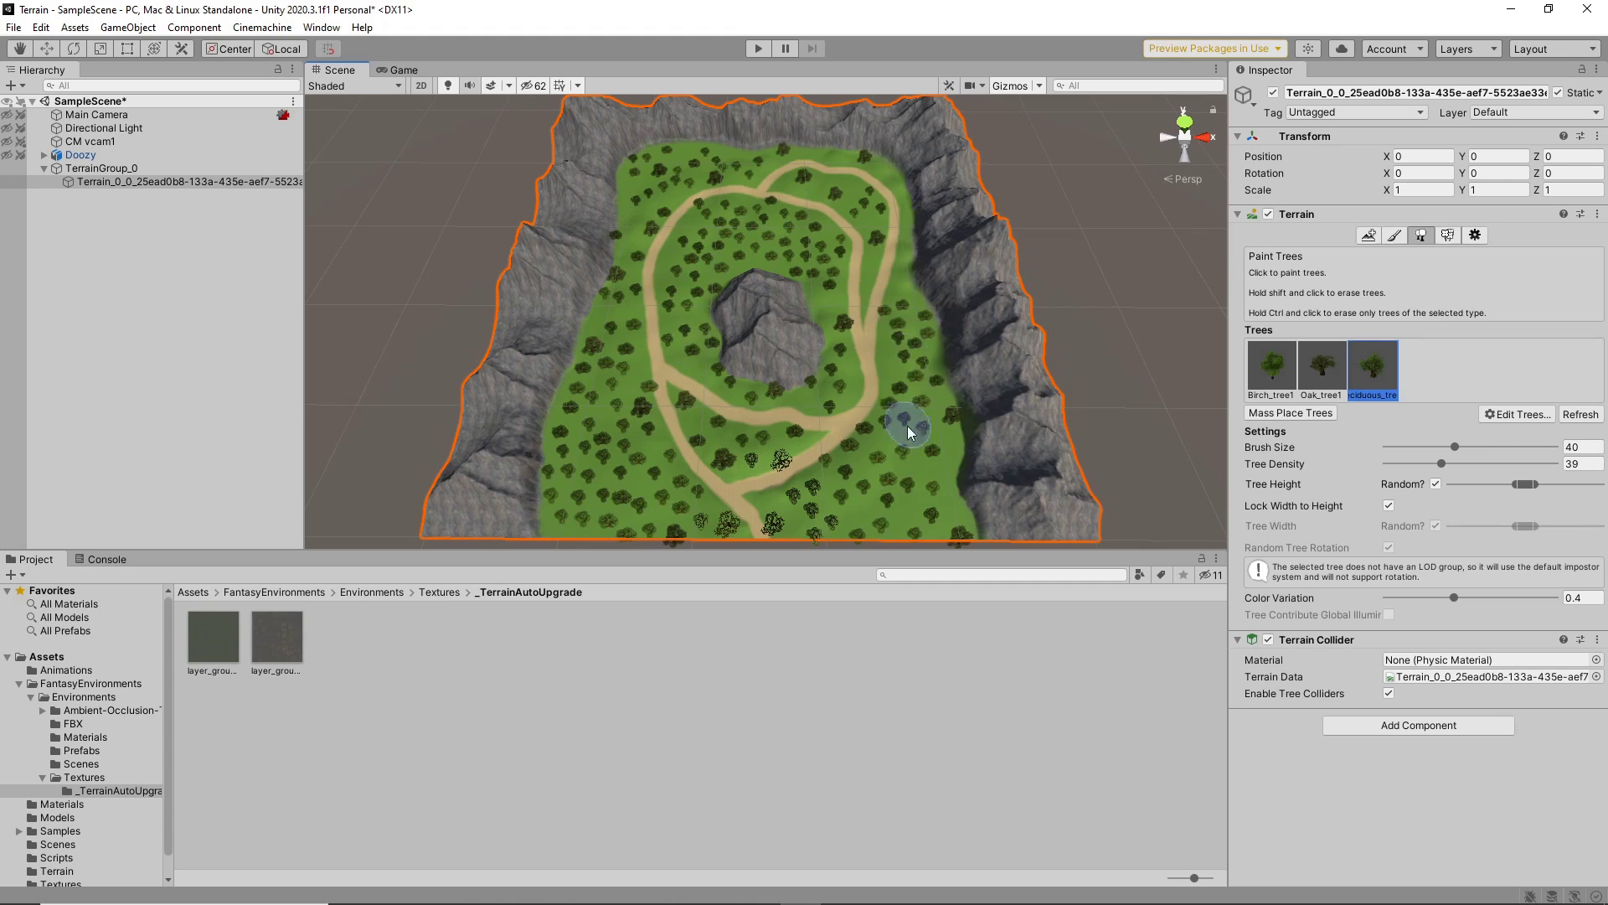
{"action": "left_click", "coordinate": [912, 508]}
{"action": "left_click", "coordinate": [618, 320]}
- Paint birch trees near the northeastern road bend and oak trees around the southern road junction
{"action": "left_click", "coordinate": [1322, 369]}
{"action": "left_click", "coordinate": [1272, 369]}
{"action": "left_click", "coordinate": [887, 222]}
{"action": "left_click", "coordinate": [1321, 369]}
{"action": "left_click", "coordinate": [1271, 369]}
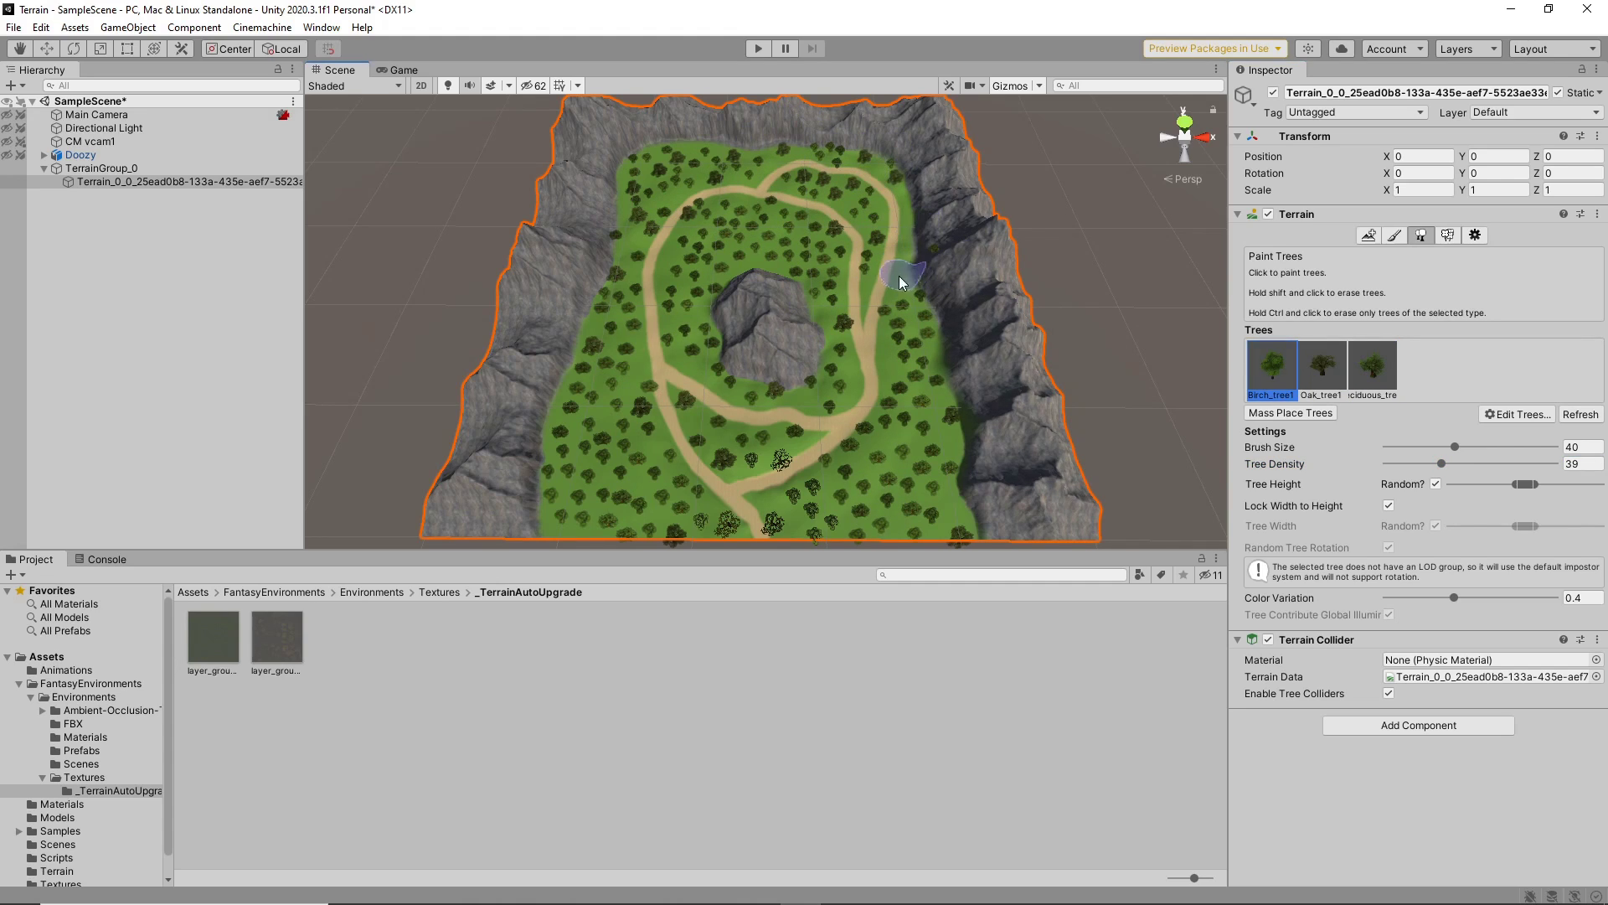
{"action": "left_click", "coordinate": [1321, 368]}
{"action": "left_click", "coordinate": [780, 459]}
{"action": "left_click", "coordinate": [770, 503]}
- Raise the birch tree density, reduce the brush size to 28, and paint birch trees around the southern road junction
{"action": "left_click", "coordinate": [1271, 369]}
{"action": "left_click", "coordinate": [761, 512]}
{"action": "left_click_drag", "start_coordinate": [1441, 463], "coordinate": [1474, 463]}
{"action": "left_click", "coordinate": [803, 513]}
{"action": "key", "text": "bracketleft"}
{"action": "key", "text": "bracketleft"}
{"action": "key", "text": "bracketleft"}
{"action": "key", "text": "bracketright"}
{"action": "key", "text": "bracketright"}
{"action": "key", "text": "bracketright"}
{"action": "left_click", "coordinate": [758, 461]}
{"action": "left_click", "coordinate": [737, 468]}
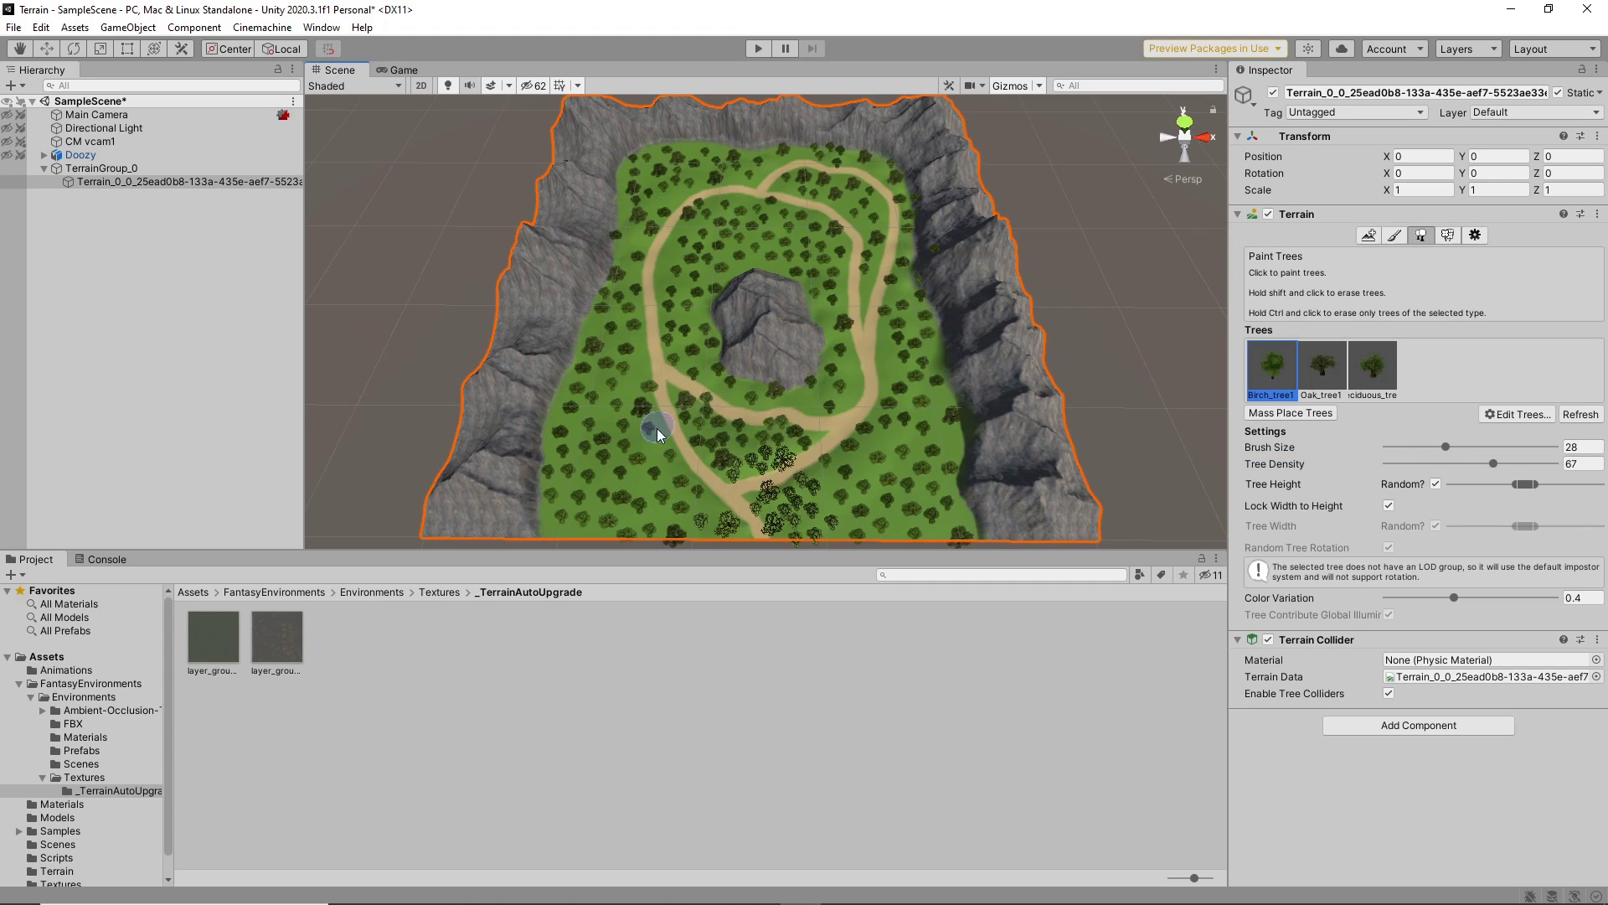
- Set the tree density to 67 and paint birch trees on the grass east and west of the road loop
{"action": "left_click_drag", "start_coordinate": [1475, 463], "coordinate": [1493, 463]}
{"action": "left_click", "coordinate": [938, 434]}
{"action": "left_click", "coordinate": [893, 358]}
{"action": "left_click", "coordinate": [635, 359]}
- Select the deciduous tree type for painting and set the tree density to 55
{"action": "key", "text": "minus"}
{"action": "key", "text": "minus"}
{"action": "key", "text": "minus"}
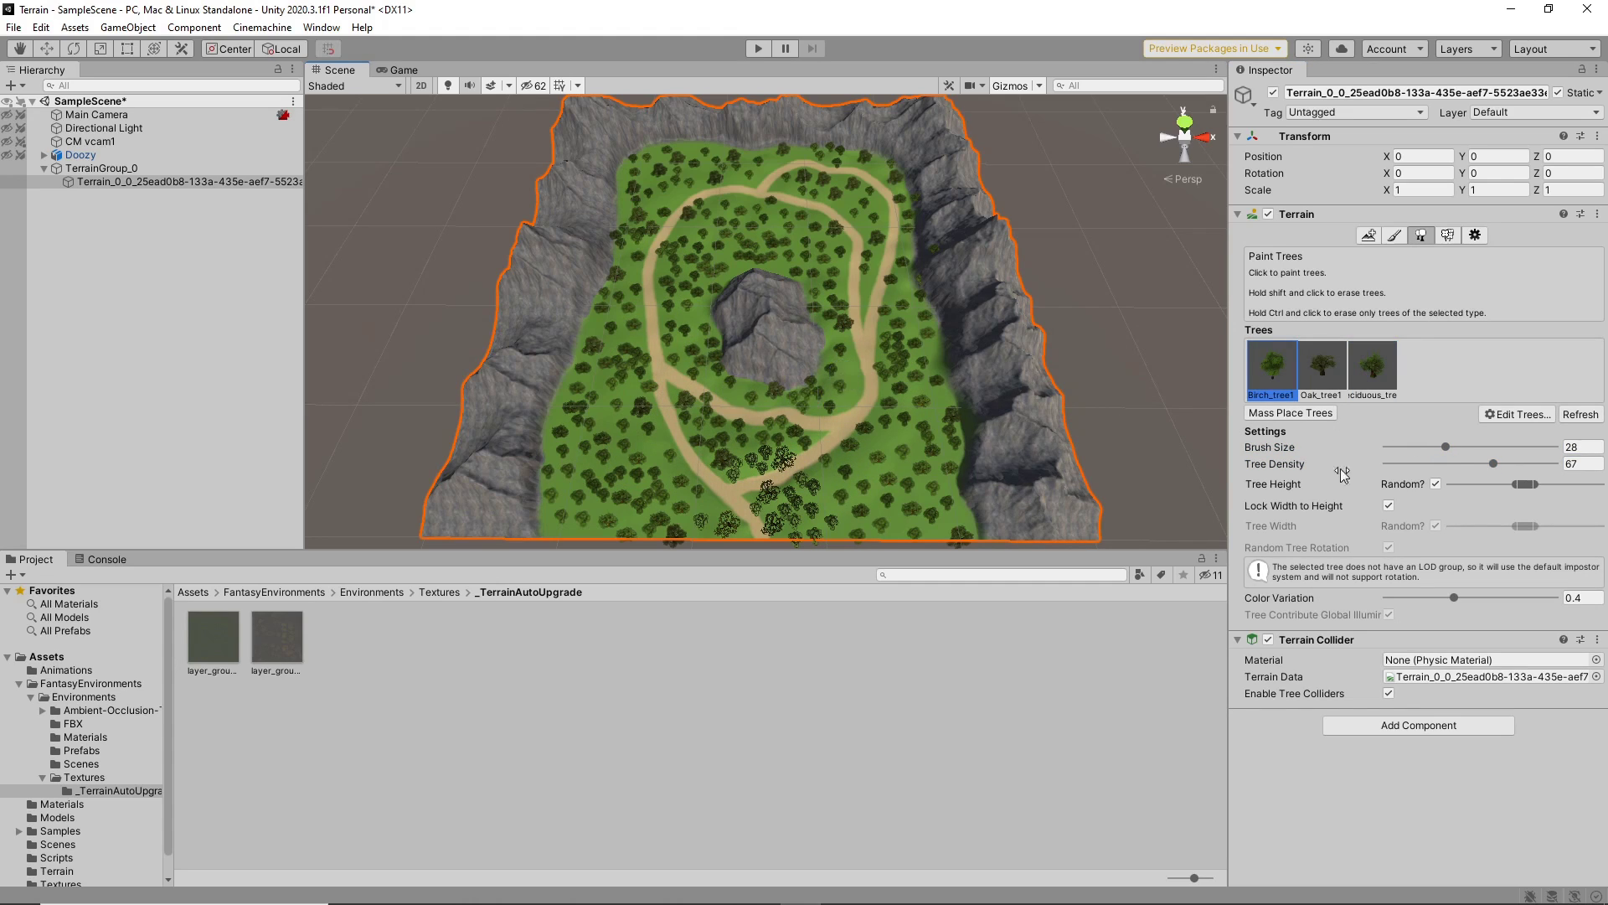
{"action": "key", "text": "comma"}
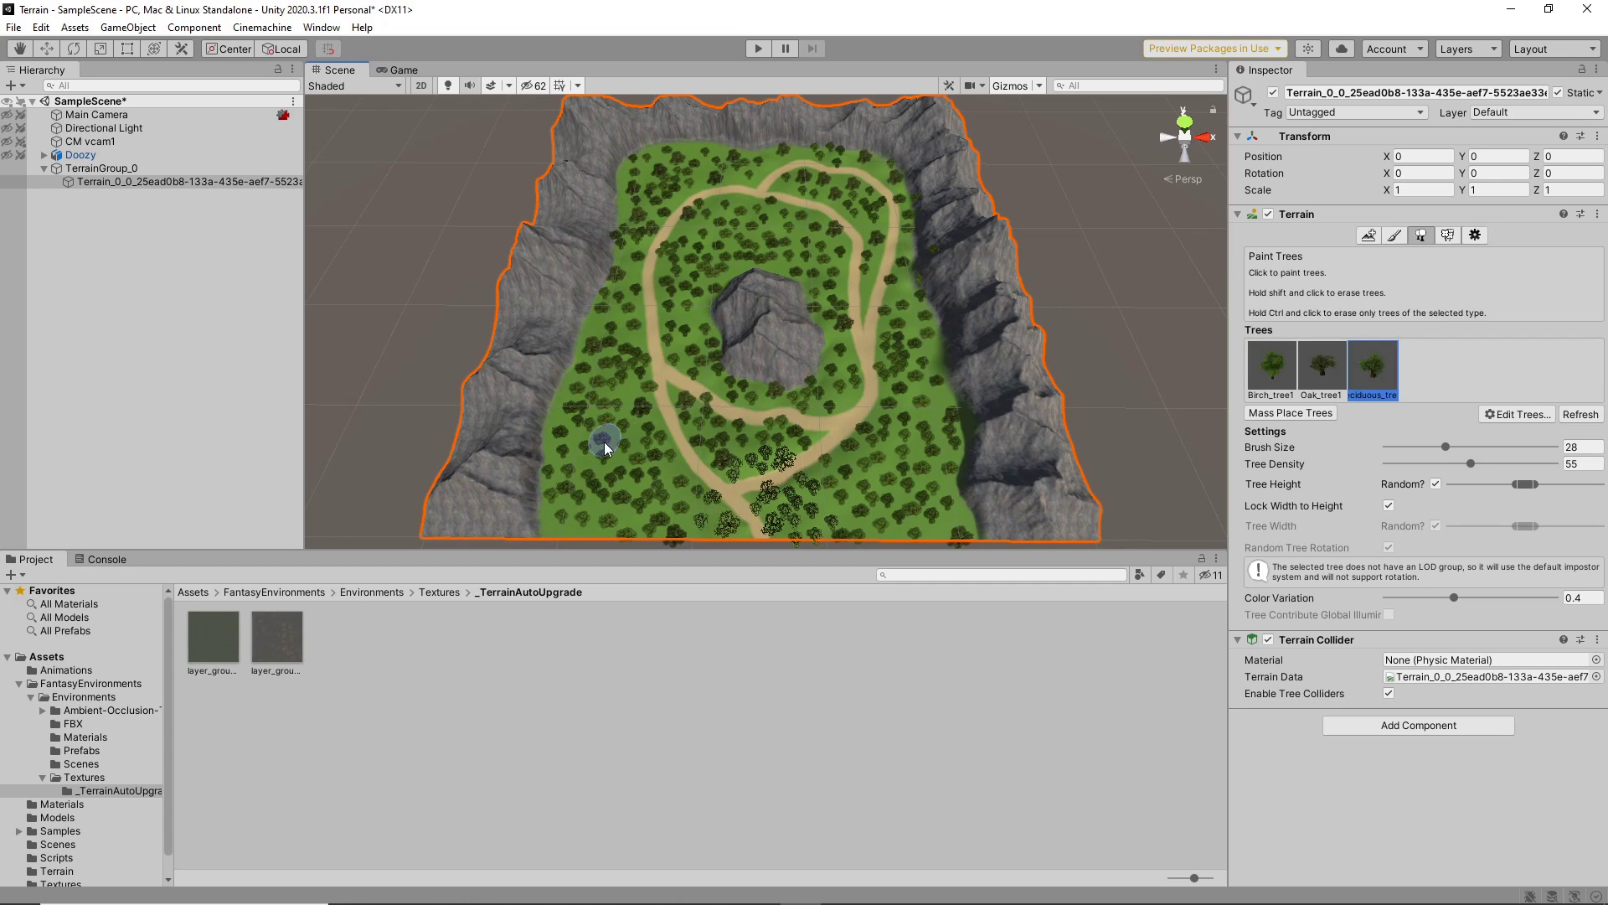
- Play the scene, walk the character along the road to inspect the painted forest, and stop playing
{"action": "left_click", "coordinate": [759, 49]}
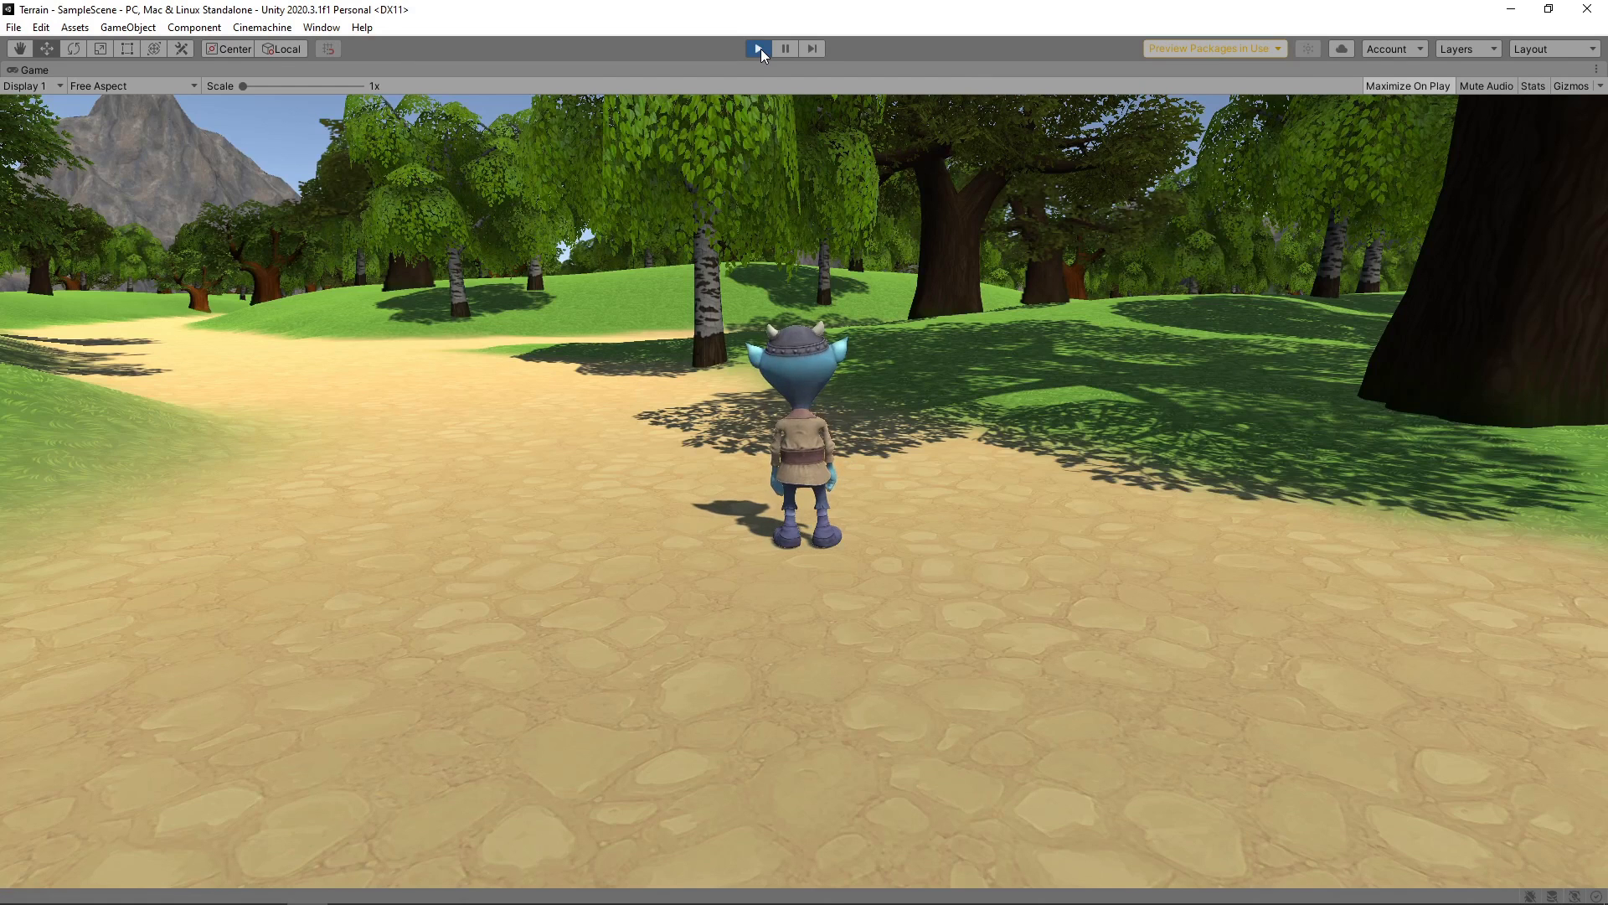
{"action": "key", "text": "w"}
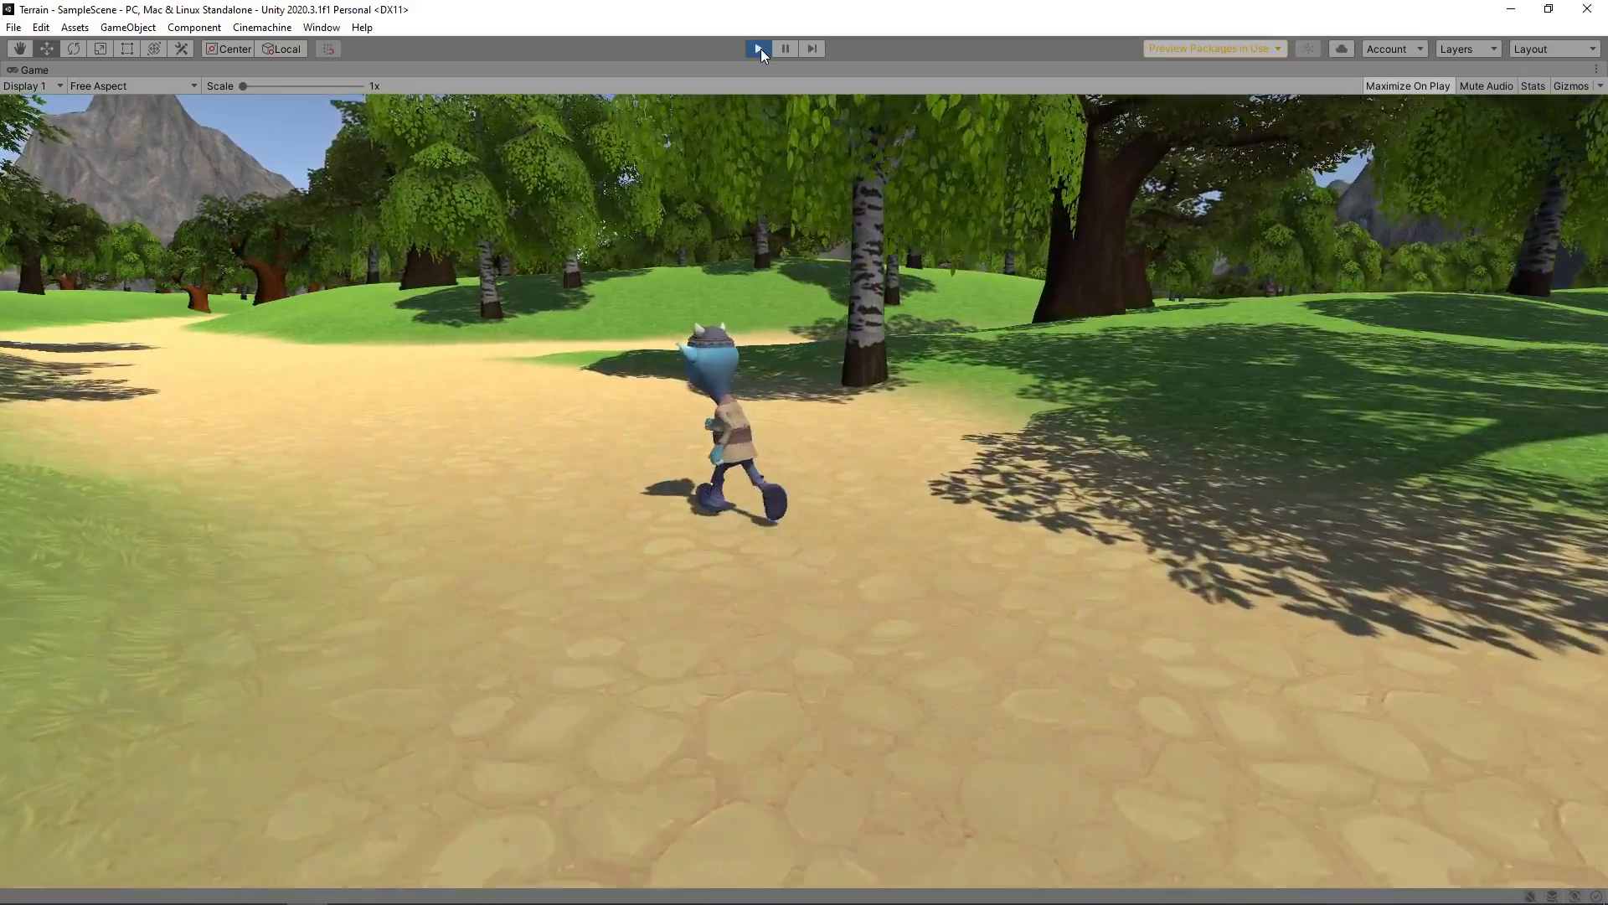
{"action": "key", "text": "w"}
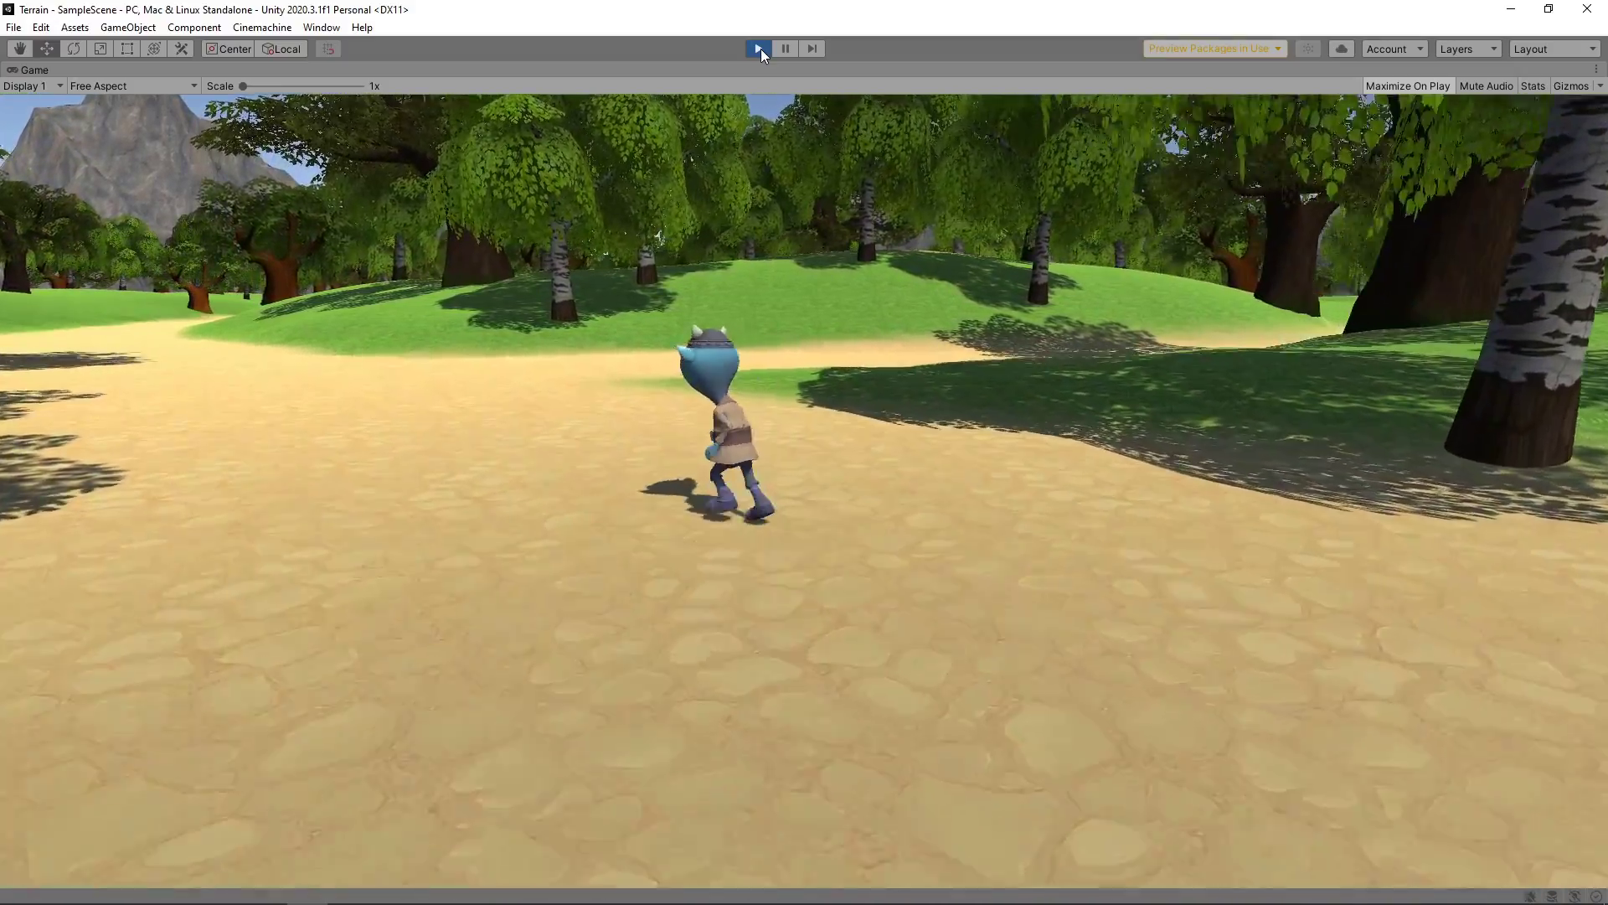
{"action": "key", "text": "w"}
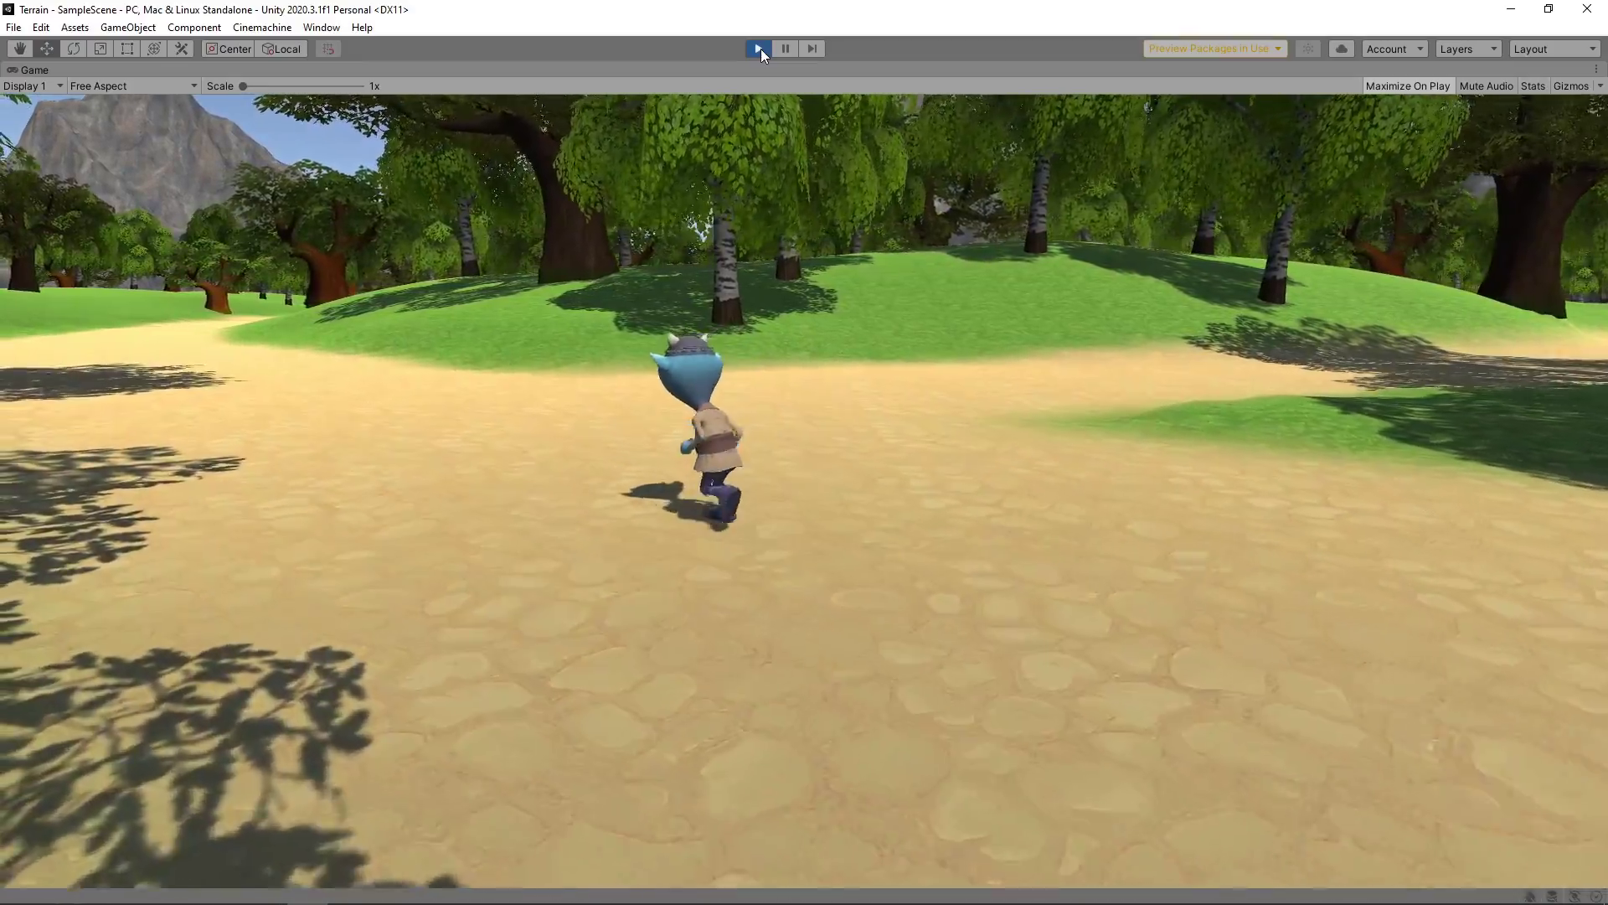
{"action": "key", "text": "w"}
{"action": "key", "text": "w"}
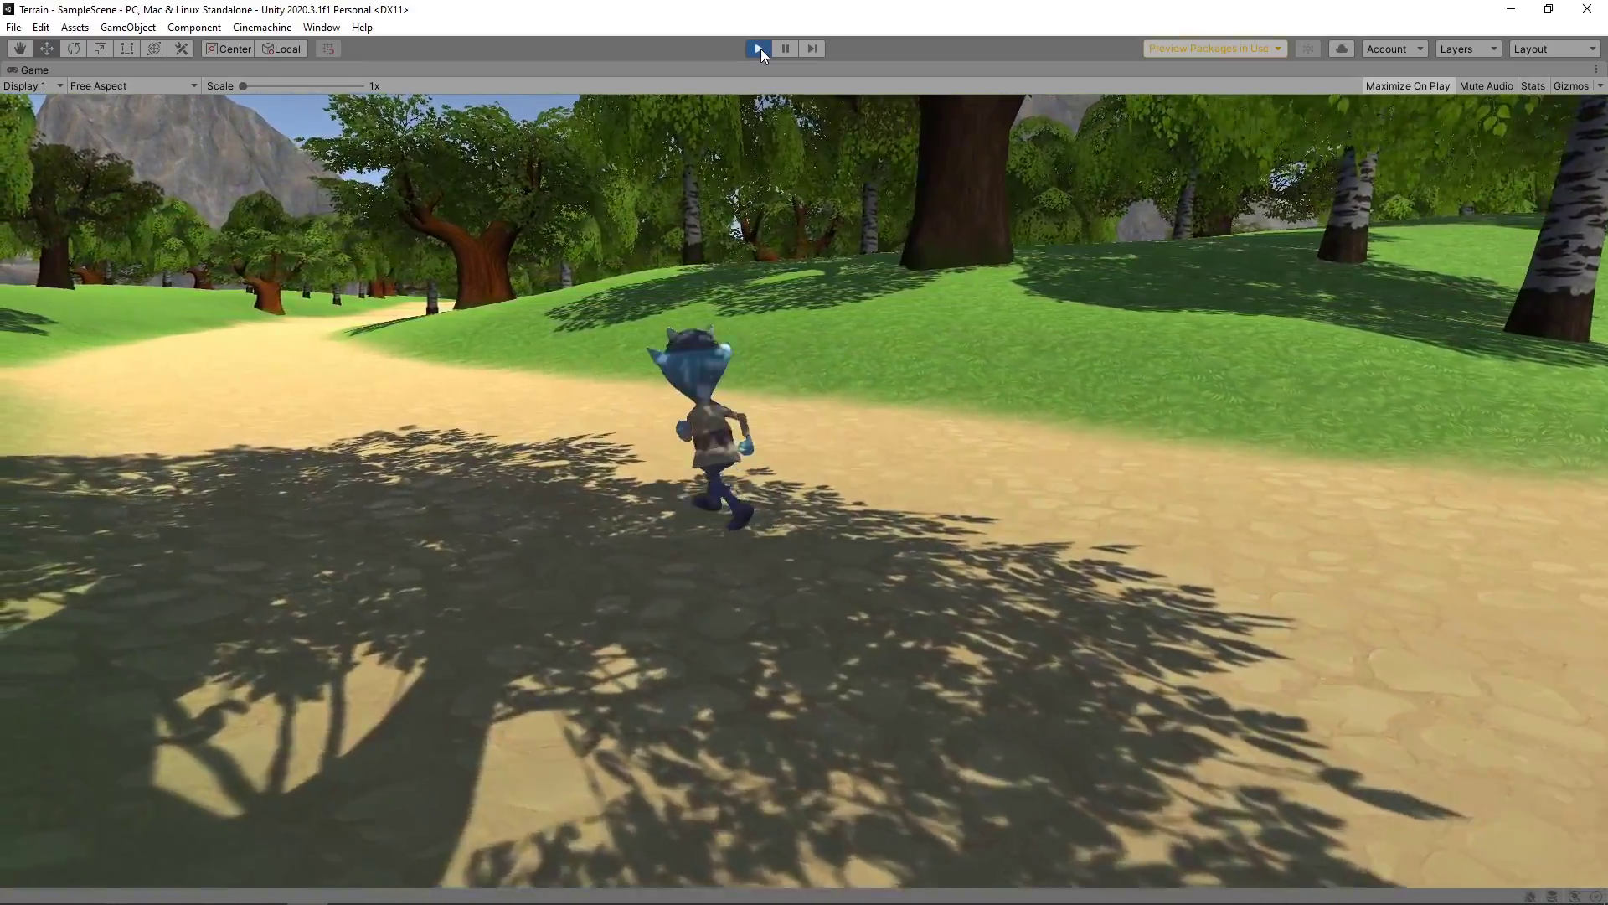
{"action": "key", "text": "w"}
{"action": "key", "text": "w"}
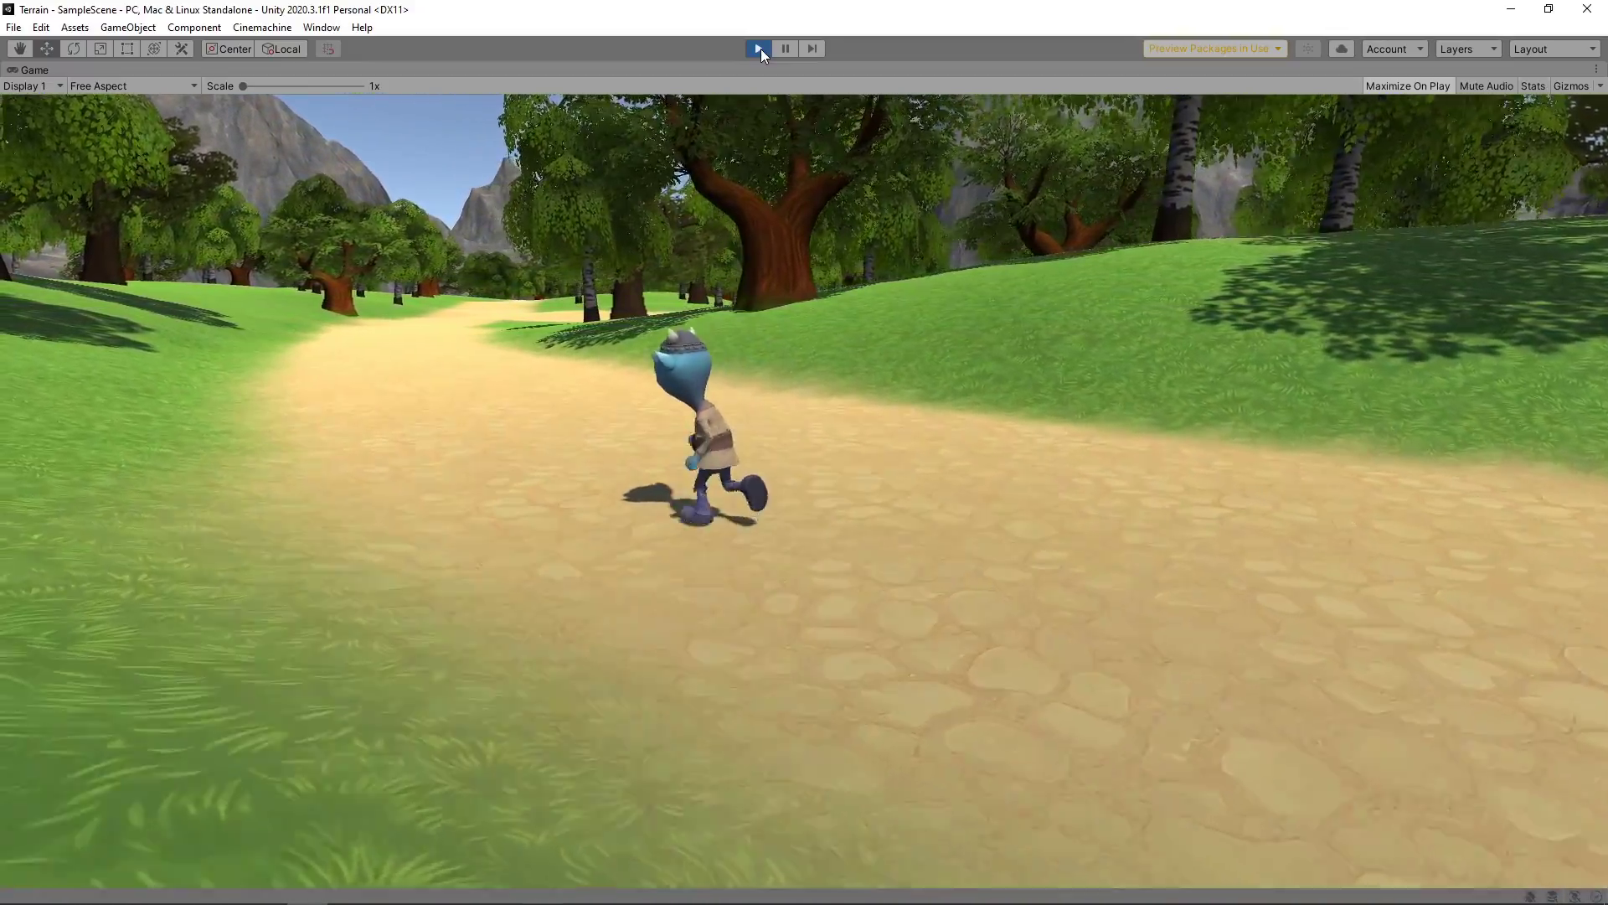
{"action": "key", "text": "w"}
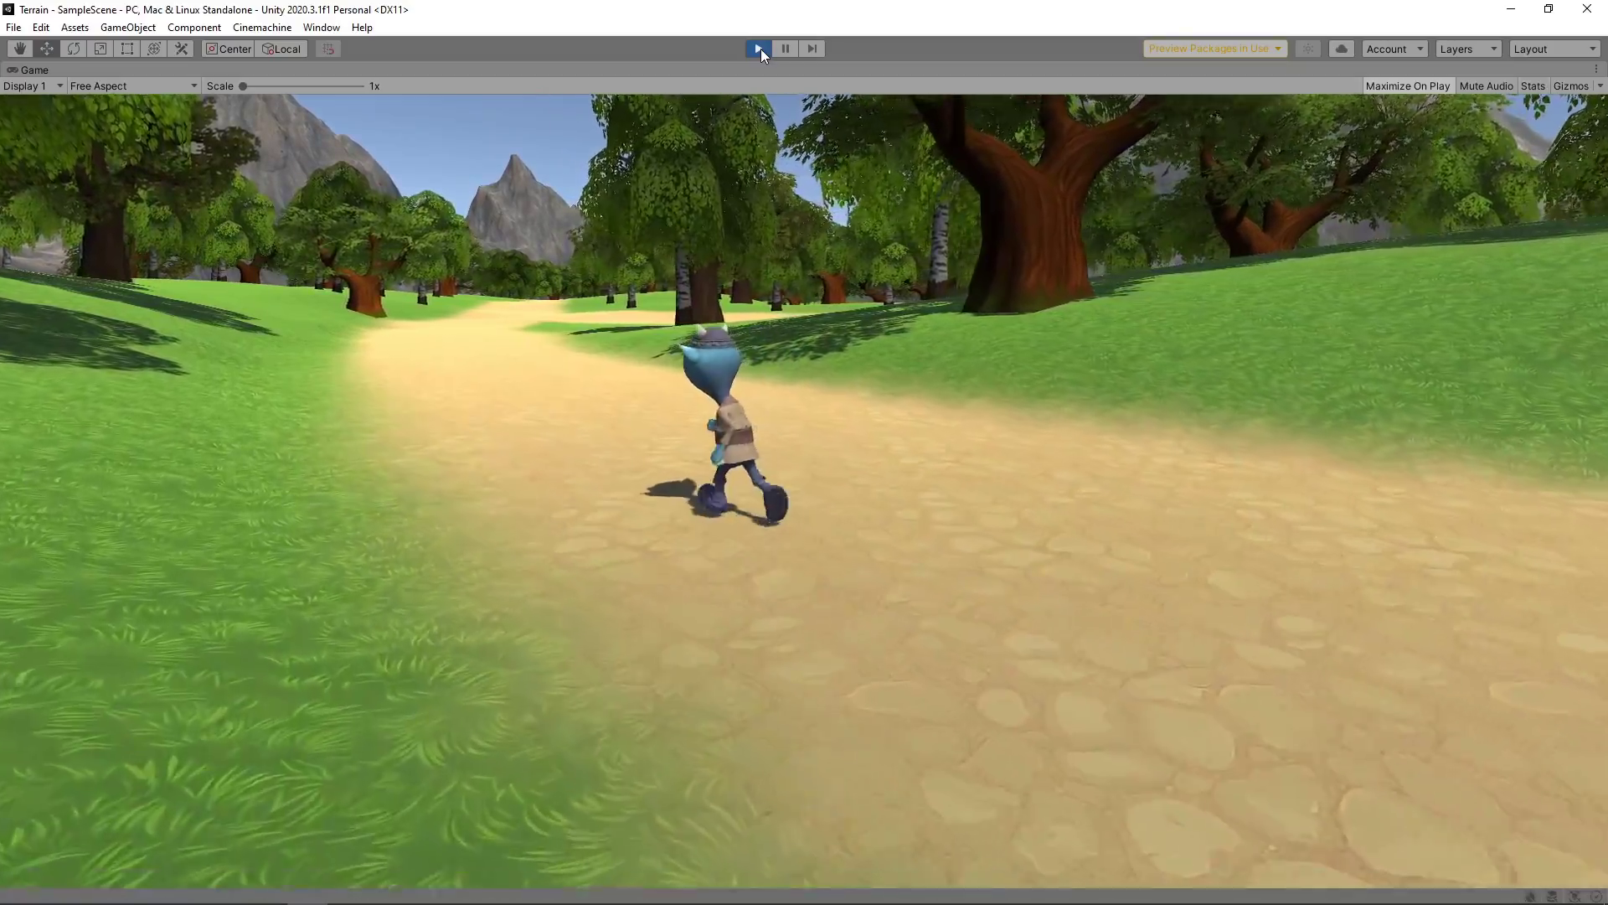
{"action": "key", "text": "w"}
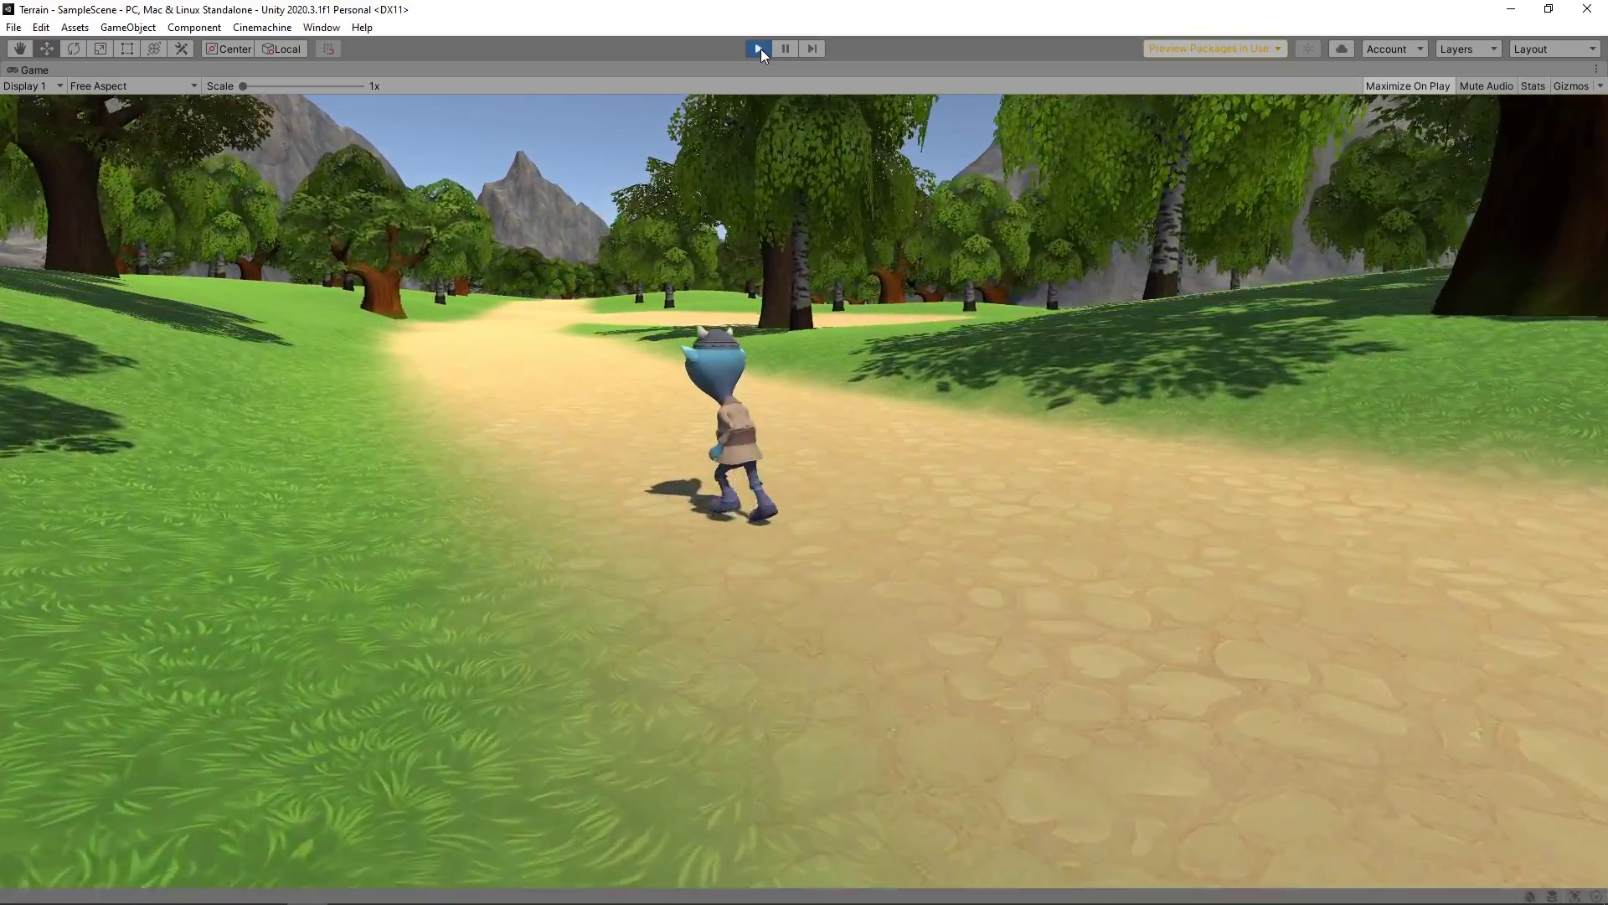
{"action": "key", "text": "w"}
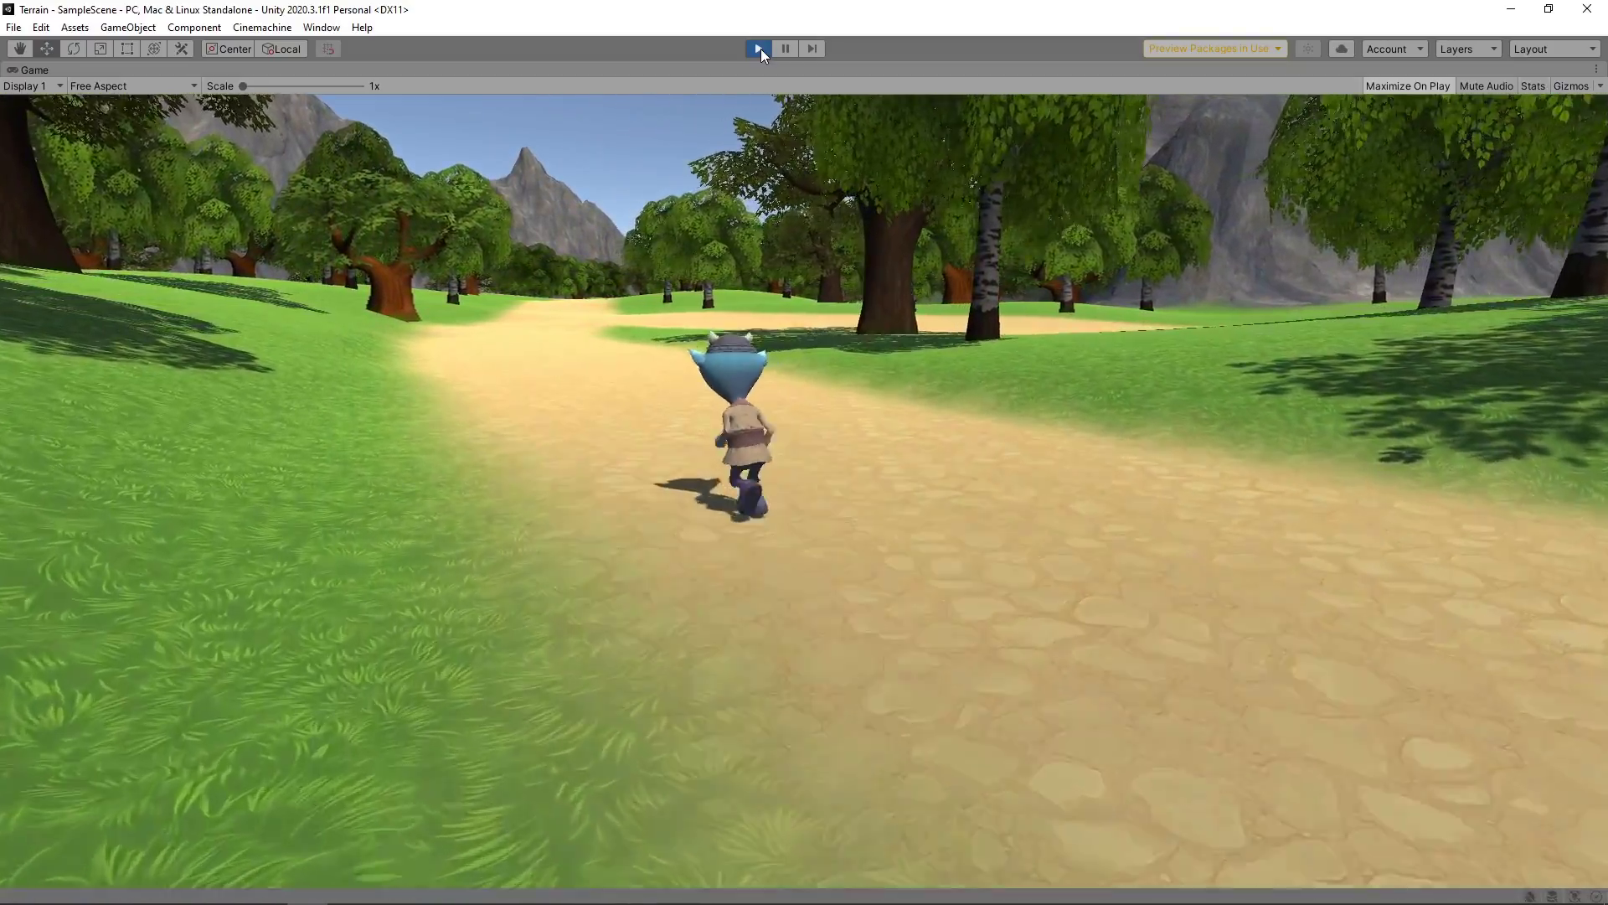
{"action": "key", "text": "w"}
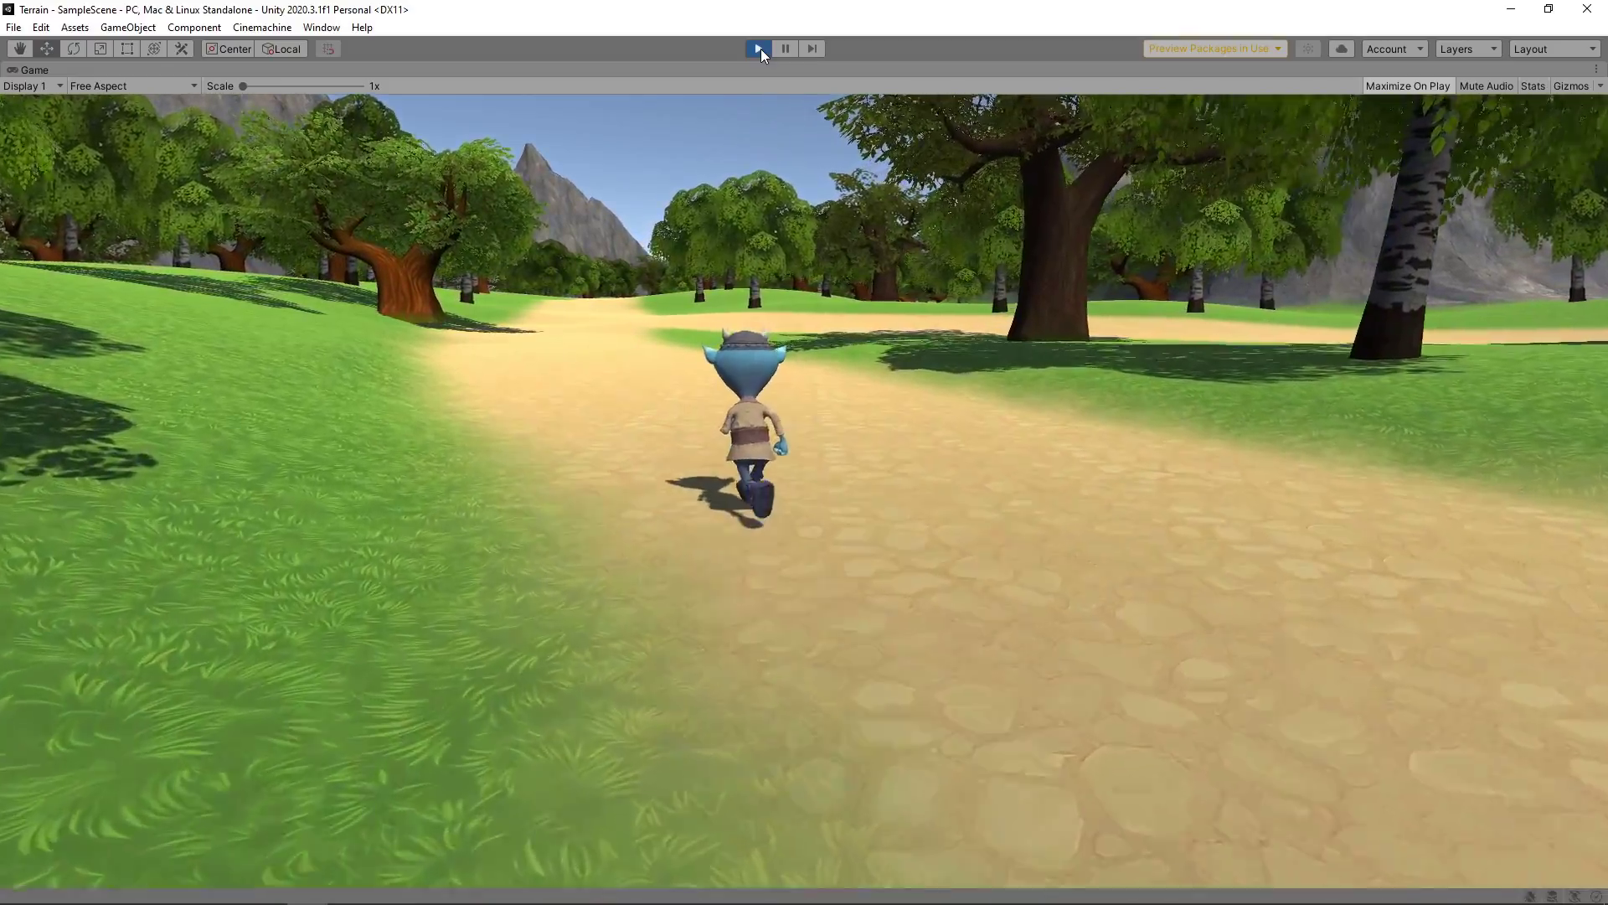
{"action": "key", "text": "w"}
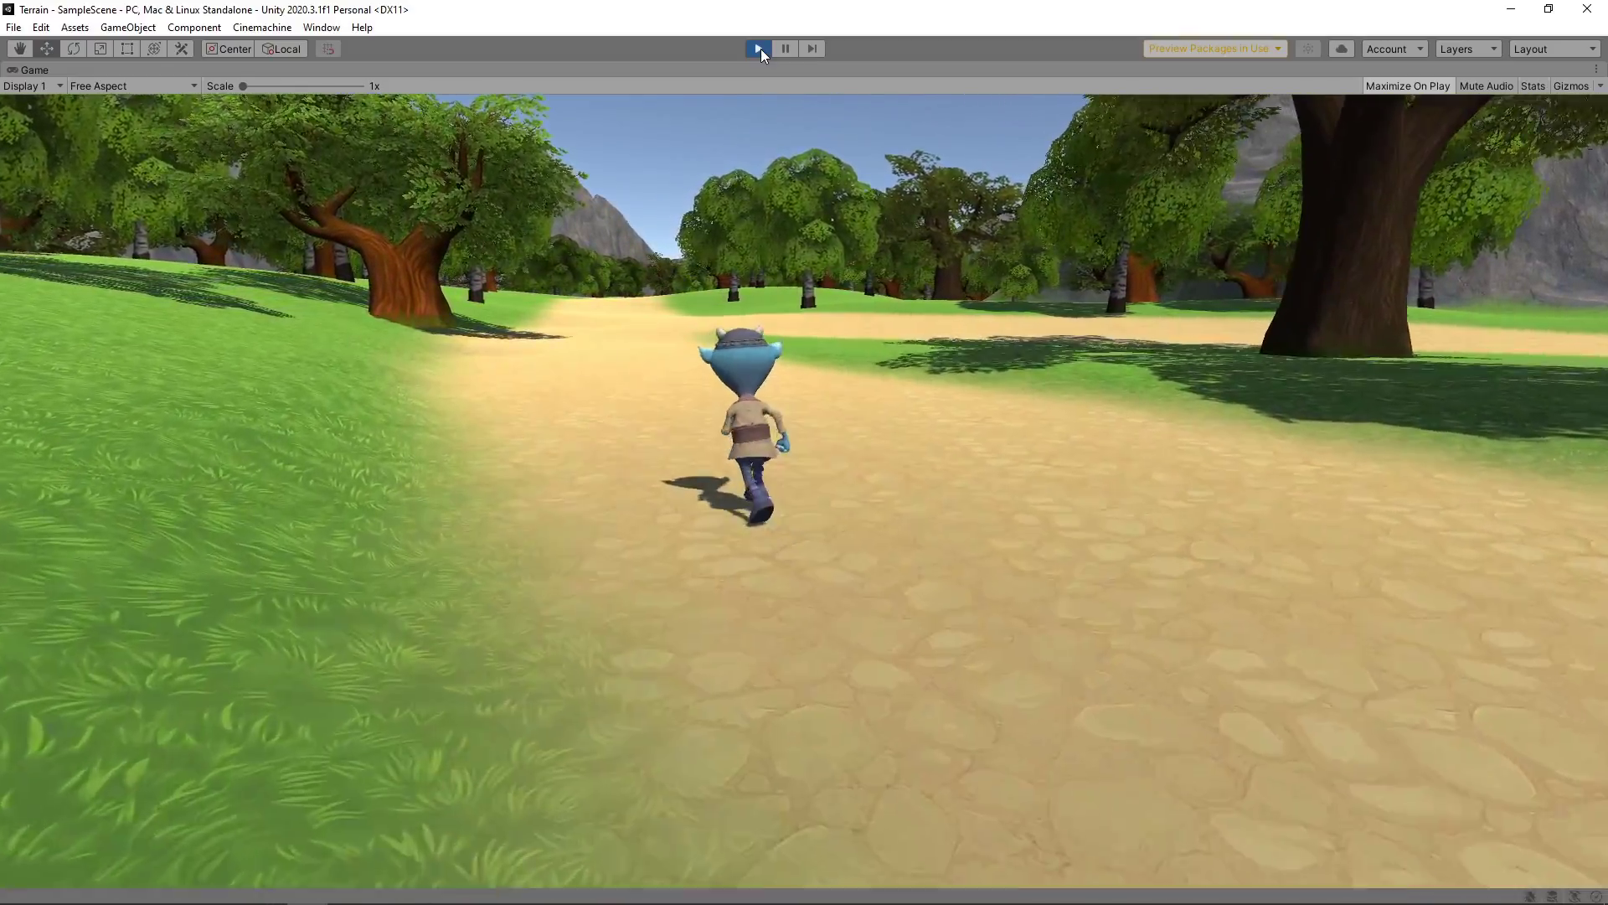
{"action": "key", "text": "w"}
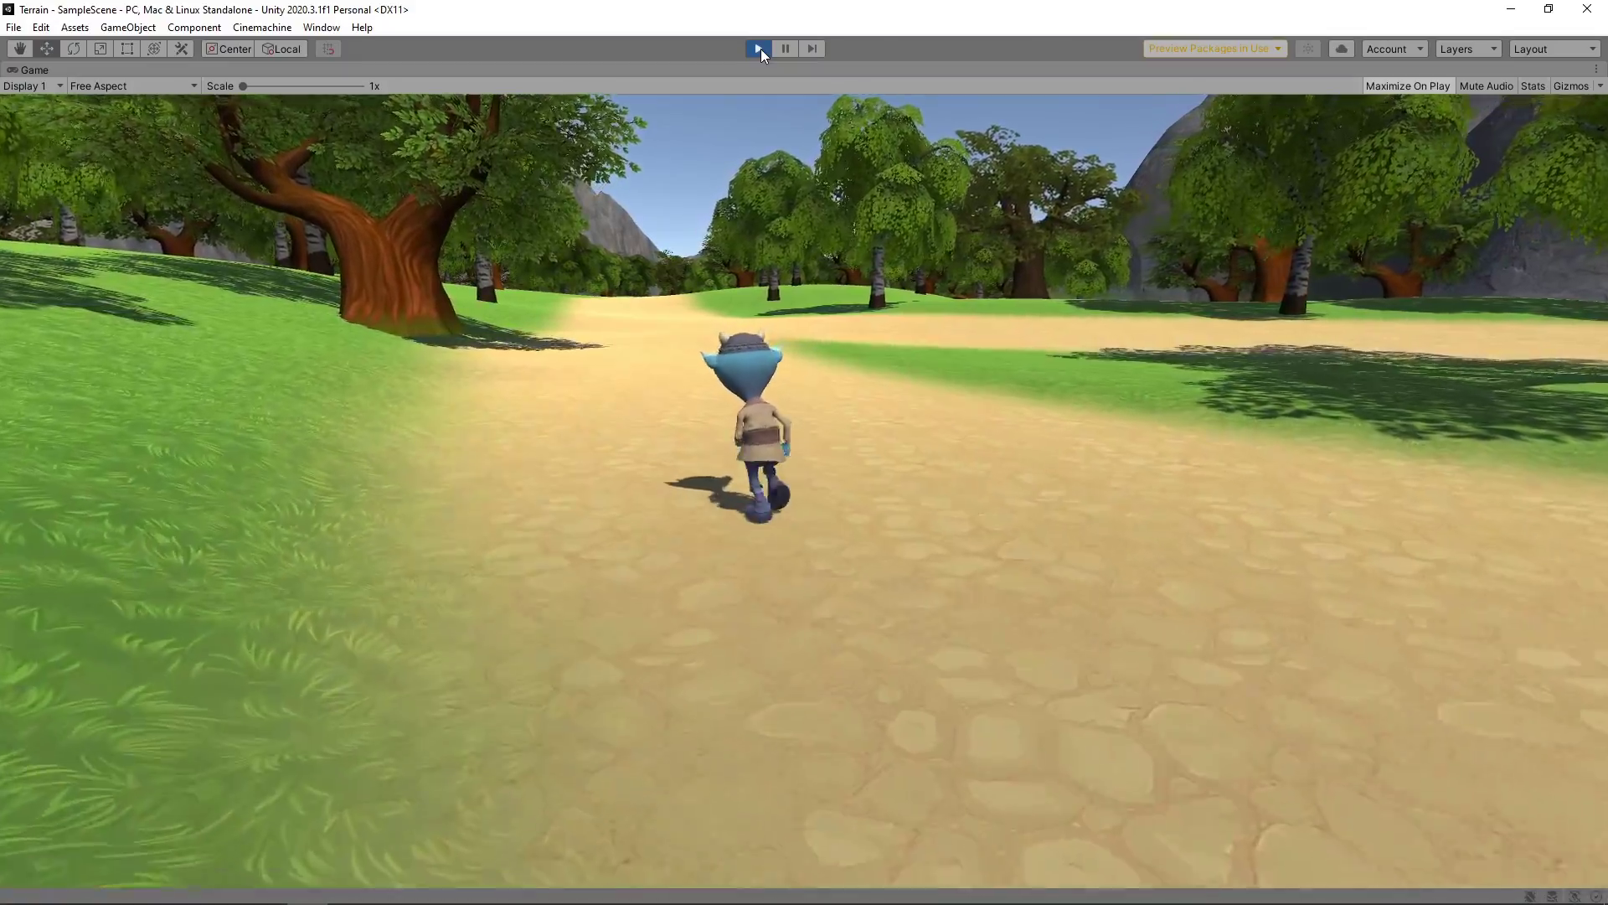
{"action": "key", "text": "w"}
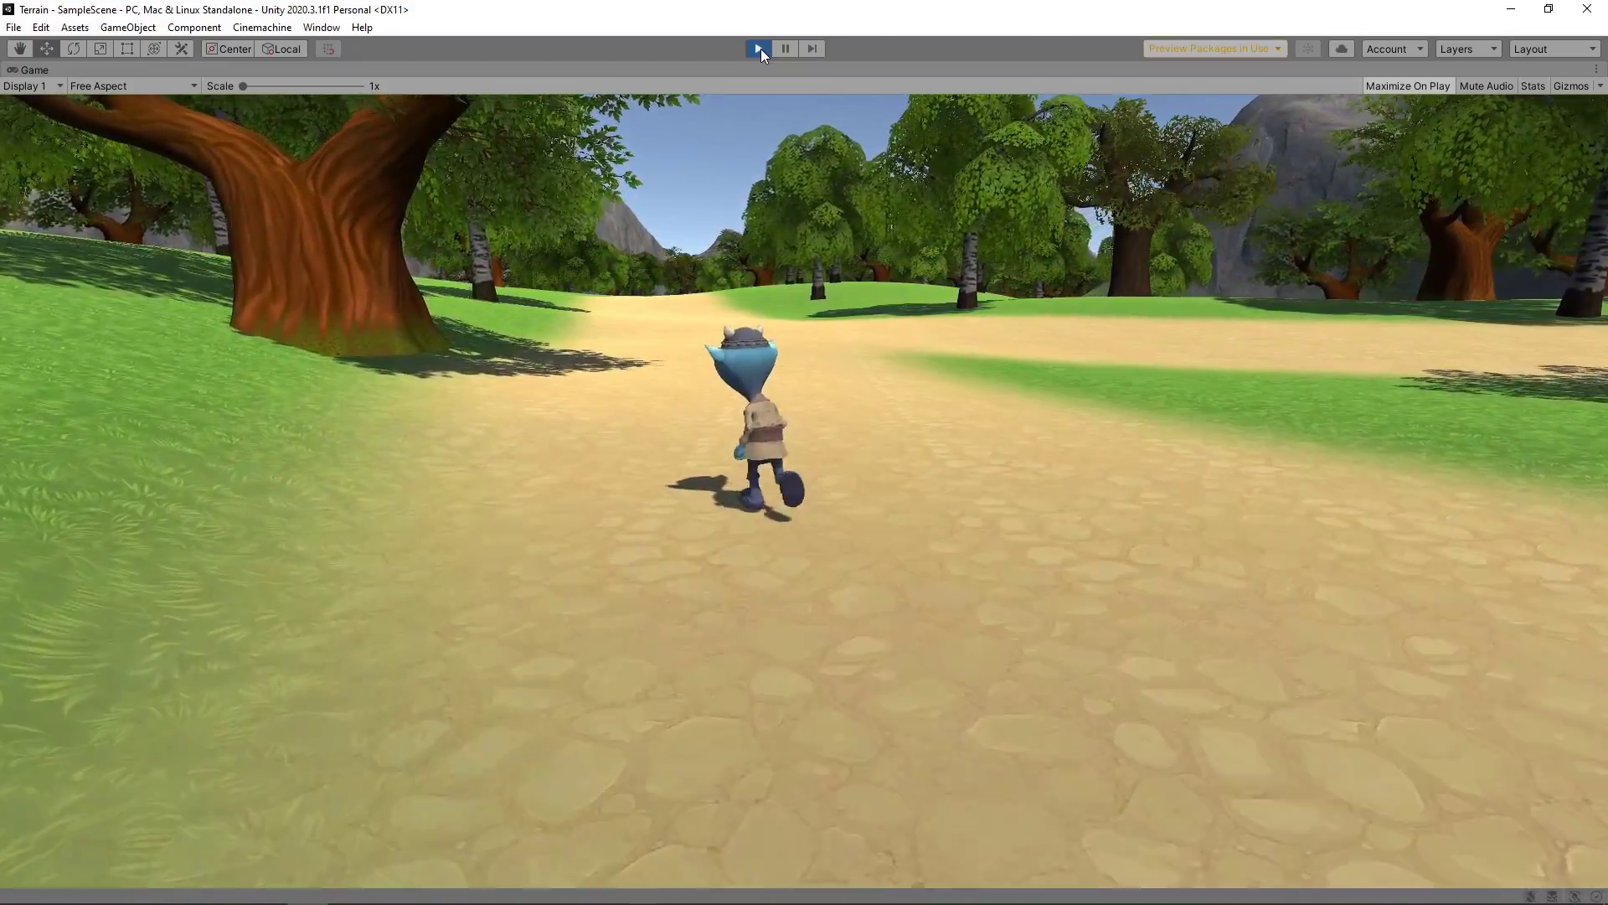
{"action": "key", "text": "w"}
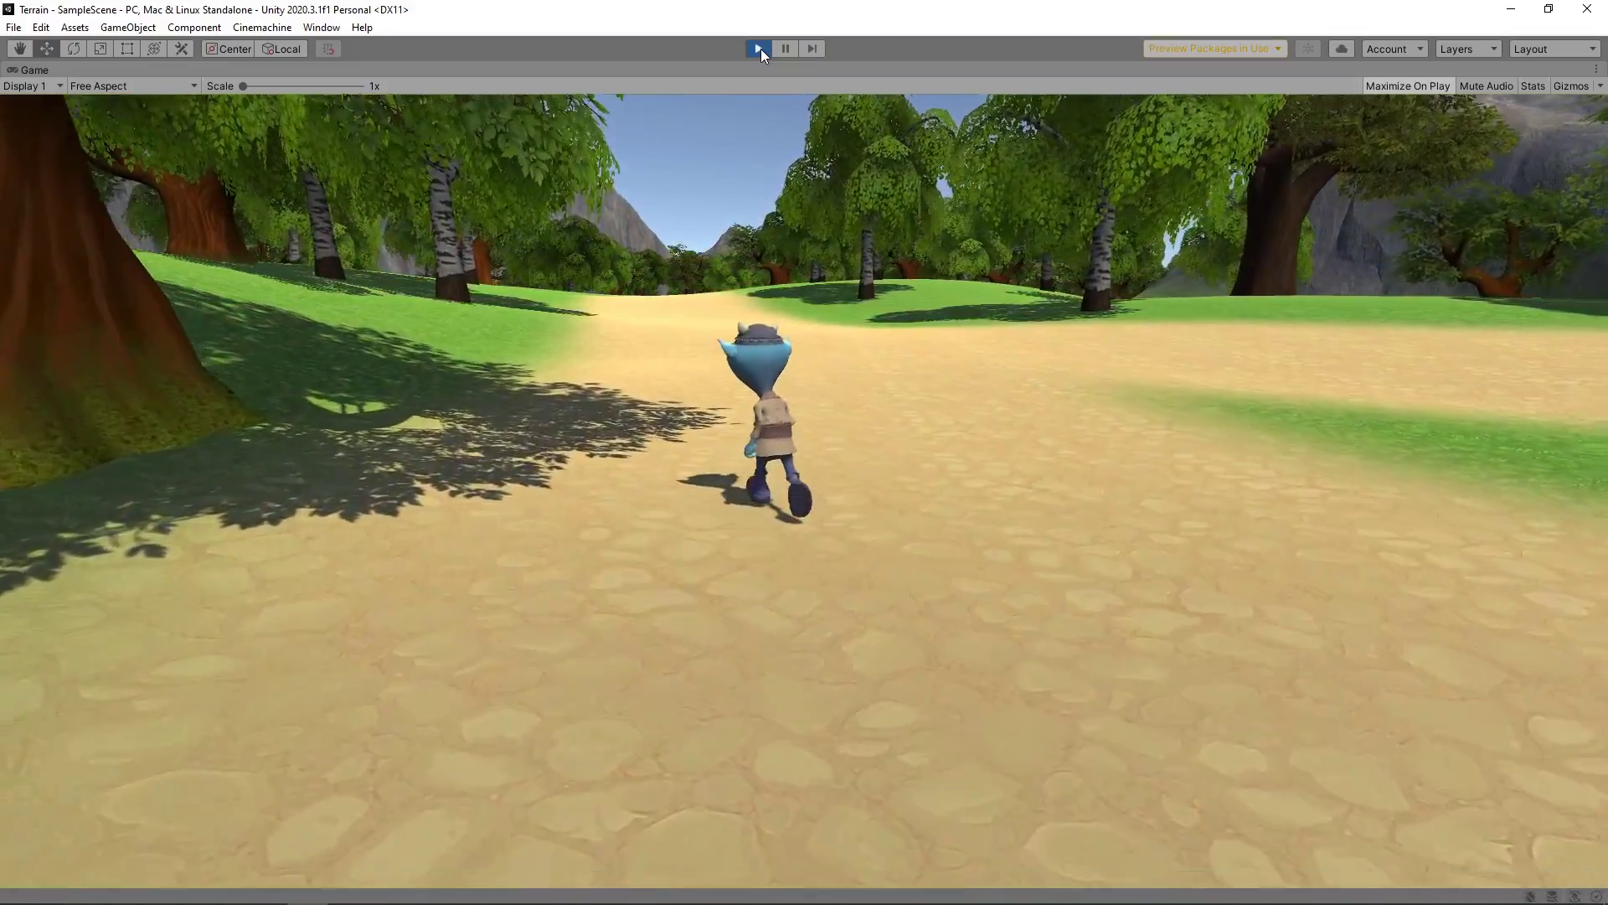
{"action": "key", "text": "w"}
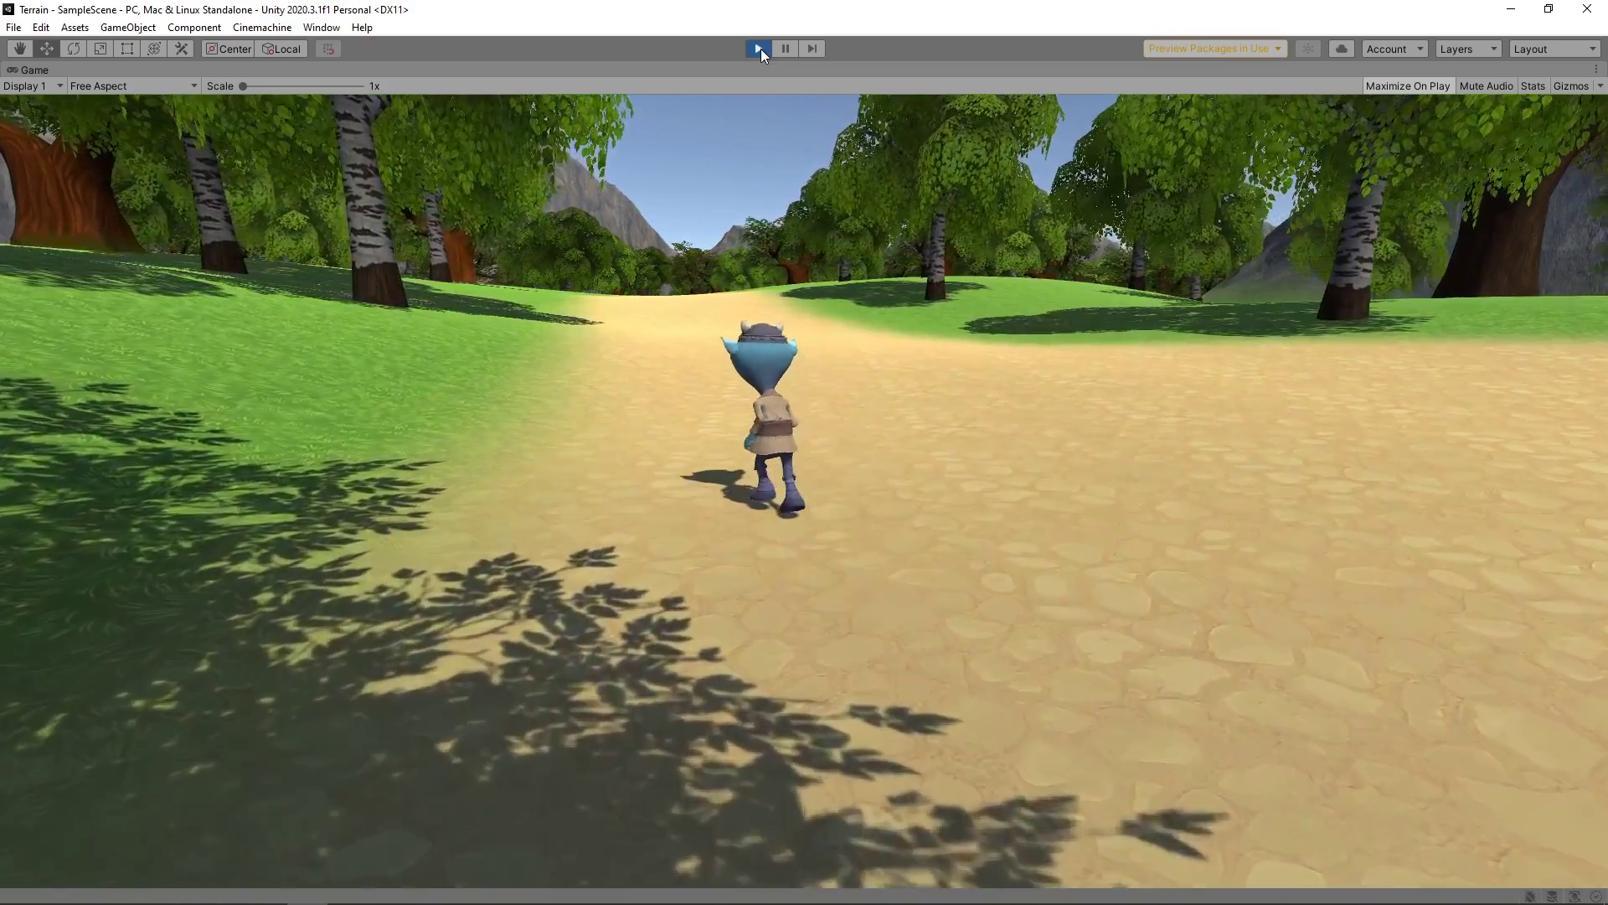
{"action": "left_click", "coordinate": [759, 49]}
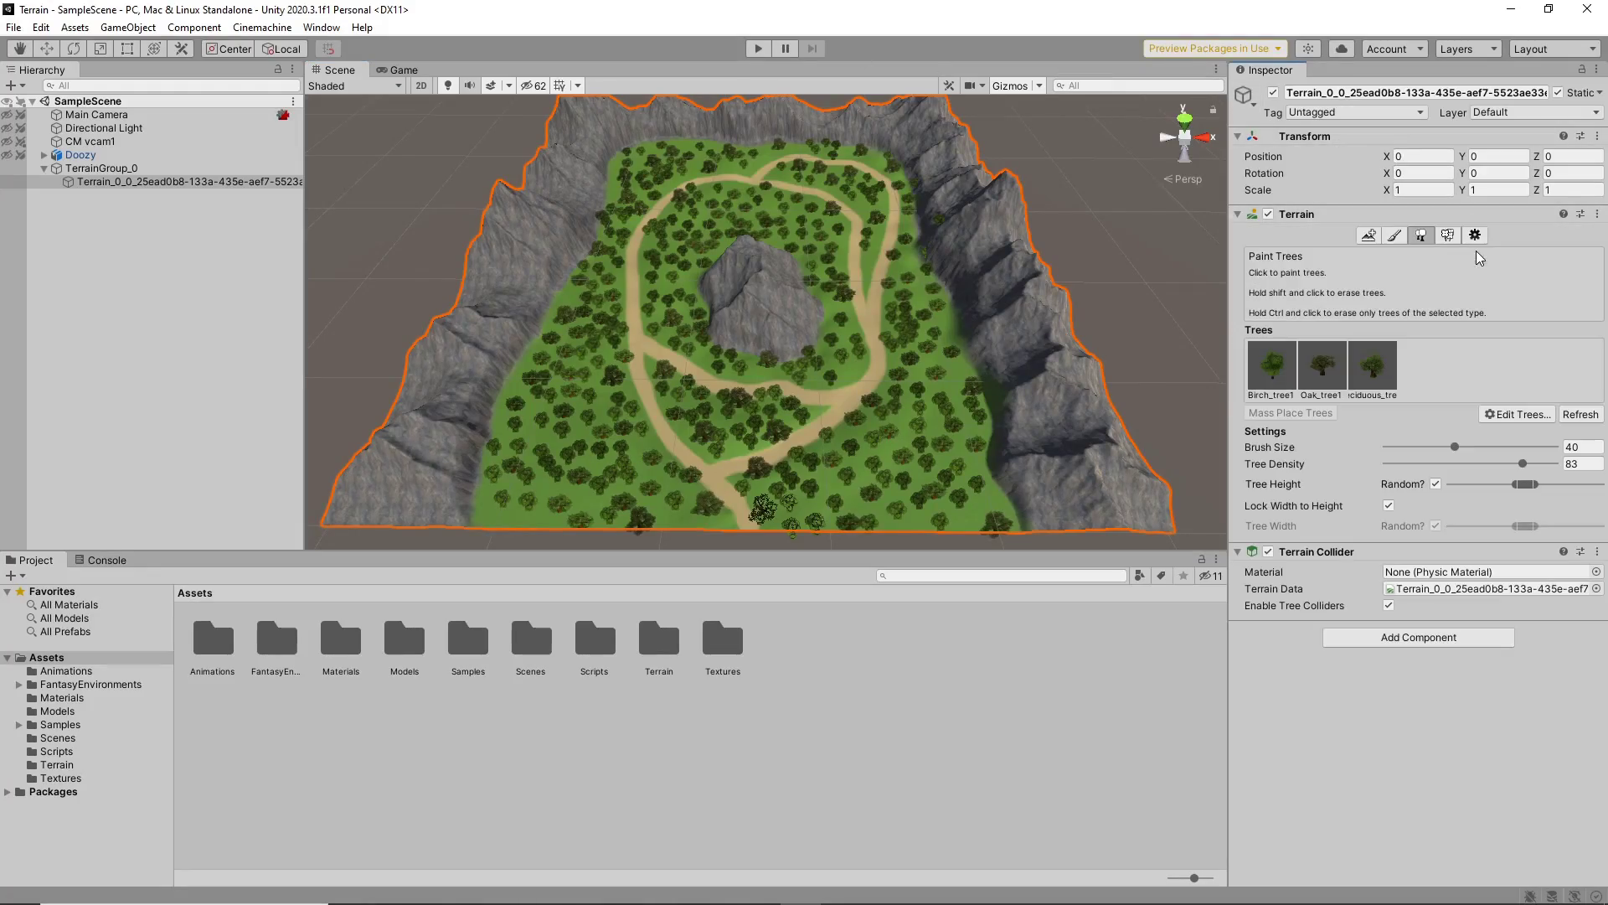
- Open the terrain settings and set Billboard Start for the trees to 300
{"action": "left_click", "coordinate": [1475, 238]}
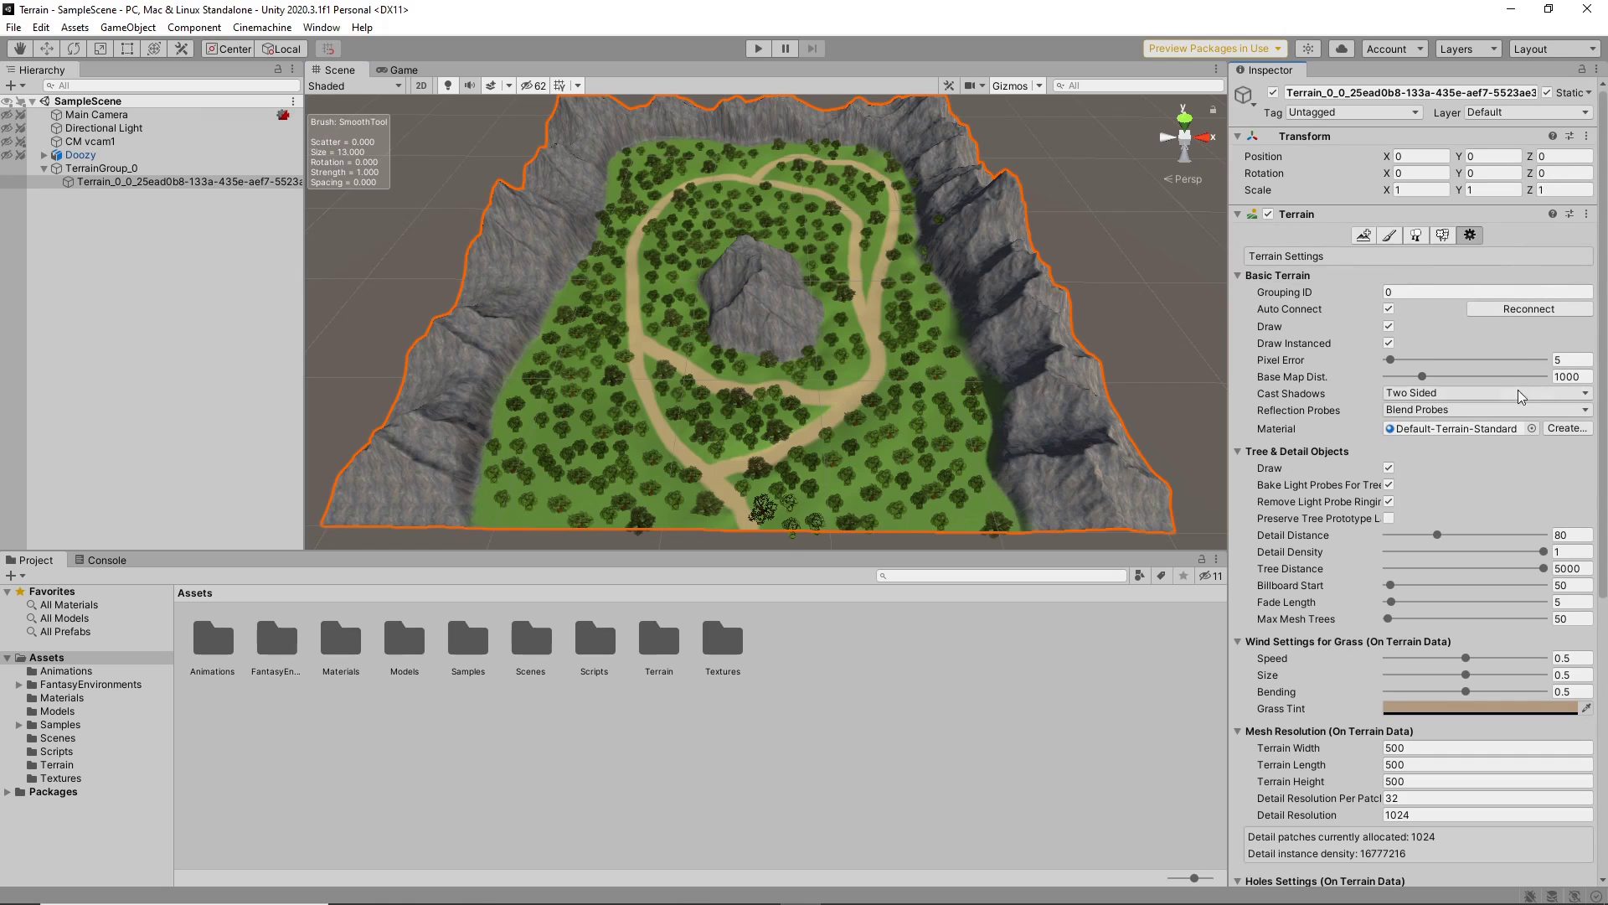
{"action": "left_click", "coordinate": [1572, 585]}
{"action": "type", "text": "300"}
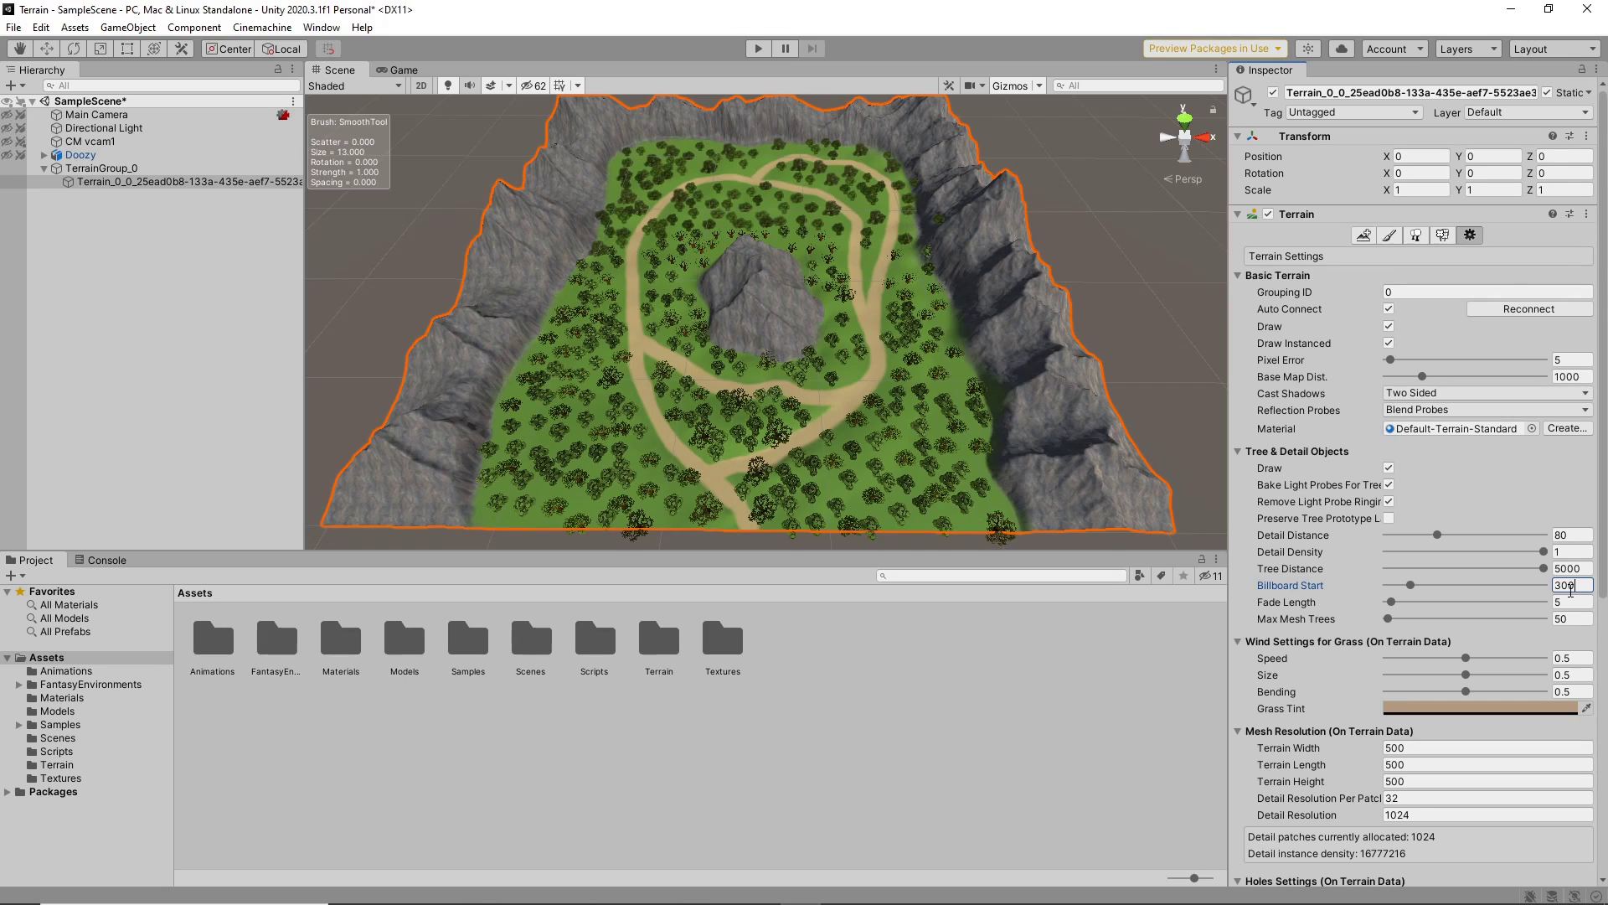
- Enable fog in the environment lighting settings and set its density to 0.002
{"action": "left_click", "coordinate": [326, 29]}
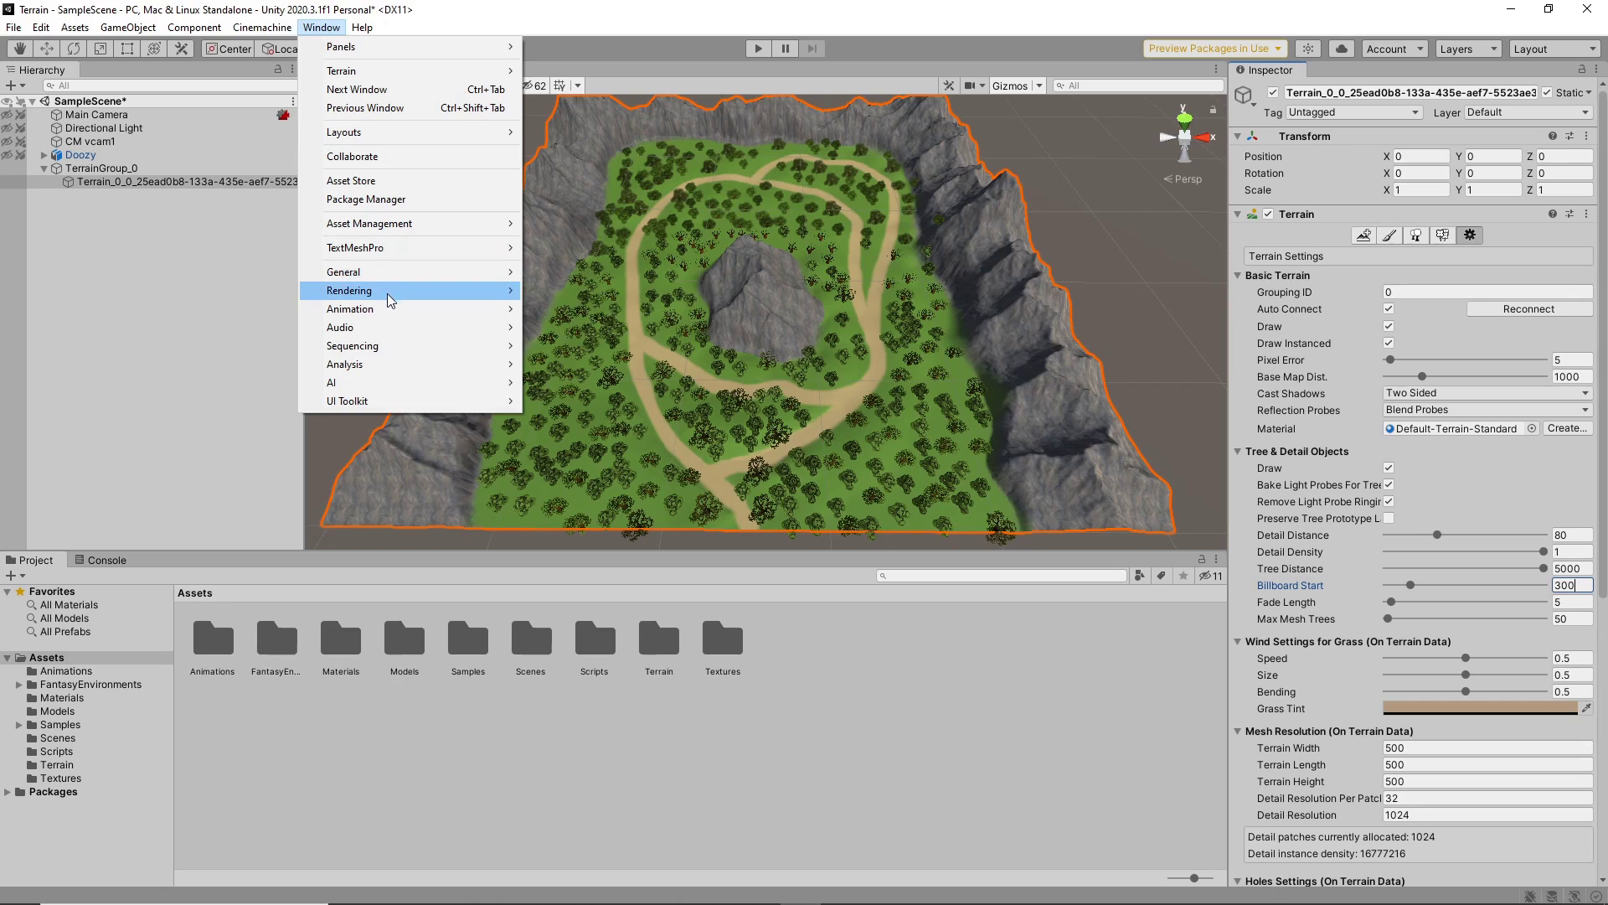
{"action": "mouse_move", "coordinate": [394, 295]}
{"action": "left_click", "coordinate": [543, 291]}
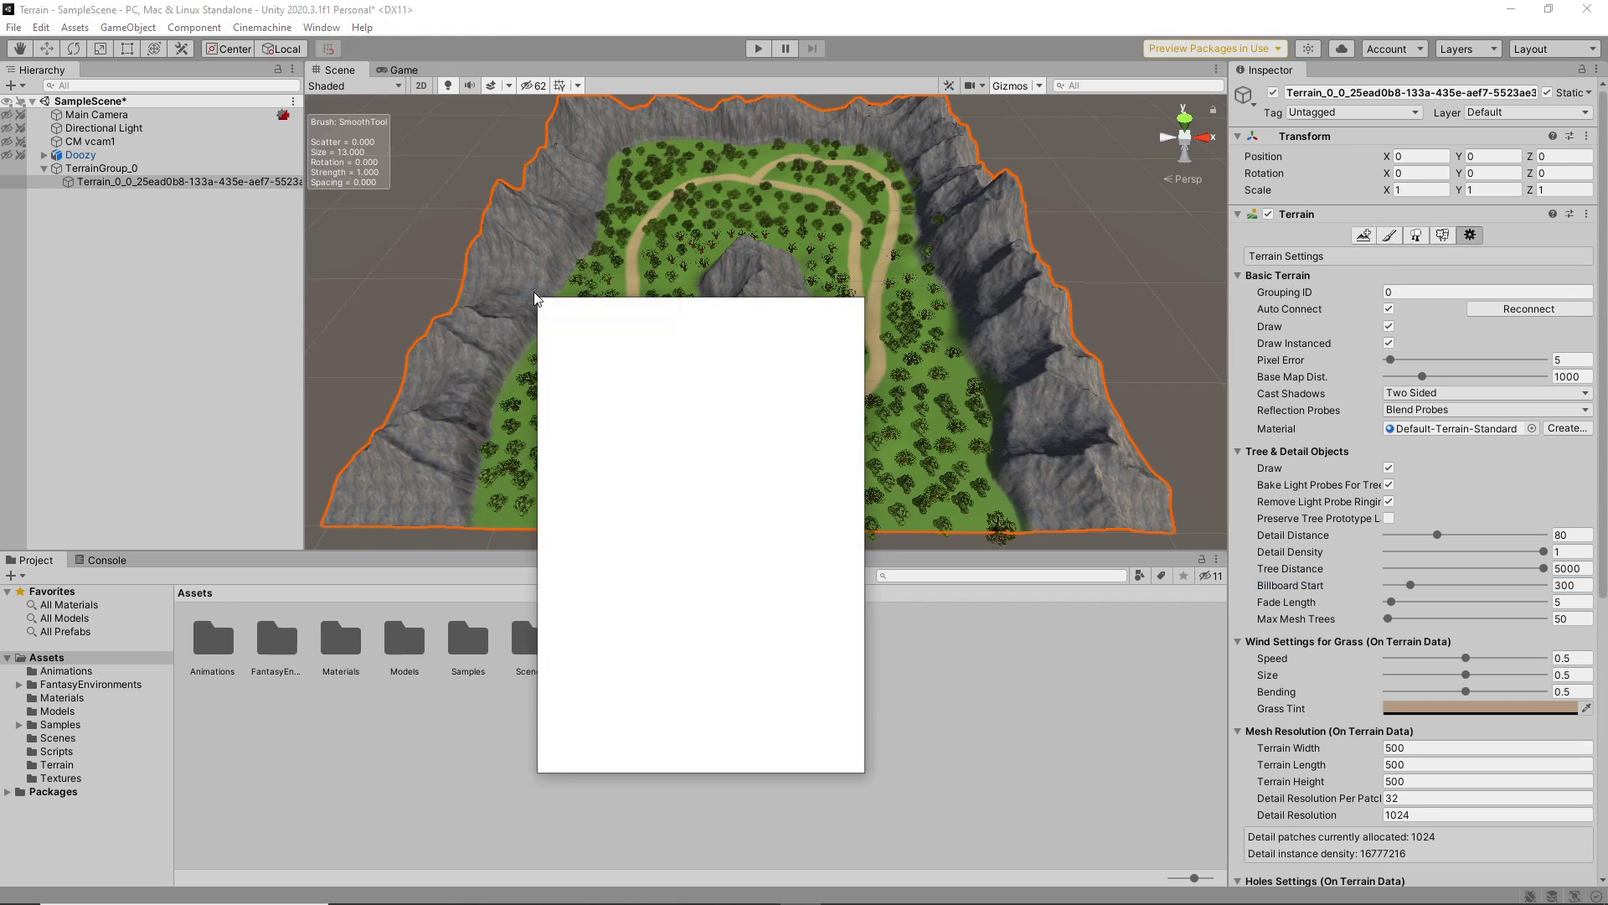
{"action": "left_click", "coordinate": [626, 331]}
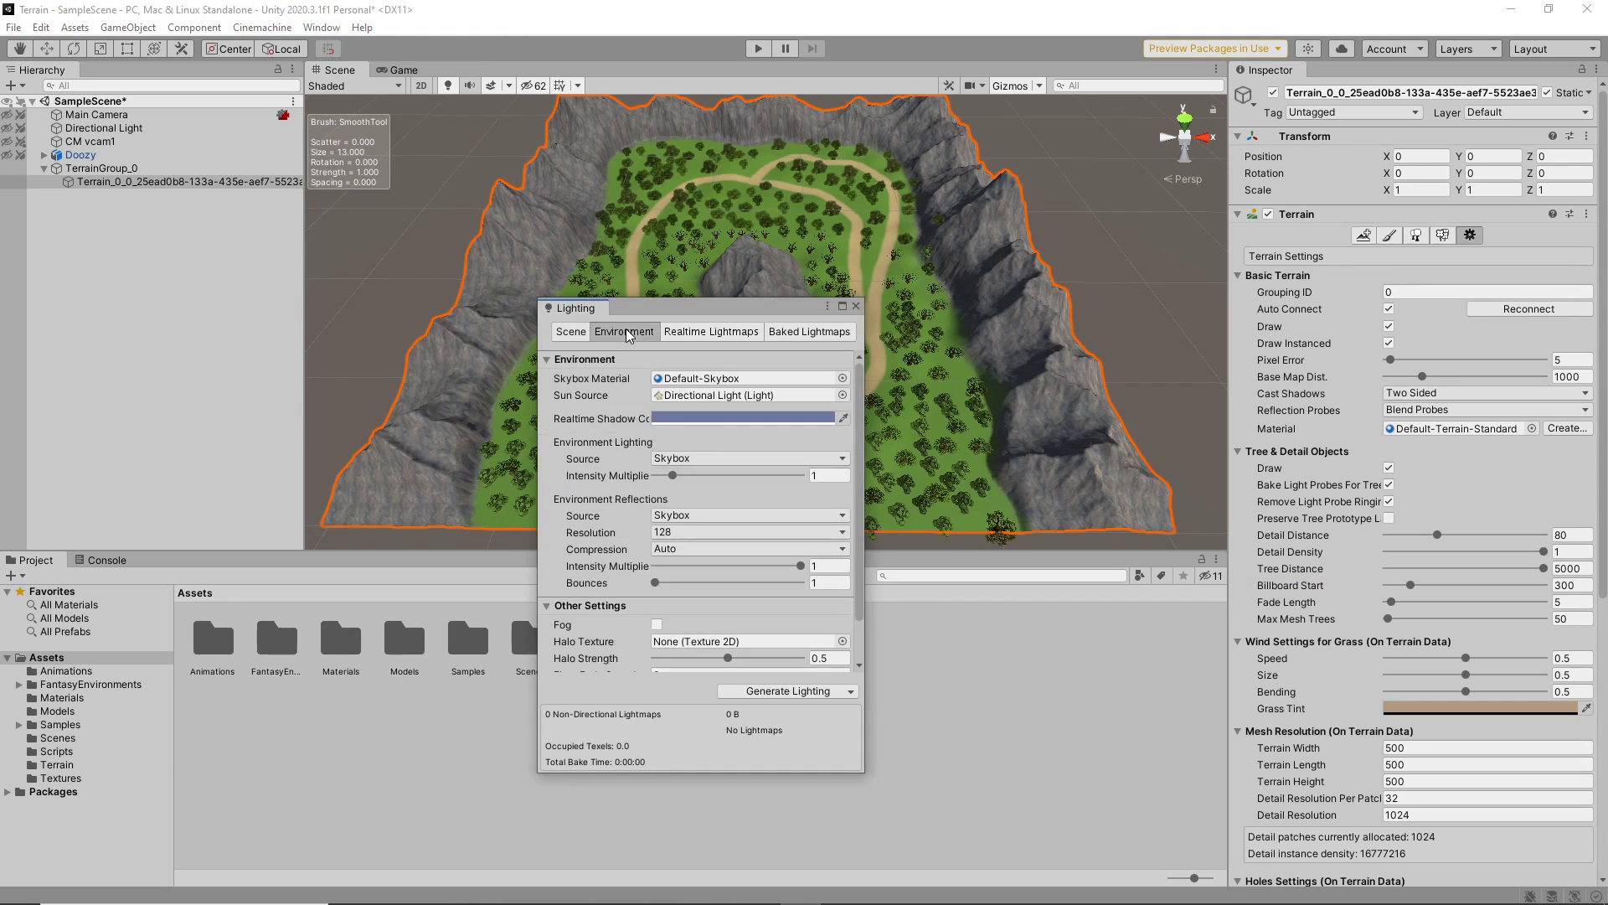
{"action": "left_click", "coordinate": [657, 625]}
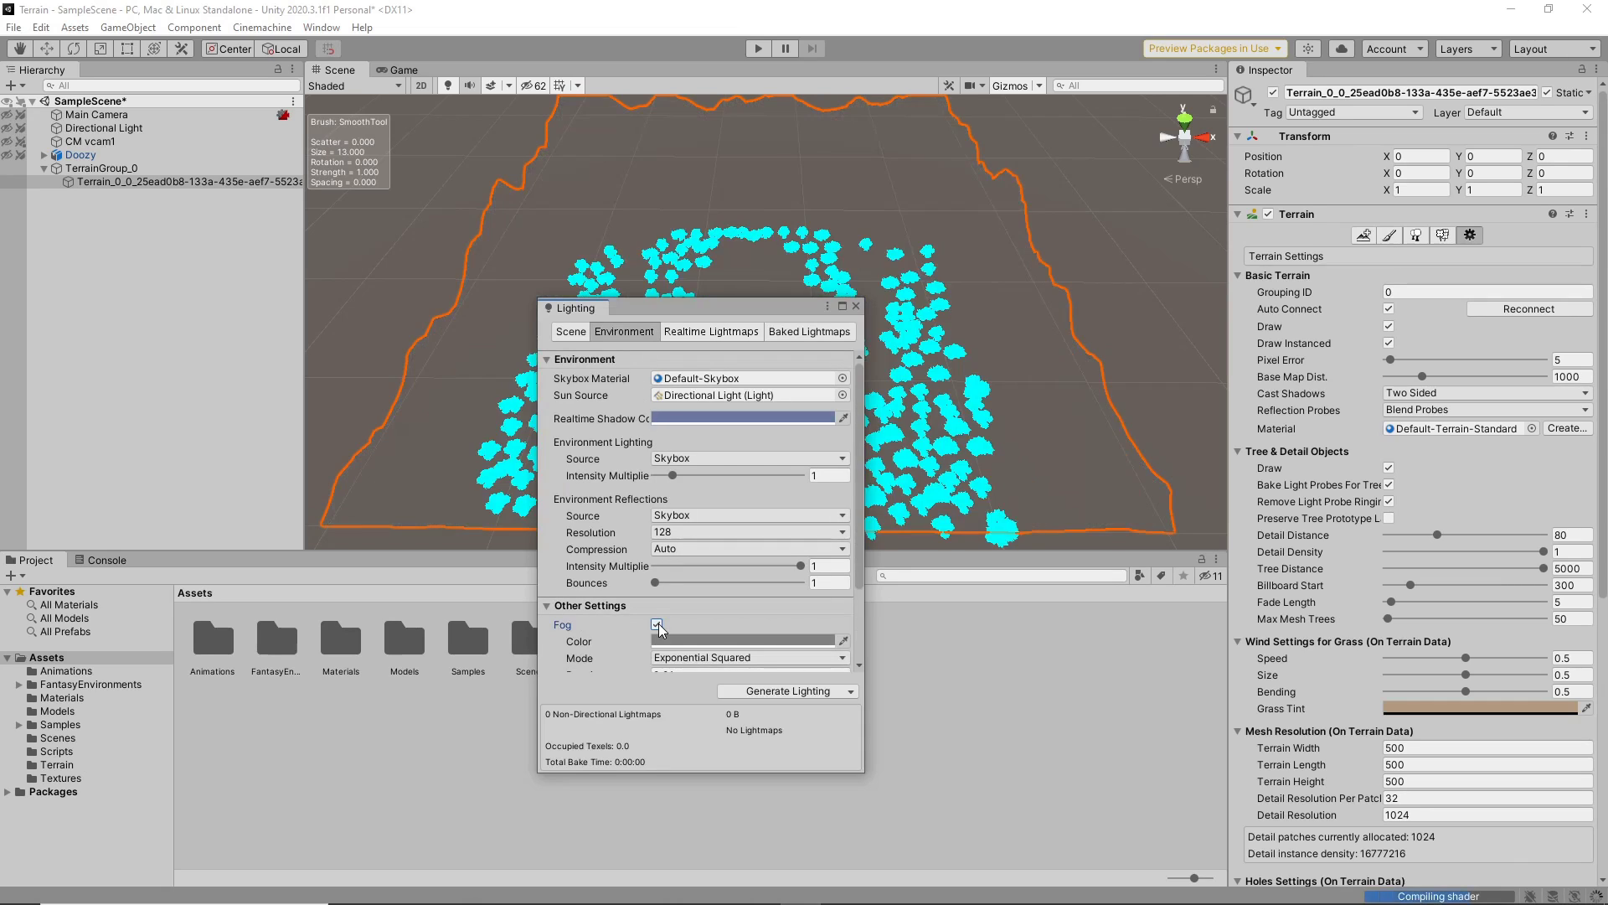
{"action": "scroll", "coordinate": [659, 625], "scroll_direction": "down", "scroll_amount": 2}
{"action": "left_click", "coordinate": [678, 624]}
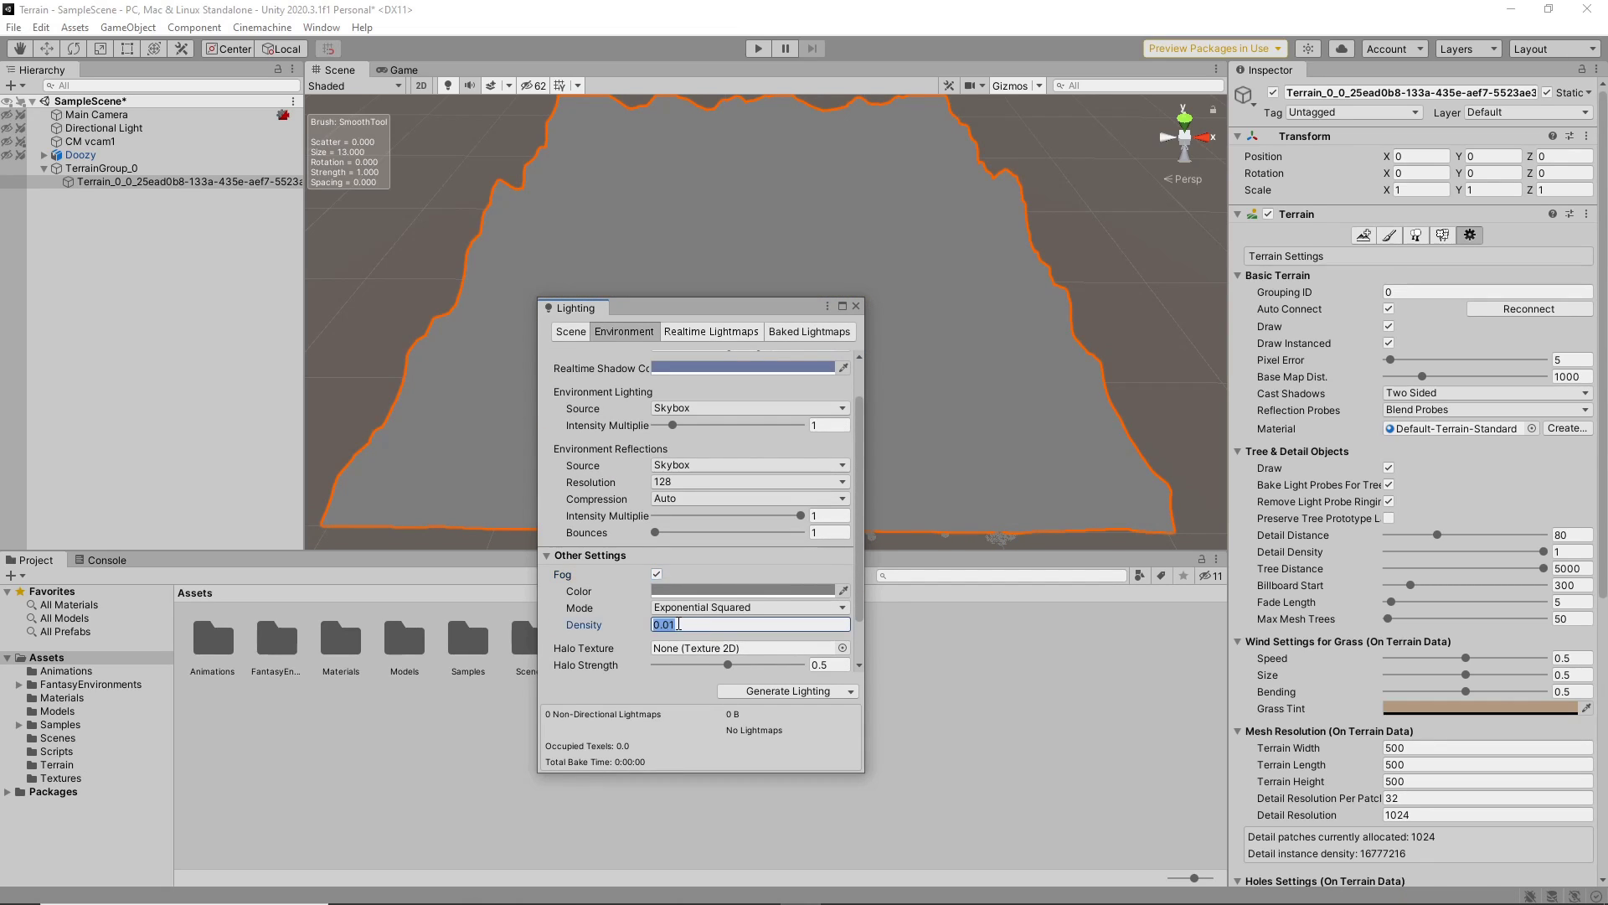
{"action": "type", "text": "0.00"}
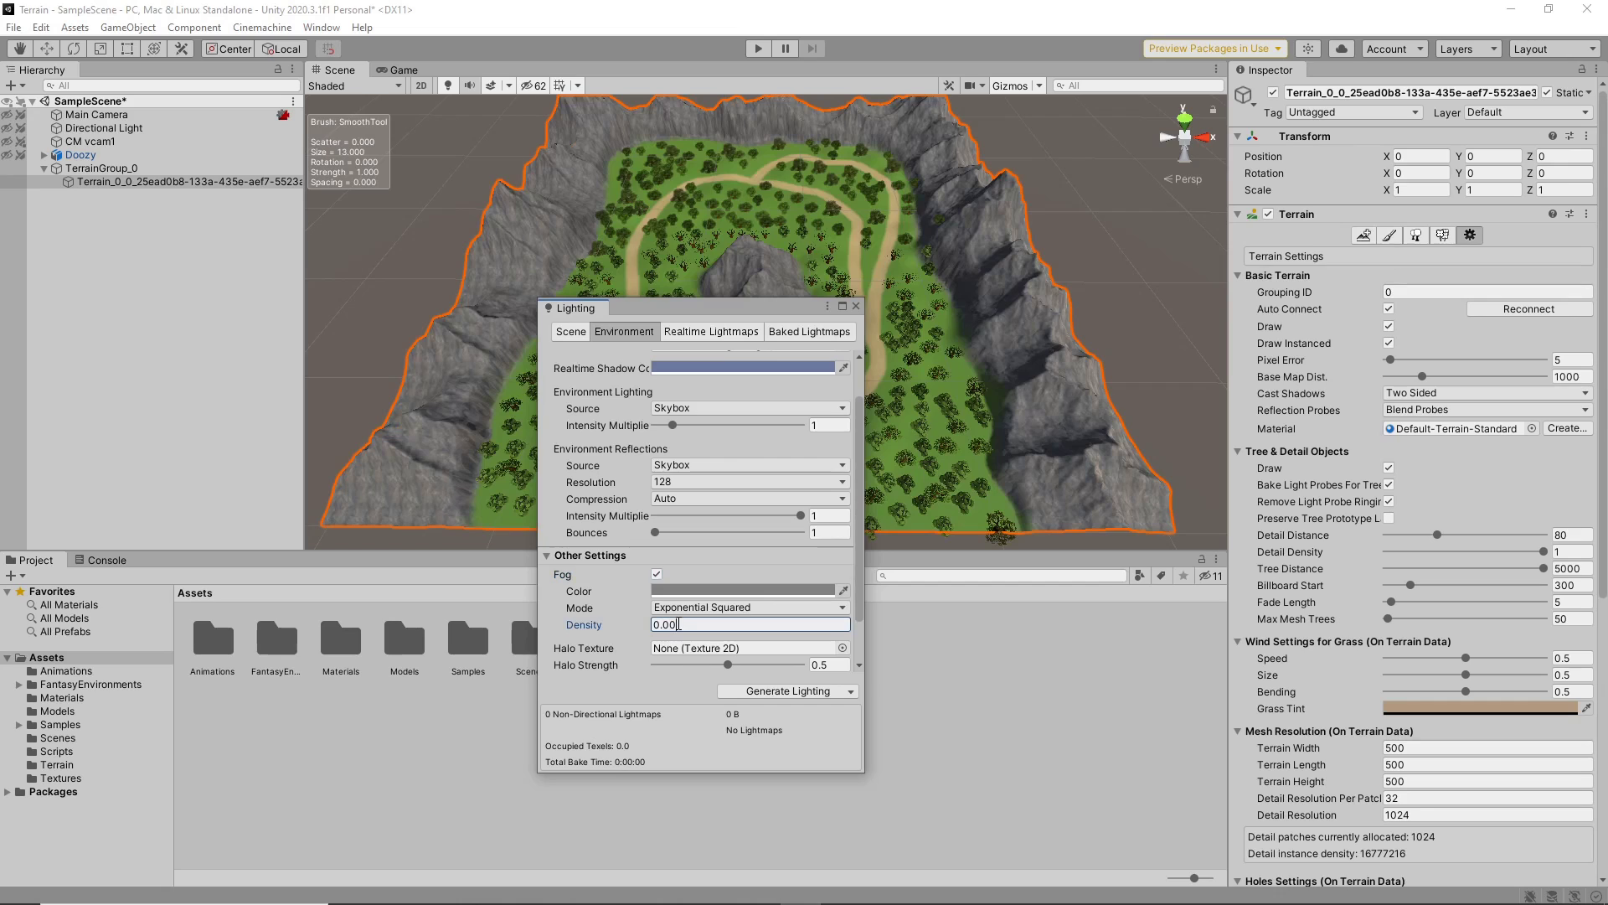
{"action": "type", "text": "2"}
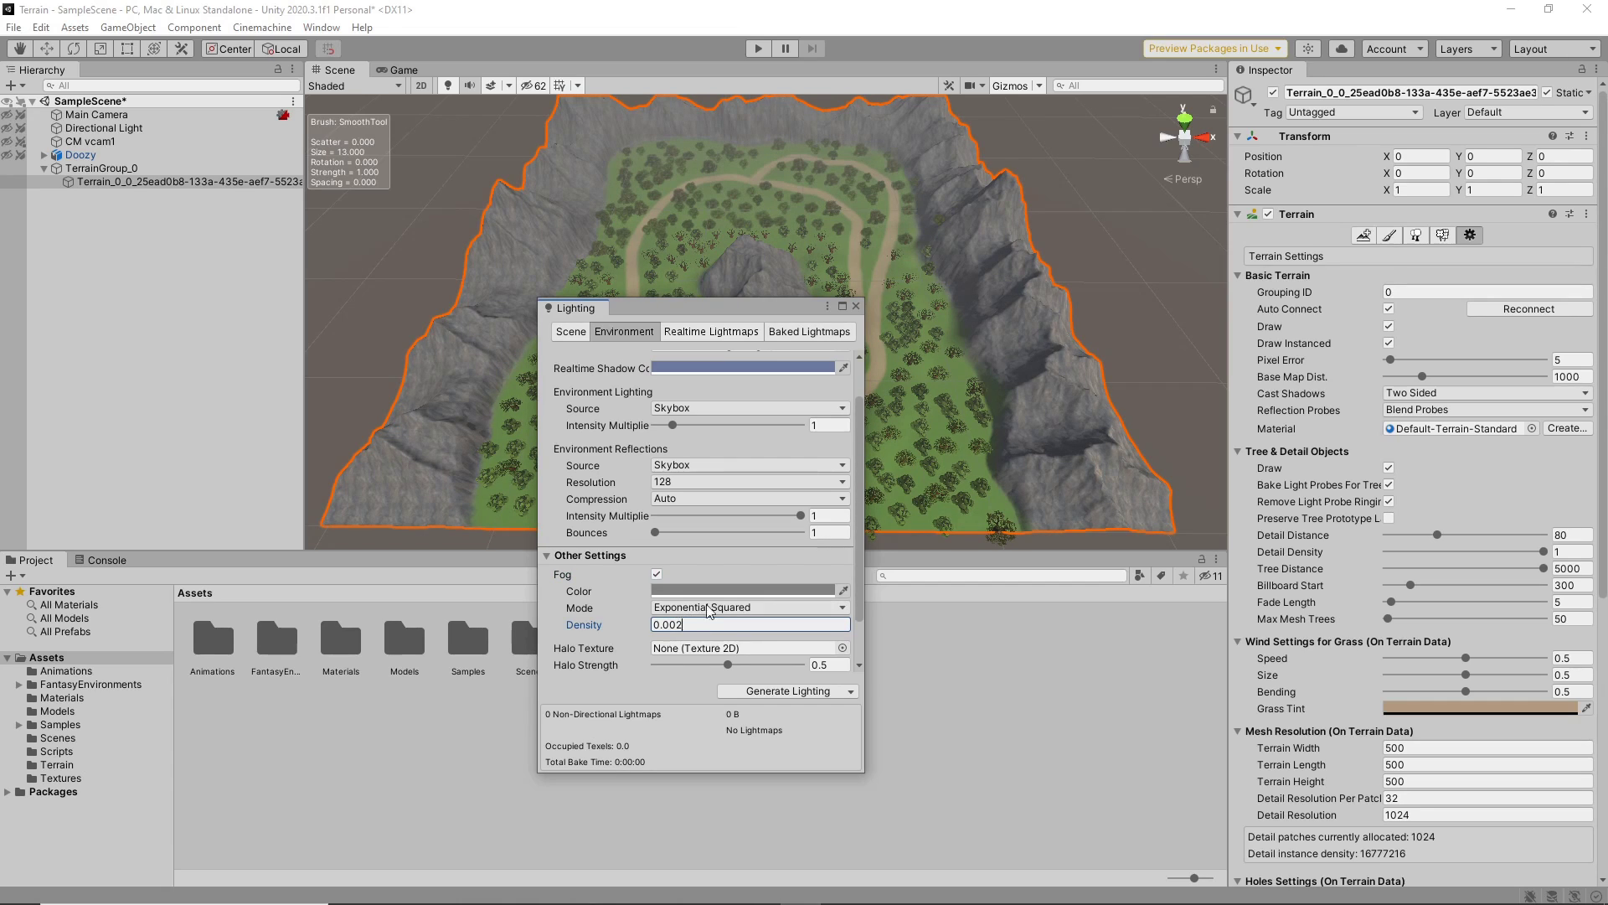
{"action": "left_click", "coordinate": [856, 306]}
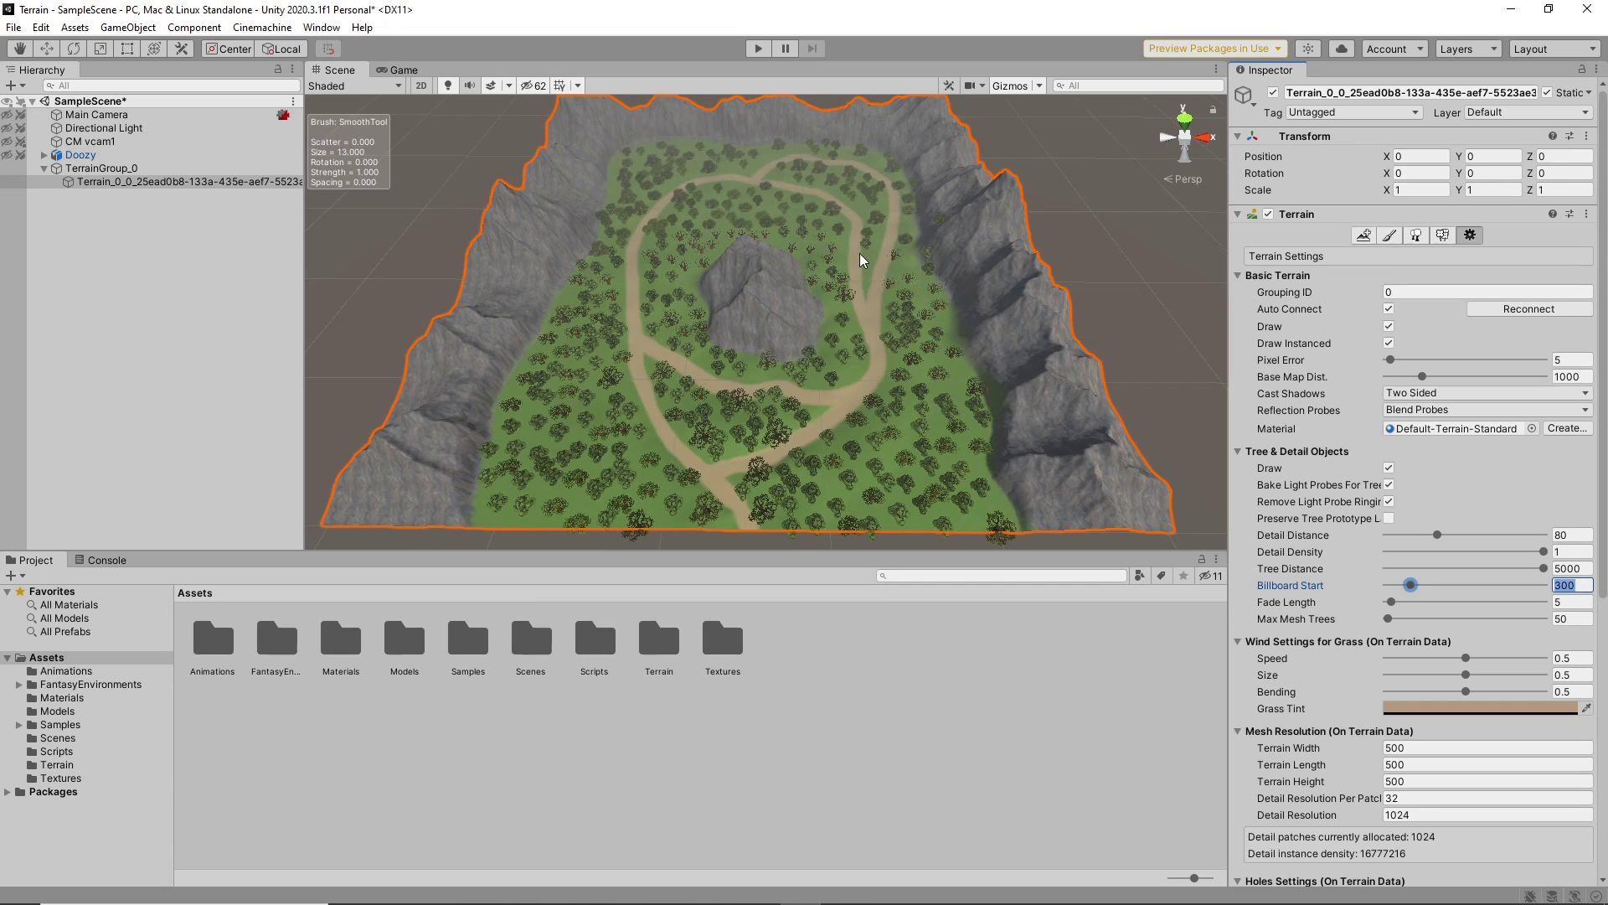
- Play the scene, walk the character along the road to check the fog and distant trees, and stop playing
{"action": "left_click", "coordinate": [762, 48]}
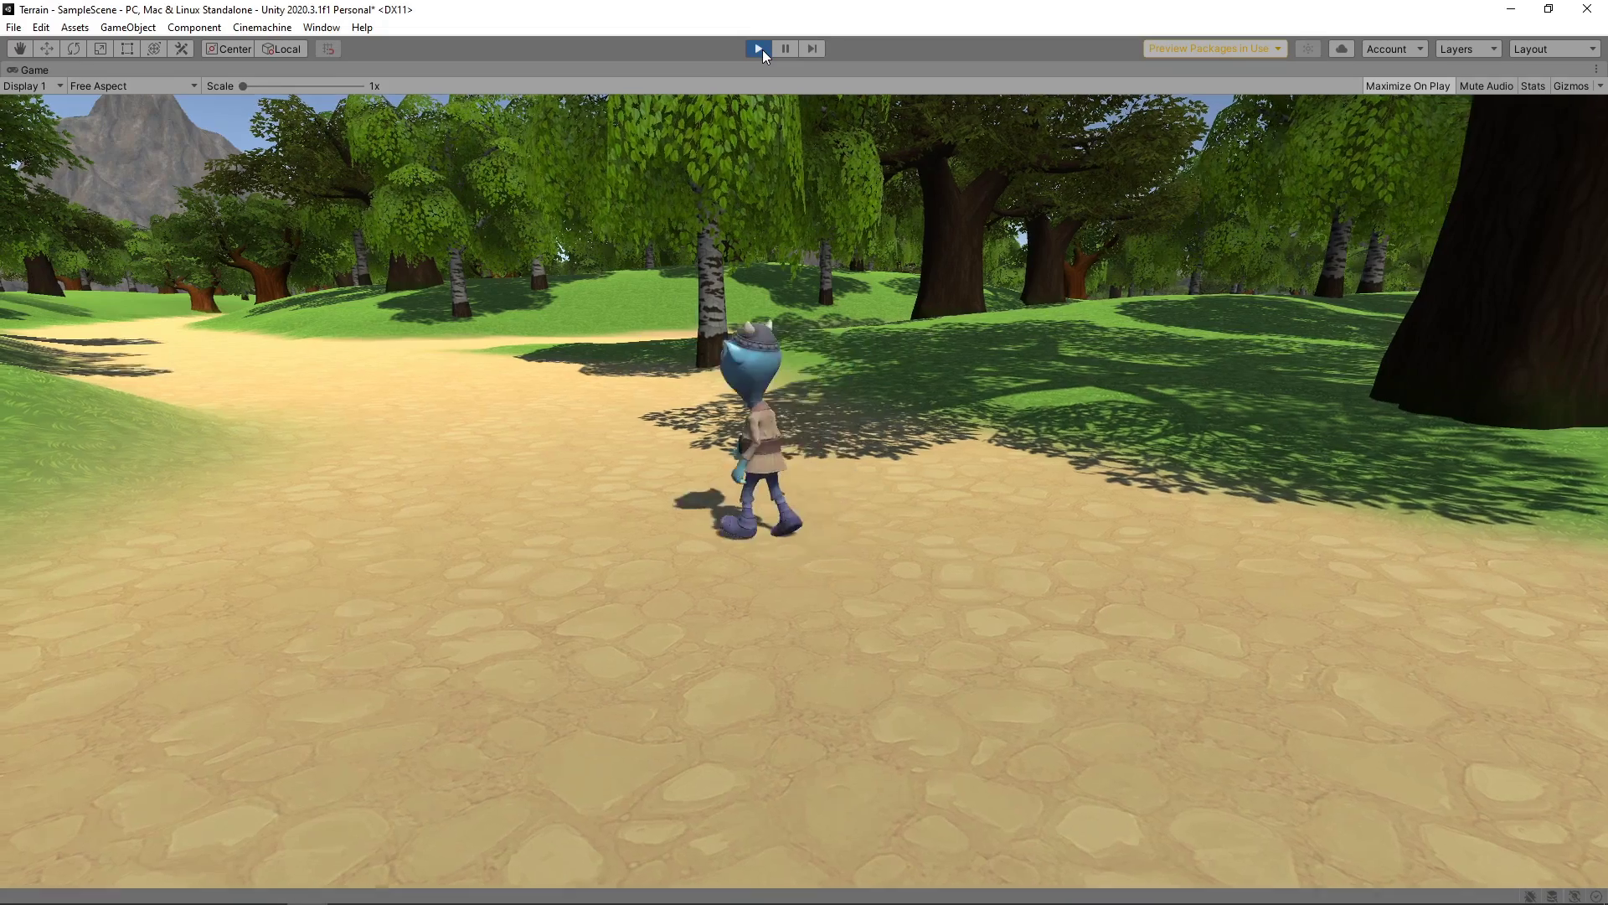
{"action": "key", "text": "w"}
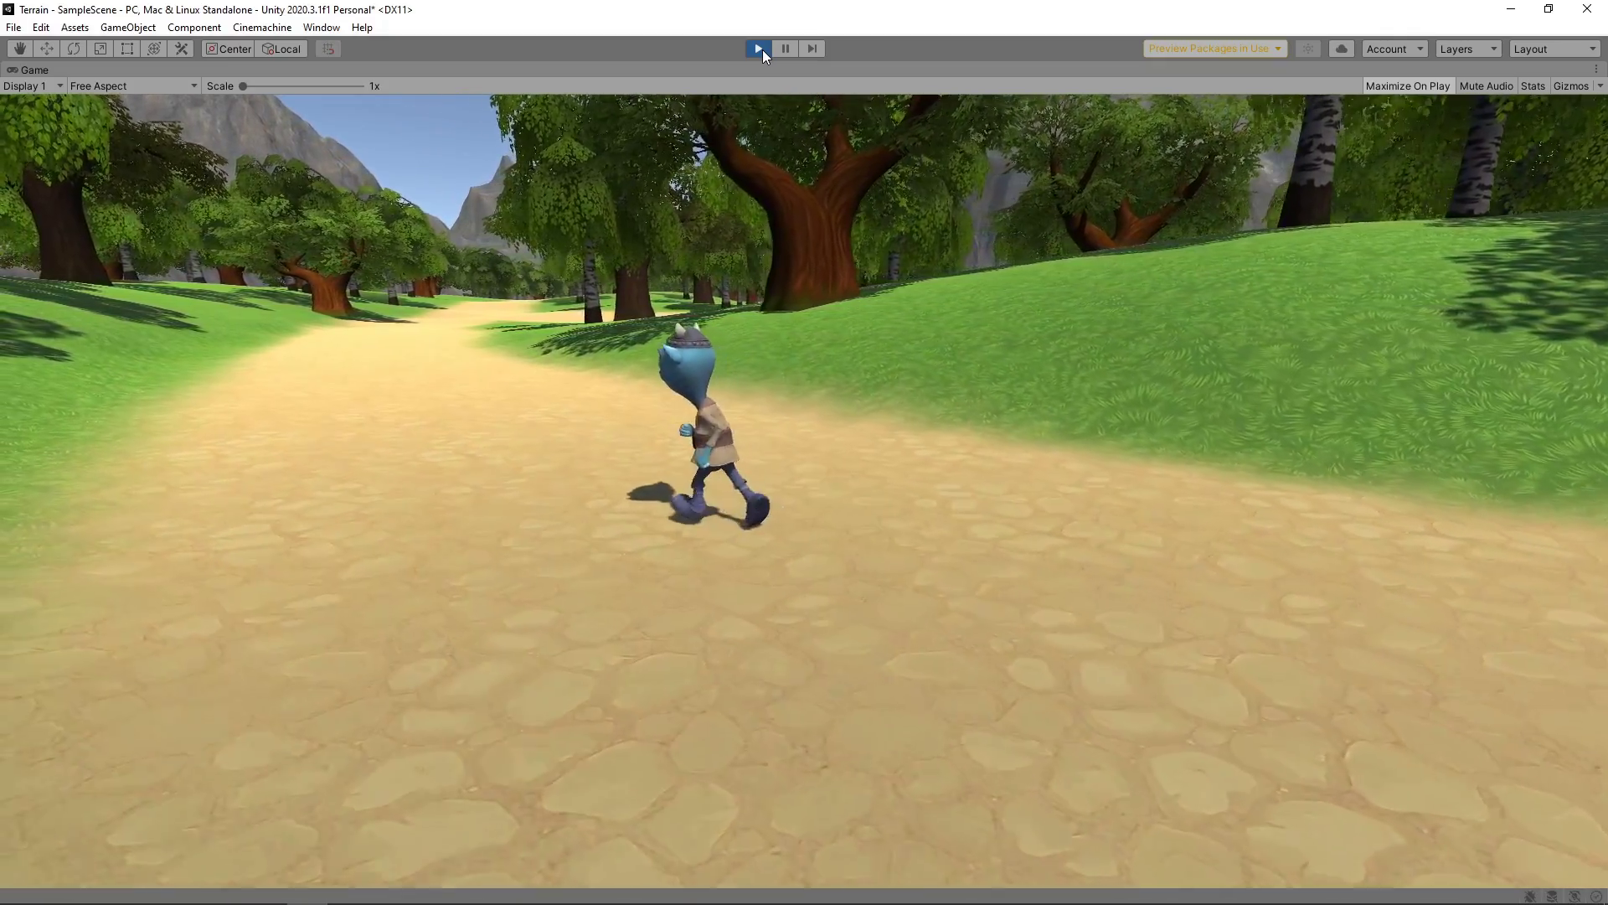
{"action": "left_click", "coordinate": [759, 49]}
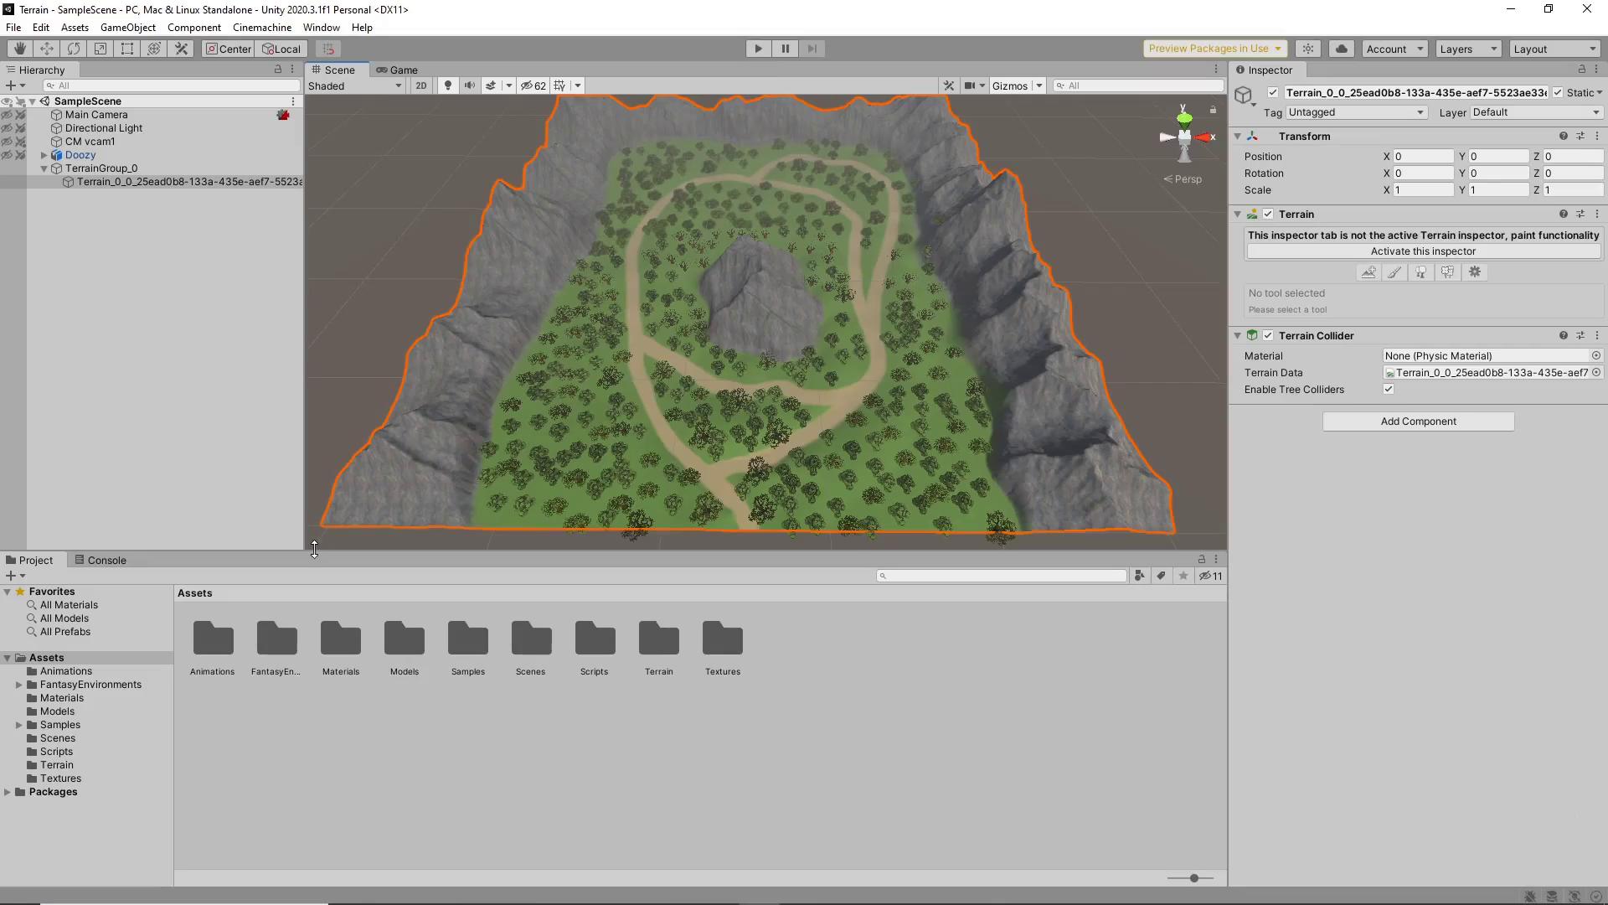
- Open the README in the FantasyEnvironments/Environments folder and read how to change the trees' ambient color
{"action": "double_click", "coordinate": [294, 635]}
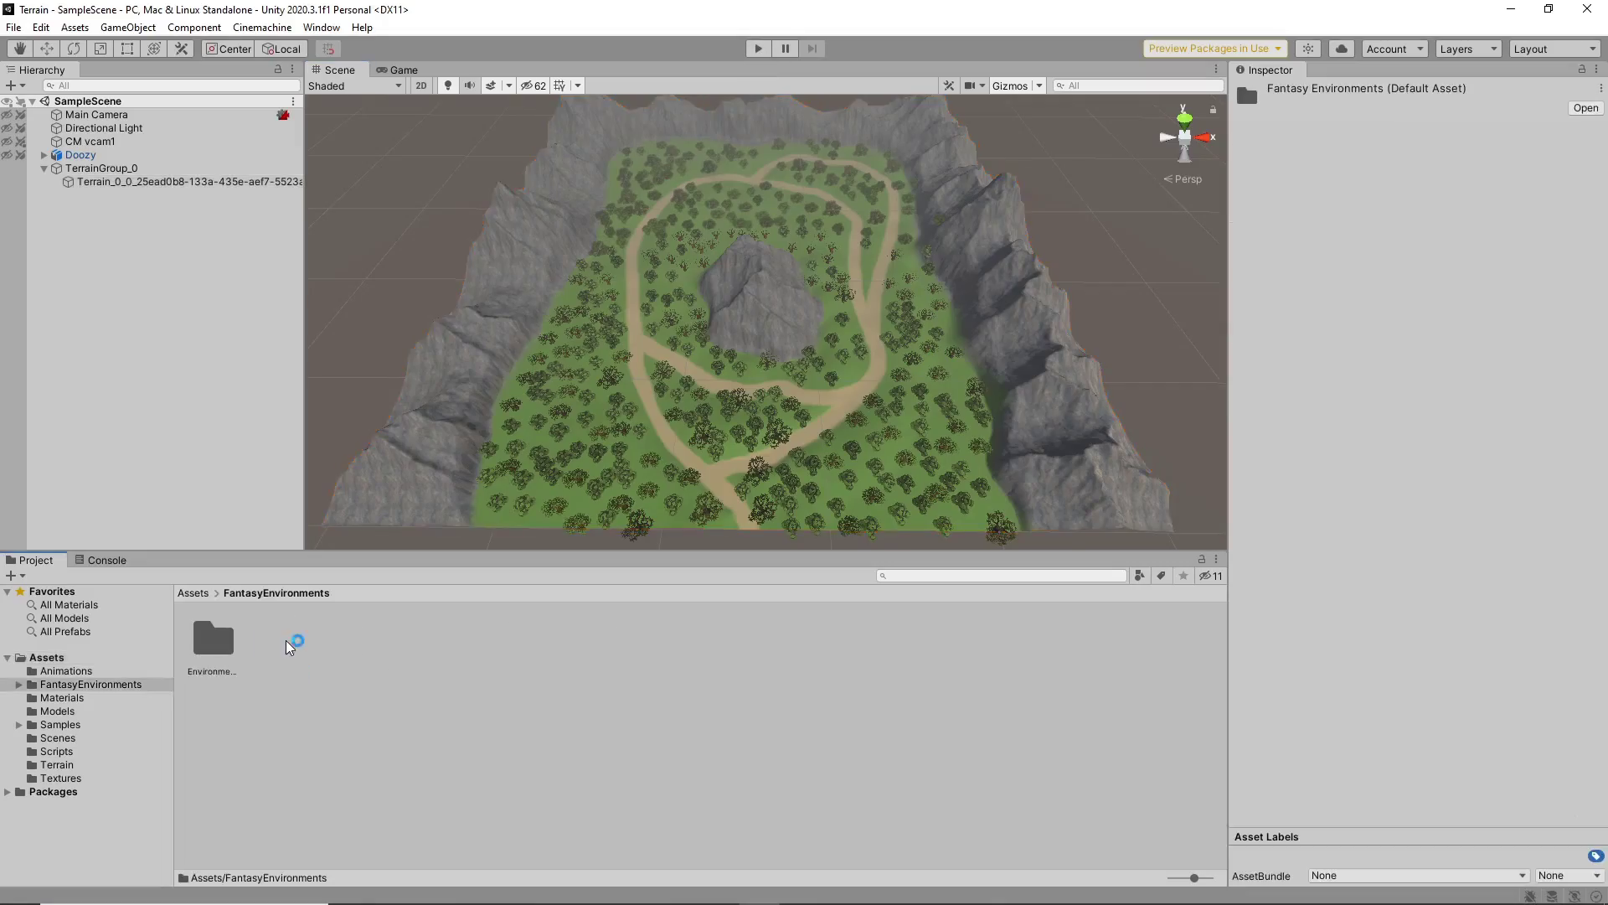
{"action": "double_click", "coordinate": [213, 638]}
{"action": "left_click", "coordinate": [591, 650]}
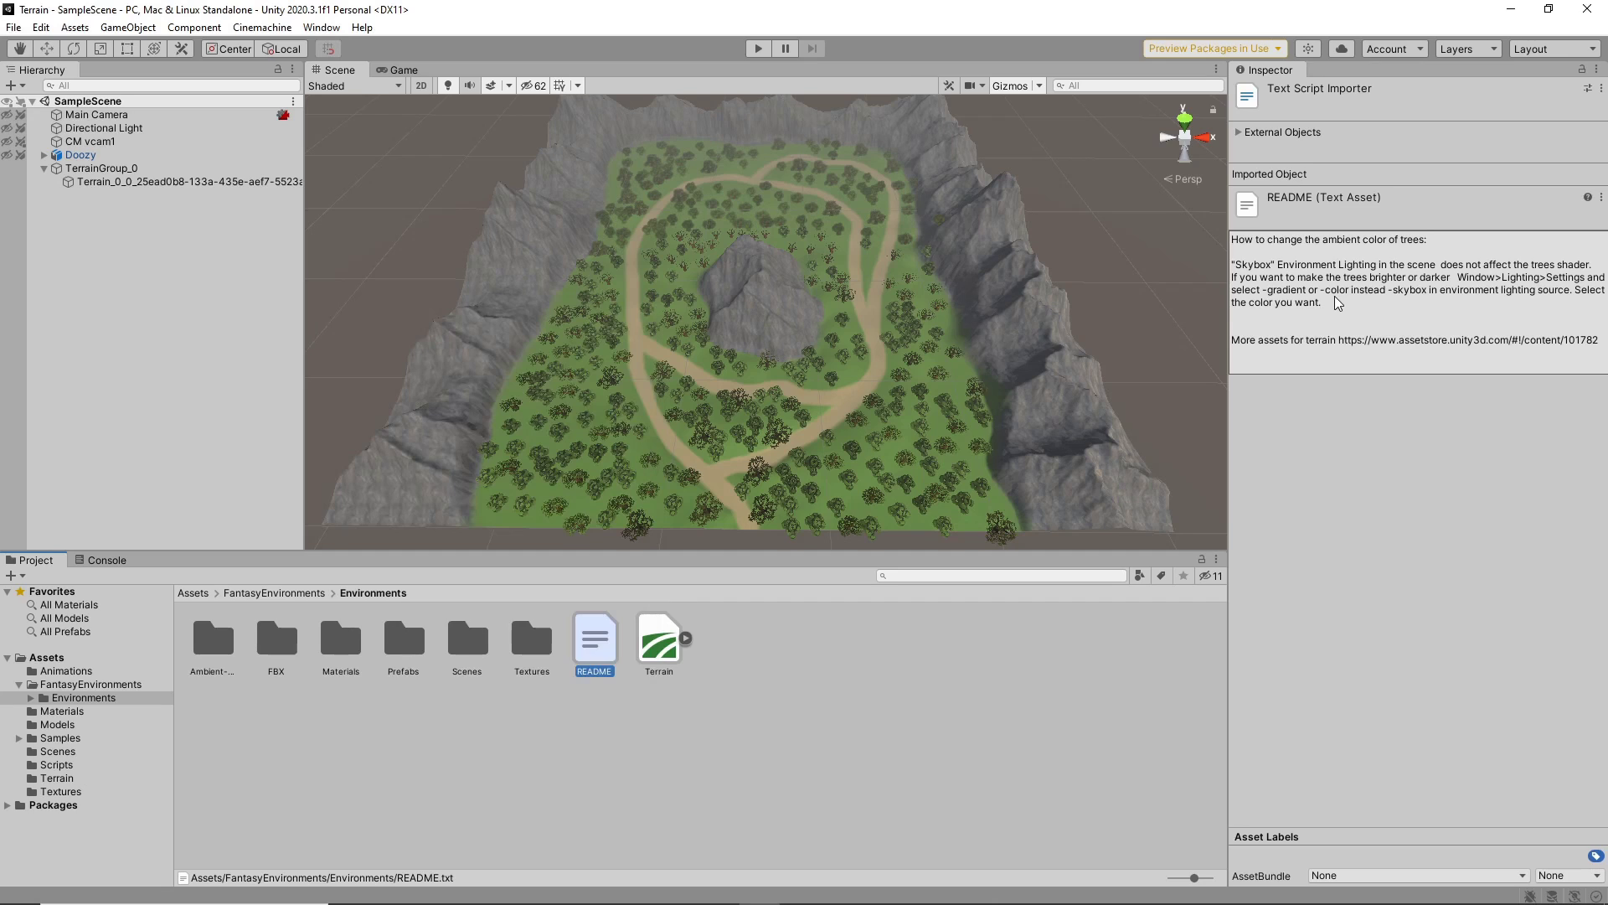
- Show the game view and set the environment lighting source to Color
{"action": "left_click", "coordinate": [406, 70]}
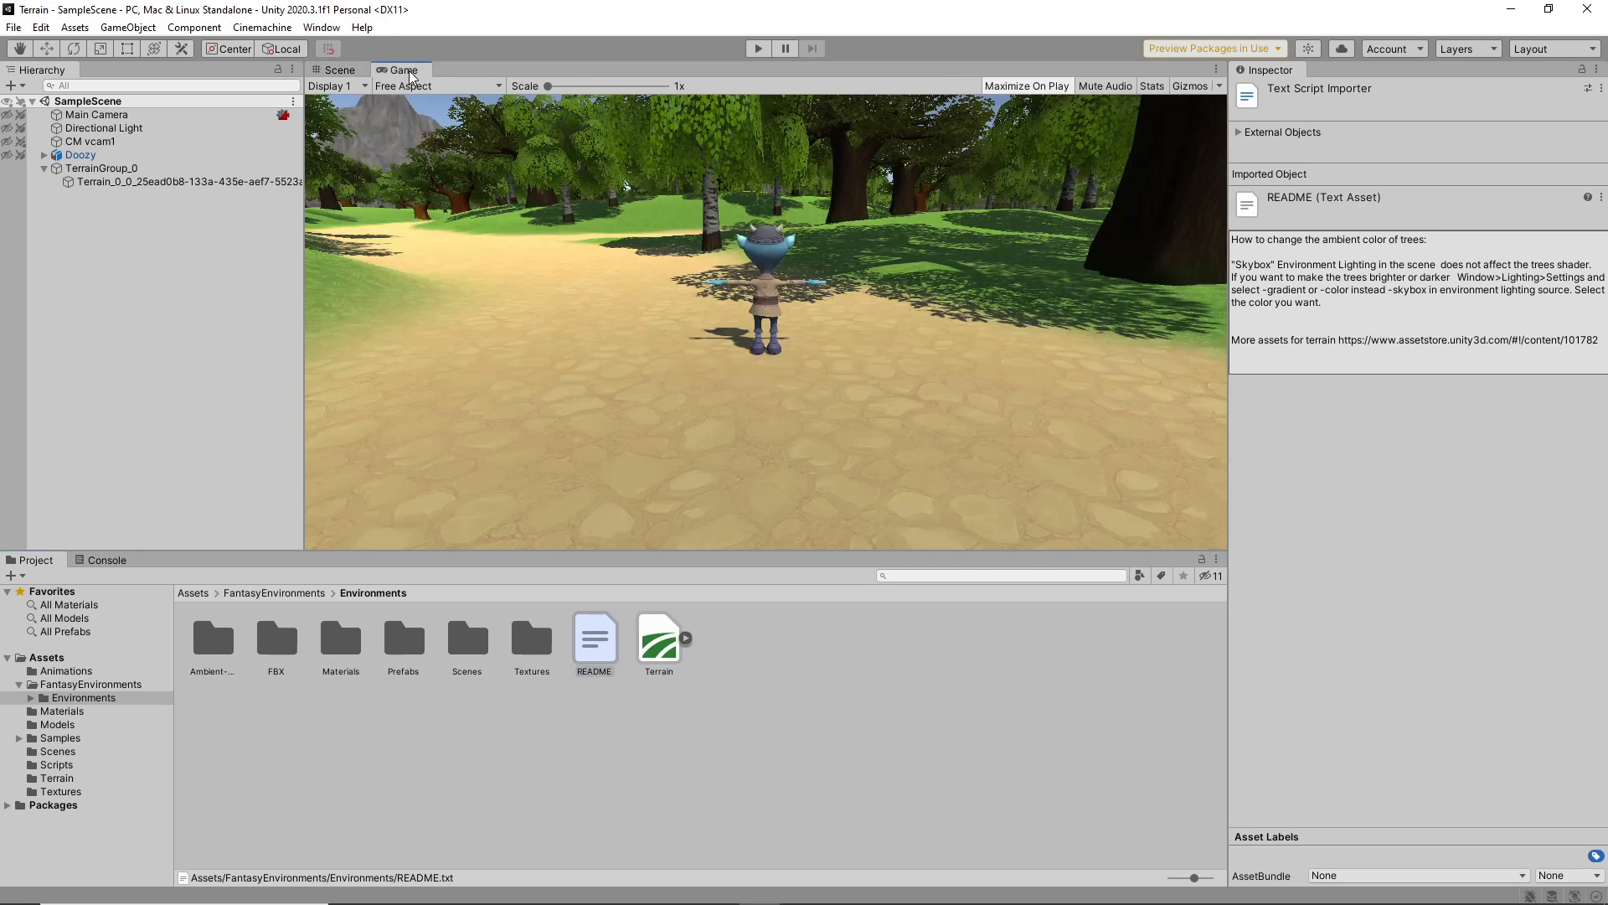
{"action": "left_click", "coordinate": [322, 28]}
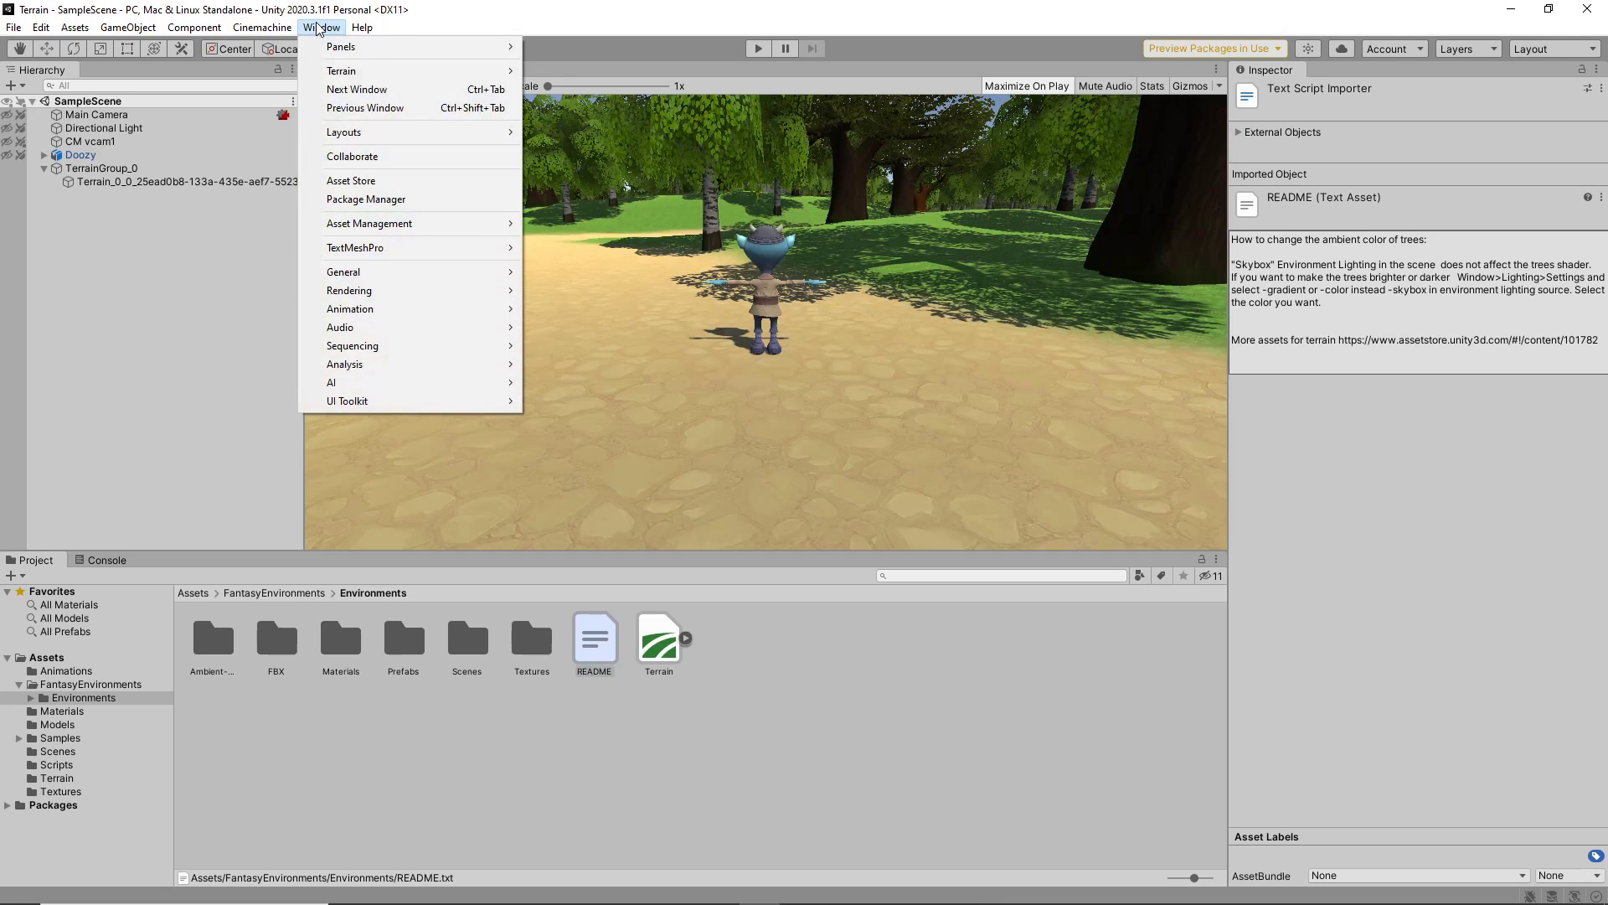
{"action": "mouse_move", "coordinate": [402, 290]}
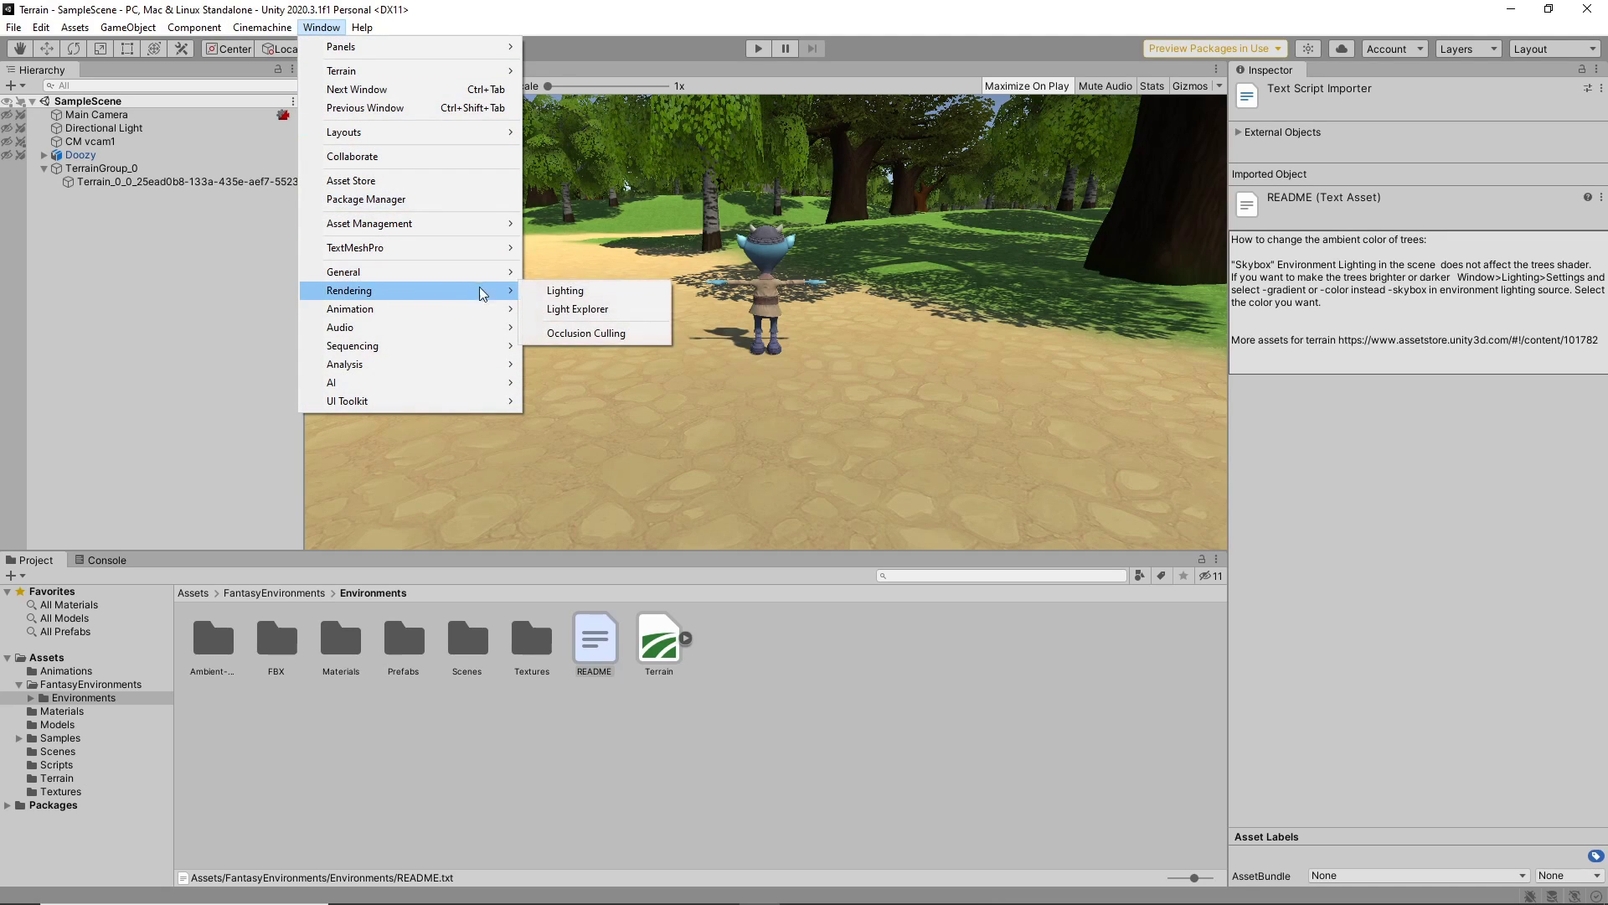
{"action": "left_click", "coordinate": [536, 291]}
{"action": "left_click_drag", "start_coordinate": [513, 310], "coordinate": [323, 238]}
{"action": "left_click", "coordinate": [203, 257]}
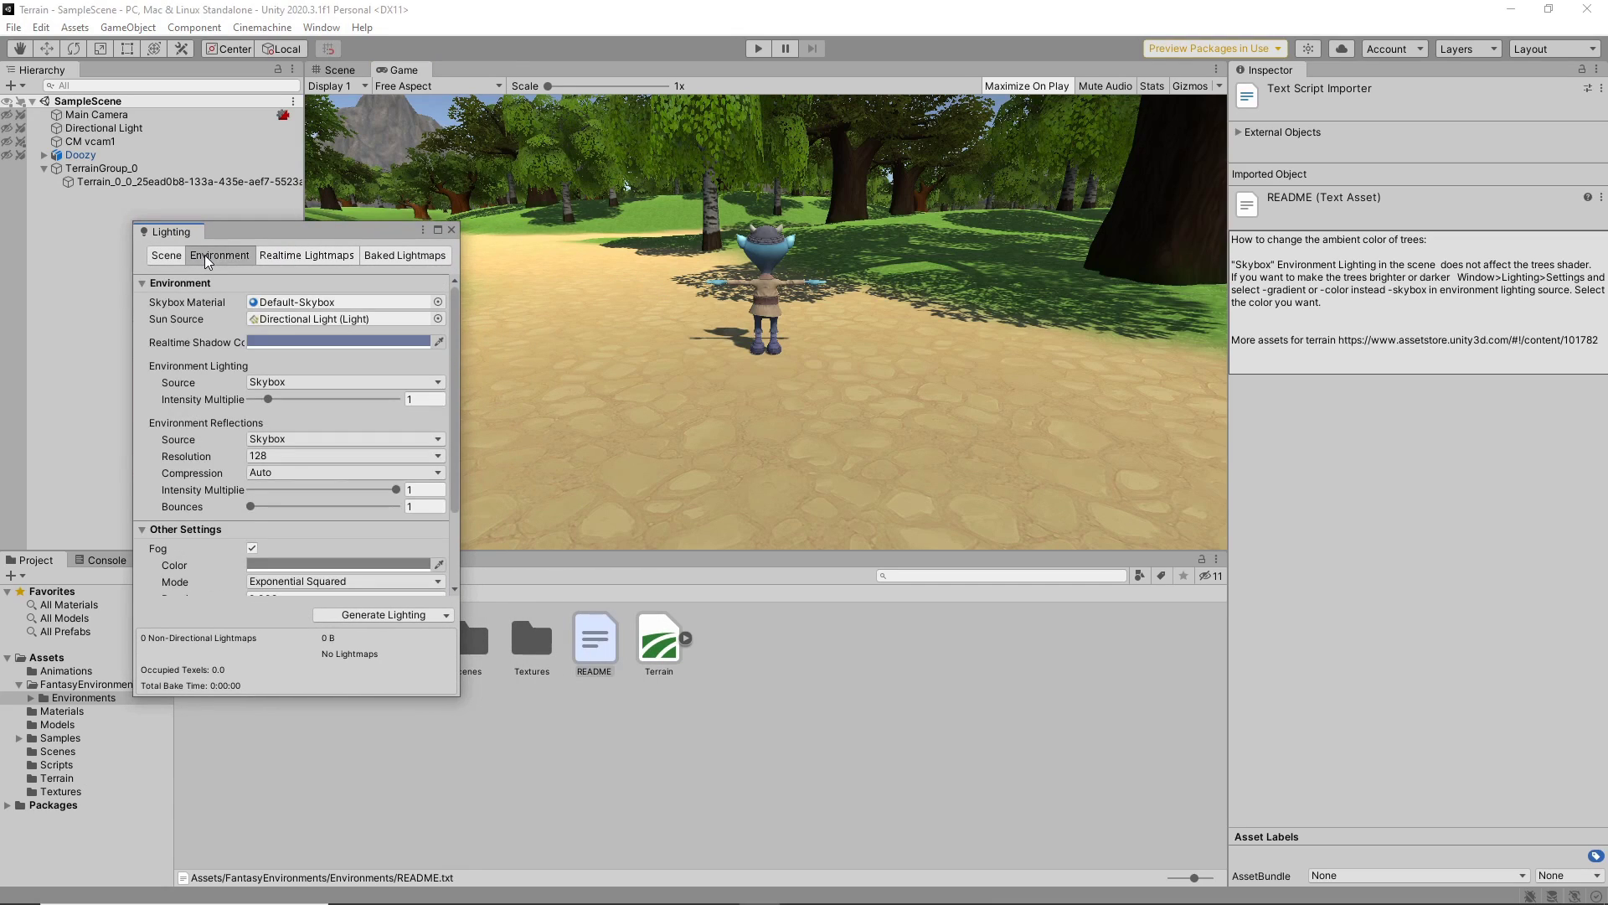
{"action": "left_click", "coordinate": [314, 385]}
{"action": "left_click", "coordinate": [318, 438]}
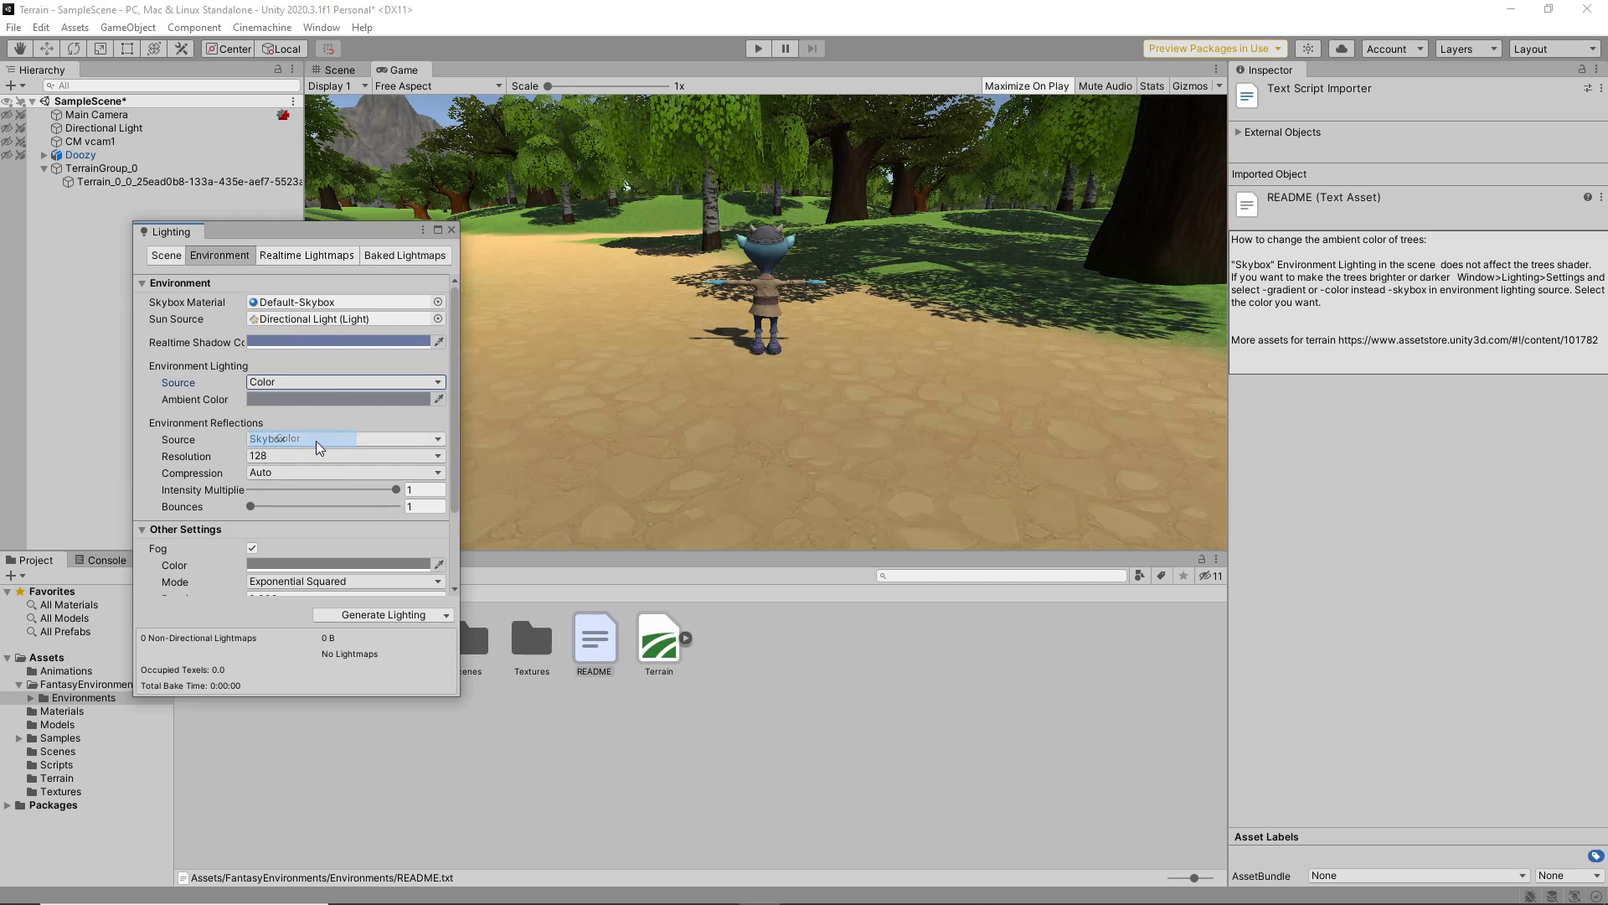
- Raise the ambient color's intensity to 1.4 to brighten the trees, and save the scene
{"action": "left_click", "coordinate": [337, 401]}
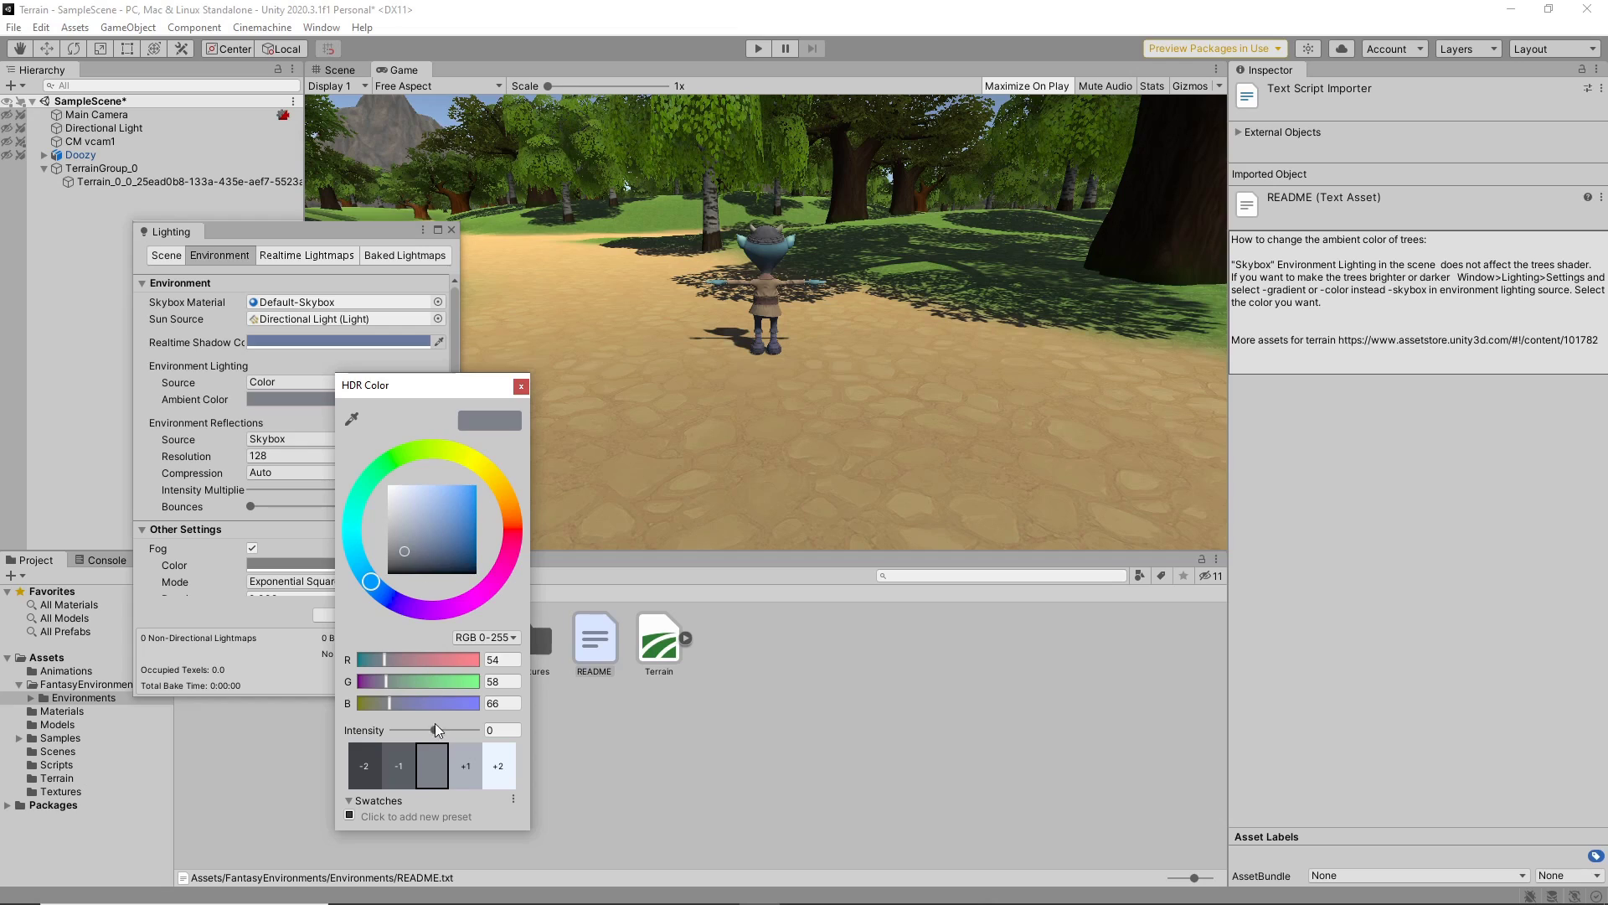
{"action": "left_click_drag", "start_coordinate": [437, 732], "coordinate": [442, 735]}
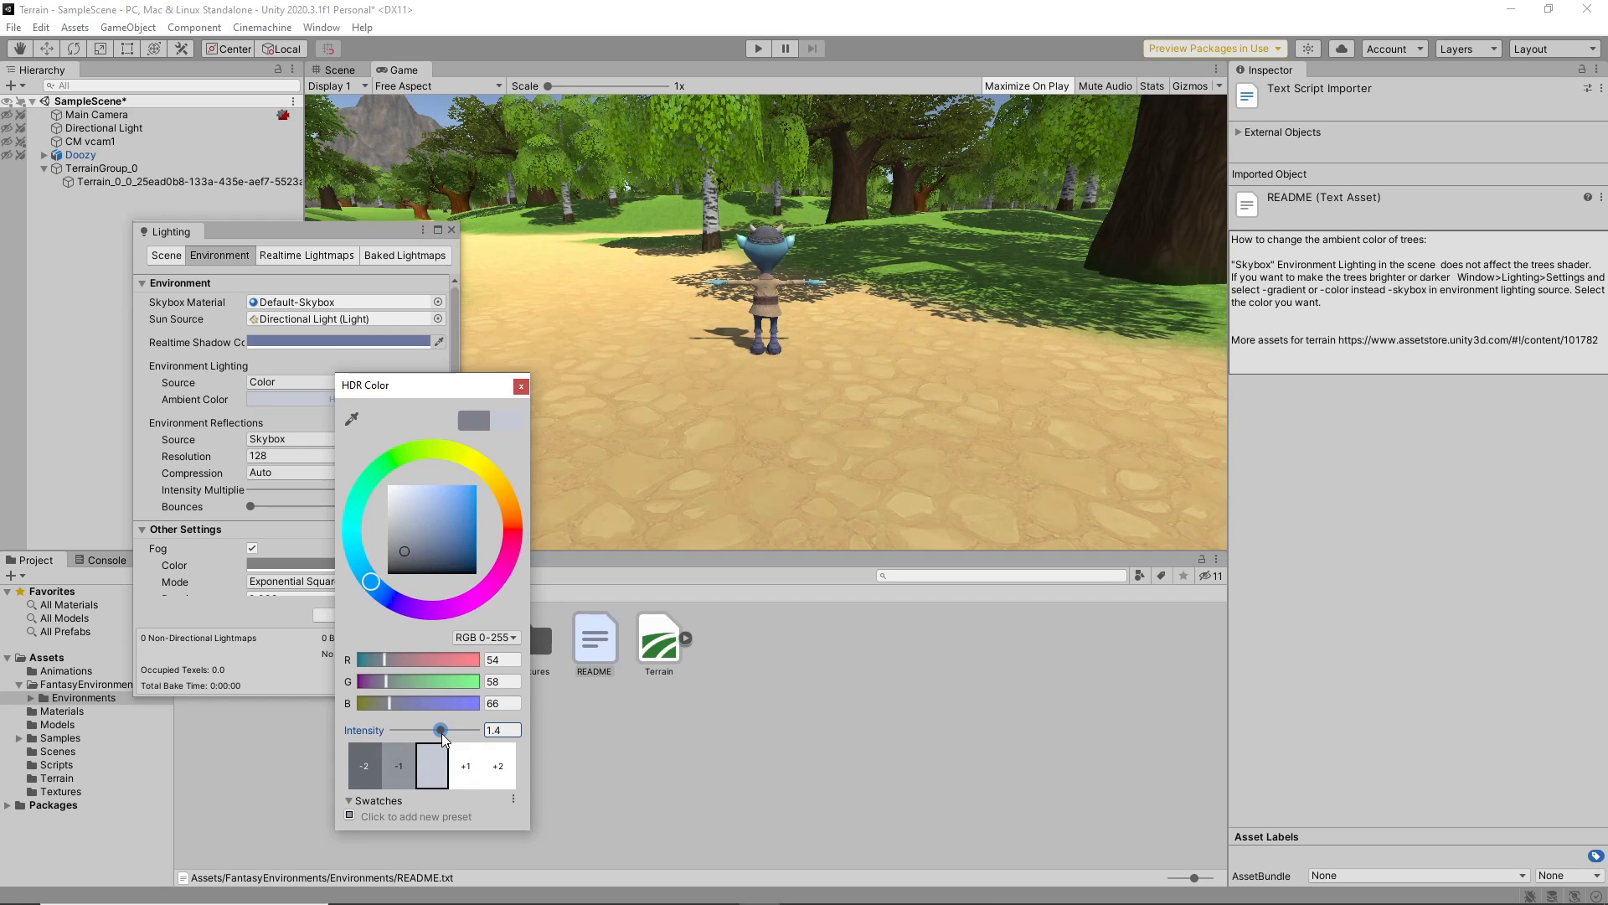
{"action": "left_click", "coordinate": [521, 386]}
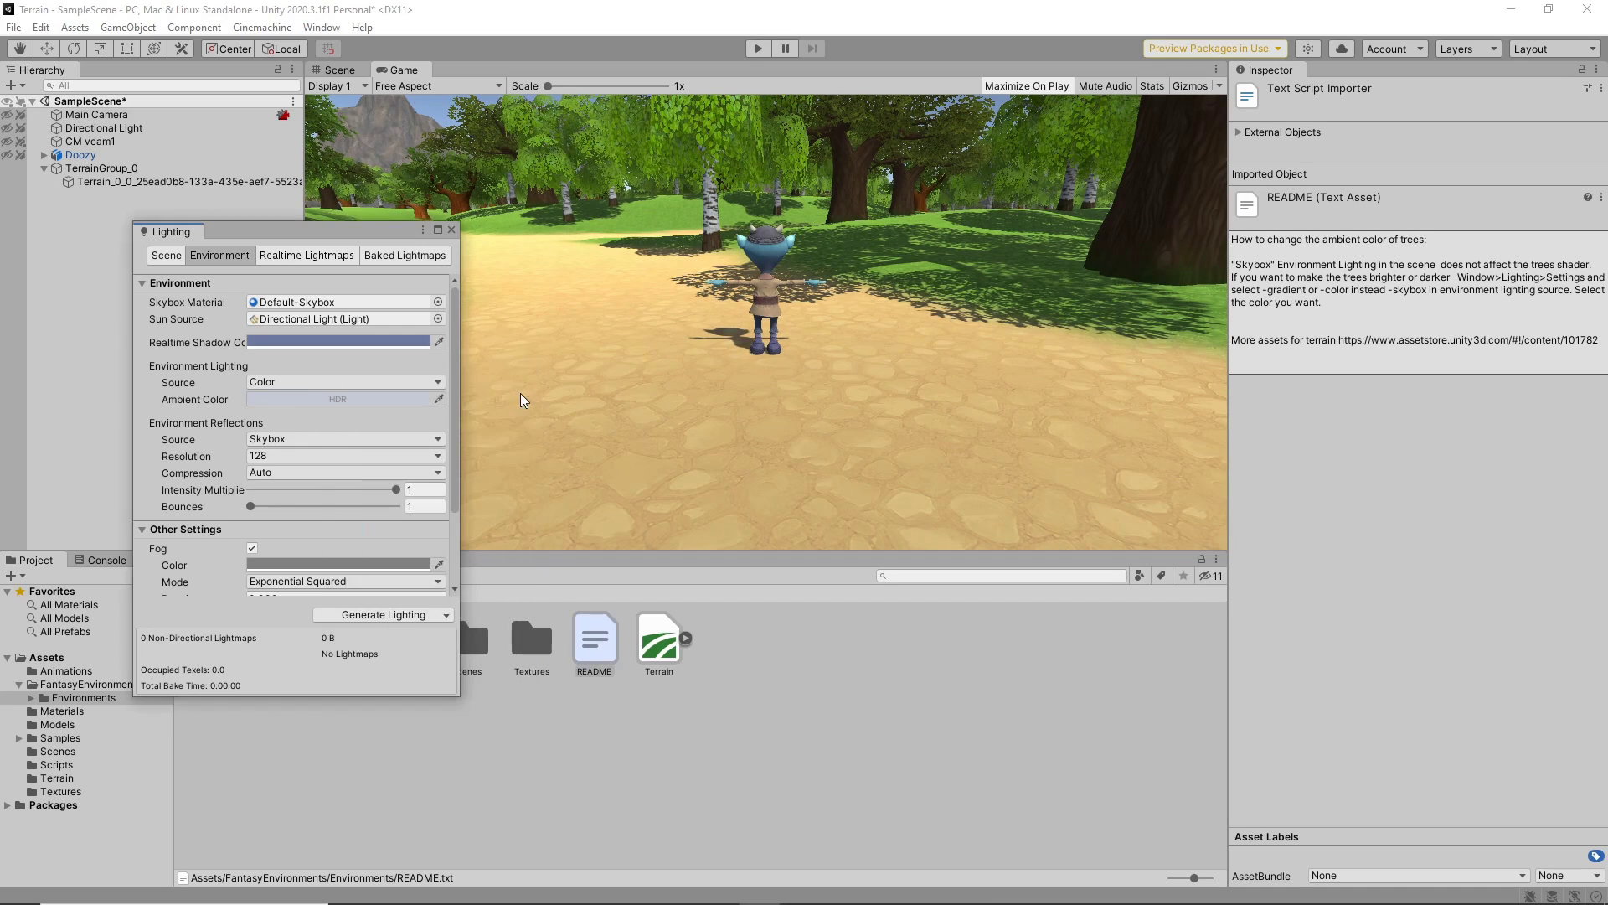
{"action": "left_click", "coordinate": [451, 229]}
{"action": "key", "text": "ctrl+s"}
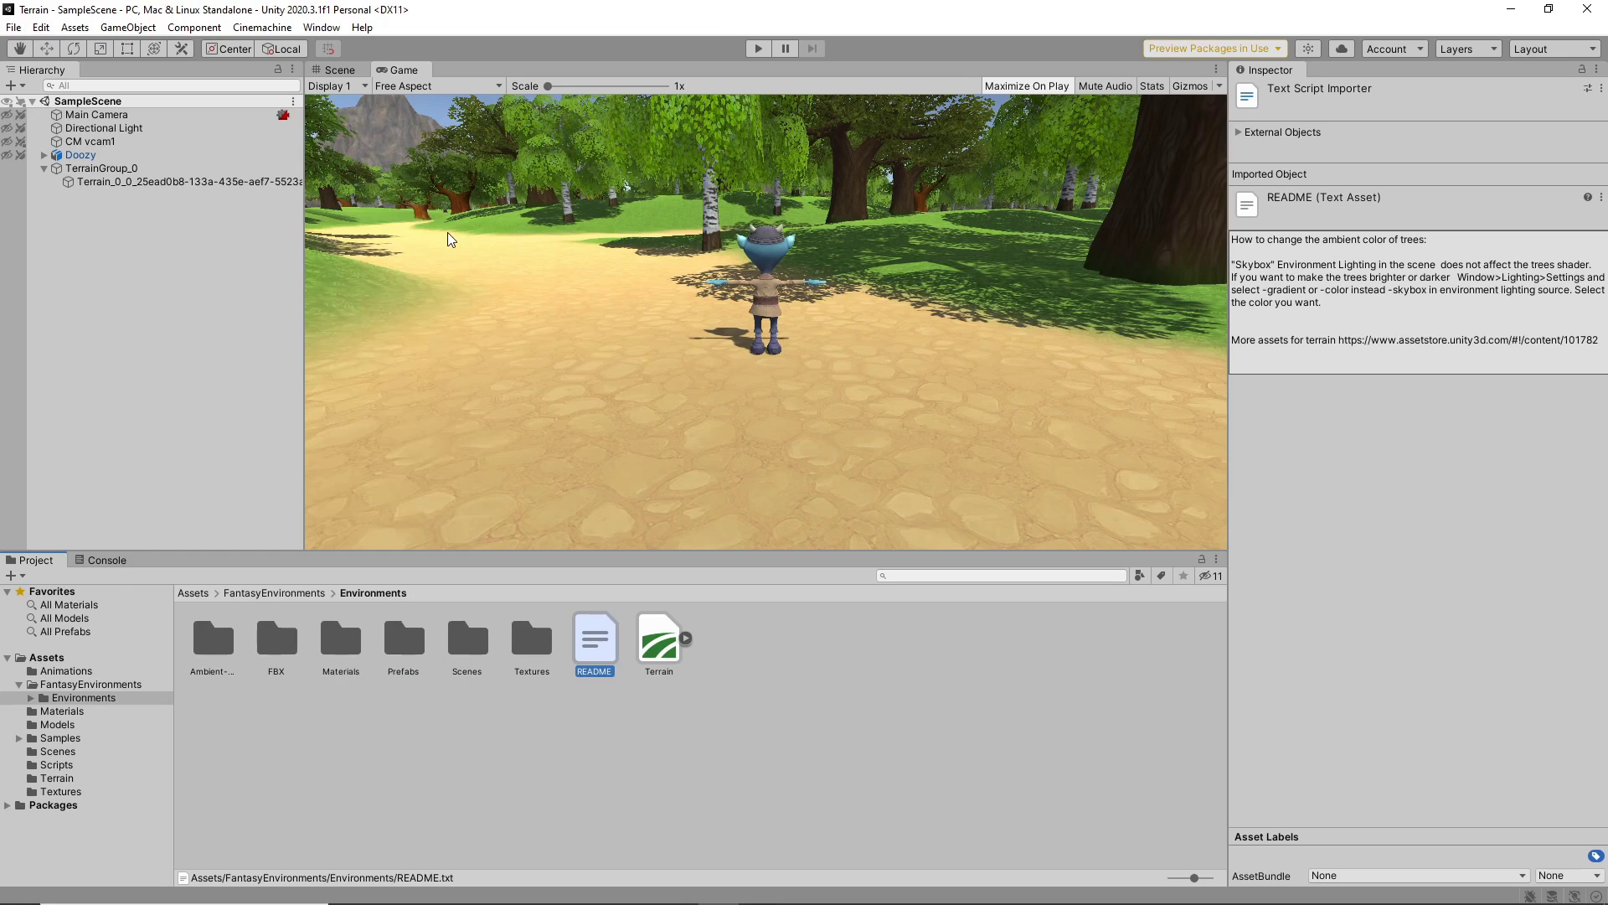
- Add the Grass1 prefab as a detail mesh for the terrain, keeping the default size and color settings
{"action": "left_click", "coordinate": [300, 181]}
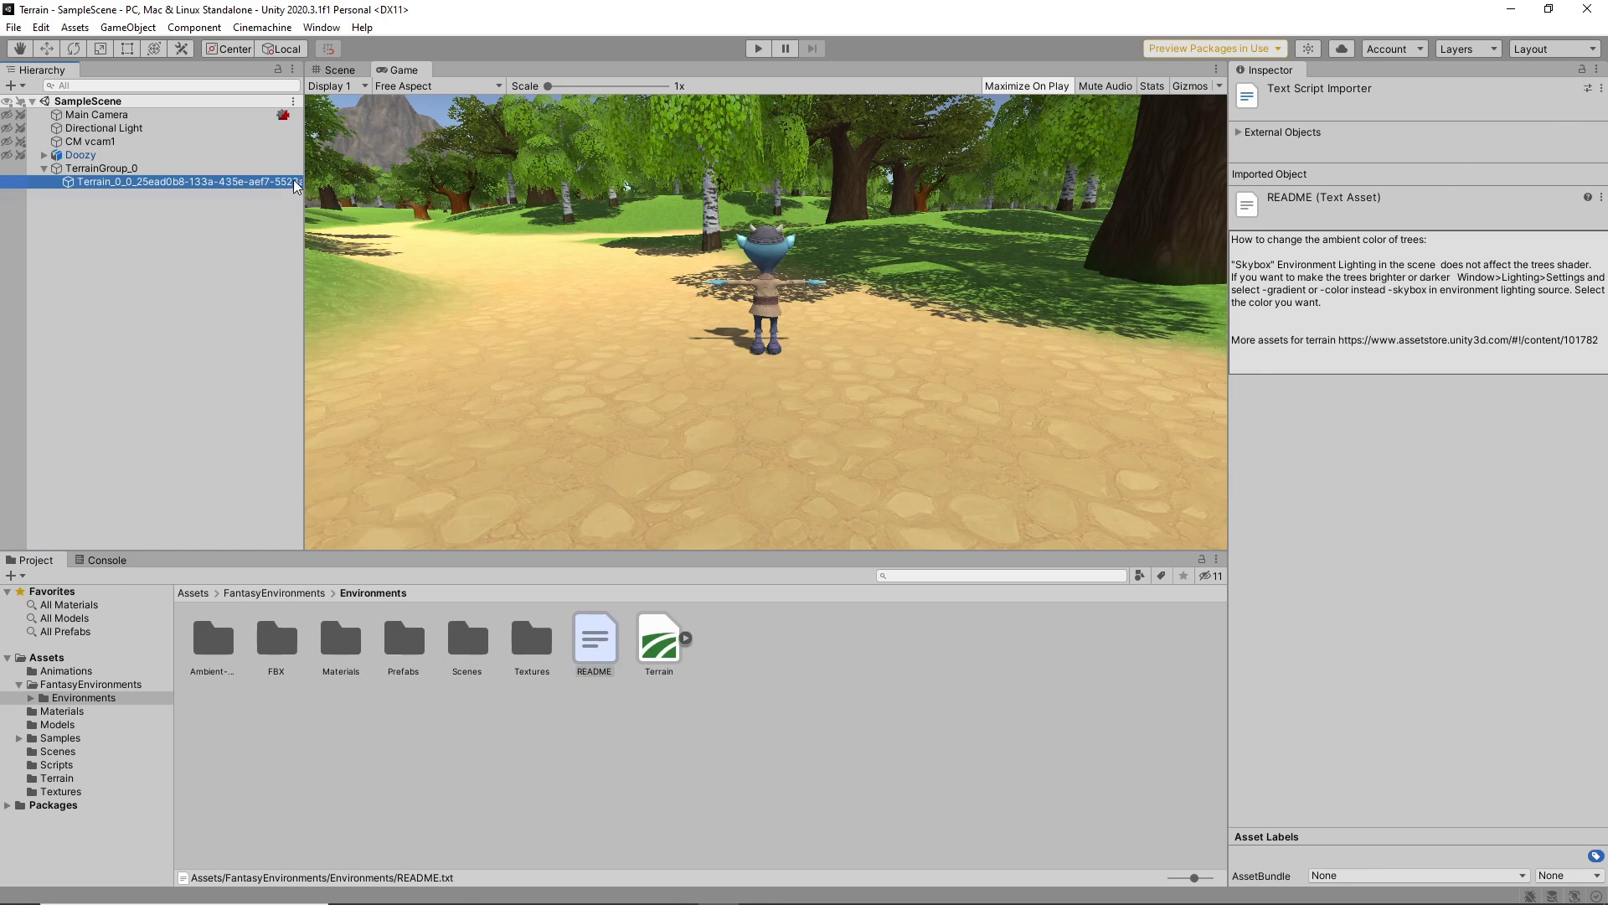
{"action": "left_click", "coordinate": [1442, 234]}
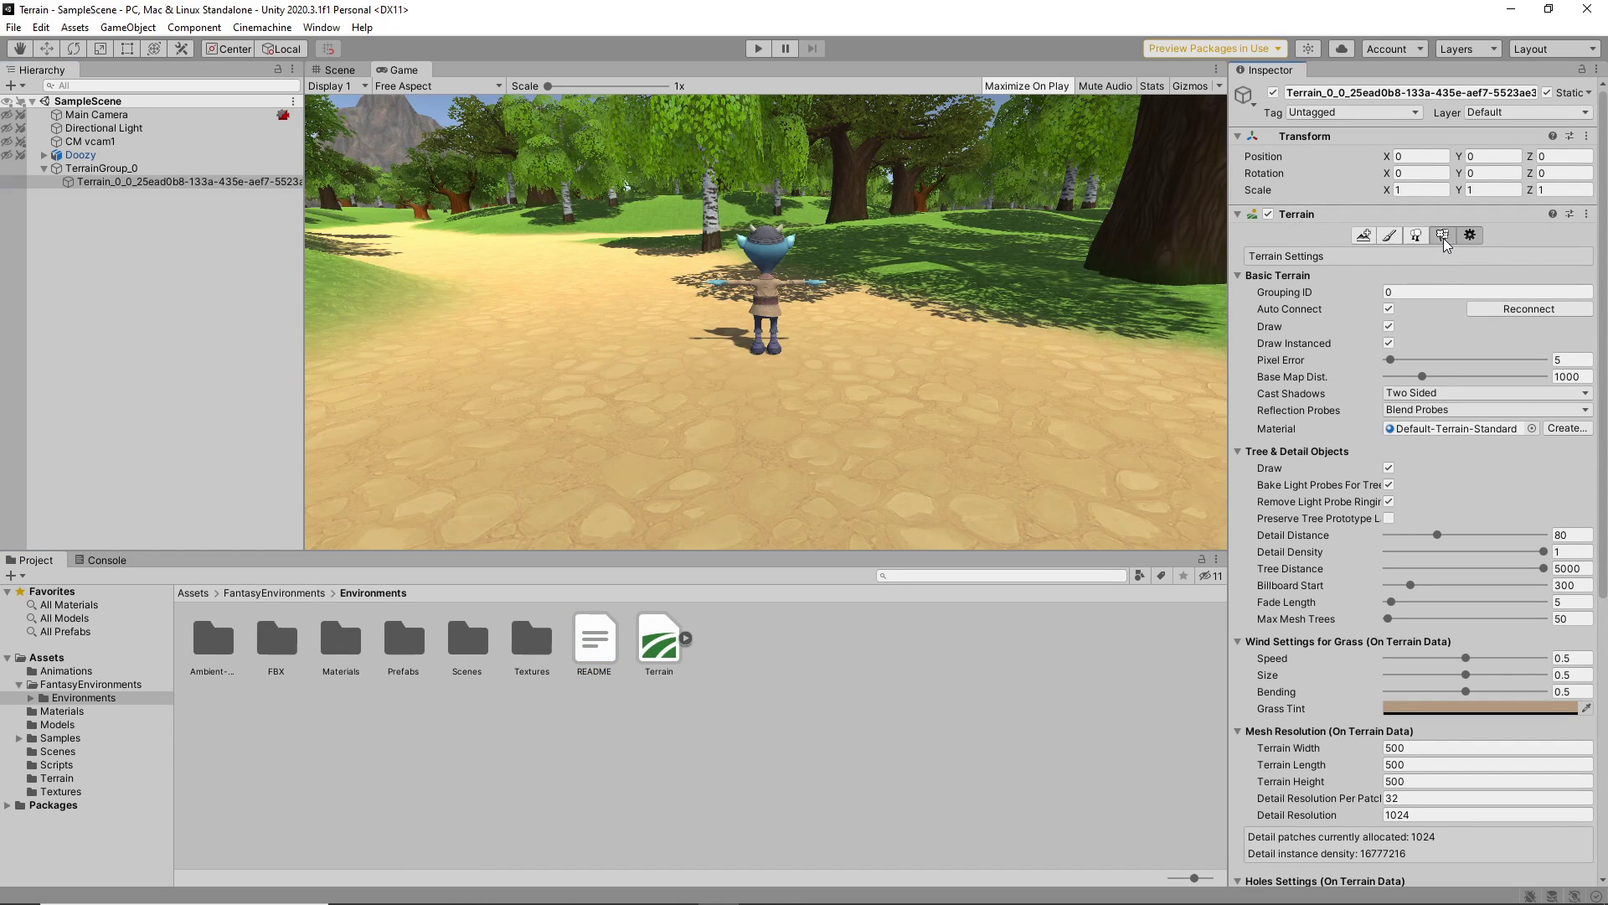
{"action": "left_click", "coordinate": [1516, 375]}
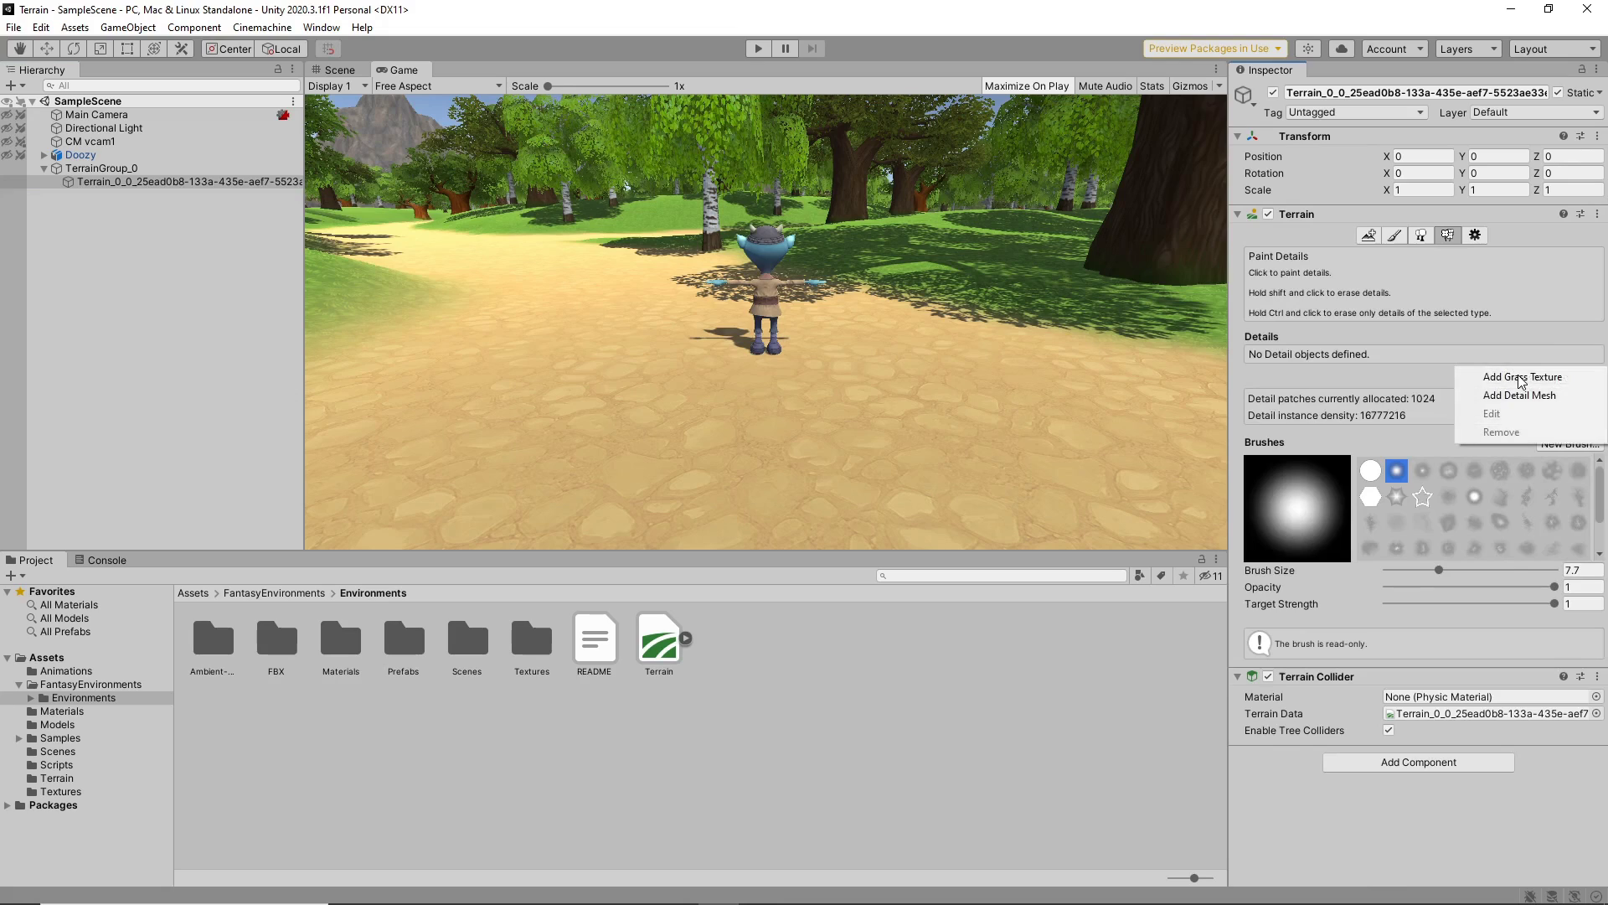
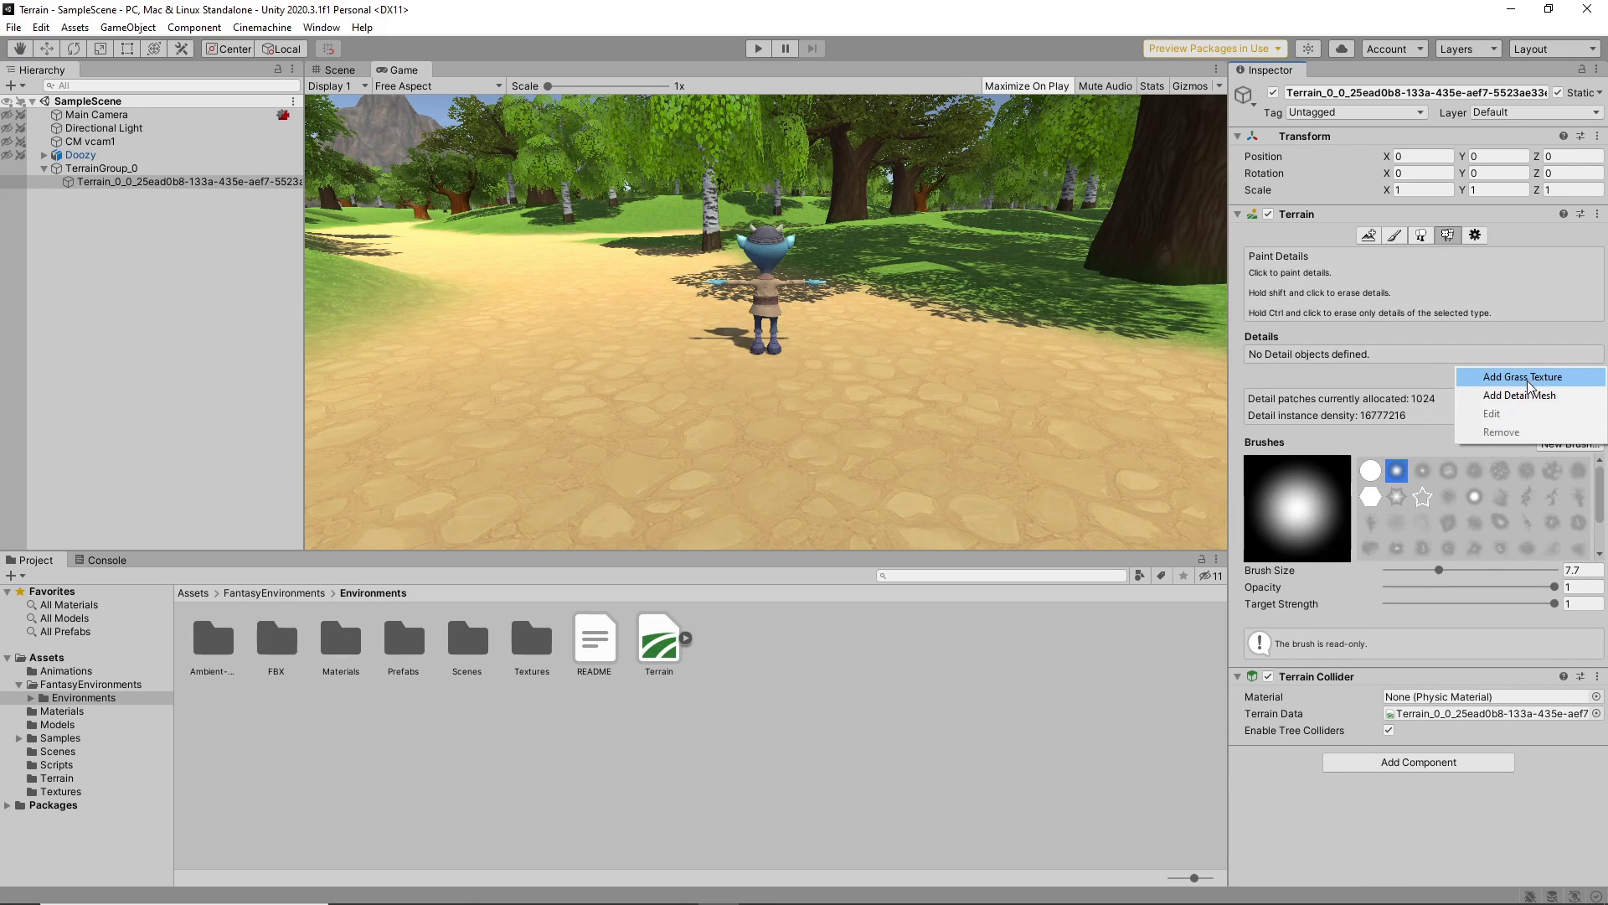
{"action": "left_click", "coordinate": [1531, 395]}
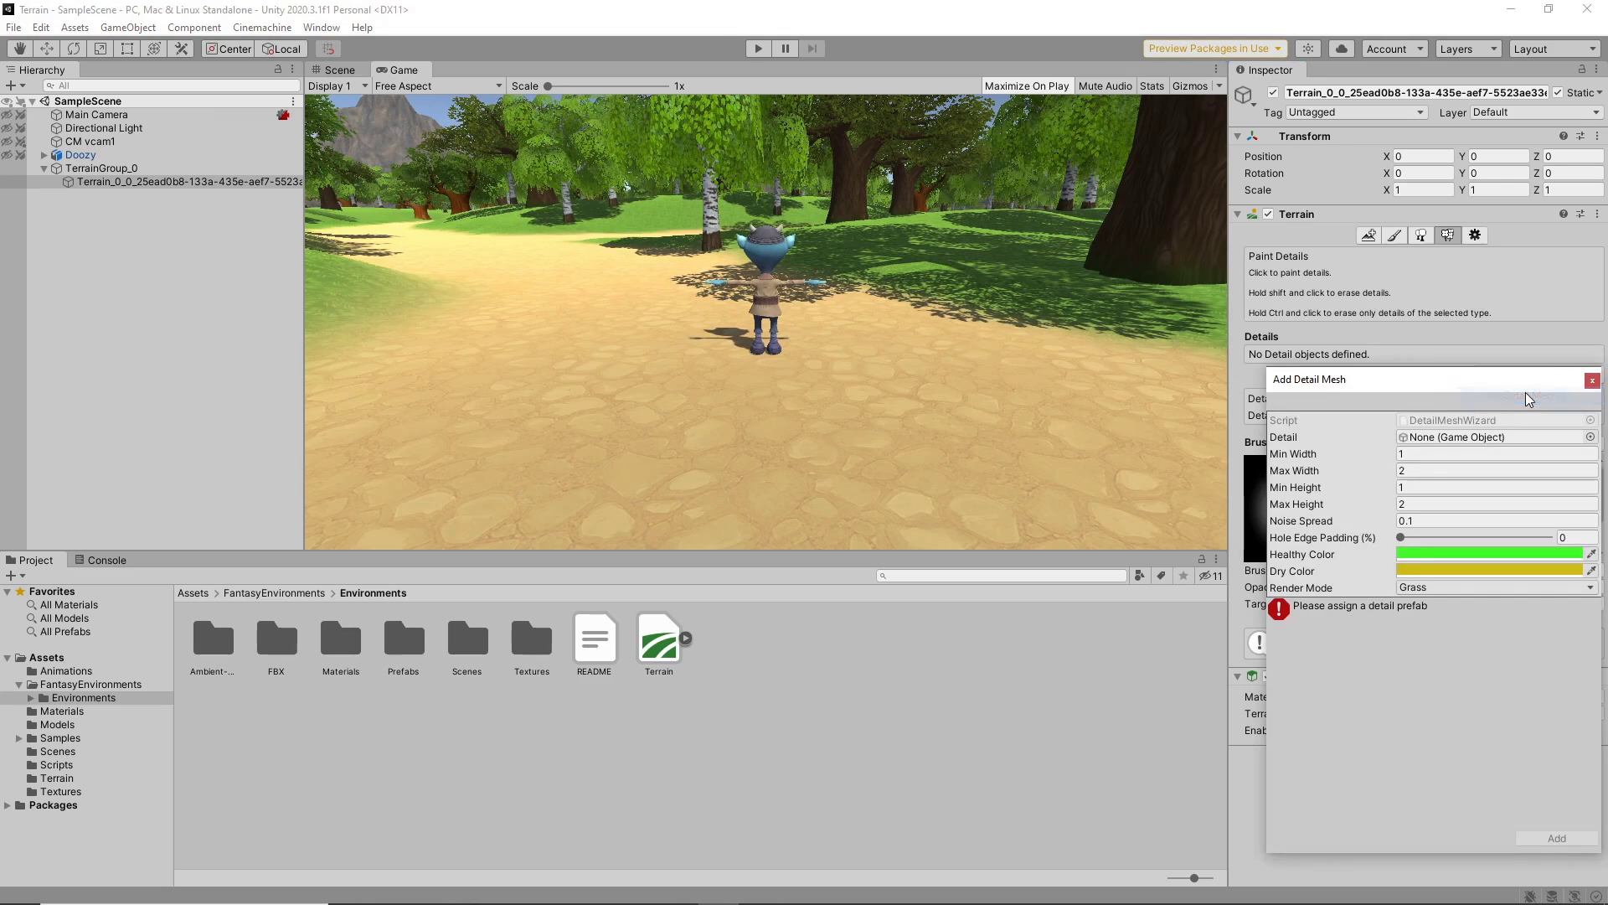
{"action": "left_click", "coordinate": [1590, 436]}
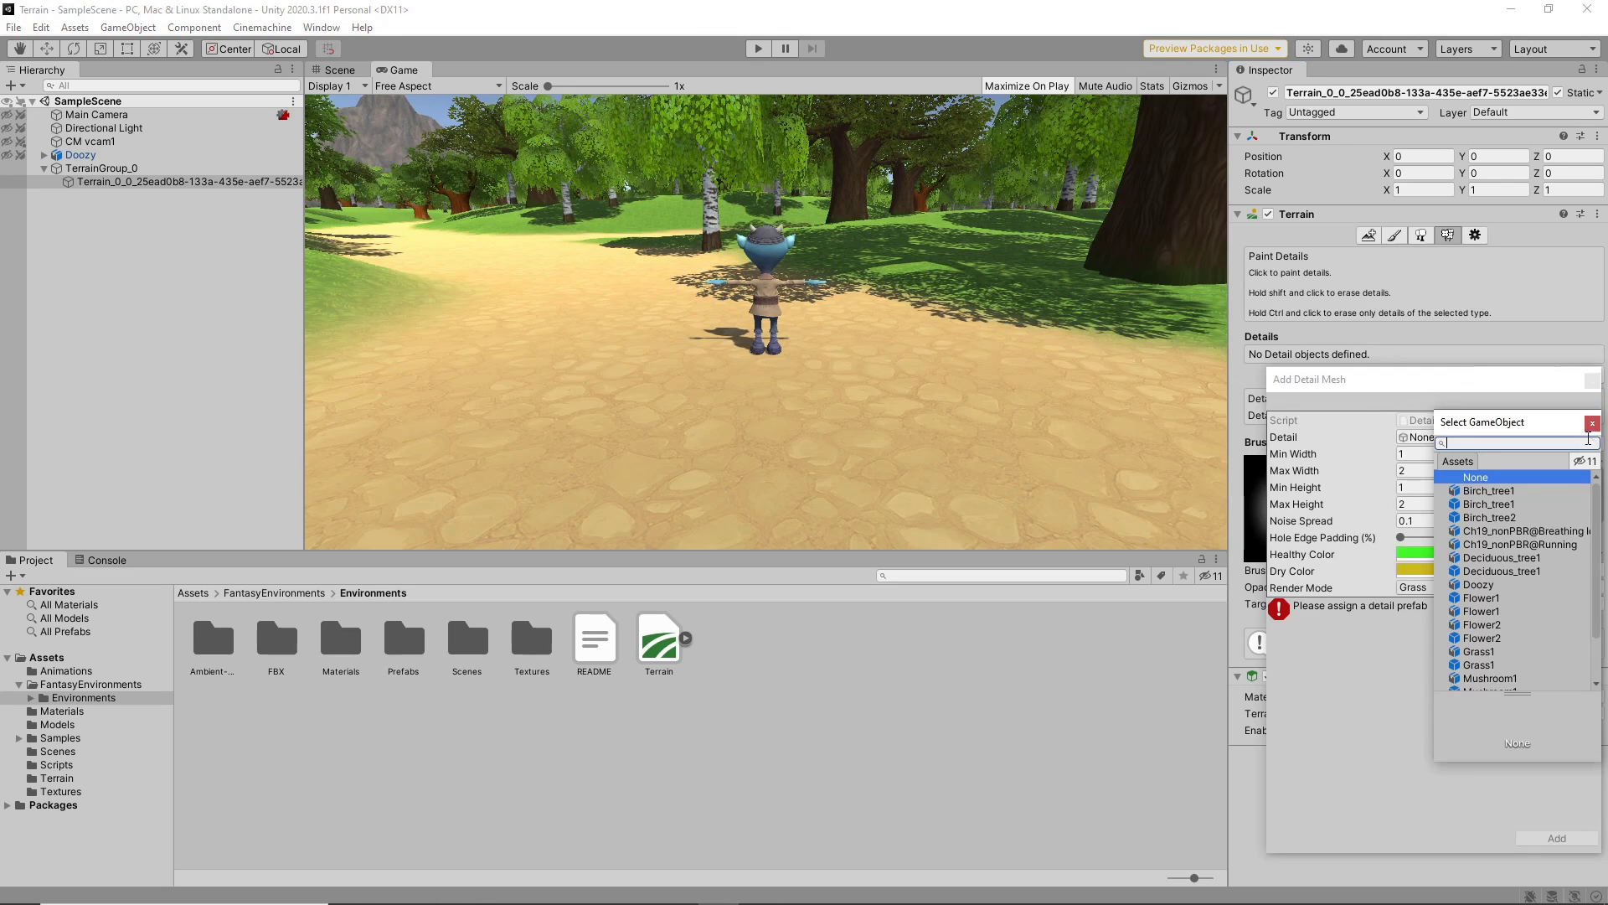
{"action": "double_click", "coordinate": [1491, 665]}
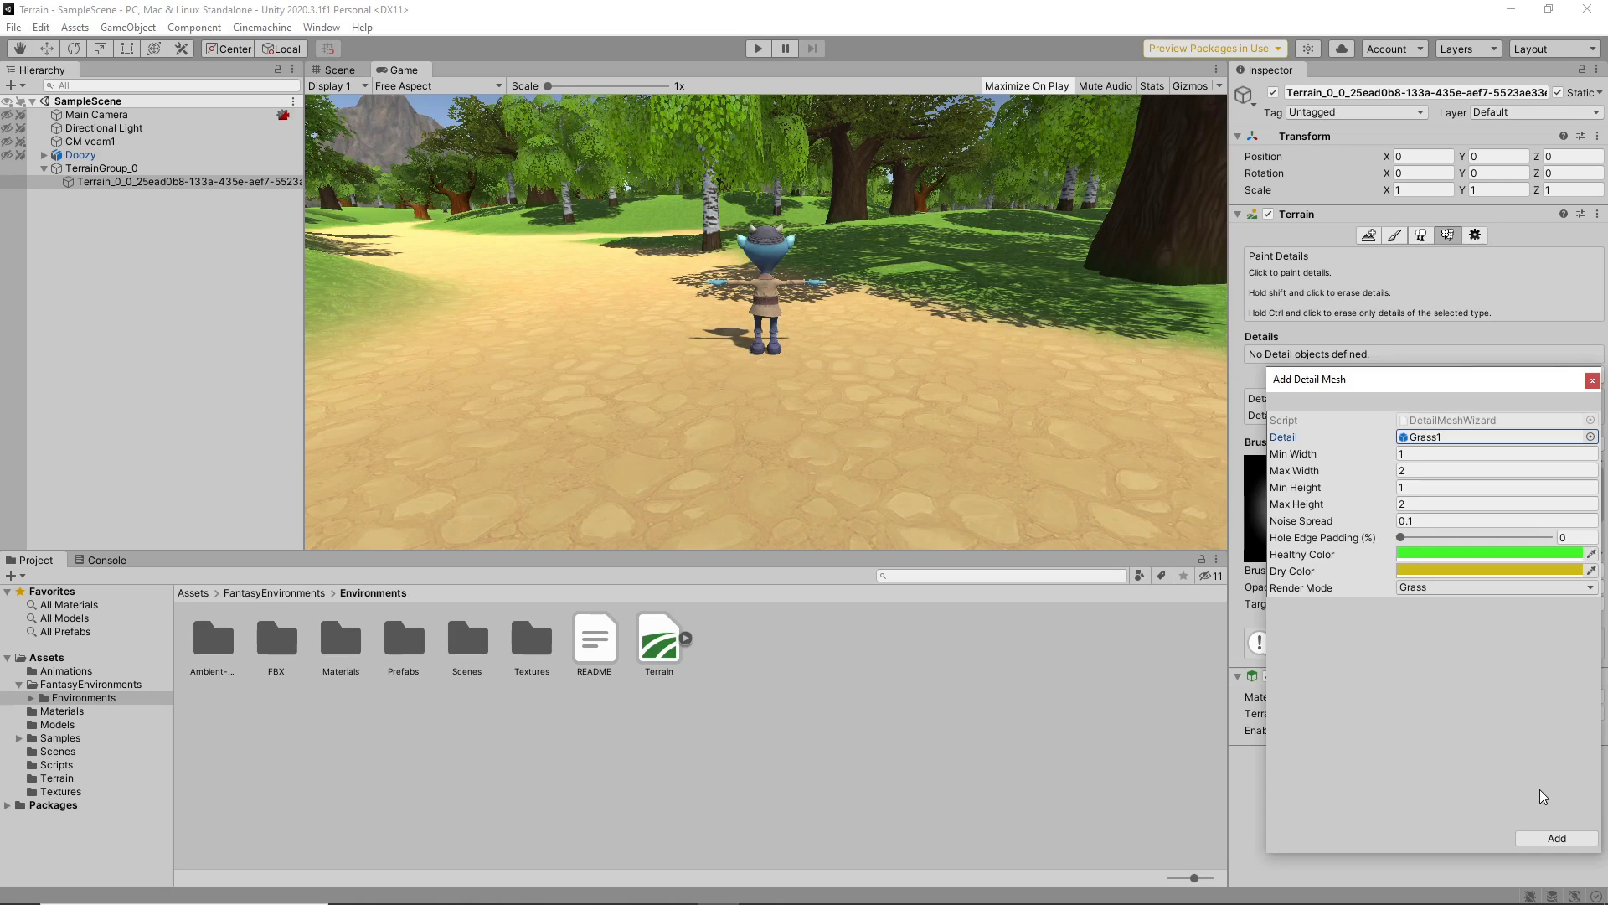
{"action": "left_click", "coordinate": [1557, 838]}
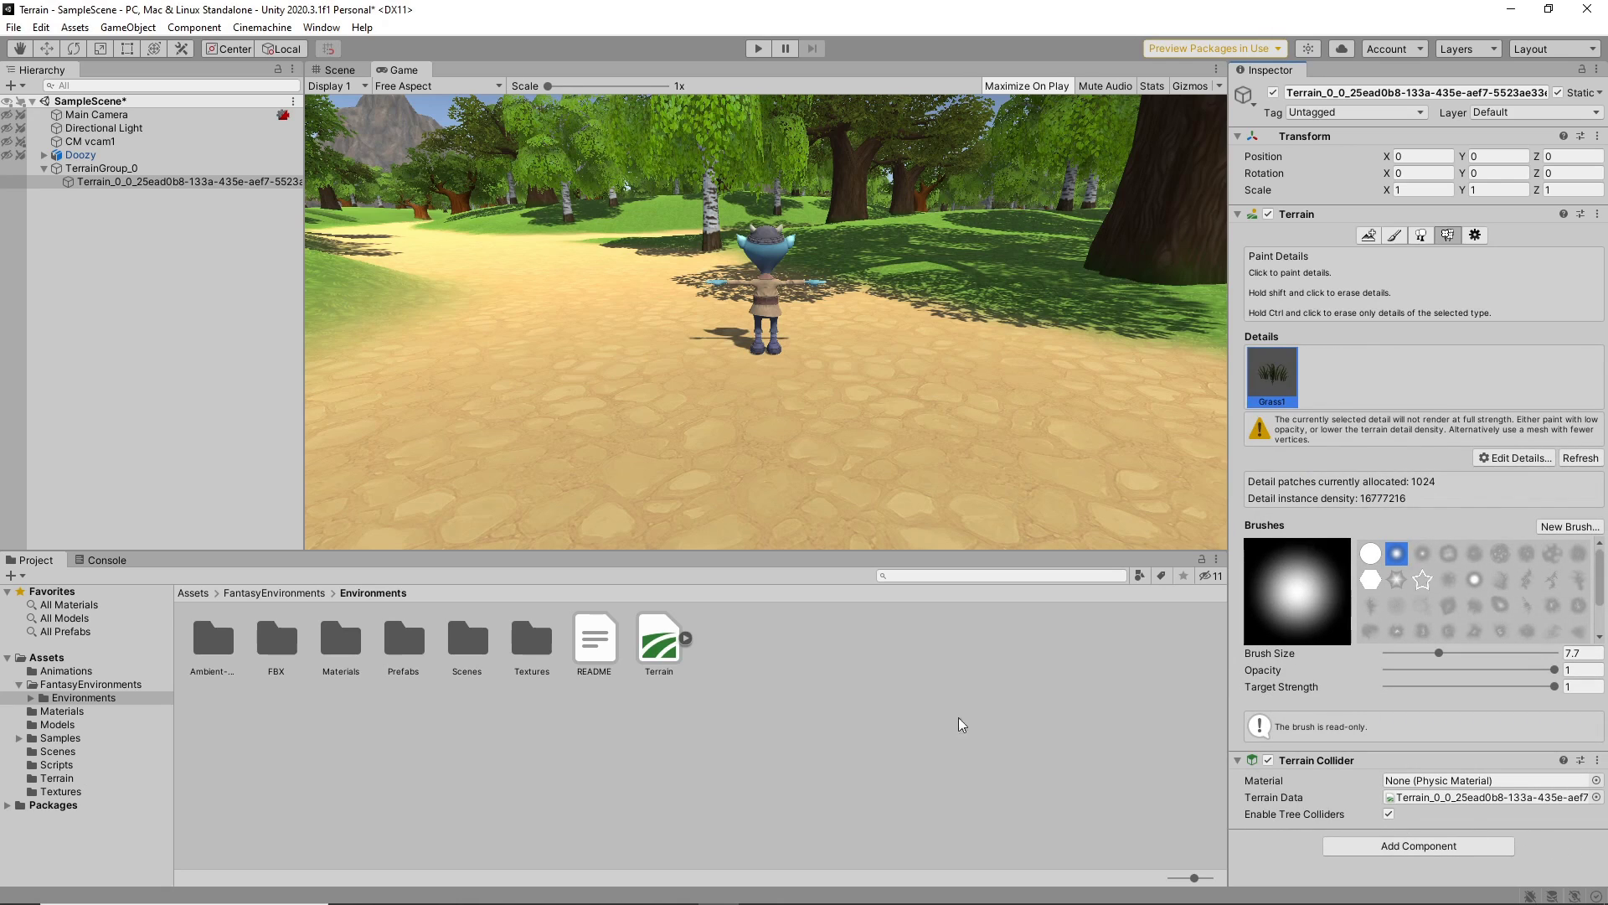
- Try painting Grass1 patches on the grass beside the road at full opacity, and erase them
{"action": "left_click", "coordinate": [336, 71]}
{"action": "scroll", "coordinate": [796, 361], "scroll_direction": "up", "scroll_amount": 10}
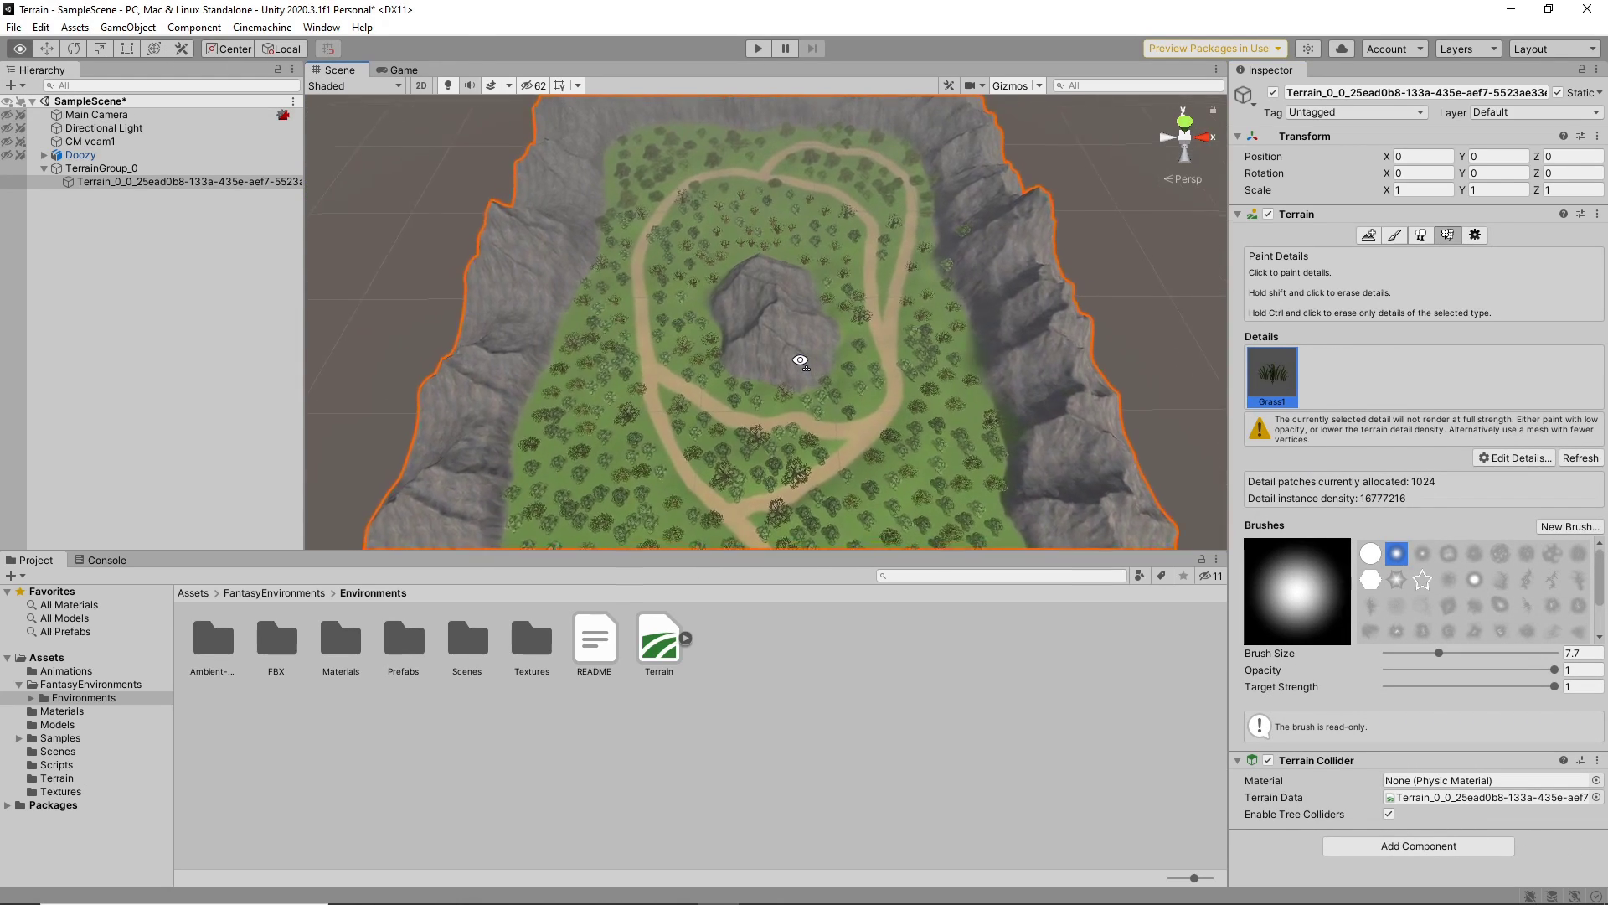
{"action": "scroll", "coordinate": [706, 360], "scroll_direction": "up", "scroll_amount": 10}
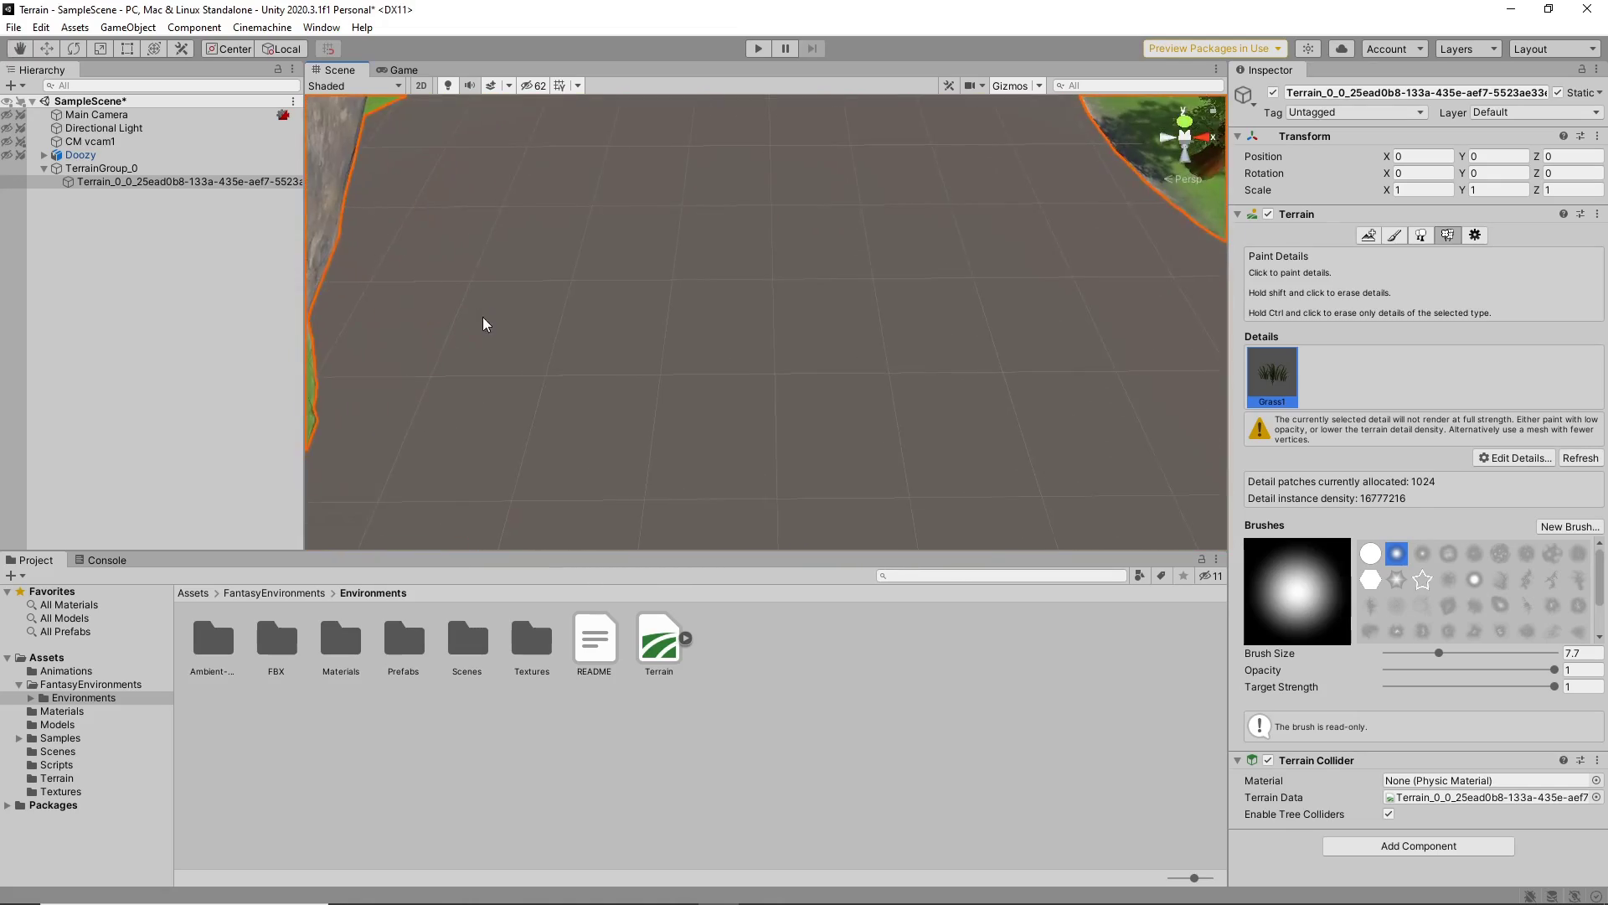
{"action": "left_click_drag", "start_coordinate": [795, 345], "coordinate": [929, 358]}
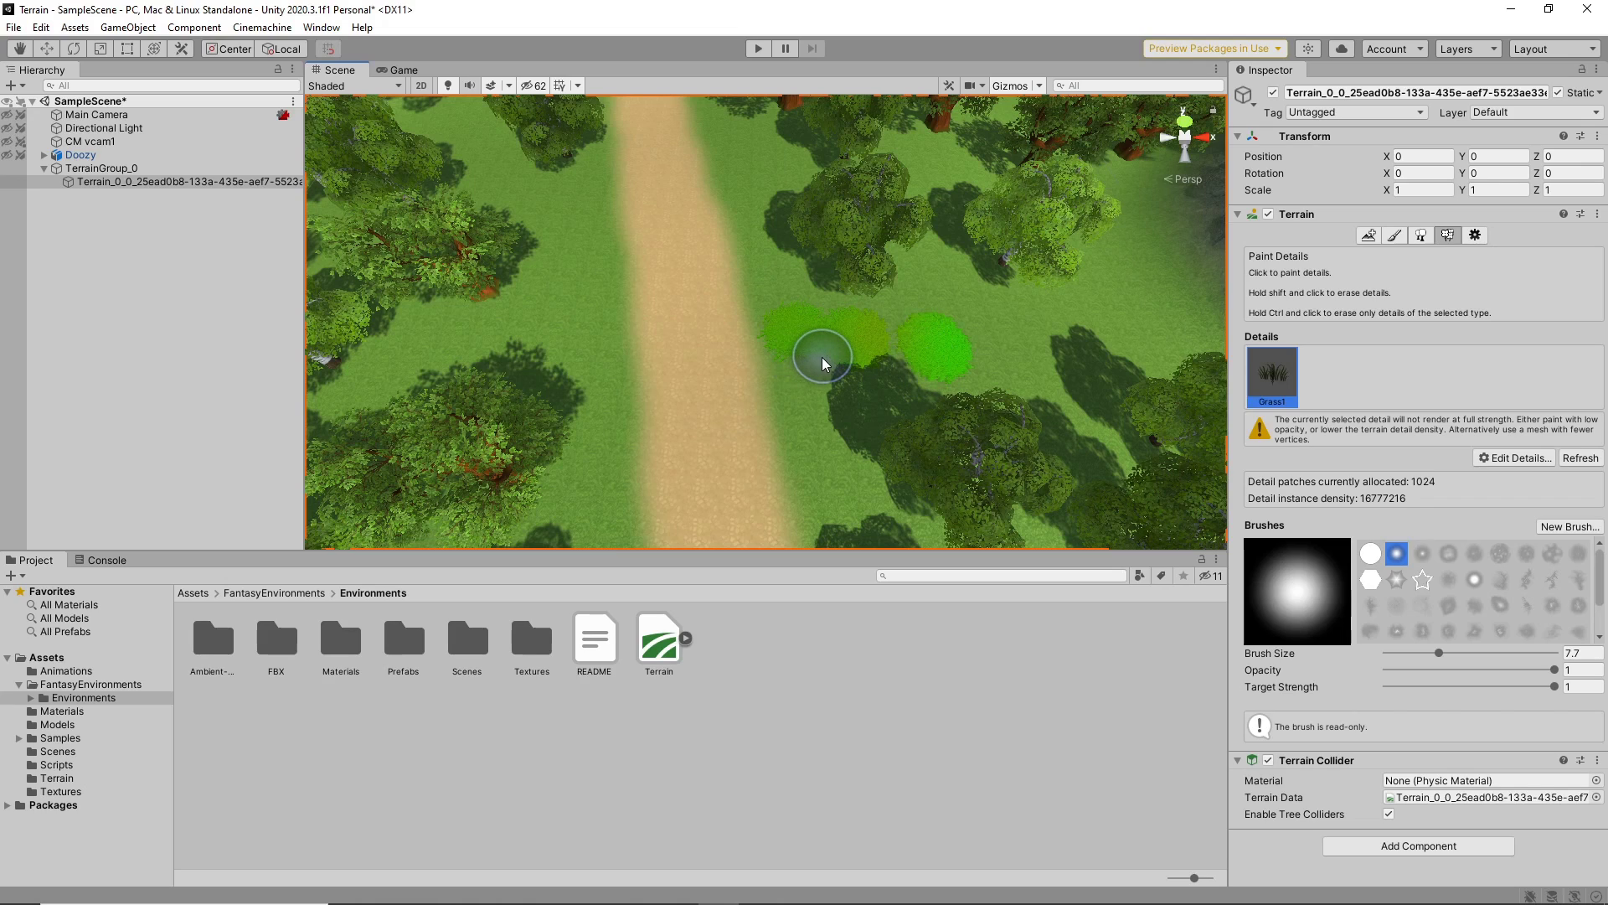
{"action": "mouse_move", "coordinate": [823, 364]}
{"action": "left_mouse_down", "text": "shift"}
{"action": "mouse_move", "coordinate": [764, 324]}
{"action": "mouse_move", "coordinate": [920, 356]}
{"action": "mouse_move", "coordinate": [941, 330]}
{"action": "mouse_move", "coordinate": [897, 344]}
{"action": "left_mouse_up", "text": "shift"}
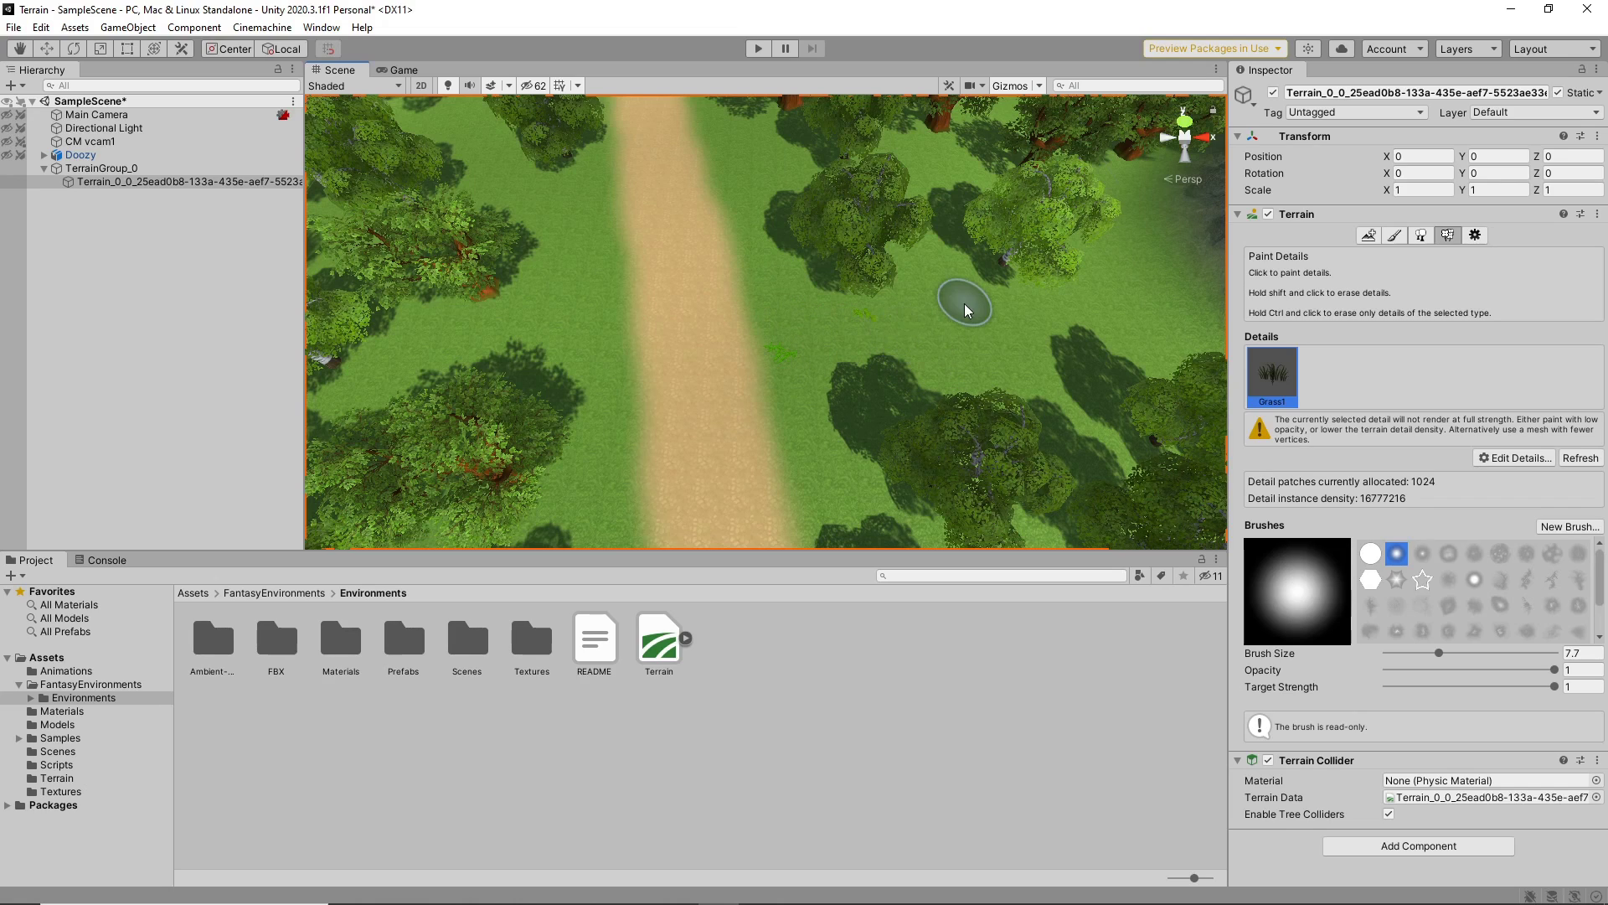
- Lower the brush opacity to 0.019 and paint sparse Grass1 patches on both sides of the straight road
{"action": "left_click", "coordinate": [1390, 670]}
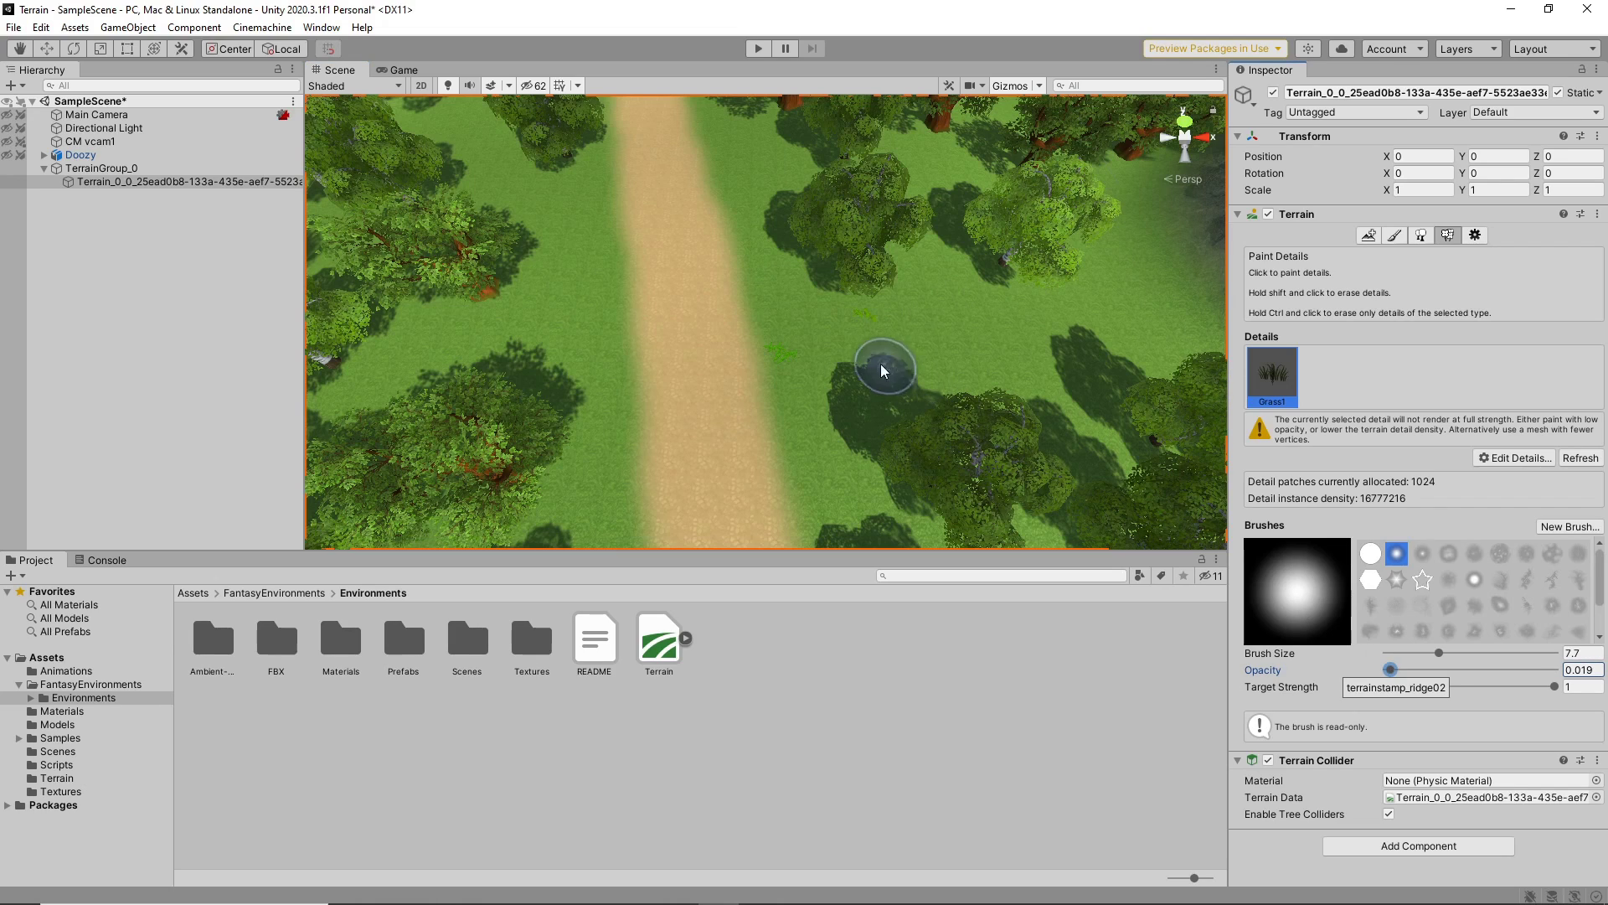
{"action": "left_click", "coordinate": [793, 312]}
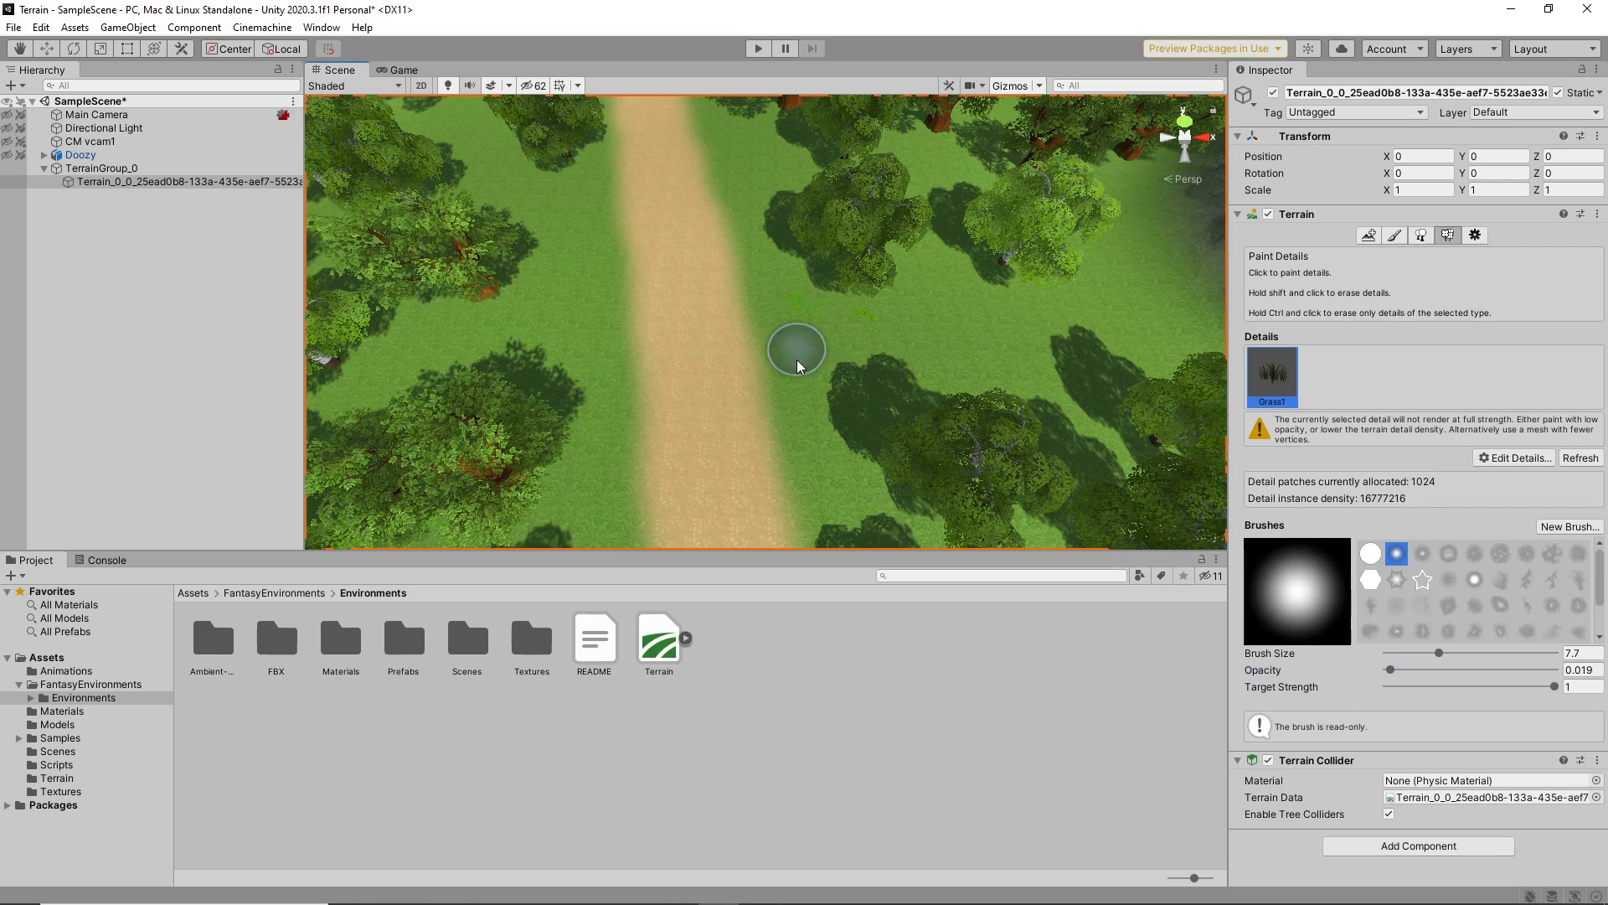
{"action": "scroll", "coordinate": [821, 417], "scroll_direction": "up", "scroll_amount": 3}
{"action": "mouse_move", "coordinate": [819, 421]}
{"action": "left_mouse_down"}
{"action": "mouse_move", "coordinate": [817, 360]}
{"action": "mouse_move", "coordinate": [995, 377]}
{"action": "left_mouse_up"}
{"action": "left_click_drag", "start_coordinate": [790, 229], "coordinate": [760, 201]}
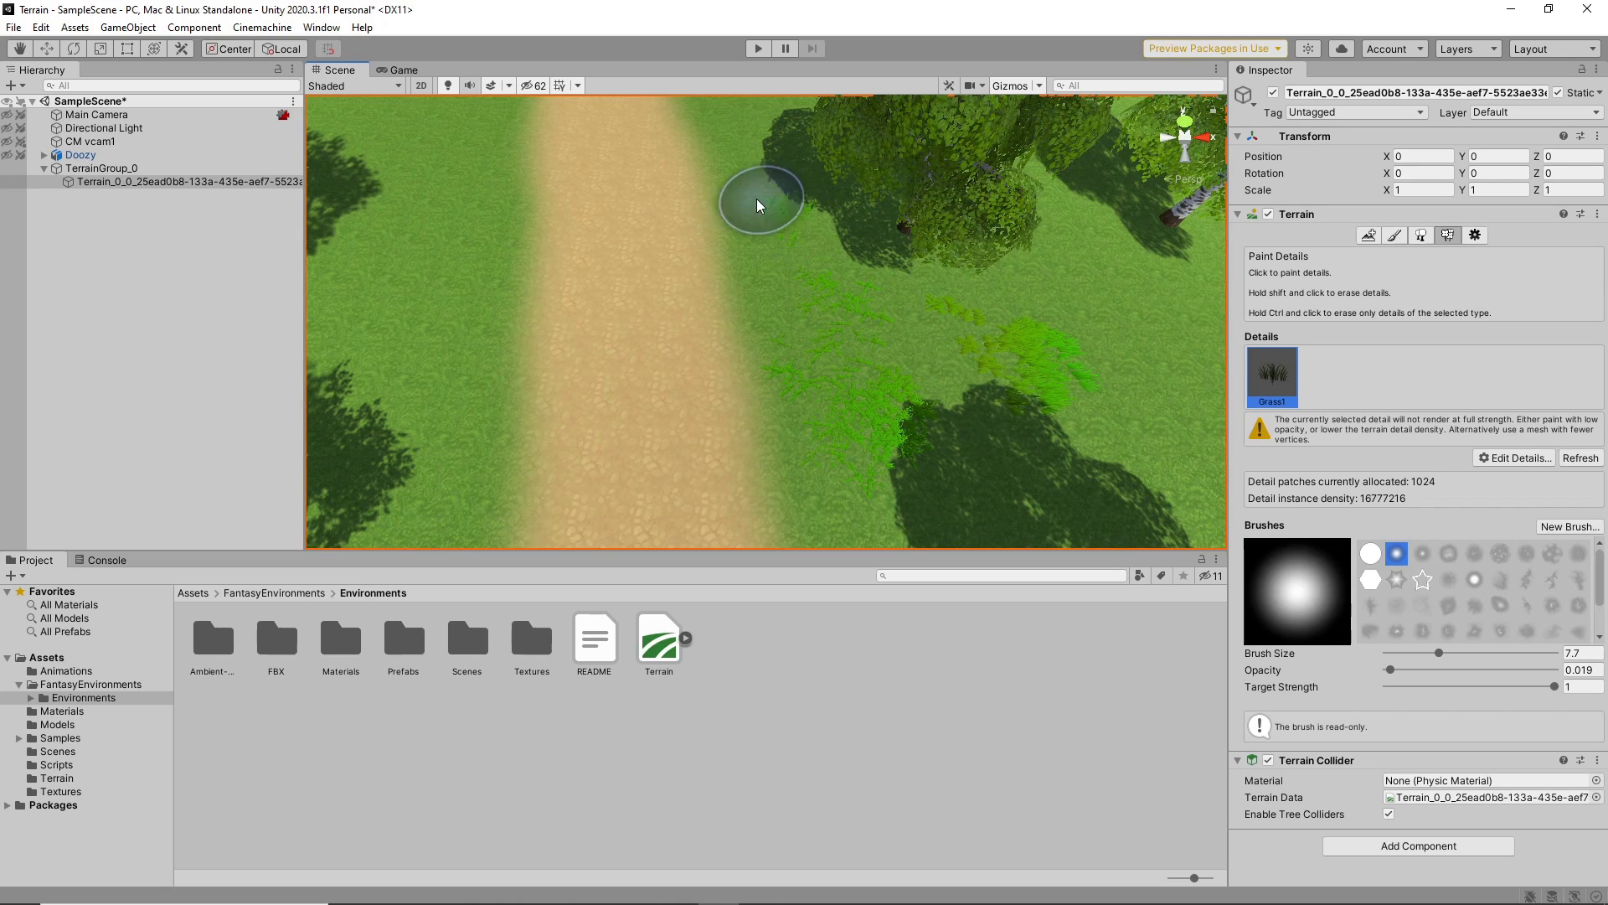
{"action": "left_click_drag", "start_coordinate": [972, 307], "coordinate": [1079, 238]}
{"action": "left_click_drag", "start_coordinate": [436, 277], "coordinate": [357, 252]}
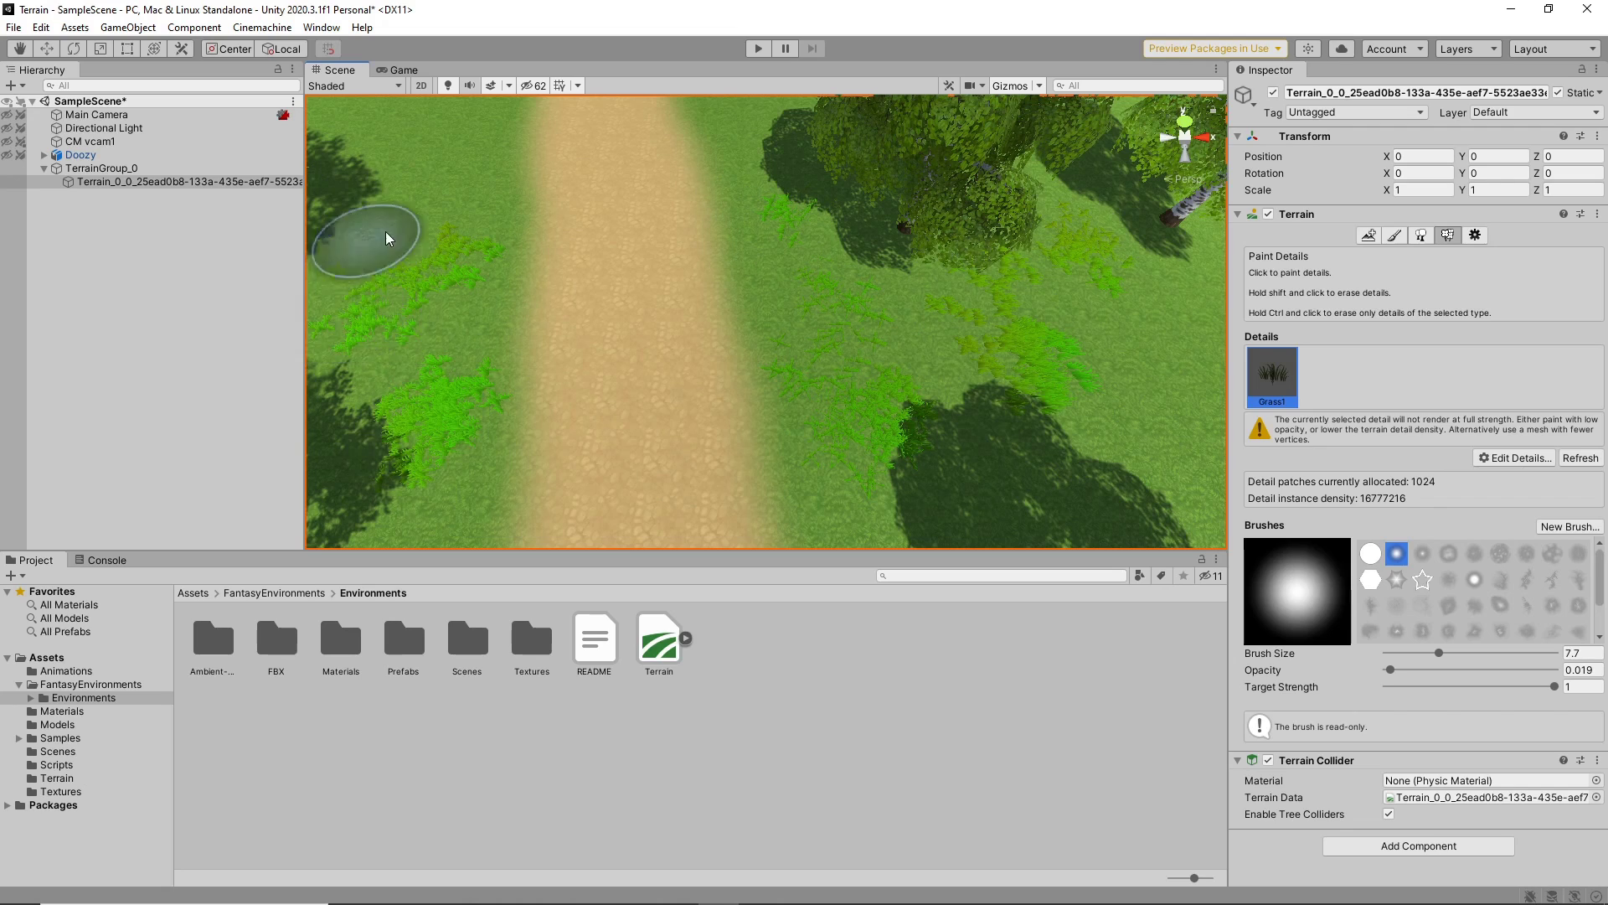
{"action": "scroll", "coordinate": [369, 250], "scroll_direction": "down", "scroll_amount": 3}
{"action": "mouse_move", "coordinate": [569, 259]}
{"action": "left_mouse_down"}
{"action": "mouse_move", "coordinate": [445, 341]}
{"action": "mouse_move", "coordinate": [495, 348]}
{"action": "mouse_move", "coordinate": [430, 330]}
{"action": "left_mouse_up"}
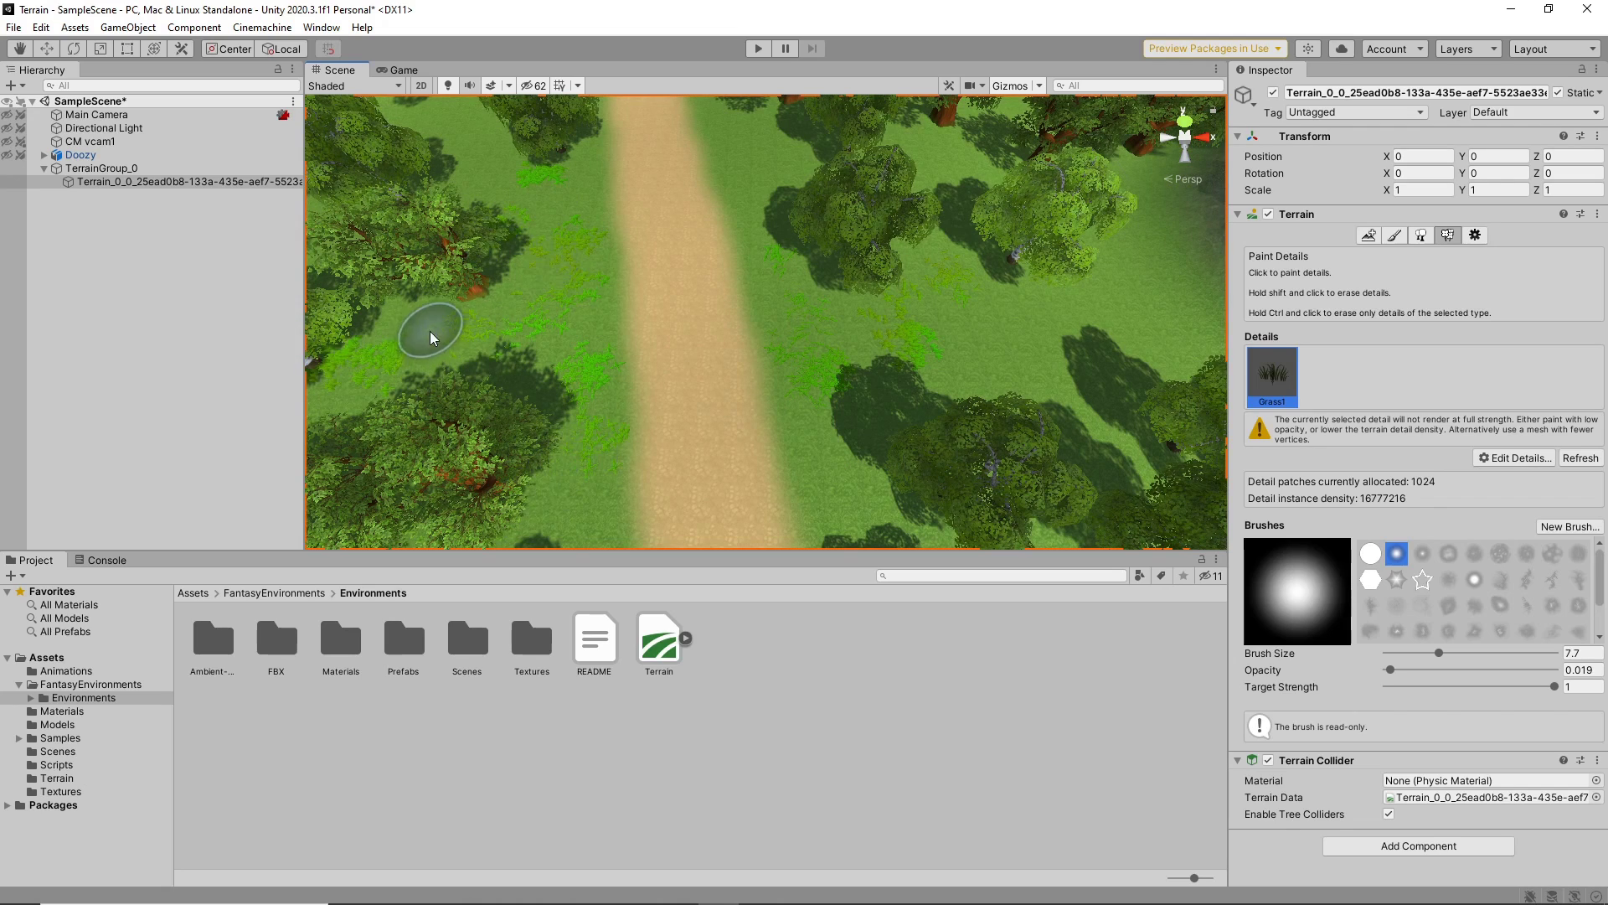
- Enlarge the brush to 26.3 and paint Grass1 among the trees, along the mountain edge and beside the curving road
{"action": "left_click_drag", "start_coordinate": [1439, 653], "coordinate": [1485, 653]}
{"action": "scroll", "coordinate": [419, 335], "scroll_direction": "down", "scroll_amount": 4}
{"action": "left_click", "coordinate": [502, 454]}
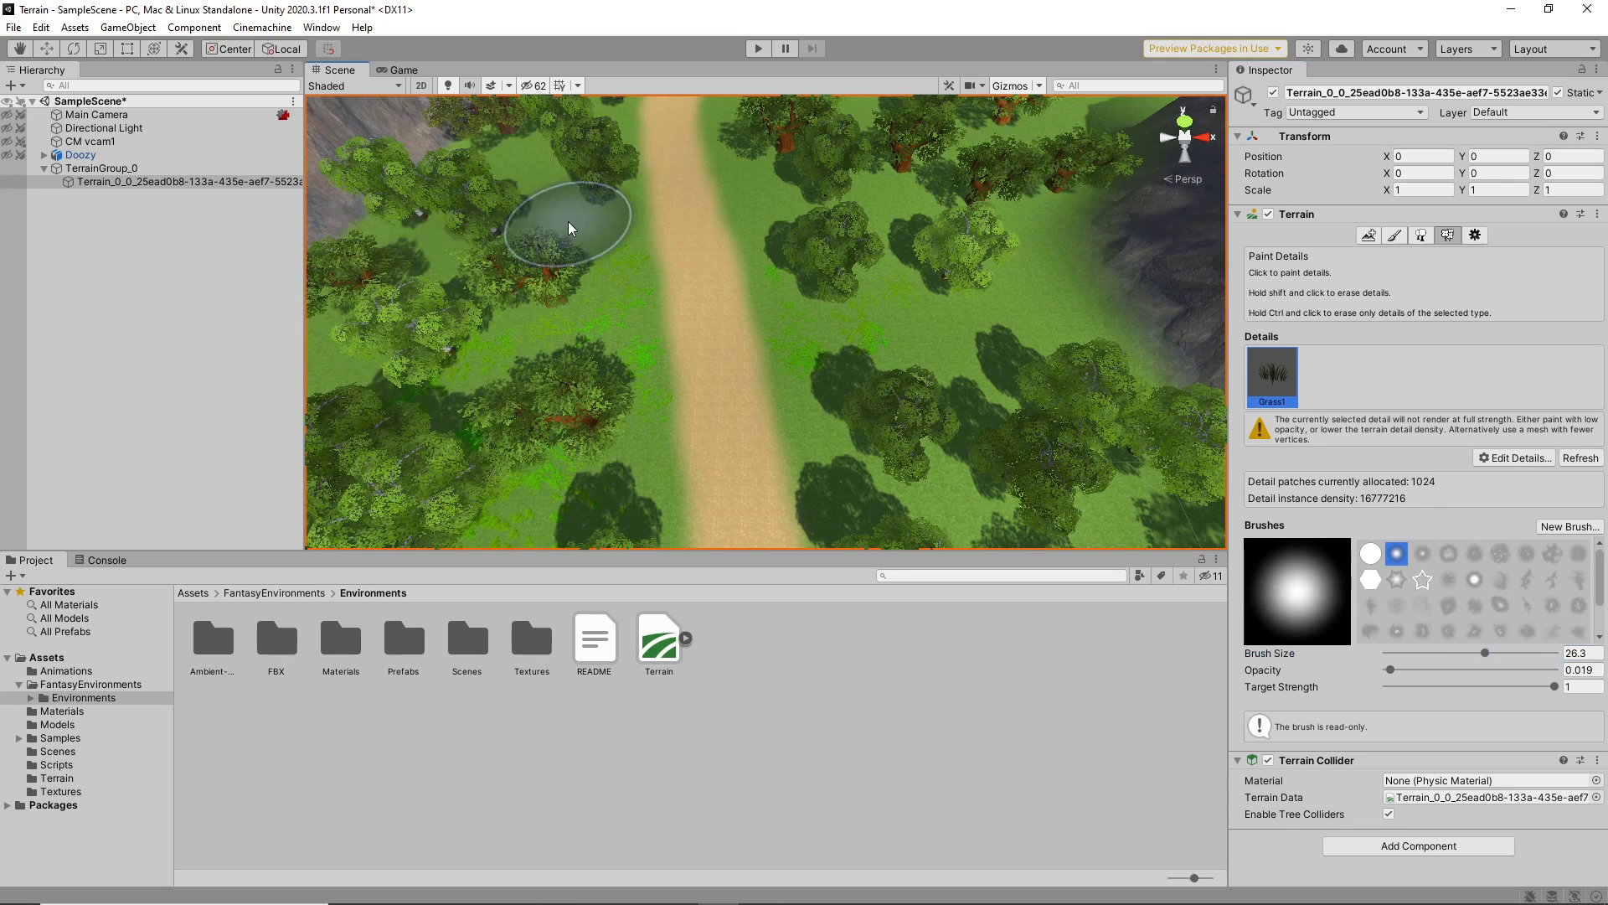
{"action": "mouse_move", "coordinate": [382, 400]}
{"action": "middle_mouse_down"}
{"action": "mouse_move", "coordinate": [470, 373]}
{"action": "mouse_move", "coordinate": [459, 360]}
{"action": "middle_mouse_up"}
{"action": "mouse_move", "coordinate": [796, 308]}
{"action": "left_mouse_down"}
{"action": "mouse_move", "coordinate": [901, 338]}
{"action": "mouse_move", "coordinate": [872, 436]}
{"action": "left_mouse_up"}
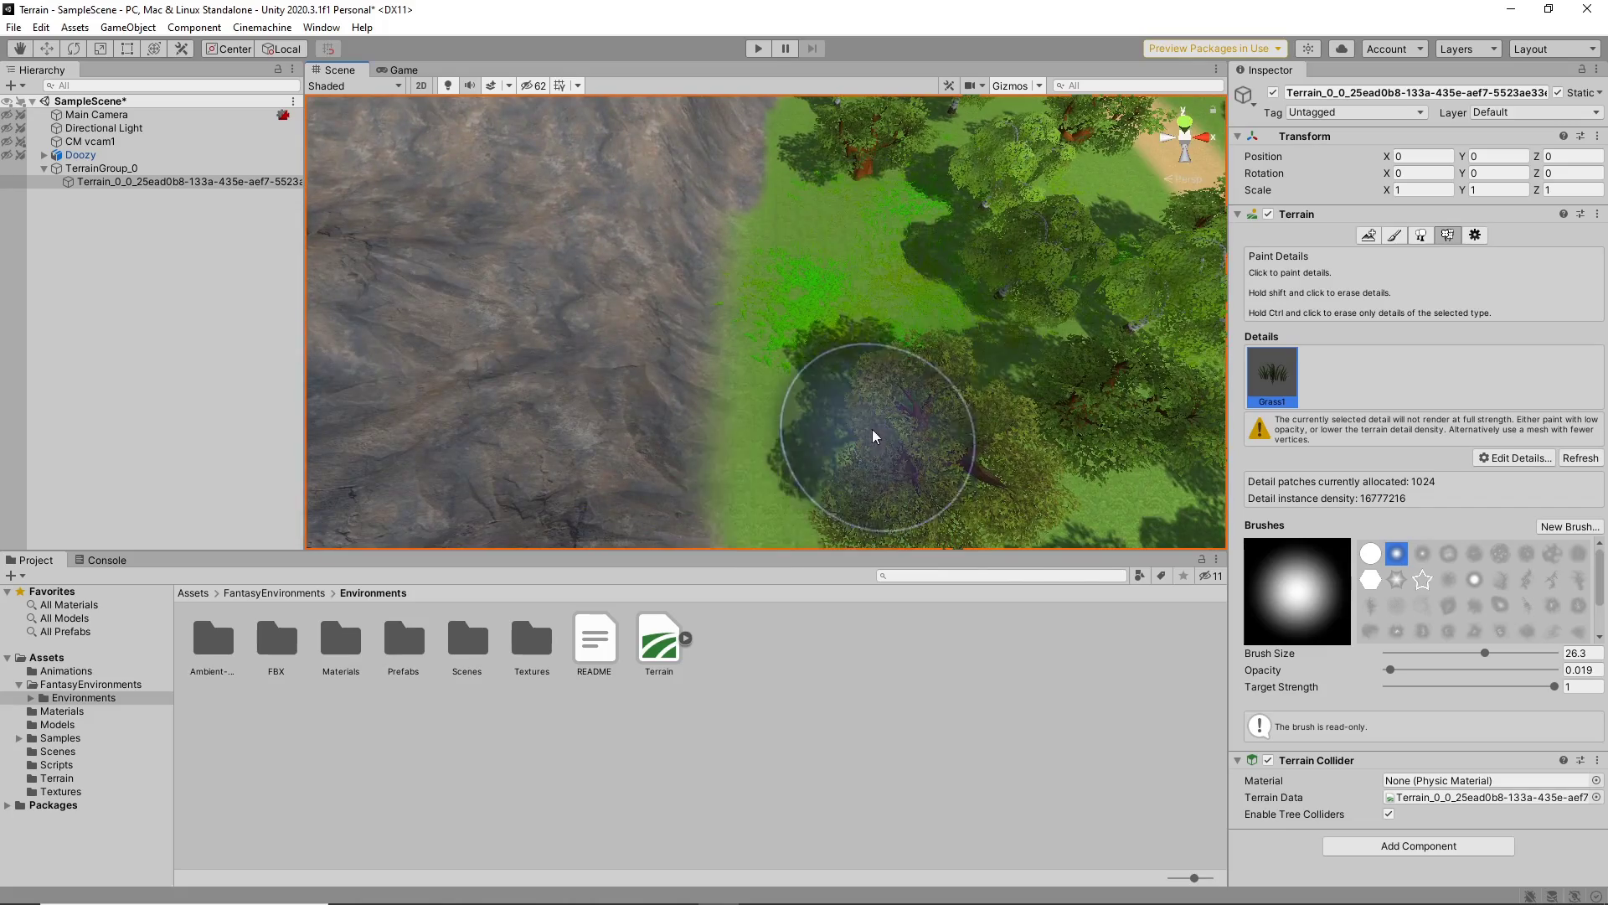
{"action": "middle_click_drag", "start_coordinate": [872, 436], "coordinate": [735, 313]}
{"action": "mouse_move", "coordinate": [734, 314]}
{"action": "left_mouse_down"}
{"action": "mouse_move", "coordinate": [692, 327]}
{"action": "mouse_move", "coordinate": [736, 462]}
{"action": "mouse_move", "coordinate": [890, 360]}
{"action": "left_mouse_up"}
{"action": "middle_click_drag", "start_coordinate": [909, 369], "coordinate": [775, 439]}
{"action": "mouse_move", "coordinate": [775, 440]}
{"action": "left_mouse_down"}
{"action": "mouse_move", "coordinate": [752, 413]}
{"action": "mouse_move", "coordinate": [760, 201]}
{"action": "left_mouse_up"}
{"action": "middle_click_drag", "start_coordinate": [821, 495], "coordinate": [656, 187]}
{"action": "mouse_move", "coordinate": [657, 186]}
{"action": "left_mouse_down"}
{"action": "mouse_move", "coordinate": [876, 149]}
{"action": "mouse_move", "coordinate": [1001, 341]}
{"action": "left_mouse_up"}
{"action": "middle_click_drag", "start_coordinate": [1047, 356], "coordinate": [779, 381]}
{"action": "left_click_drag", "start_coordinate": [779, 381], "coordinate": [872, 359]}
{"action": "middle_click_drag", "start_coordinate": [1114, 419], "coordinate": [670, 326]}
{"action": "mouse_move", "coordinate": [671, 327]}
{"action": "left_mouse_down"}
{"action": "mouse_move", "coordinate": [714, 460]}
{"action": "mouse_move", "coordinate": [466, 449]}
{"action": "left_mouse_up"}
{"action": "middle_click_drag", "start_coordinate": [466, 449], "coordinate": [854, 435]}
{"action": "left_click_drag", "start_coordinate": [854, 435], "coordinate": [513, 394]}
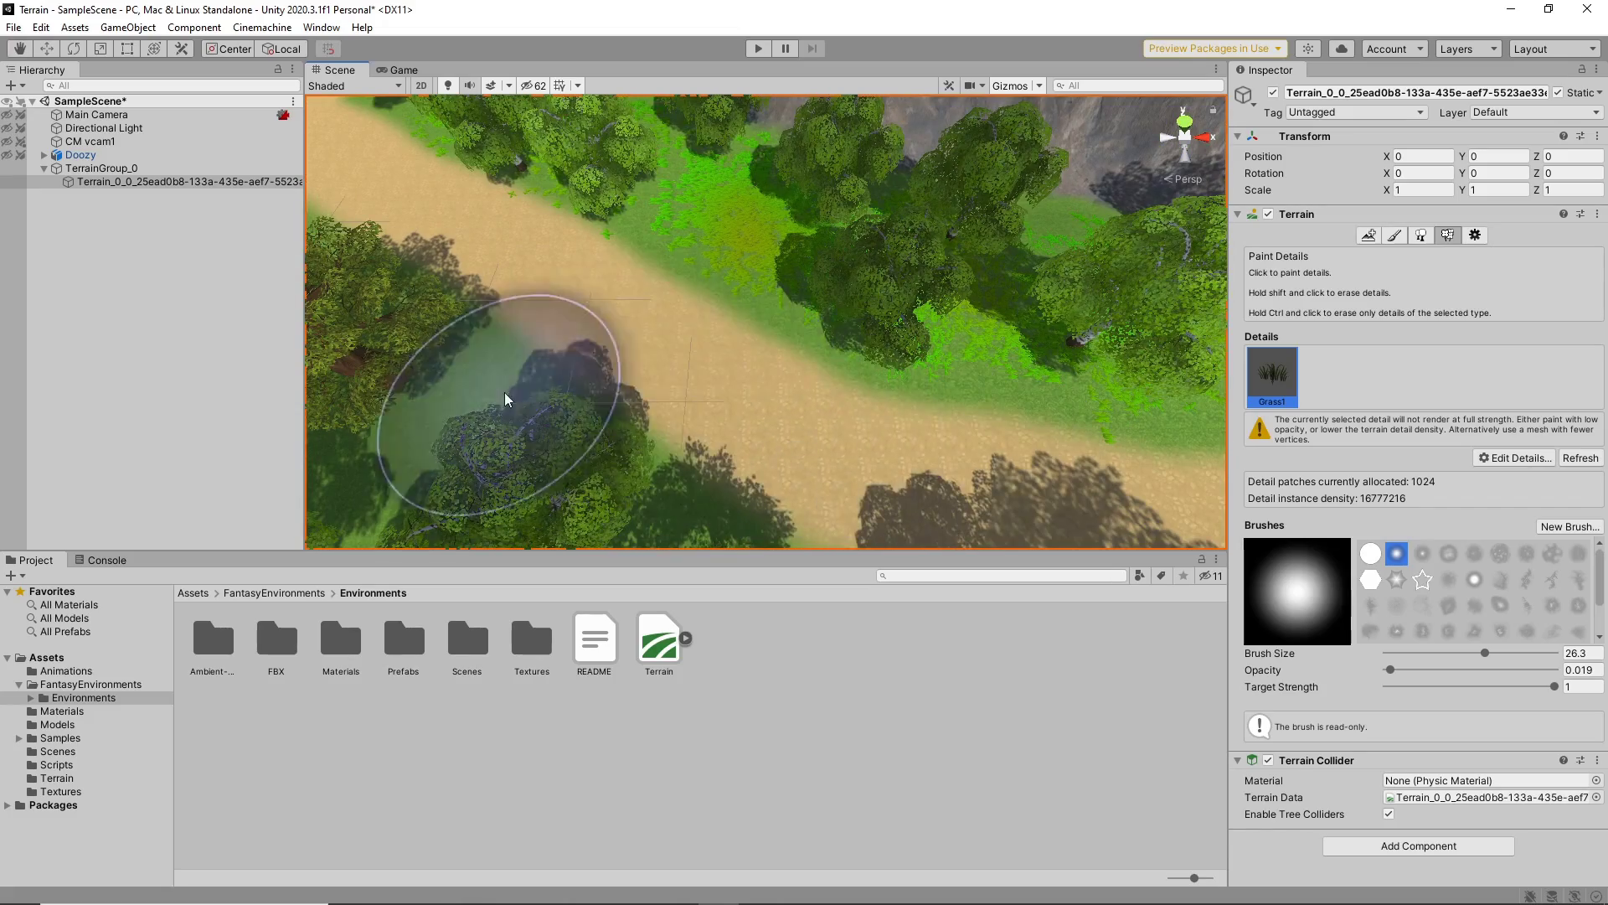
- Continue painting Grass1 around the road junctions and through the wooded areas out to the terrain's edge
{"action": "middle_click_drag", "start_coordinate": [513, 394], "coordinate": [855, 387]}
{"action": "left_click_drag", "start_coordinate": [459, 223], "coordinate": [423, 377]}
{"action": "mouse_move", "coordinate": [424, 377]}
{"action": "middle_mouse_down"}
{"action": "mouse_move", "coordinate": [611, 466]}
{"action": "mouse_move", "coordinate": [696, 384]}
{"action": "mouse_move", "coordinate": [754, 402]}
{"action": "middle_mouse_up"}
{"action": "scroll", "coordinate": [636, 416], "scroll_direction": "up", "scroll_amount": 10}
{"action": "left_click_drag", "start_coordinate": [754, 402], "coordinate": [485, 360]}
{"action": "mouse_move", "coordinate": [352, 368]}
{"action": "middle_mouse_down"}
{"action": "mouse_move", "coordinate": [509, 351]}
{"action": "mouse_move", "coordinate": [503, 402]}
{"action": "middle_mouse_up"}
{"action": "scroll", "coordinate": [599, 226], "scroll_direction": "down", "scroll_amount": 5}
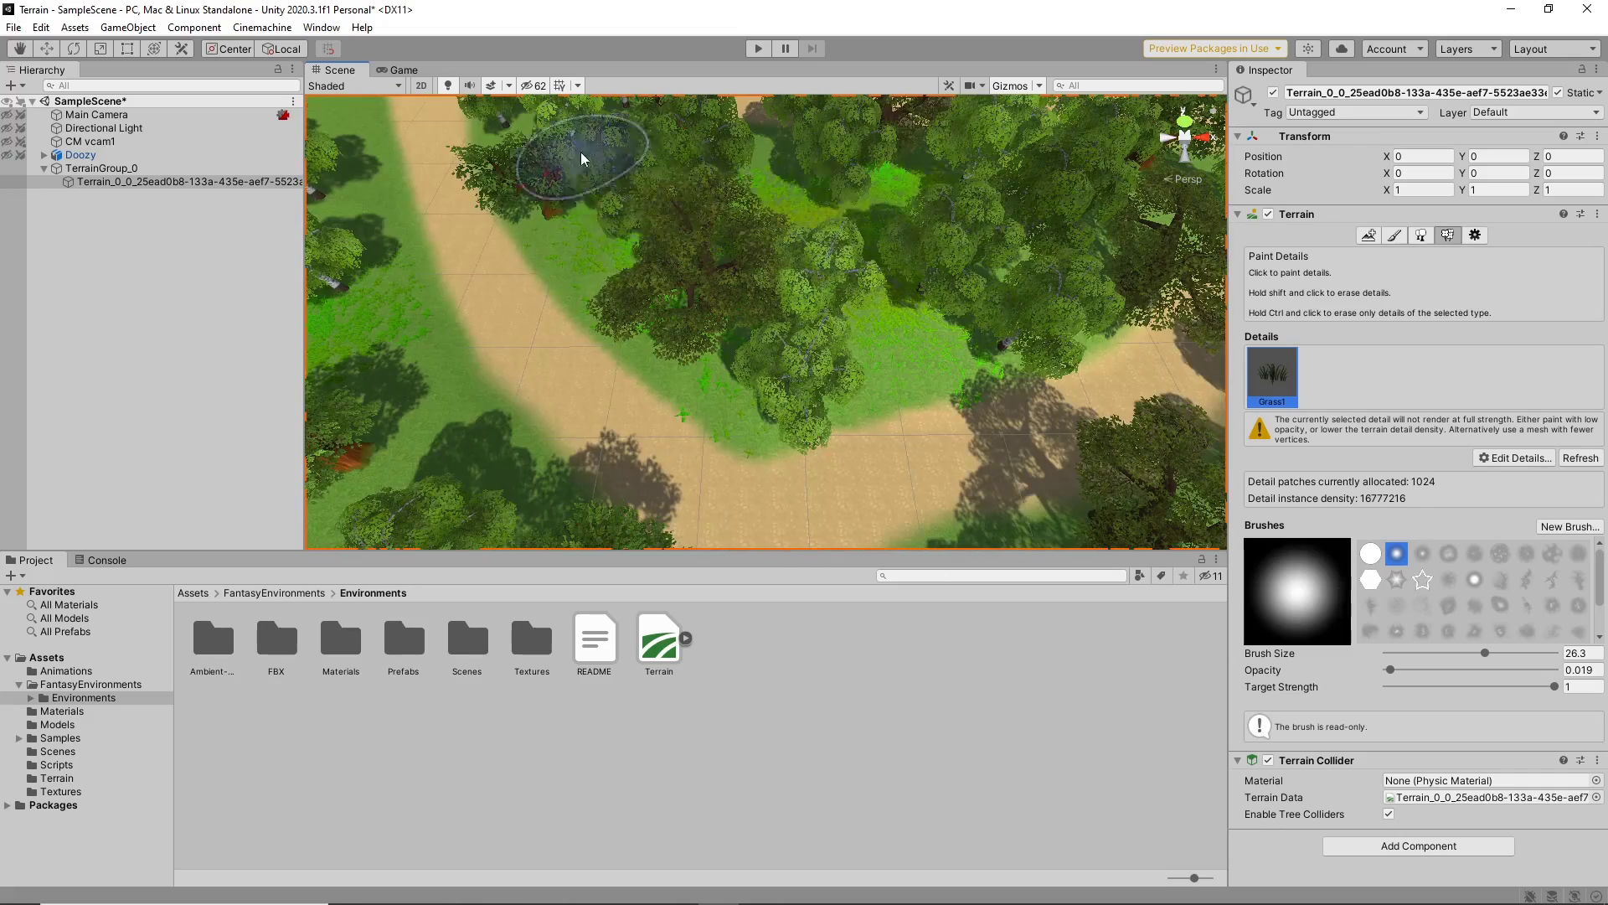
{"action": "middle_click_drag", "start_coordinate": [779, 251], "coordinate": [980, 274]}
{"action": "mouse_move", "coordinate": [565, 439]}
{"action": "middle_mouse_down"}
{"action": "mouse_move", "coordinate": [574, 374]}
{"action": "mouse_move", "coordinate": [595, 453]}
{"action": "middle_mouse_up"}
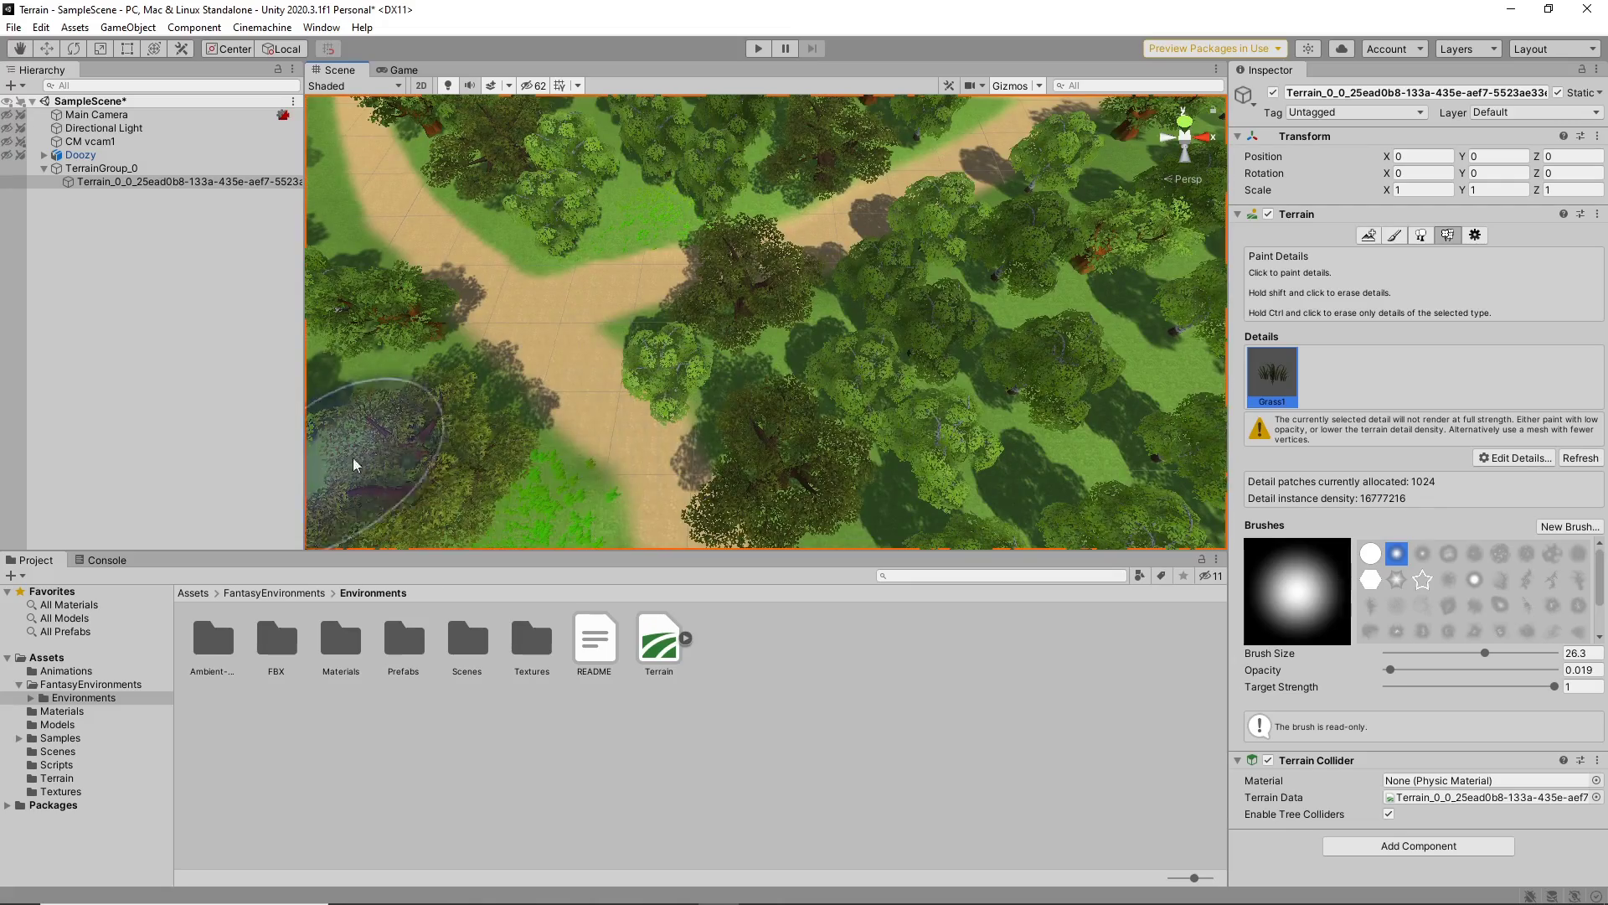
{"action": "scroll", "coordinate": [1103, 424], "scroll_direction": "down", "scroll_amount": 3}
{"action": "middle_click_drag", "start_coordinate": [1102, 424], "coordinate": [869, 359]}
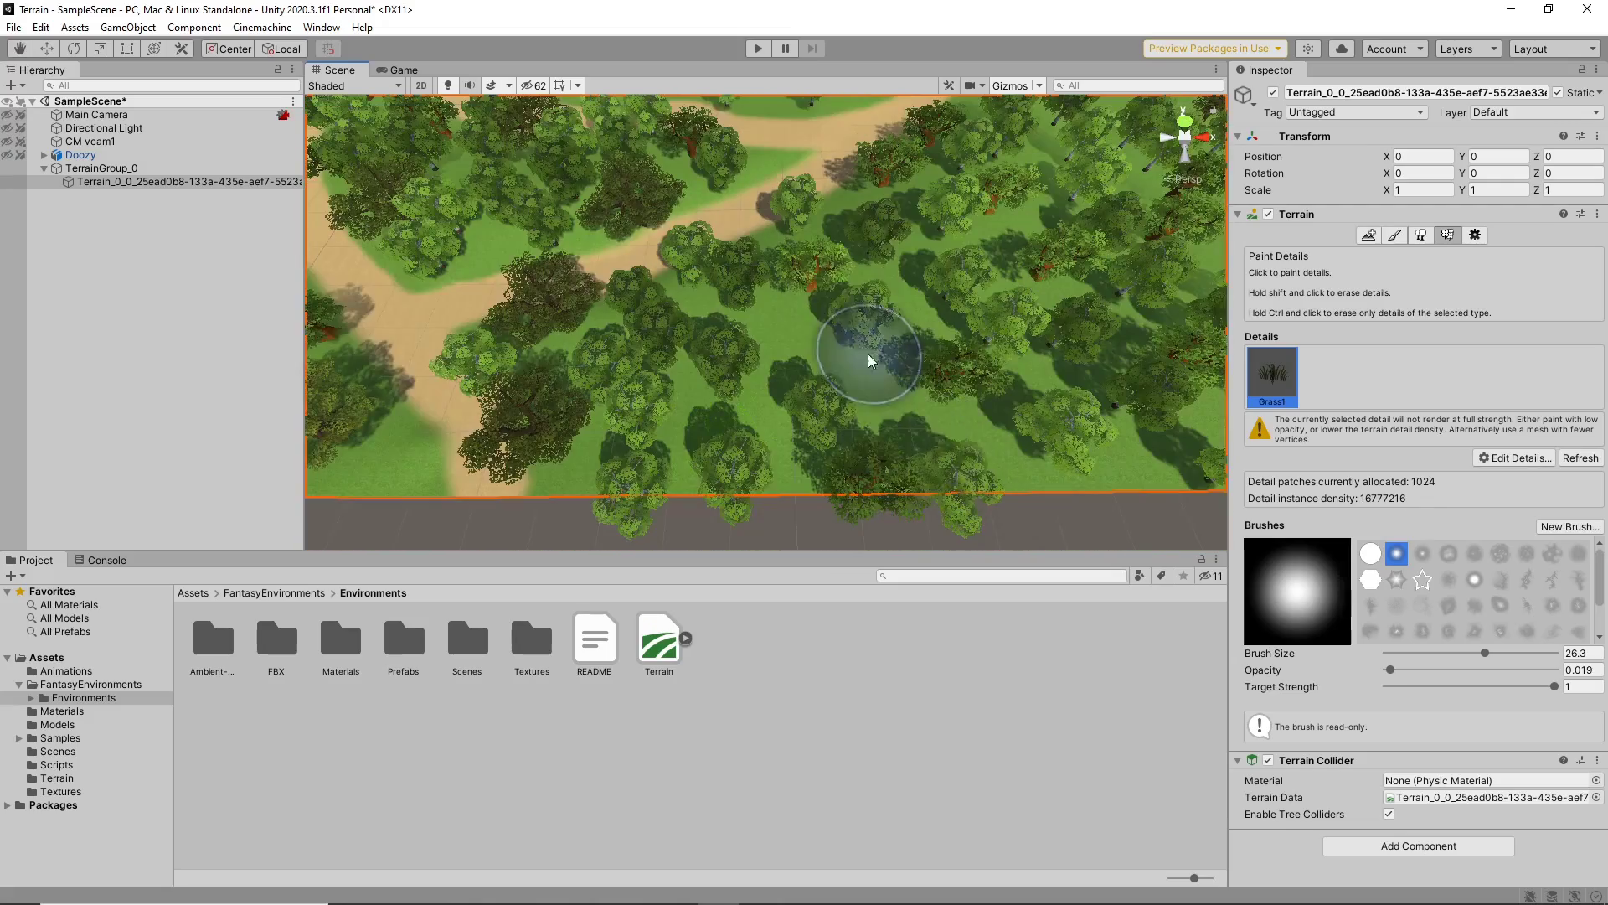
{"action": "left_click_drag", "start_coordinate": [904, 411], "coordinate": [1061, 440]}
{"action": "middle_click_drag", "start_coordinate": [1060, 440], "coordinate": [988, 407]}
{"action": "scroll", "coordinate": [1008, 407], "scroll_direction": "down", "scroll_amount": 5}
{"action": "middle_click_drag", "start_coordinate": [754, 165], "coordinate": [933, 391]}
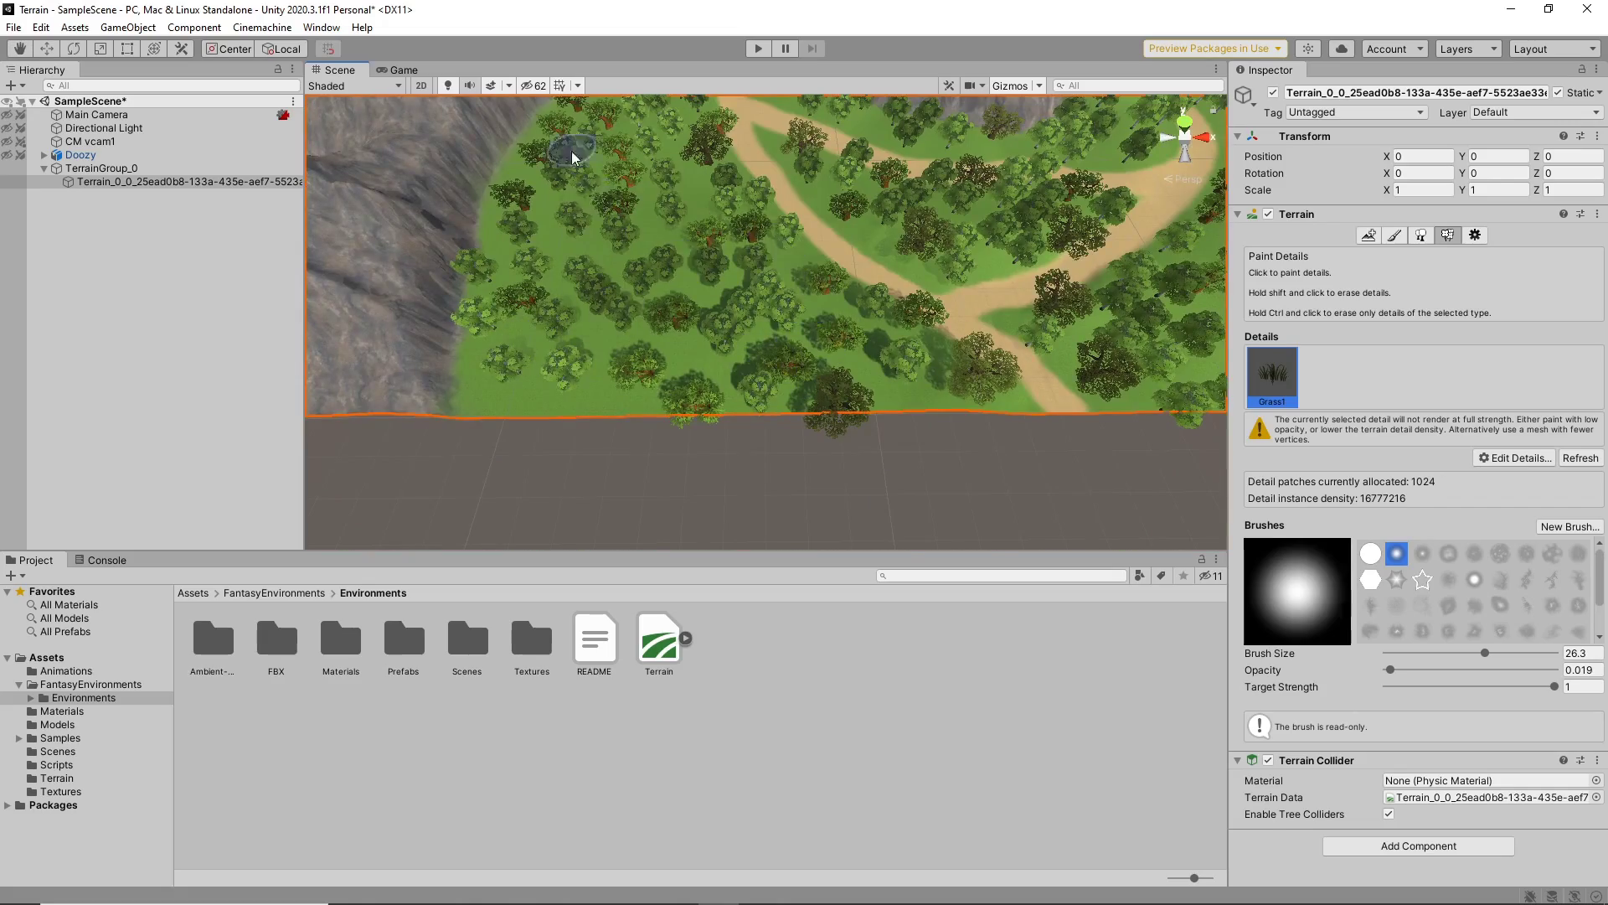
{"action": "middle_click_drag", "start_coordinate": [567, 176], "coordinate": [764, 247]}
{"action": "scroll", "coordinate": [764, 247], "scroll_direction": "down", "scroll_amount": 2}
{"action": "middle_click_drag", "start_coordinate": [729, 169], "coordinate": [819, 259]}
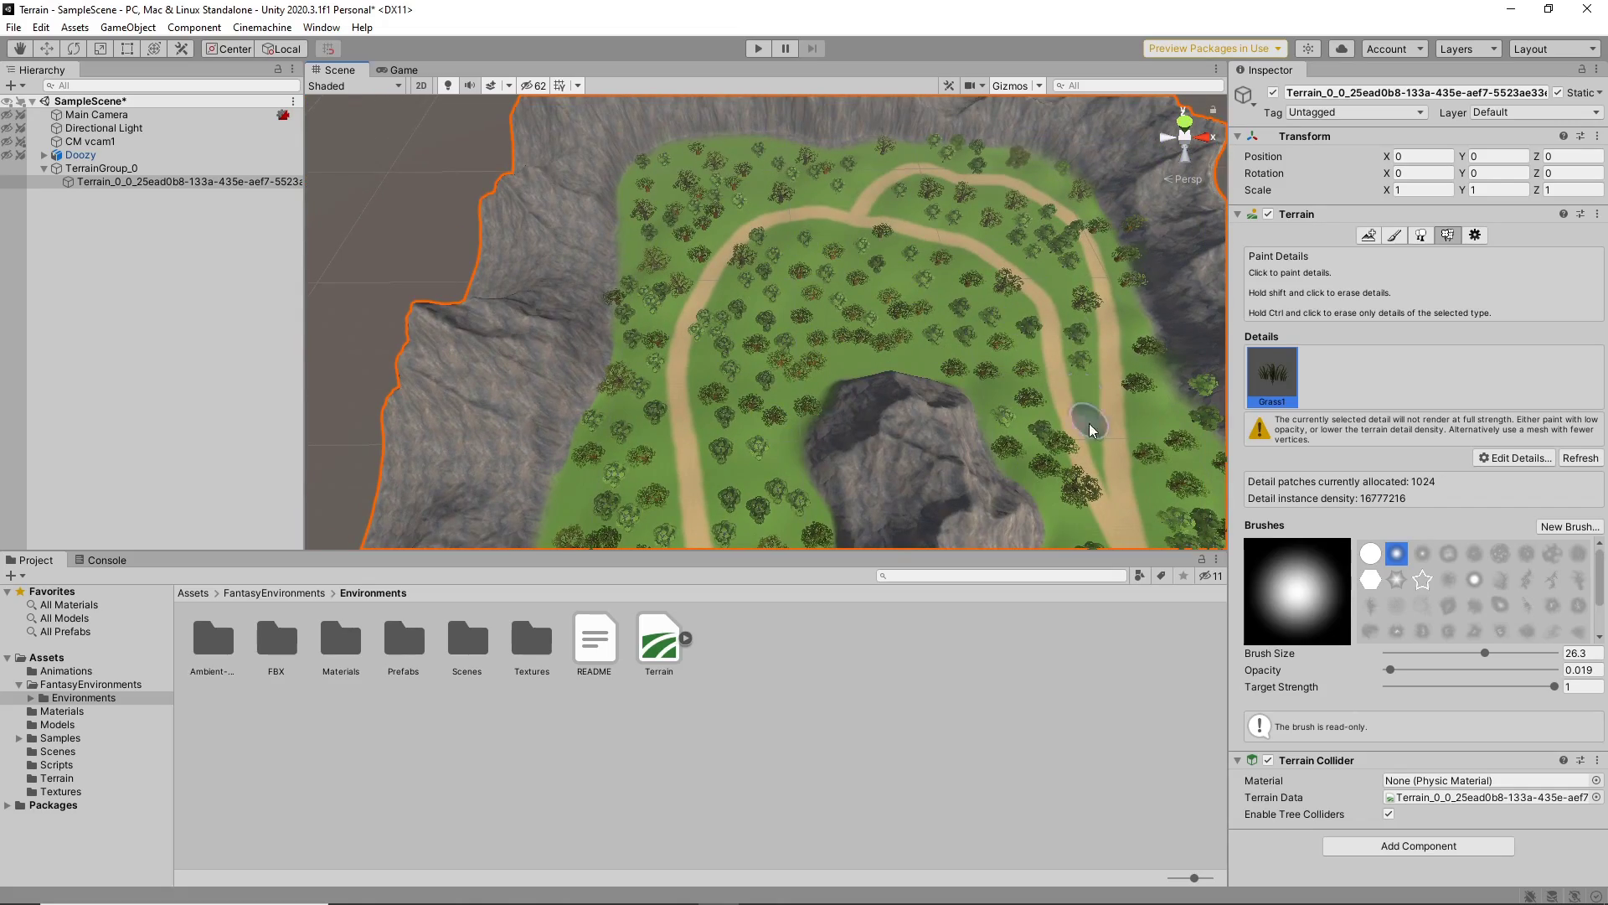
{"action": "middle_click_drag", "start_coordinate": [1147, 519], "coordinate": [1008, 433]}
{"action": "middle_click_drag", "start_coordinate": [1077, 540], "coordinate": [1138, 476]}
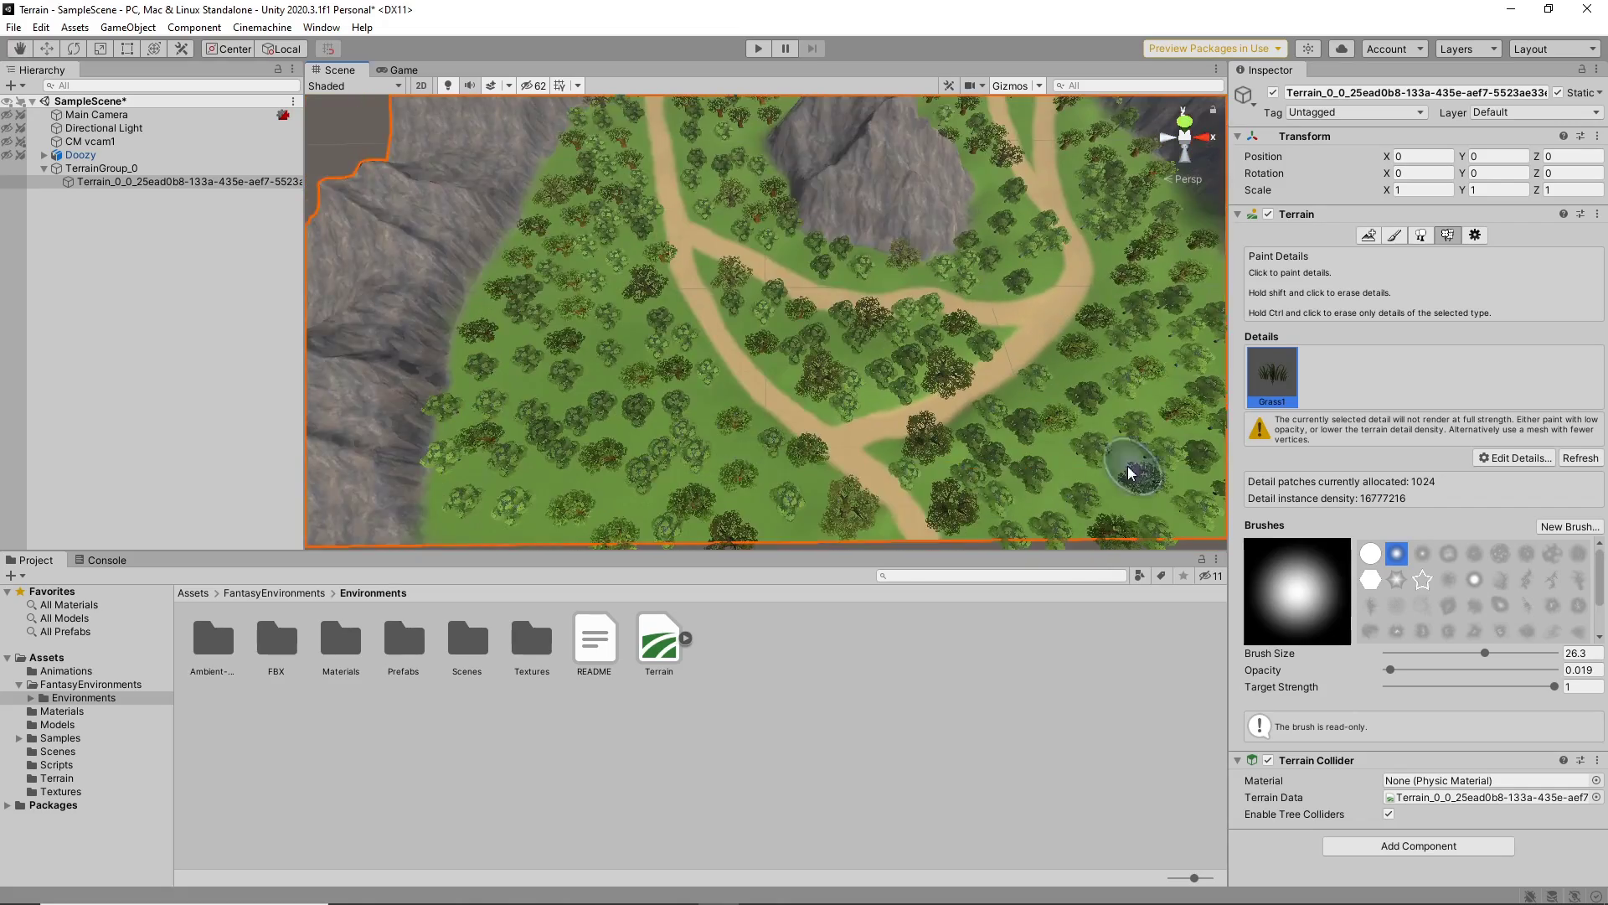
{"action": "scroll", "coordinate": [917, 380], "scroll_direction": "down", "scroll_amount": 4}
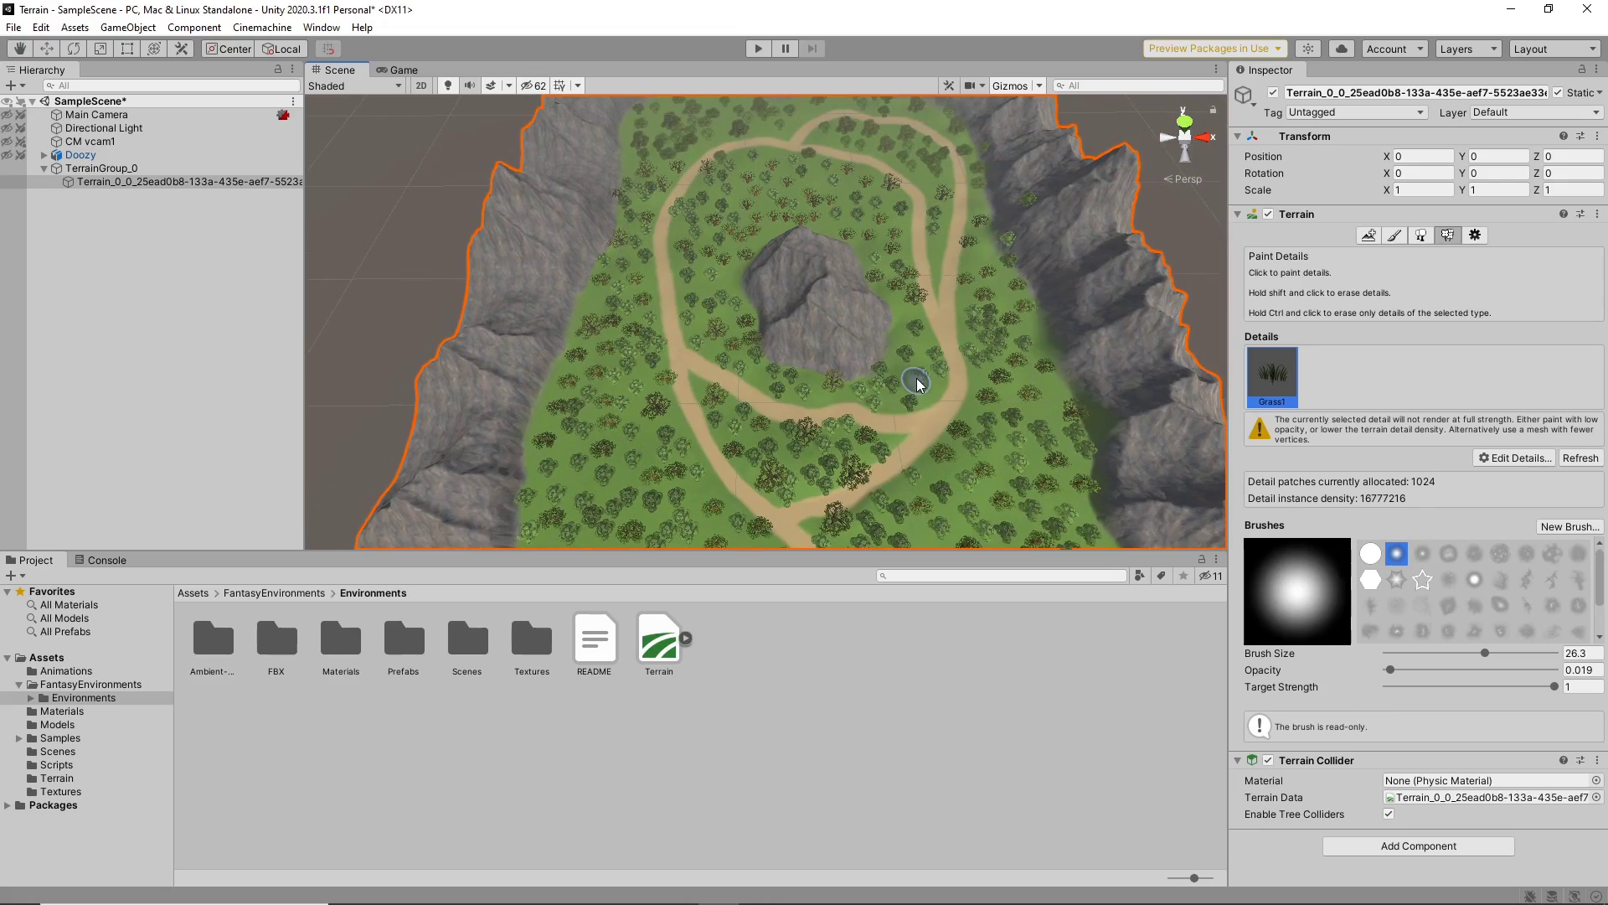
- Play the scene briefly to check the painted grass from the character's viewpoint, ending on the game view
{"action": "left_click", "coordinate": [754, 49]}
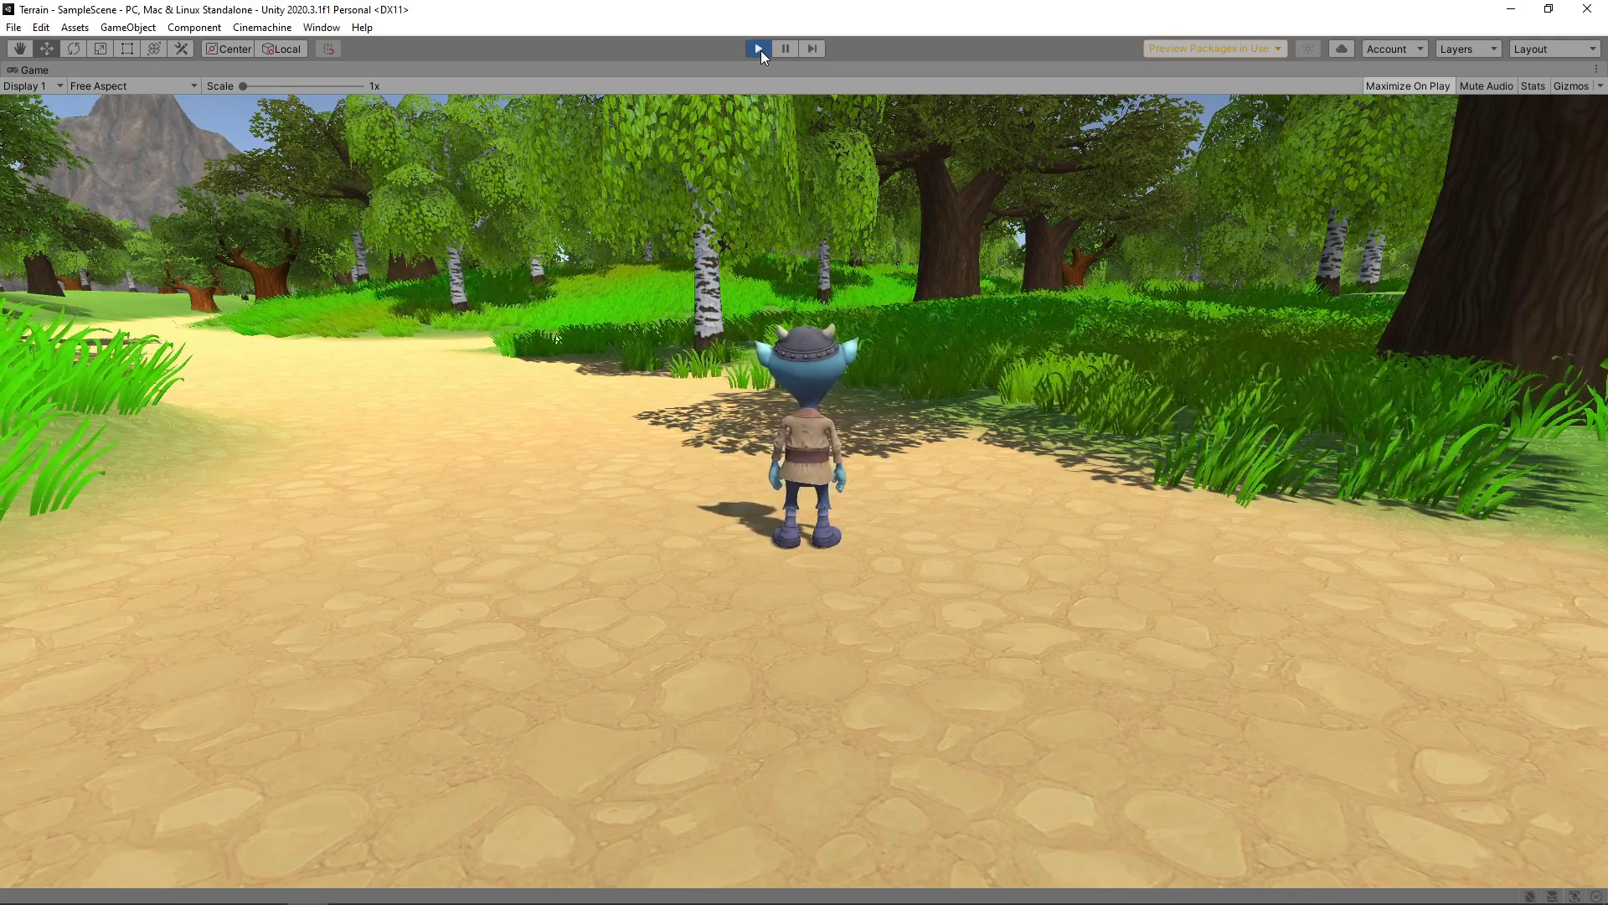
{"action": "left_click", "coordinate": [759, 49]}
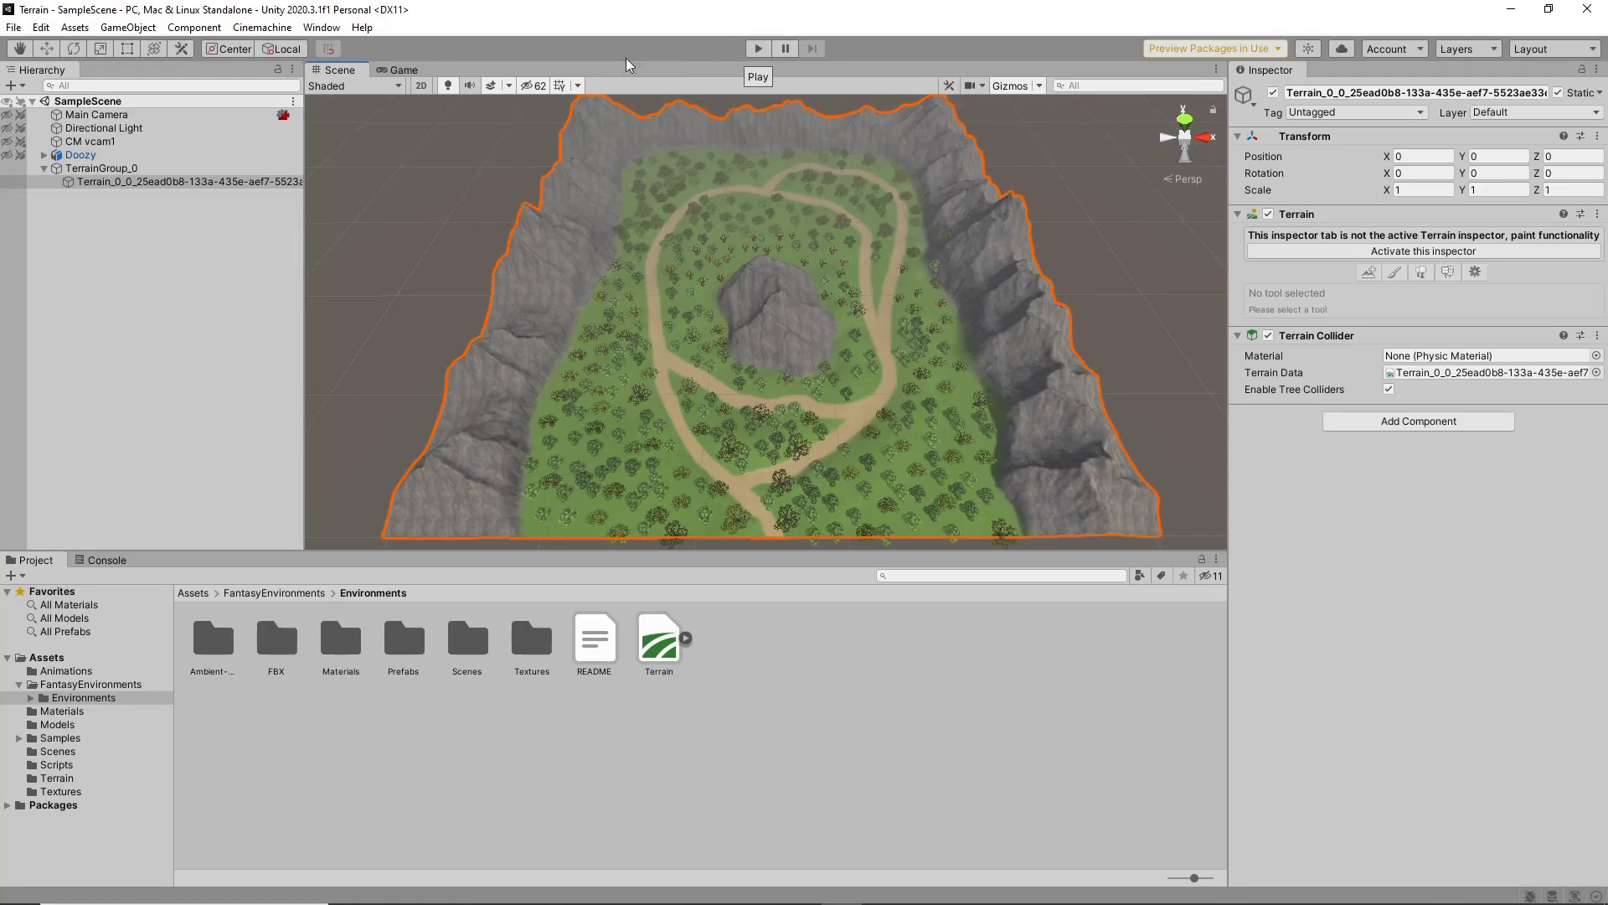
{"action": "left_click", "coordinate": [417, 69]}
- Edit the terrain's Grass1 detail mesh to a minimum width and height of 0.7 and a maximum width and height of 1.2
{"action": "left_click", "coordinate": [1430, 250]}
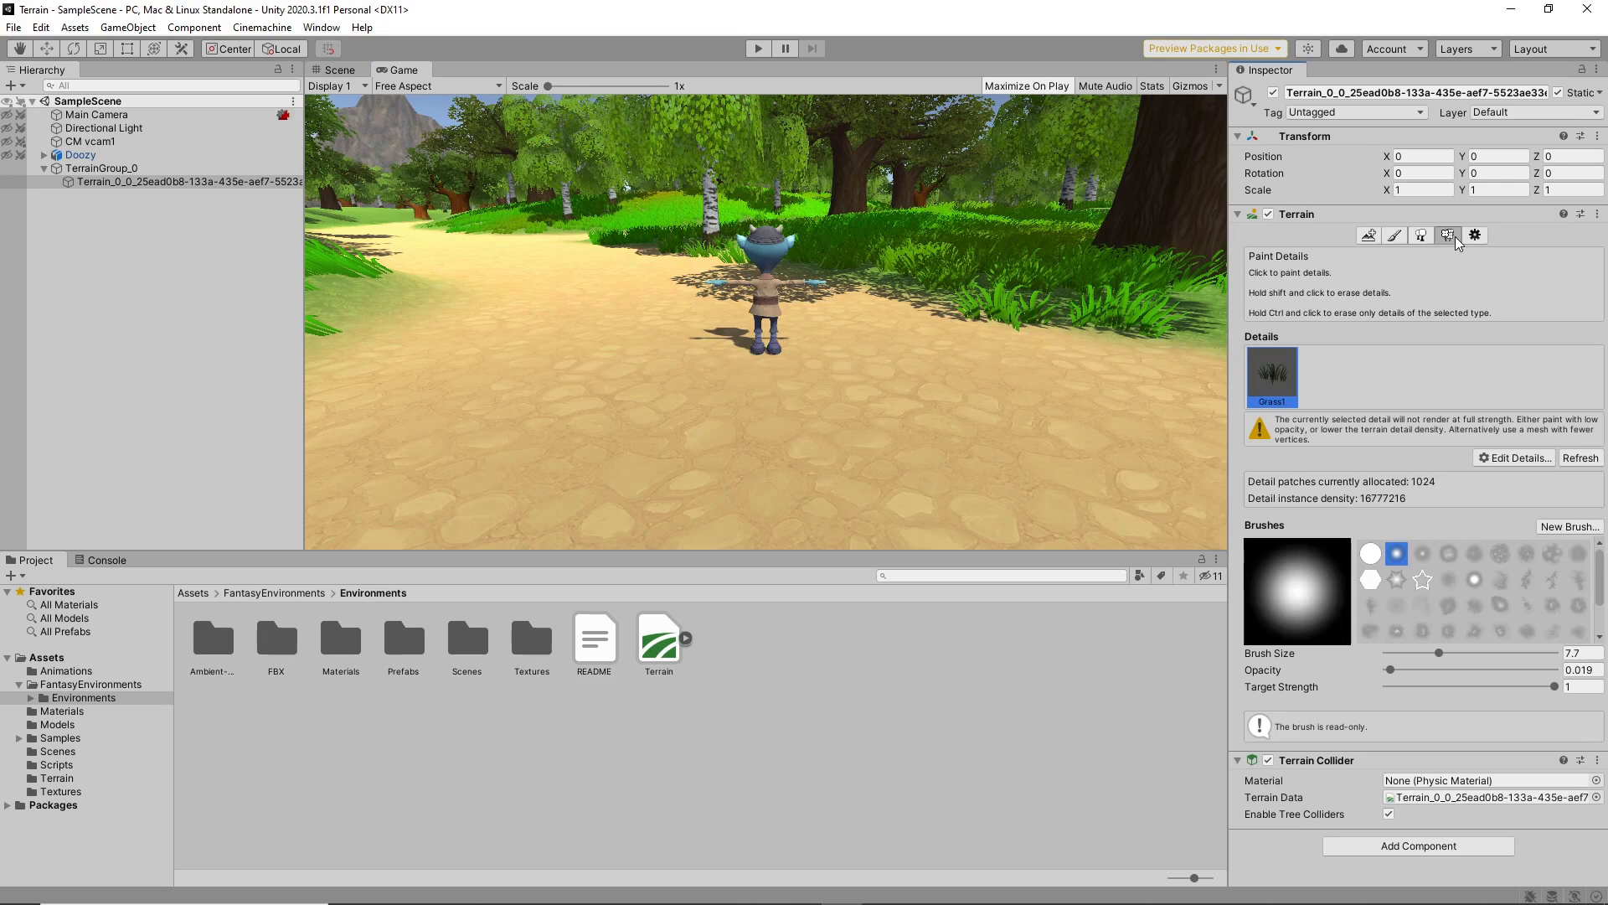
{"action": "left_click", "coordinate": [1529, 459]}
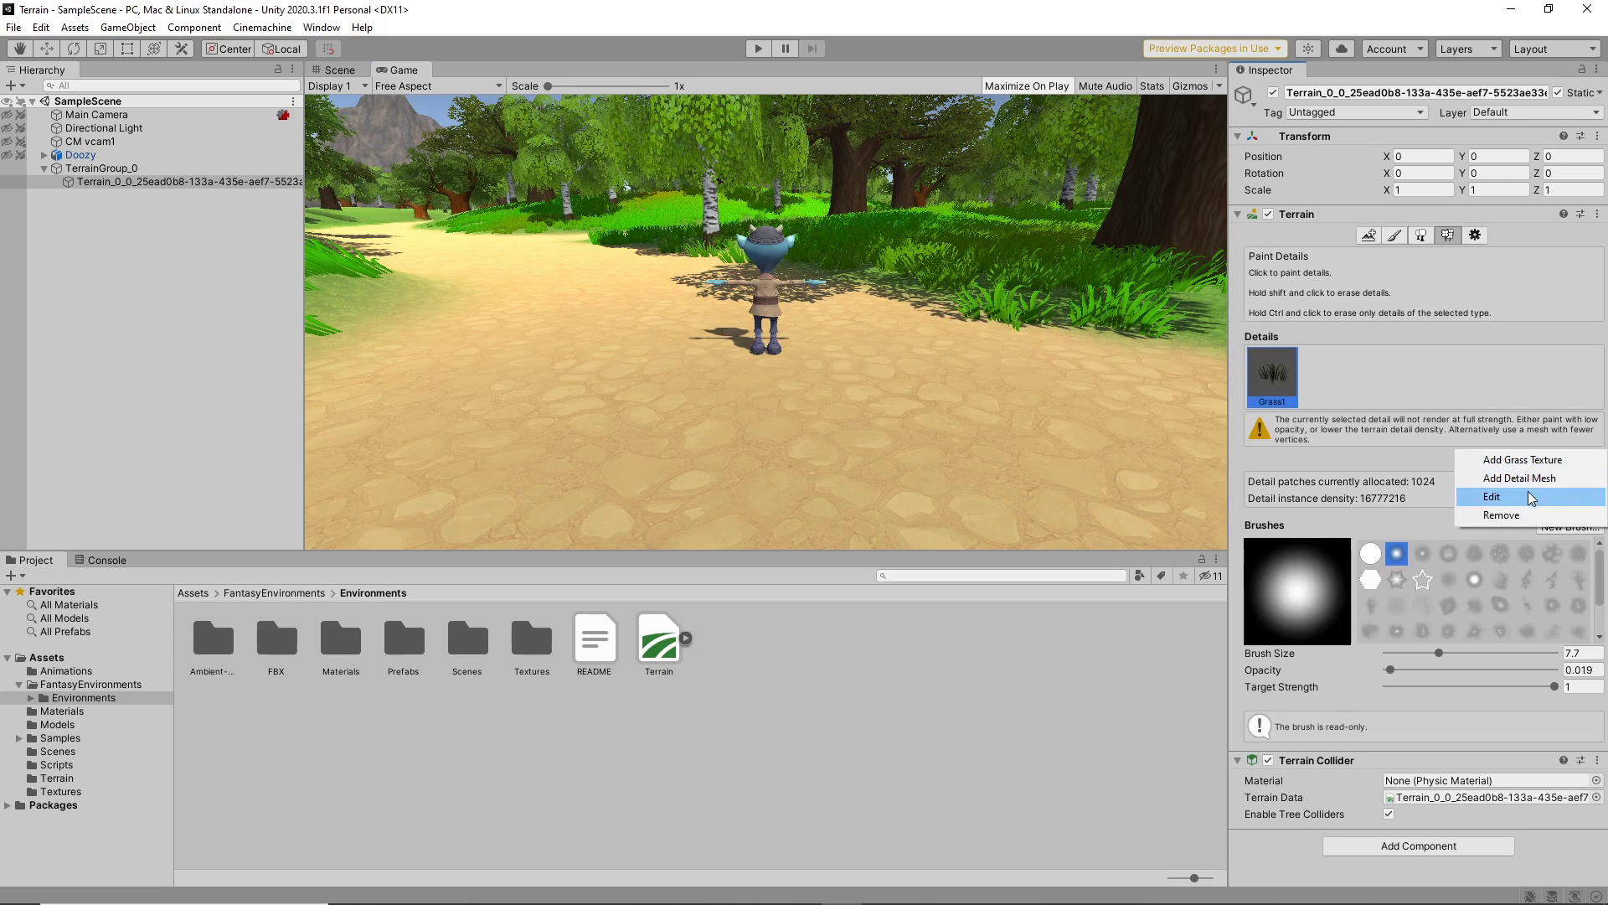
{"action": "left_click", "coordinate": [1530, 496]}
{"action": "left_click", "coordinate": [1395, 498]}
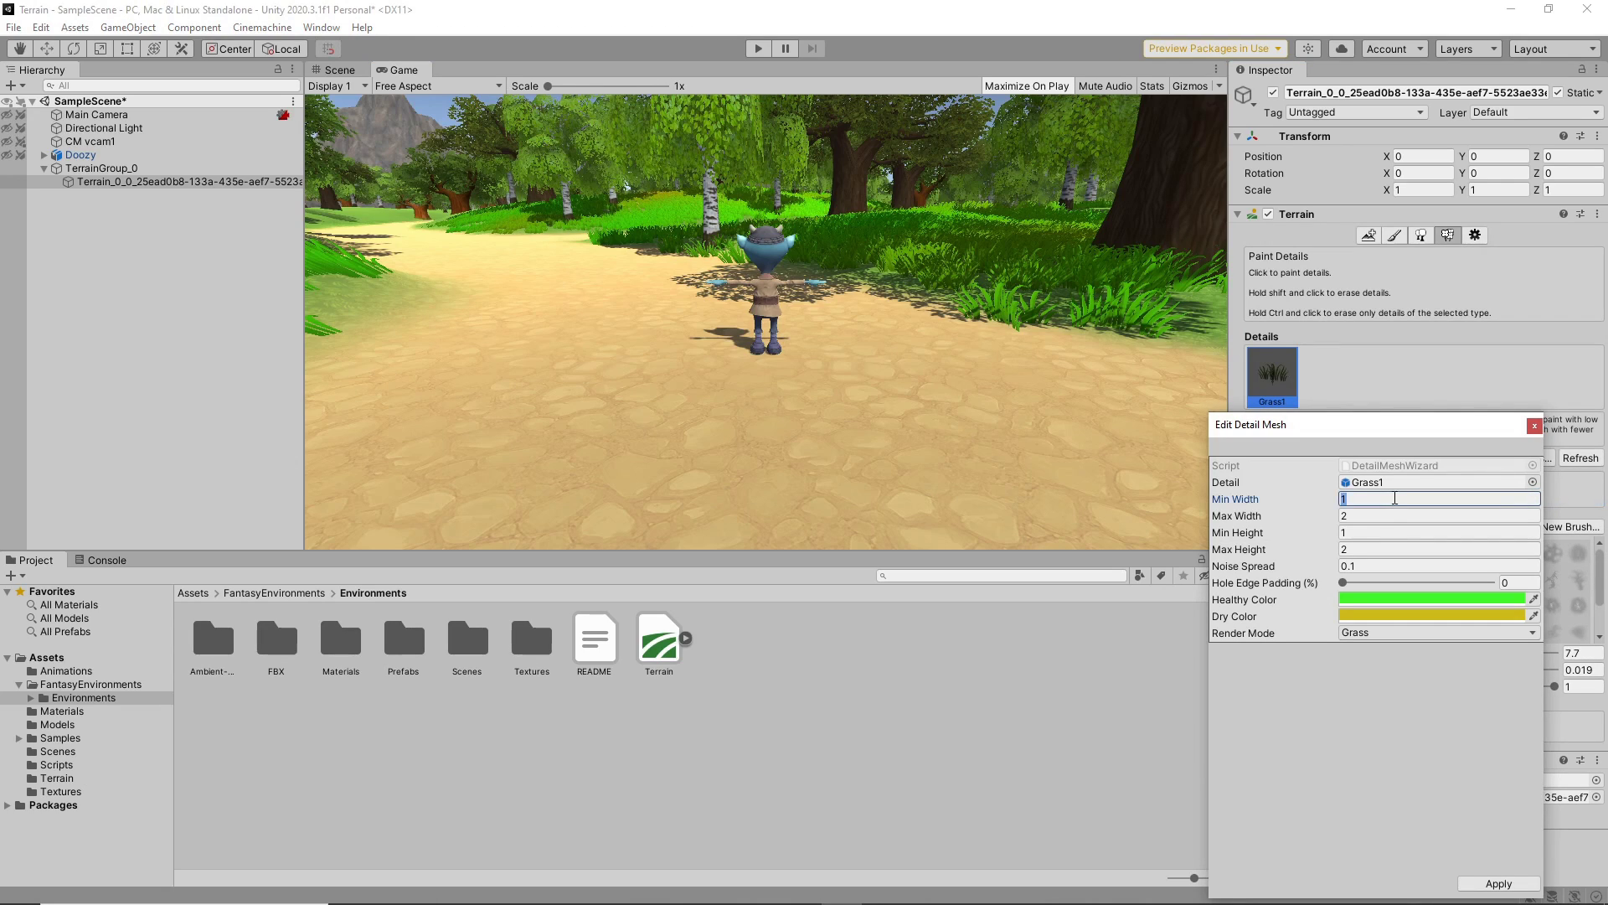
{"action": "type", "text": "0."}
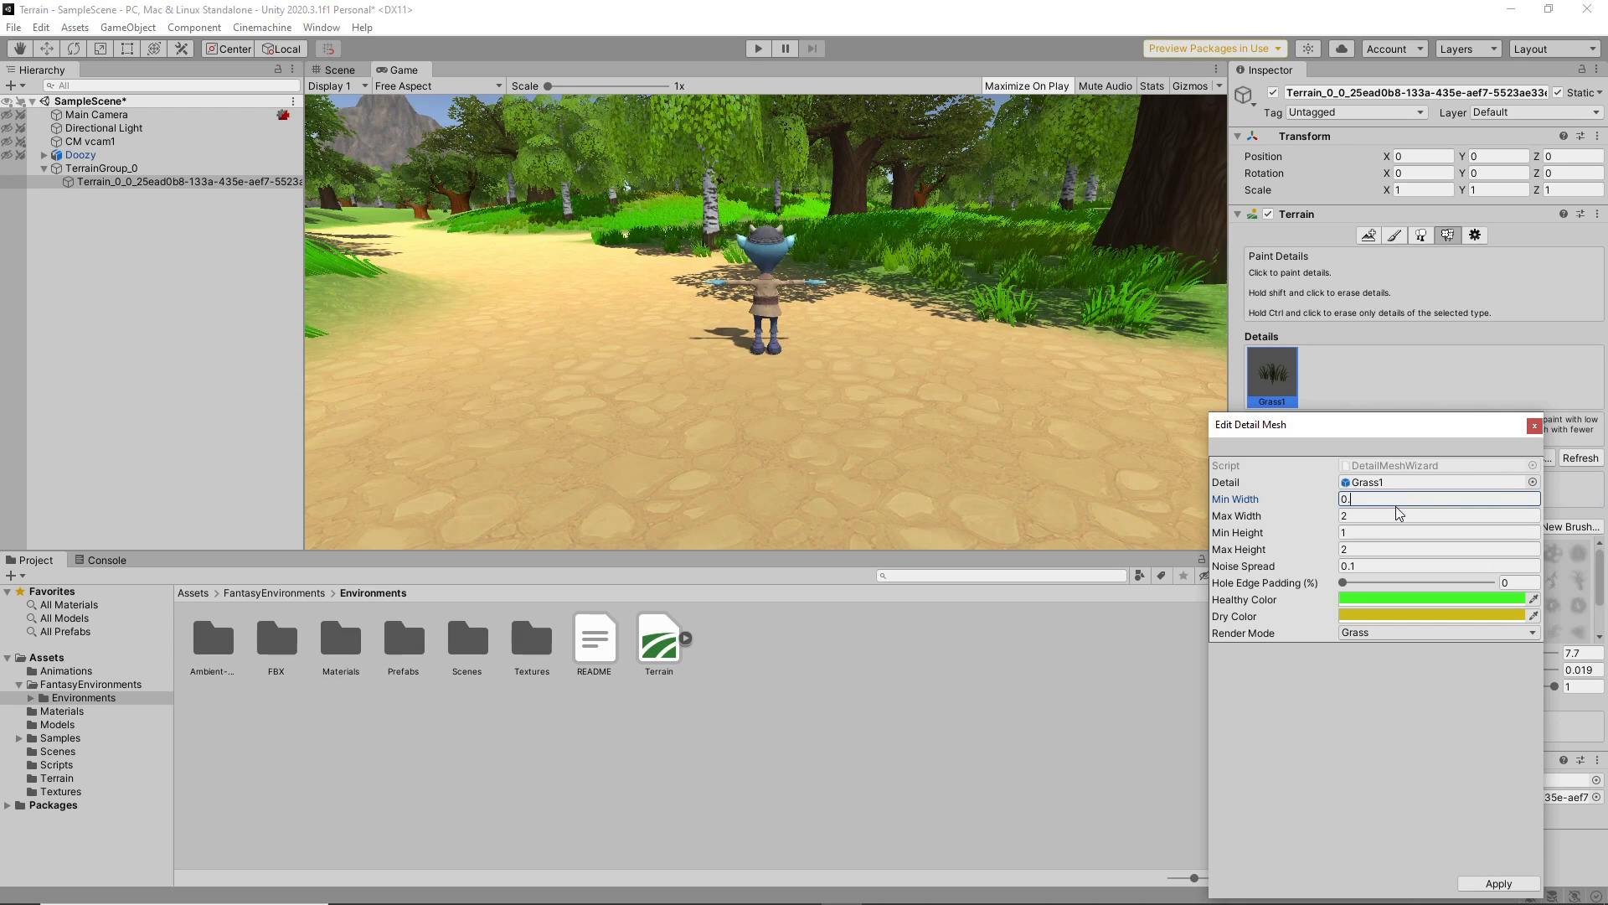
{"action": "type", "text": "7"}
{"action": "left_click", "coordinate": [1397, 515]}
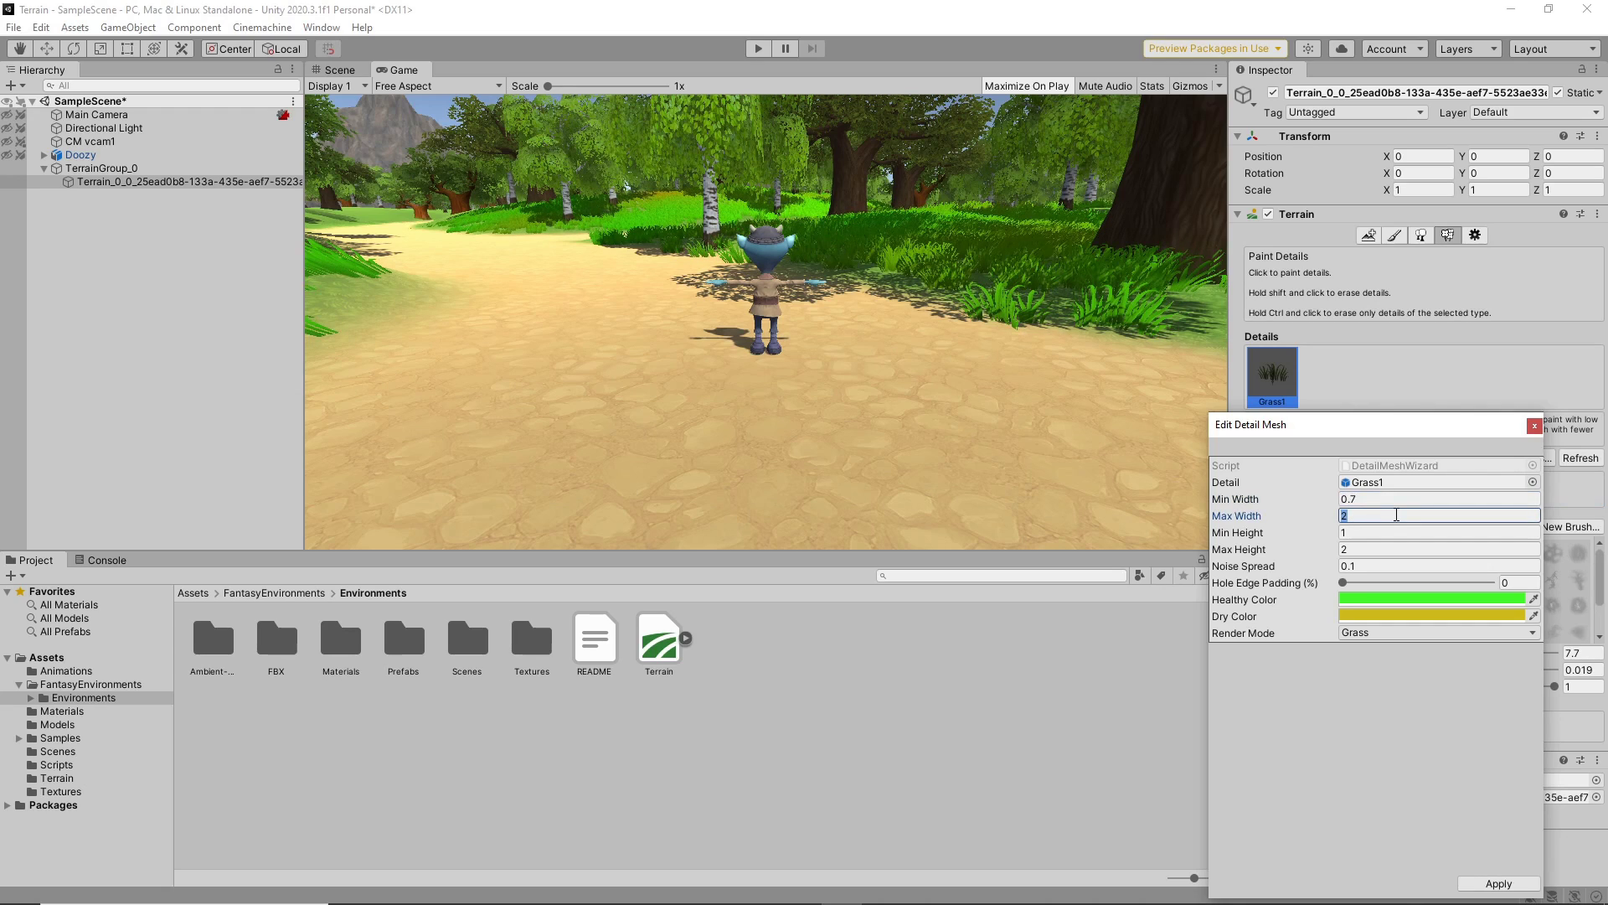
{"action": "type", "text": "1.2"}
{"action": "left_click", "coordinate": [1401, 531]}
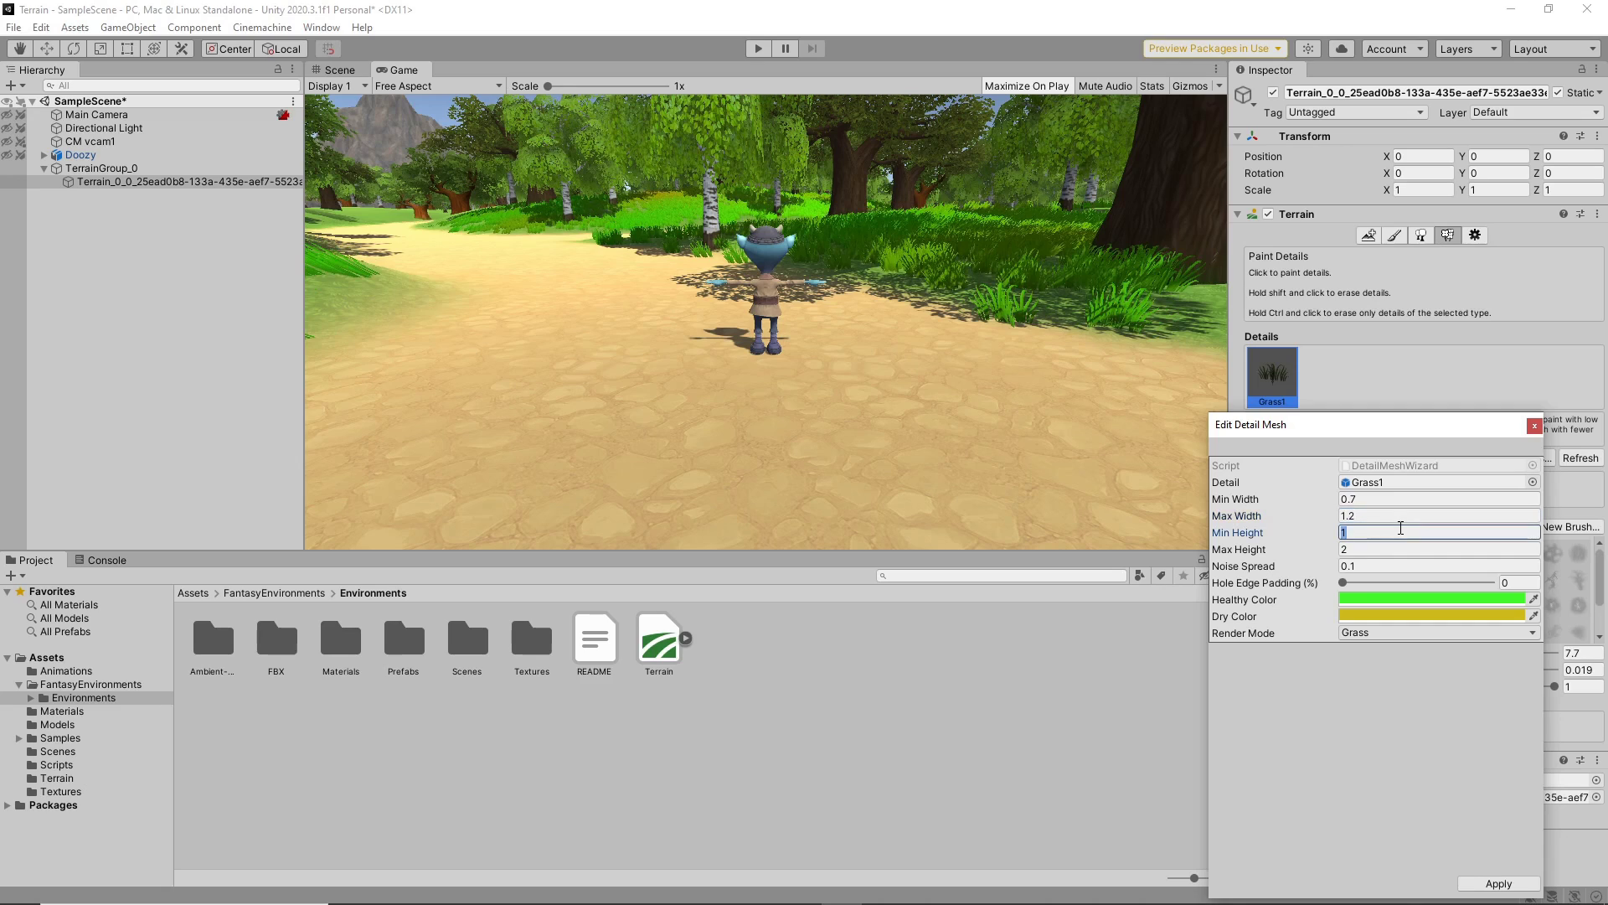
{"action": "type", "text": "0.7"}
{"action": "left_click", "coordinate": [1392, 549]}
{"action": "type", "text": "1.2"}
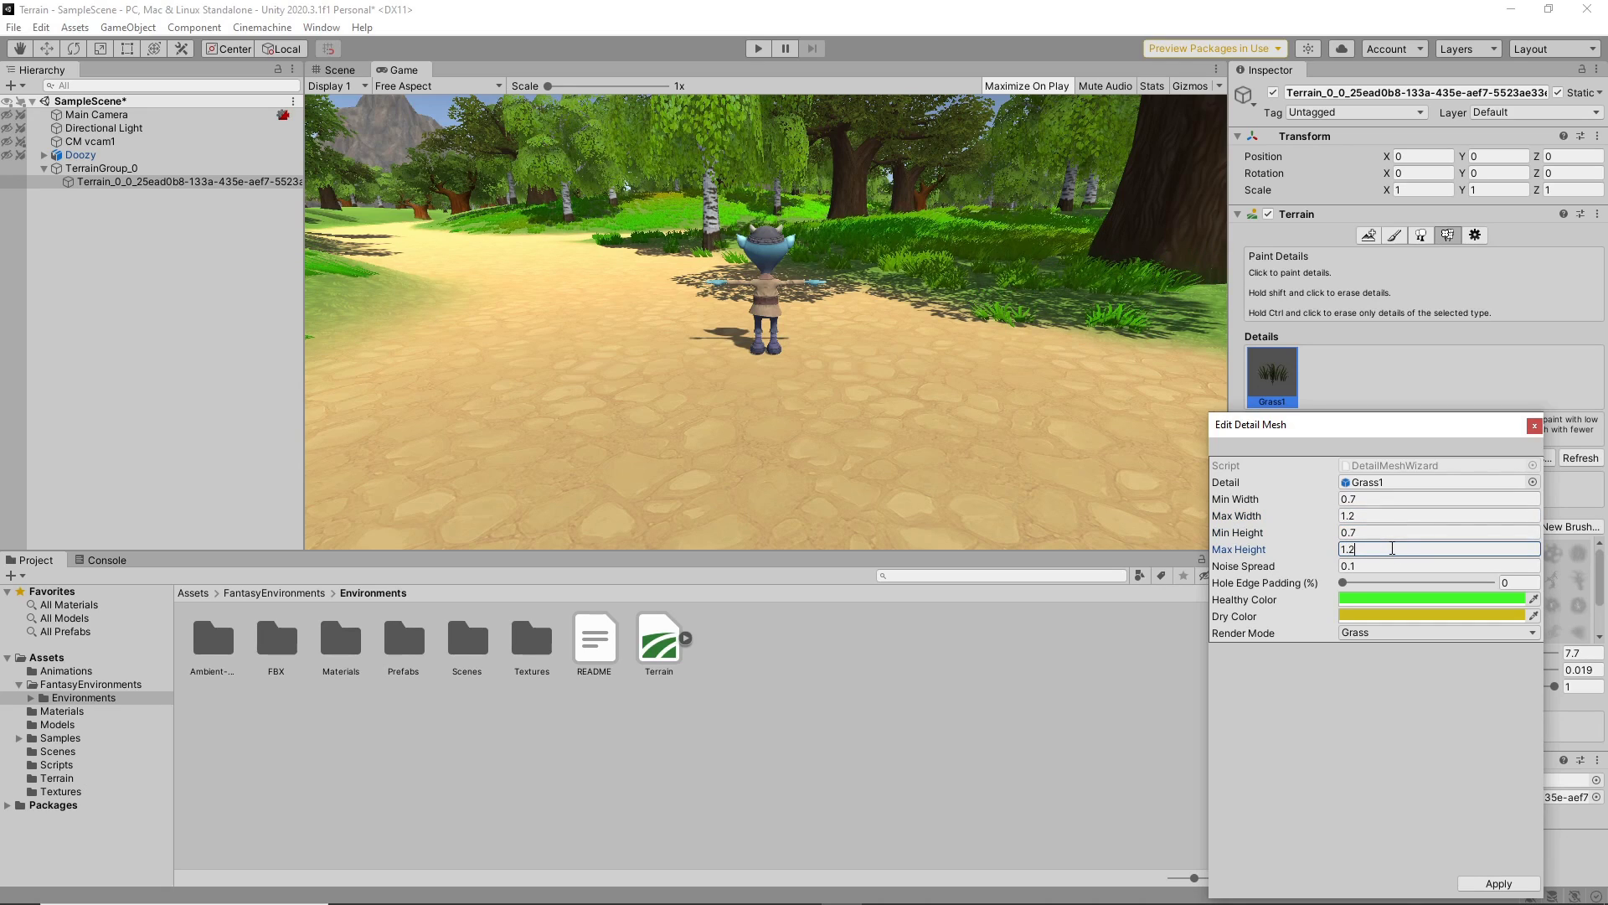
- Set the Grass1 healthy color to light gray CDCDCD and the dry color to soft green 8BC354, and close the detail settings
{"action": "left_click", "coordinate": [1402, 596]}
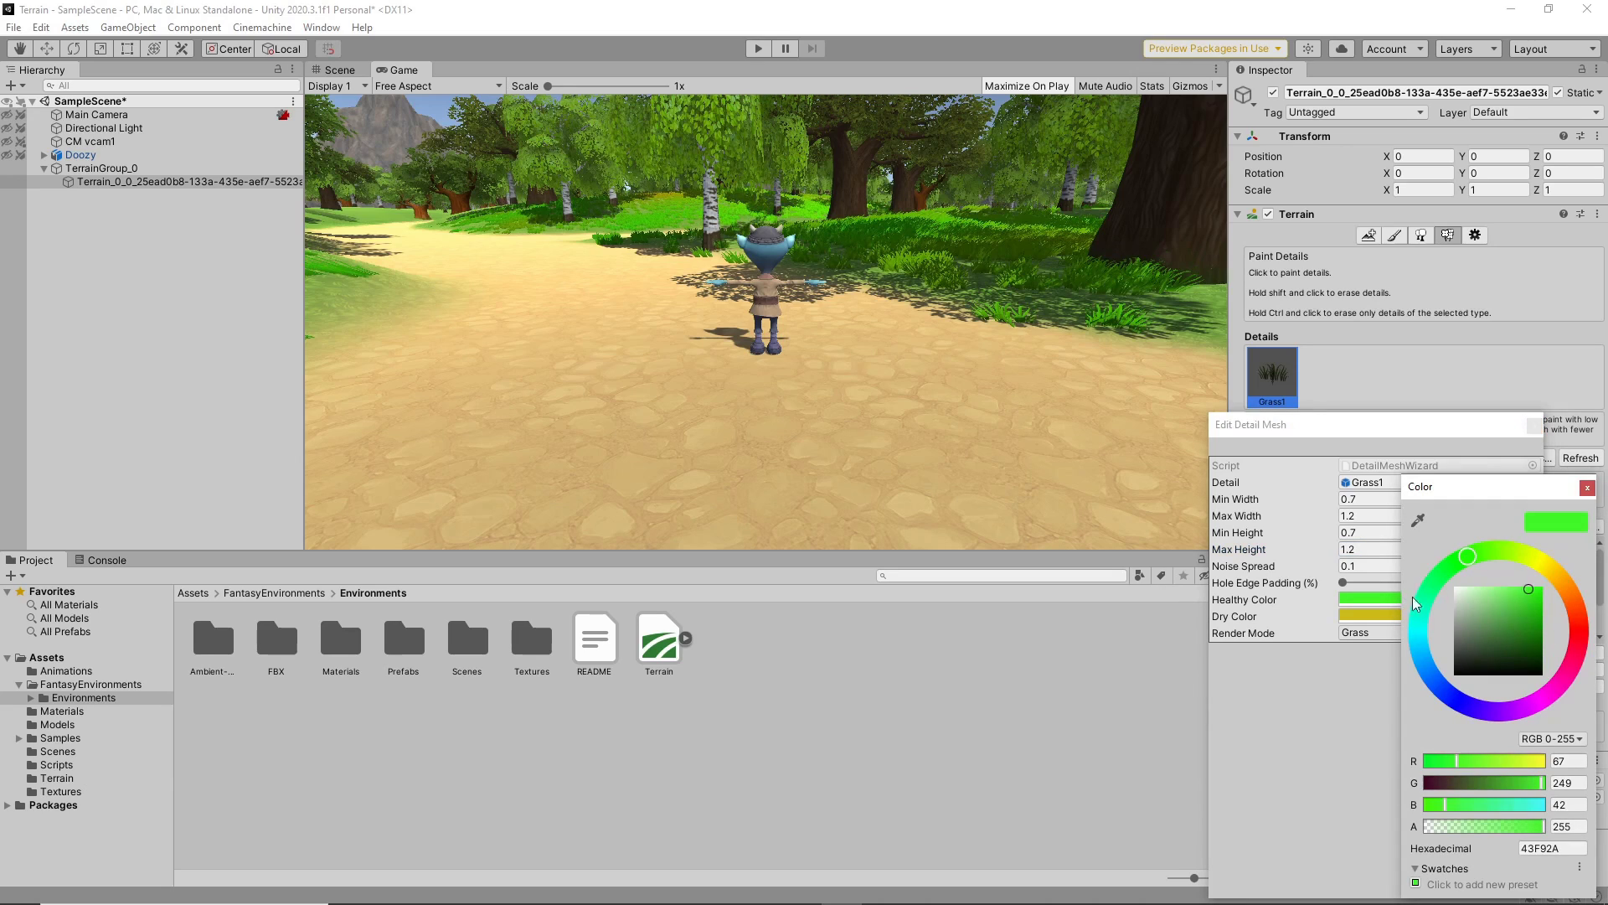
{"action": "left_click_drag", "start_coordinate": [1512, 588], "coordinate": [1422, 605]}
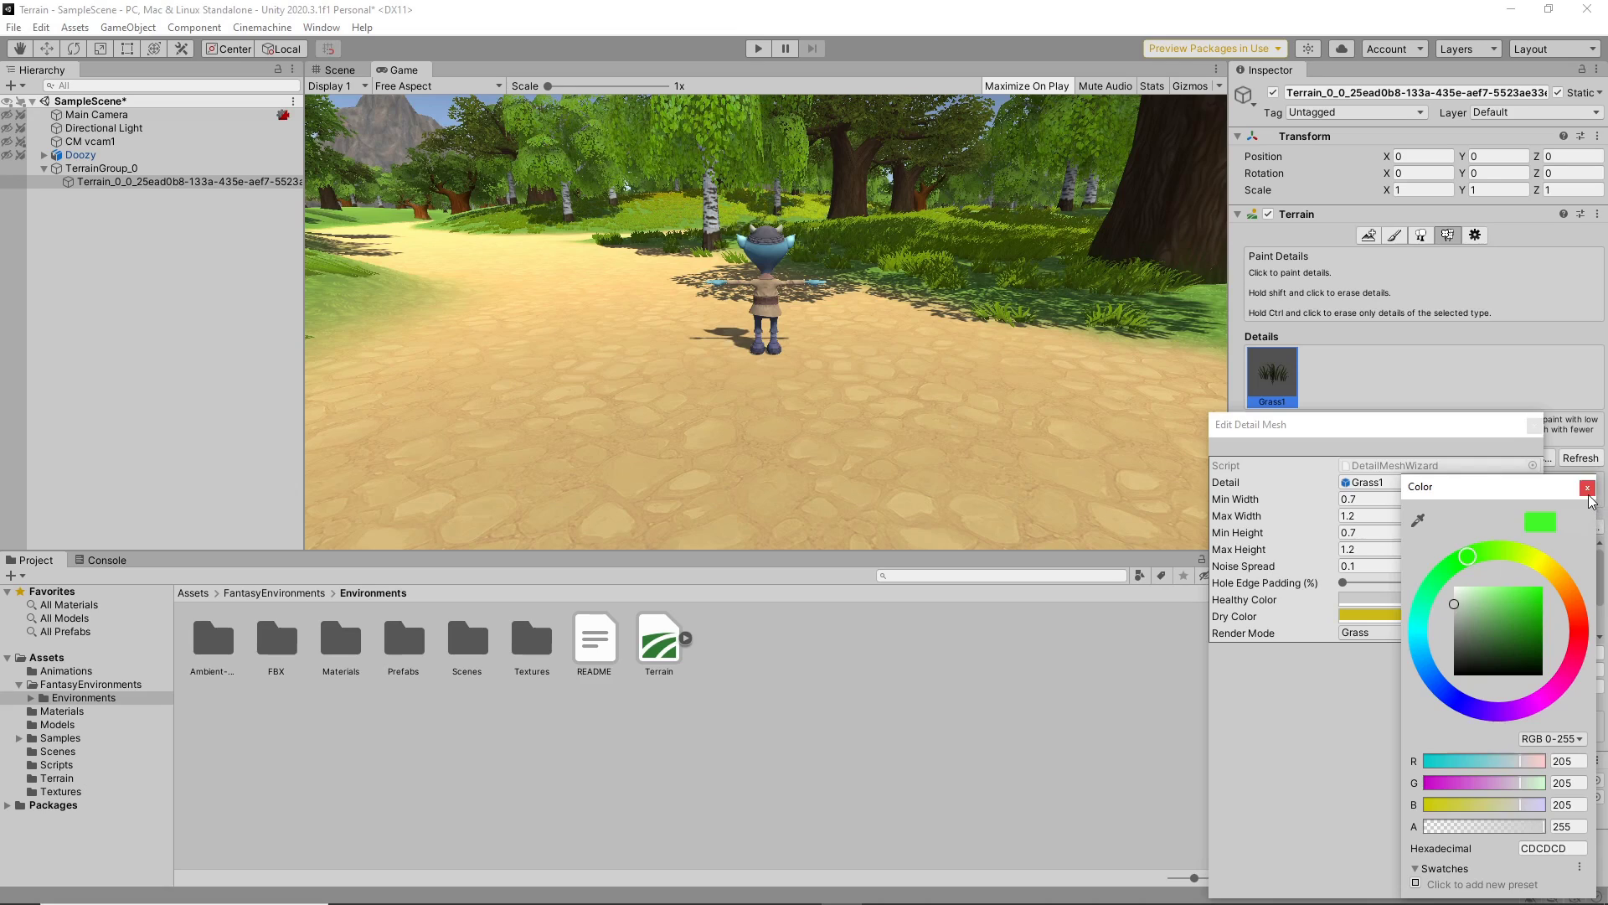
{"action": "left_click", "coordinate": [1587, 488]}
{"action": "left_click", "coordinate": [1454, 617]}
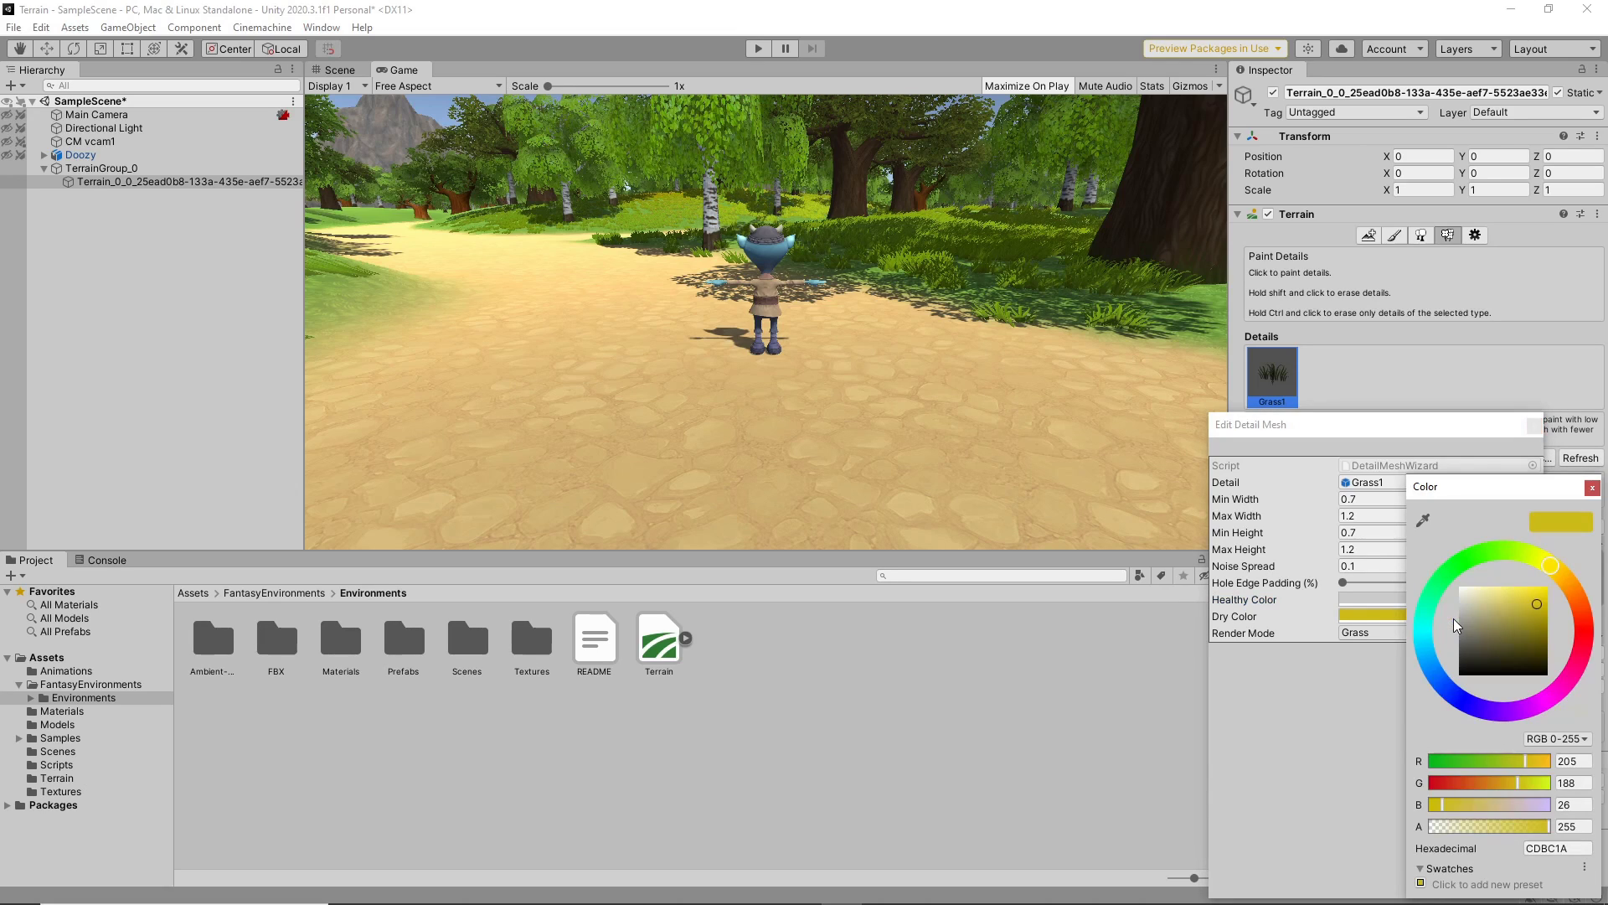
{"action": "left_click", "coordinate": [1503, 550]}
{"action": "left_click", "coordinate": [1511, 609]}
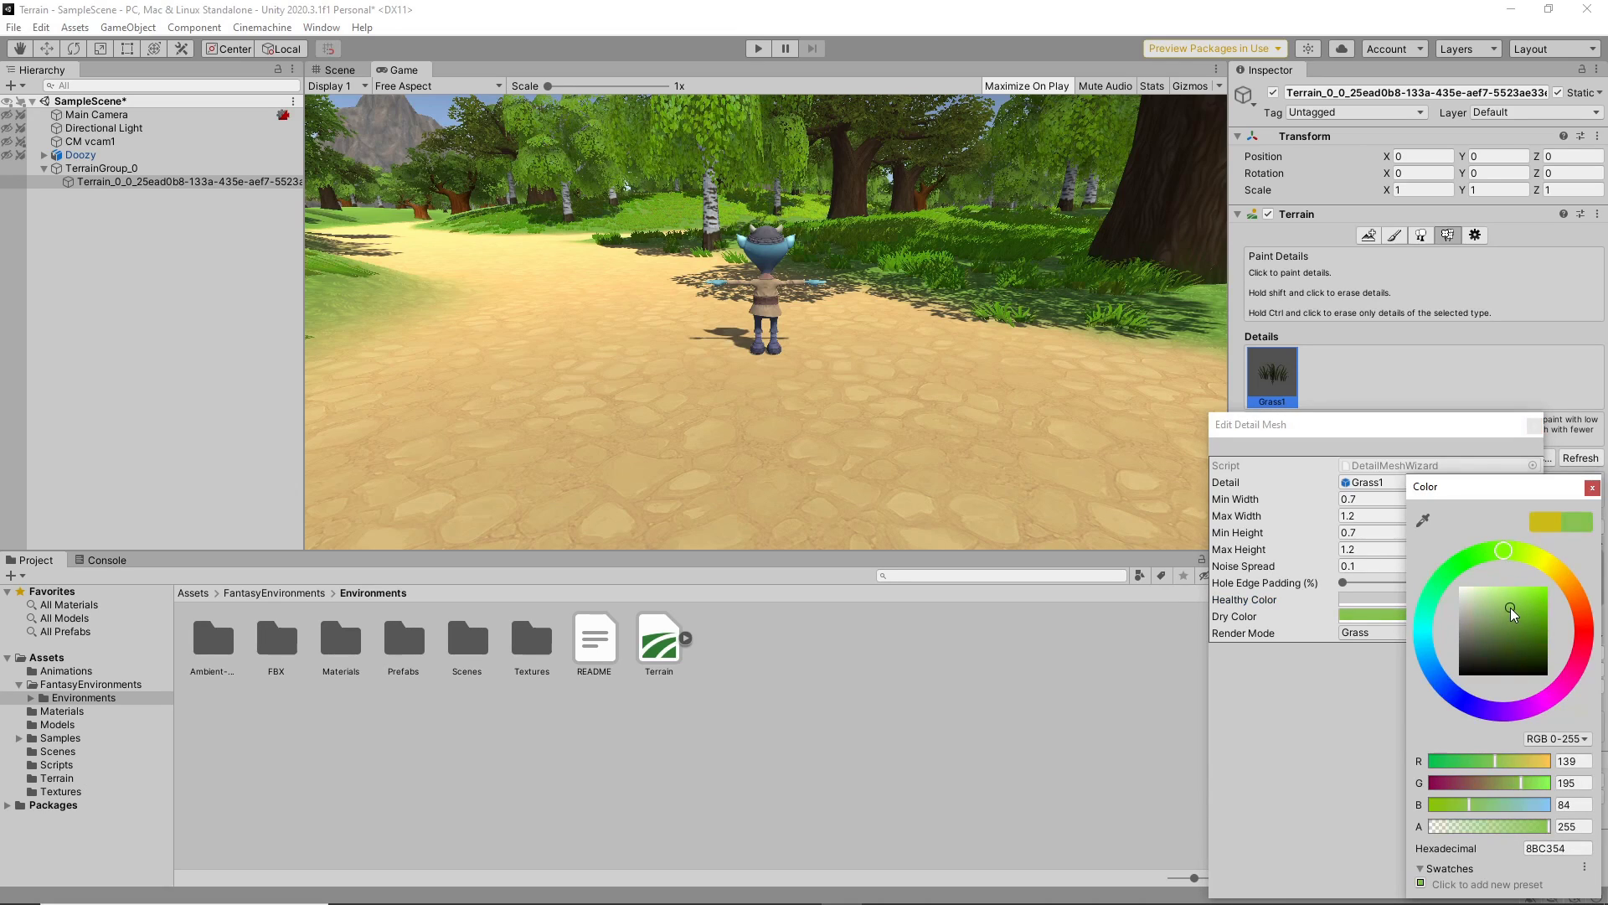
{"action": "left_click", "coordinate": [1592, 488]}
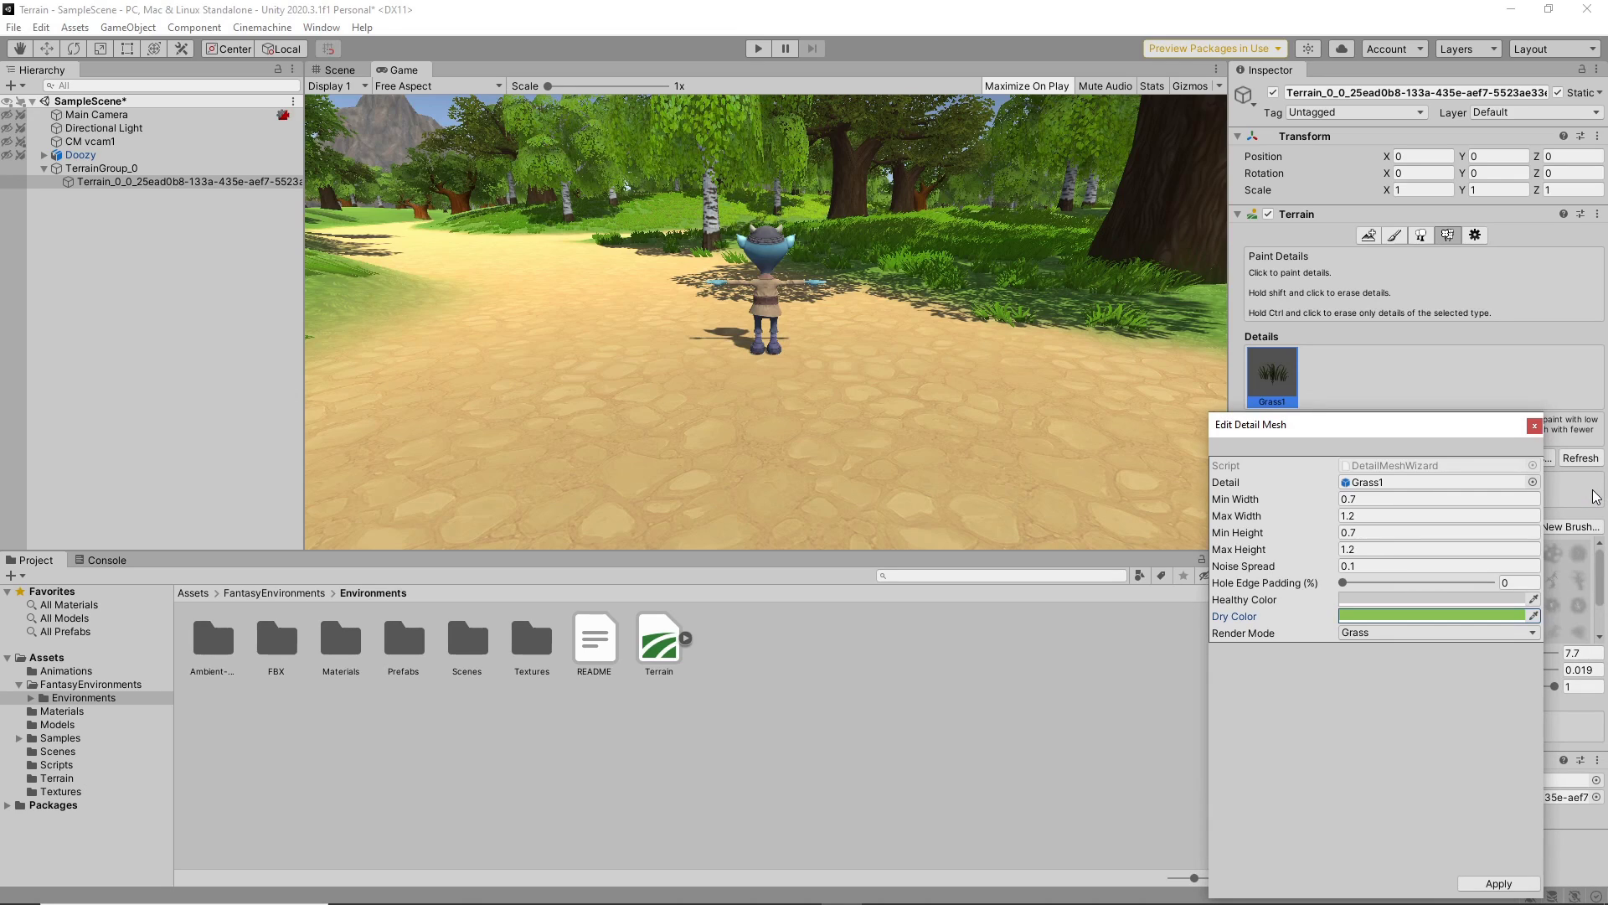
{"action": "left_click", "coordinate": [1534, 426]}
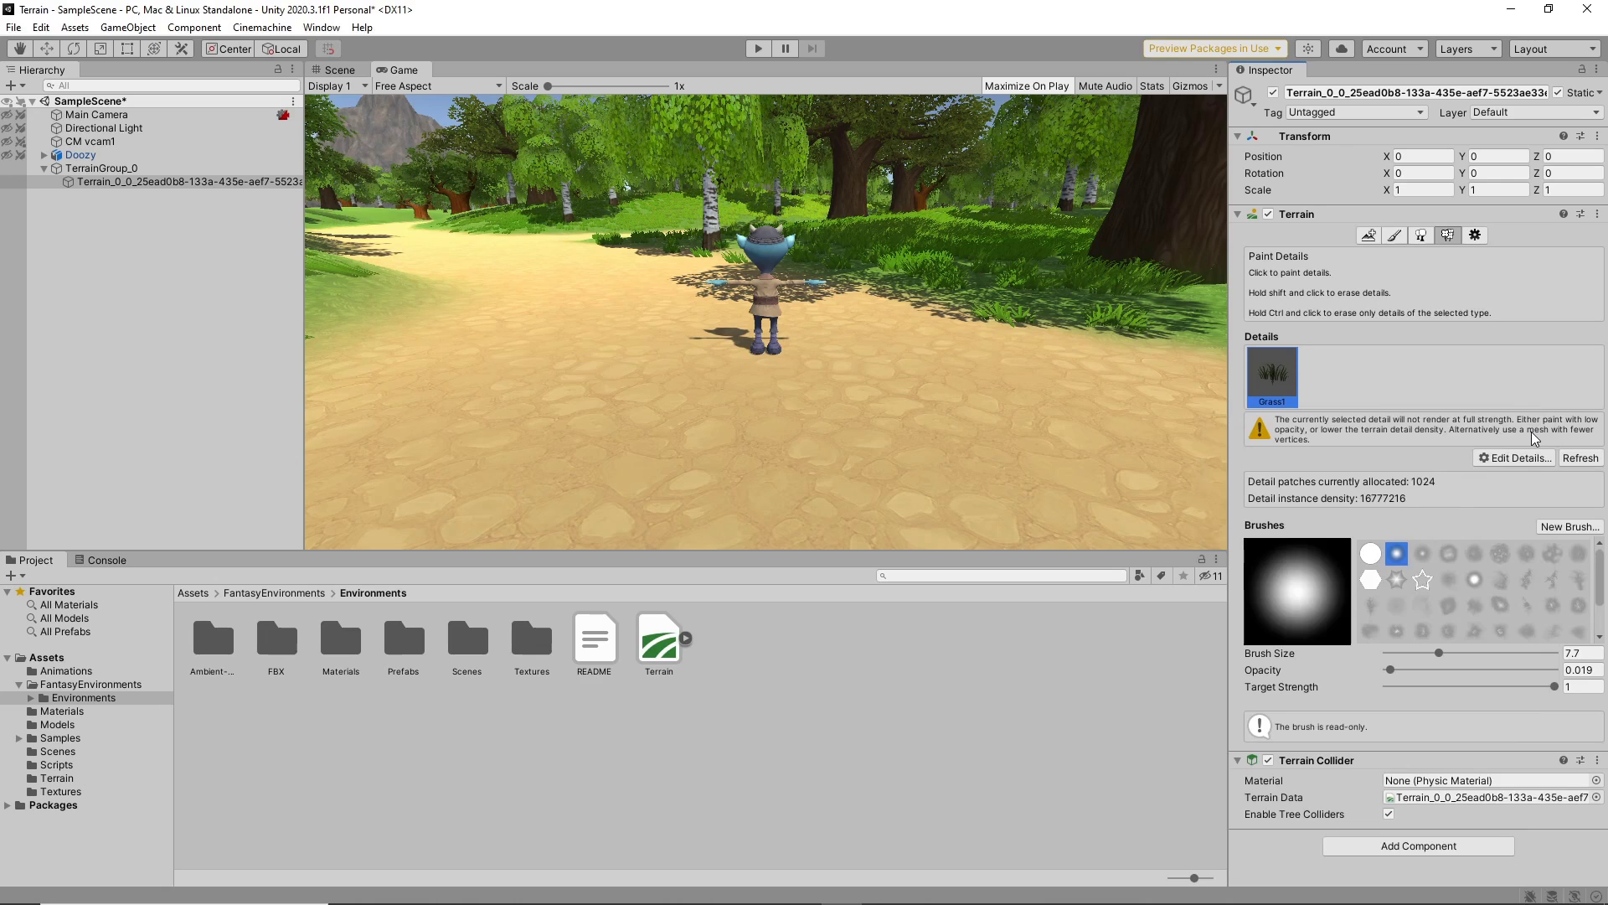
- Set the wind bending for grass to 0.15 in the terrain settings
{"action": "left_click", "coordinate": [1476, 236]}
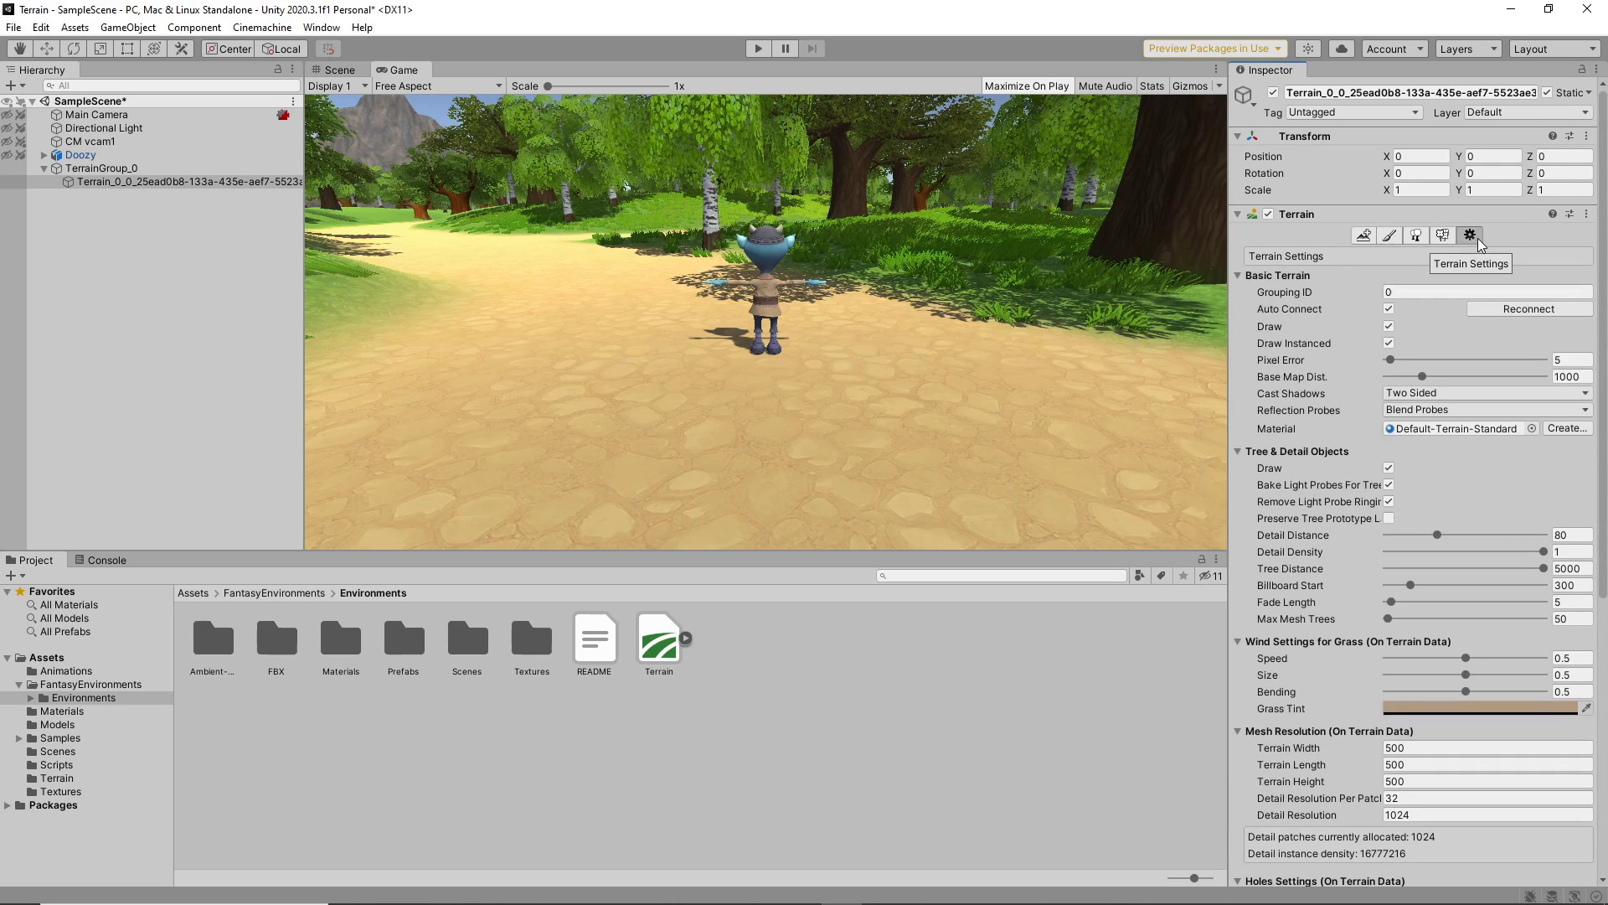
{"action": "left_click", "coordinate": [1576, 689]}
{"action": "type", "text": "0.15"}
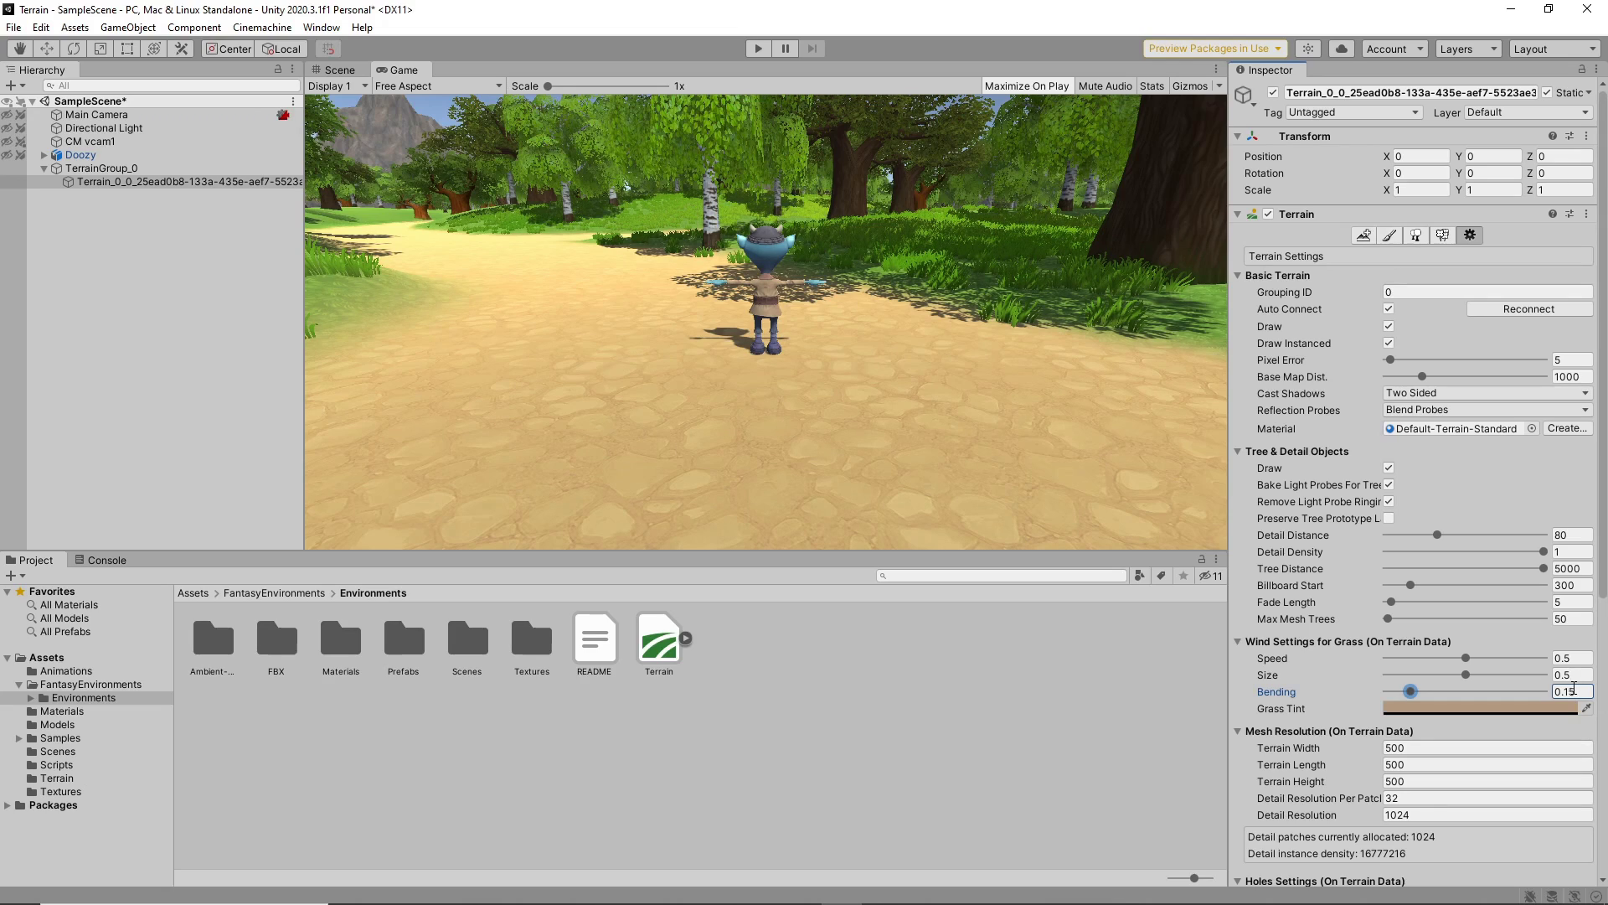
- Play the scene and run the character along the road to check how the grass sways, and stop the playback
{"action": "left_click", "coordinate": [759, 48]}
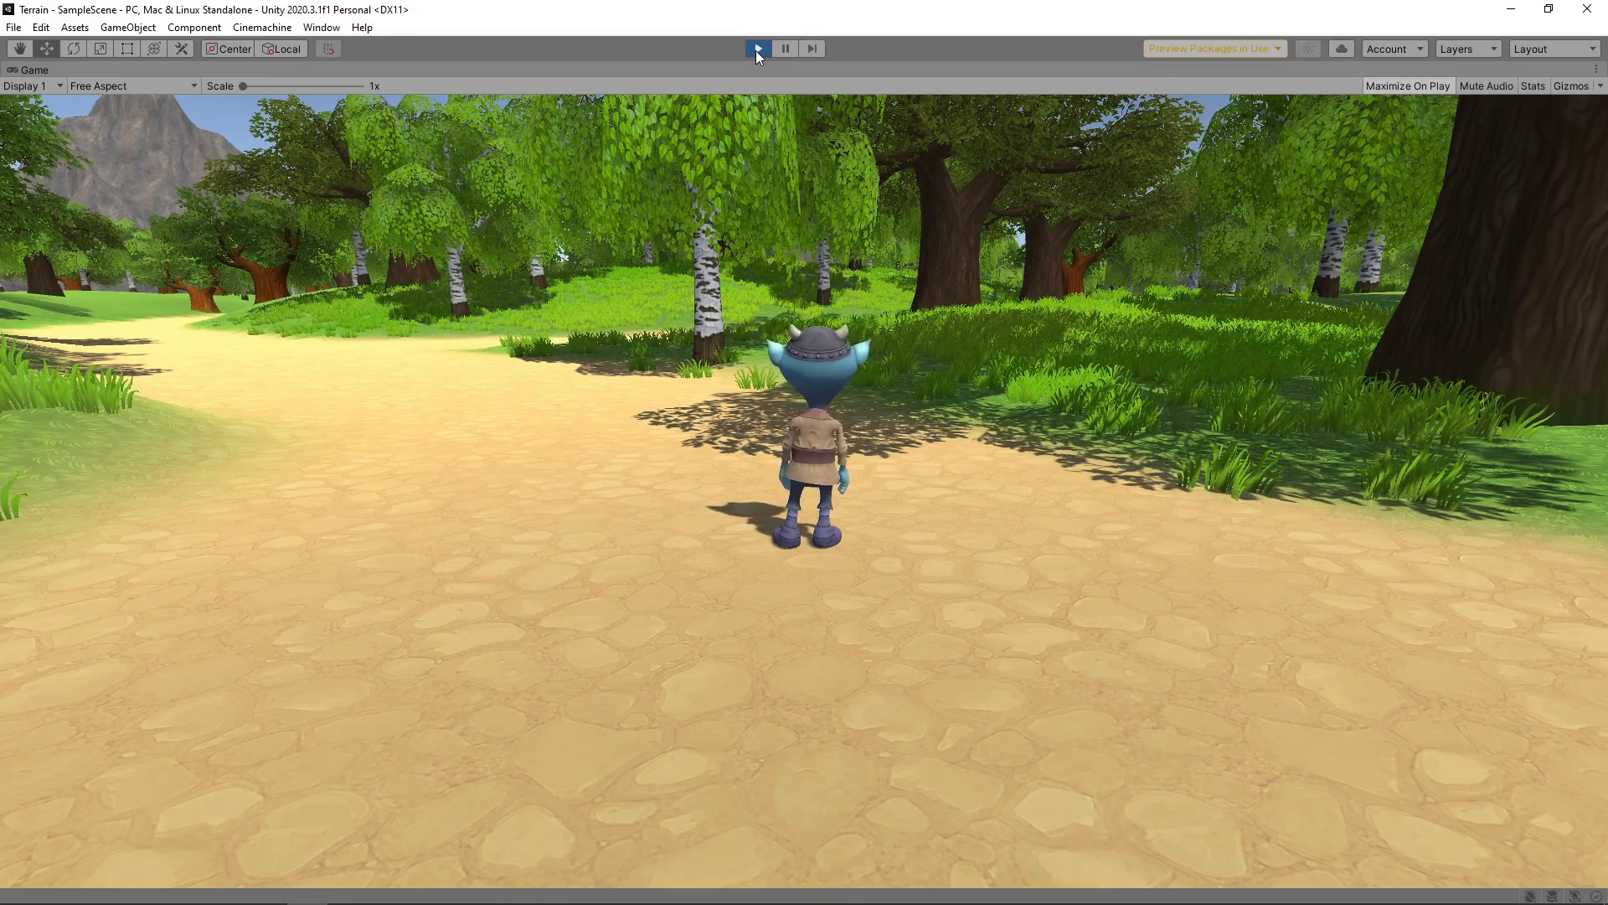
{"action": "key", "text": "w"}
{"action": "key", "text": "a"}
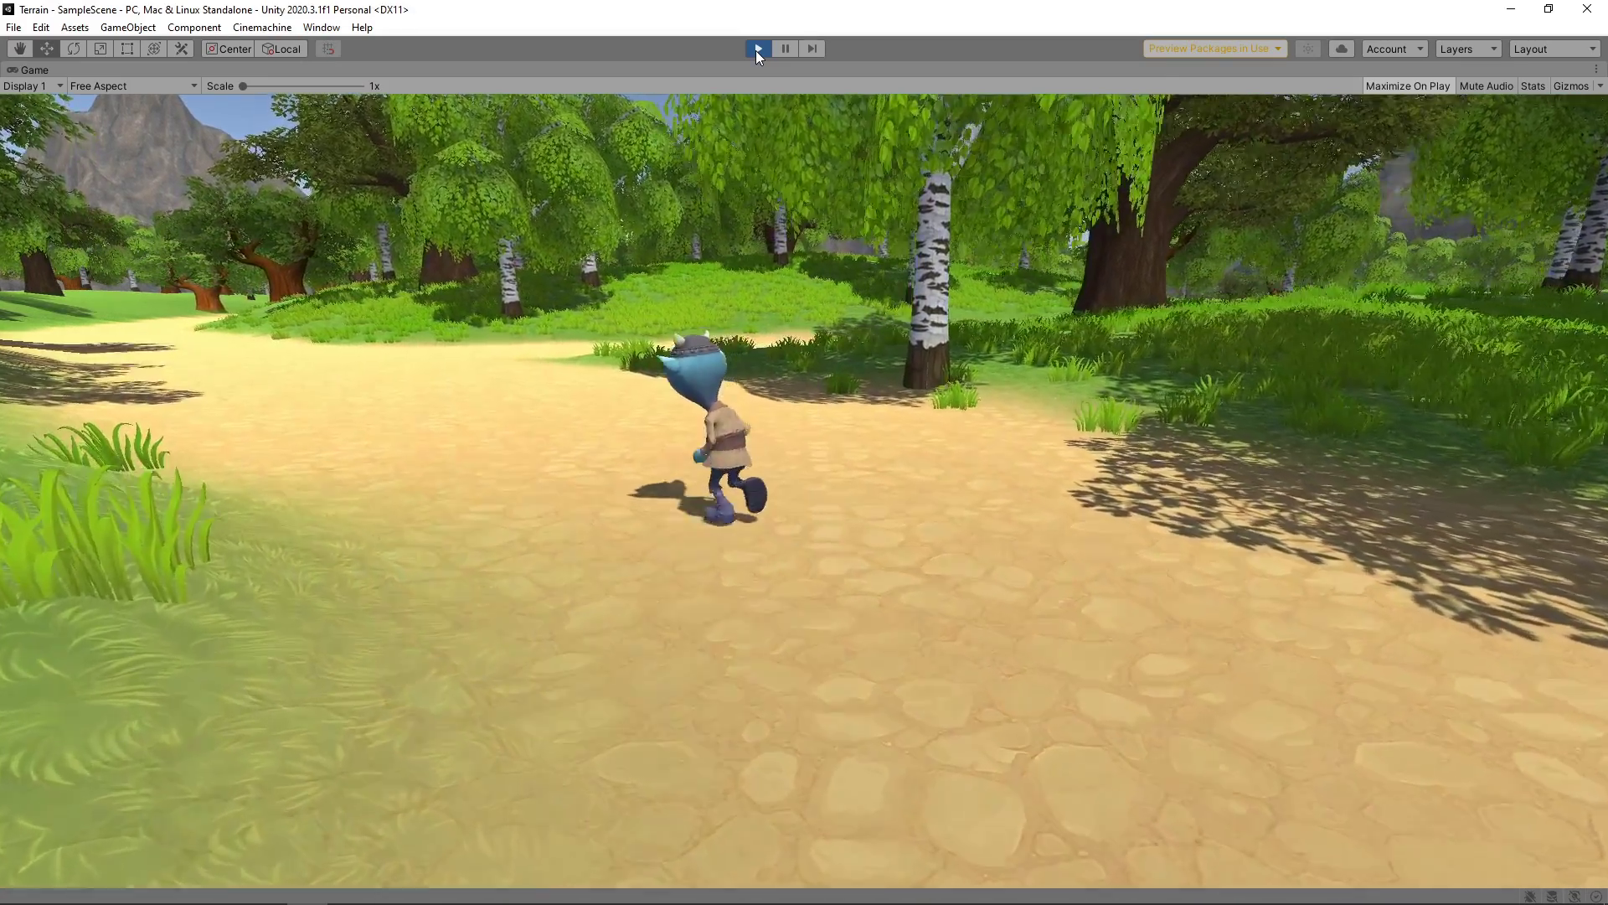
{"action": "key", "text": "a"}
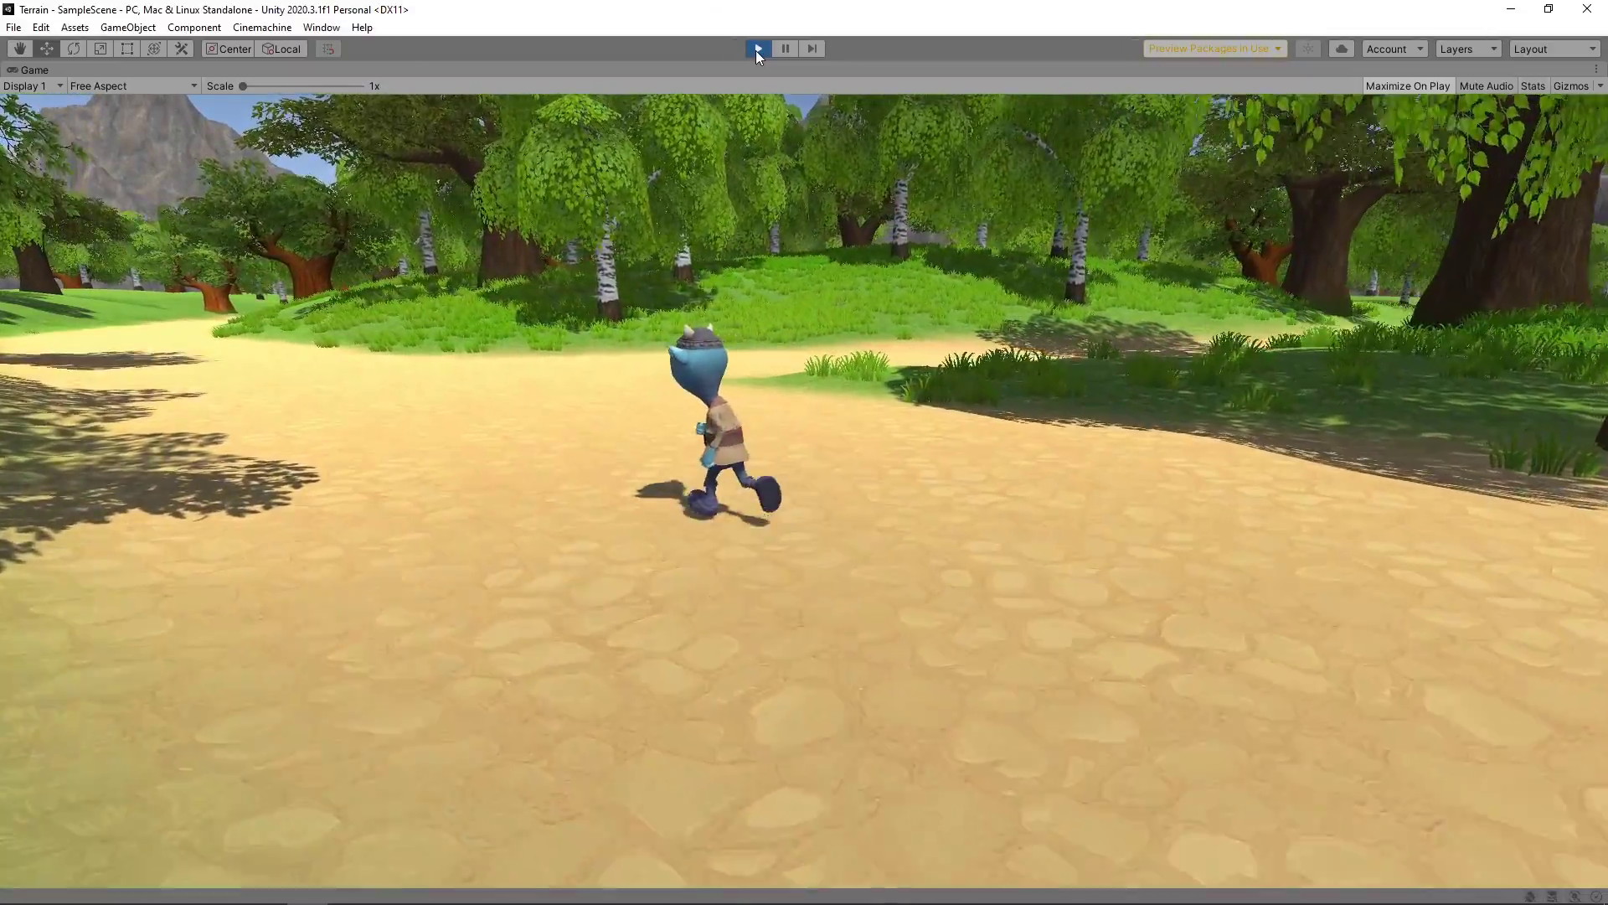
{"action": "key", "text": "a"}
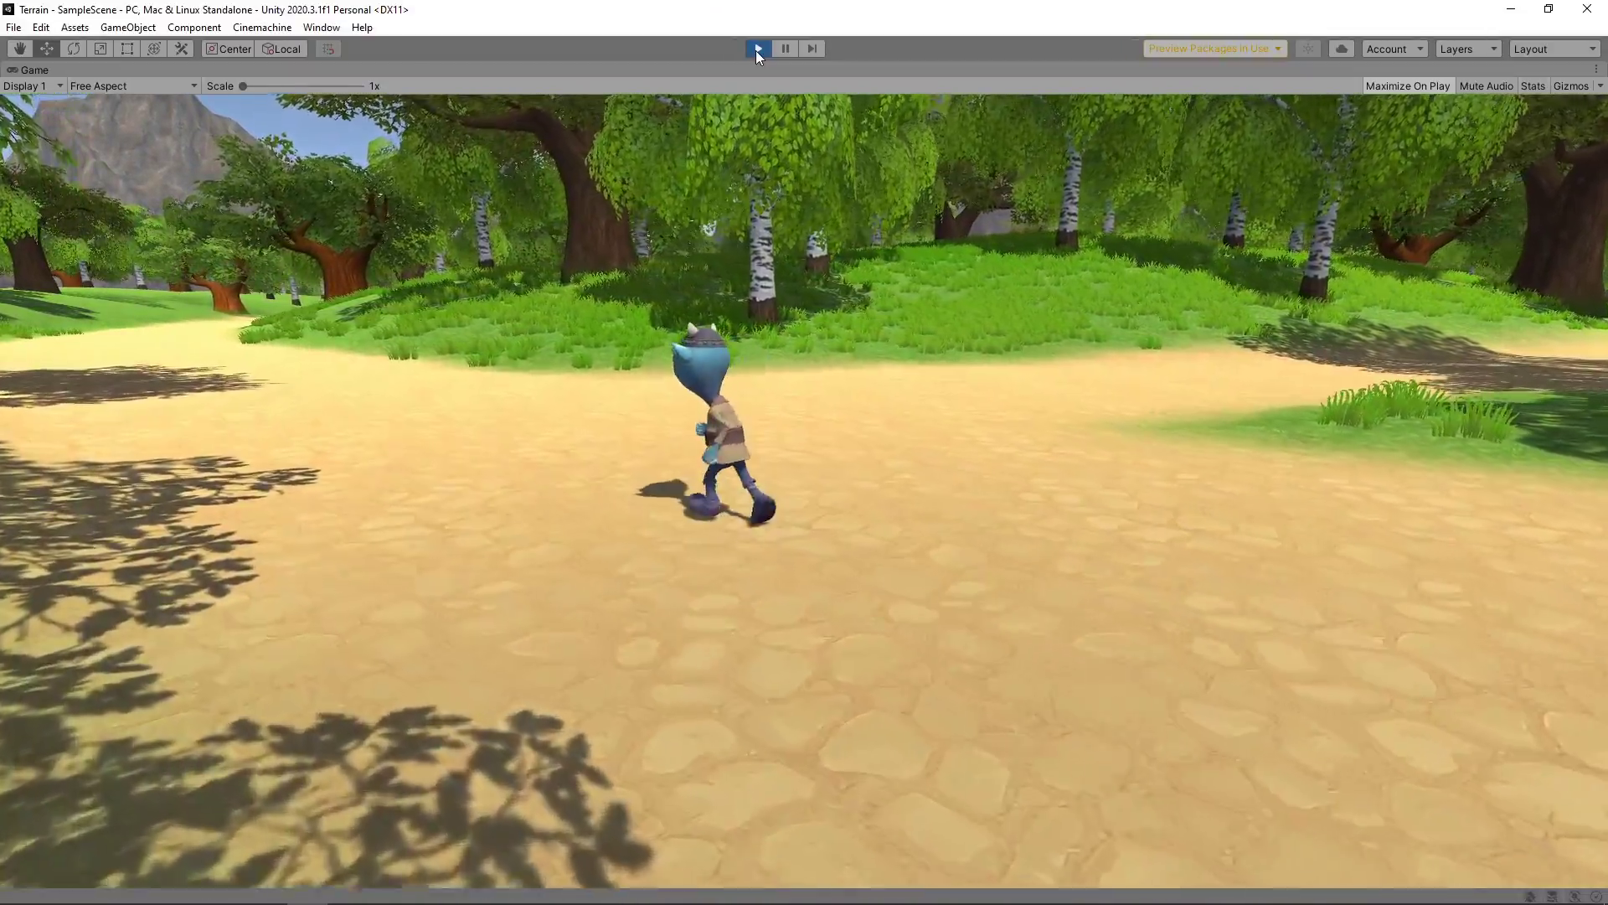
{"action": "key", "text": "a"}
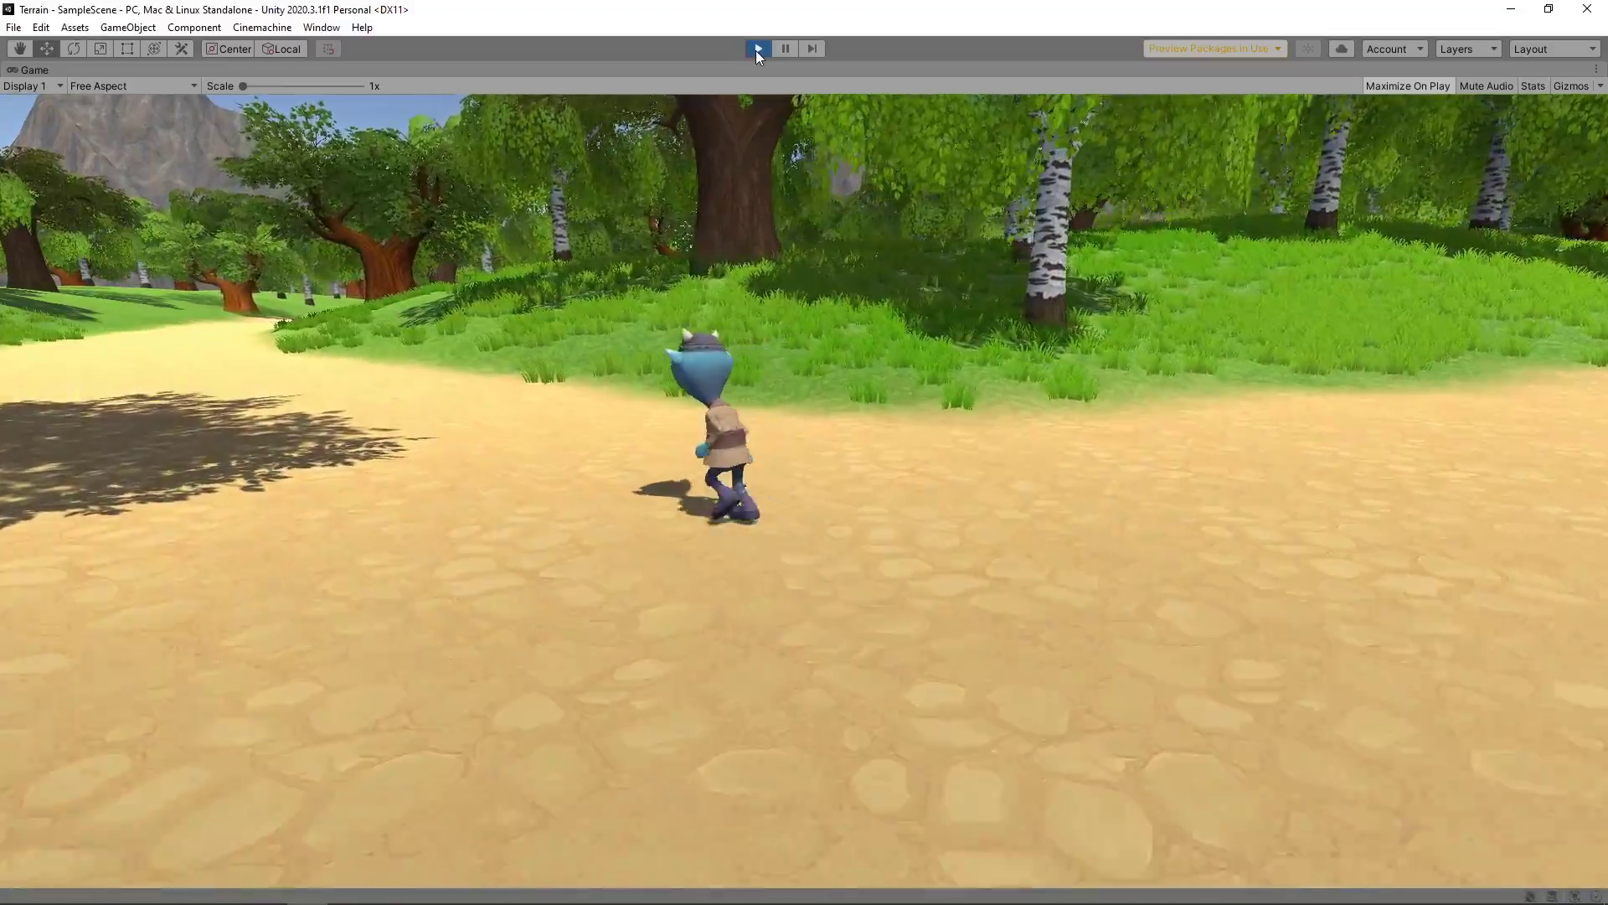
{"action": "key", "text": "a"}
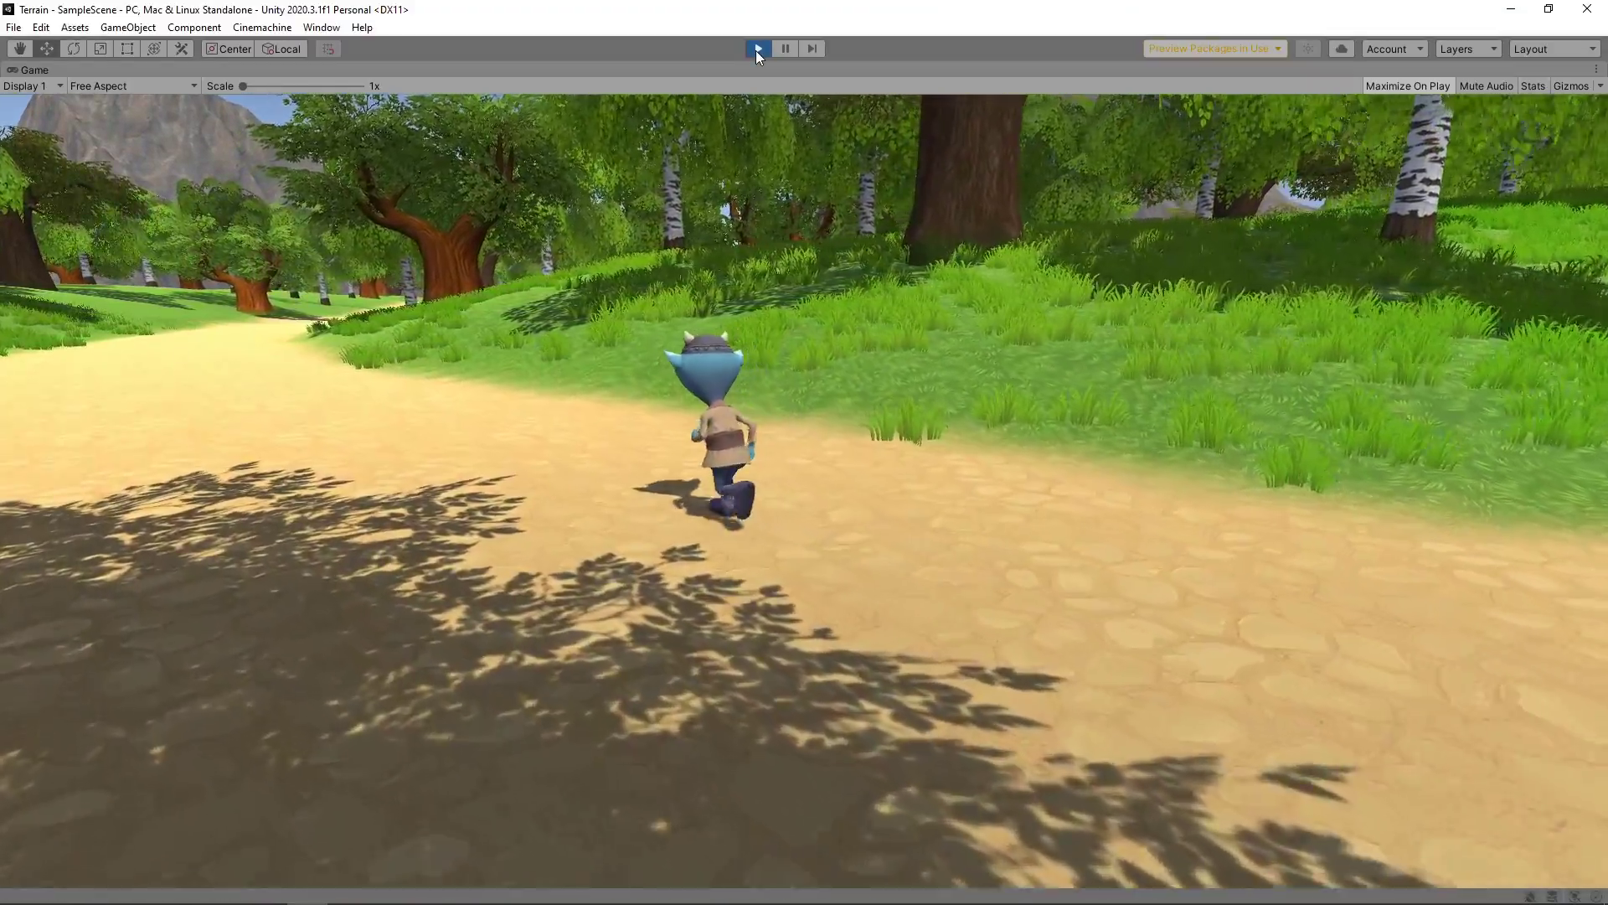
{"action": "key", "text": "a"}
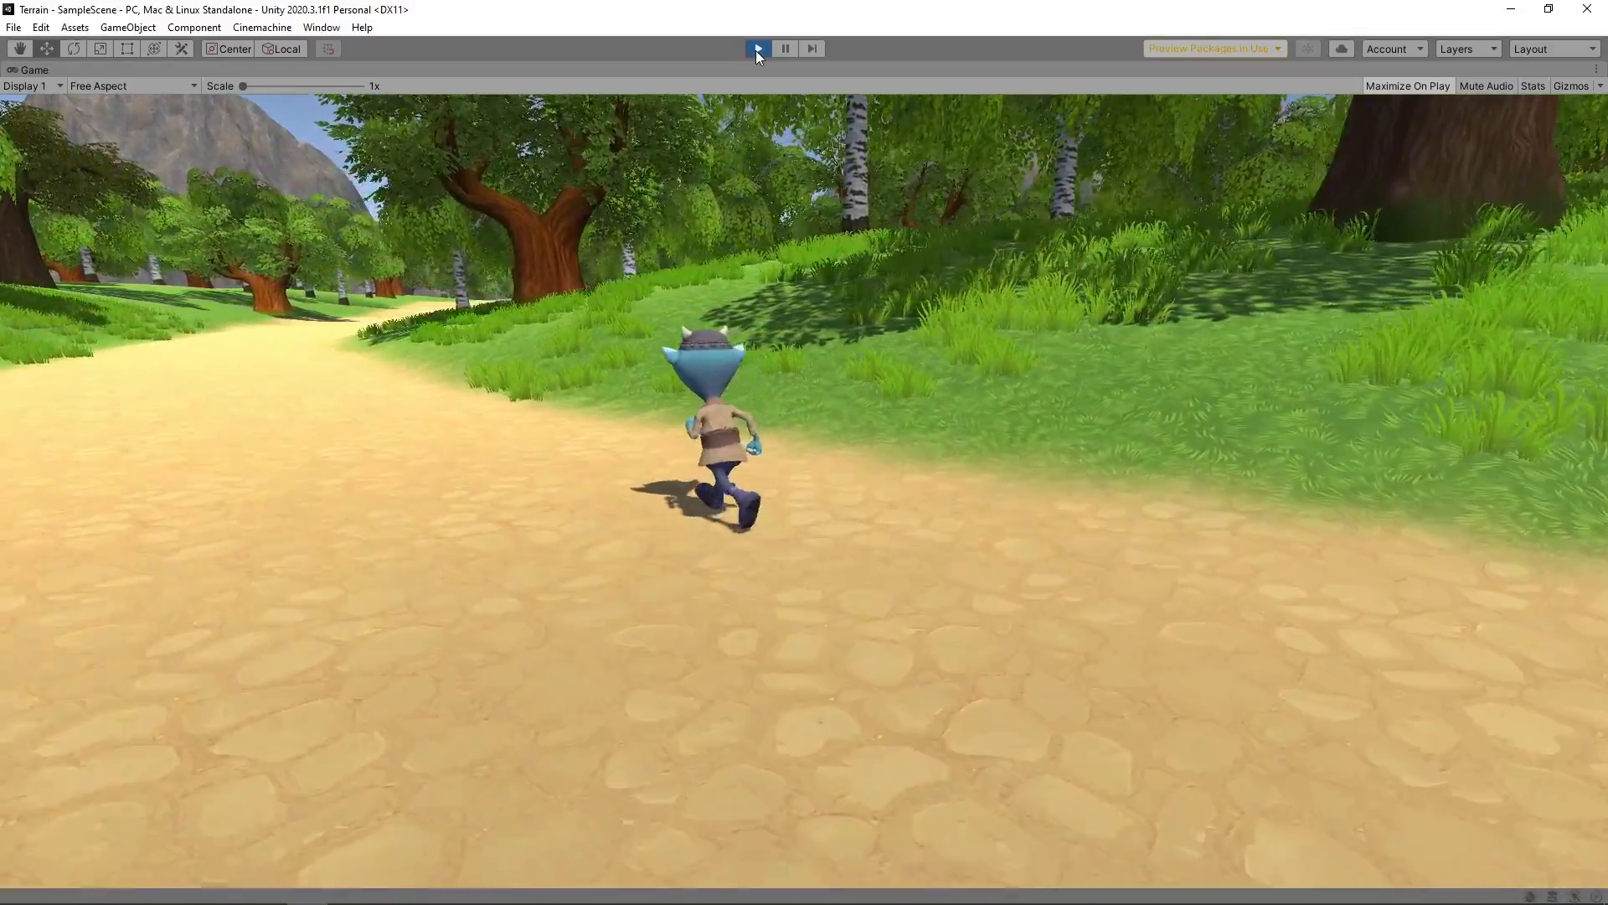
{"action": "left_click", "coordinate": [756, 50]}
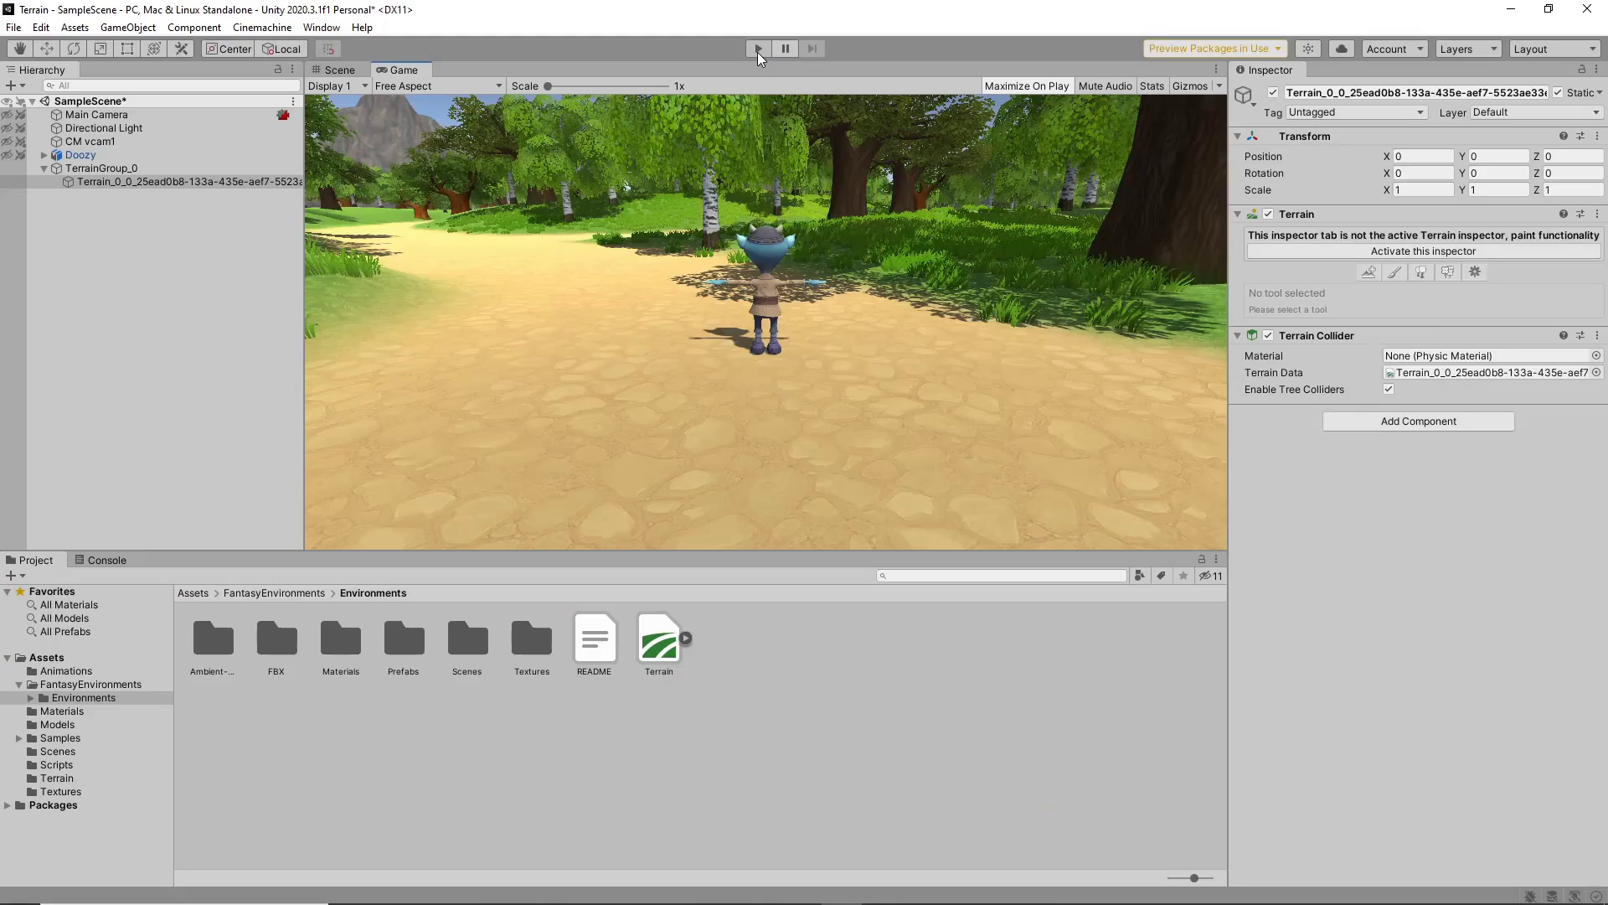
- Set the terrain's detail distance to 250 and play the scene briefly to check the distant grass
{"action": "left_click", "coordinate": [1283, 246]}
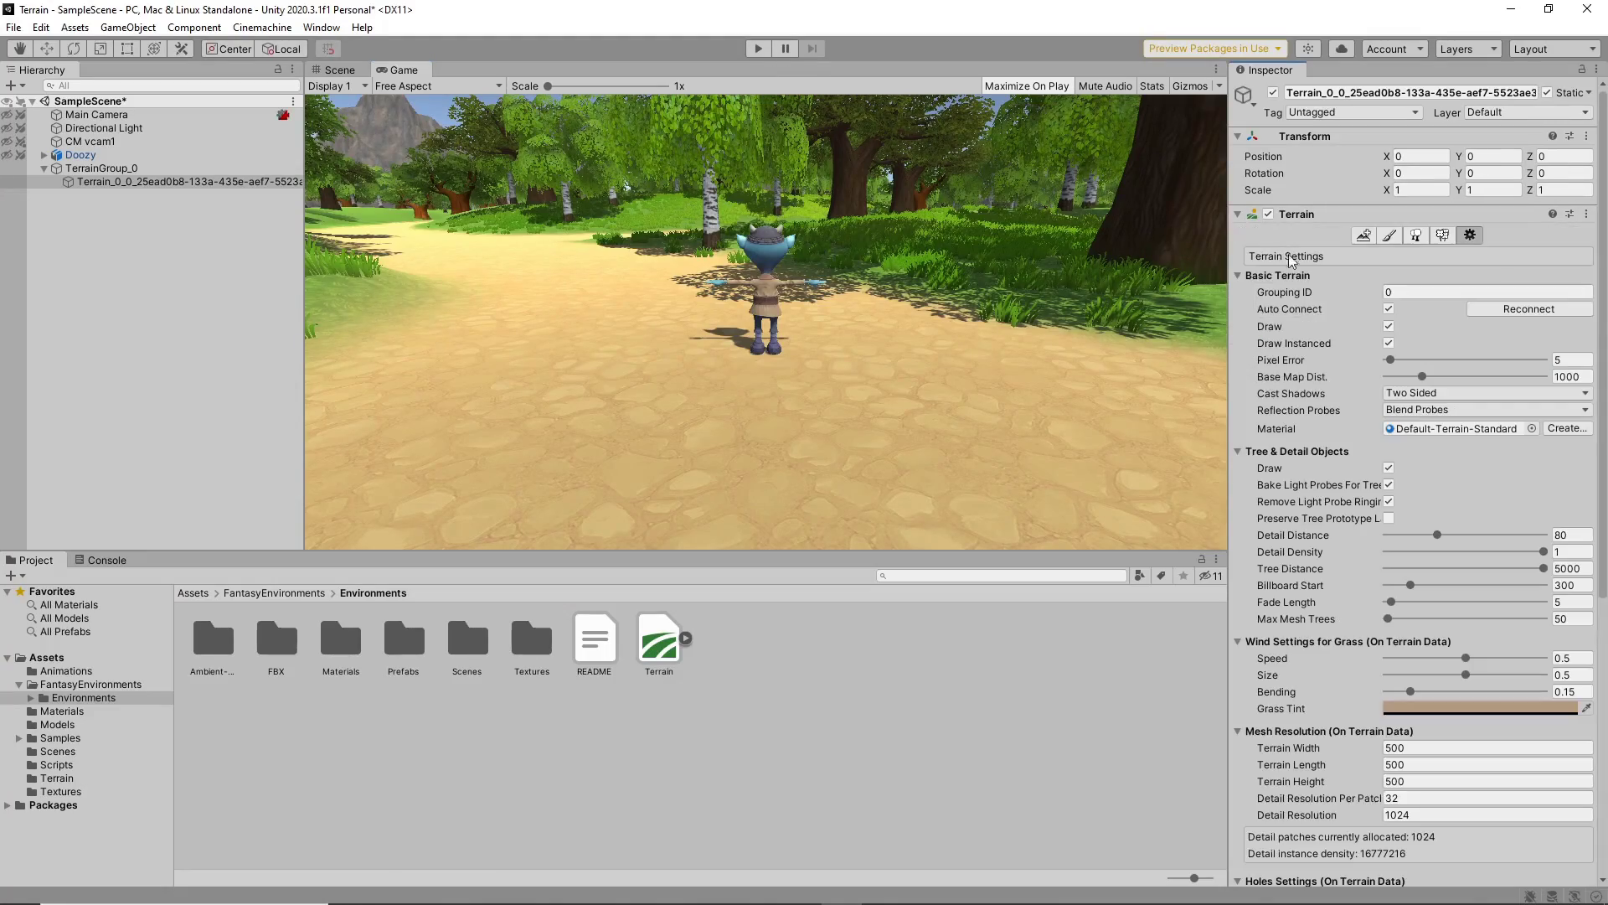
{"action": "left_click_drag", "start_coordinate": [1436, 533], "coordinate": [1564, 540]}
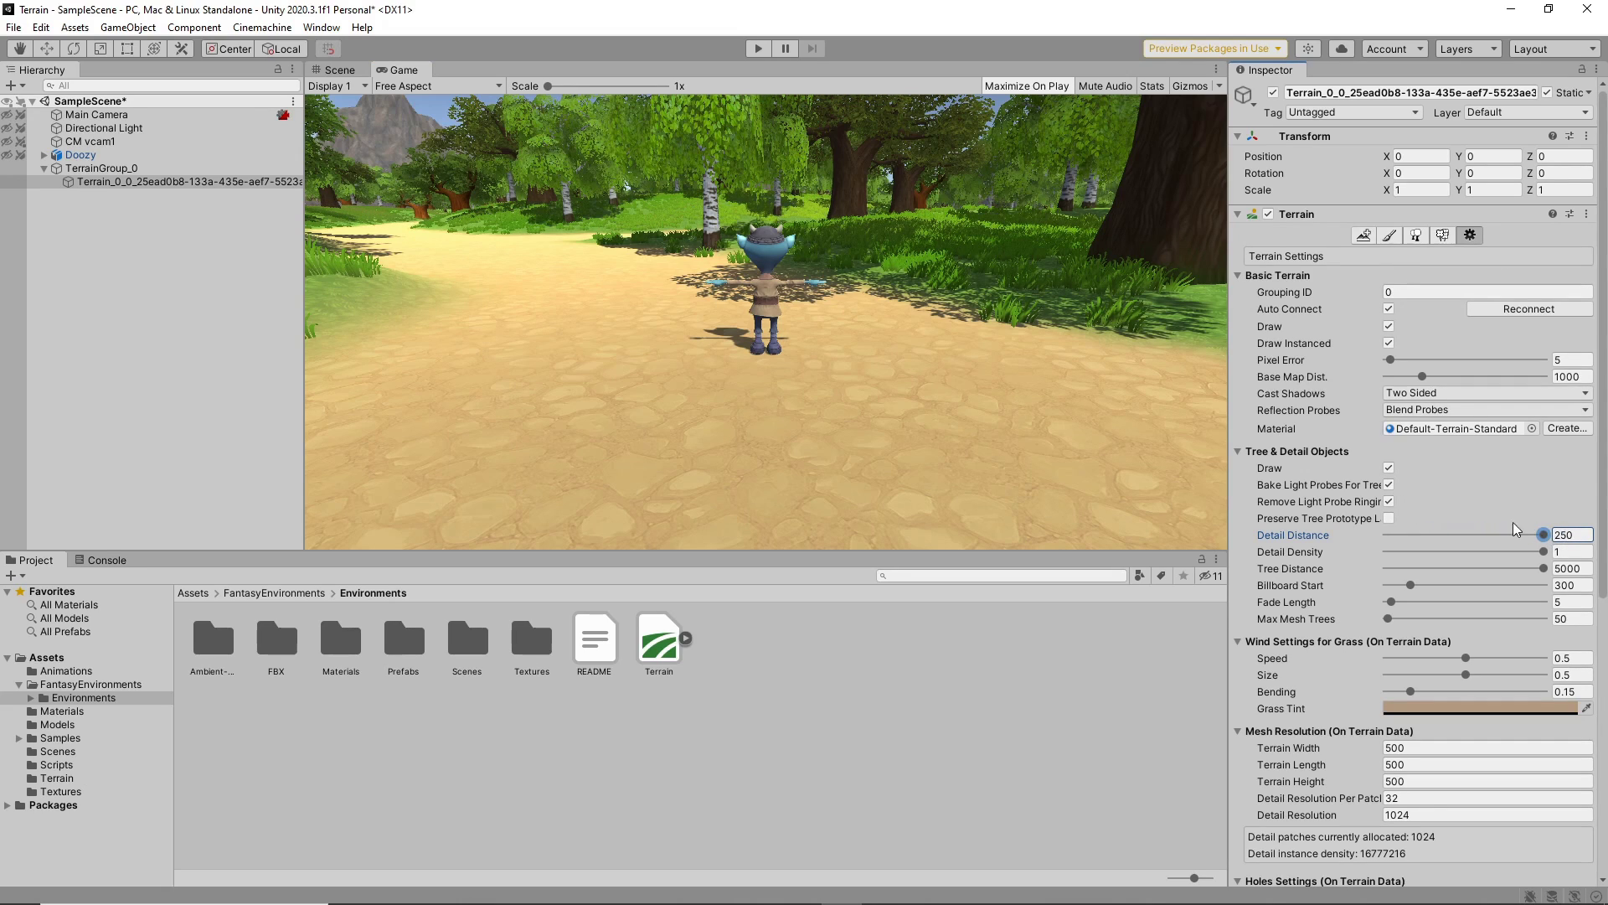
{"action": "left_click", "coordinate": [759, 49]}
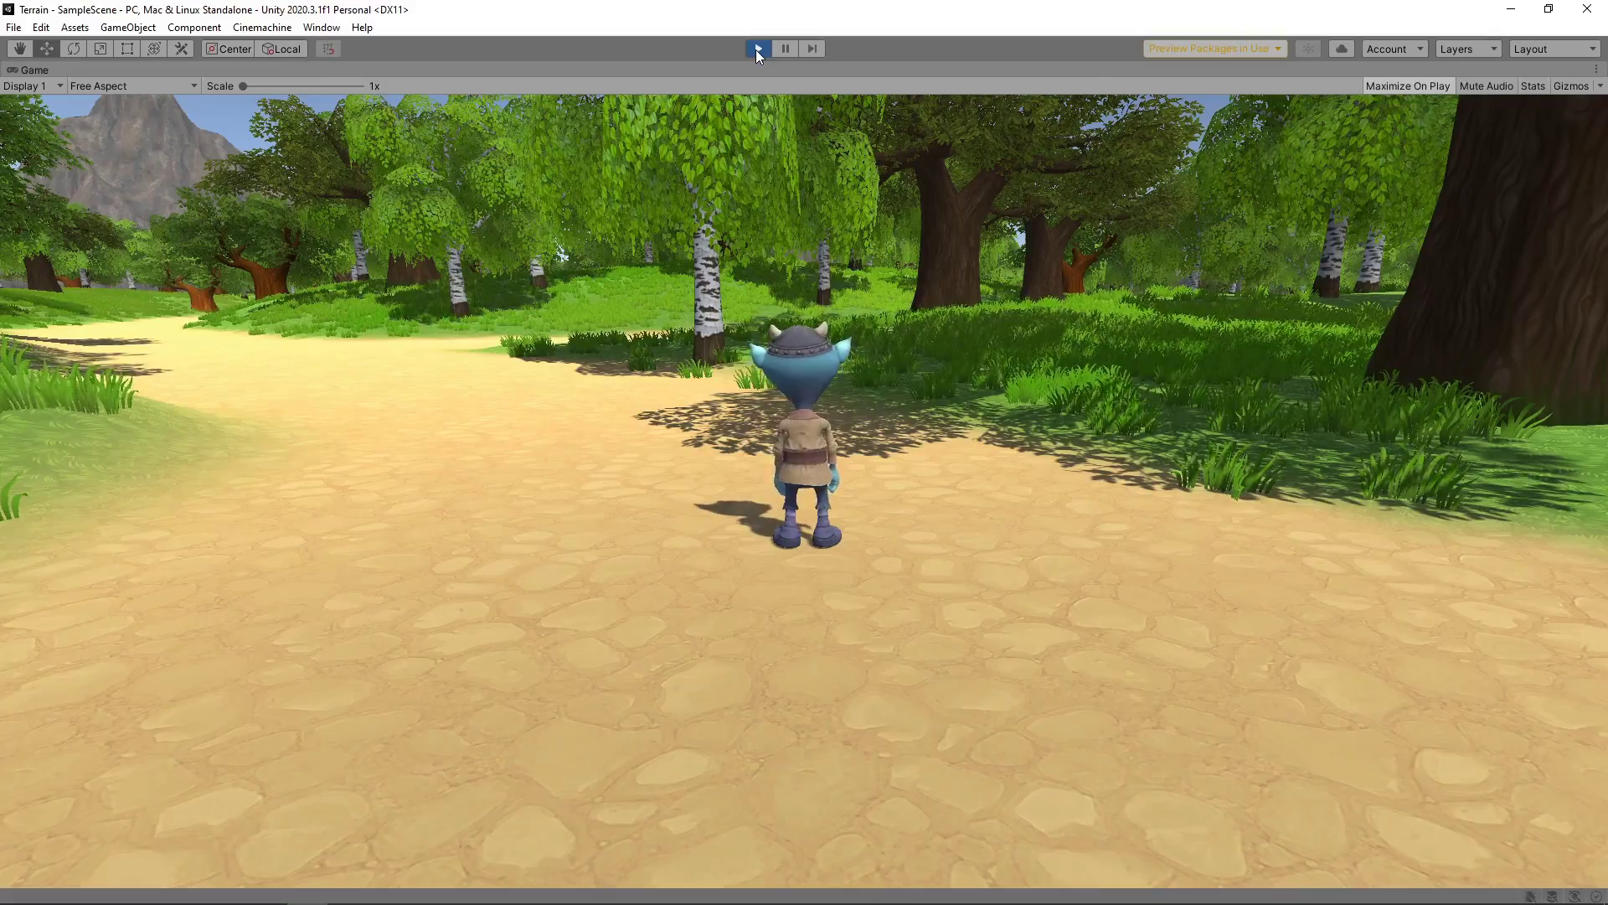
{"action": "key", "text": "w"}
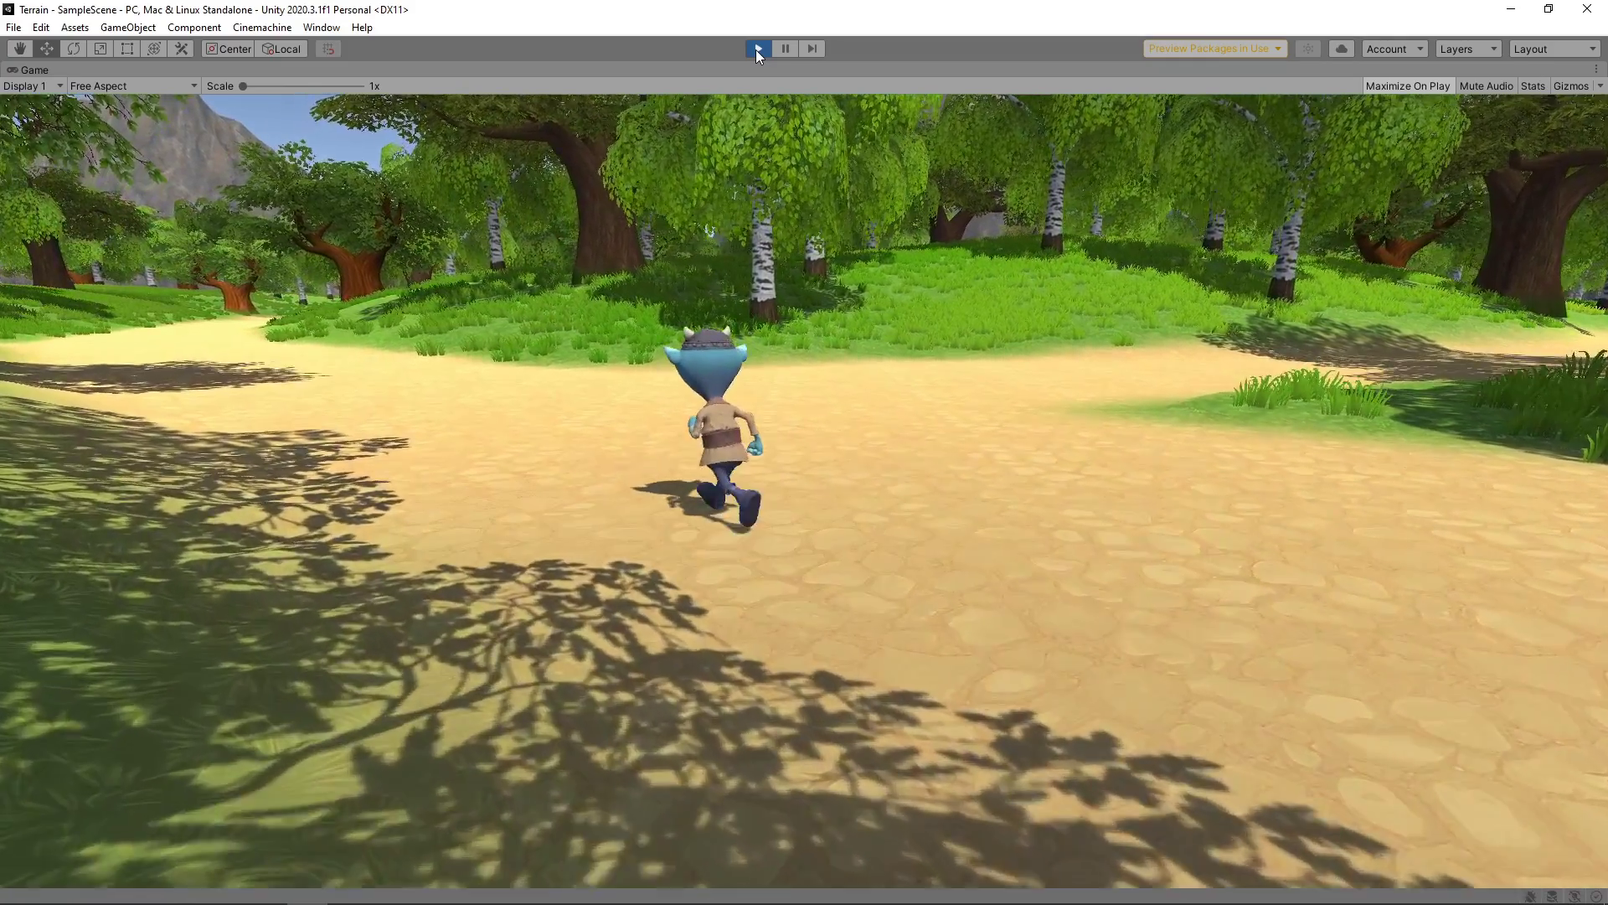
{"action": "left_click", "coordinate": [758, 48]}
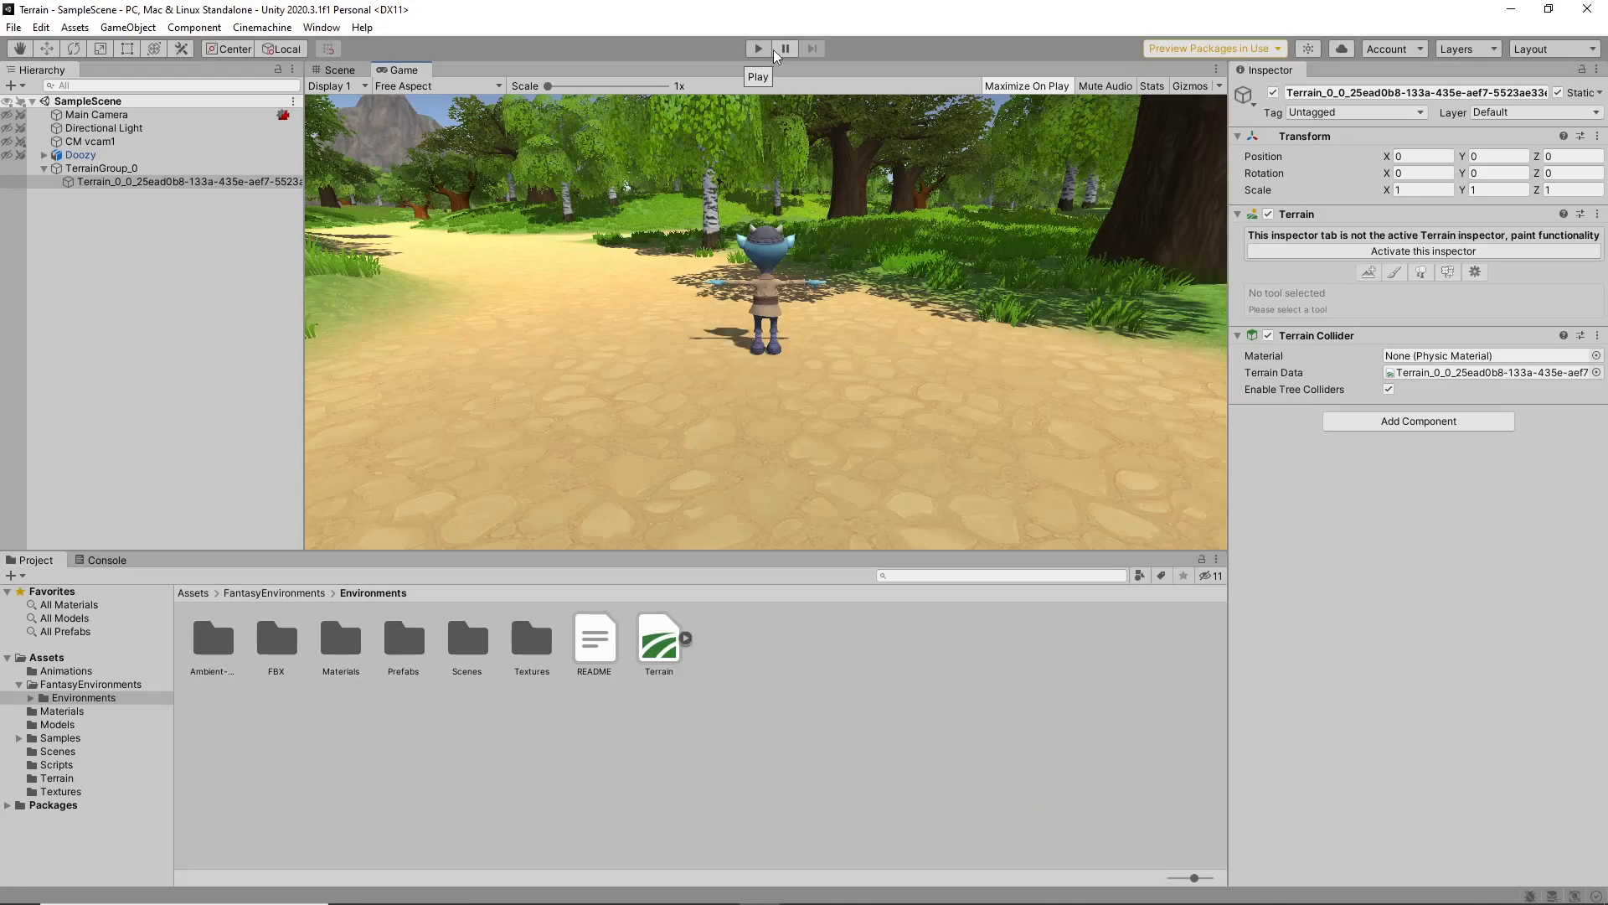
- Start a new terrain detail mesh and assign the Mushroom1 prefab as its detail object
{"action": "left_click", "coordinate": [1406, 252]}
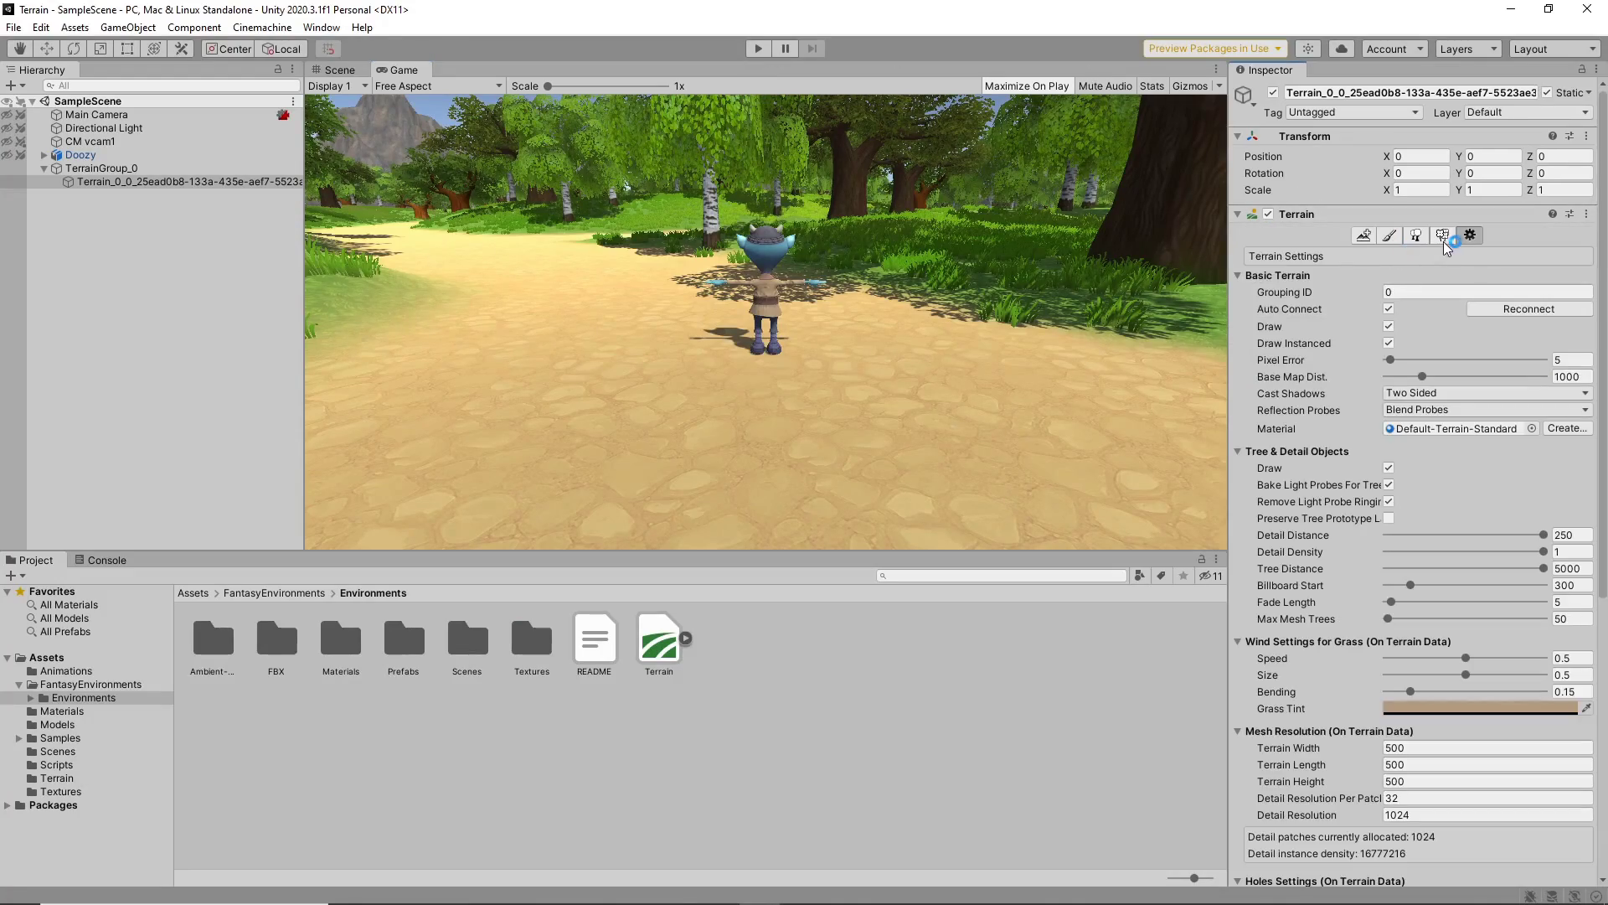
{"action": "left_click", "coordinate": [1442, 237]}
{"action": "left_click", "coordinate": [1518, 457]}
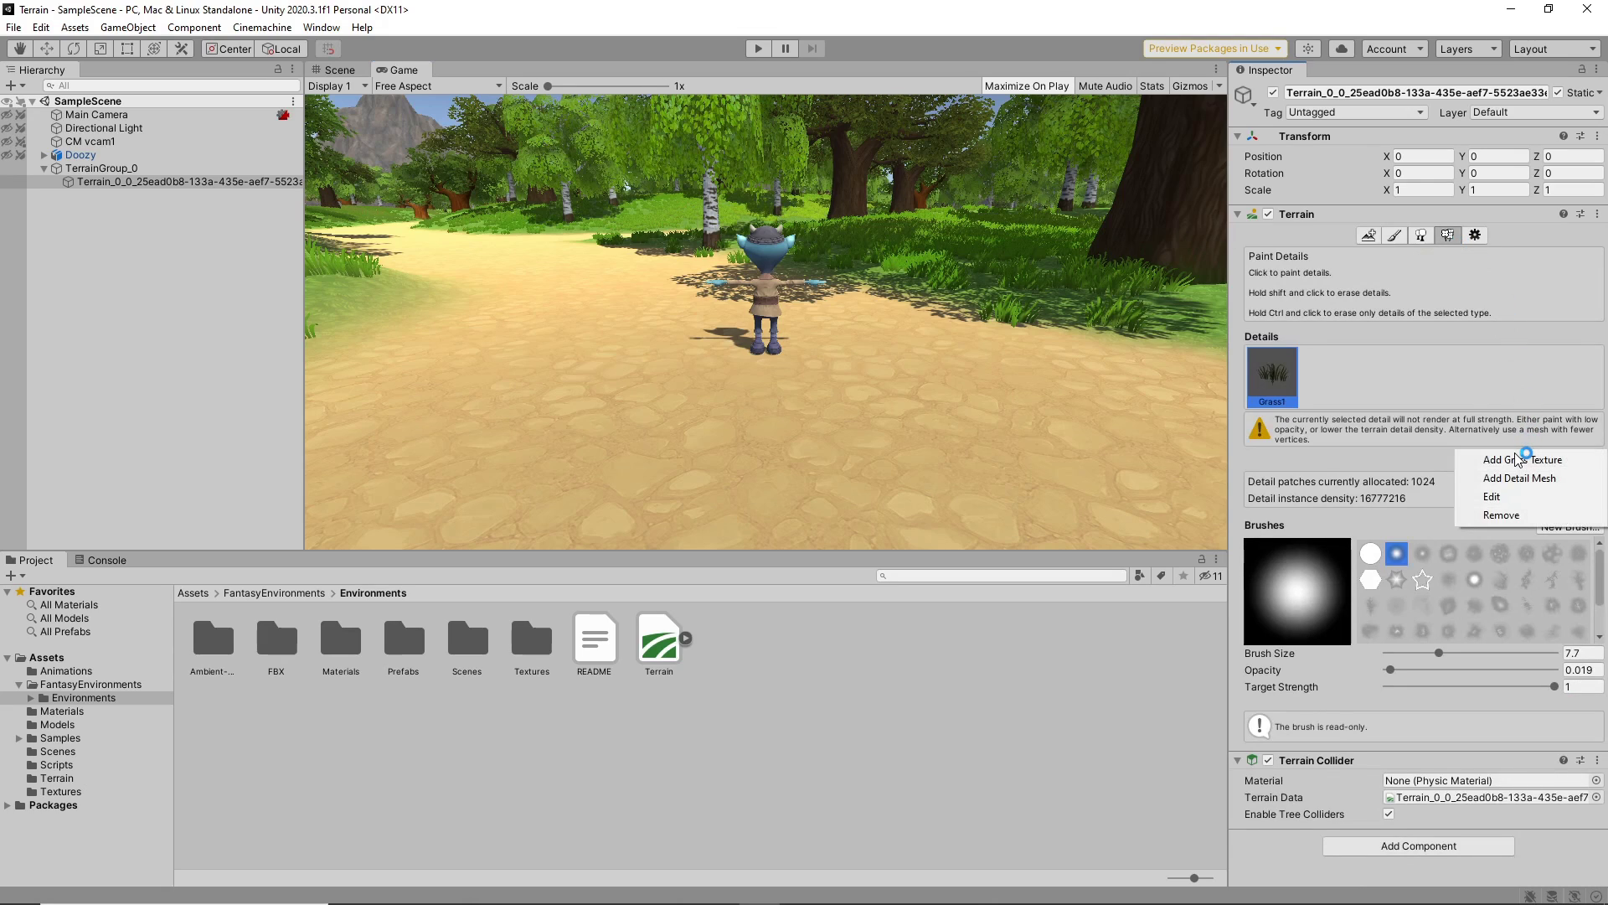
{"action": "left_click", "coordinate": [1516, 477]}
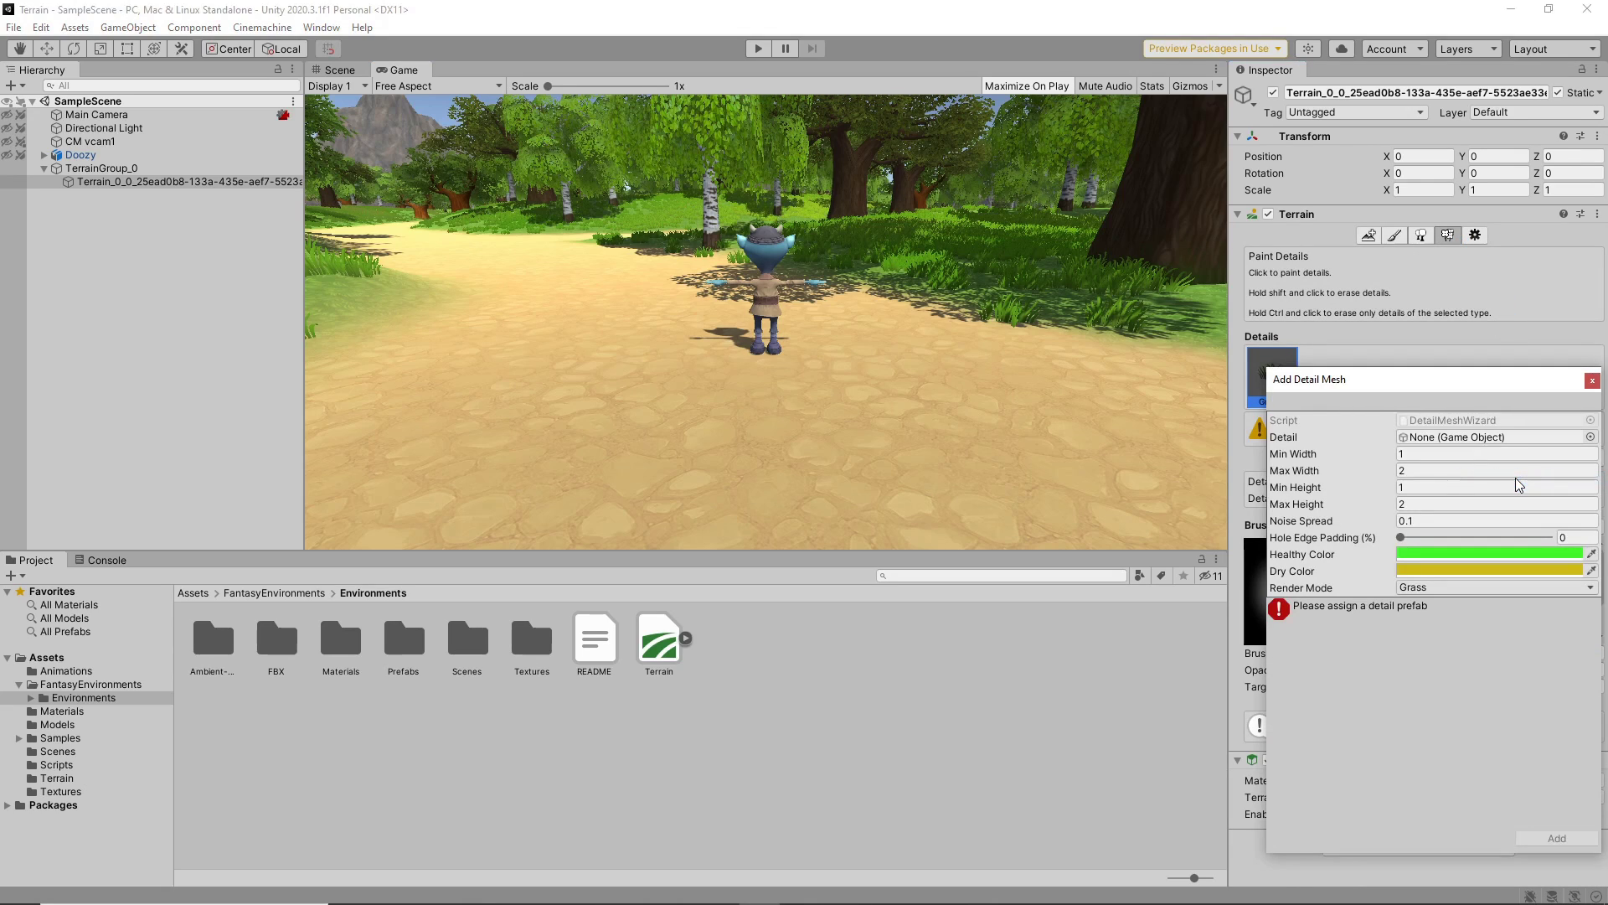
{"action": "left_click", "coordinate": [1590, 437]}
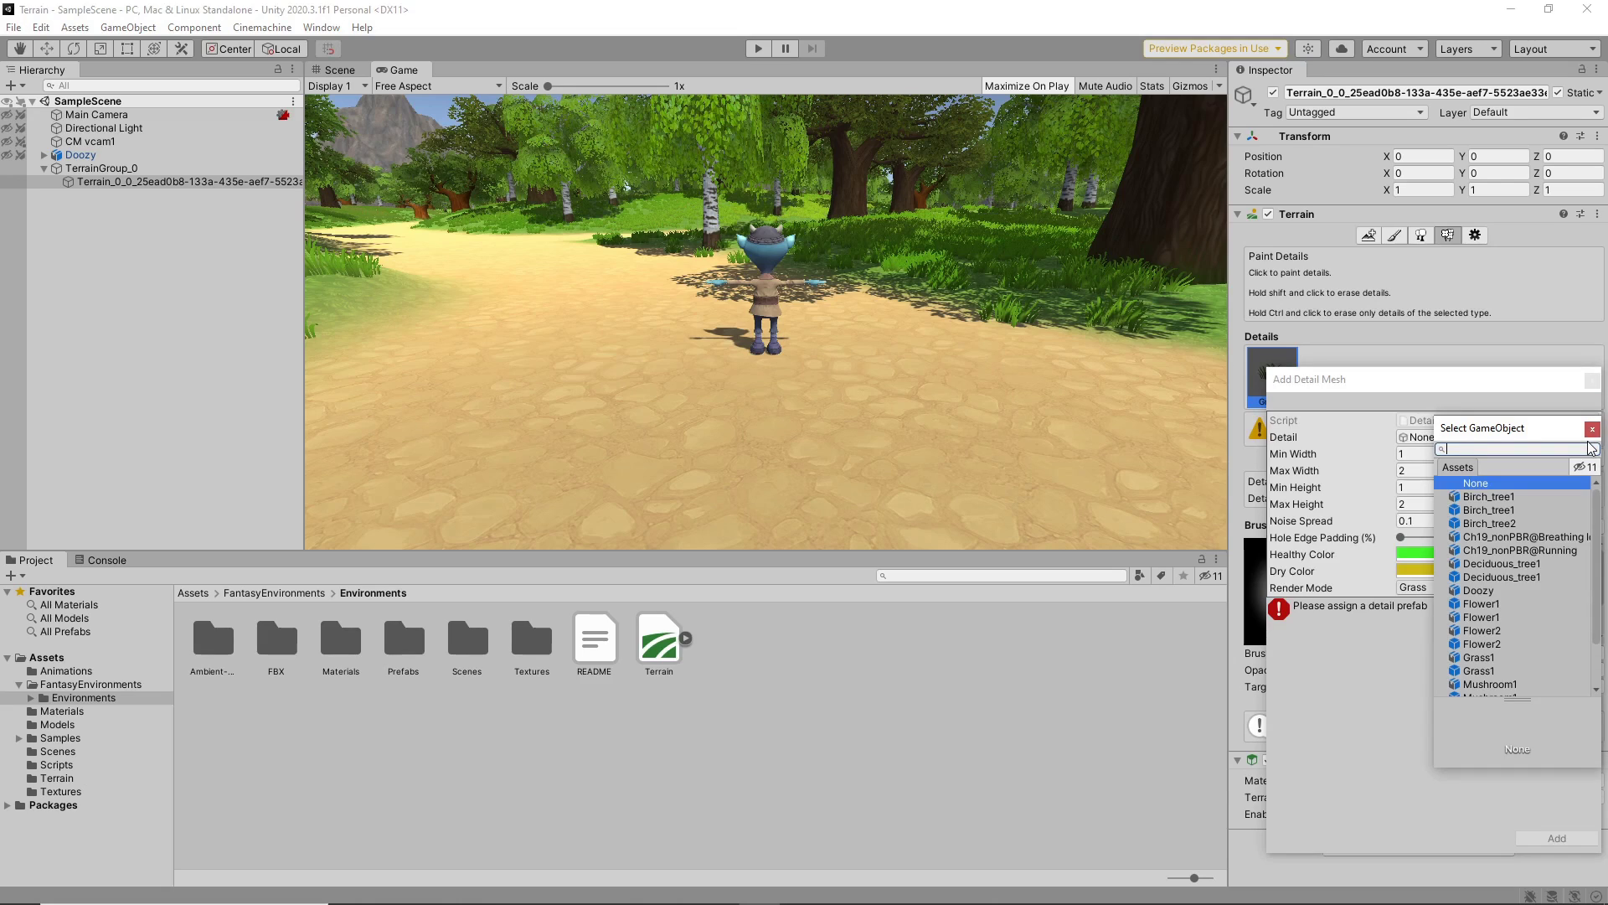
{"action": "scroll", "coordinate": [1535, 567], "scroll_direction": "down", "scroll_amount": 3}
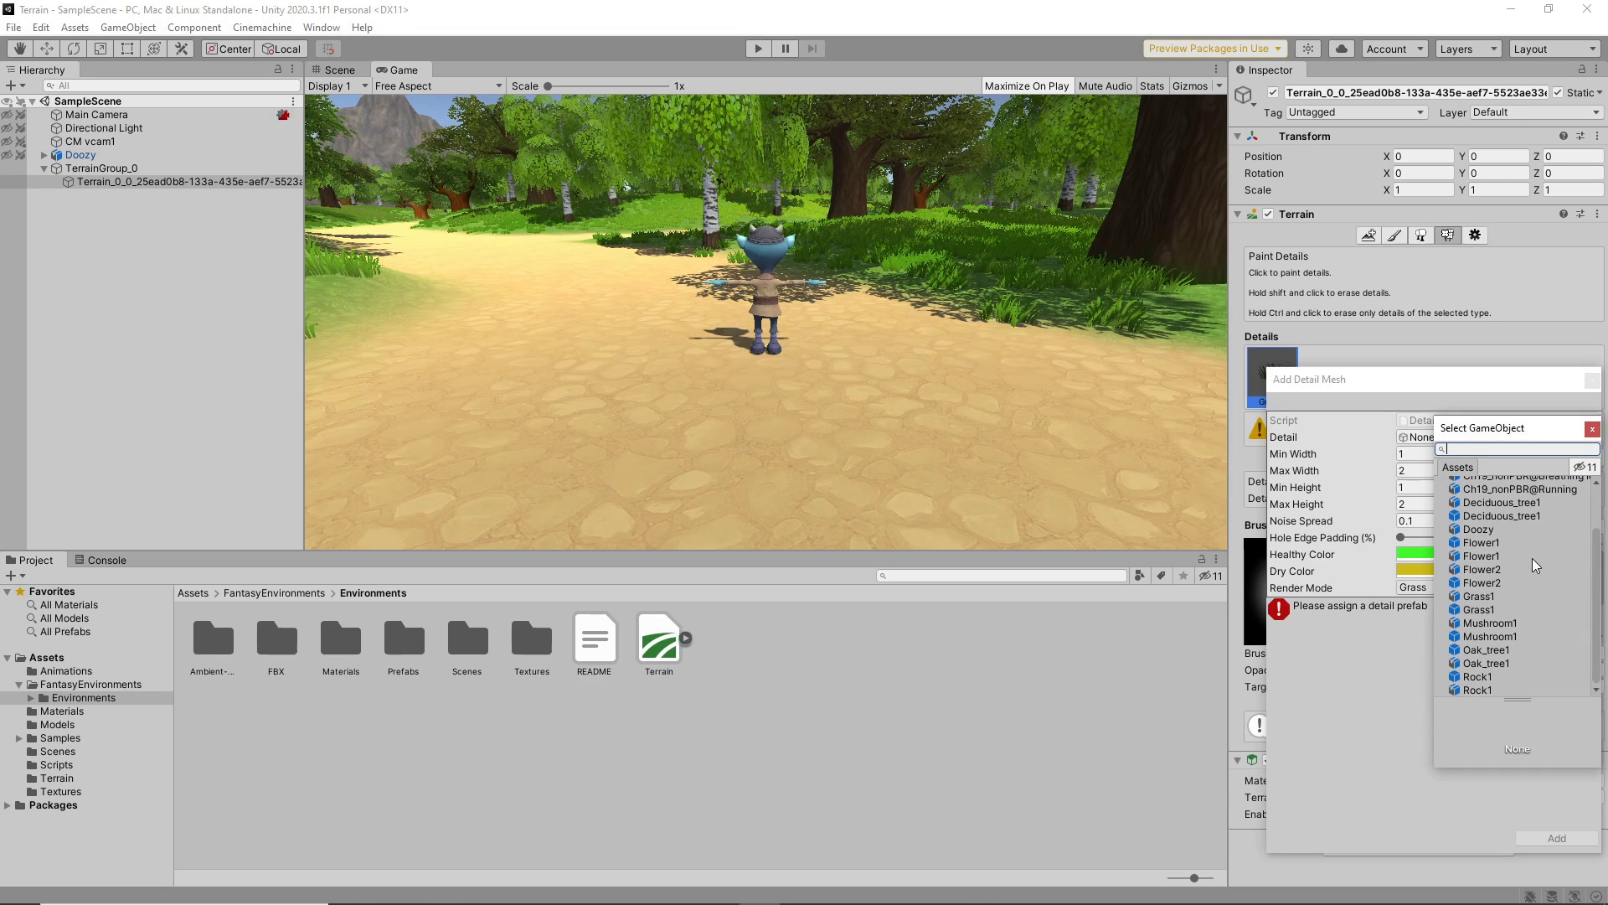
{"action": "double_click", "coordinate": [1496, 637]}
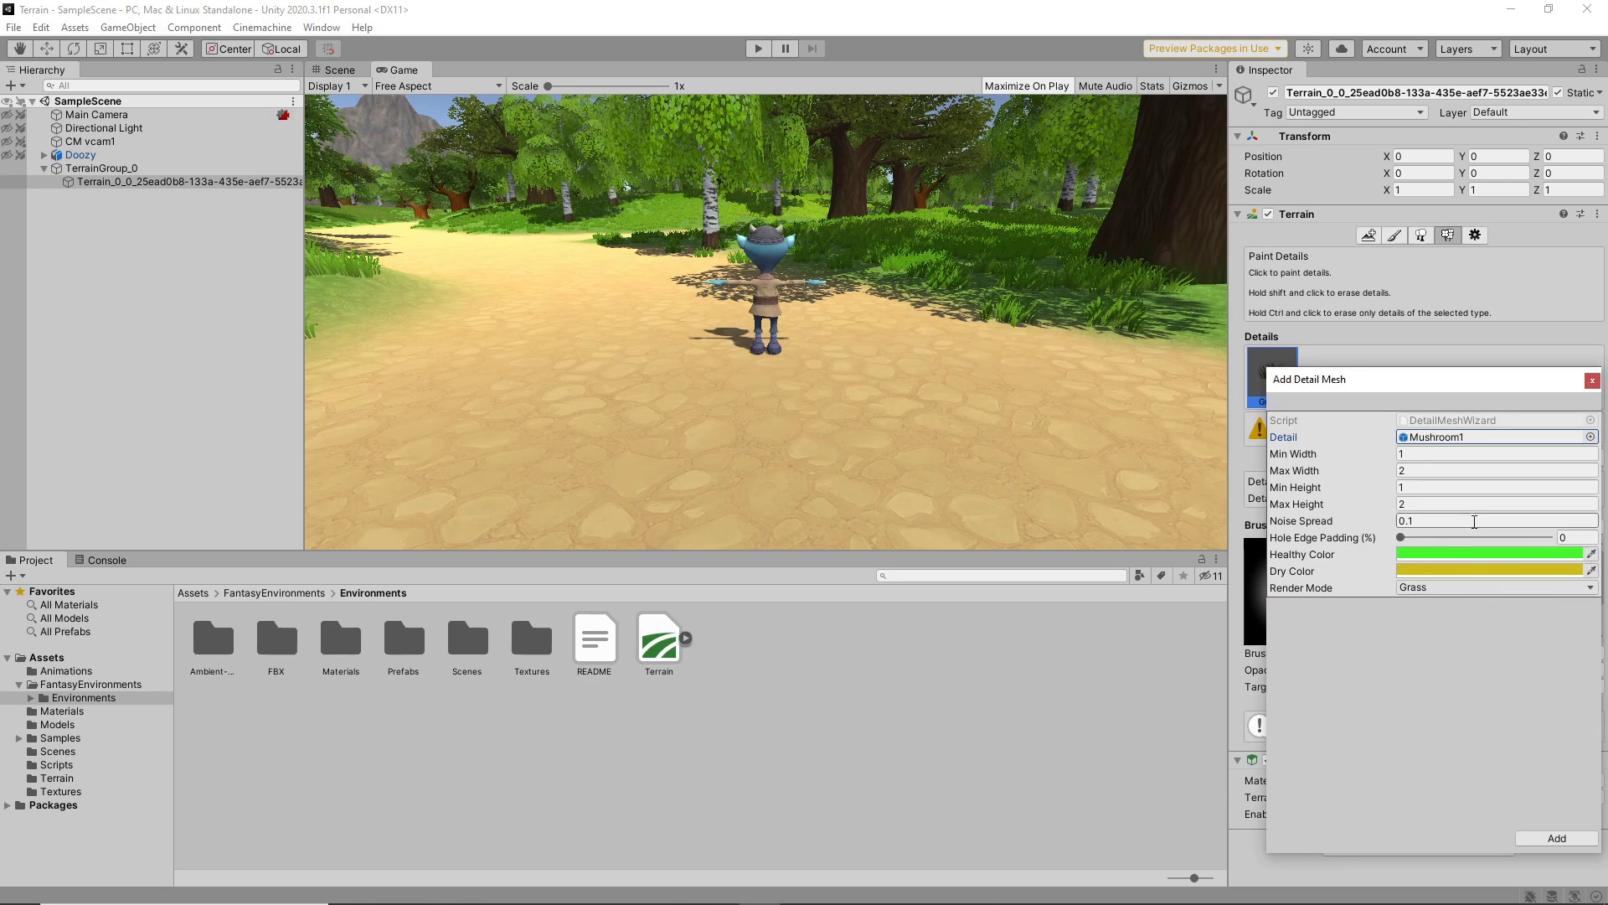
- Set the mushroom mesh's minimum width and height to 1.1 and its maximum width and height to 1.5
{"action": "left_click", "coordinate": [1446, 454]}
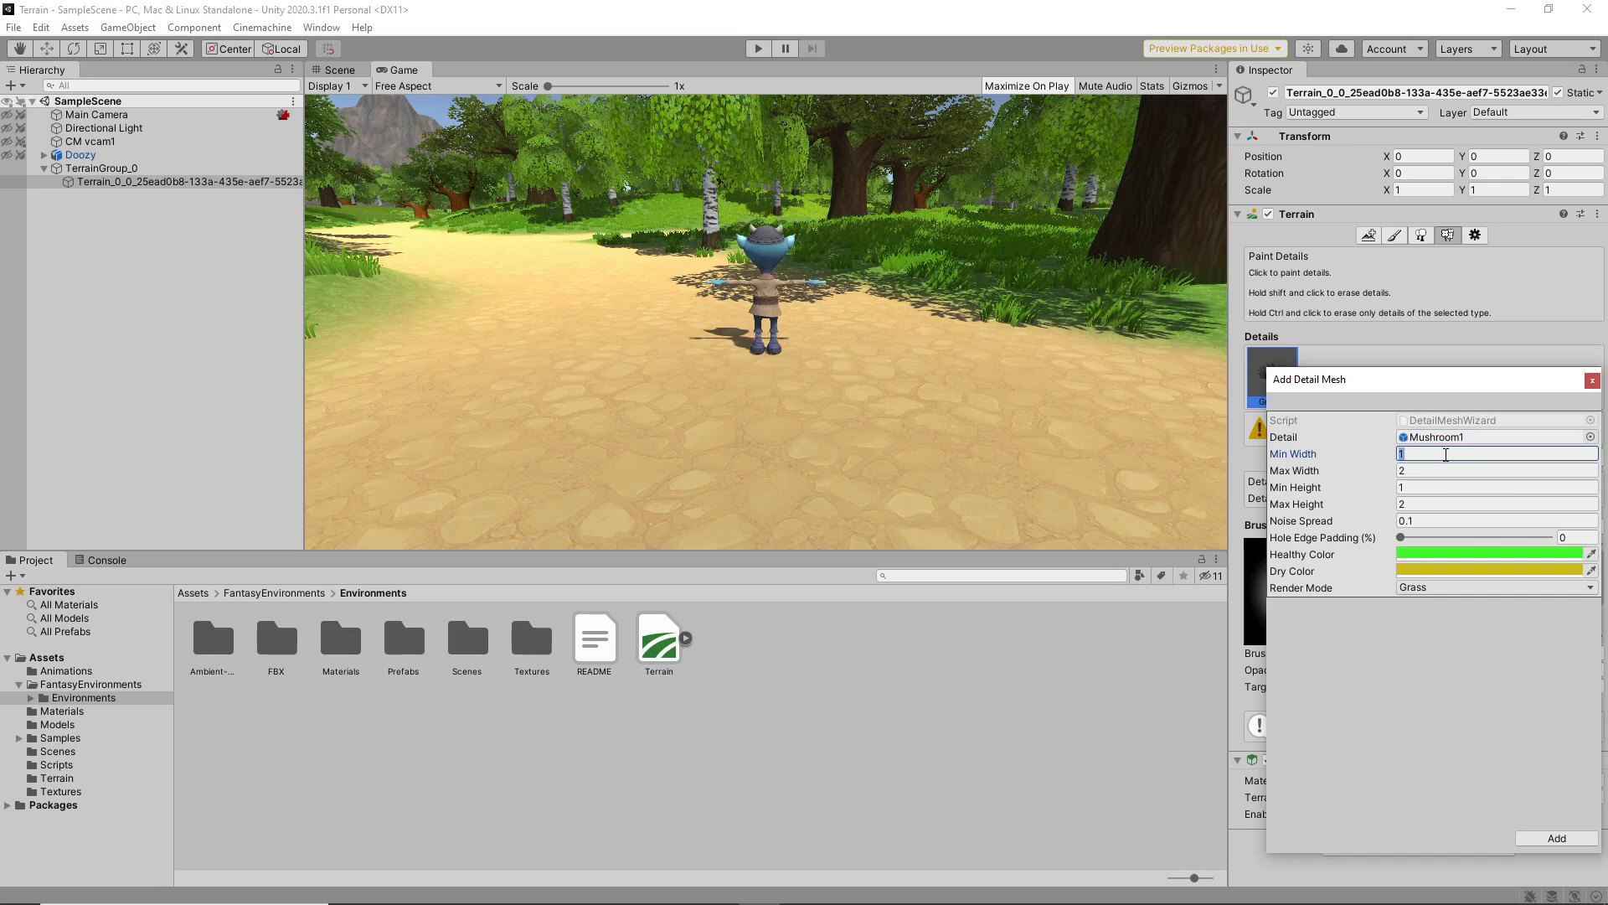
{"action": "left_click", "coordinate": [1452, 463]}
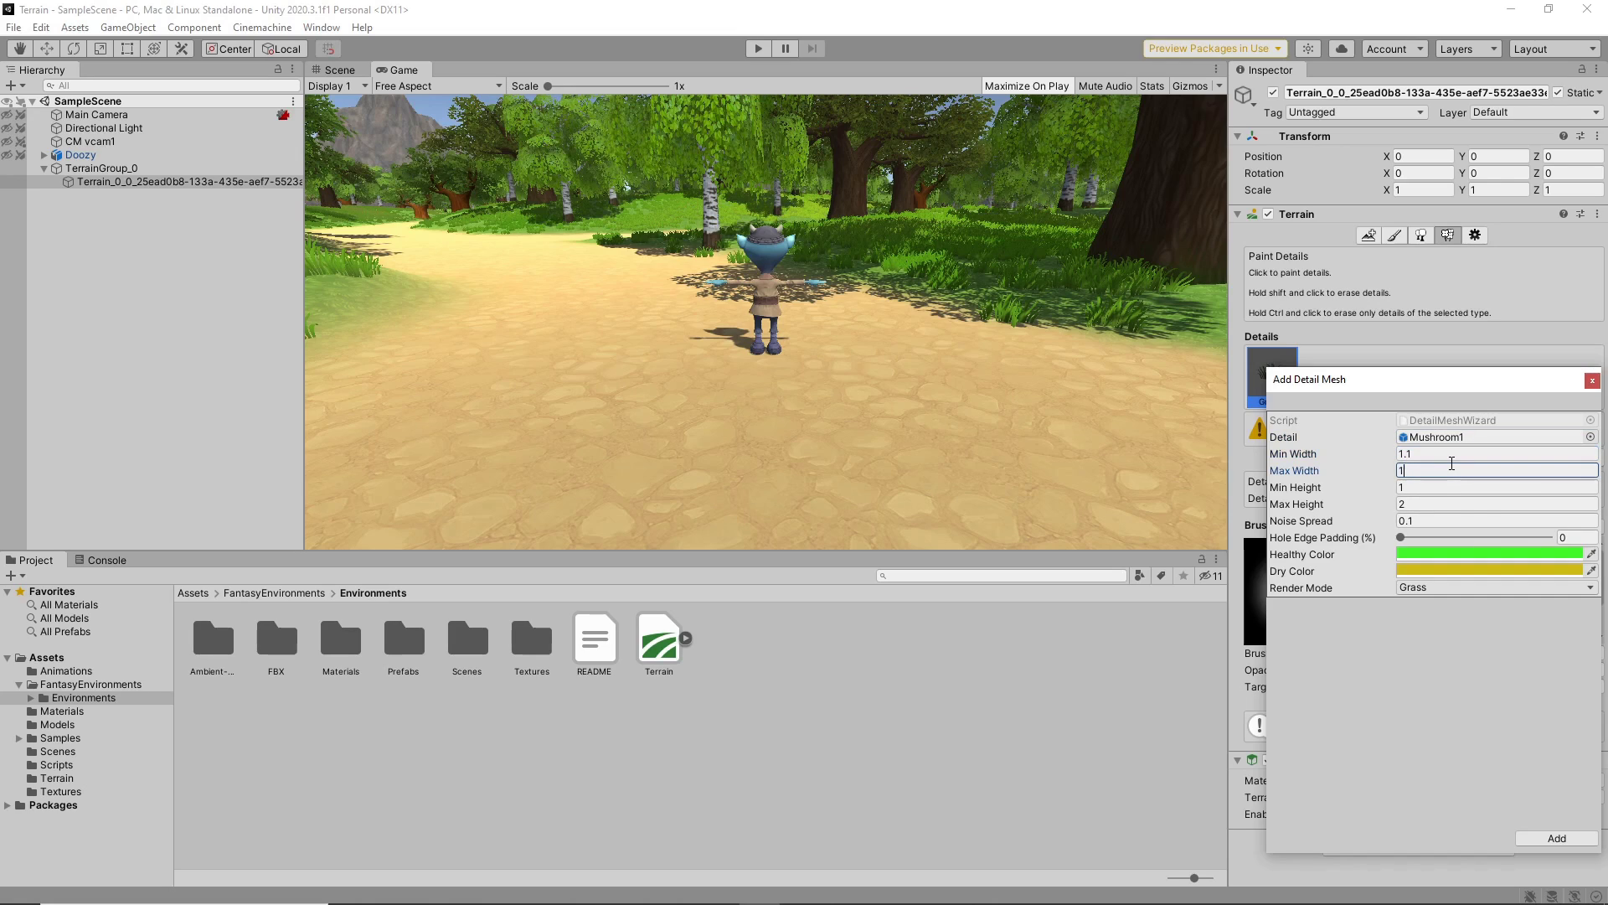
{"action": "key", "text": "Tab"}
{"action": "key", "text": "Tab"}
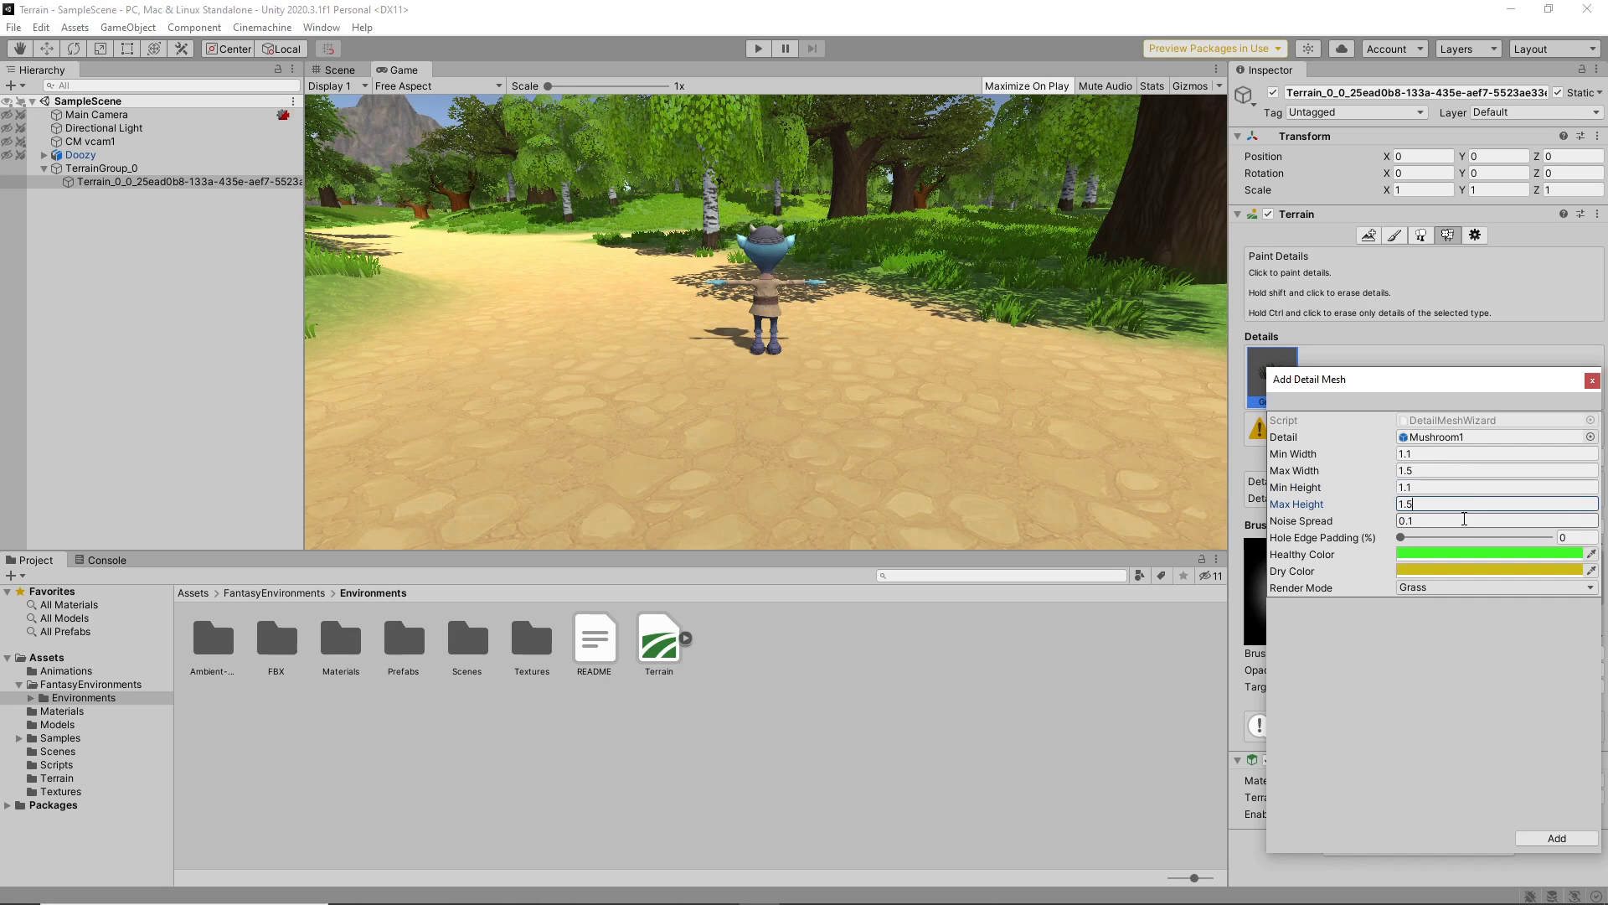
- Set the mushroom mesh's healthy color to light gray CFCFCF and its dry color to mid gray 989898
{"action": "left_click", "coordinate": [1468, 554]}
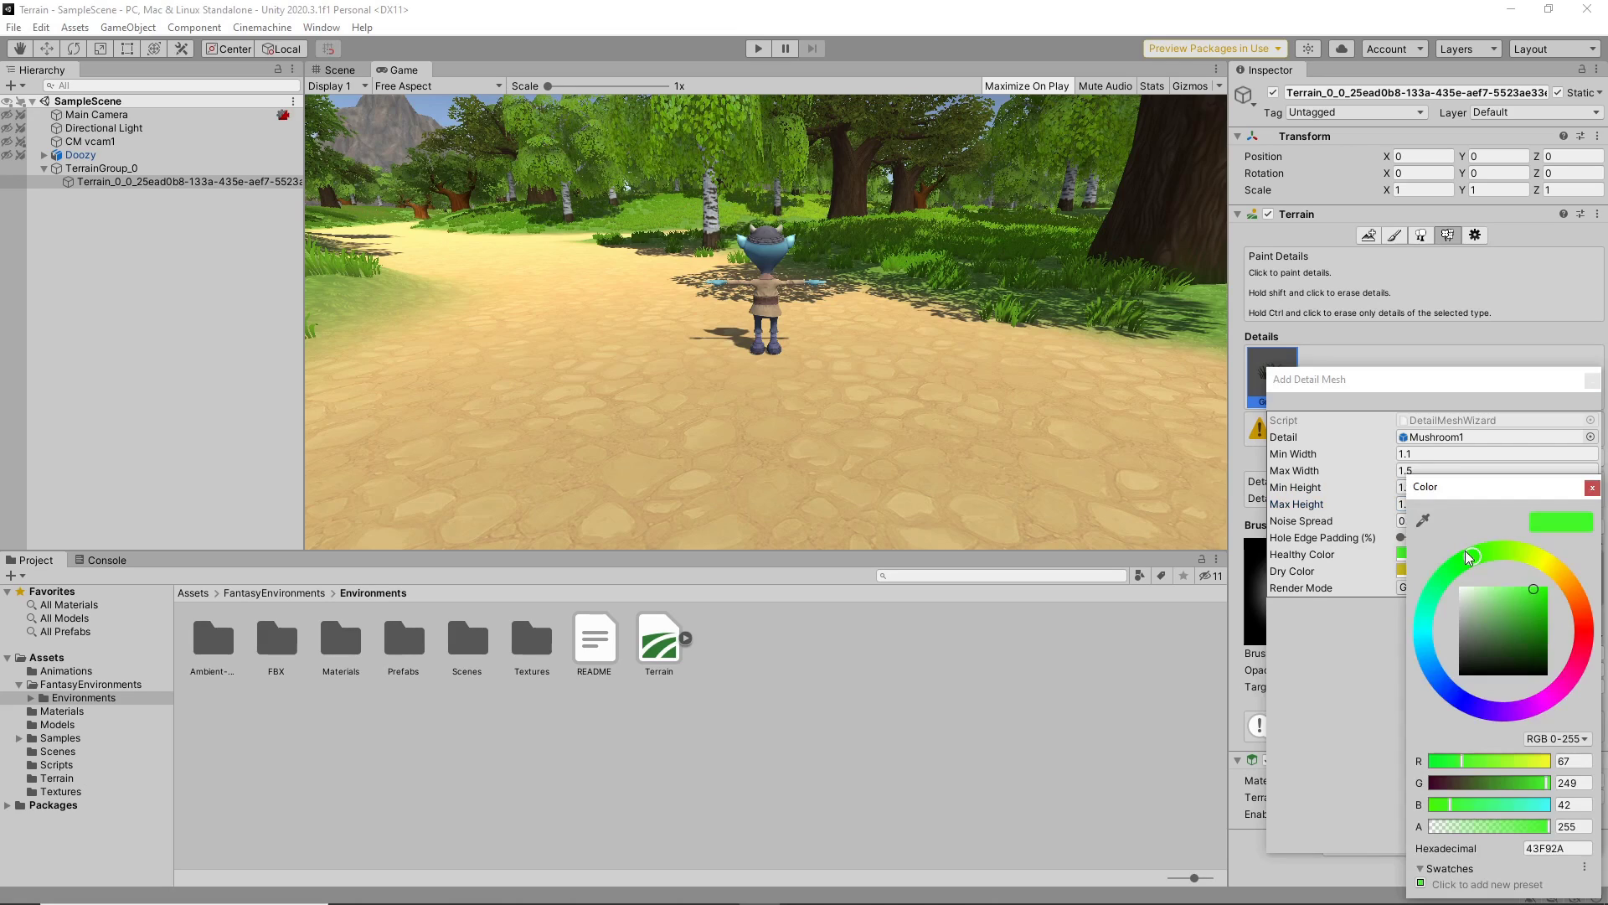
{"action": "left_click_drag", "start_coordinate": [1531, 596], "coordinate": [1459, 604]}
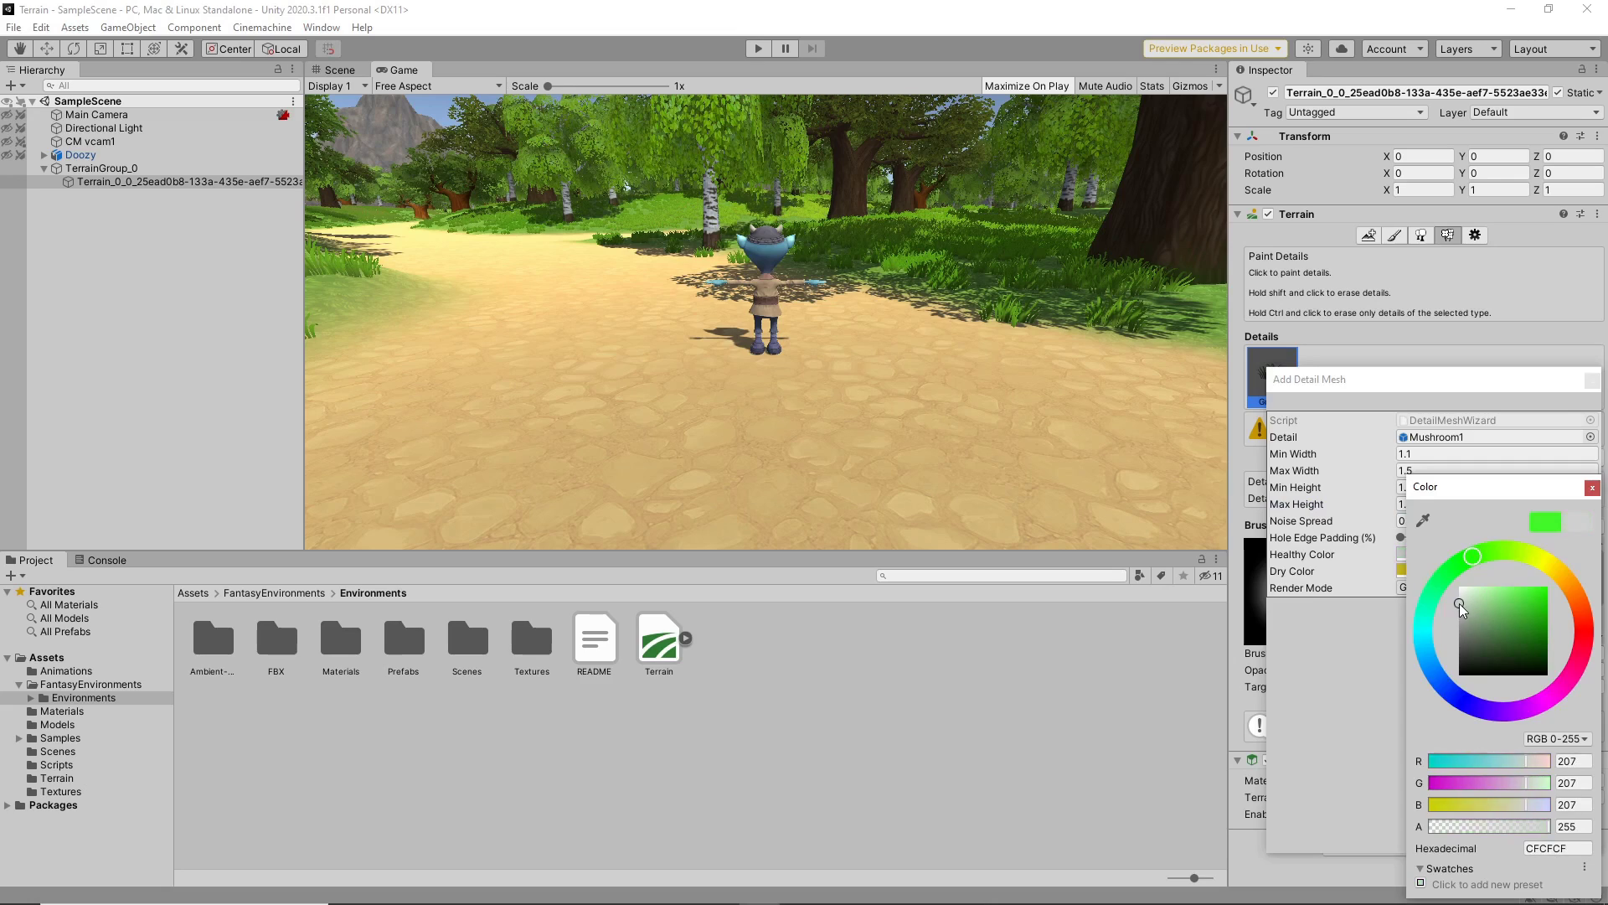
{"action": "left_click", "coordinate": [1591, 489]}
{"action": "left_click", "coordinate": [1529, 571]}
{"action": "left_click_drag", "start_coordinate": [1541, 612], "coordinate": [1459, 622]}
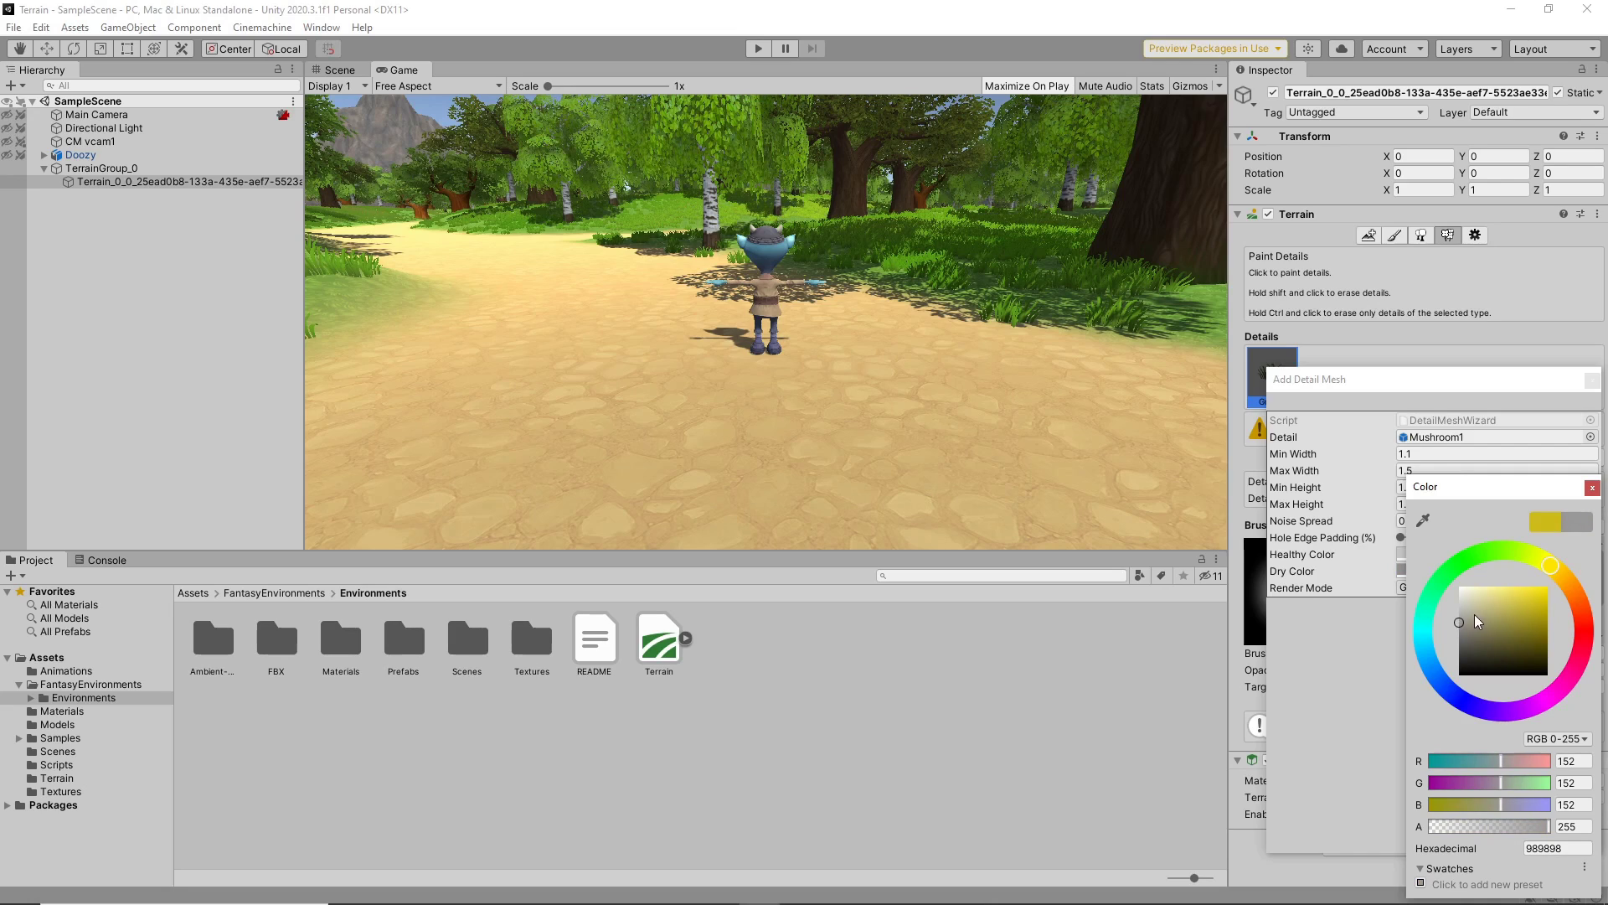
{"action": "left_click", "coordinate": [1591, 488]}
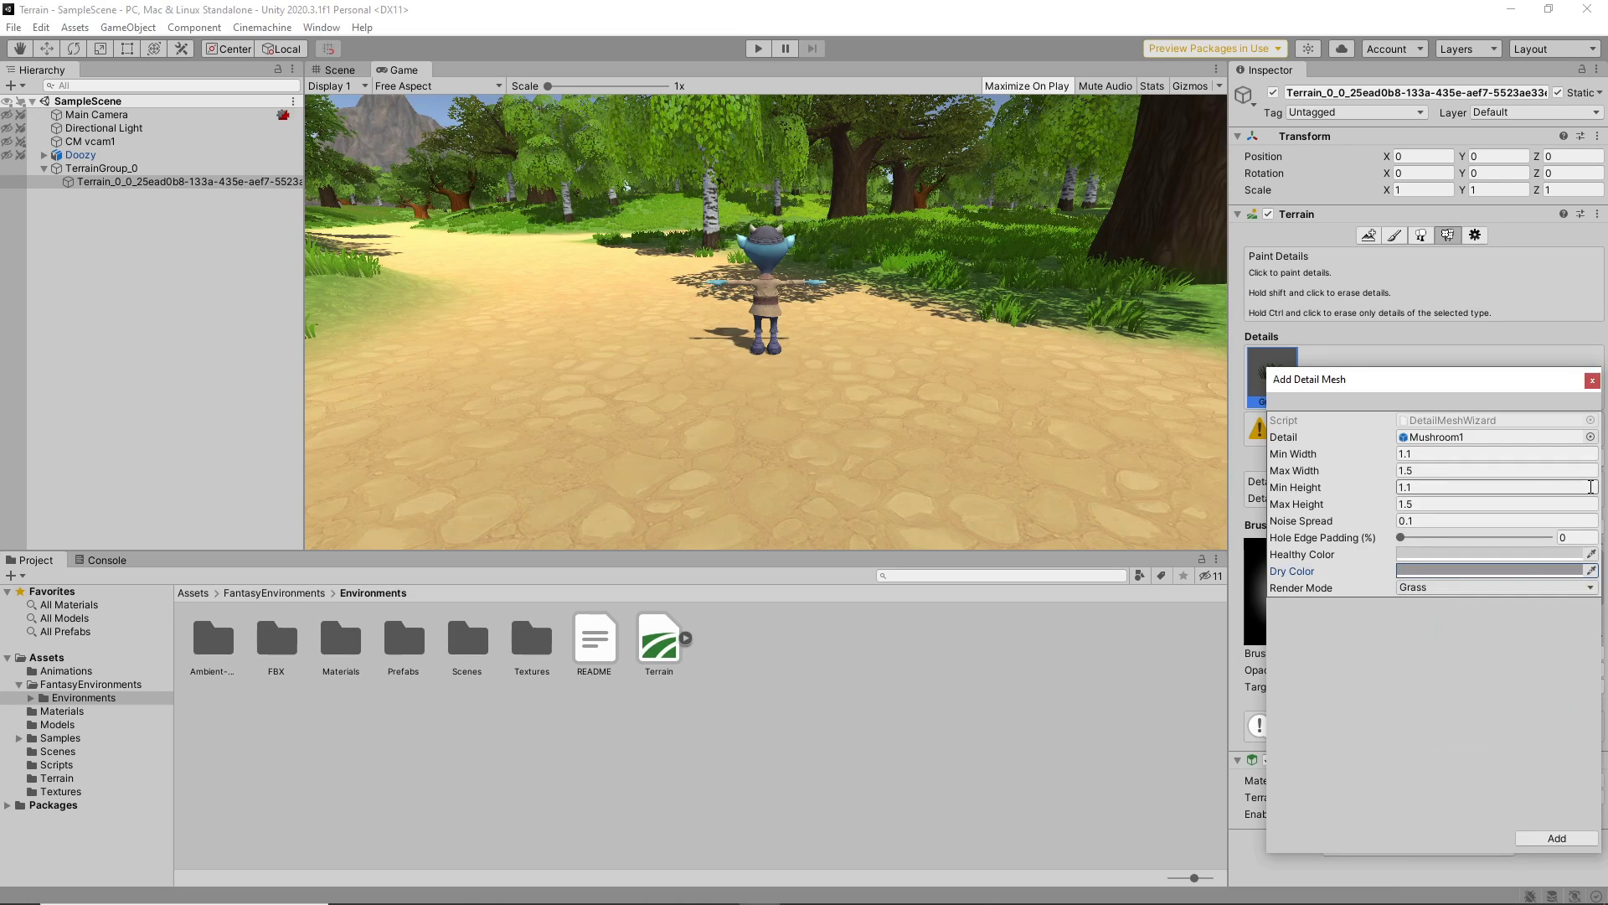
- Switch the mushroom mesh's render mode to Vertex Lit and add it to the terrain details
{"action": "left_click", "coordinate": [1489, 586]}
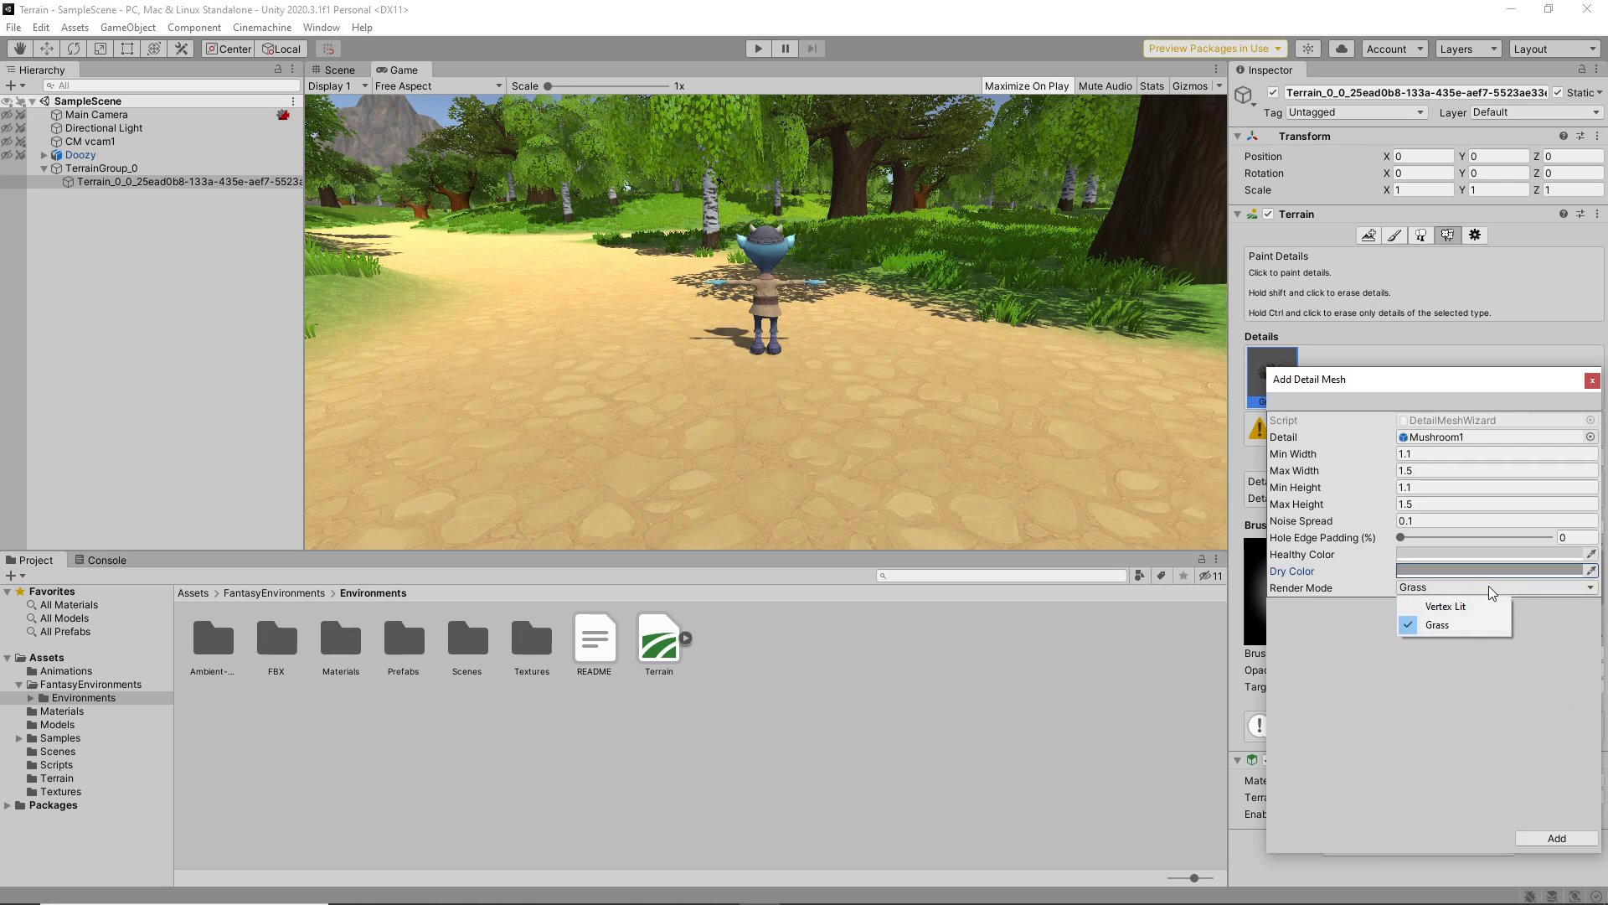
{"action": "left_click", "coordinate": [1479, 605]}
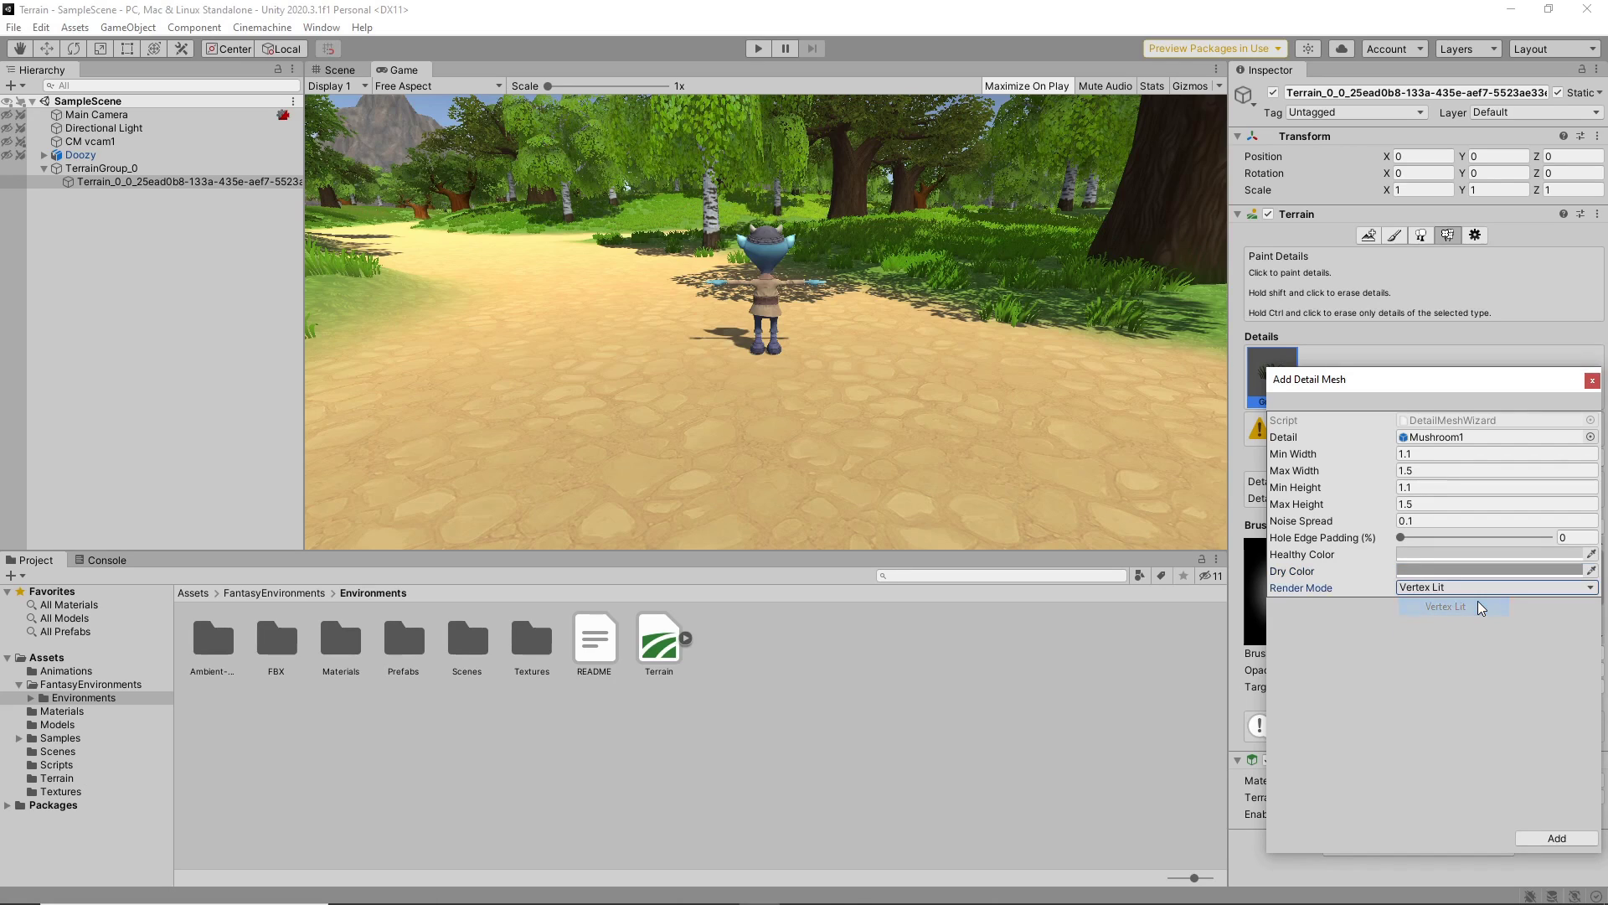
{"action": "left_click", "coordinate": [1557, 839]}
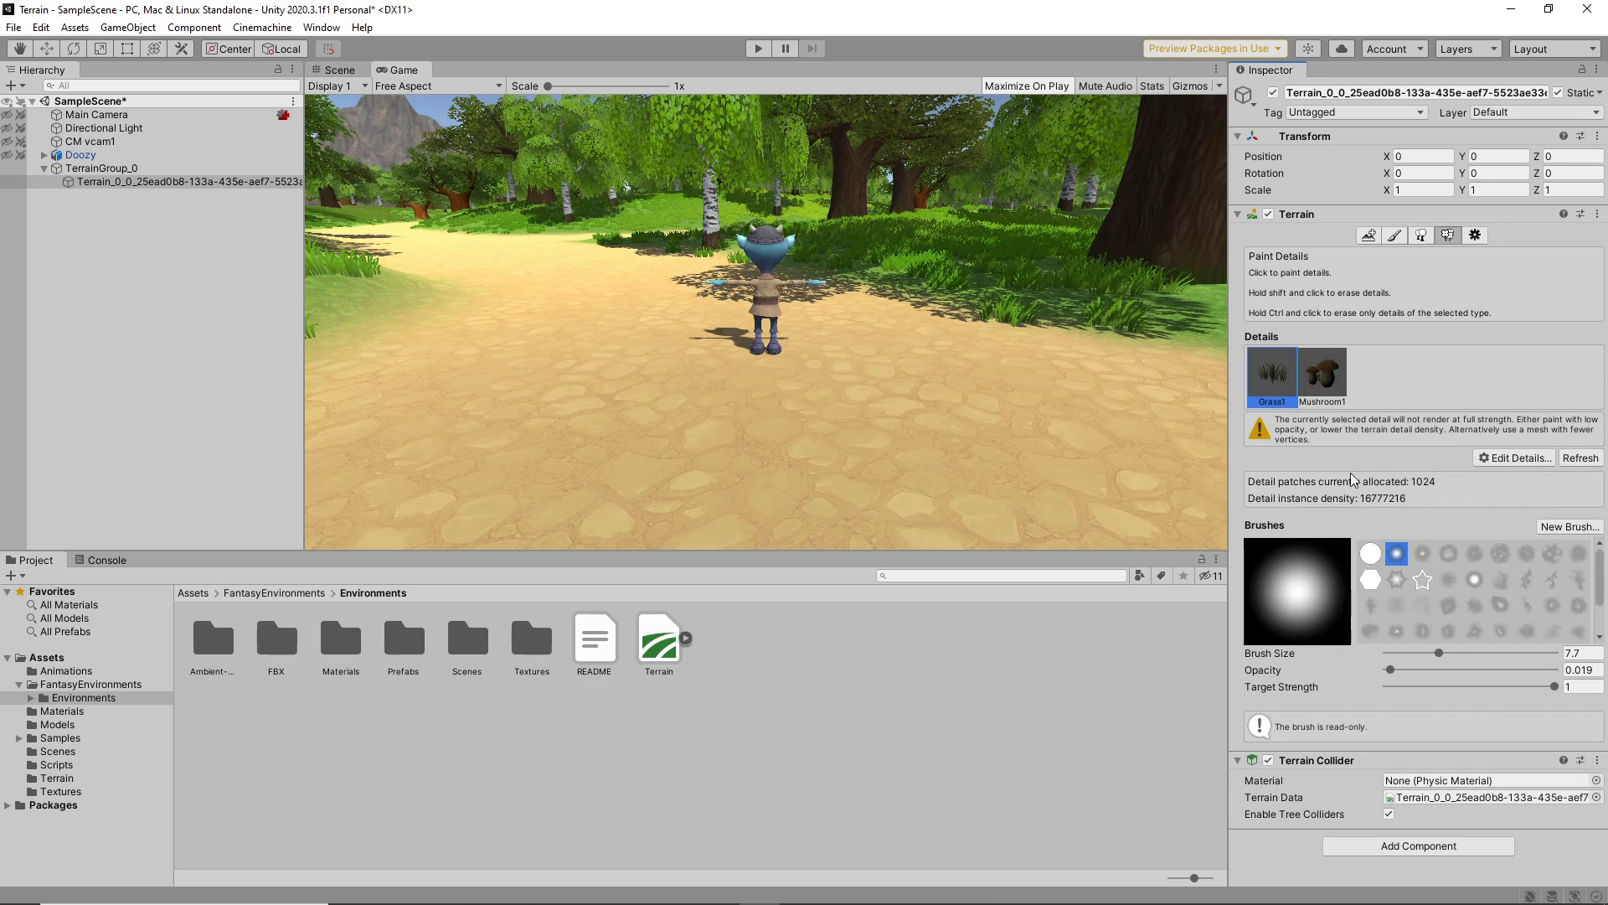
- Paint a few Mushroom1 details on the grass between the trees with a brush opacity of 0.001
{"action": "left_click", "coordinate": [1332, 377]}
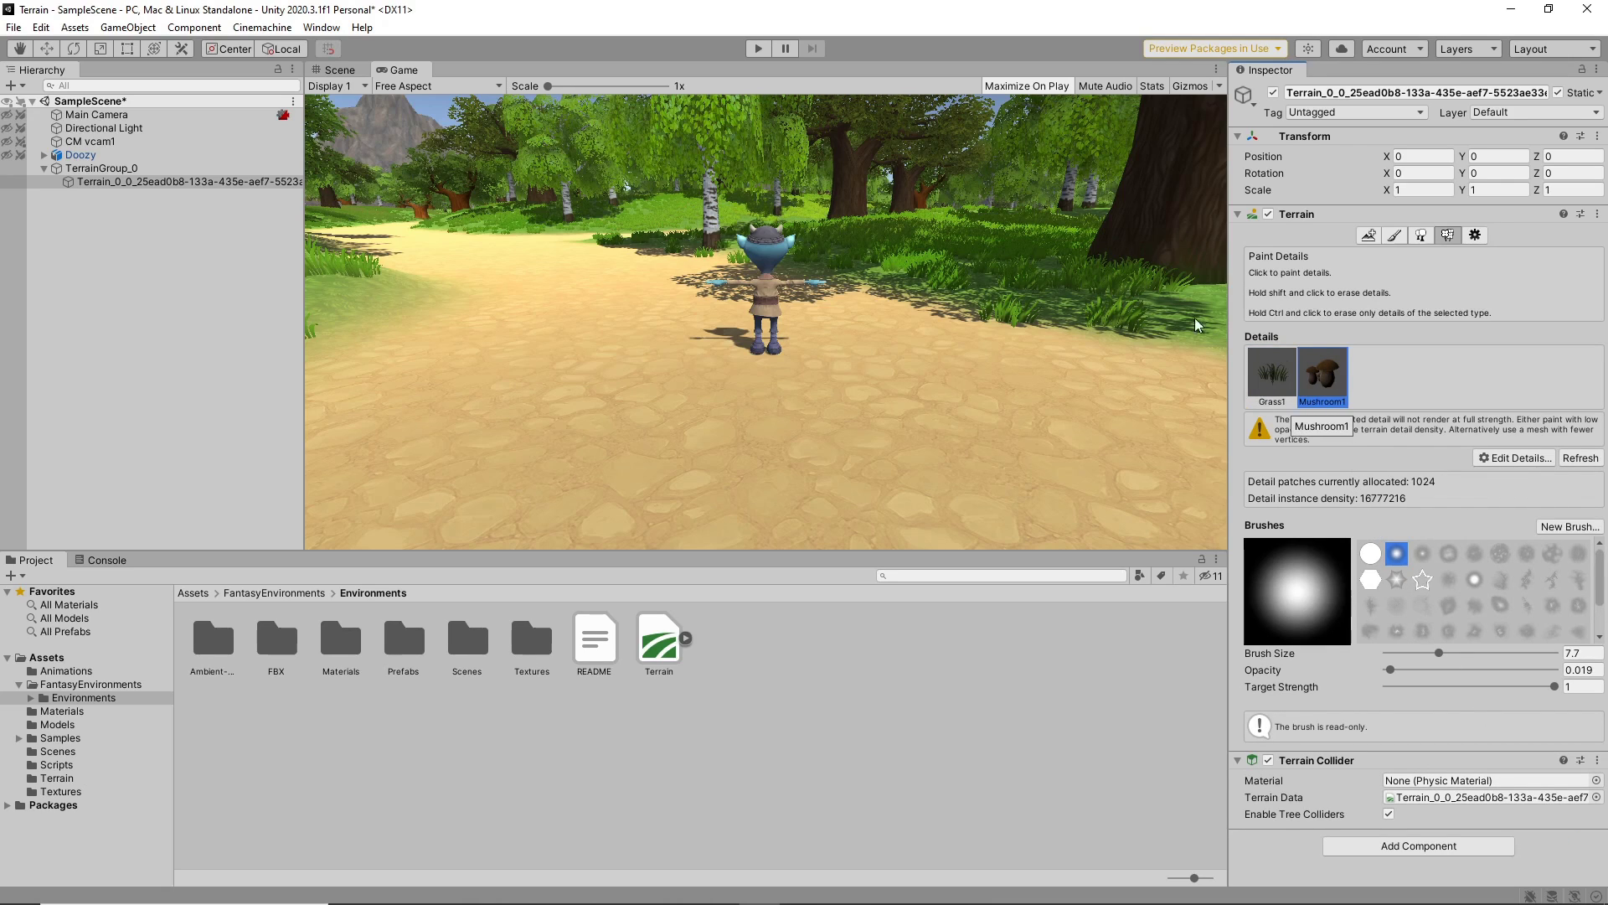
{"action": "left_click", "coordinate": [349, 71]}
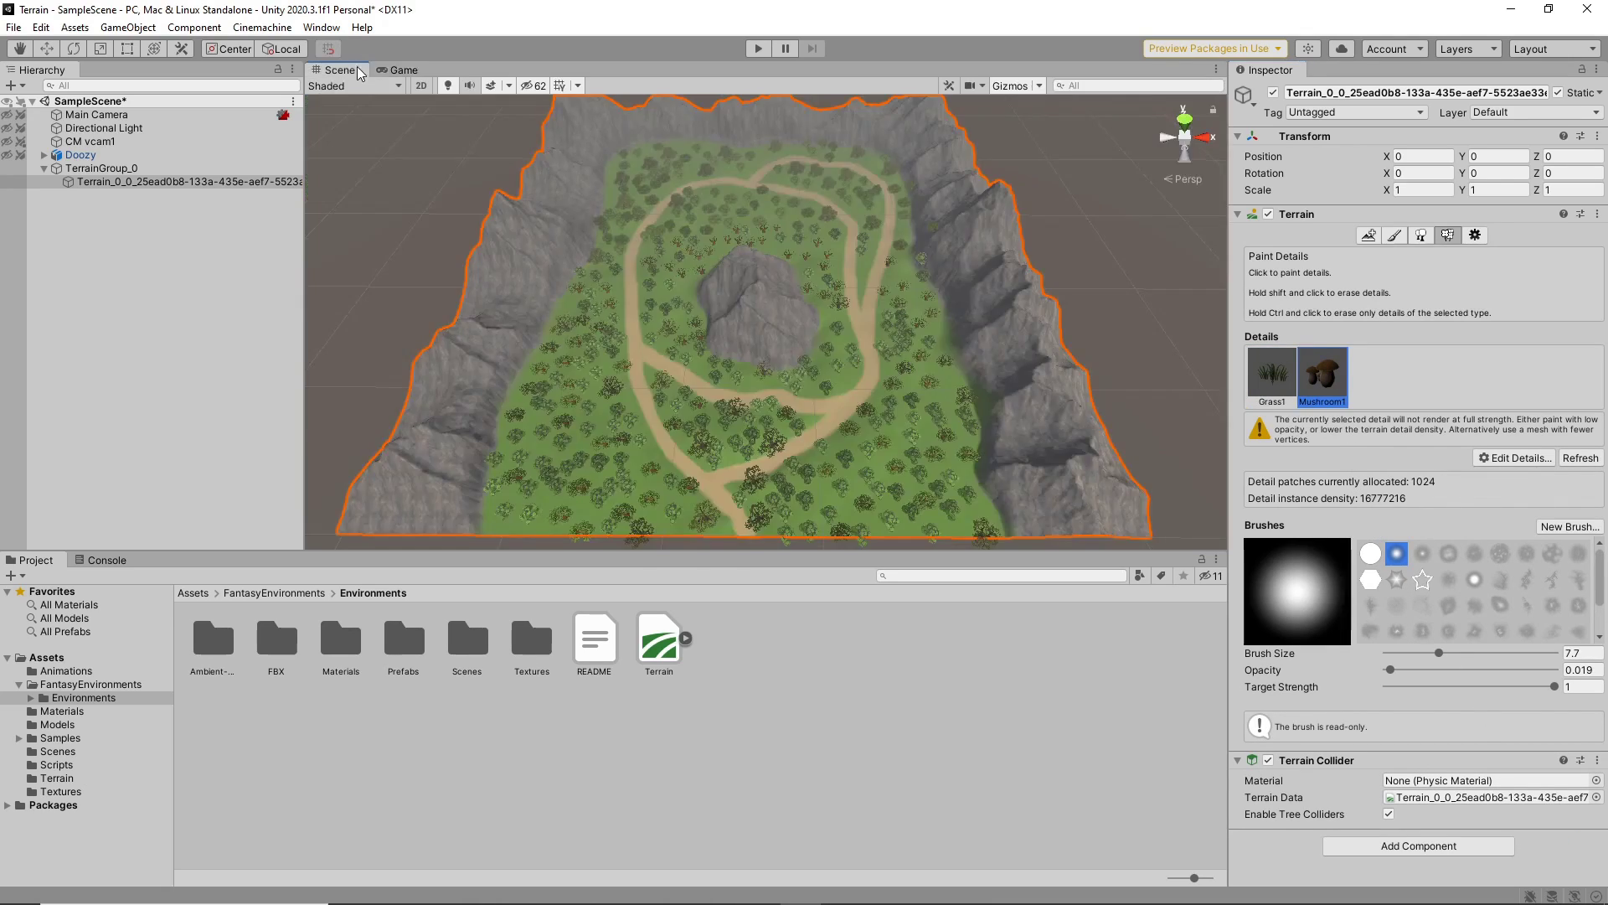
{"action": "left_click_drag", "start_coordinate": [614, 438], "coordinate": [522, 409], "text": "alt"}
{"action": "scroll", "coordinate": [515, 400], "scroll_direction": "up", "scroll_amount": 6}
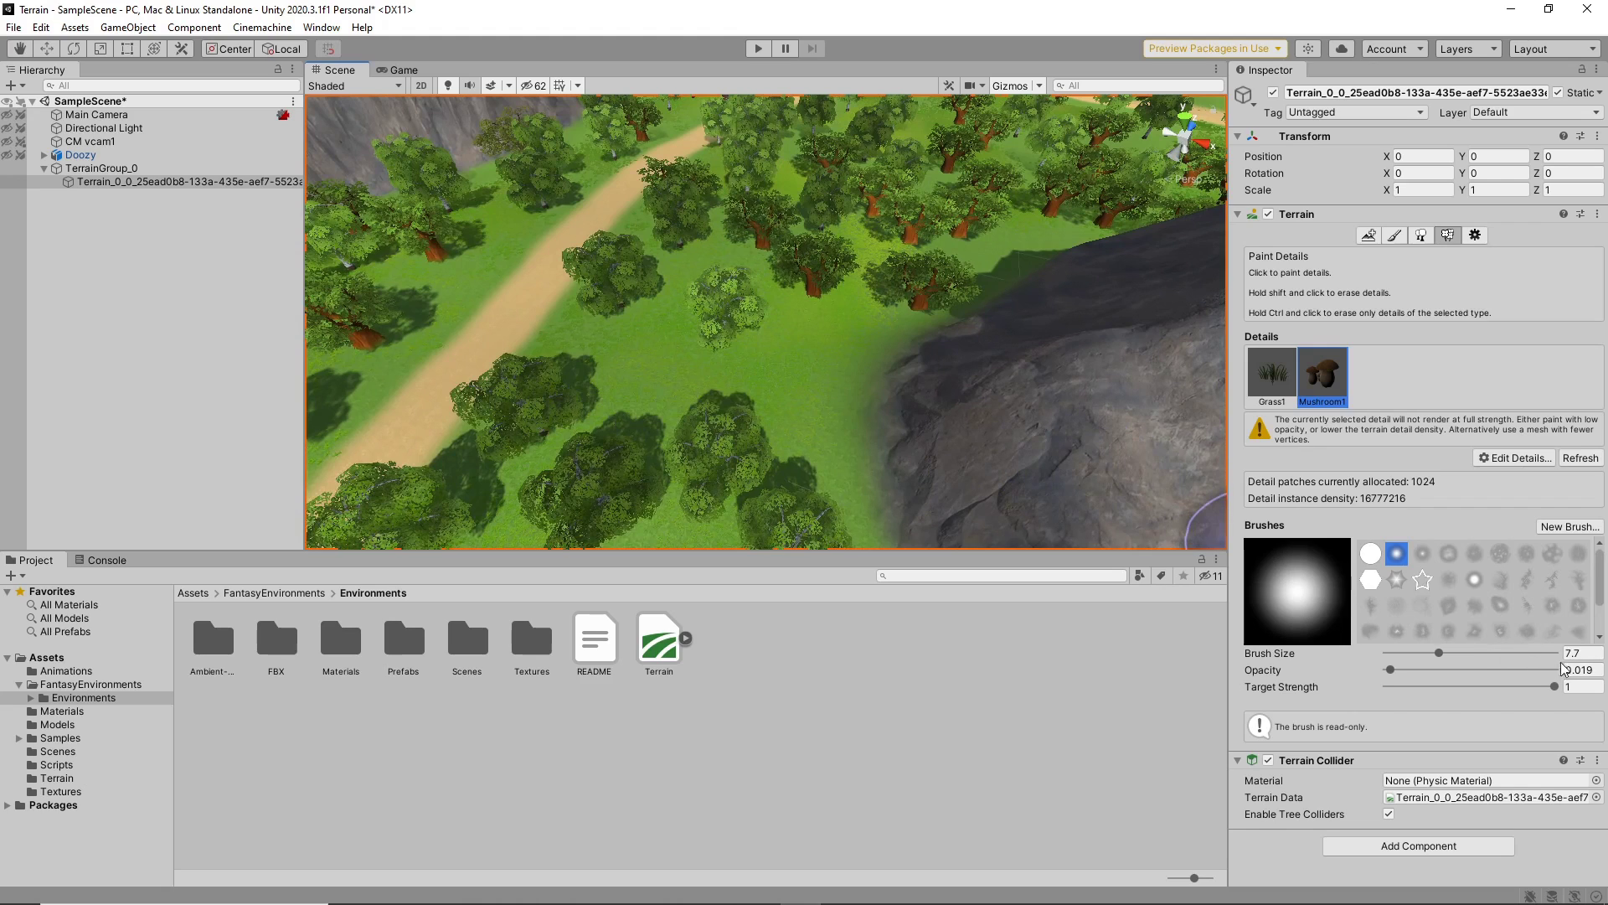
{"action": "left_click", "coordinate": [1585, 670]}
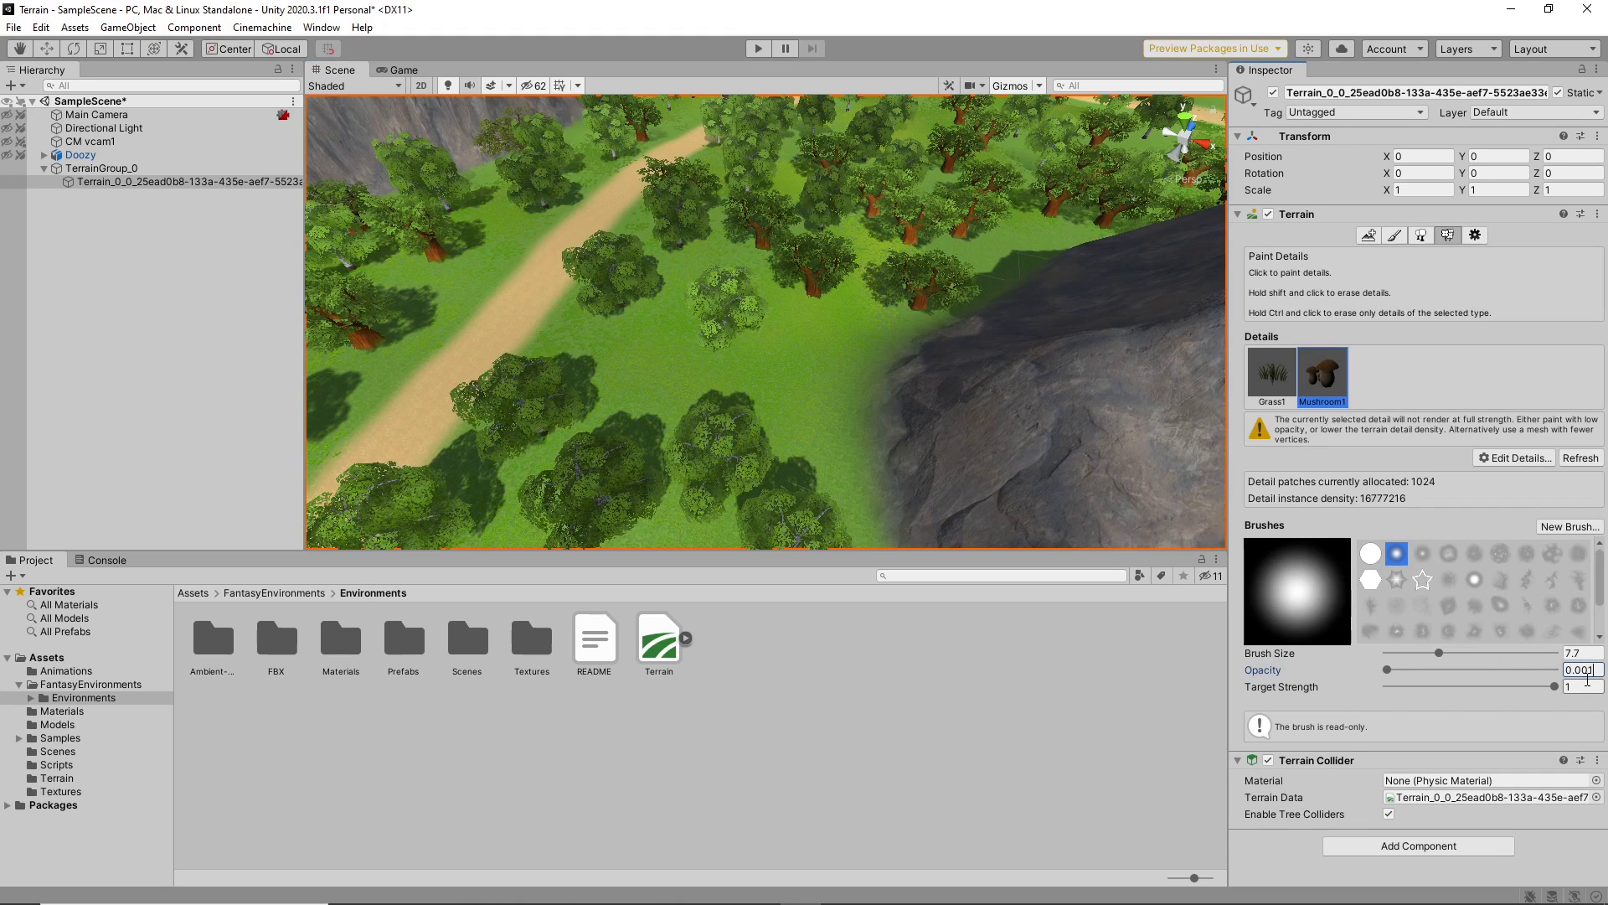
{"action": "scroll", "coordinate": [586, 381], "scroll_direction": "up", "scroll_amount": 4}
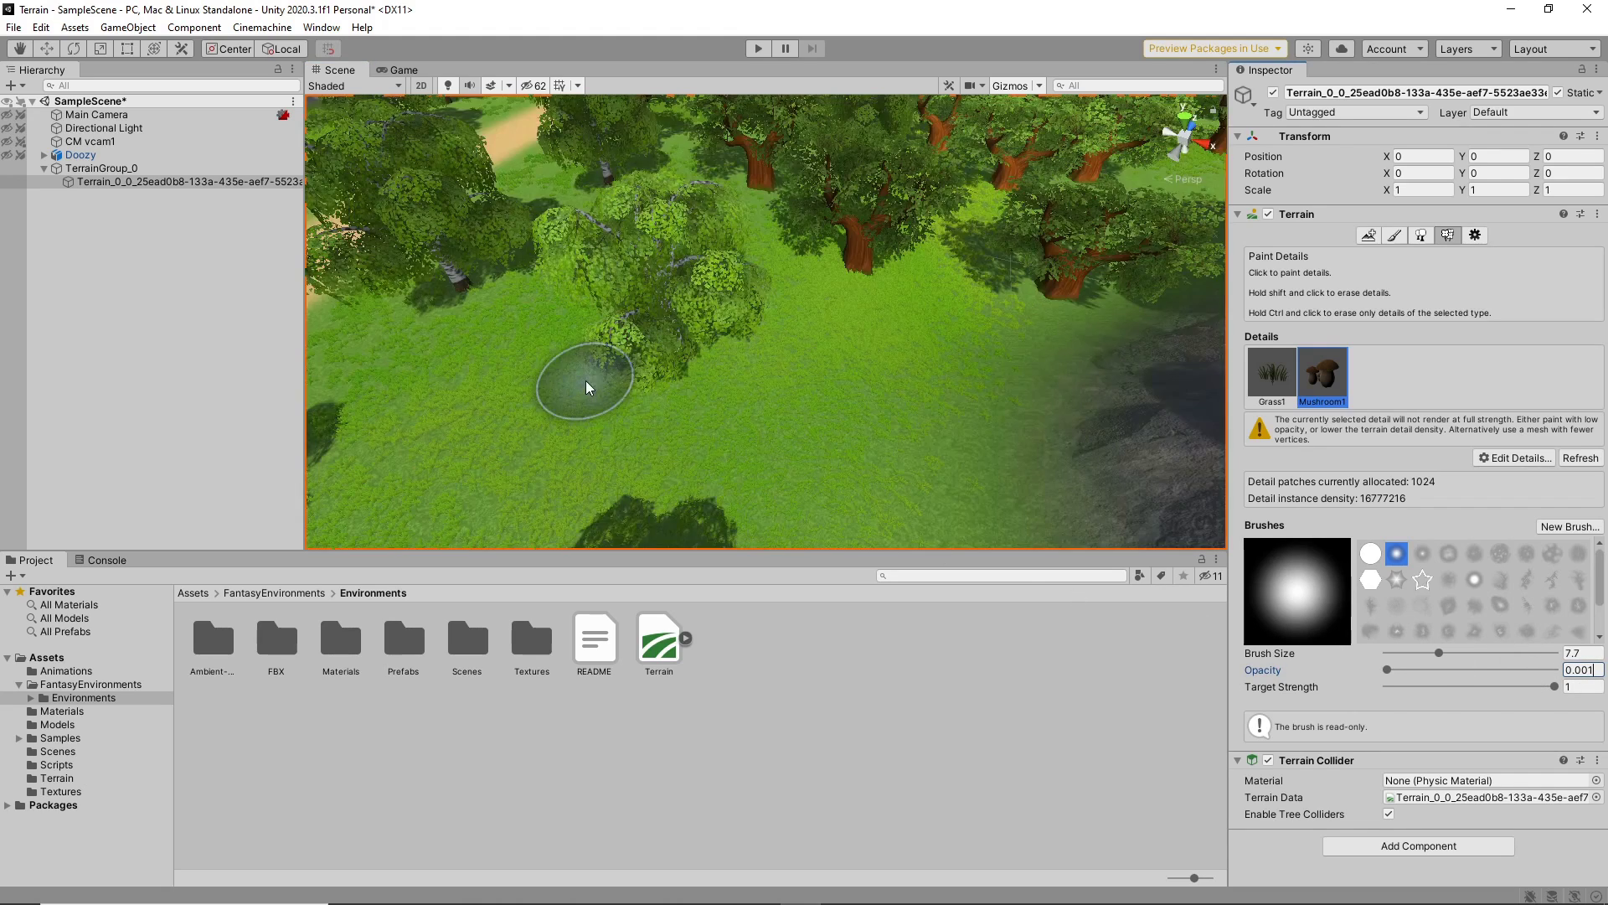
{"action": "left_click", "coordinate": [727, 414]}
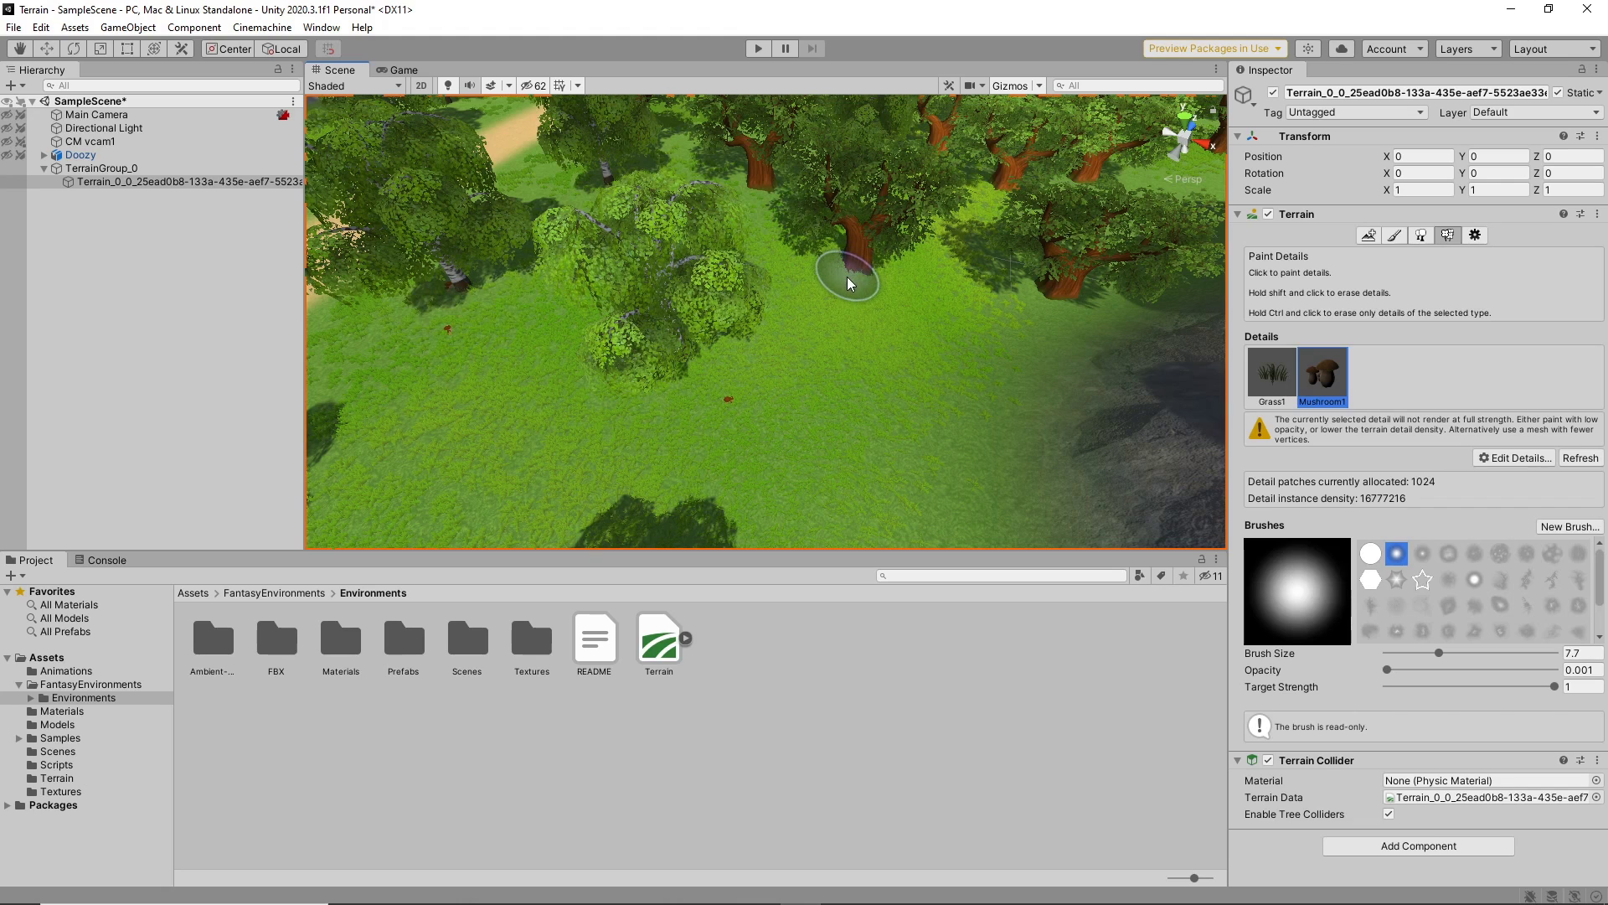
- Scatter more mushrooms through the grass beside the roads and among the trees across the terrain
{"action": "mouse_move", "coordinate": [545, 233]}
{"action": "middle_mouse_down"}
{"action": "mouse_move", "coordinate": [506, 352]}
{"action": "mouse_move", "coordinate": [600, 426]}
{"action": "middle_mouse_up"}
{"action": "scroll", "coordinate": [599, 425], "scroll_direction": "down", "scroll_amount": 5}
{"action": "mouse_move", "coordinate": [502, 201]}
{"action": "right_mouse_down"}
{"action": "mouse_move", "coordinate": [898, 485]}
{"action": "mouse_move", "coordinate": [360, 448]}
{"action": "mouse_move", "coordinate": [728, 284]}
{"action": "right_mouse_up"}
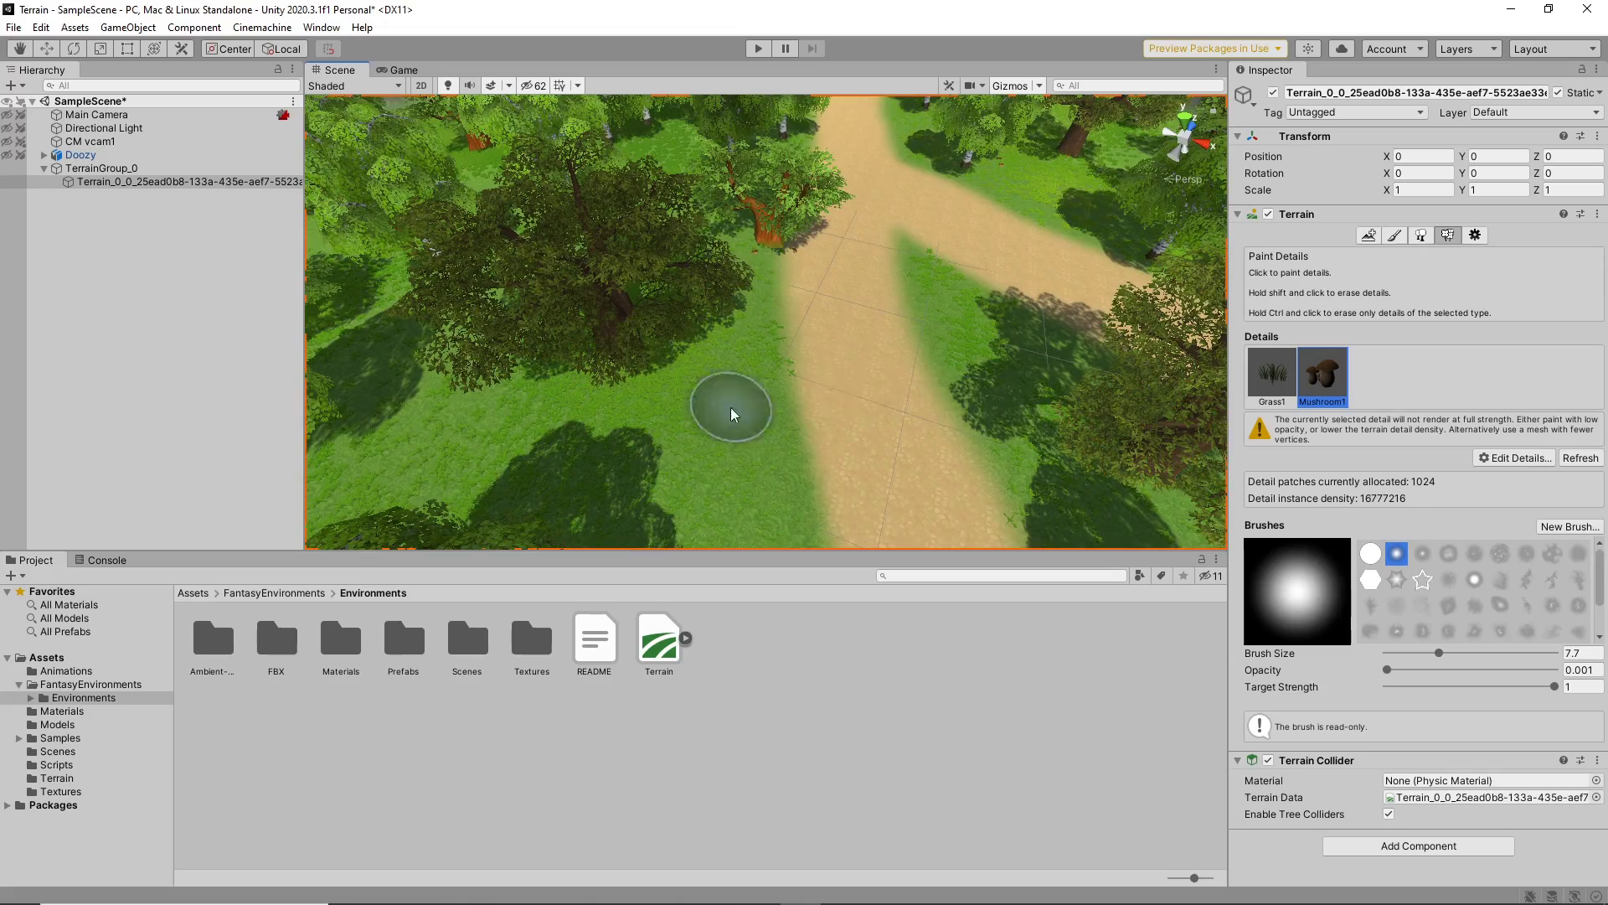
{"action": "right_click_drag", "start_coordinate": [804, 377], "coordinate": [1034, 413]}
{"action": "mouse_move", "coordinate": [970, 360]}
{"action": "right_mouse_down"}
{"action": "mouse_move", "coordinate": [707, 262]}
{"action": "mouse_move", "coordinate": [908, 428]}
{"action": "mouse_move", "coordinate": [492, 262]}
{"action": "mouse_move", "coordinate": [670, 256]}
{"action": "right_mouse_up"}
{"action": "scroll", "coordinate": [545, 262], "scroll_direction": "down", "scroll_amount": 2}
{"action": "mouse_move", "coordinate": [545, 262]}
{"action": "right_mouse_down"}
{"action": "mouse_move", "coordinate": [661, 255]}
{"action": "mouse_move", "coordinate": [921, 306]}
{"action": "mouse_move", "coordinate": [832, 302]}
{"action": "mouse_move", "coordinate": [863, 318]}
{"action": "mouse_move", "coordinate": [562, 237]}
{"action": "right_mouse_up"}
{"action": "scroll", "coordinate": [661, 255], "scroll_direction": "up", "scroll_amount": 5}
{"action": "scroll", "coordinate": [888, 331], "scroll_direction": "down", "scroll_amount": 5}
{"action": "scroll", "coordinate": [637, 150], "scroll_direction": "down", "scroll_amount": 3}
{"action": "right_click_drag", "start_coordinate": [838, 394], "coordinate": [587, 333]}
{"action": "scroll", "coordinate": [586, 334], "scroll_direction": "up", "scroll_amount": 3}
{"action": "right_click_drag", "start_coordinate": [454, 355], "coordinate": [636, 334]}
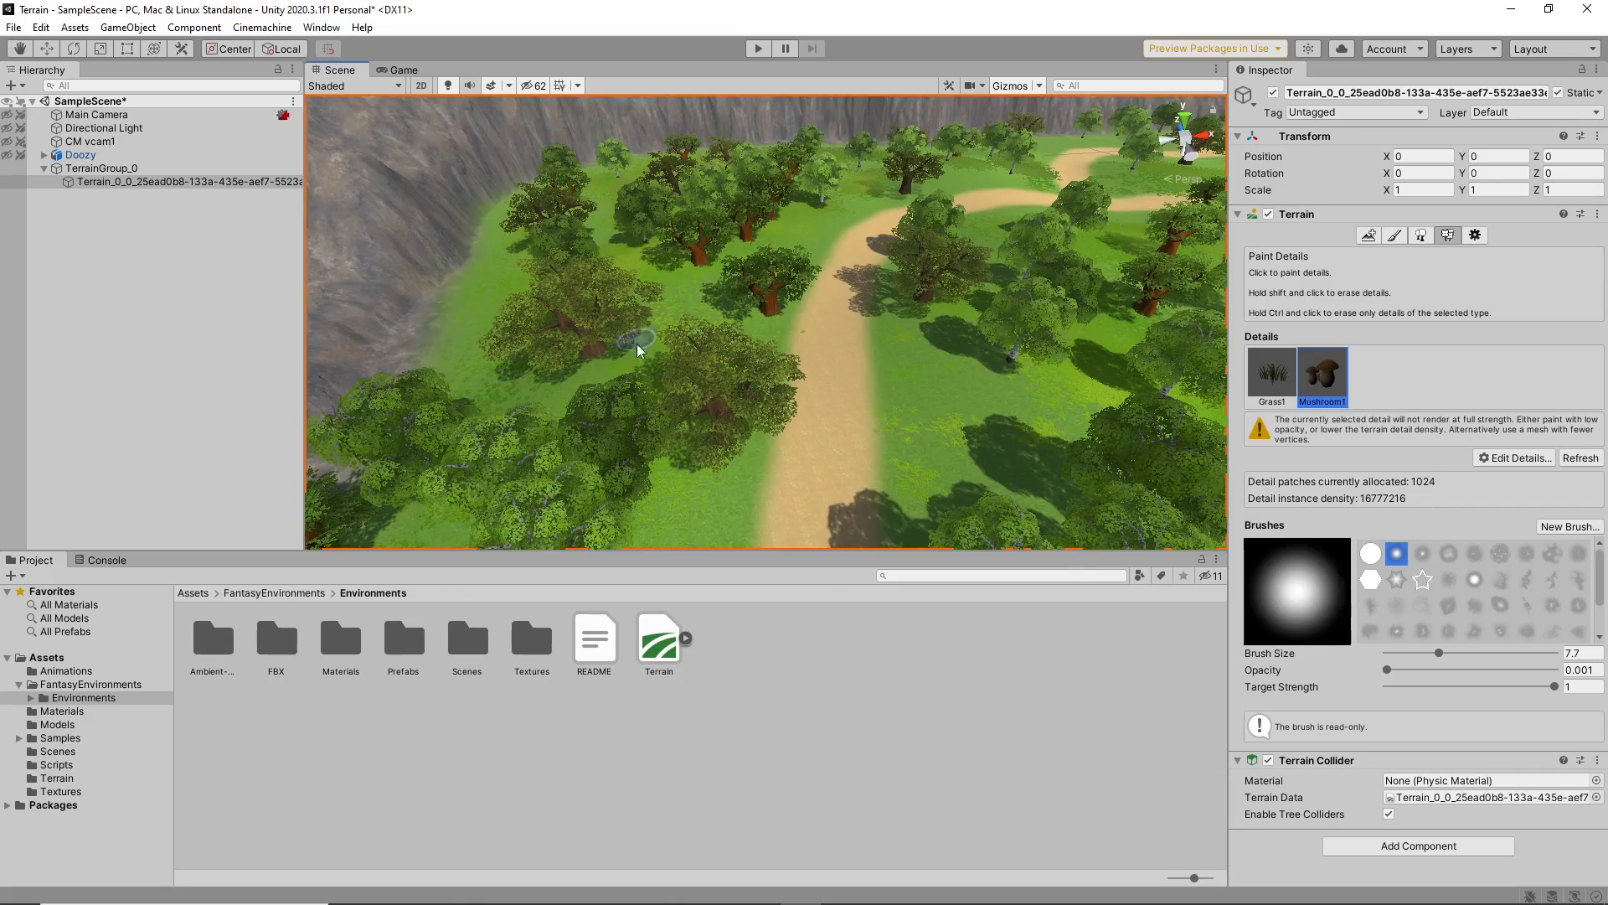
{"action": "right_click_drag", "start_coordinate": [1016, 430], "coordinate": [611, 489]}
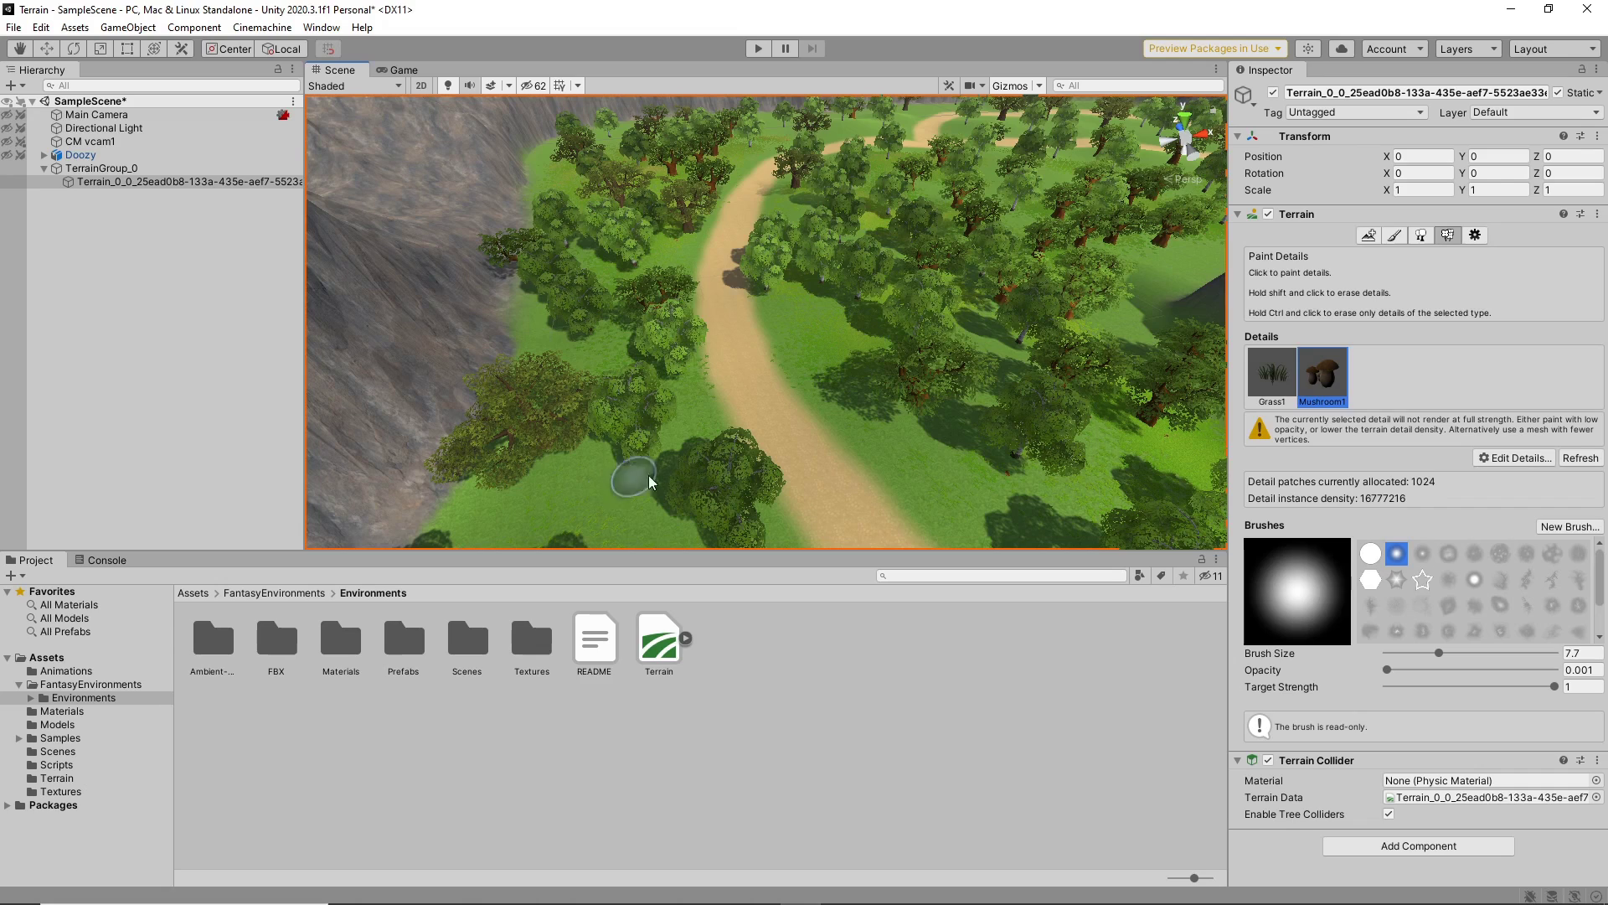
- Start a new terrain detail mesh with the Flower2 prefab and set its maximum width and height to 1.5
{"action": "left_click", "coordinate": [1502, 459]}
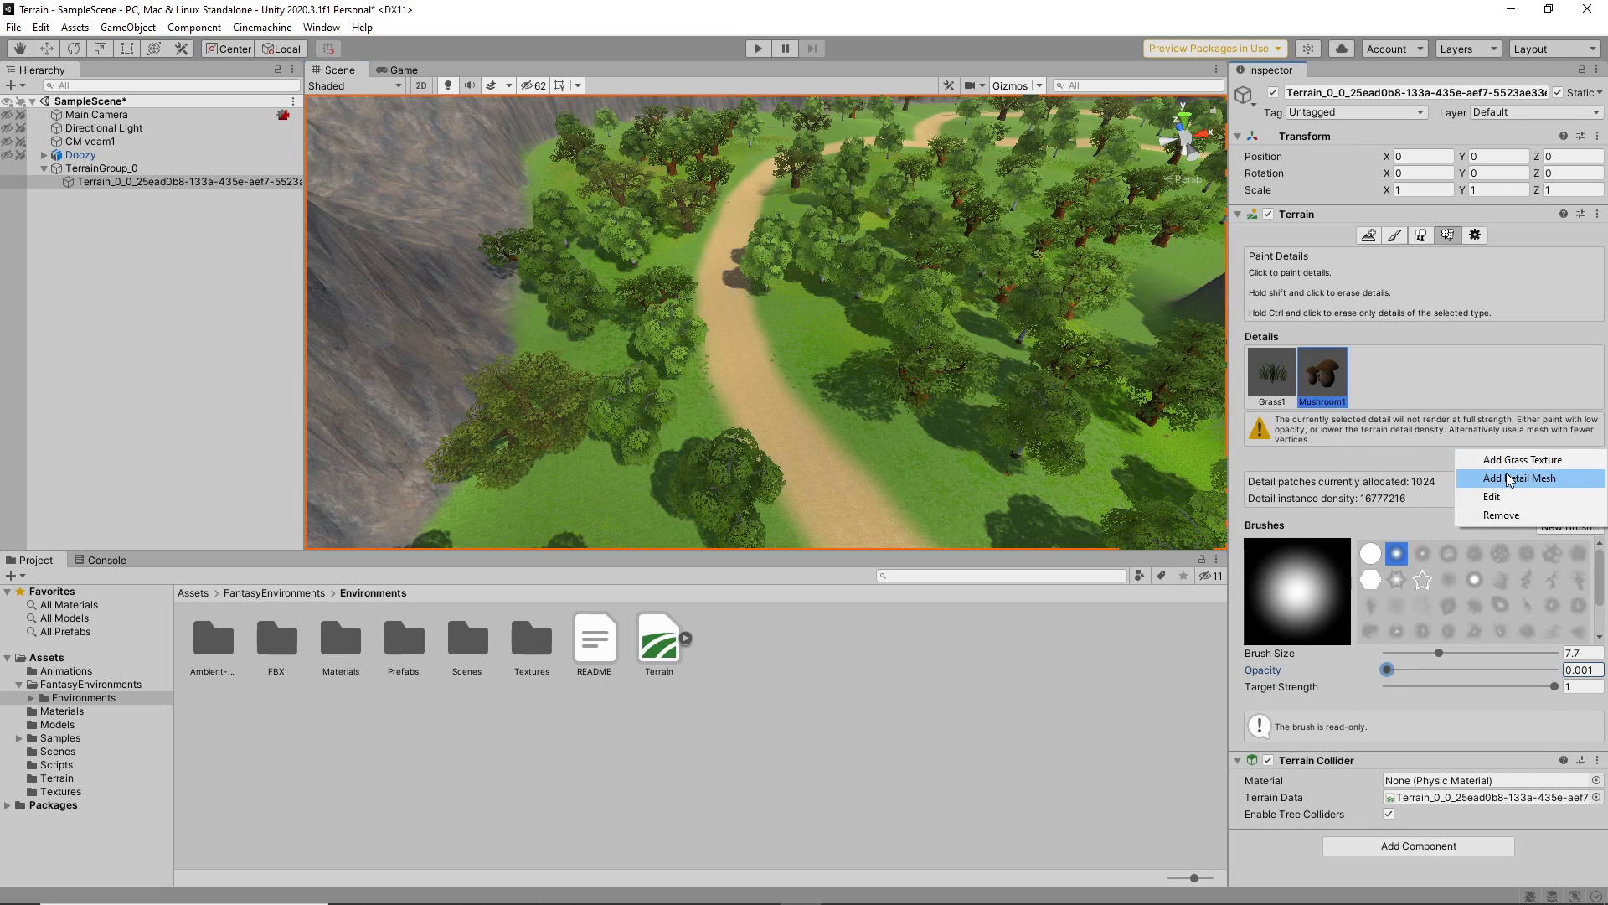
{"action": "left_click", "coordinate": [1508, 479]}
{"action": "left_click", "coordinate": [1532, 483]}
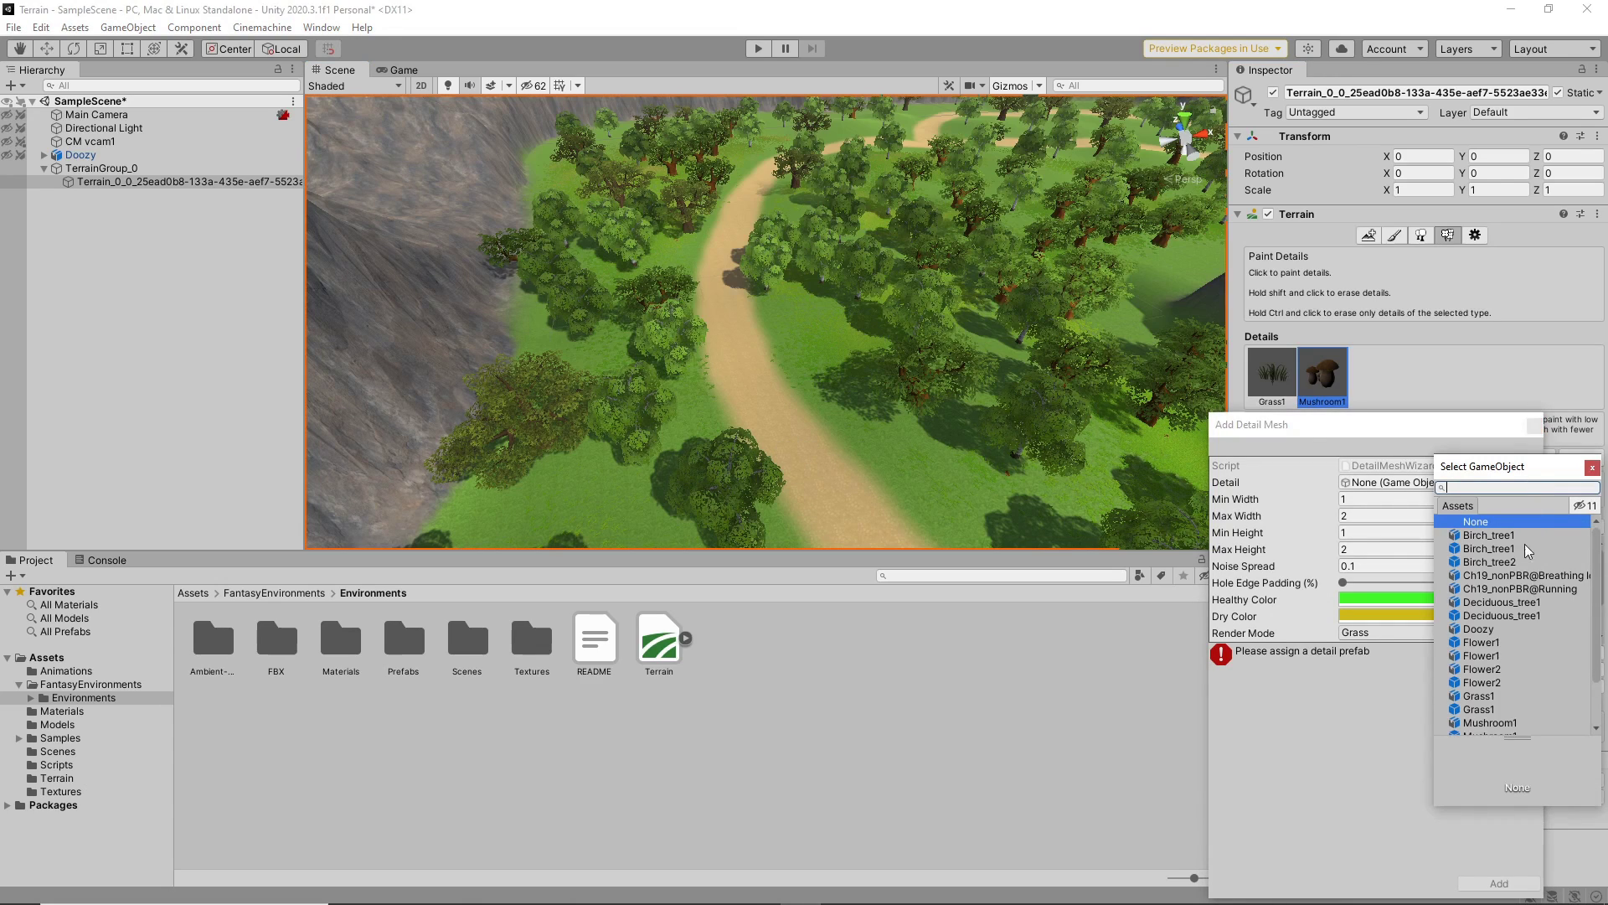
{"action": "double_click", "coordinate": [1491, 682]}
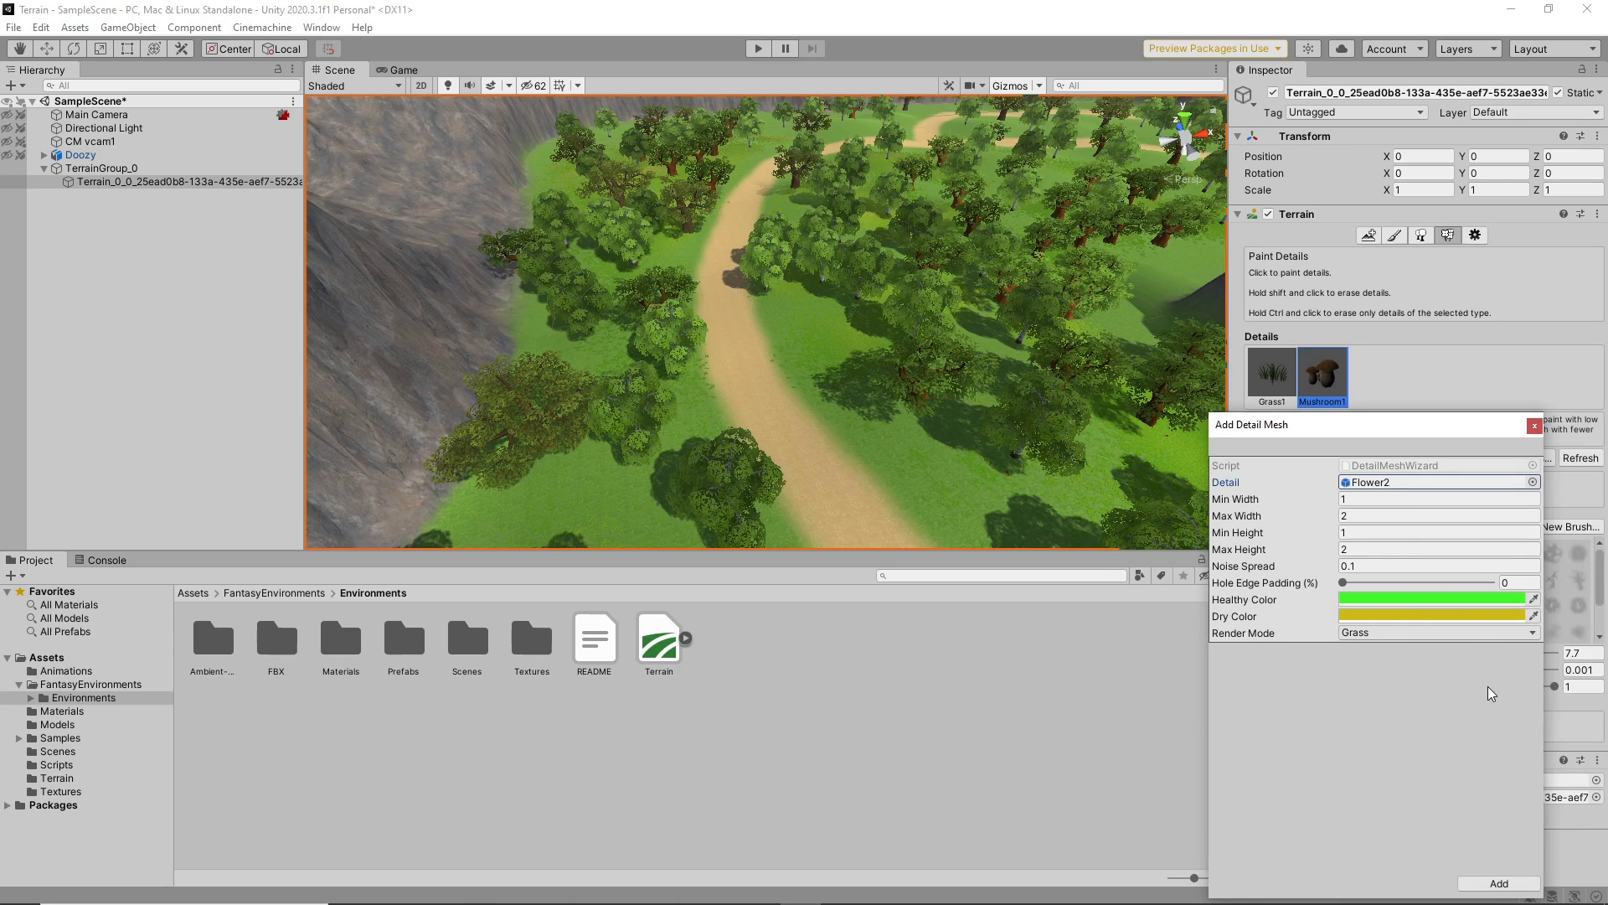
{"action": "left_click", "coordinate": [1353, 515]}
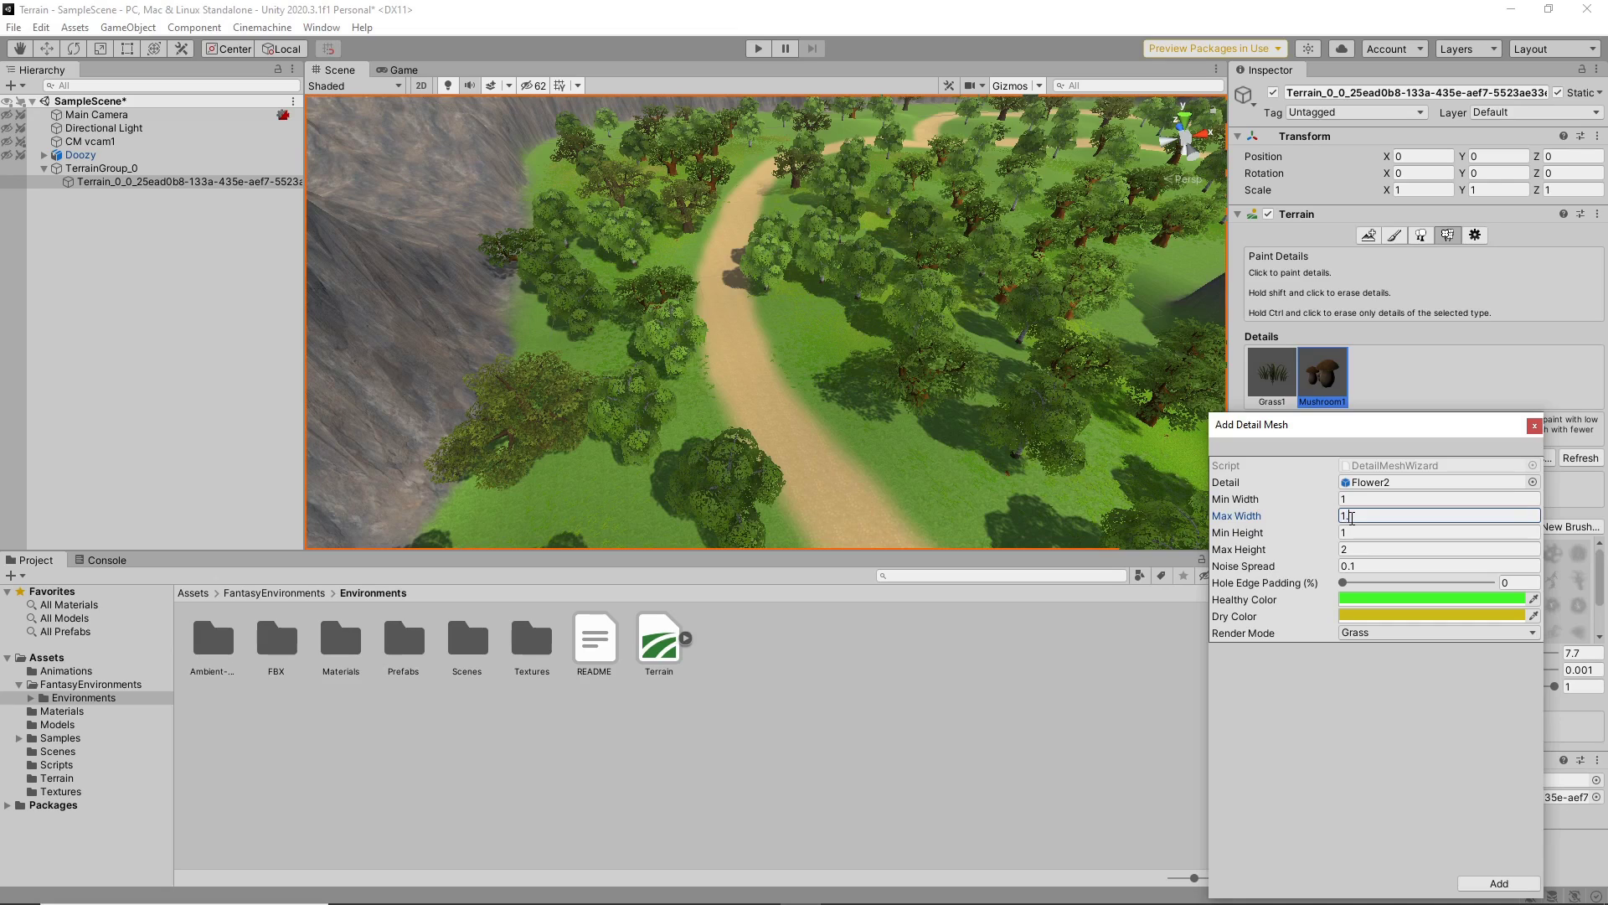
{"action": "left_click", "coordinate": [1351, 547]}
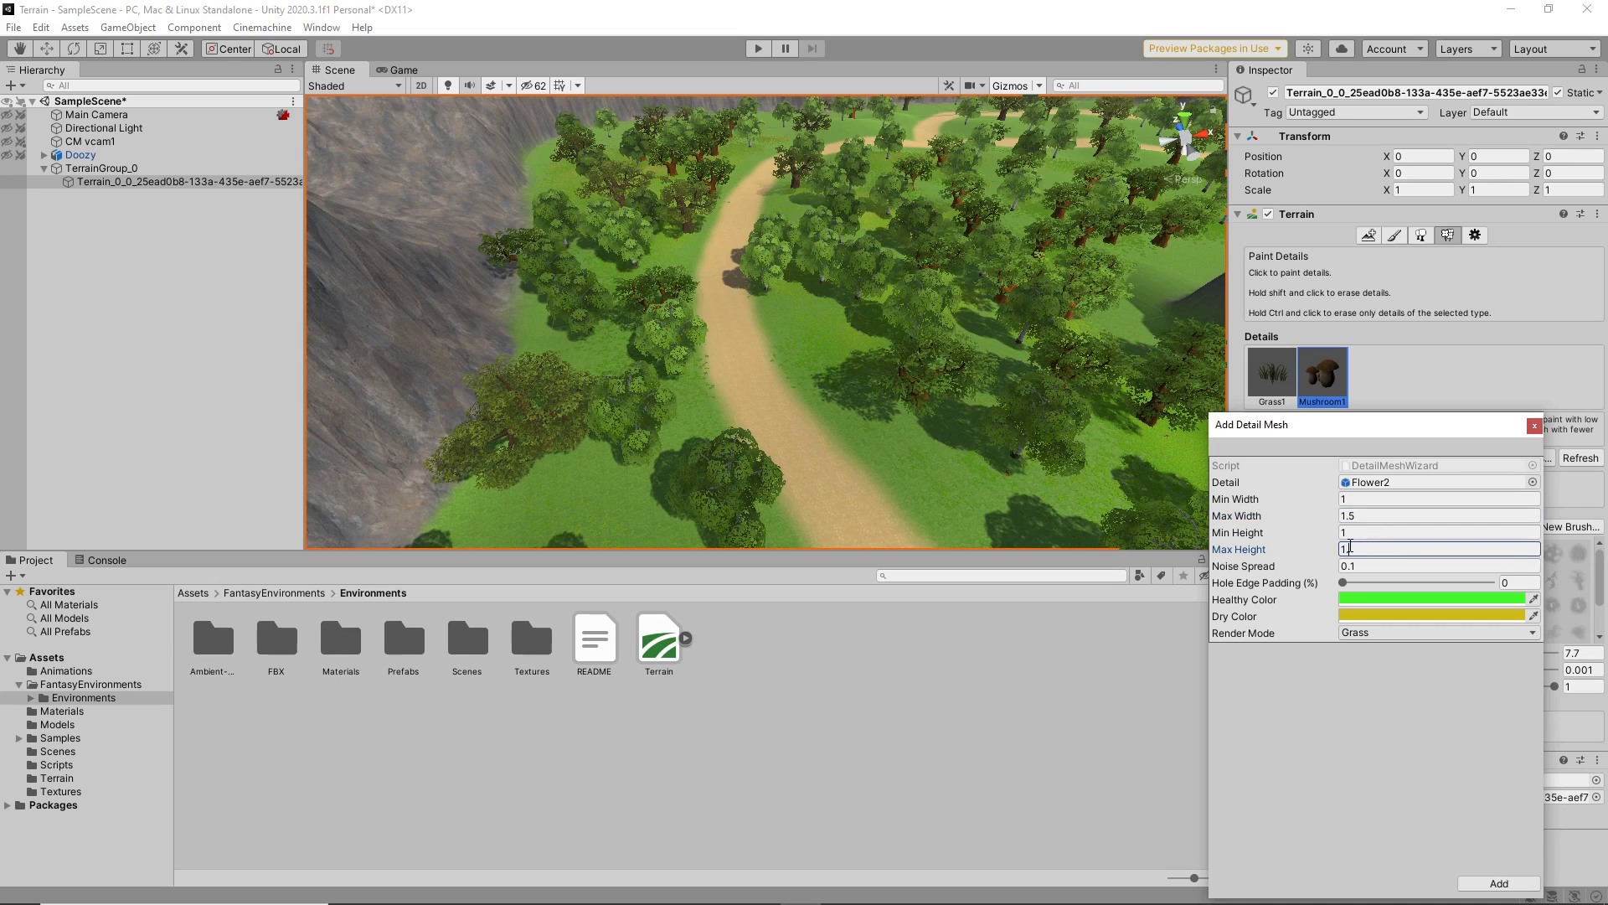
- Set the flower mesh's healthy color to light gray CDCDCD and dry color to dusty pink C18F8B, and add it to the terrain details
{"action": "left_click", "coordinate": [1382, 597]}
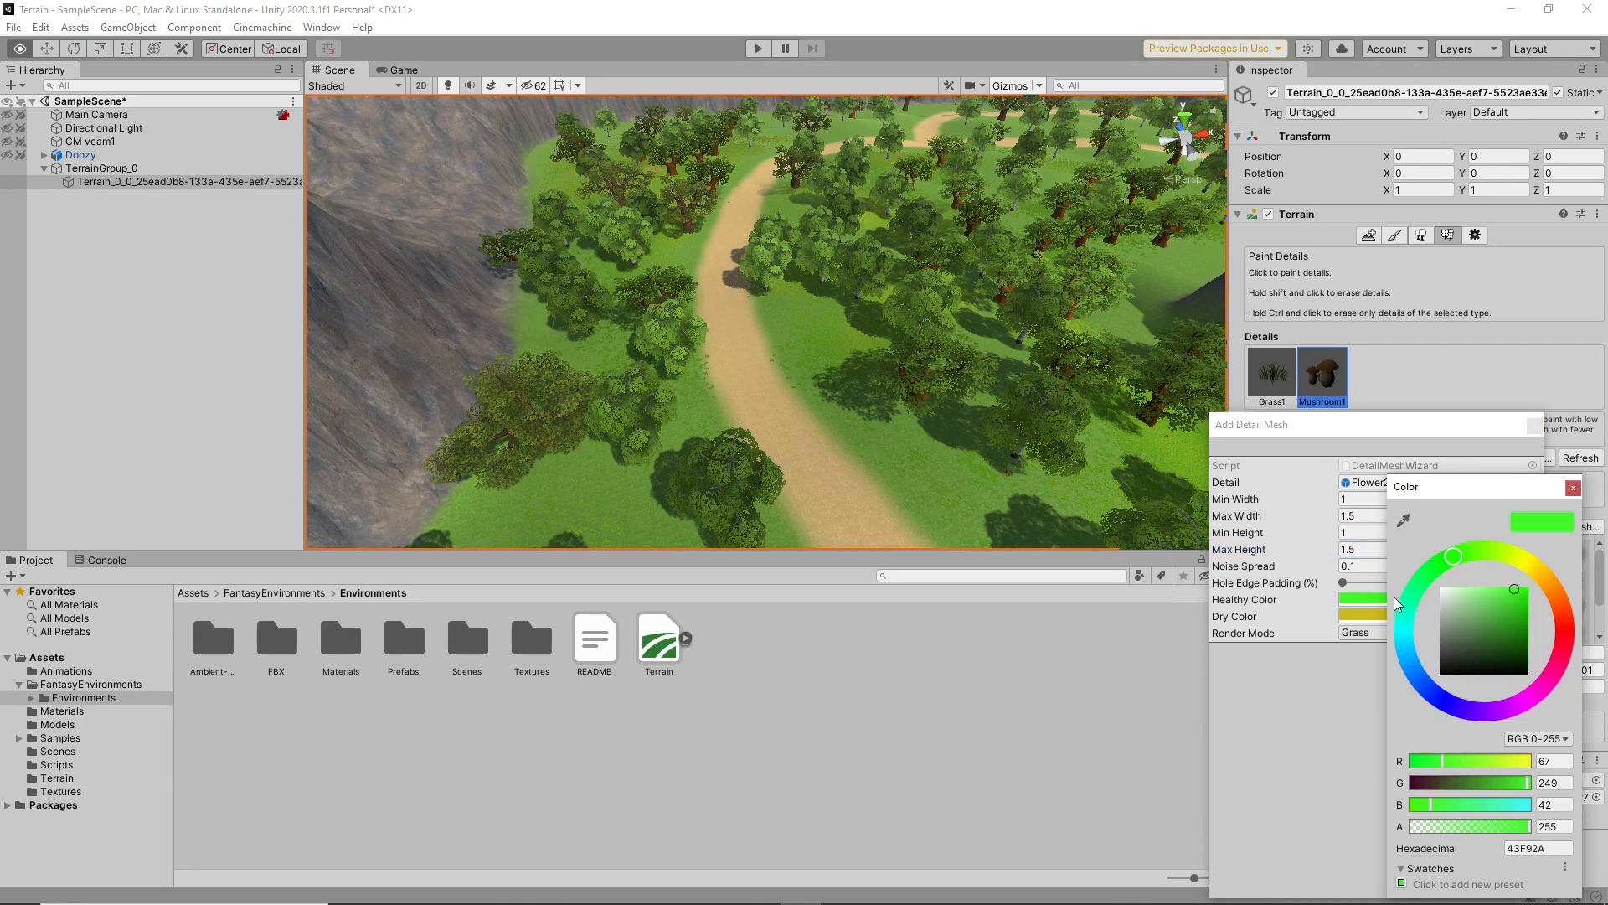
{"action": "left_click_drag", "start_coordinate": [1505, 601], "coordinate": [1439, 603]}
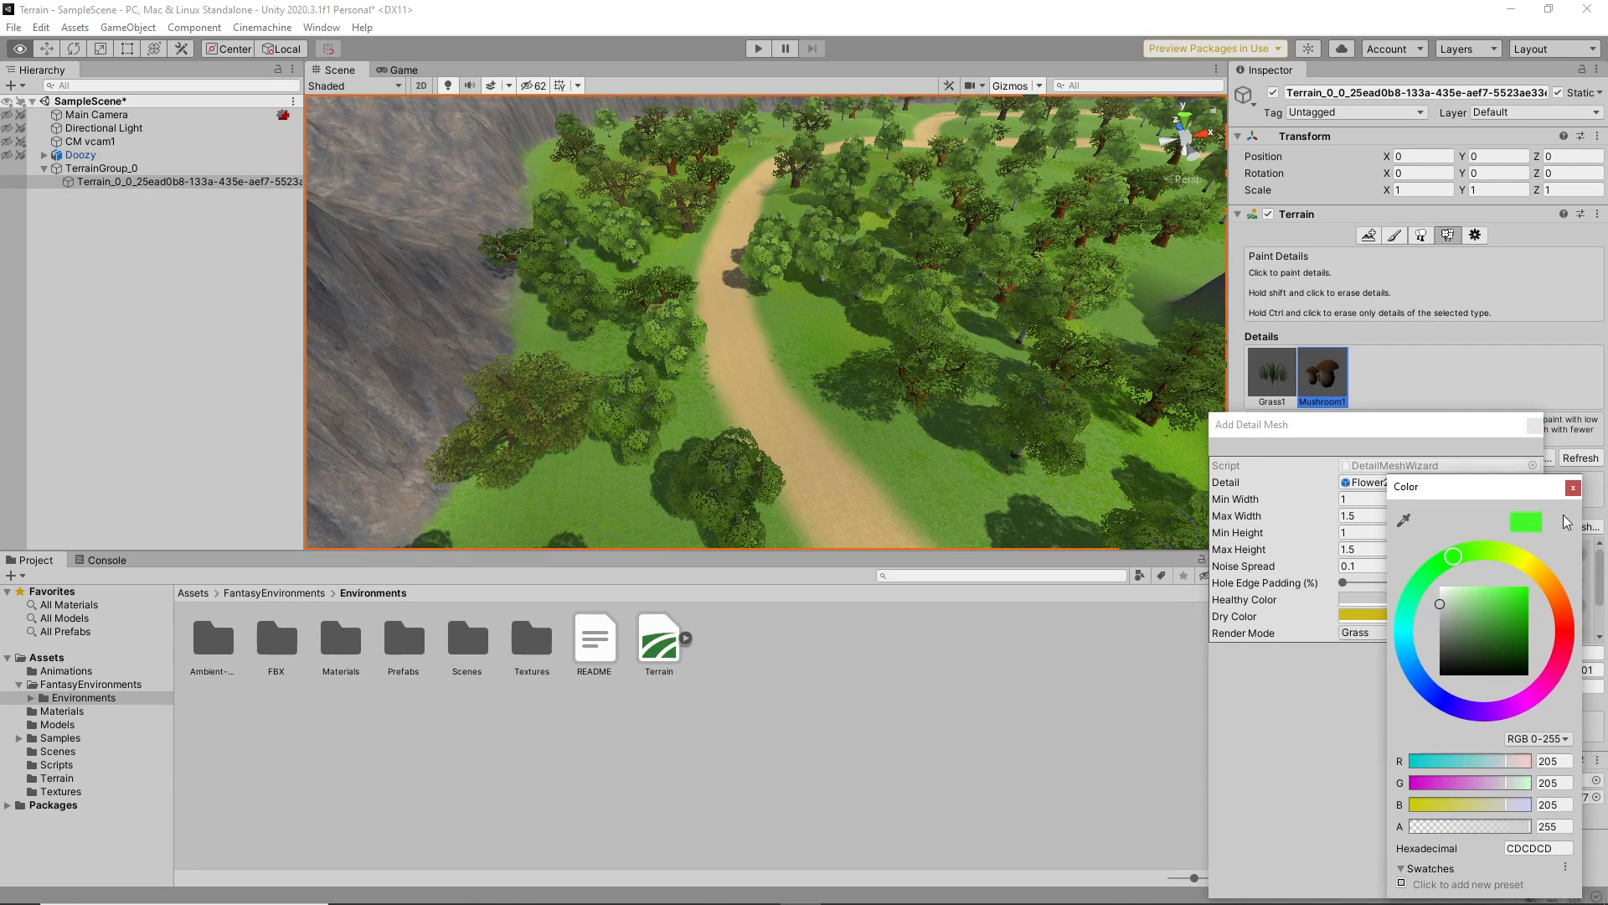
{"action": "left_click", "coordinate": [1573, 489]}
{"action": "left_click", "coordinate": [1396, 618]}
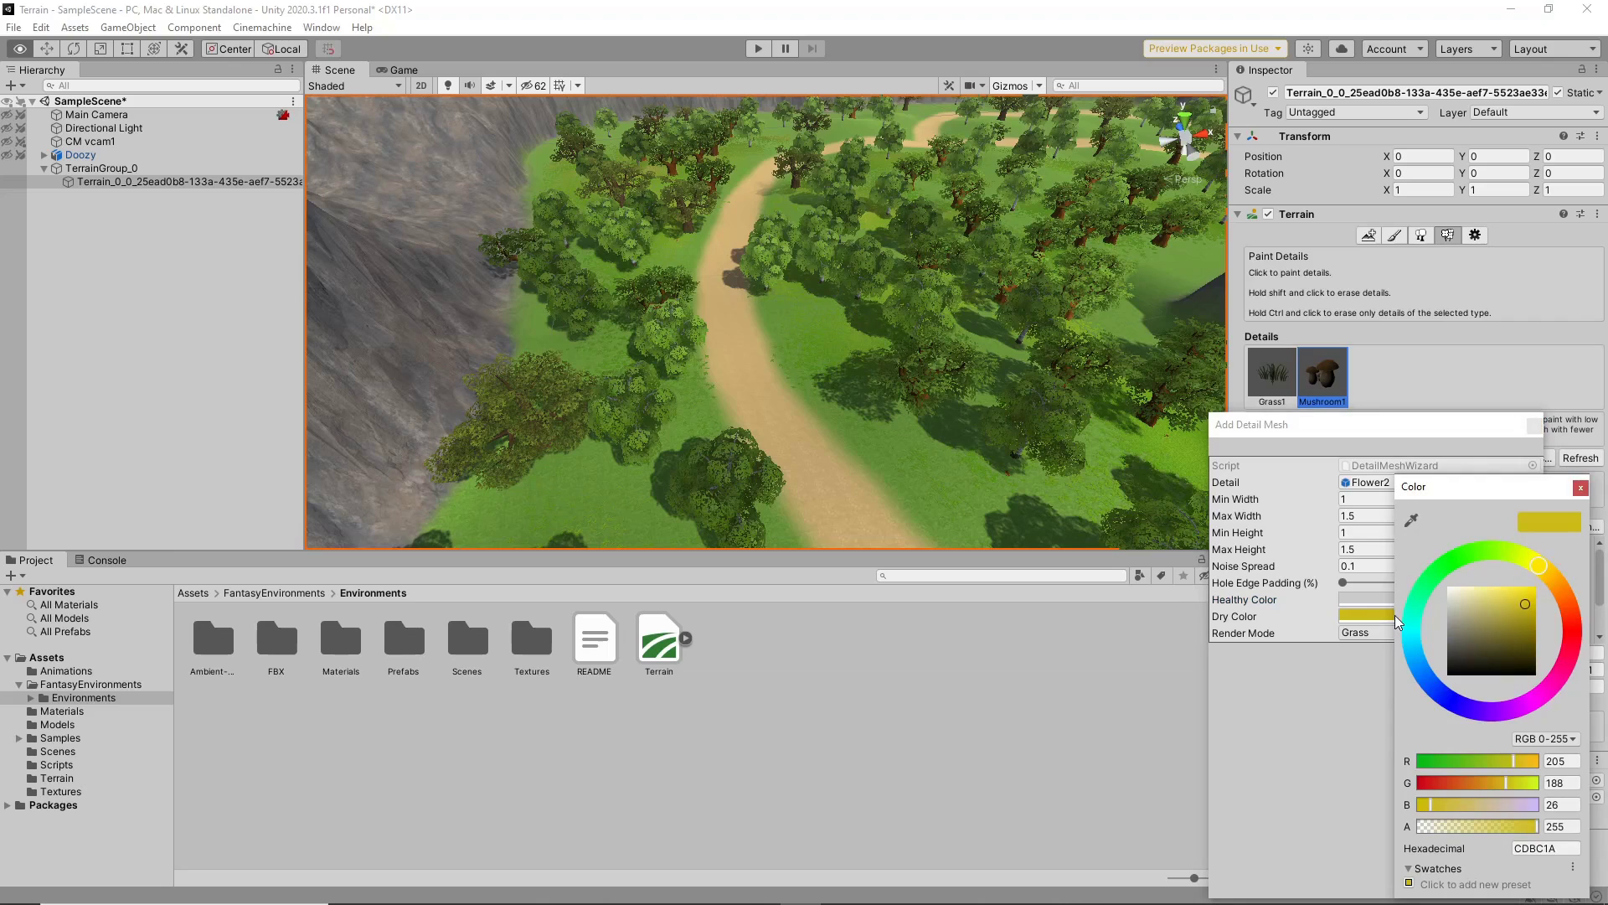
{"action": "left_click", "coordinate": [1581, 631]}
{"action": "left_click_drag", "start_coordinate": [1528, 609], "coordinate": [1480, 616]}
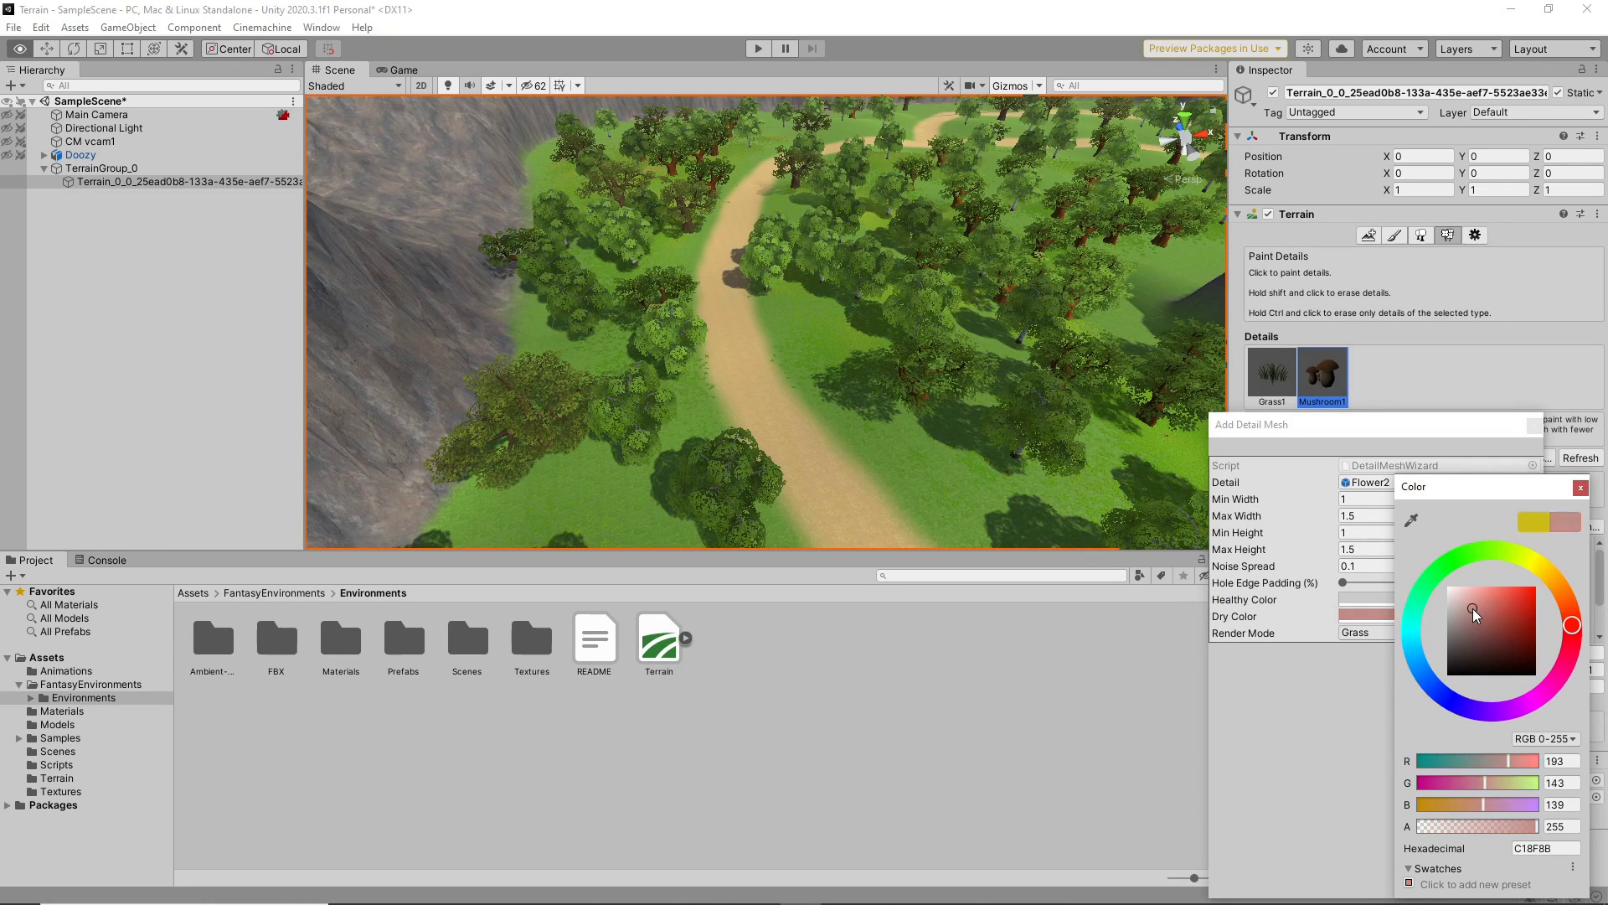
{"action": "left_click", "coordinate": [1579, 488]}
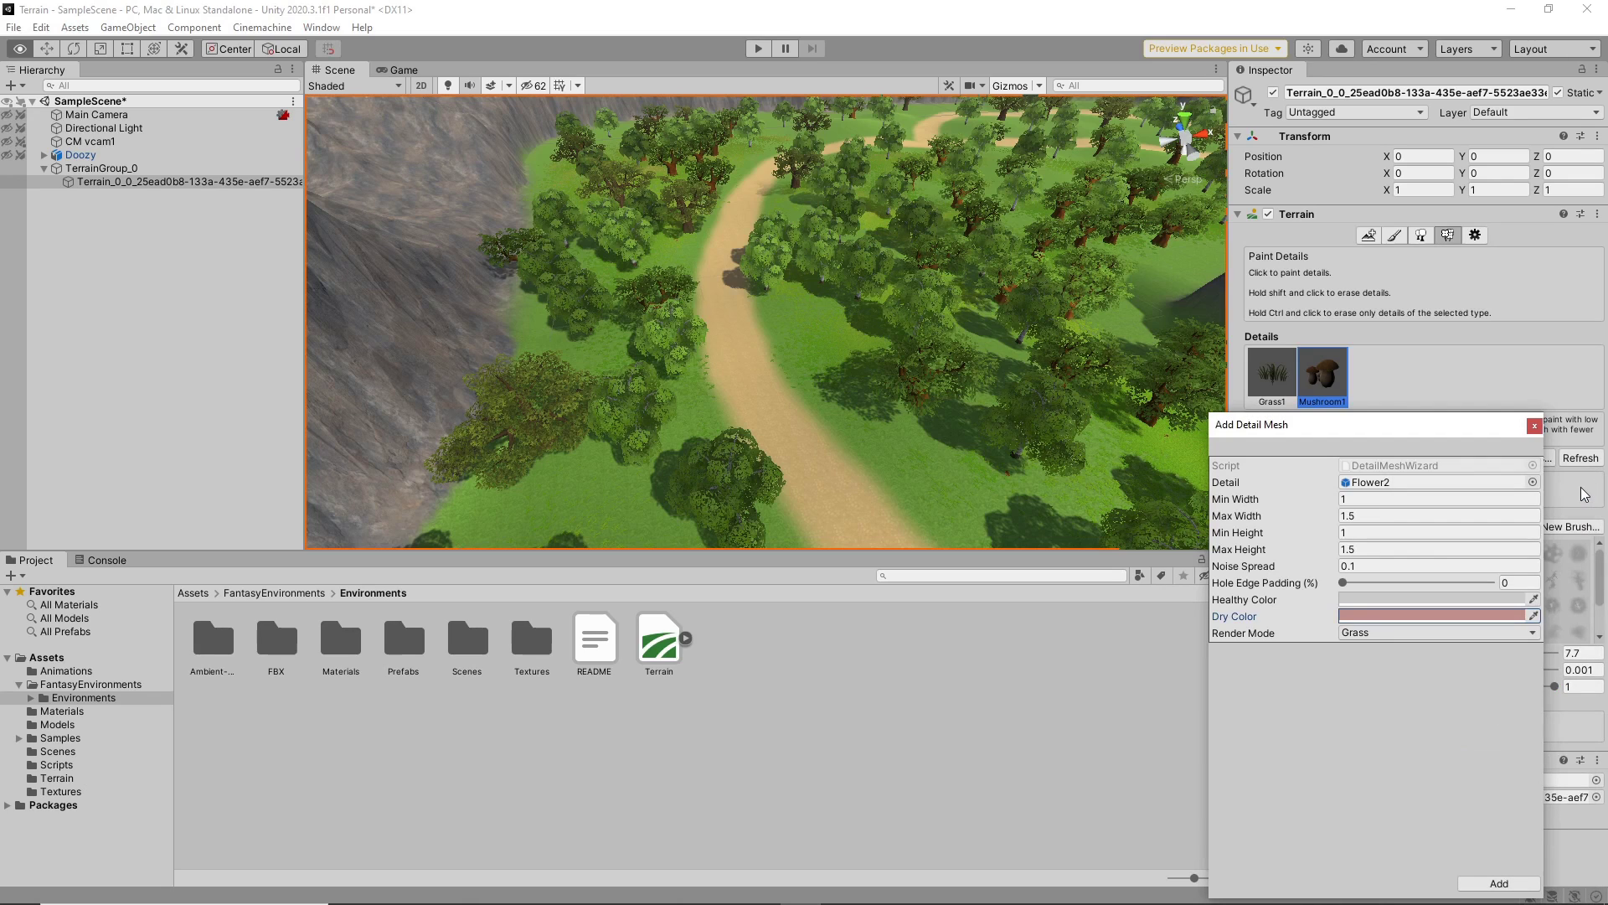
{"action": "left_click", "coordinate": [1499, 884]}
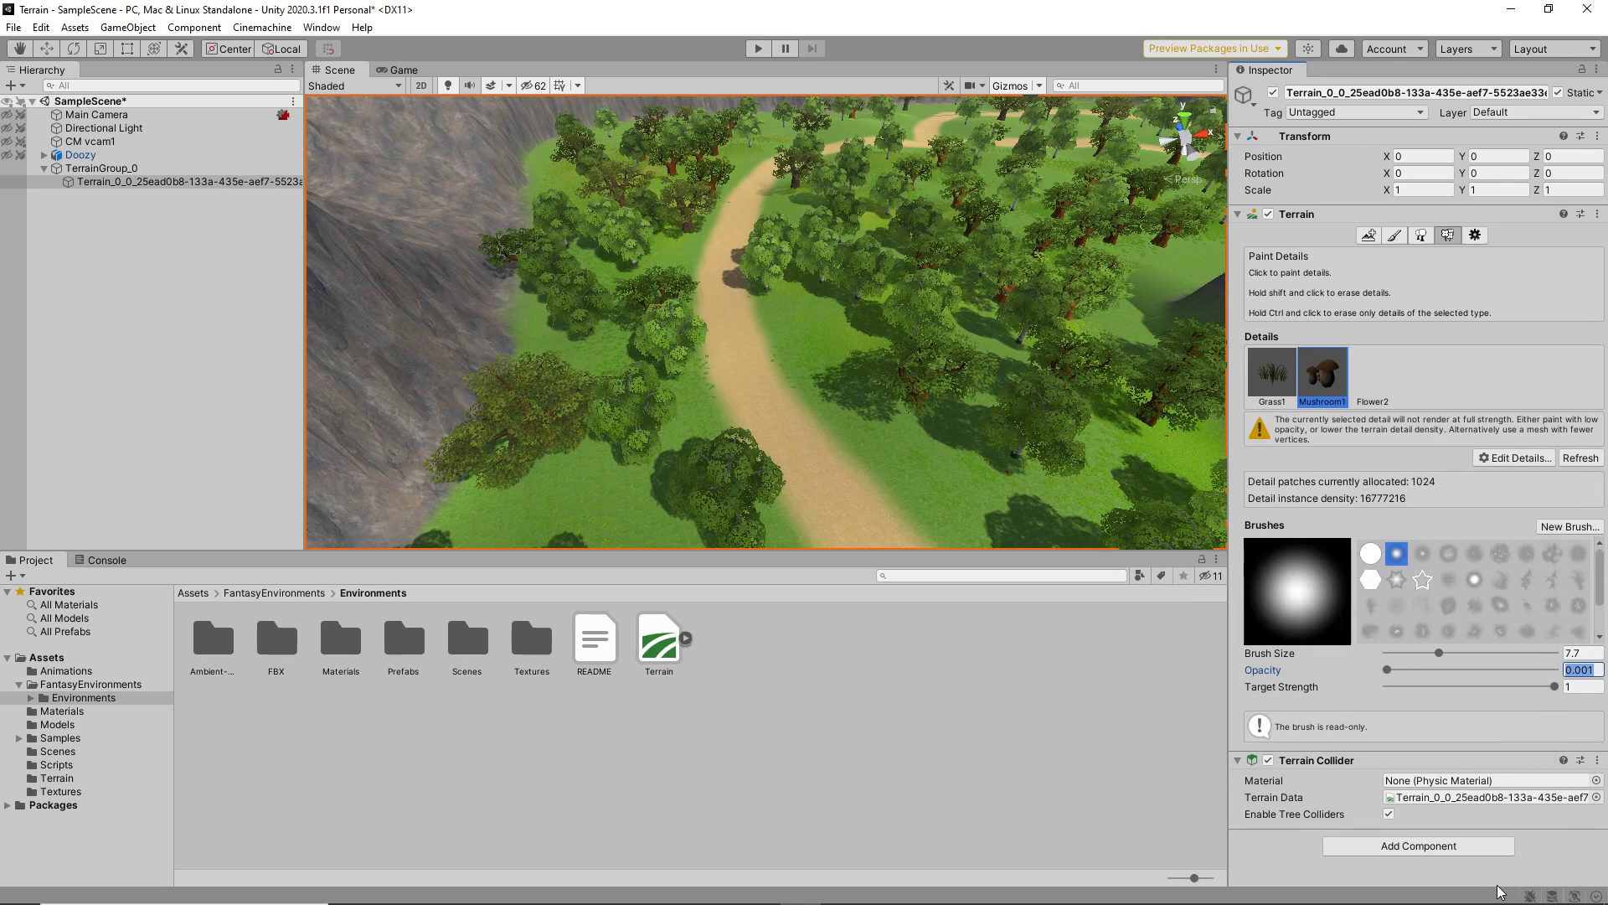
- Paint several Flower2 patches on the grass beside the road with the 7.7 size brush
{"action": "scroll", "coordinate": [921, 483], "scroll_direction": "up", "scroll_amount": 5}
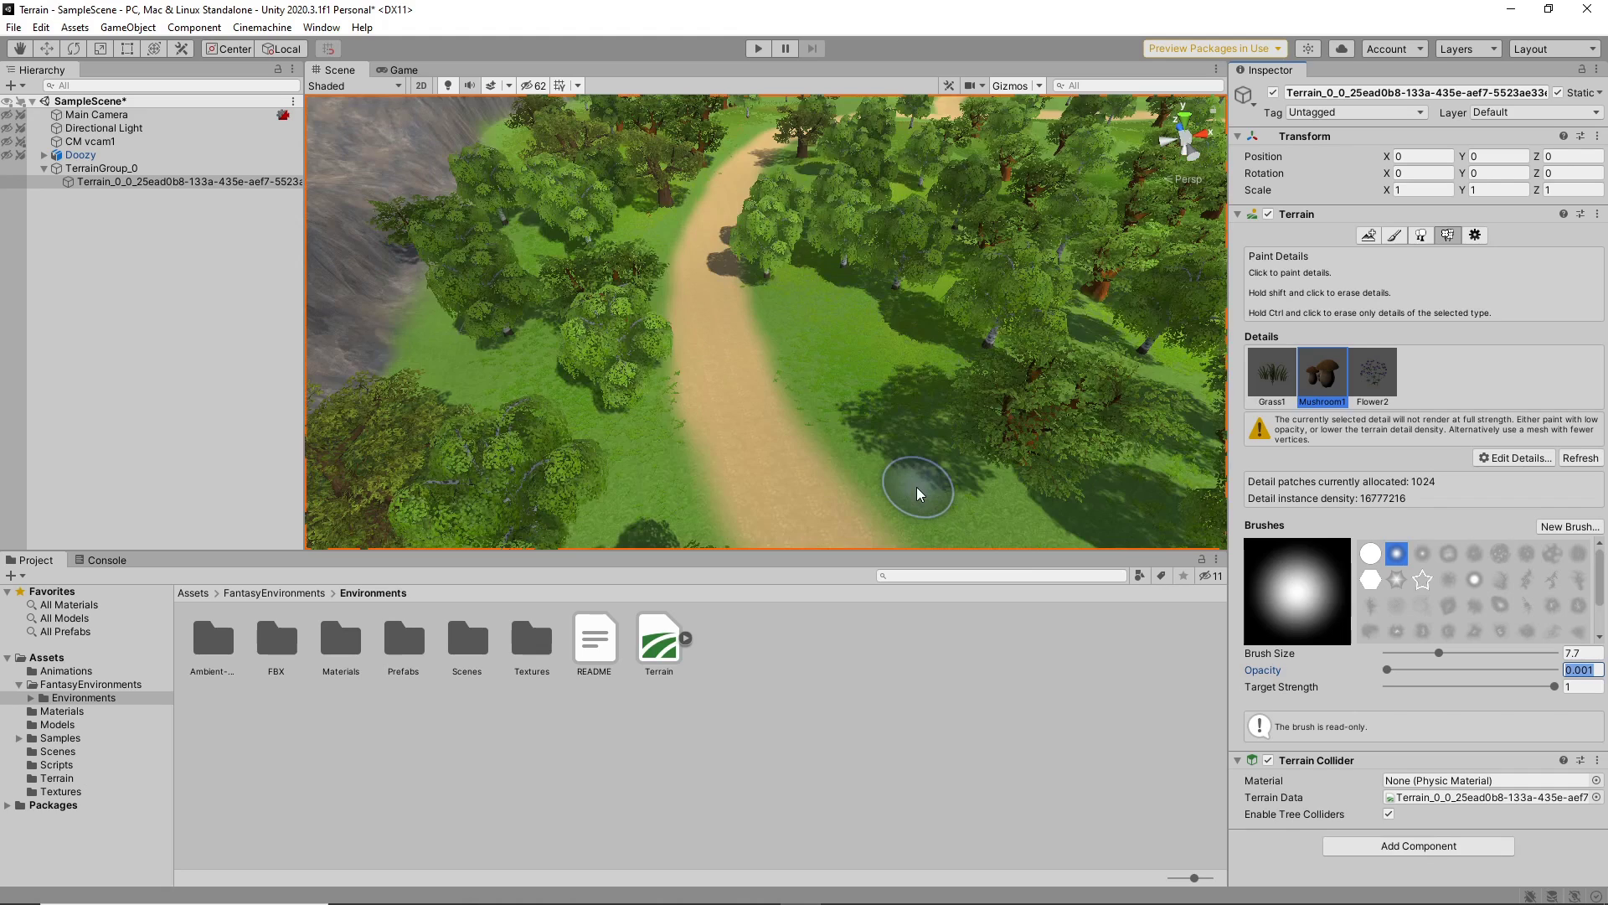
{"action": "left_click", "coordinate": [900, 401]}
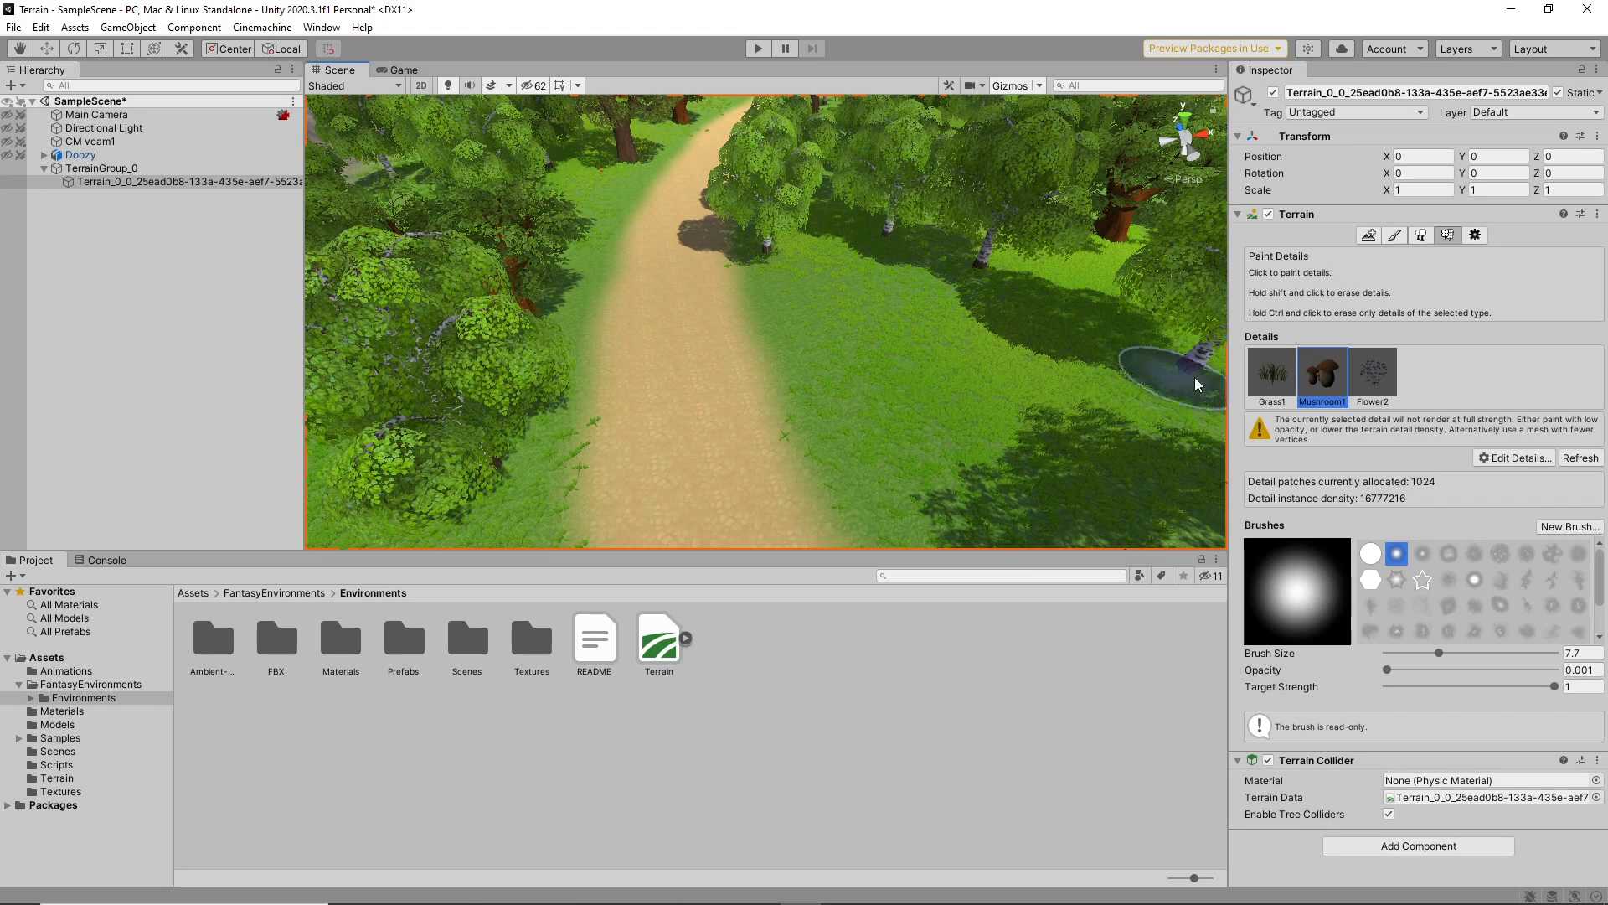
{"action": "left_click", "coordinate": [1372, 373]}
{"action": "left_click", "coordinate": [877, 393]}
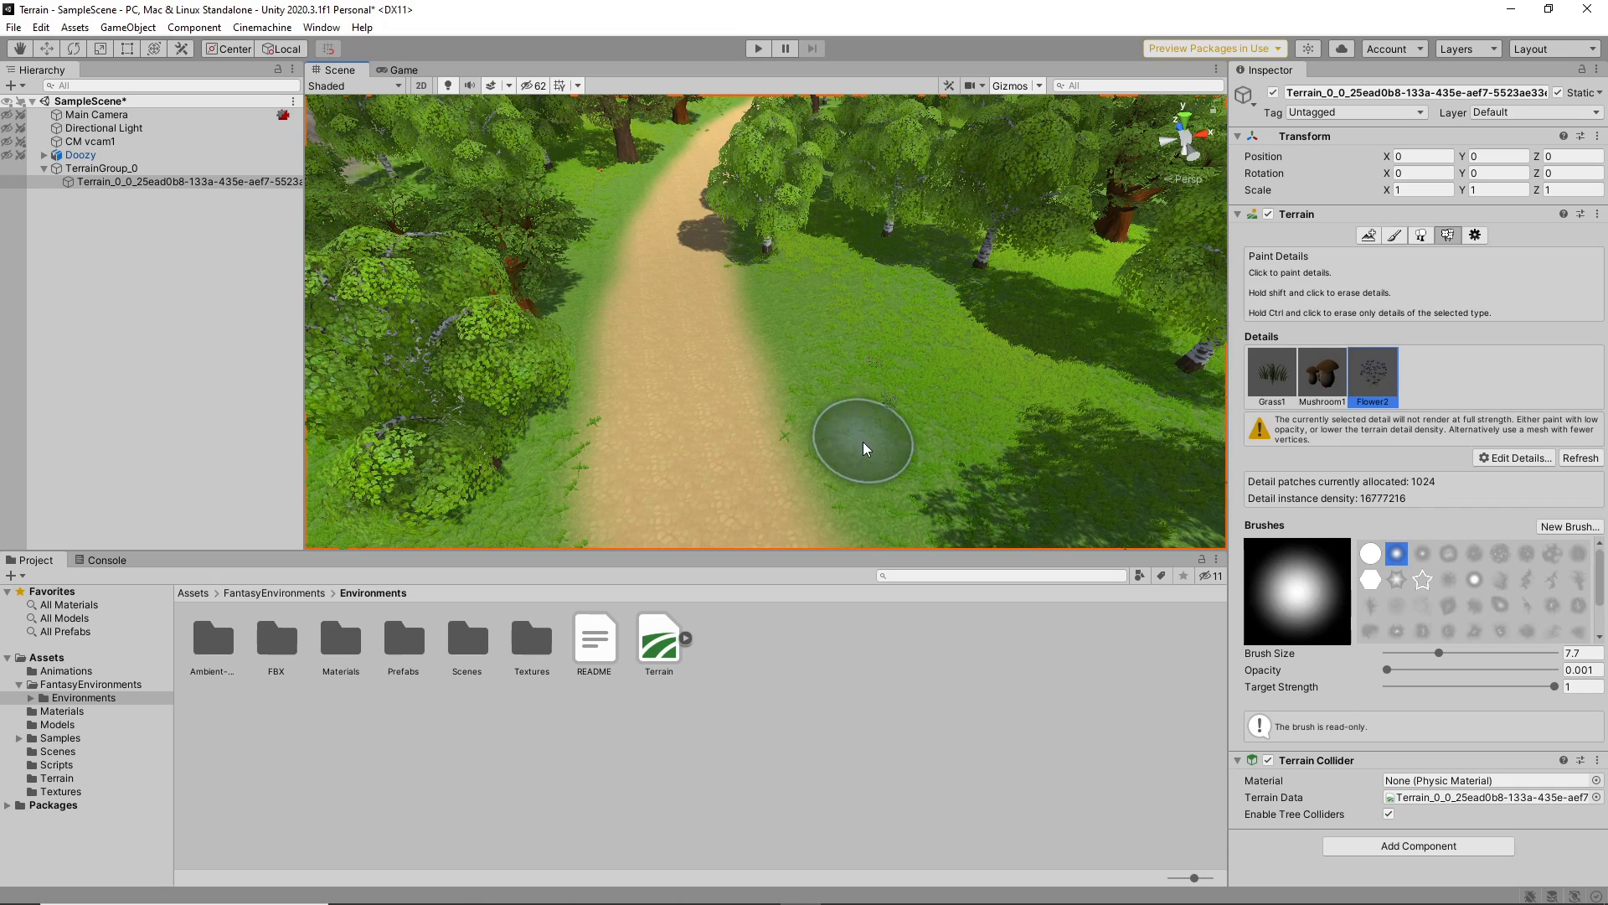
{"action": "left_click", "coordinate": [820, 291]}
{"action": "left_click", "coordinate": [827, 343]}
{"action": "left_click", "coordinate": [924, 368]}
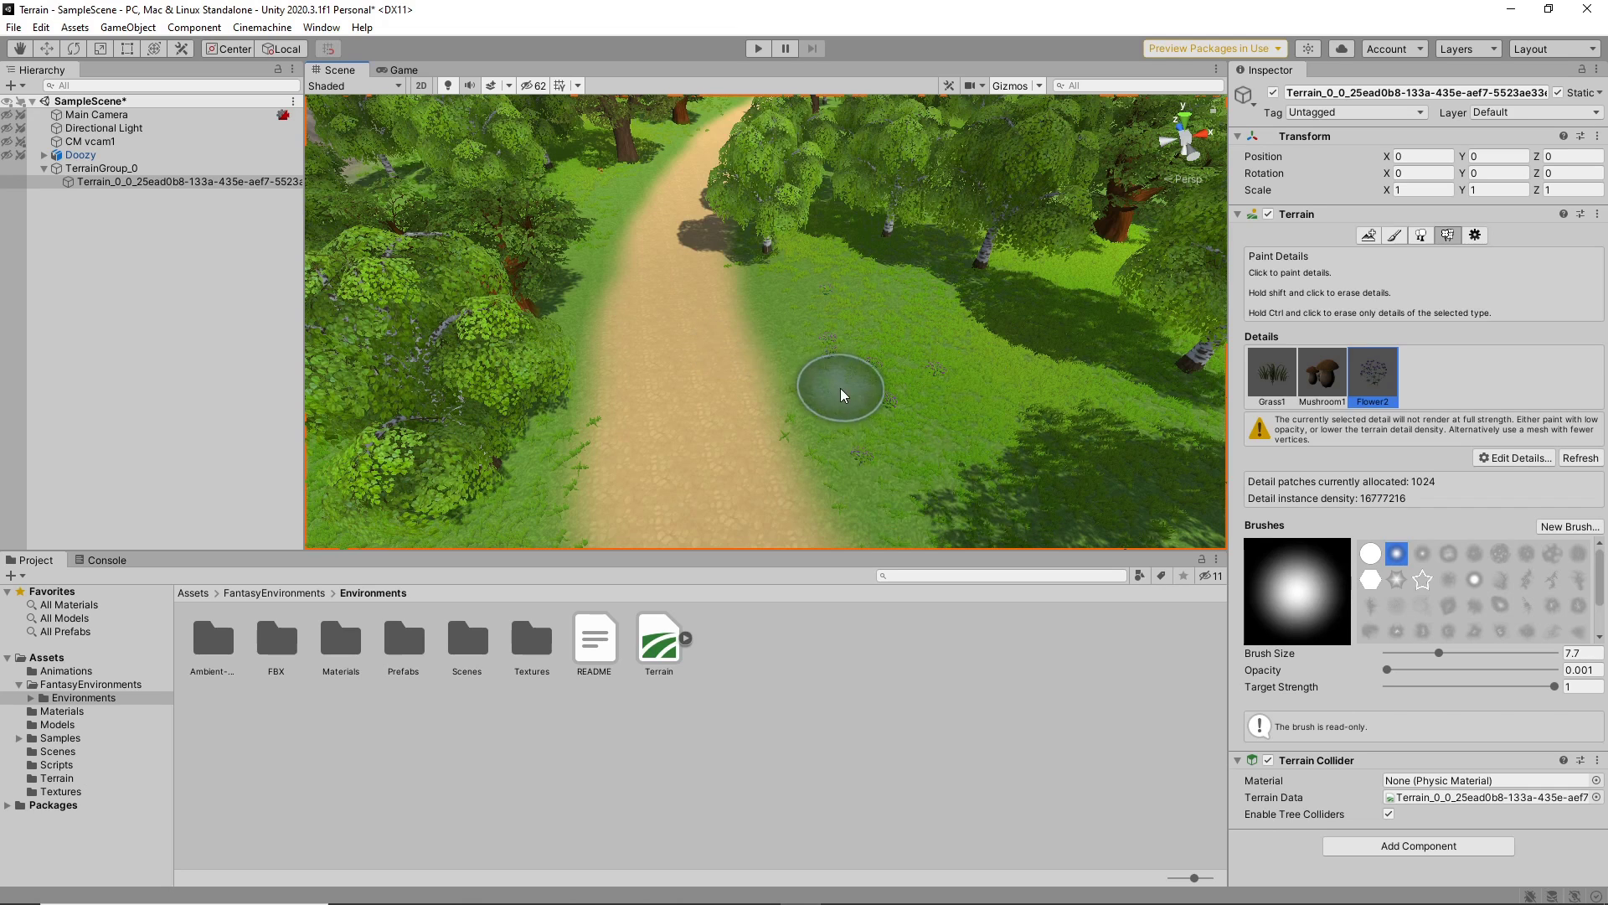
{"action": "scroll", "coordinate": [840, 384], "scroll_direction": "up", "scroll_amount": 5}
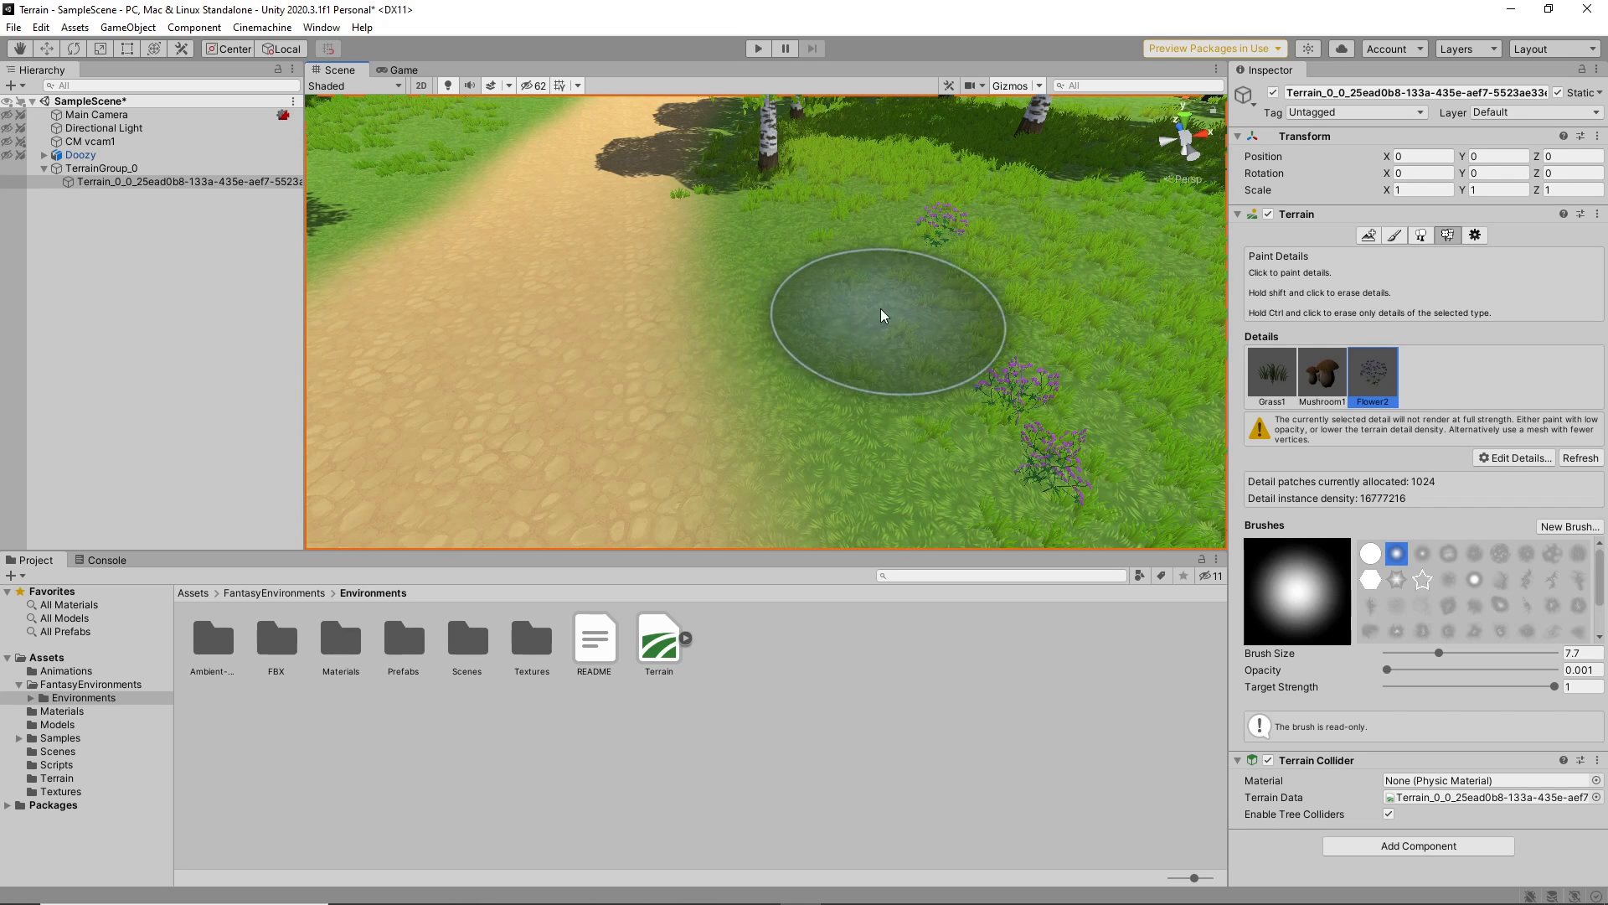
{"action": "scroll", "coordinate": [879, 315], "scroll_direction": "down", "scroll_amount": 10}
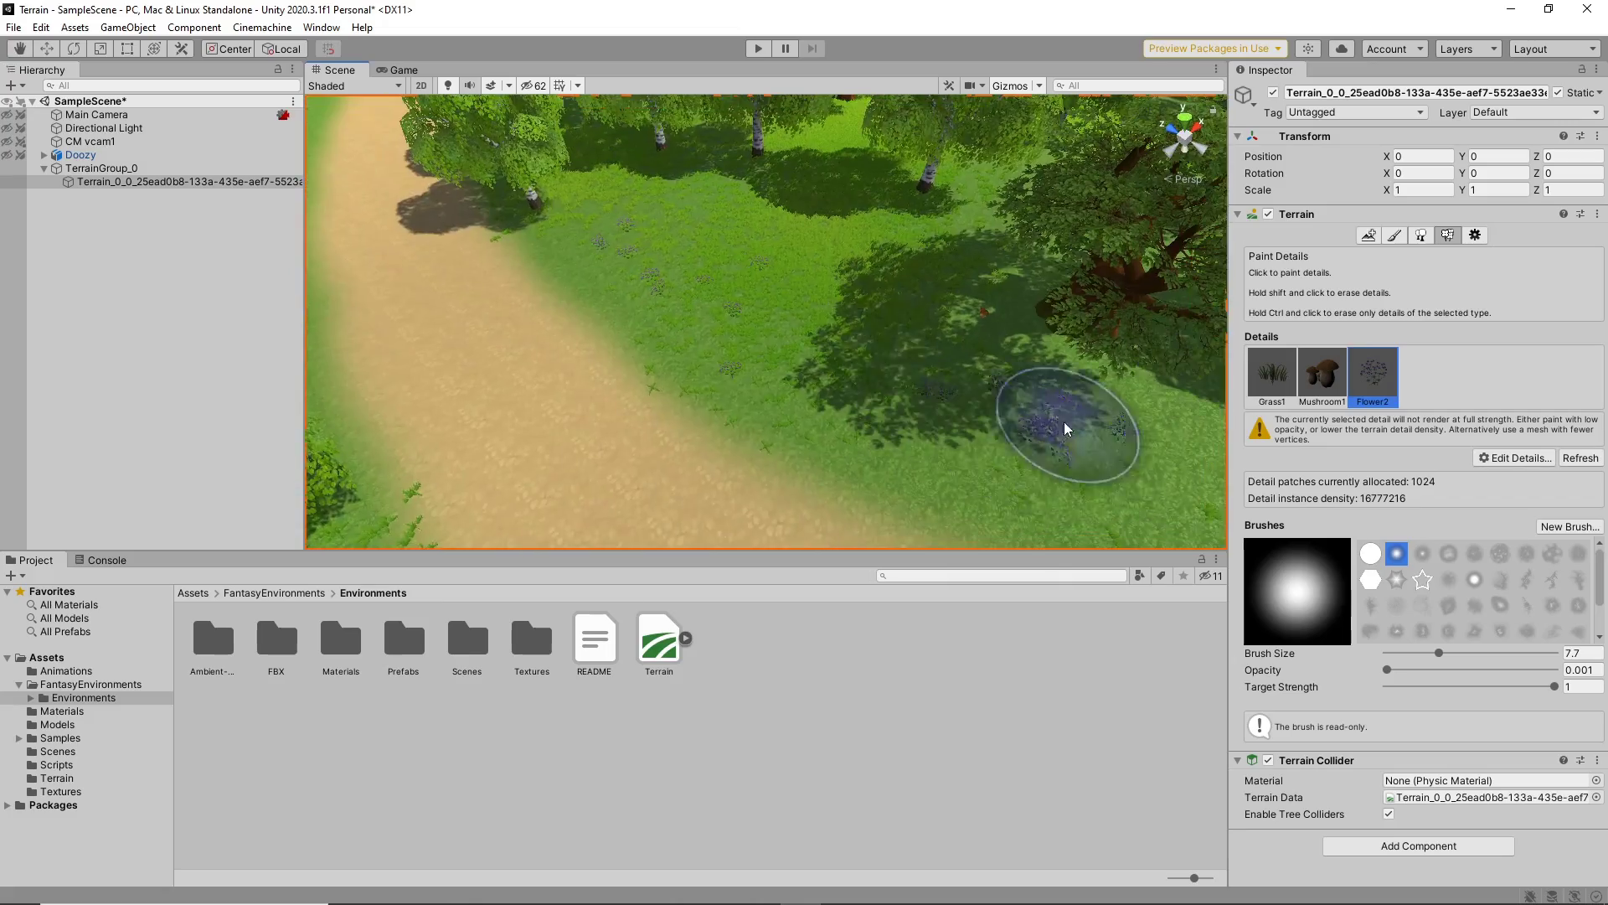
- Paint denser flowers under the trees near the terrain's outer edge with a brush opacity of 0.019
{"action": "scroll", "coordinate": [1065, 429], "scroll_direction": "down", "scroll_amount": 5}
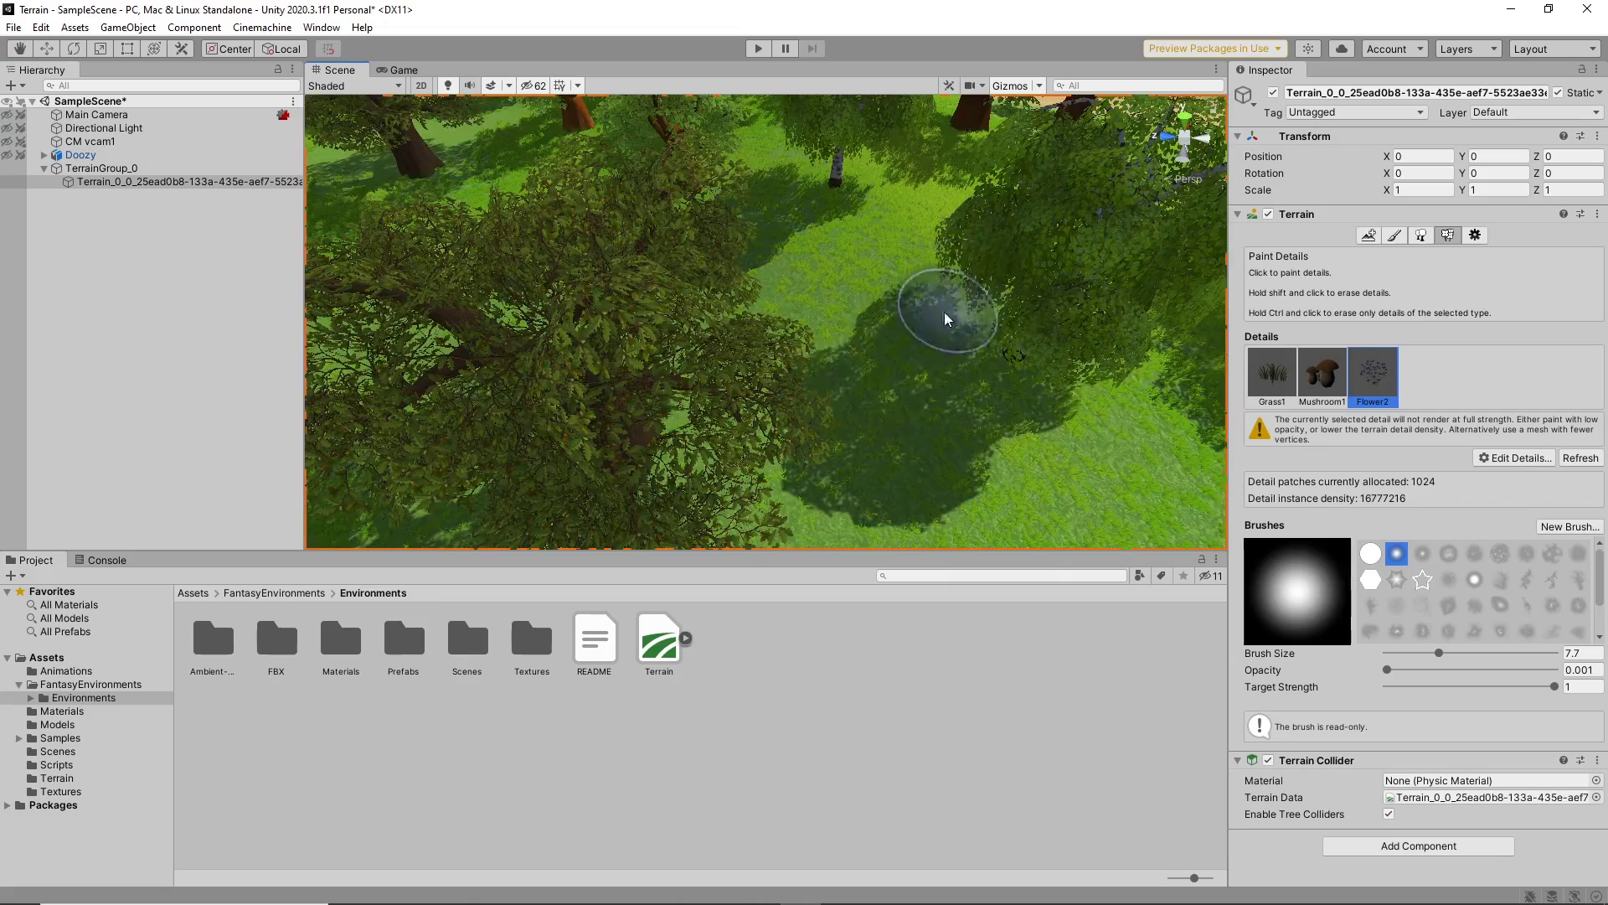
{"action": "scroll", "coordinate": [826, 410], "scroll_direction": "down", "scroll_amount": 10}
{"action": "middle_click_drag", "start_coordinate": [826, 410], "coordinate": [955, 366]}
{"action": "right_click_drag", "start_coordinate": [955, 366], "coordinate": [1081, 352]}
{"action": "middle_click_drag", "start_coordinate": [1080, 352], "coordinate": [1019, 379]}
{"action": "scroll", "coordinate": [1019, 380], "scroll_direction": "up", "scroll_amount": 15}
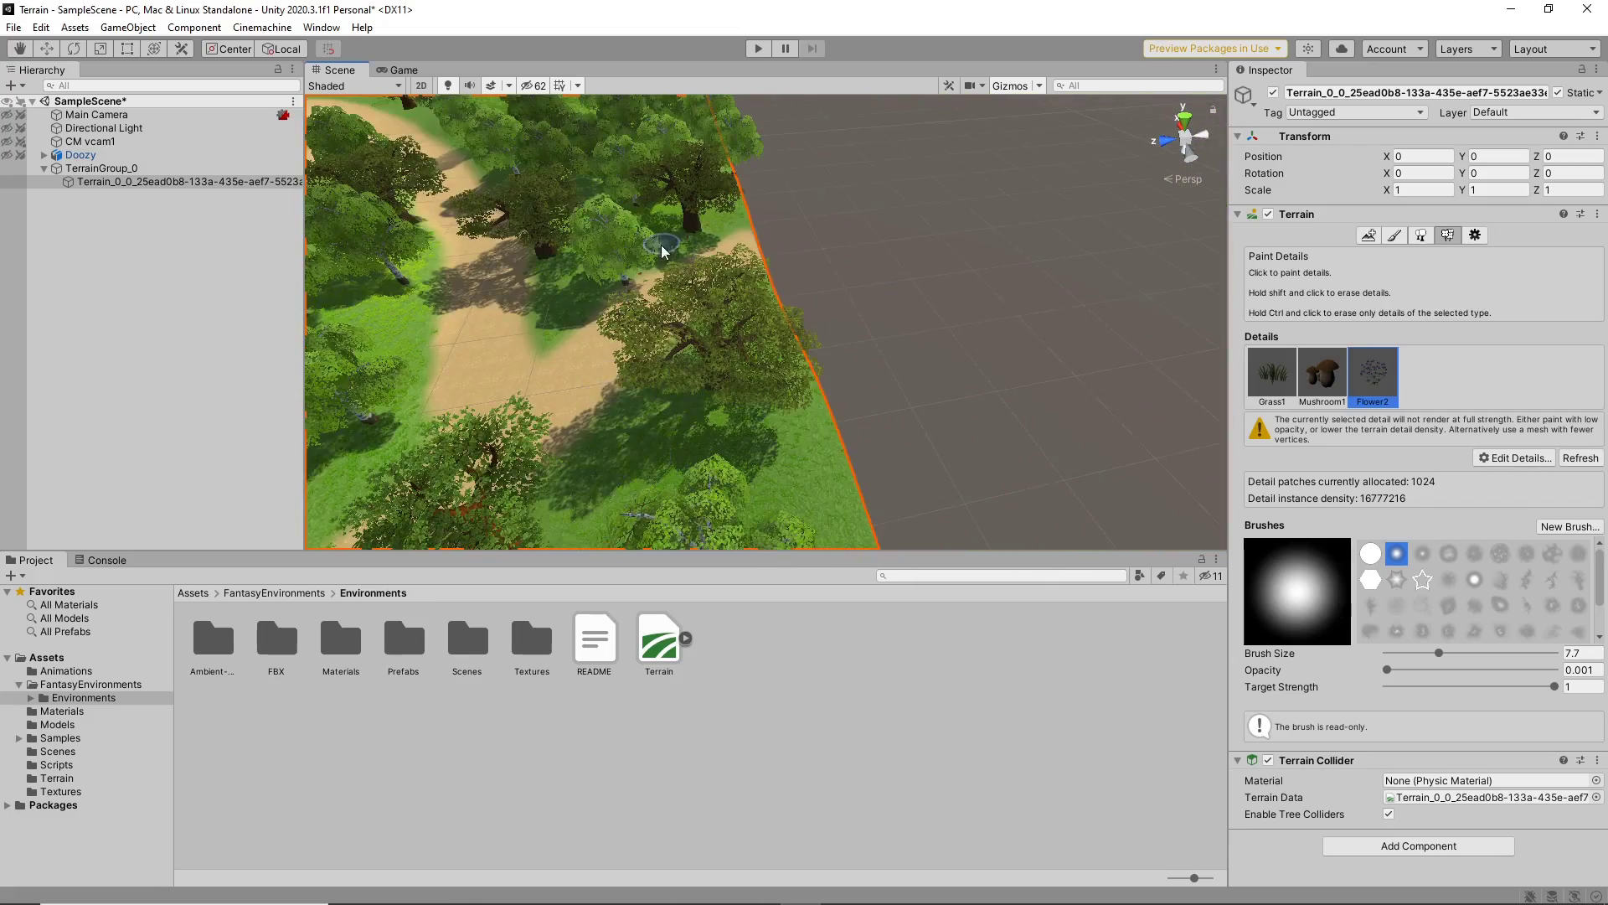
{"action": "mouse_move", "coordinate": [779, 252]}
{"action": "right_mouse_down"}
{"action": "mouse_move", "coordinate": [776, 186]}
{"action": "mouse_move", "coordinate": [670, 282]}
{"action": "mouse_move", "coordinate": [901, 305]}
{"action": "right_mouse_up"}
{"action": "scroll", "coordinate": [902, 305], "scroll_direction": "up", "scroll_amount": 3}
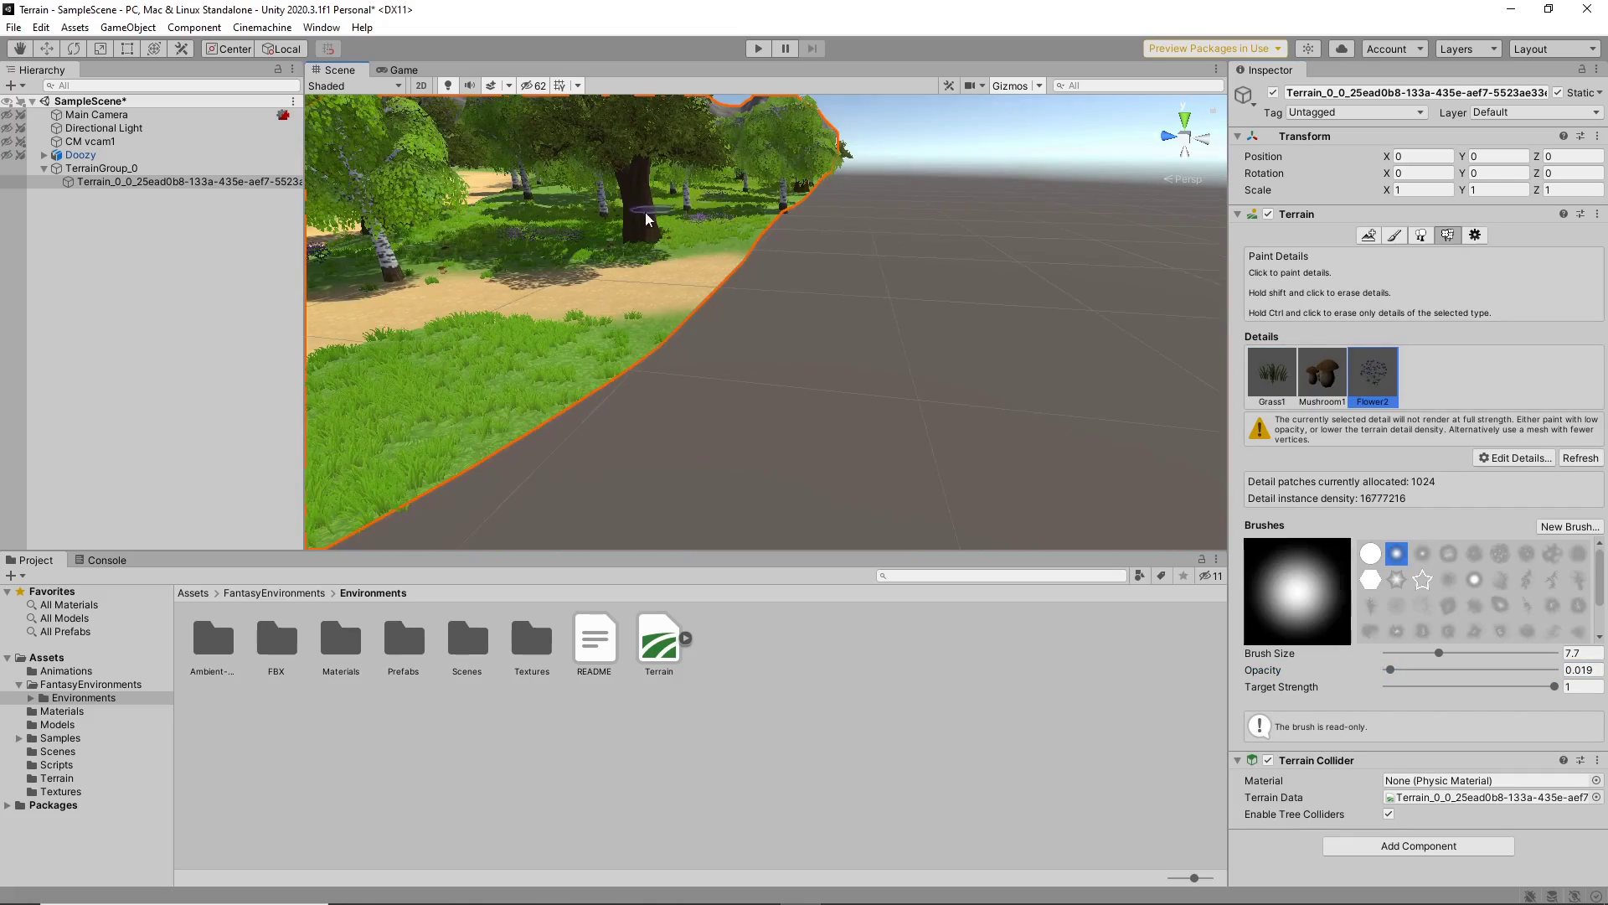
{"action": "right_click_drag", "start_coordinate": [718, 209], "coordinate": [460, 449]}
{"action": "middle_click_drag", "start_coordinate": [460, 449], "coordinate": [796, 382]}
- Set the detail brush's opacity to 0.001 and its size to 16
{"action": "left_click", "coordinate": [1579, 673]}
{"action": "type", "text": "0.001"}
{"action": "scroll", "coordinate": [366, 410], "scroll_direction": "down", "scroll_amount": 5}
{"action": "mouse_move", "coordinate": [1064, 310]}
{"action": "right_mouse_down"}
{"action": "mouse_move", "coordinate": [790, 326]}
{"action": "mouse_move", "coordinate": [796, 359]}
{"action": "right_mouse_up"}
{"action": "scroll", "coordinate": [797, 360], "scroll_direction": "up", "scroll_amount": 5}
{"action": "left_click_drag", "start_coordinate": [1439, 652], "coordinate": [1465, 652]}
- Scatter Flower2 details sparsely over the grass between the trees and roads across the rest of the terrain
{"action": "scroll", "coordinate": [916, 287], "scroll_direction": "up", "scroll_amount": 5}
{"action": "scroll", "coordinate": [851, 377], "scroll_direction": "down", "scroll_amount": 5}
{"action": "scroll", "coordinate": [911, 238], "scroll_direction": "up", "scroll_amount": 3}
{"action": "scroll", "coordinate": [912, 238], "scroll_direction": "down", "scroll_amount": 5}
{"action": "scroll", "coordinate": [430, 273], "scroll_direction": "up", "scroll_amount": 4}
{"action": "middle_click_drag", "start_coordinate": [377, 341], "coordinate": [768, 310]}
{"action": "scroll", "coordinate": [768, 309], "scroll_direction": "down", "scroll_amount": 3}
{"action": "scroll", "coordinate": [677, 281], "scroll_direction": "up", "scroll_amount": 4}
{"action": "scroll", "coordinate": [677, 281], "scroll_direction": "down", "scroll_amount": 5}
{"action": "scroll", "coordinate": [1016, 363], "scroll_direction": "up", "scroll_amount": 3}
{"action": "scroll", "coordinate": [1016, 363], "scroll_direction": "down", "scroll_amount": 3}
{"action": "scroll", "coordinate": [586, 402], "scroll_direction": "up", "scroll_amount": 3}
{"action": "scroll", "coordinate": [609, 416], "scroll_direction": "up", "scroll_amount": 6}
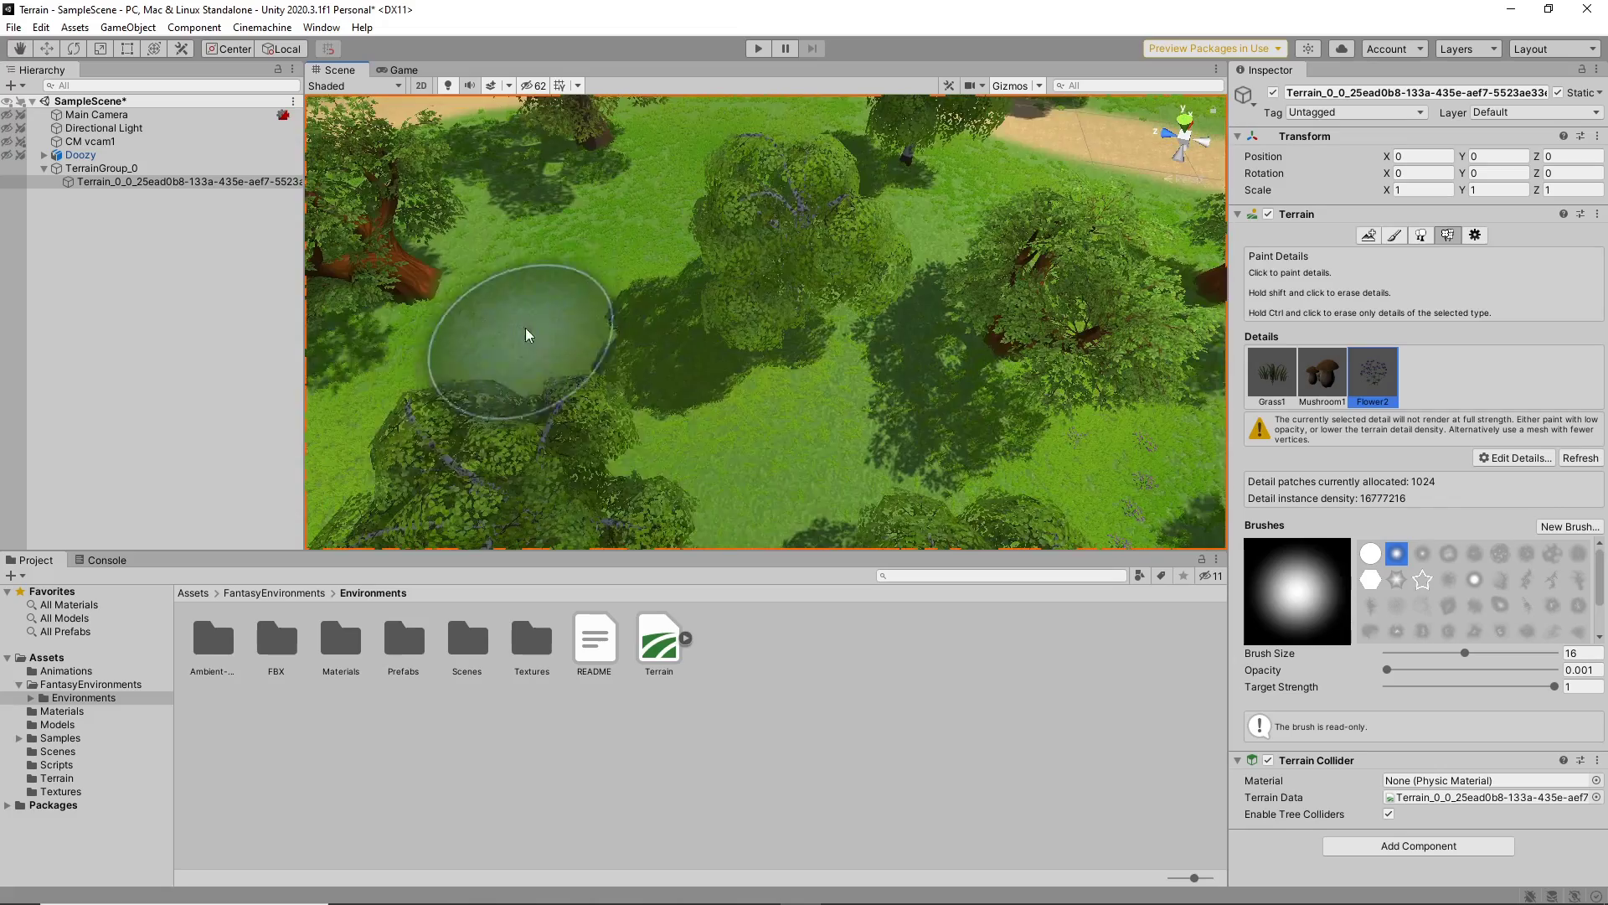
{"action": "scroll", "coordinate": [871, 343], "scroll_direction": "down", "scroll_amount": 6}
{"action": "middle_click_drag", "start_coordinate": [436, 336], "coordinate": [682, 309]}
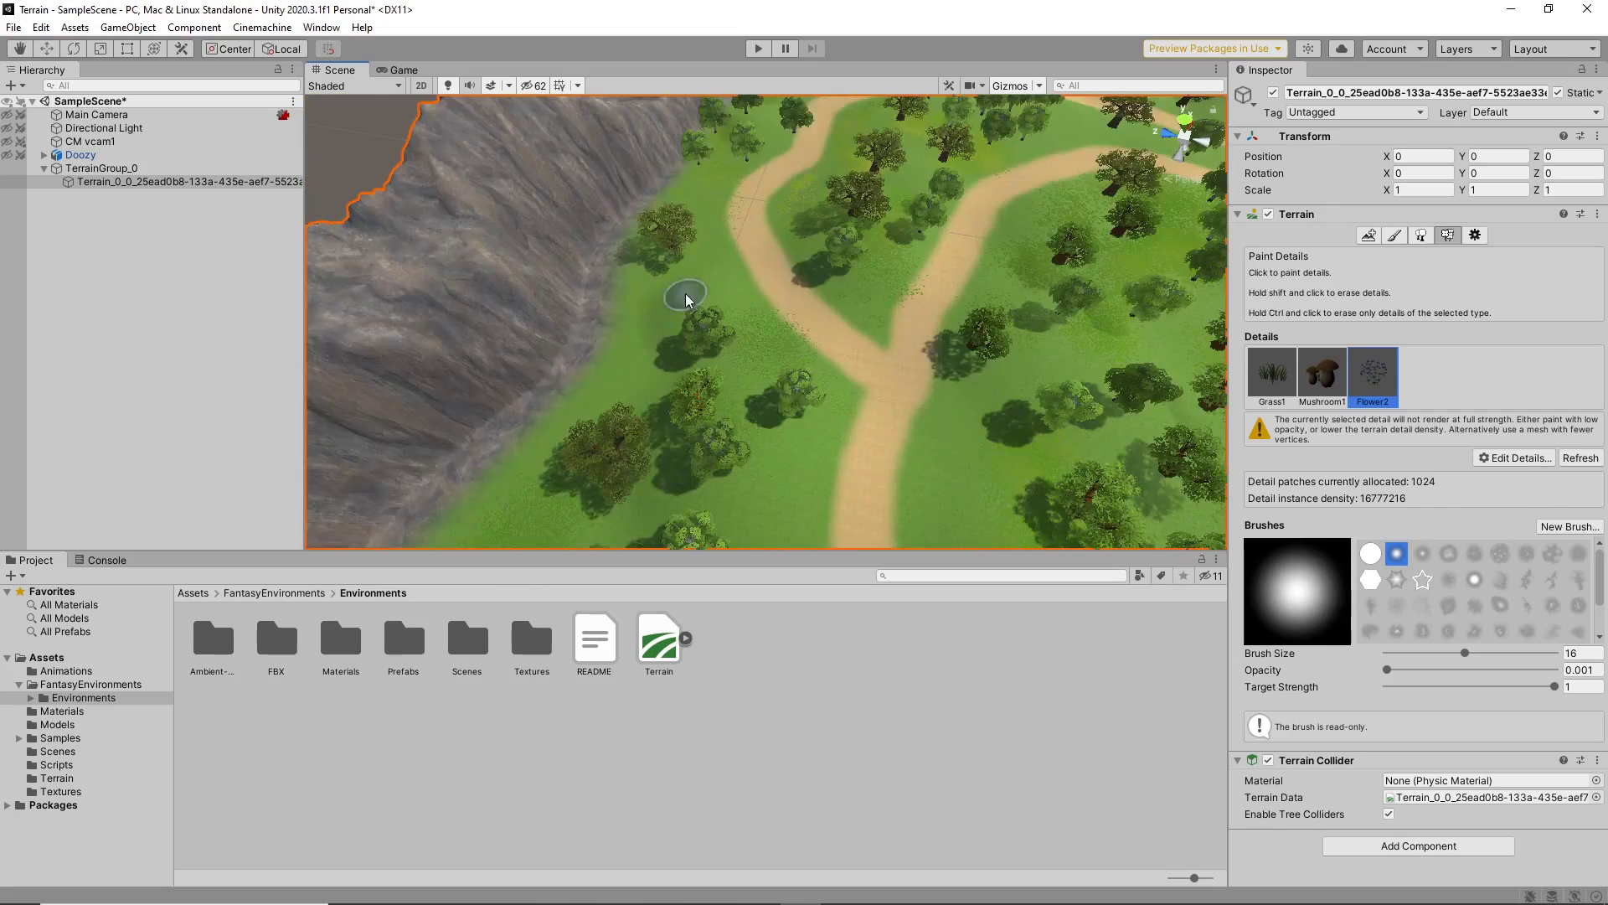
{"action": "scroll", "coordinate": [833, 244], "scroll_direction": "down", "scroll_amount": 2}
{"action": "scroll", "coordinate": [542, 366], "scroll_direction": "up", "scroll_amount": 6}
{"action": "scroll", "coordinate": [542, 366], "scroll_direction": "down", "scroll_amount": 5}
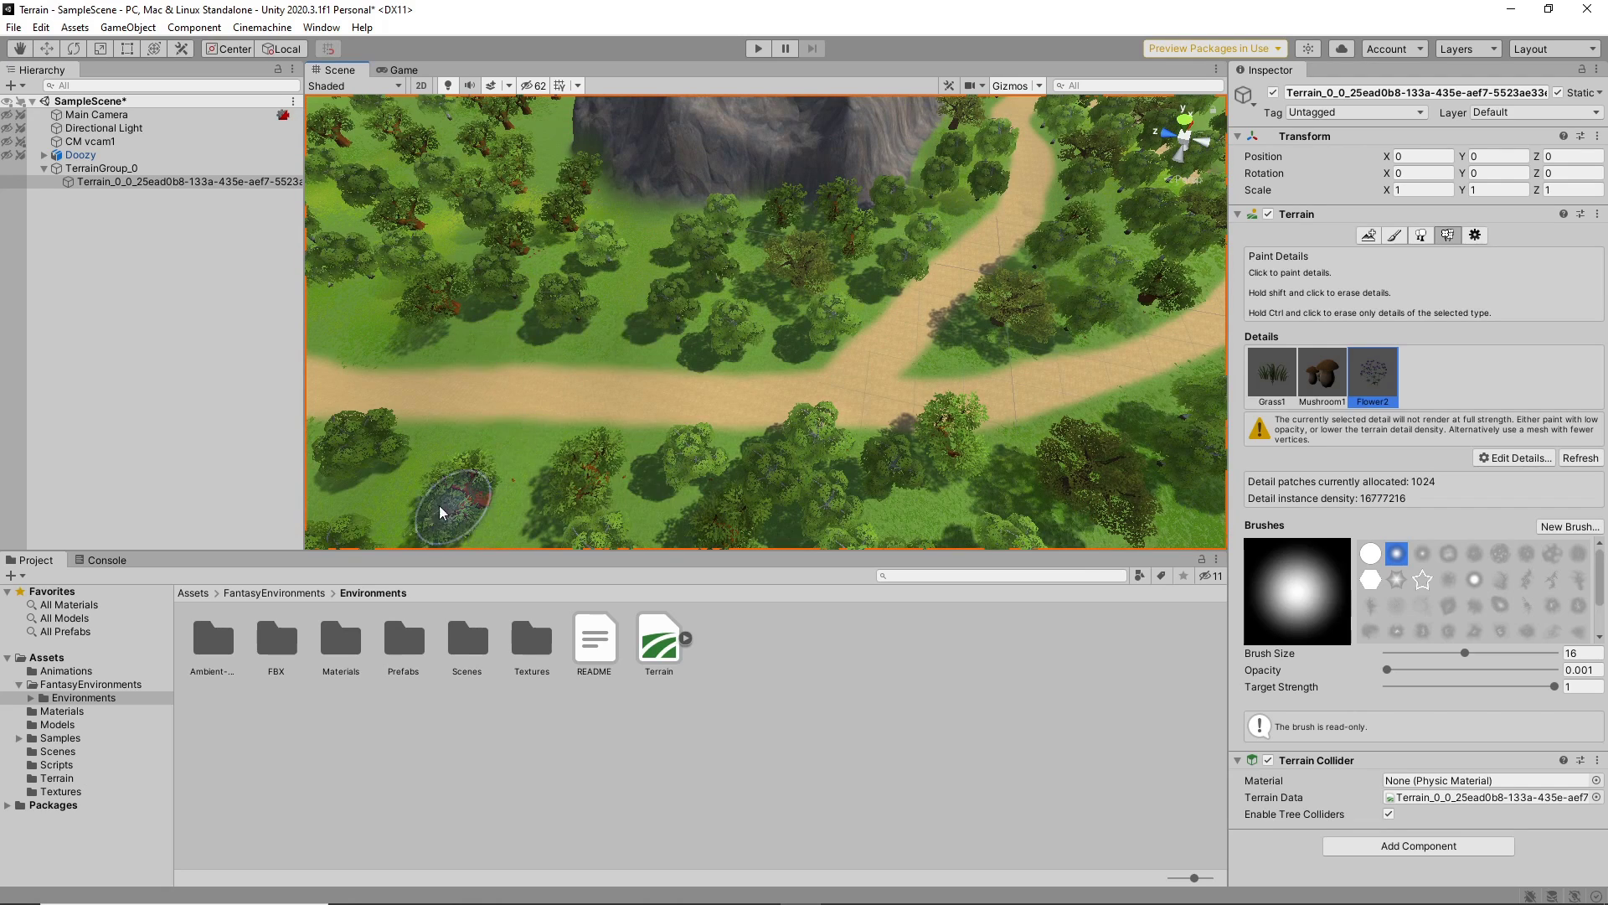
- Play-test the scene by walking the character off the road through the grass and flowers, and stop play mode
{"action": "left_click", "coordinate": [756, 49]}
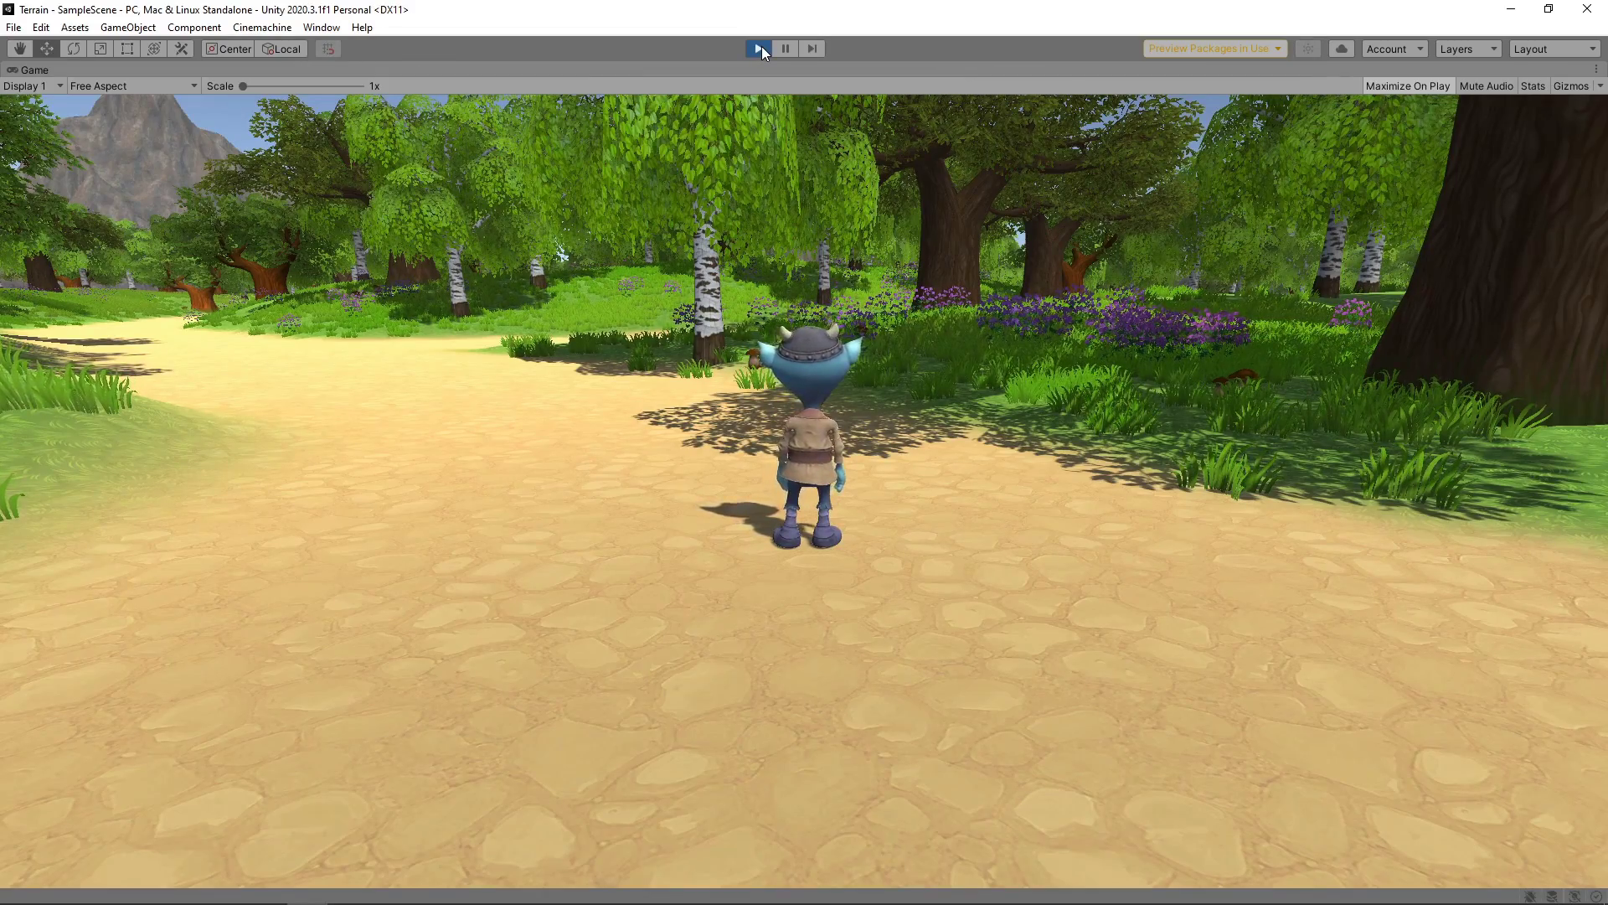
{"action": "key", "text": "w"}
{"action": "key", "text": "w"}
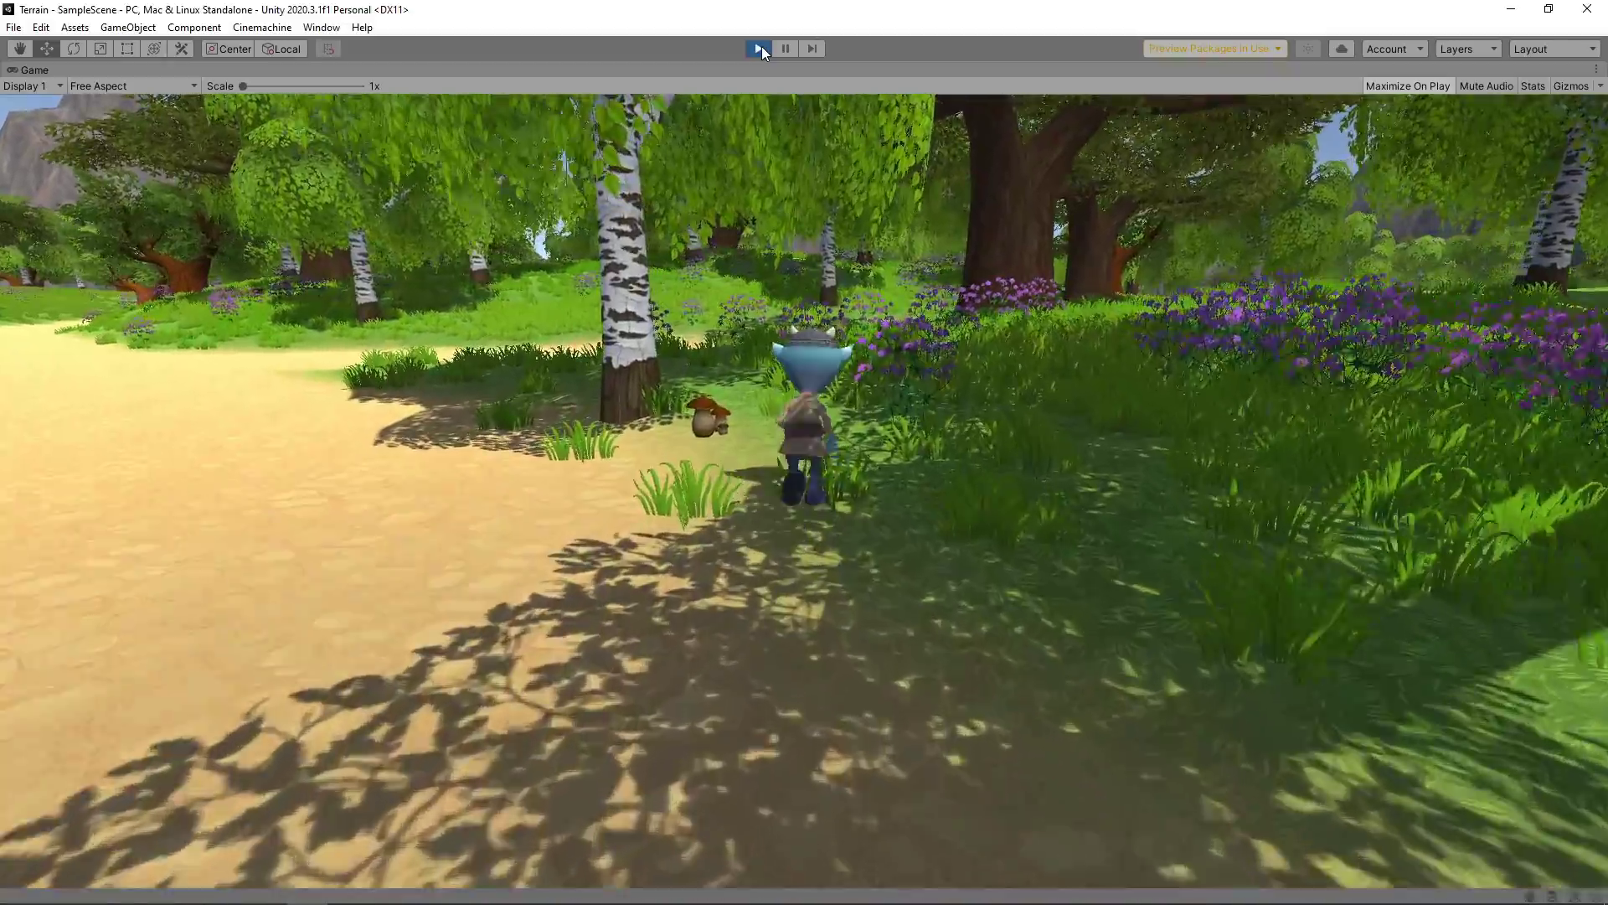
{"action": "key", "text": "w"}
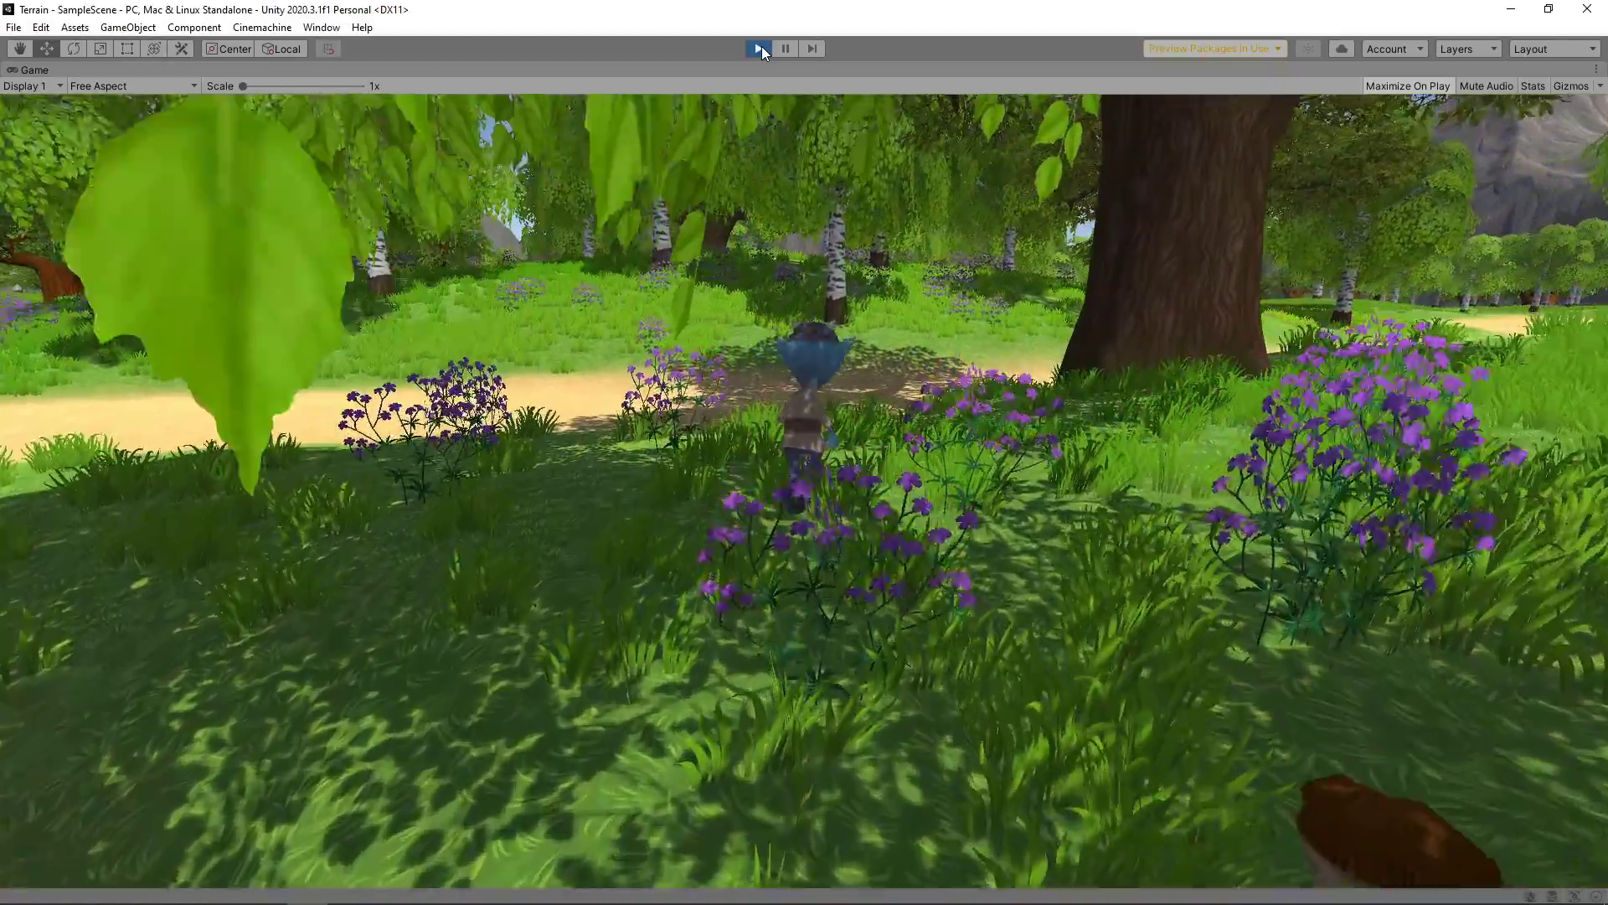
{"action": "key", "text": "w"}
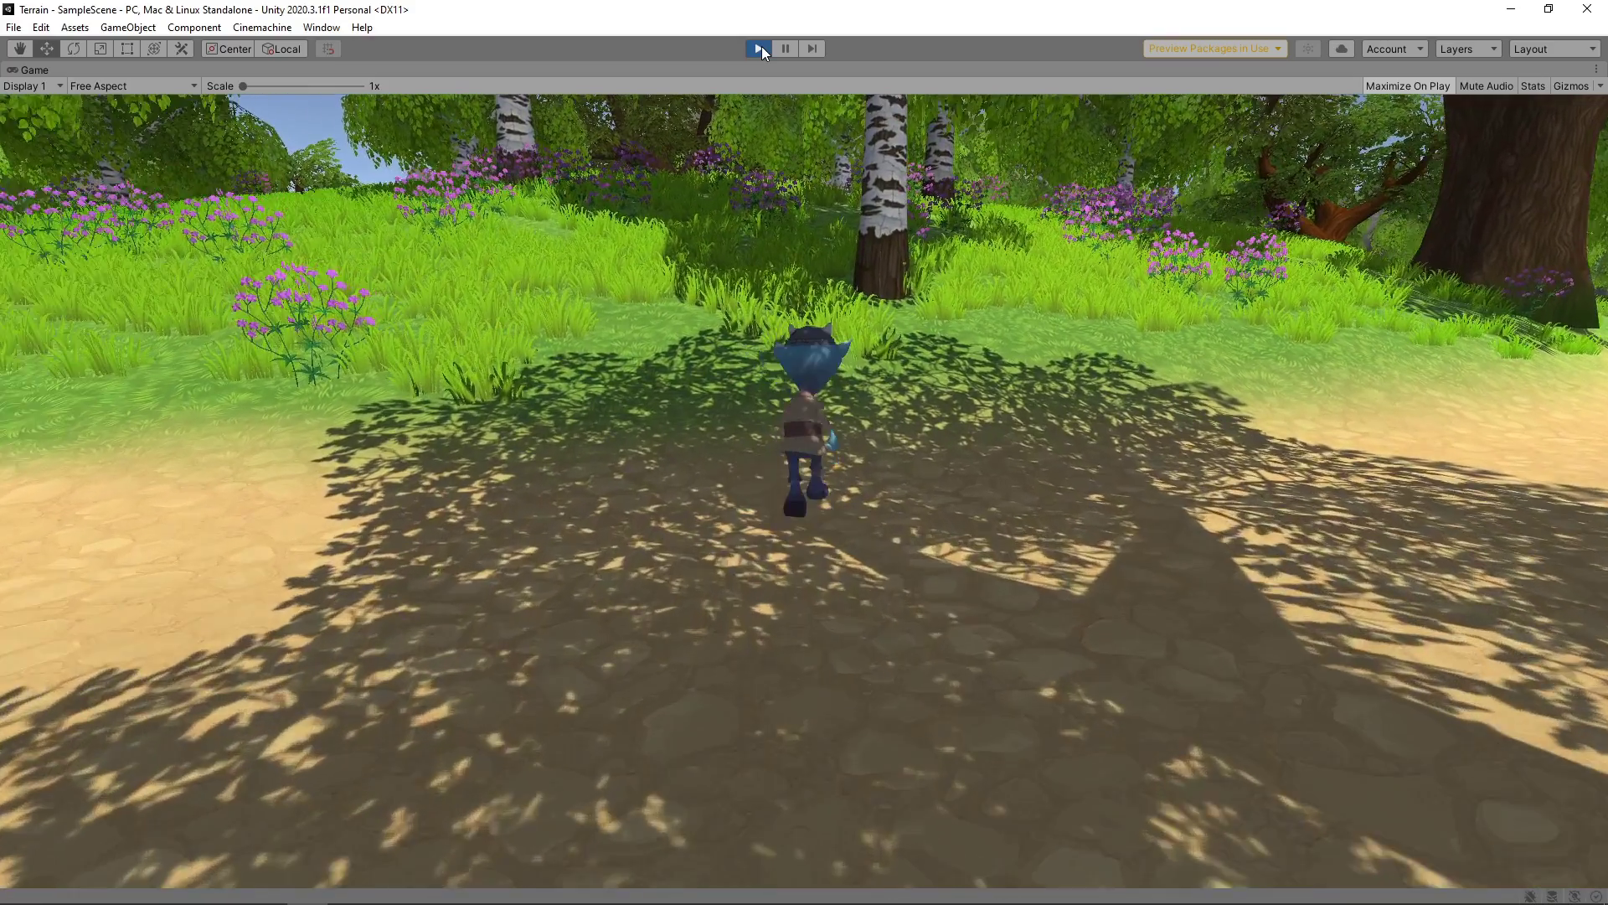
{"action": "left_click", "coordinate": [758, 48]}
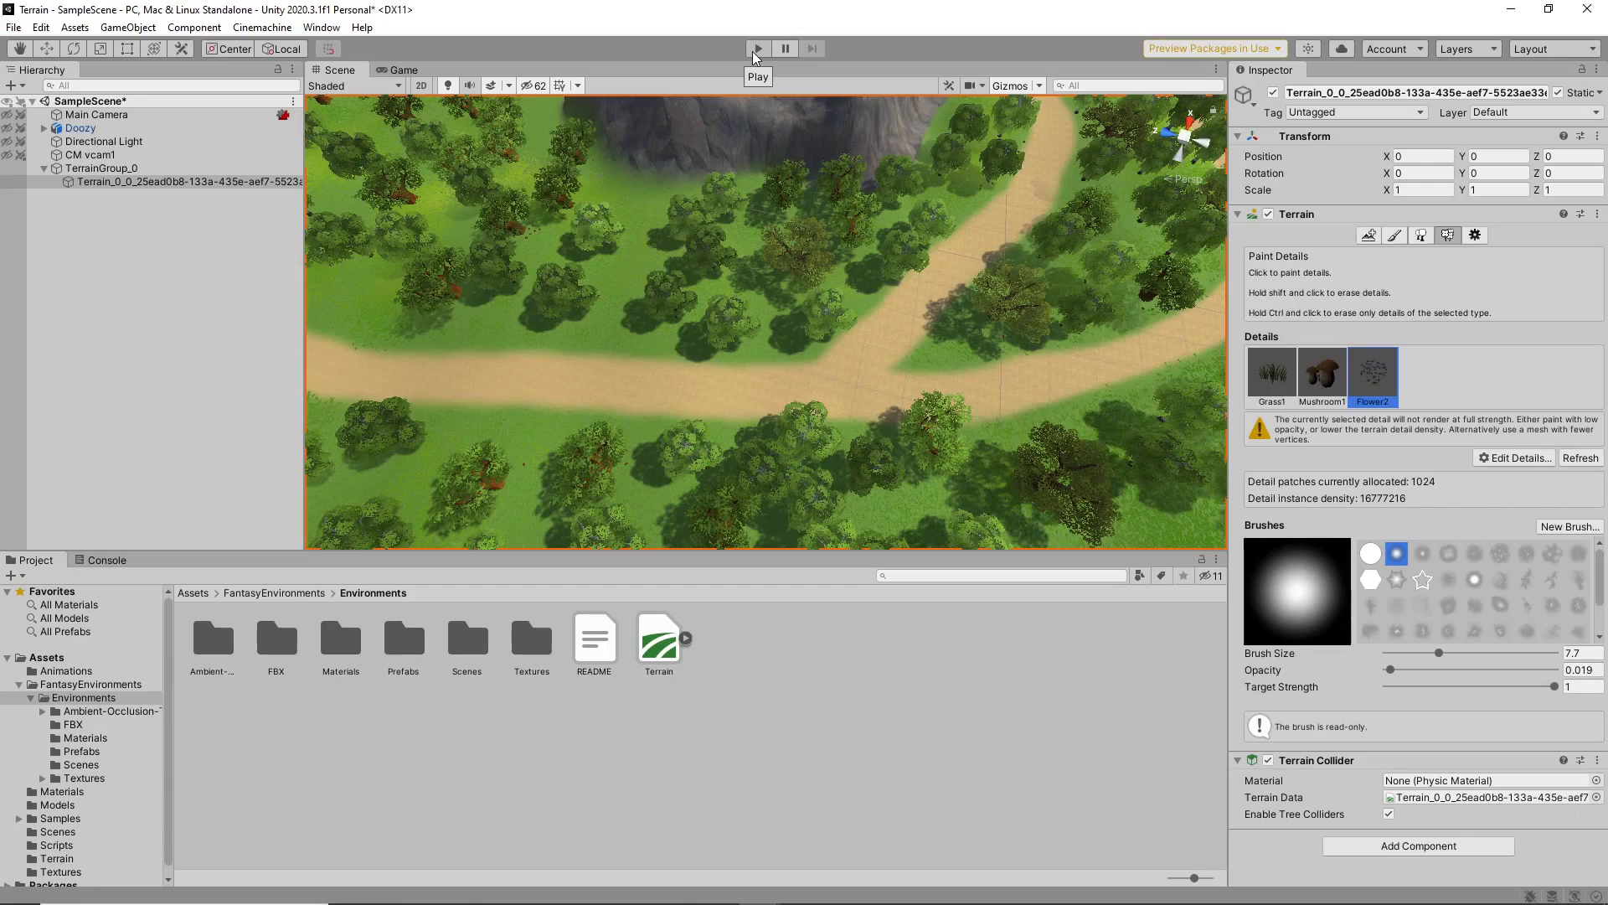
- Place four Rock1 prefabs from the Prefabs folder beside the roads, near the mountain foot and among the trees at the road junction
{"action": "left_click", "coordinate": [393, 656]}
{"action": "double_click", "coordinate": [392, 657]}
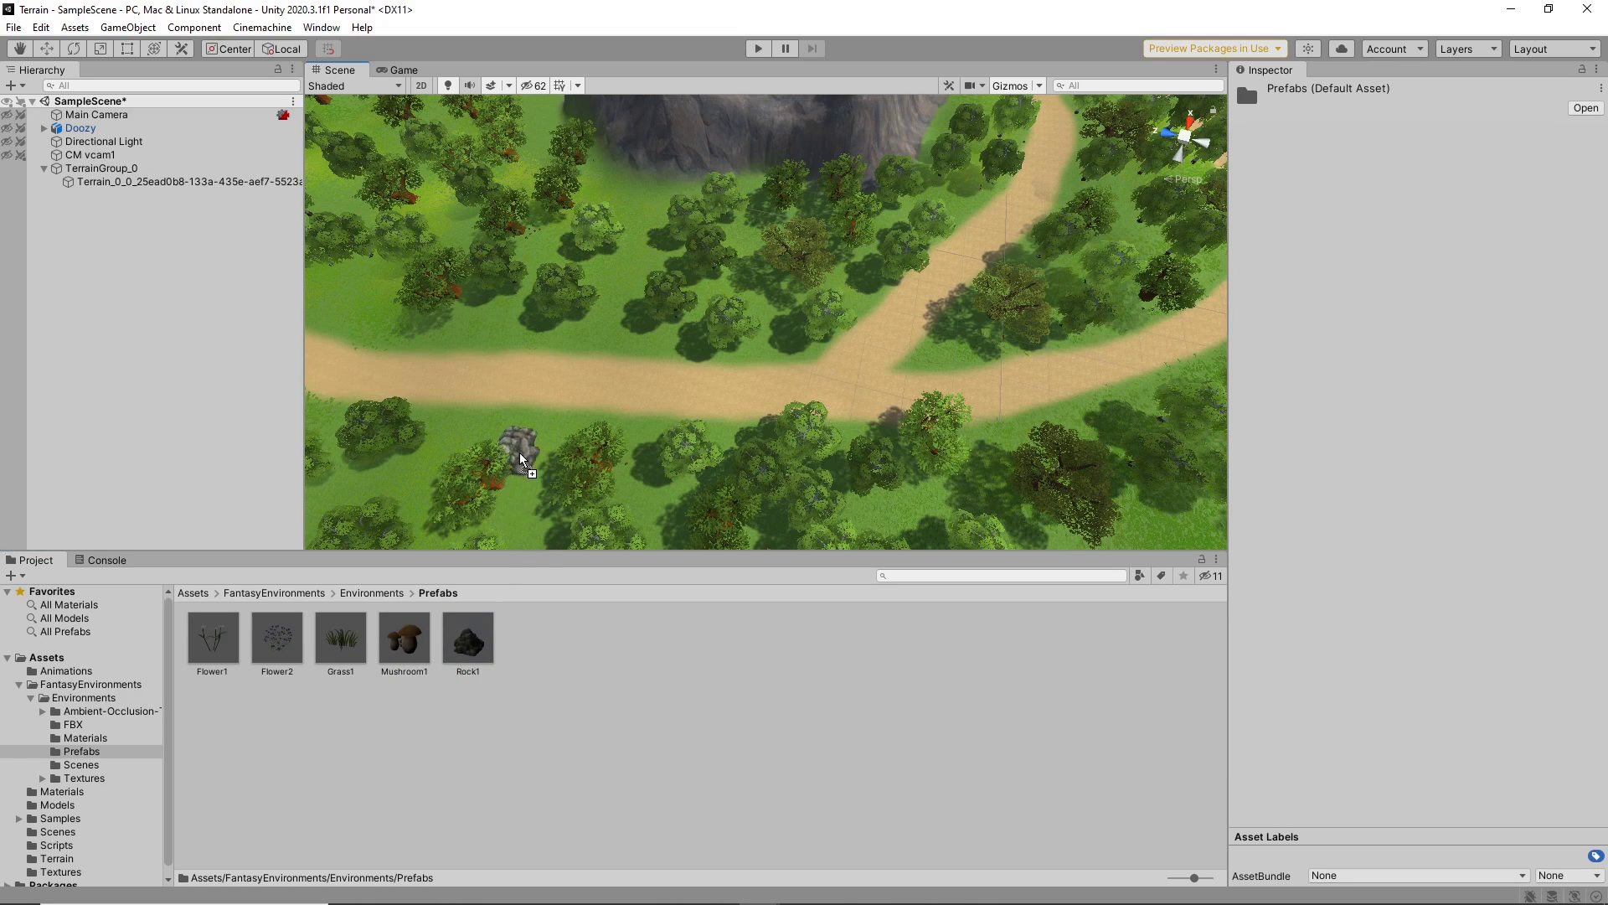
{"action": "left_click_drag", "start_coordinate": [521, 444], "coordinate": [521, 443]}
{"action": "scroll", "coordinate": [521, 444], "scroll_direction": "down", "scroll_amount": 5}
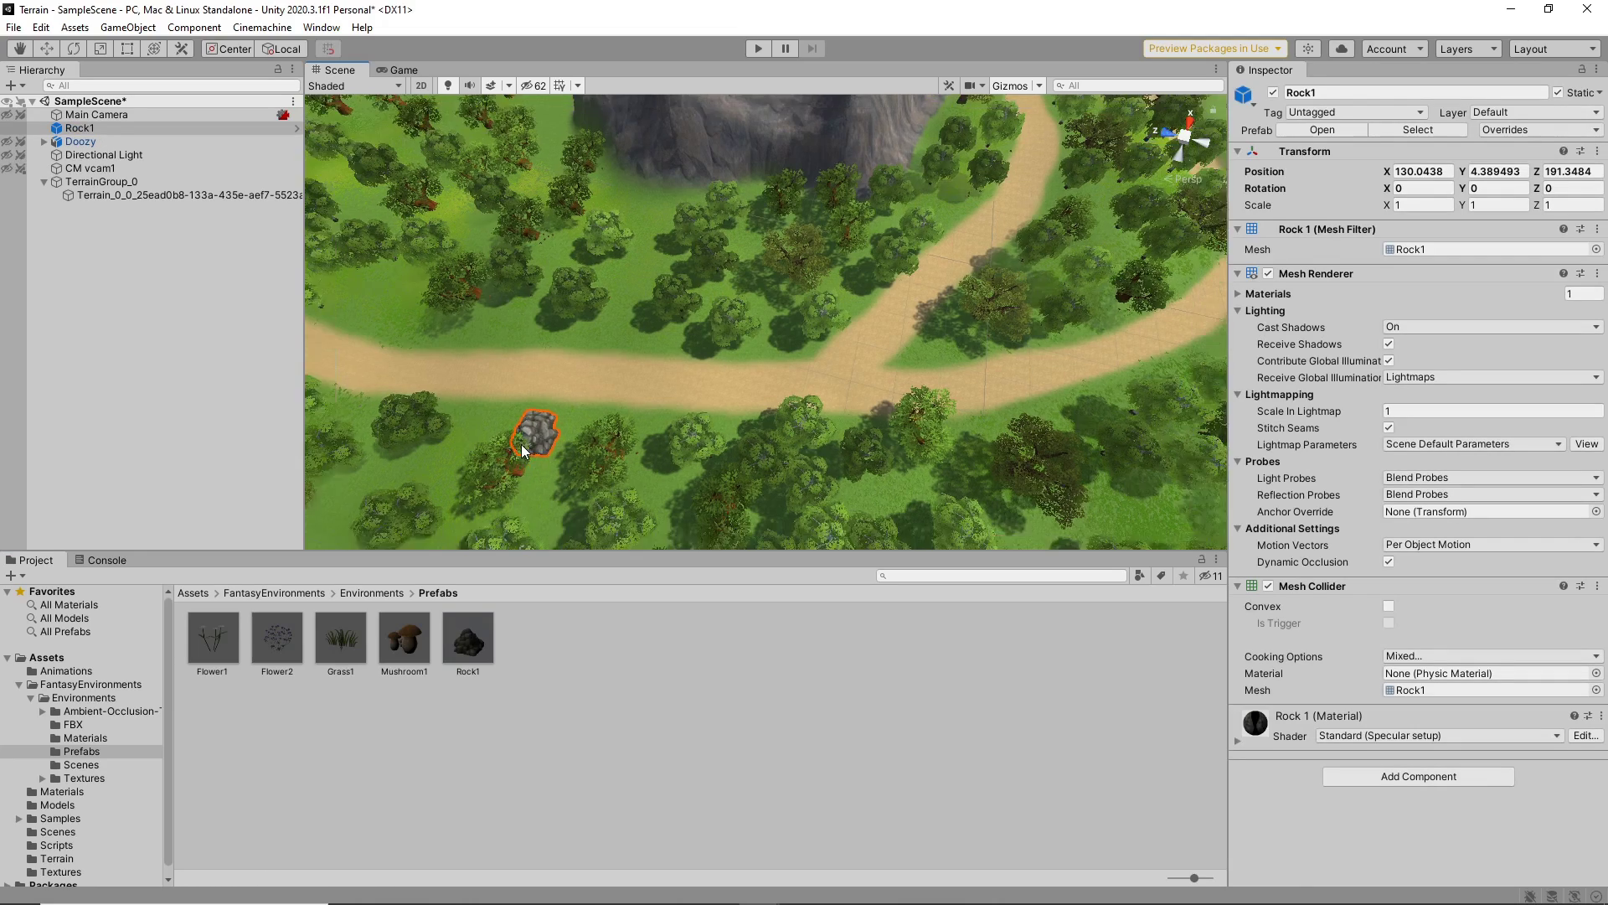
{"action": "middle_click_drag", "start_coordinate": [829, 439], "coordinate": [598, 534]}
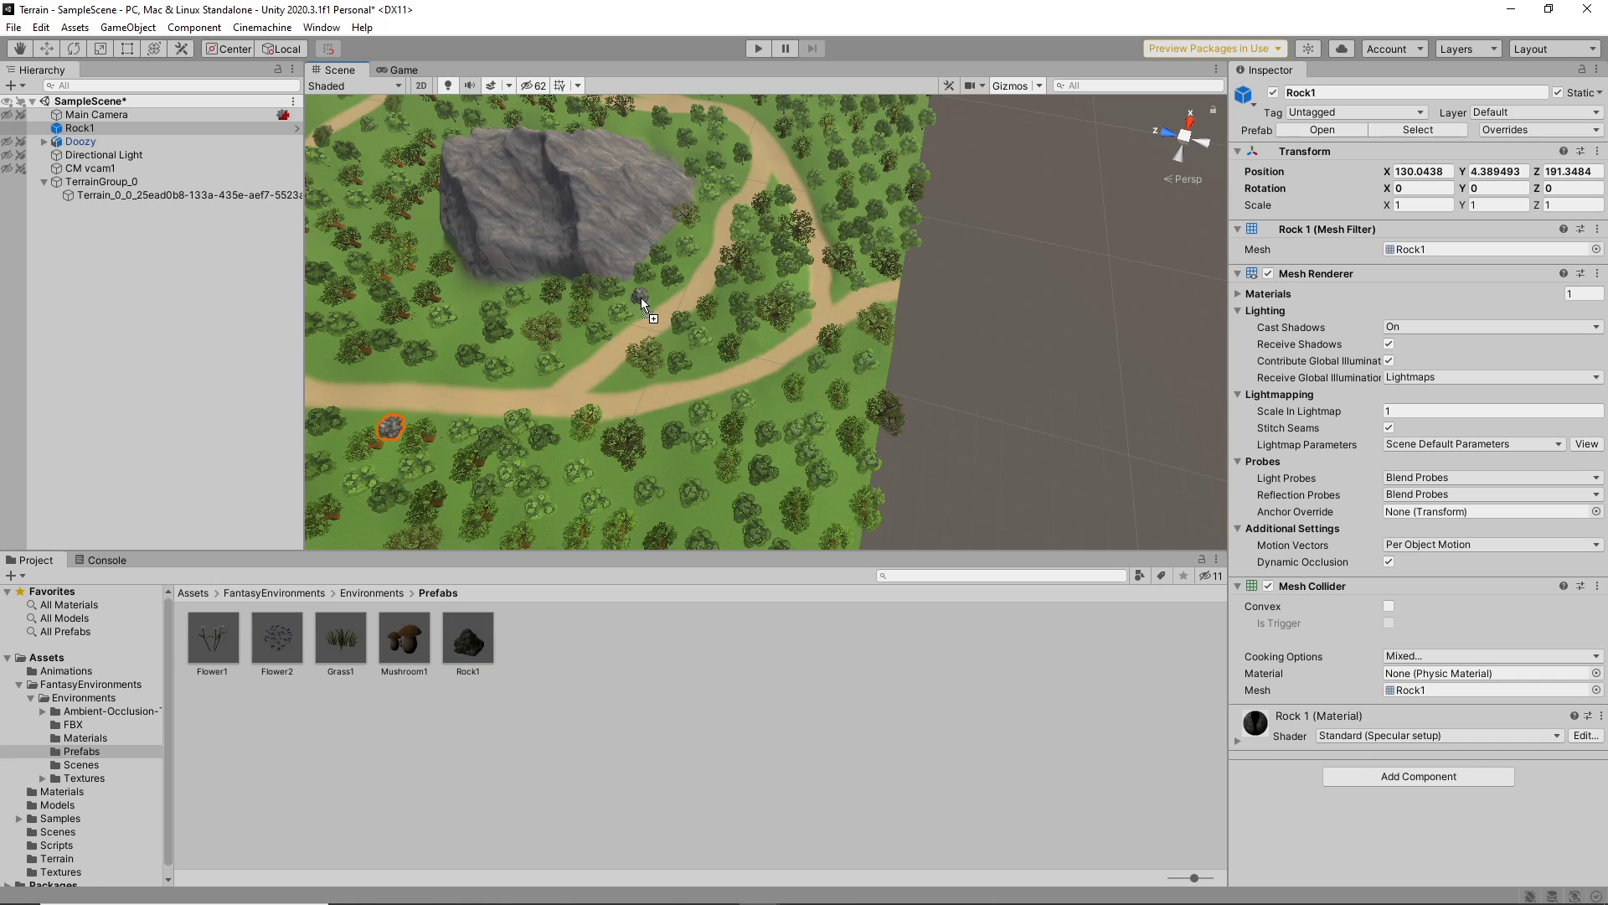
{"action": "left_click_drag", "start_coordinate": [640, 298], "coordinate": [641, 298]}
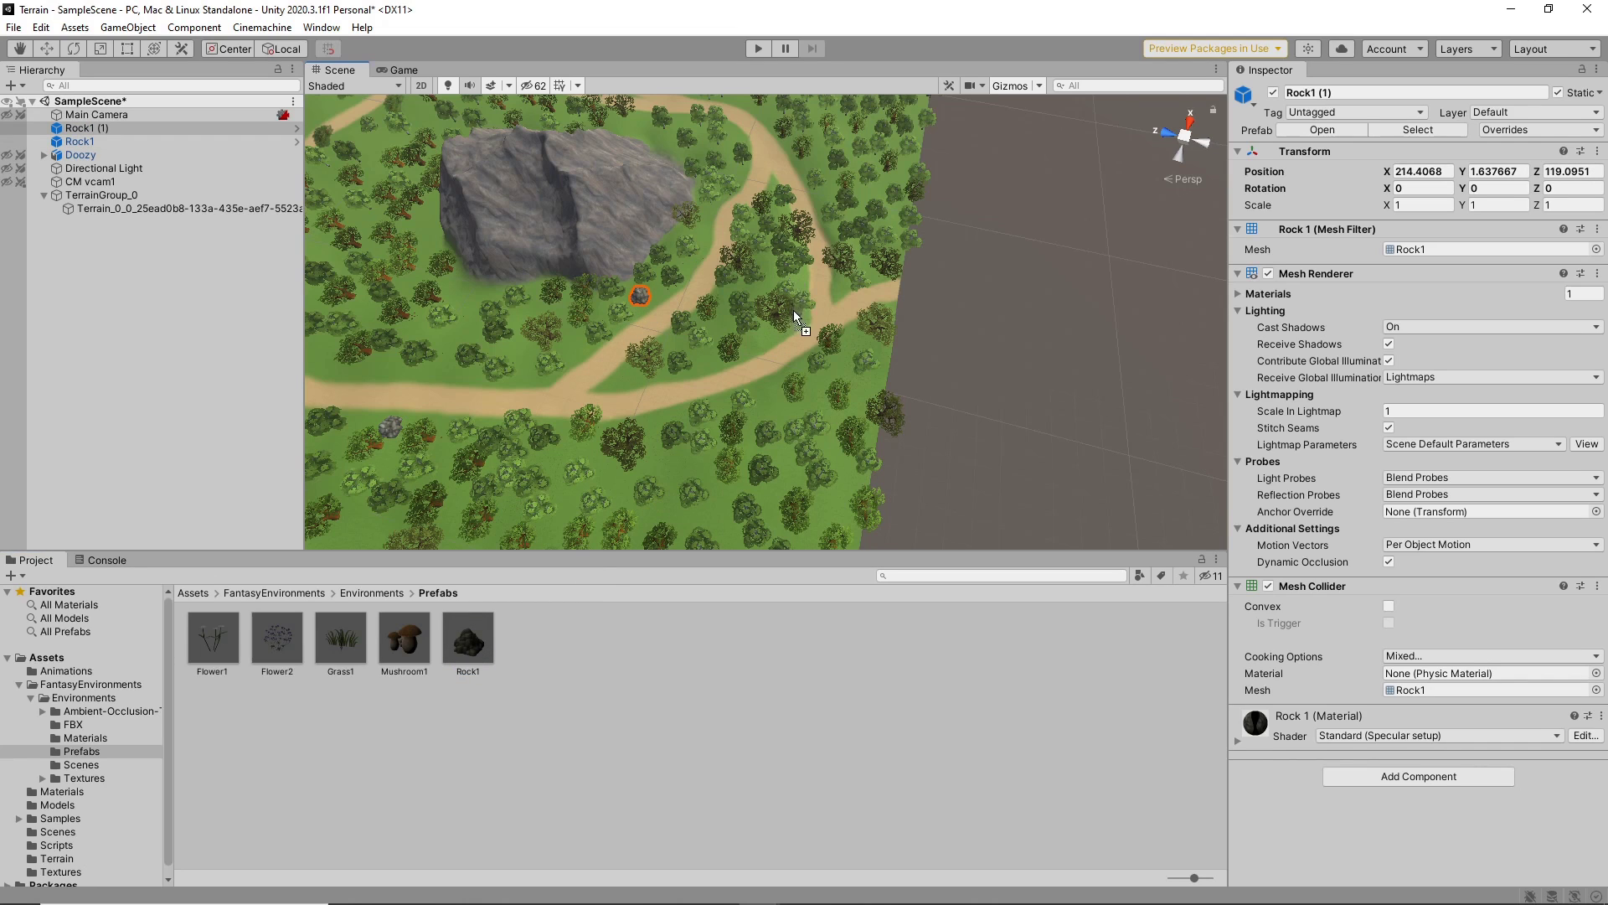
{"action": "left_click_drag", "start_coordinate": [799, 294], "coordinate": [795, 291]}
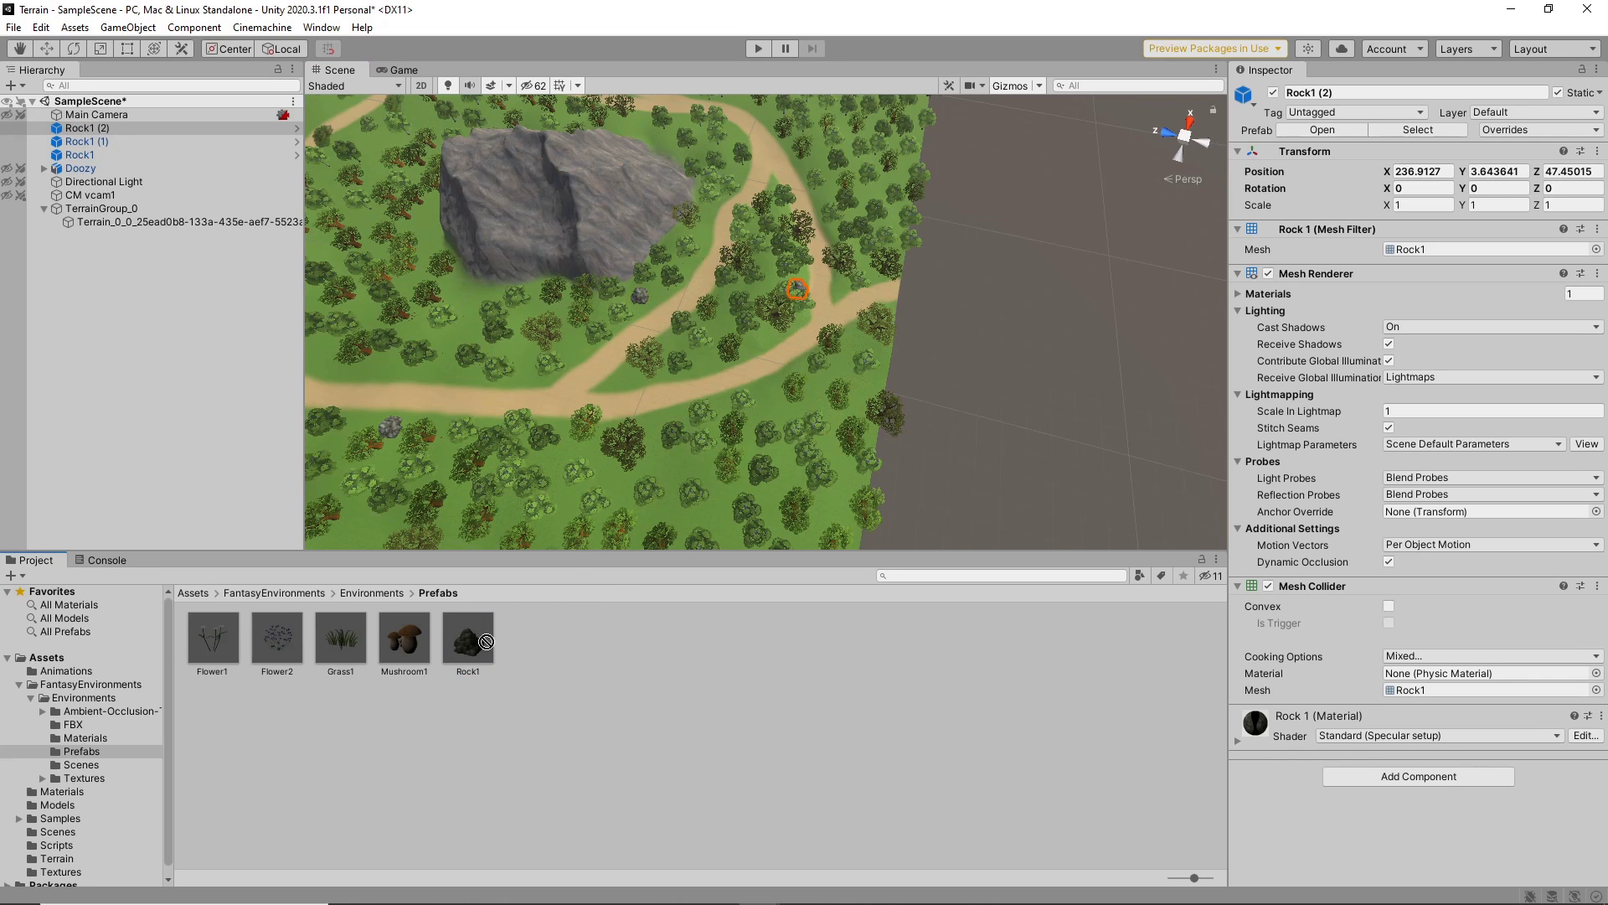
{"action": "scroll", "coordinate": [834, 313], "scroll_direction": "up", "scroll_amount": 5}
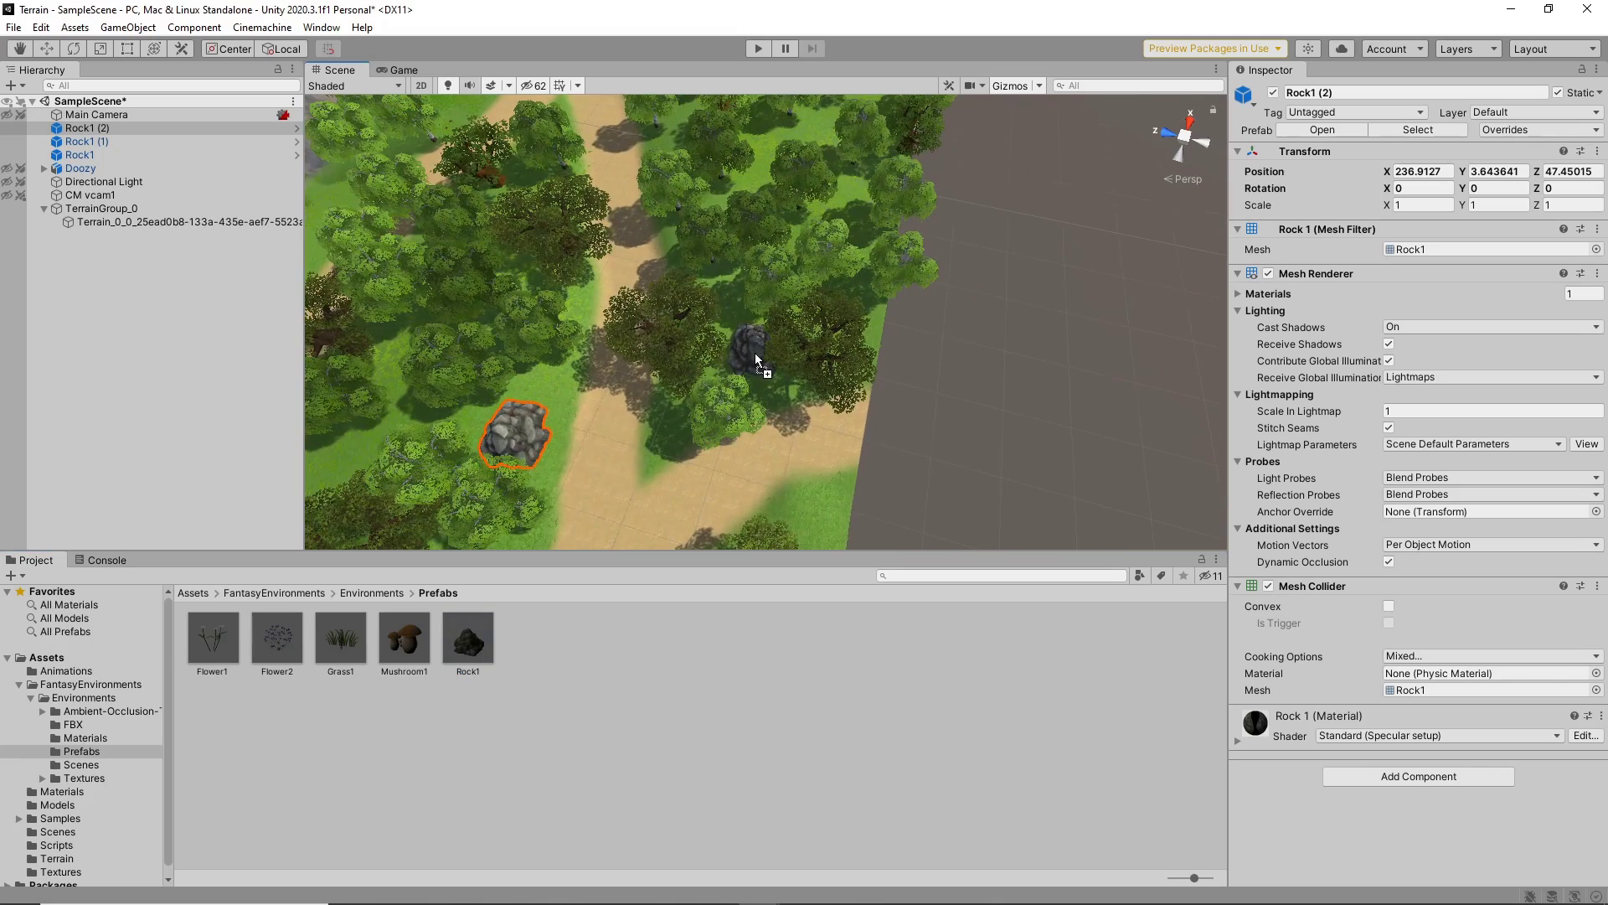
{"action": "left_click_drag", "start_coordinate": [756, 354], "coordinate": [756, 354]}
- Place three more Rock1 prefabs along the roads in the remaining parts of the terrain, including one at the road fork
{"action": "scroll", "coordinate": [675, 362], "scroll_direction": "down", "scroll_amount": 5}
{"action": "left_click_drag", "start_coordinate": [468, 638], "coordinate": [511, 220]}
{"action": "middle_click_drag", "start_coordinate": [511, 219], "coordinate": [877, 307]}
{"action": "left_click_drag", "start_coordinate": [468, 638], "coordinate": [605, 265]}
{"action": "middle_click_drag", "start_coordinate": [605, 265], "coordinate": [804, 184]}
{"action": "left_click_drag", "start_coordinate": [479, 641], "coordinate": [479, 641]}
{"action": "left_click_drag", "start_coordinate": [462, 255], "coordinate": [462, 255]}
{"action": "middle_click_drag", "start_coordinate": [462, 255], "coordinate": [758, 313]}
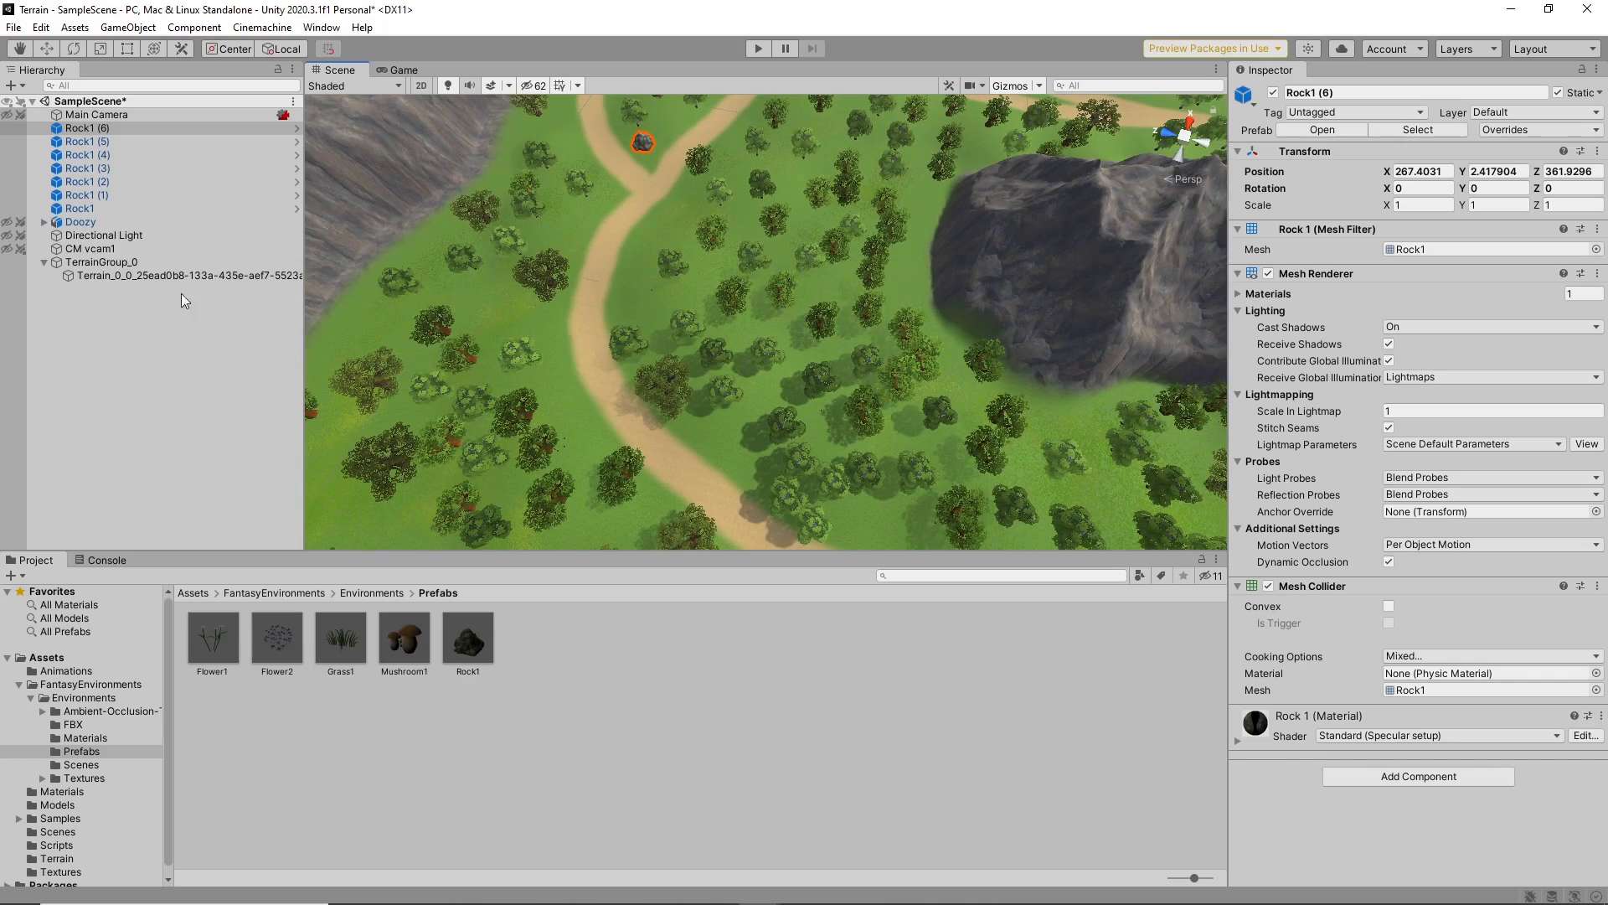
- Set the Y rotation of the original Rock1 to 45 and adjust its position beside the road
{"action": "double_click", "coordinate": [80, 207]}
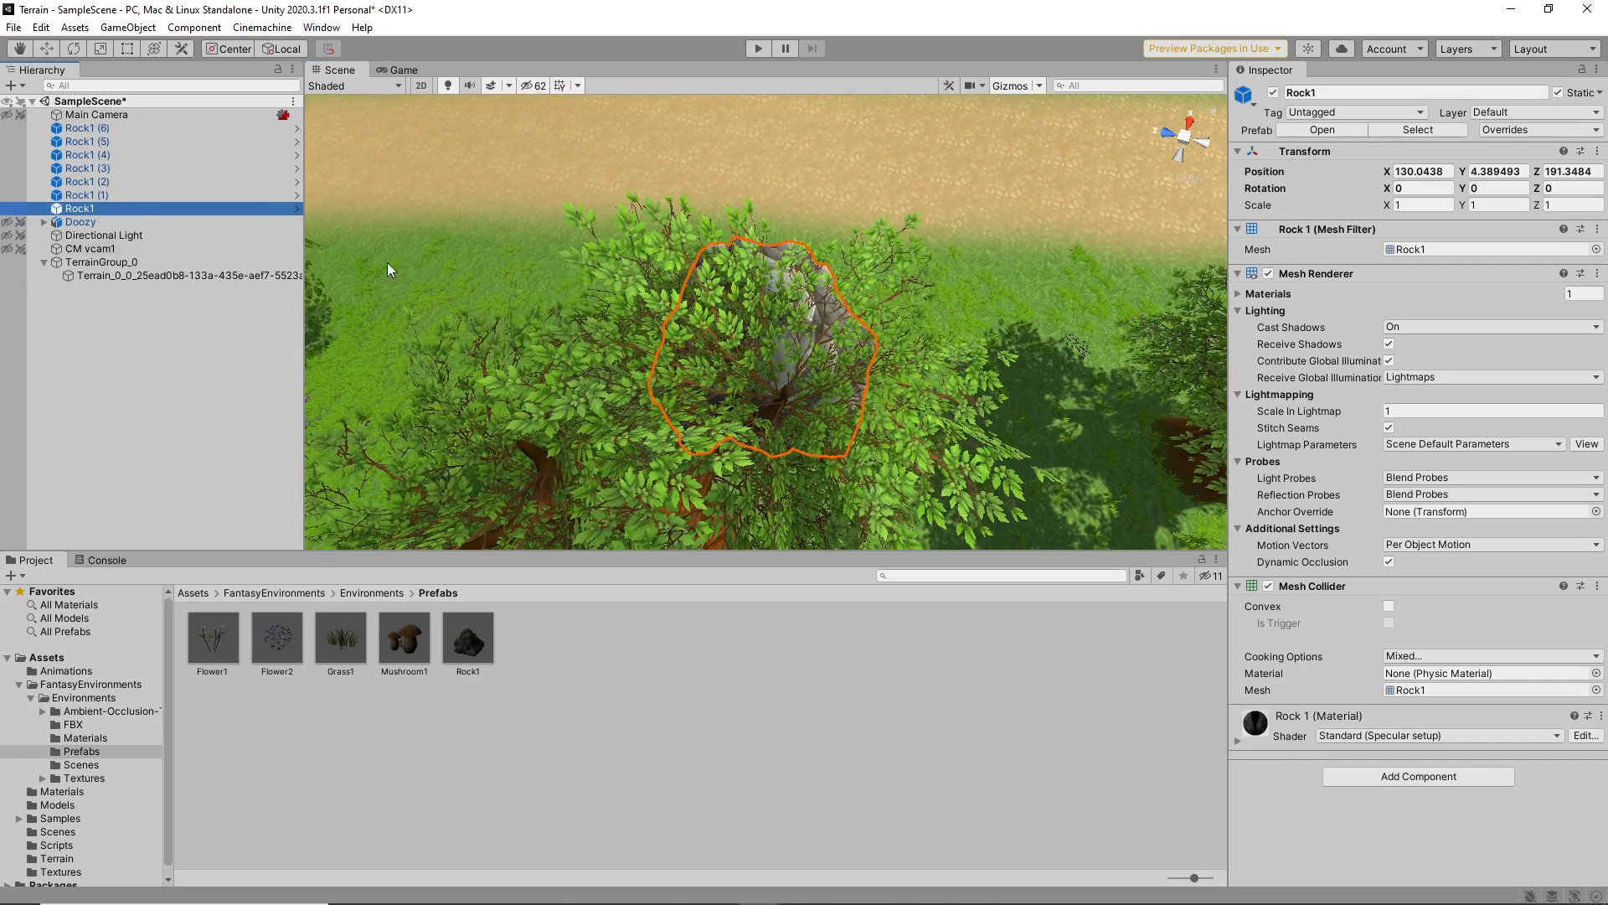
{"action": "middle_click_drag", "start_coordinate": [1001, 362], "coordinate": [499, 217]}
{"action": "left_click_drag", "start_coordinate": [500, 217], "coordinate": [443, 187], "text": "alt"}
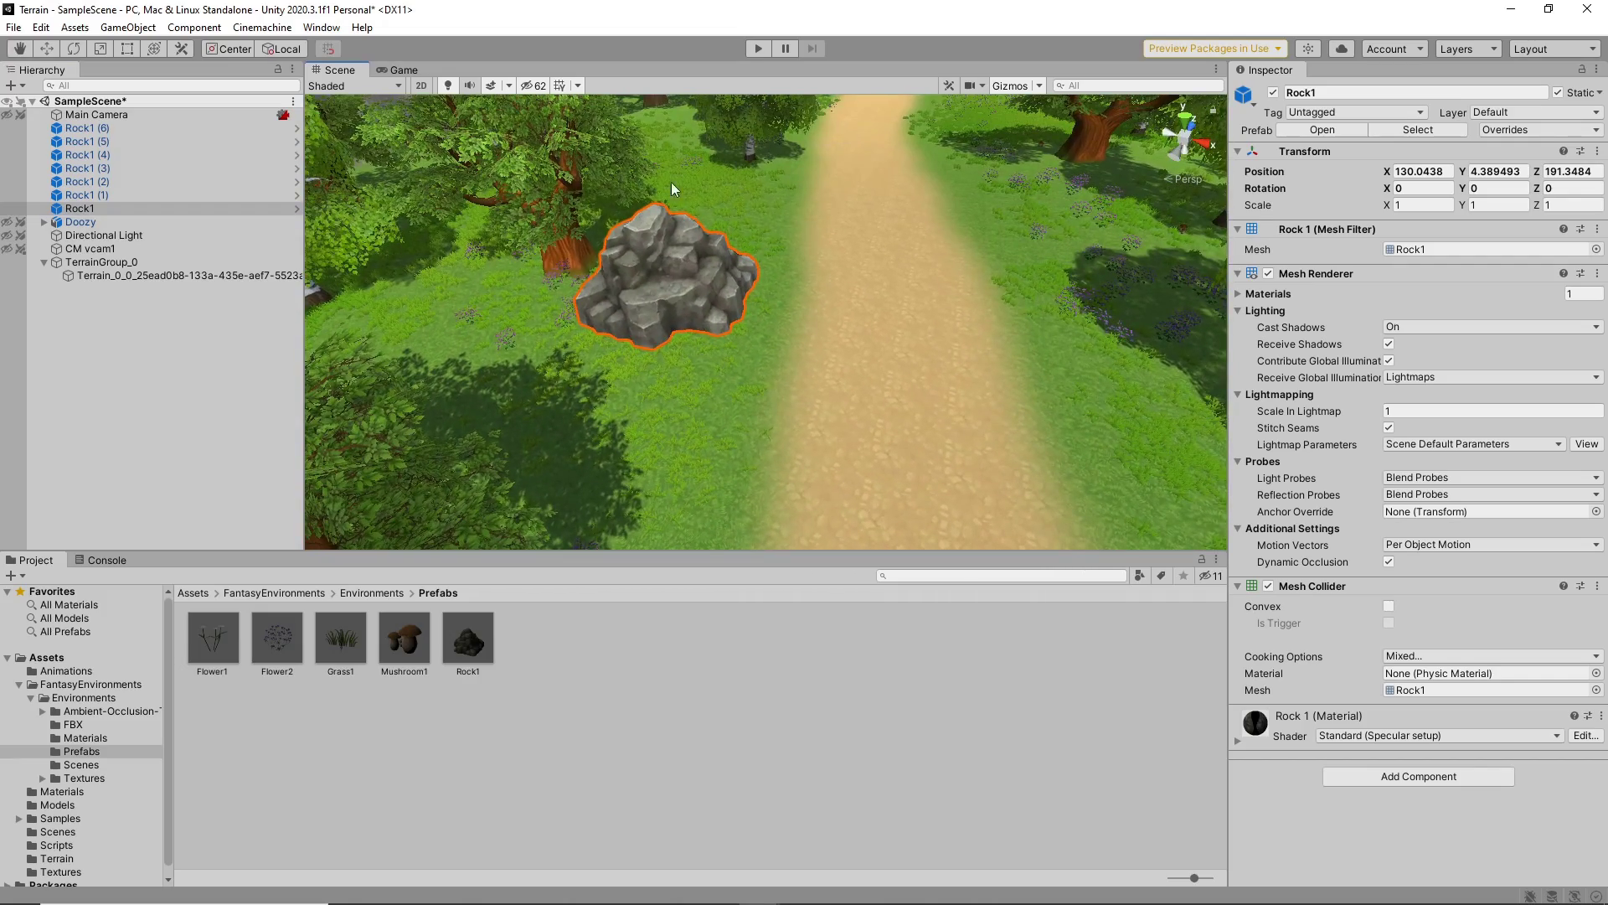
{"action": "type", "text": "45"}
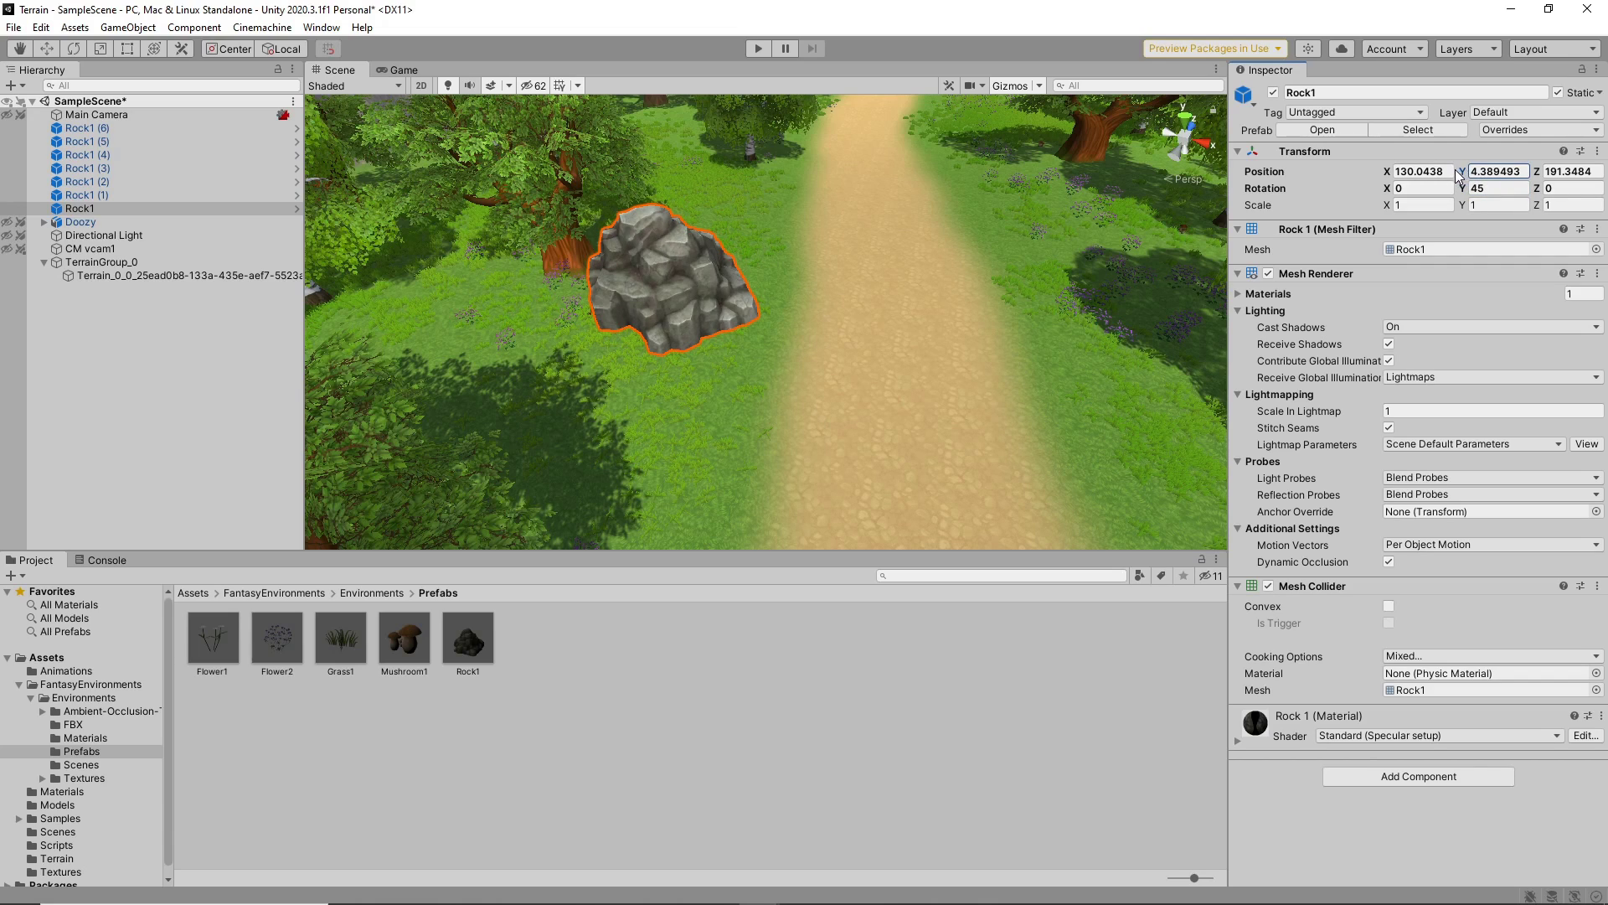
{"action": "left_click_drag", "start_coordinate": [1458, 174], "coordinate": [1386, 171]}
{"action": "left_click_drag", "start_coordinate": [1537, 172], "coordinate": [1444, 174]}
- Set the Y rotation of Rock1 (1) to 45 and of Rock1 (2) to 90
{"action": "double_click", "coordinate": [126, 198]}
{"action": "left_click", "coordinate": [1496, 189]}
{"action": "type", "text": "45"}
{"action": "double_click", "coordinate": [169, 184]}
{"action": "left_click", "coordinate": [1496, 189]}
{"action": "type", "text": "90"}
- Set the Y rotation of Rock1 (3) to 45, lower it to Y -0.28 and shift it along X and Z
{"action": "double_click", "coordinate": [88, 168]}
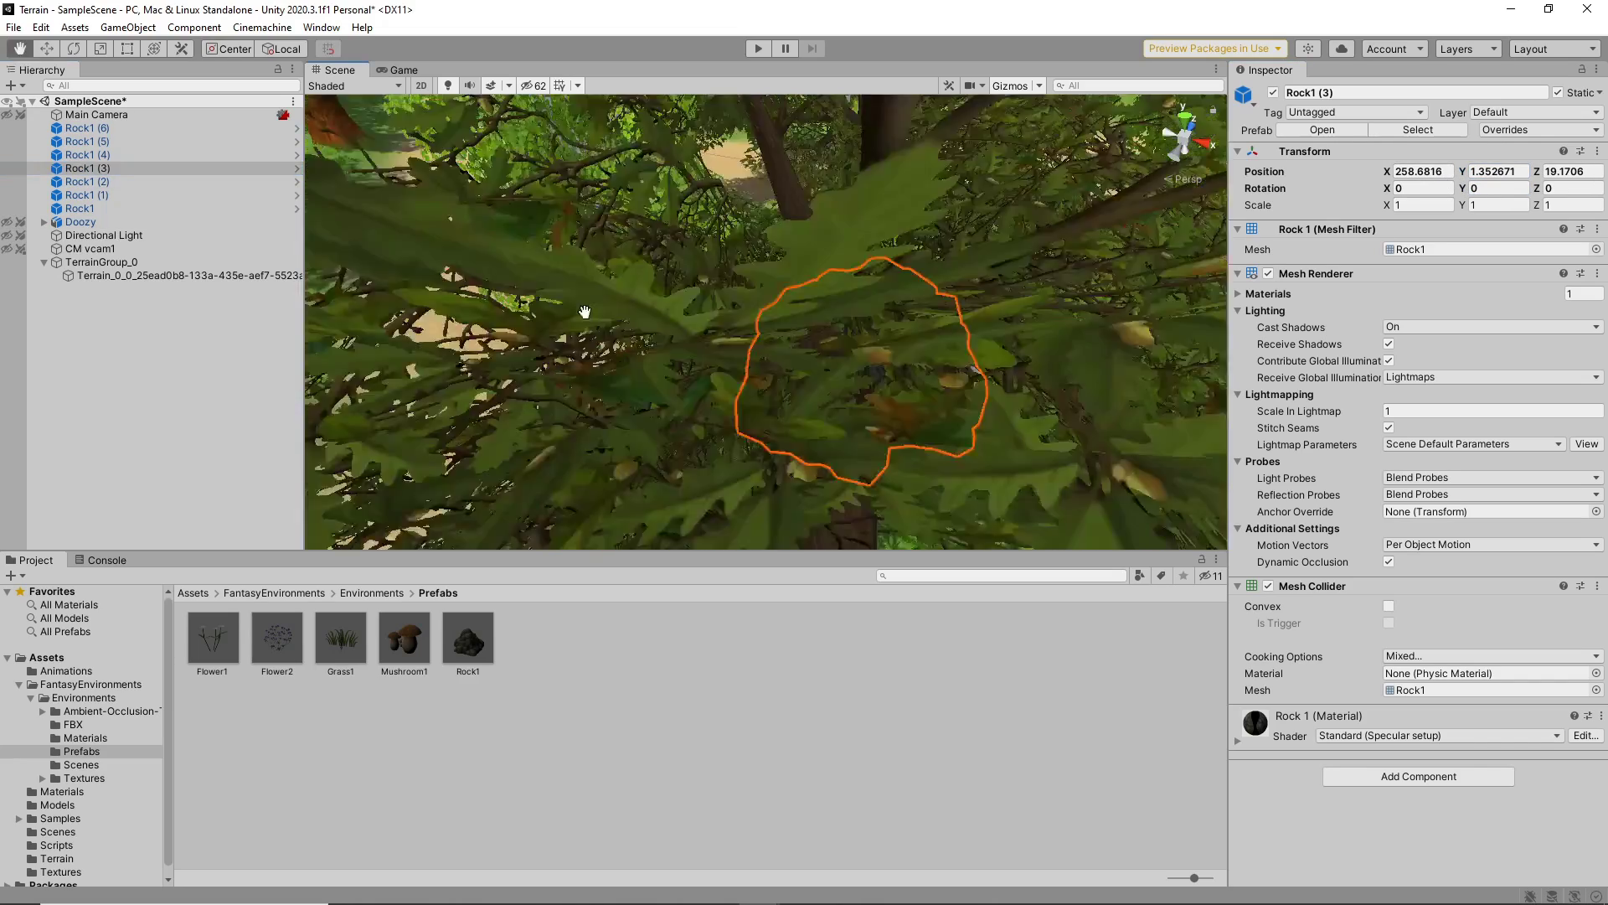
{"action": "left_click", "coordinate": [1491, 188]}
{"action": "type", "text": "45"}
{"action": "left_click_drag", "start_coordinate": [1463, 173], "coordinate": [1437, 184]}
{"action": "left_click", "coordinate": [1393, 175]}
{"action": "type", "text": "261.01"}
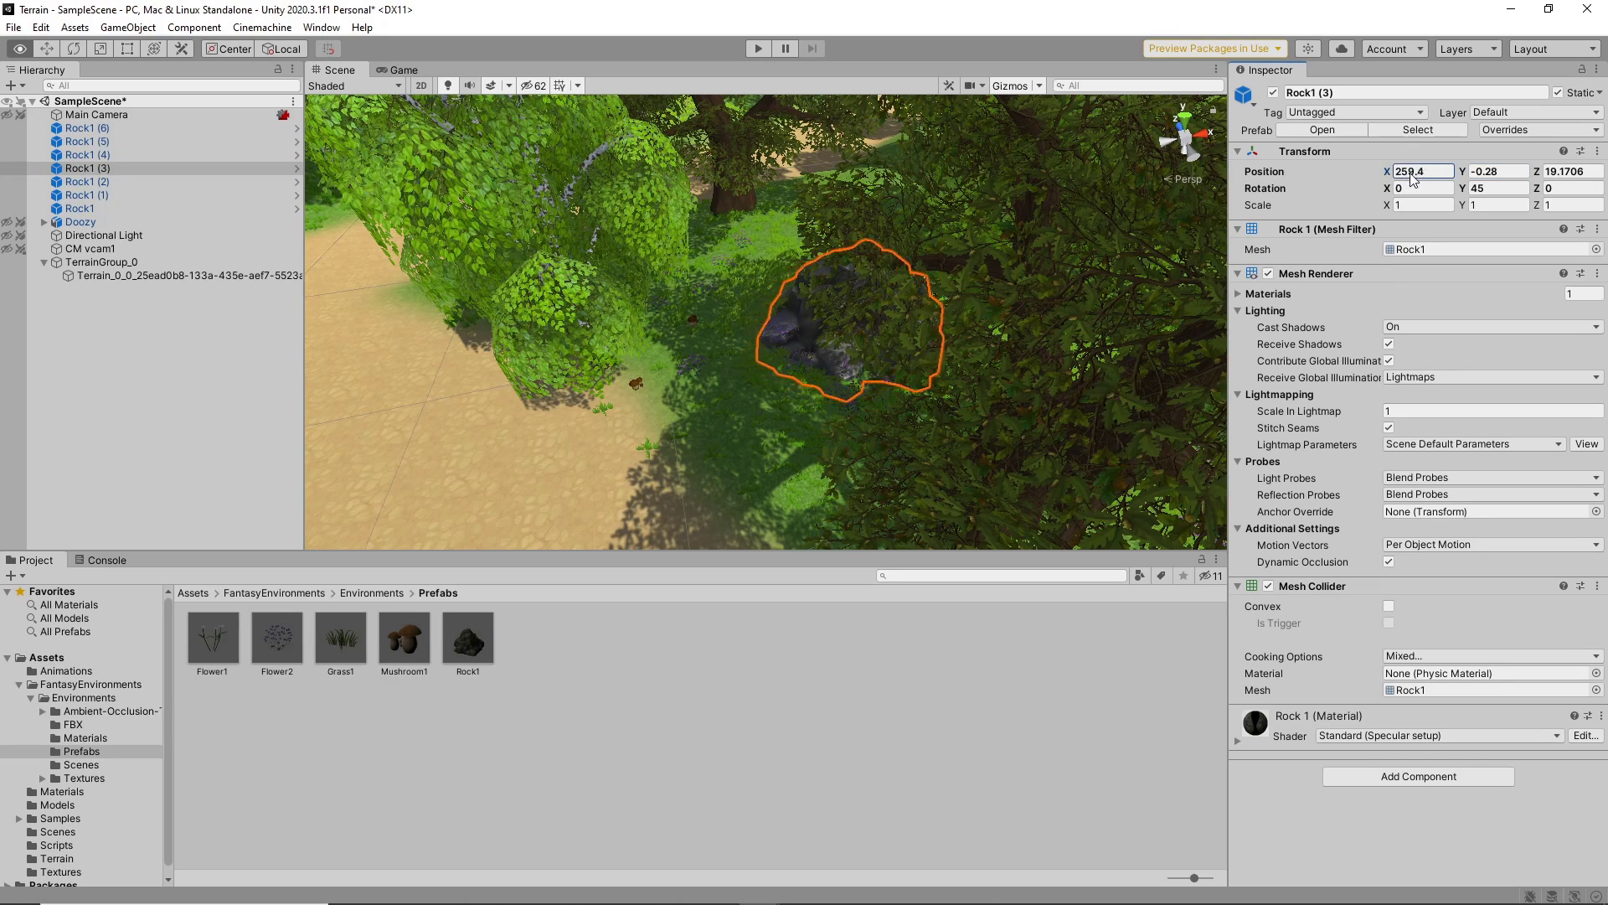
{"action": "left_click", "coordinate": [1548, 172]}
{"action": "type", "text": "17"}
- Set the Y rotation of Rock1 (4) to 75 and adjust its height on the ground
{"action": "double_click", "coordinate": [88, 155]}
{"action": "left_click", "coordinate": [1491, 188]}
{"action": "type", "text": "75"}
{"action": "left_click_drag", "start_coordinate": [1463, 172], "coordinate": [1466, 169]}
- Move Rock1 (6) to about X 272.7, Y 0.63, Z 360.74 on the grass away from the road
{"action": "double_click", "coordinate": [88, 142]}
{"action": "double_click", "coordinate": [134, 128]}
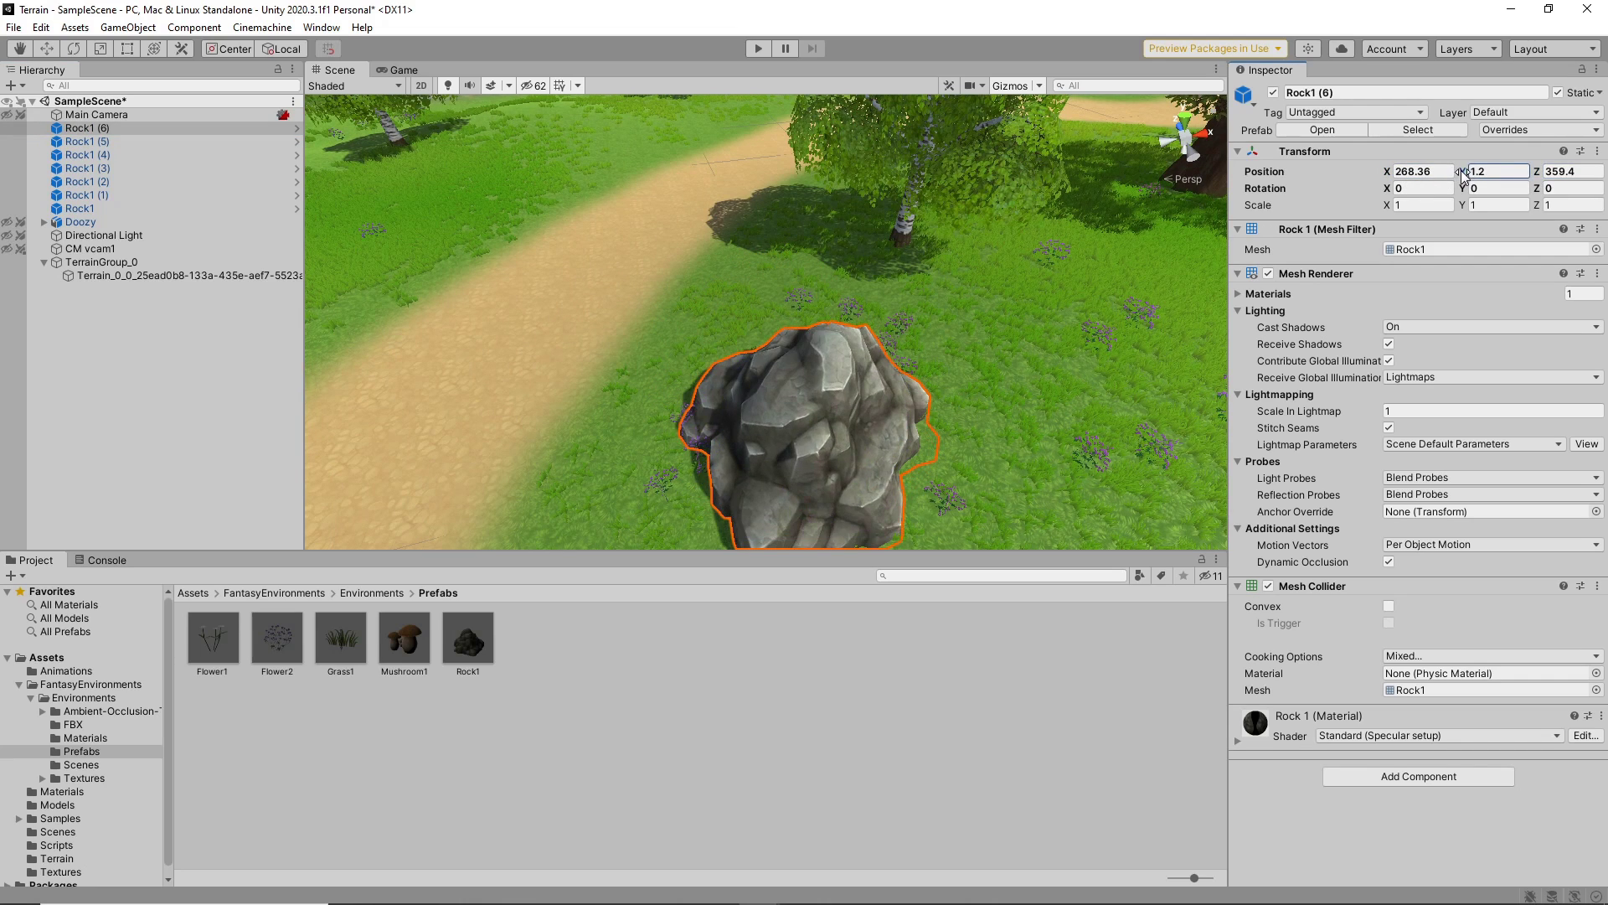
{"action": "middle_click_drag", "start_coordinate": [963, 423], "coordinate": [1166, 254]}
{"action": "left_click_drag", "start_coordinate": [1462, 174], "coordinate": [1541, 170]}
{"action": "left_click_drag", "start_coordinate": [1384, 172], "coordinate": [1389, 171]}
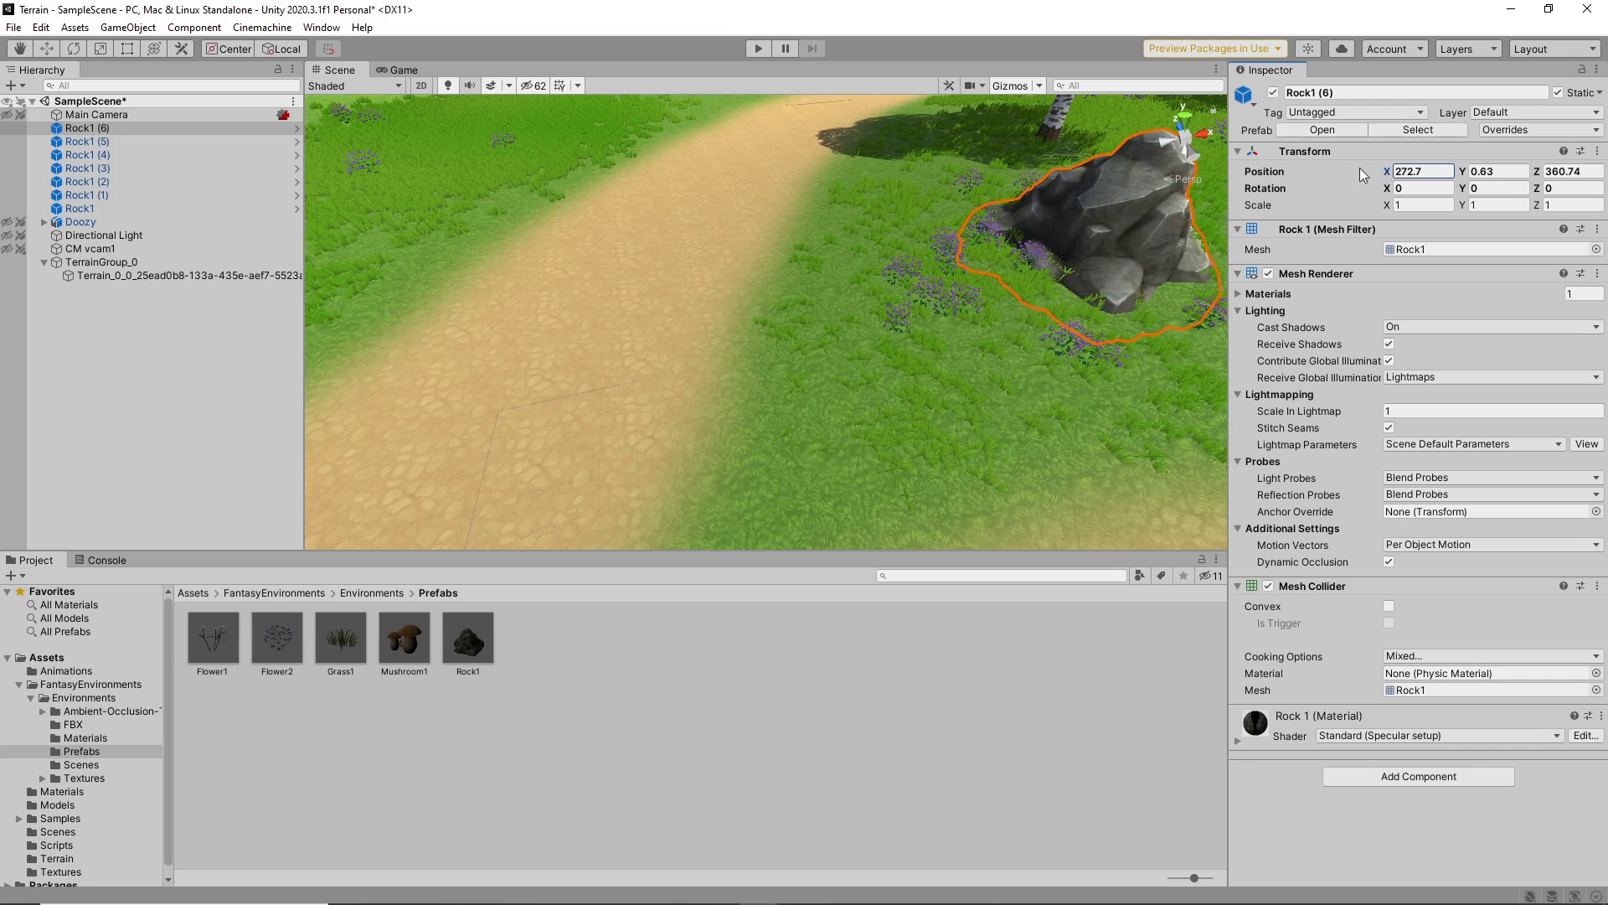
- Play-test the scene by walking the character toward the newly placed rocks
{"action": "left_click", "coordinate": [752, 51]}
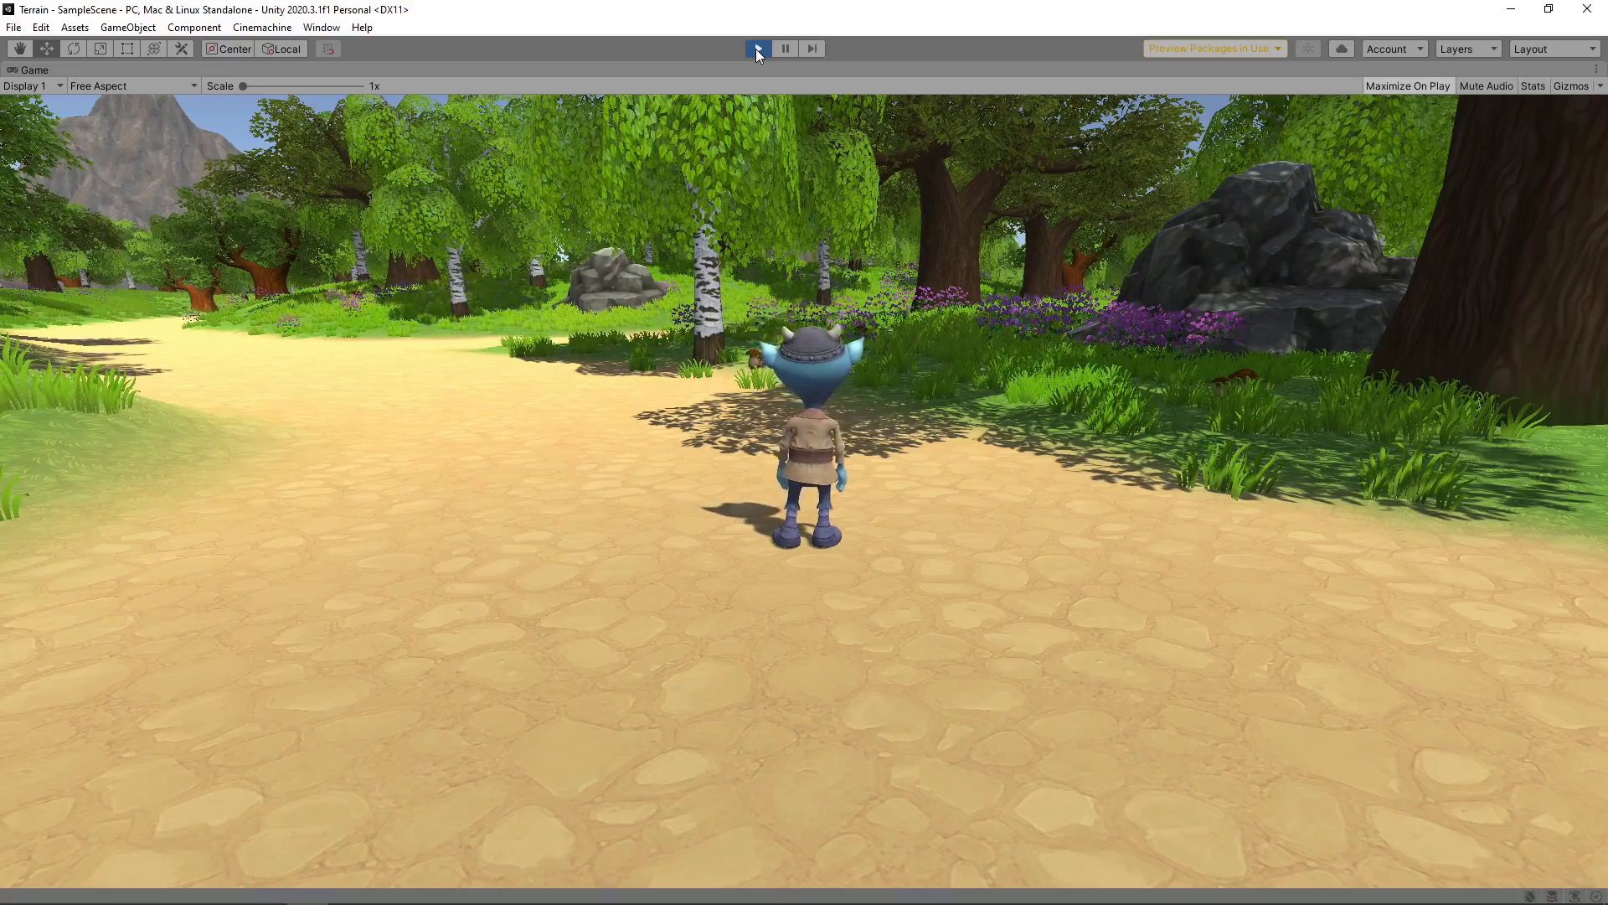
{"action": "key", "text": "w"}
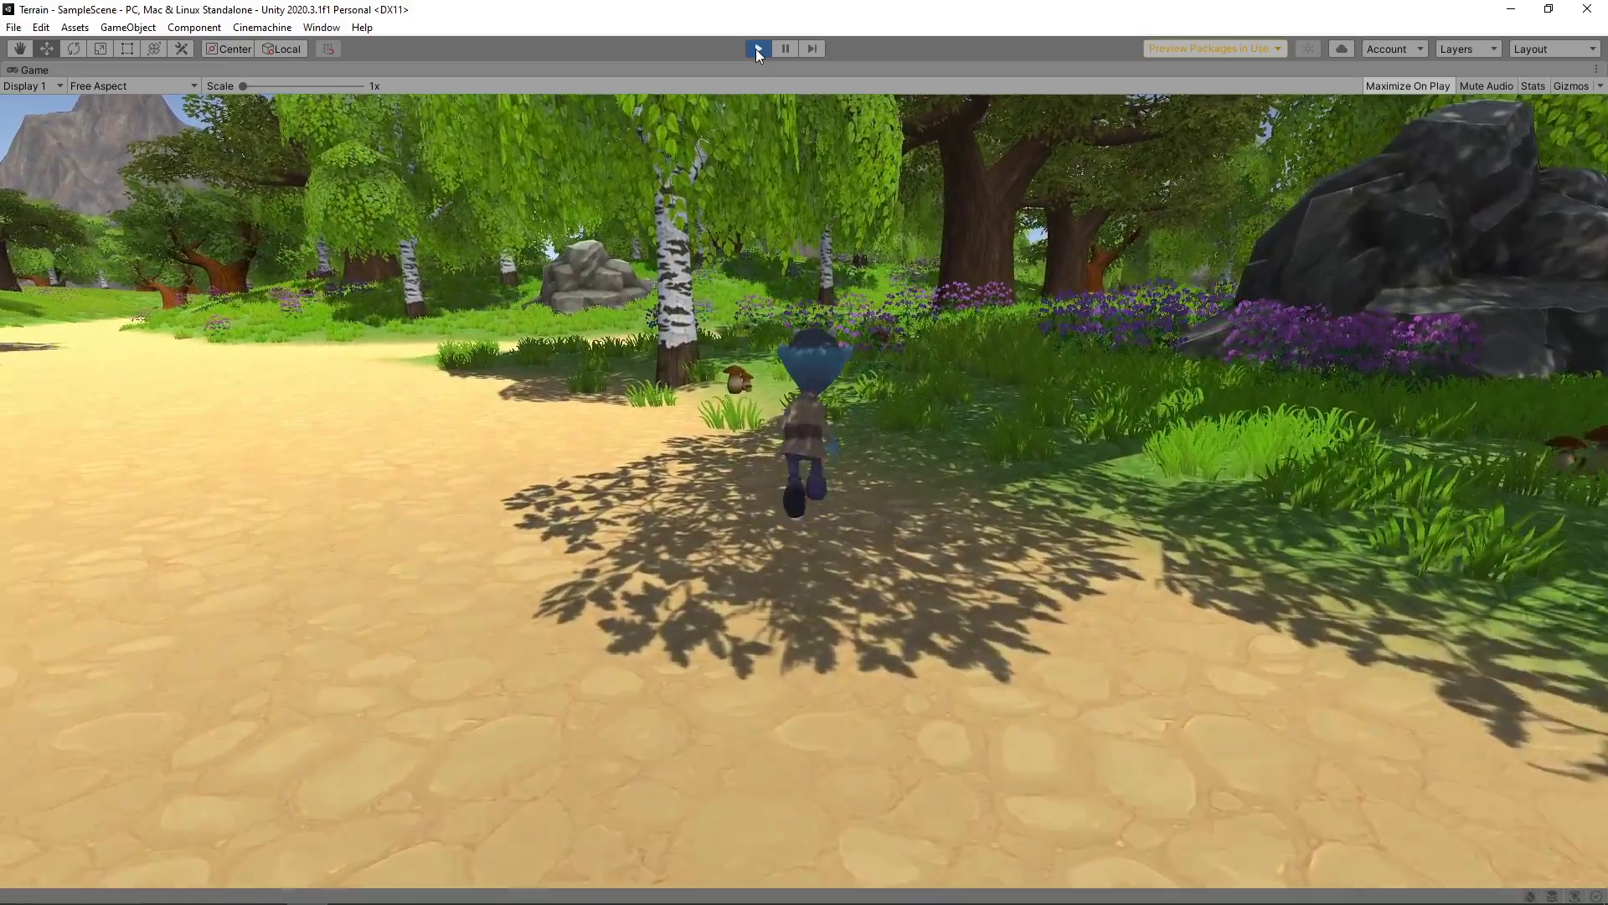